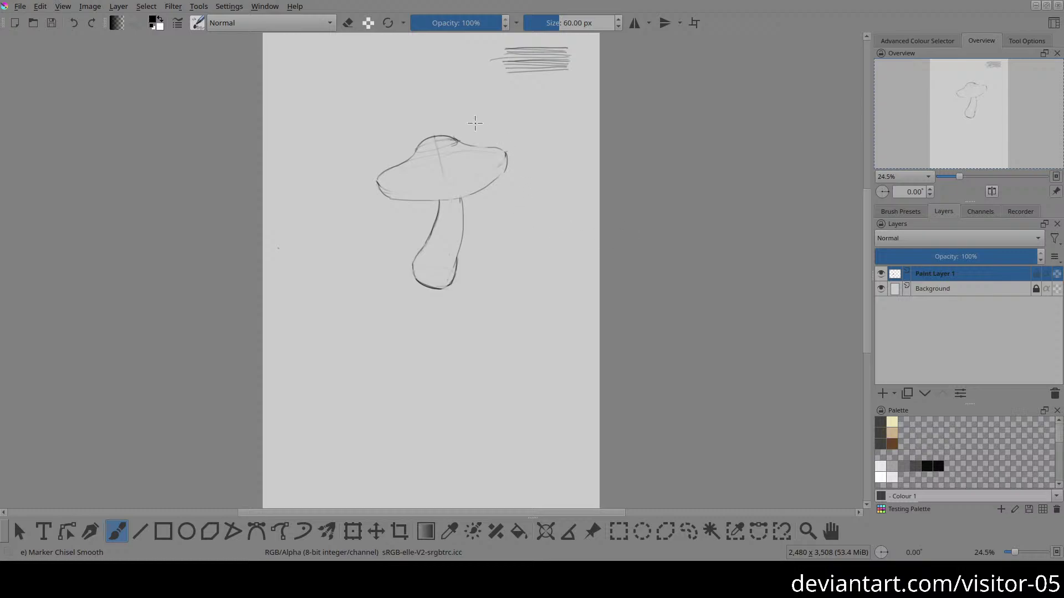
# Step: Fill the page's upper right corner with a stack of roughly parallel horizontal practice strokes
pyautogui.moveTo(505, 69); pyautogui.dragTo(569, 71)
pyautogui.scroll(5, 407, 266)
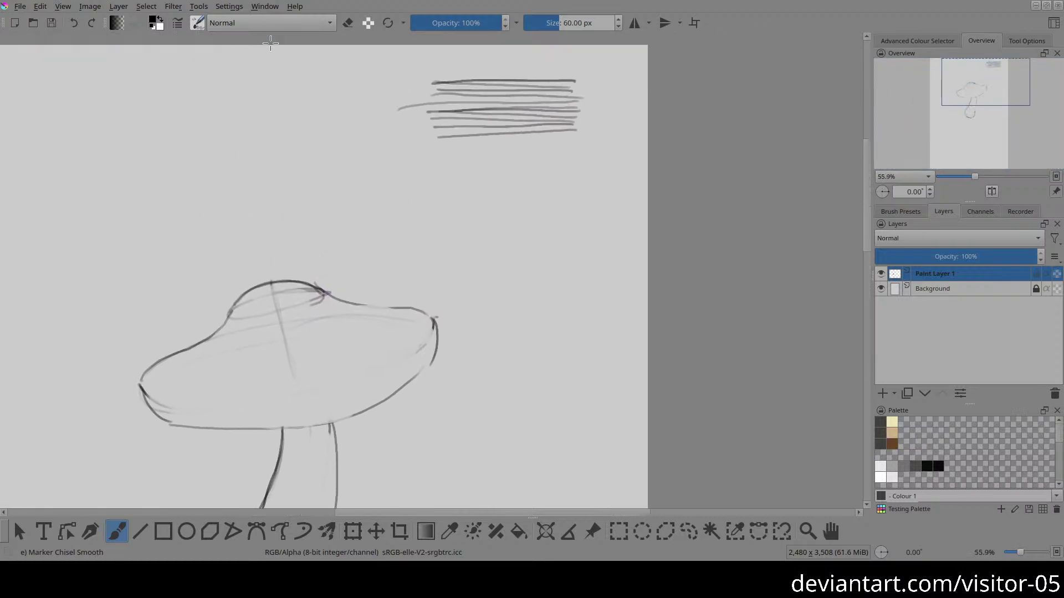
pyautogui.moveTo(426, 146)
pyautogui.mouseDown()
pyautogui.moveTo(632, 159)
pyautogui.moveTo(454, 148)
pyautogui.moveTo(580, 149)
pyautogui.mouseUp()
pyautogui.moveTo(440, 151); pyautogui.dragTo(565, 152)
pyautogui.moveTo(433, 155); pyautogui.dragTo(602, 152)
pyautogui.hscroll(-3, 620, 179)
pyautogui.moveTo(713, 170); pyautogui.dragTo(534, 170)
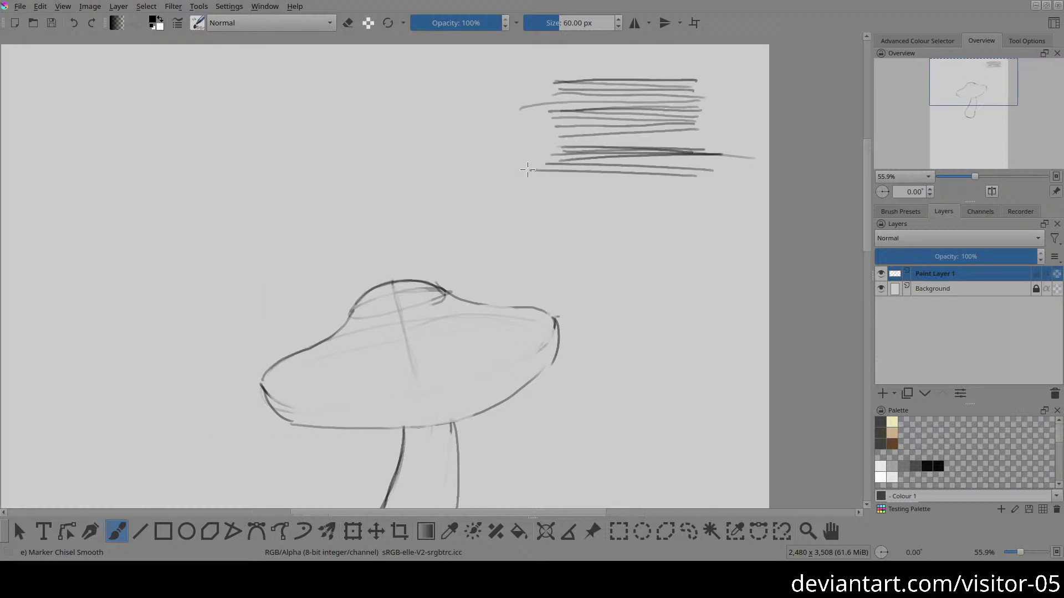
pyautogui.moveTo(687, 183); pyautogui.dragTo(550, 177)
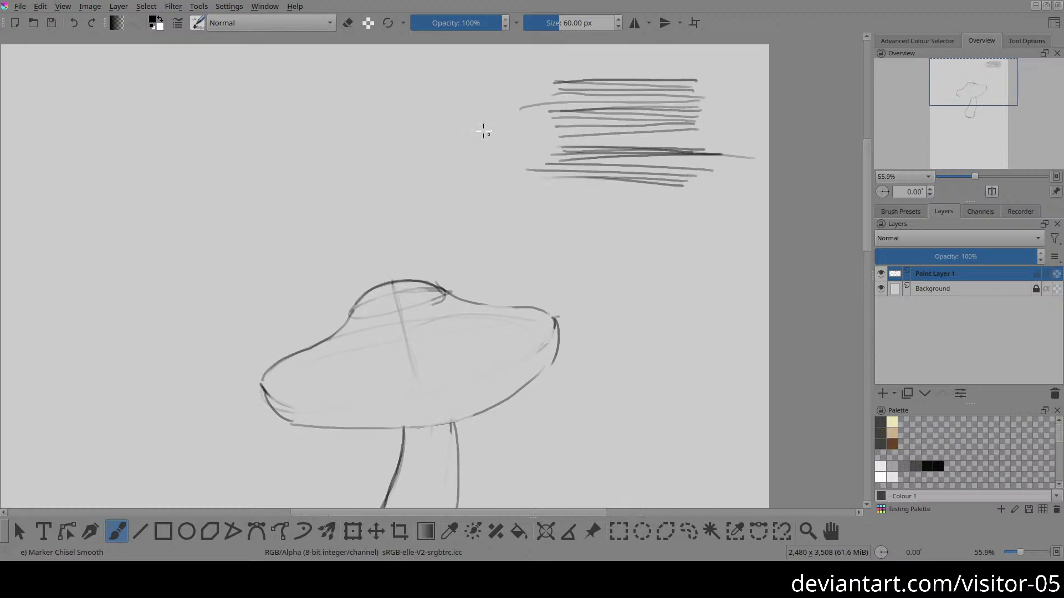
# Step: Draw a chain of overlapping circles of decreasing size beside the practice lines and enclose them in one smooth contour
pyautogui.moveTo(377, 88)
pyautogui.mouseDown()
pyautogui.moveTo(386, 65)
pyautogui.moveTo(444, 89)
pyautogui.mouseUp()
pyautogui.moveTo(388, 126)
pyautogui.mouseDown()
pyautogui.moveTo(438, 102)
pyautogui.moveTo(493, 116)
pyautogui.moveTo(379, 183)
pyautogui.moveTo(430, 156)
pyautogui.moveTo(404, 150)
pyautogui.moveTo(332, 176)
pyautogui.moveTo(385, 180)
pyautogui.moveTo(356, 169)
pyautogui.moveTo(402, 107)
pyautogui.moveTo(325, 190)
pyautogui.moveTo(330, 216)
pyautogui.moveTo(399, 207)
pyautogui.moveTo(335, 218)
pyautogui.moveTo(499, 144)
pyautogui.moveTo(416, 206)
pyautogui.mouseUp()
pyautogui.moveTo(379, 145)
pyautogui.mouseDown()
pyautogui.moveTo(387, 79)
pyautogui.moveTo(456, 58)
pyautogui.moveTo(514, 103)
pyautogui.moveTo(488, 174)
pyautogui.moveTo(402, 209)
pyautogui.mouseUp()
pyautogui.moveTo(400, 128)
pyautogui.mouseDown()
pyautogui.moveTo(328, 180)
pyautogui.moveTo(334, 212)
pyautogui.moveTo(356, 215)
pyautogui.moveTo(322, 205)
pyautogui.moveTo(419, 207)
pyautogui.moveTo(499, 155)
pyautogui.moveTo(515, 115)
pyautogui.moveTo(459, 186)
pyautogui.mouseUp()
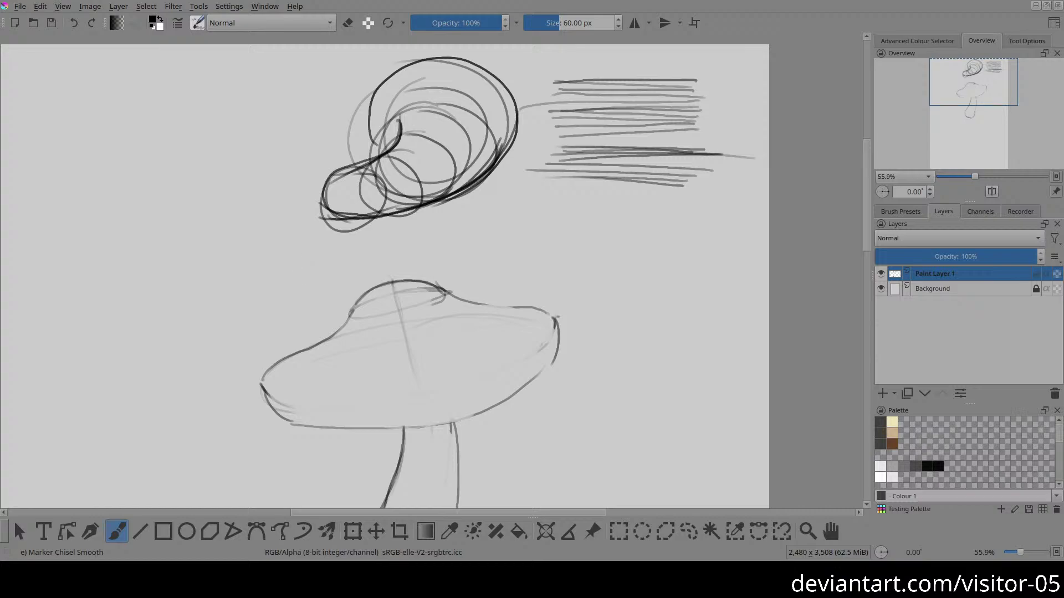
# Step: Darken the left contour of the existing mushroom's stem with several overlapping curved strokes
pyautogui.moveTo(511, 231); pyautogui.dragTo(713, 213)
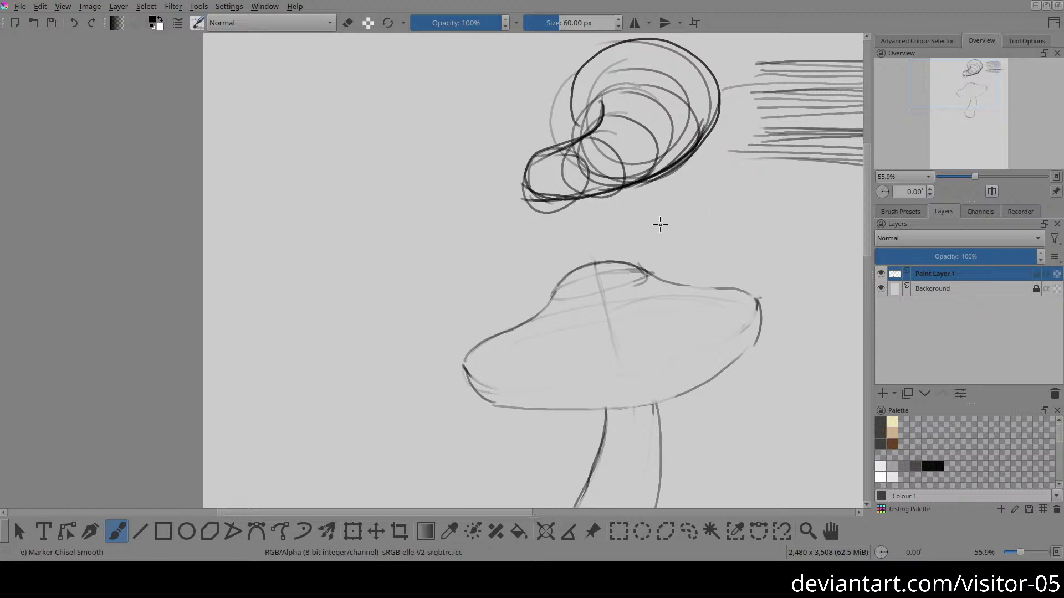
pyautogui.moveTo(199, 114)
pyautogui.mouseDown()
pyautogui.moveTo(404, 177)
pyautogui.moveTo(495, 220)
pyautogui.mouseUp()
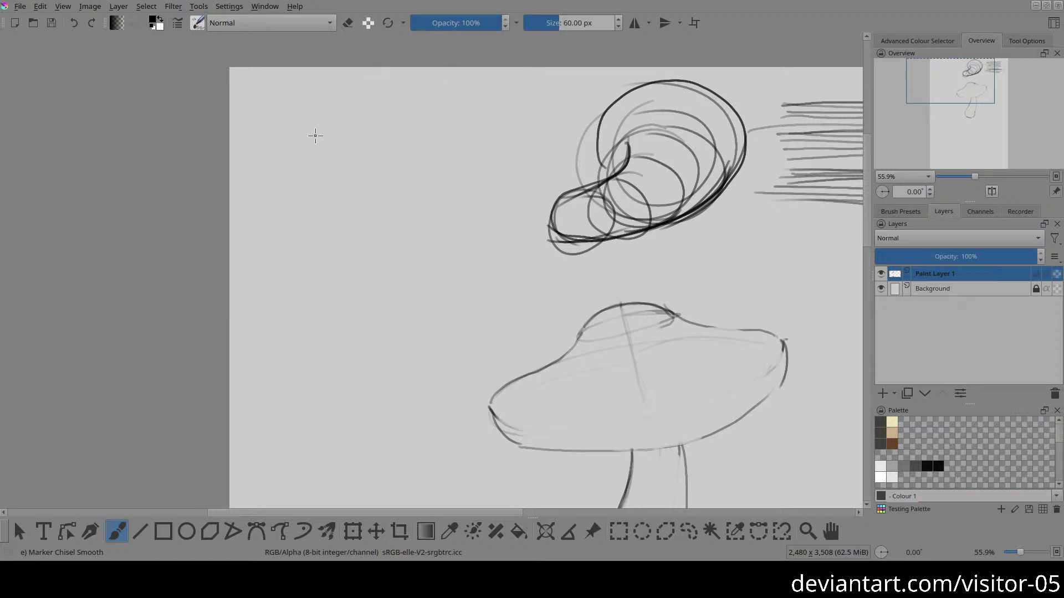
pyautogui.moveTo(437, 105)
pyautogui.mouseDown()
pyautogui.moveTo(353, 147)
pyautogui.moveTo(318, 202)
pyautogui.moveTo(227, 173)
pyautogui.mouseUp()
pyautogui.moveTo(98, 148); pyautogui.dragTo(193, 153)
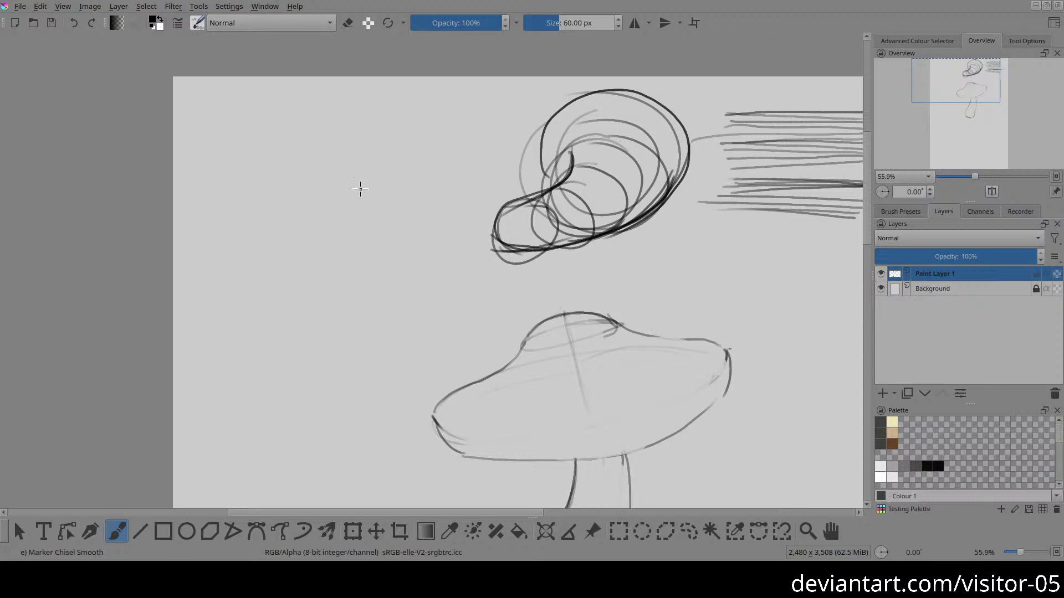
pyautogui.moveTo(389, 198)
pyautogui.mouseDown()
pyautogui.moveTo(380, 176)
pyautogui.moveTo(313, 157)
pyautogui.moveTo(377, 138)
pyautogui.mouseUp()
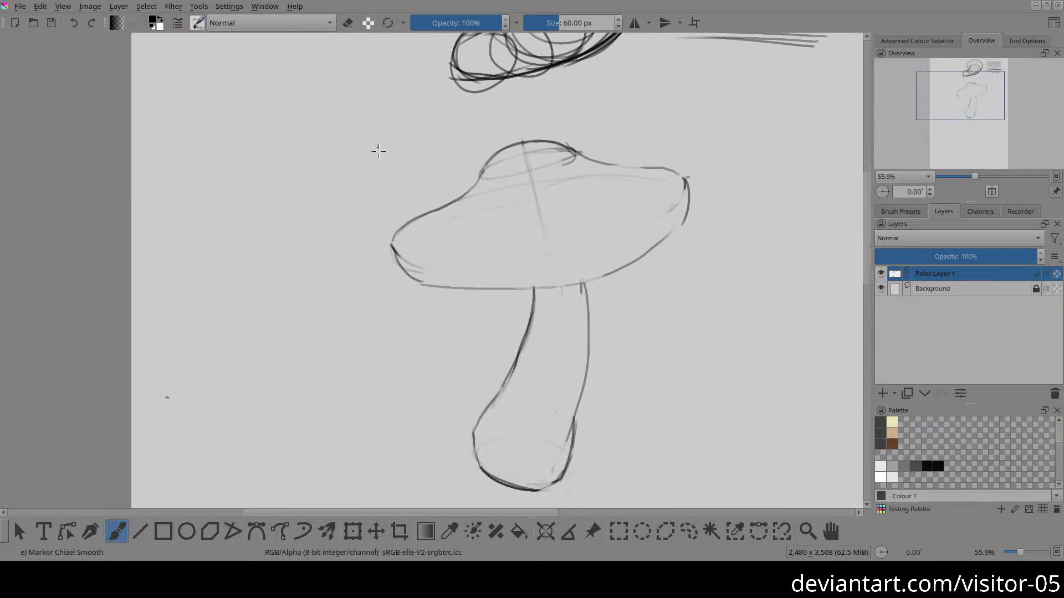
pyautogui.moveTo(533, 287)
pyautogui.mouseDown()
pyautogui.moveTo(513, 378)
pyautogui.moveTo(487, 415)
pyautogui.mouseUp()
pyautogui.moveTo(534, 294); pyautogui.dragTo(499, 399)
pyautogui.moveTo(538, 288); pyautogui.dragTo(480, 414)
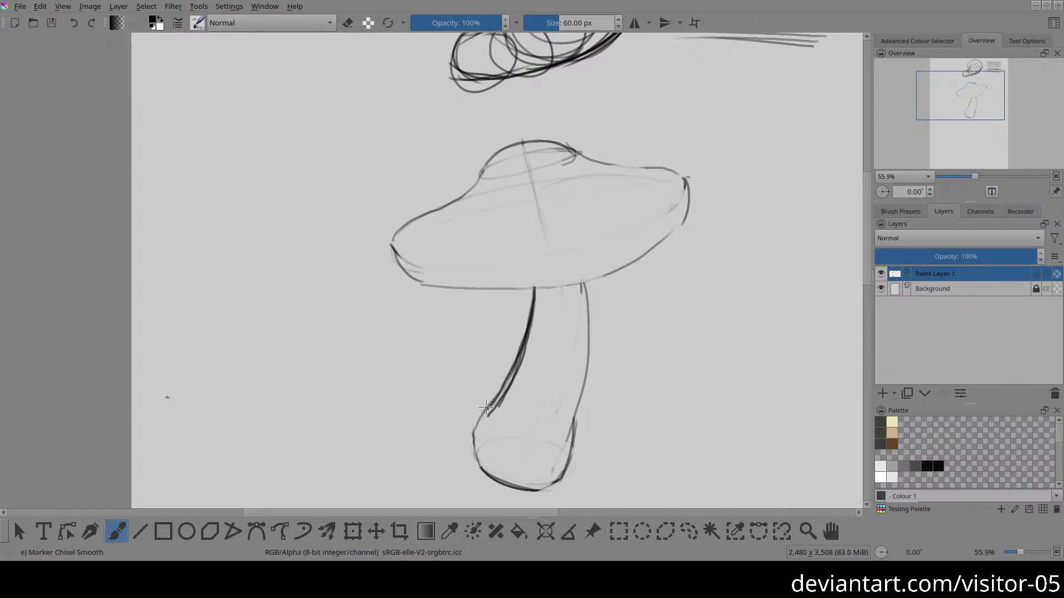
# Step: Erase rough lines around the stem's bulbous base and redraw its lower left contour
pyautogui.press('e')
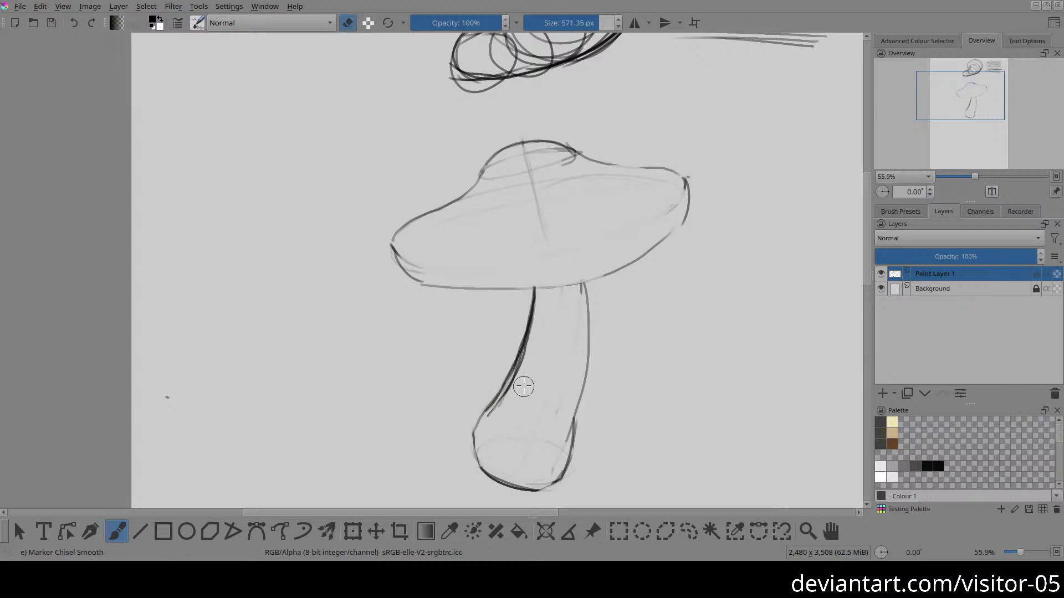
pyautogui.moveTo(491, 425)
pyautogui.mouseDown()
pyautogui.moveTo(537, 346)
pyautogui.moveTo(502, 423)
pyautogui.moveTo(515, 324)
pyautogui.moveTo(488, 385)
pyautogui.moveTo(502, 358)
pyautogui.moveTo(457, 411)
pyautogui.moveTo(502, 383)
pyautogui.moveTo(473, 422)
pyautogui.moveTo(507, 481)
pyautogui.mouseUp()
pyautogui.press('e')
pyautogui.moveTo(471, 416); pyautogui.dragTo(499, 462)
# Step: Sketch a long, flat, slightly tilted mushroom cap in the page's upper left area, with sloping ends and a closed underside
pyautogui.moveTo(387, 337)
pyautogui.mouseDown()
pyautogui.moveTo(399, 334)
pyautogui.moveTo(377, 178)
pyautogui.mouseUp()
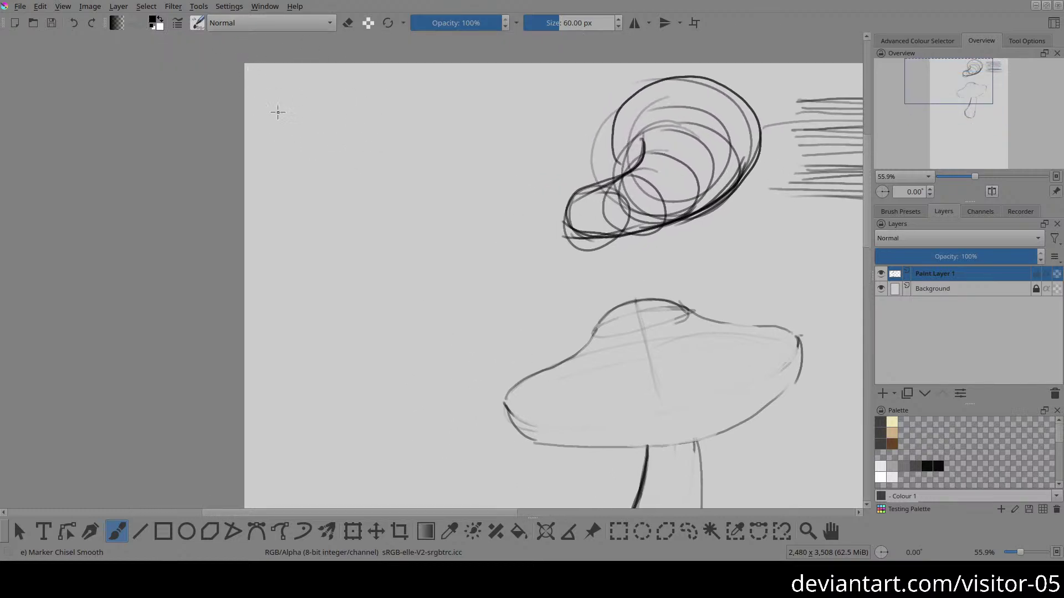
pyautogui.moveTo(313, 132); pyautogui.dragTo(388, 125)
pyautogui.moveTo(294, 161)
pyautogui.mouseDown()
pyautogui.moveTo(327, 121)
pyautogui.moveTo(514, 113)
pyautogui.mouseUp()
pyautogui.moveTo(307, 128); pyautogui.dragTo(502, 99)
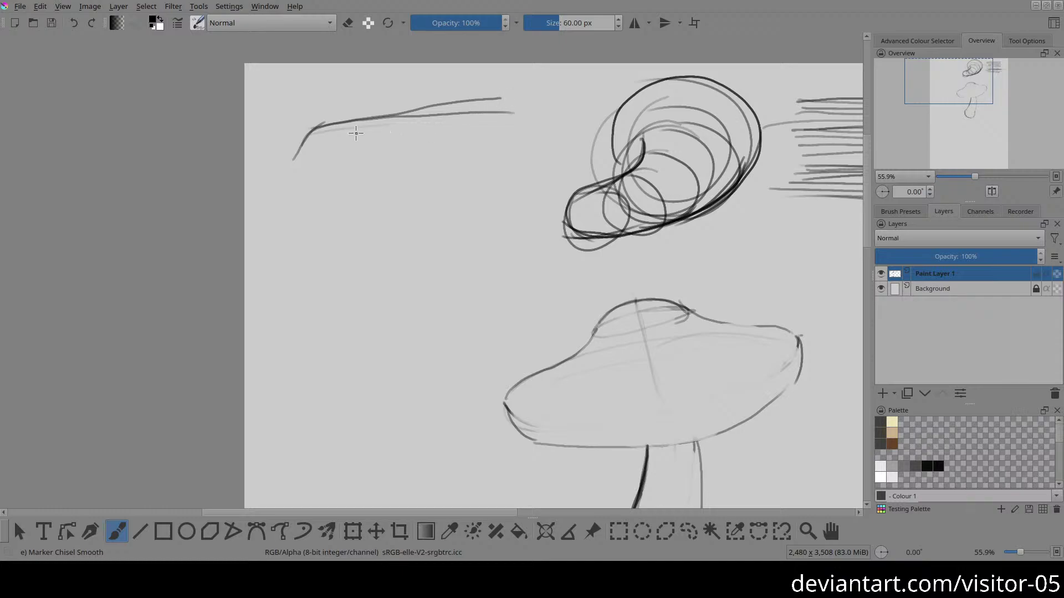
pyautogui.moveTo(332, 125)
pyautogui.mouseDown()
pyautogui.moveTo(506, 108)
pyautogui.moveTo(526, 110)
pyautogui.moveTo(565, 144)
pyautogui.mouseUp()
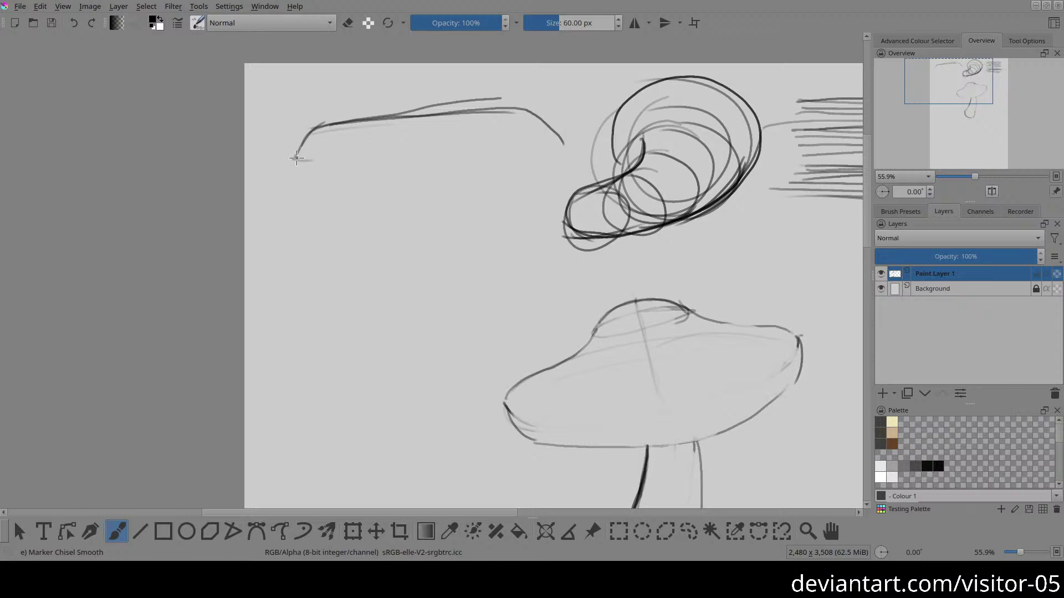
pyautogui.moveTo(294, 161)
pyautogui.mouseDown()
pyautogui.moveTo(501, 147)
pyautogui.moveTo(555, 131)
pyautogui.mouseUp()
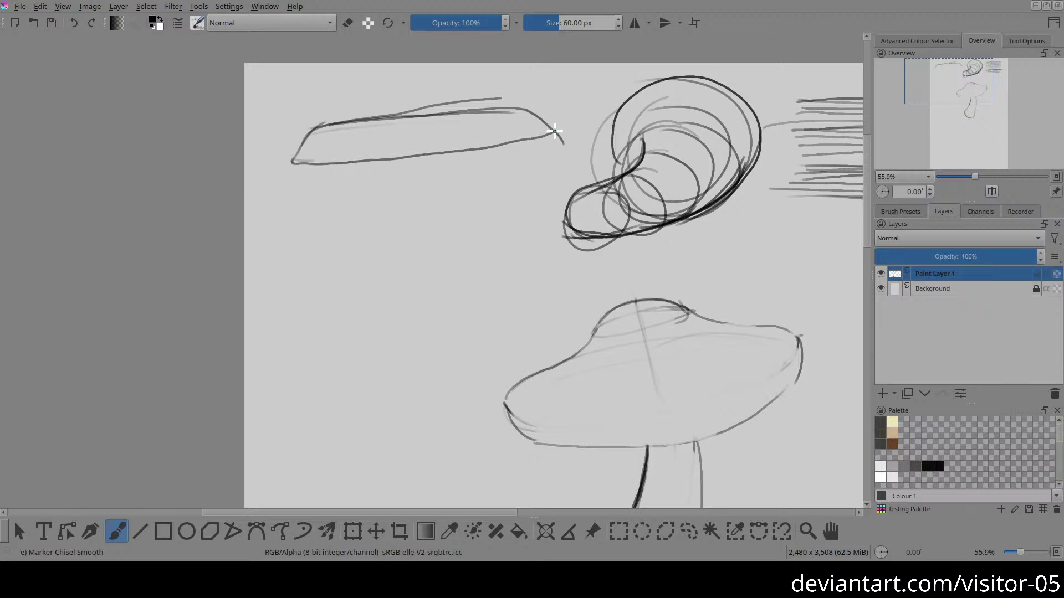
pyautogui.moveTo(288, 168); pyautogui.dragTo(556, 130)
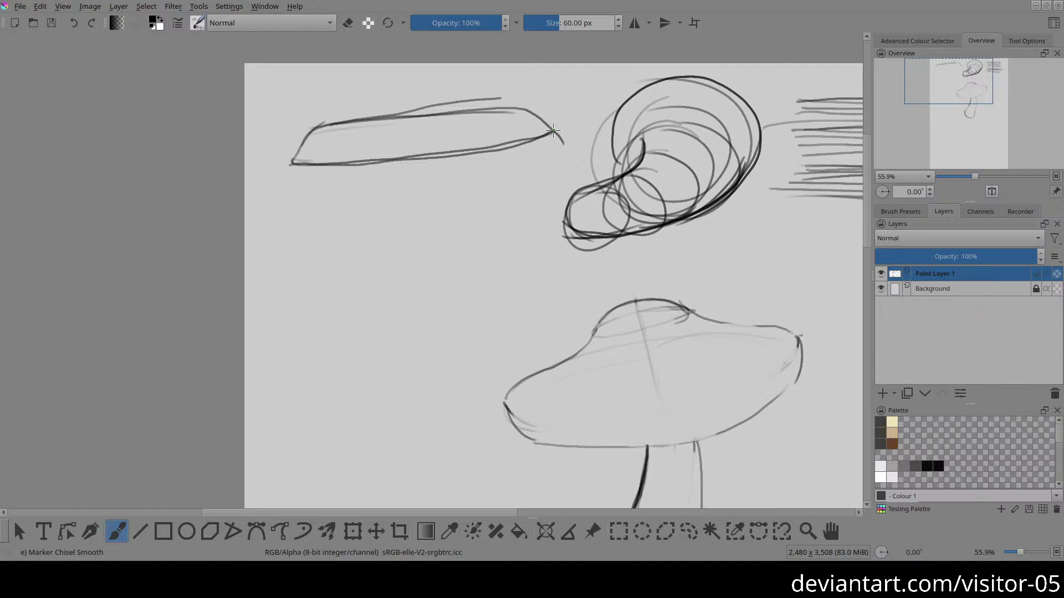
# Step: Erase the stray strokes above the flat cap and redraw its upper edge with long overlapping lines
pyautogui.press('e')
pyautogui.moveTo(502, 100); pyautogui.dragTo(430, 104)
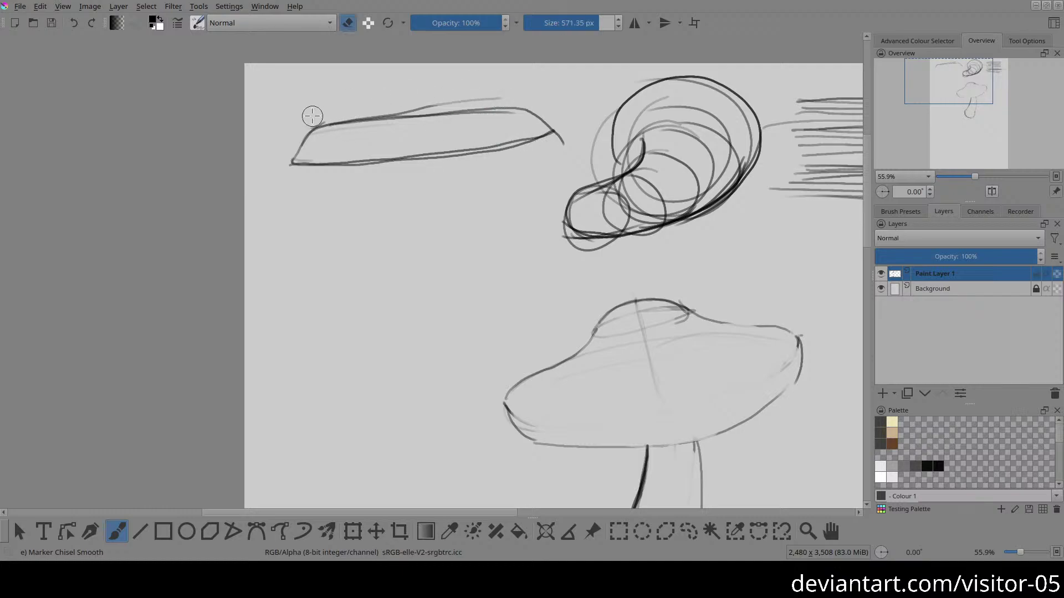
pyautogui.moveTo(313, 118)
pyautogui.mouseDown()
pyautogui.moveTo(435, 98)
pyautogui.moveTo(328, 114)
pyautogui.moveTo(456, 107)
pyautogui.moveTo(352, 112)
pyautogui.moveTo(397, 111)
pyautogui.mouseUp()
pyautogui.press('e')
pyautogui.moveTo(313, 127); pyautogui.dragTo(443, 112)
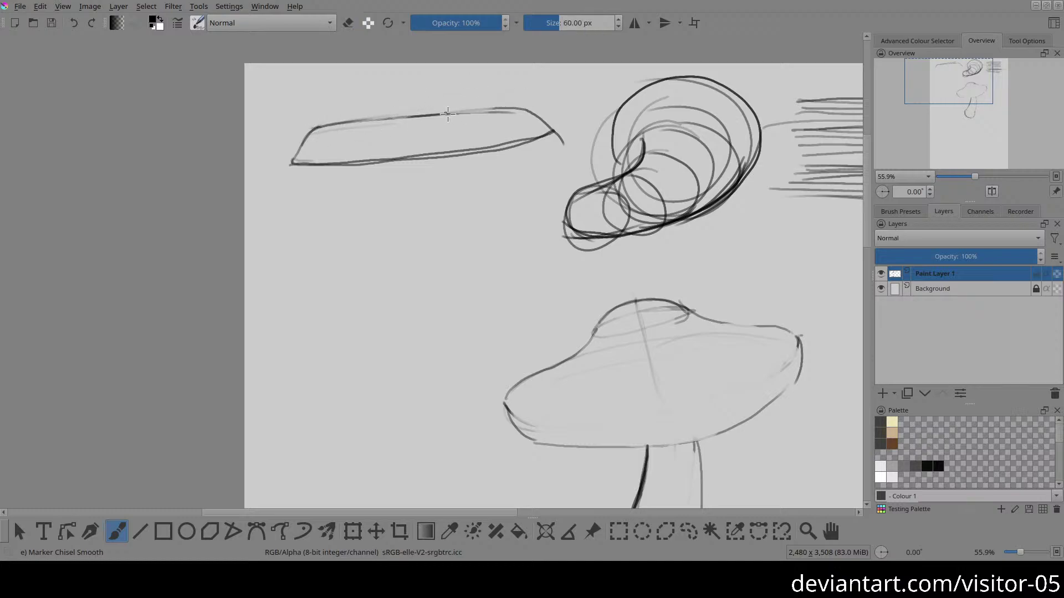
pyautogui.moveTo(310, 130); pyautogui.dragTo(530, 108)
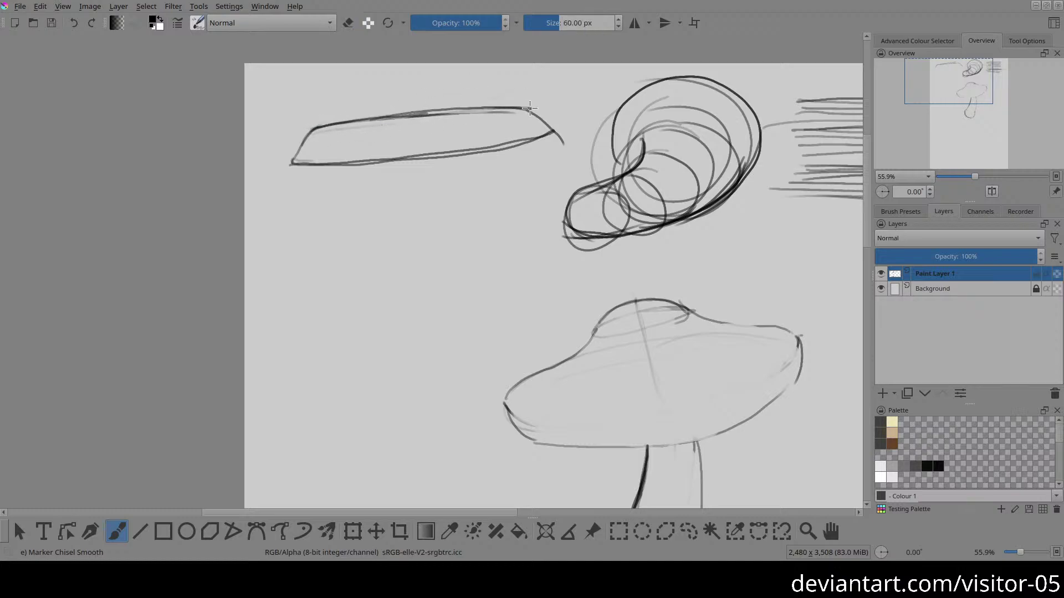
pyautogui.moveTo(332, 124); pyautogui.dragTo(524, 108)
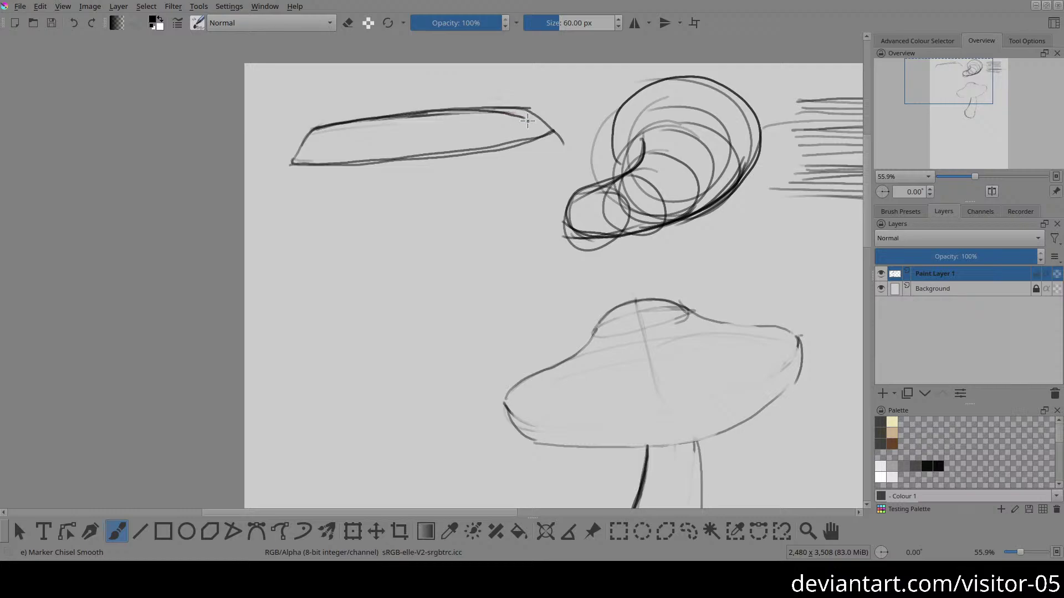
# Step: Undo the last cap stroke, rework the right end of the upper edge and erase the overshoot at that corner
pyautogui.hotkey('ctrl', 'z')
pyautogui.moveTo(441, 110)
pyautogui.mouseDown()
pyautogui.moveTo(530, 113)
pyautogui.moveTo(582, 145)
pyautogui.moveTo(544, 149)
pyautogui.moveTo(566, 145)
pyautogui.moveTo(558, 176)
pyautogui.moveTo(558, 107)
pyautogui.mouseUp()
pyautogui.press('e')
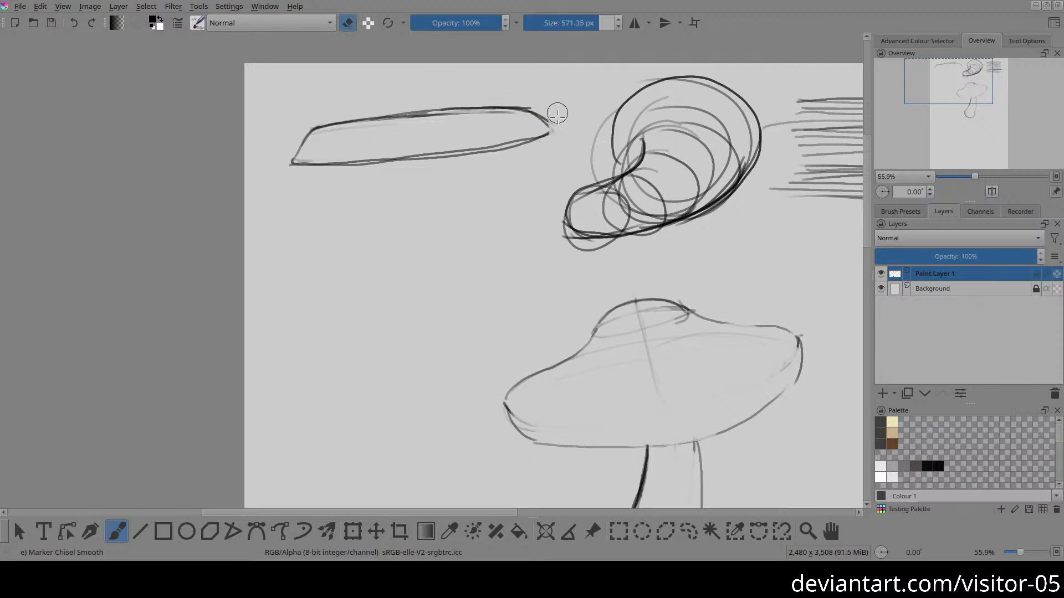
pyautogui.press('e')
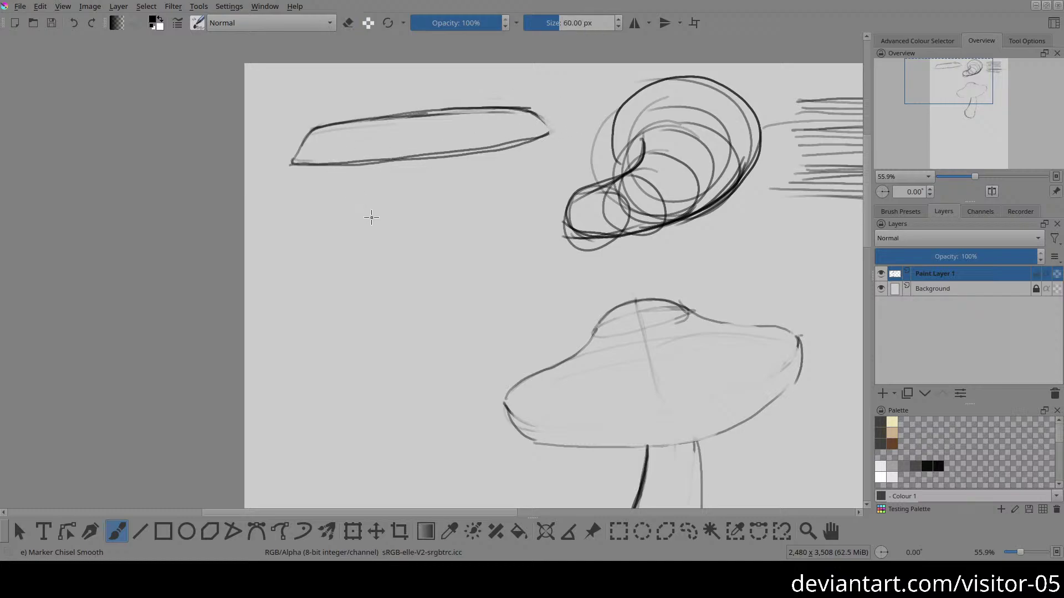
# Step: Sketch a long curved centre guideline for the stem below the flat cap, with flaring guide strokes on both sides
pyautogui.hscroll(1, 297, 158)
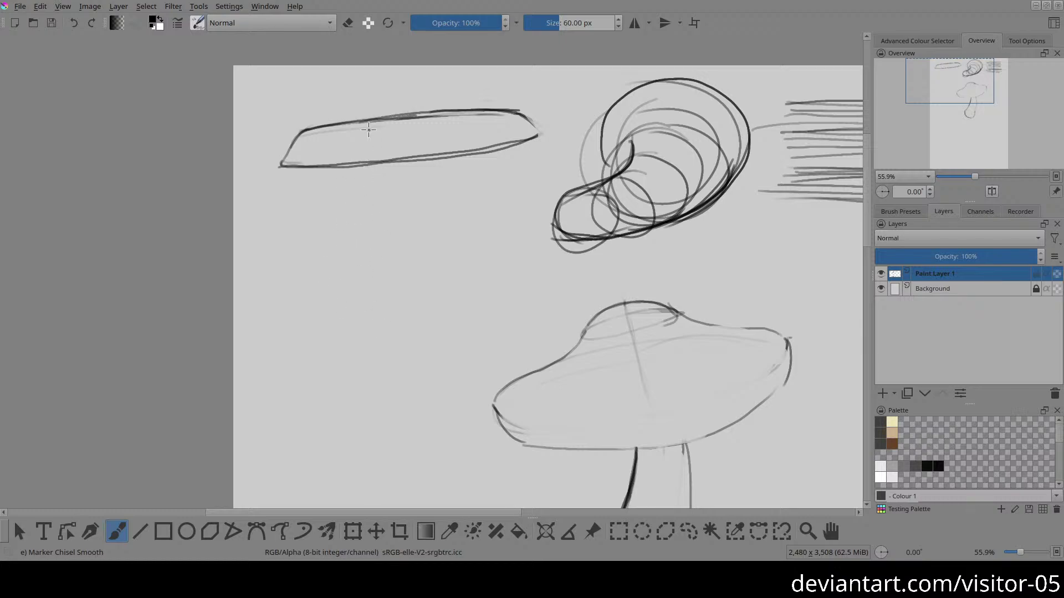
pyautogui.moveTo(406, 117); pyautogui.dragTo(420, 239)
pyautogui.moveTo(409, 117)
pyautogui.mouseDown()
pyautogui.moveTo(415, 158)
pyautogui.moveTo(400, 384)
pyautogui.mouseUp()
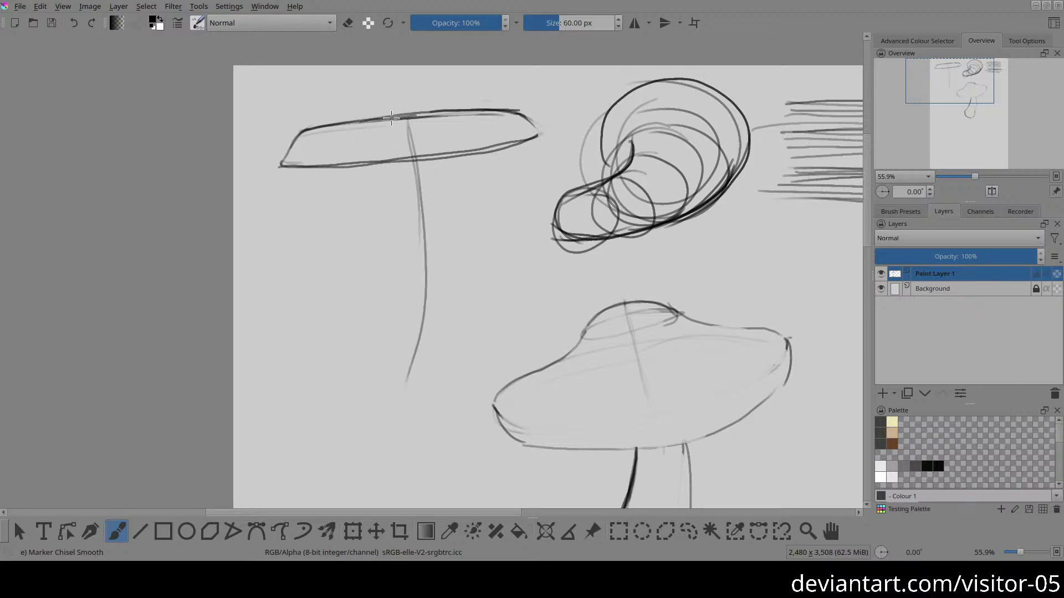
pyautogui.moveTo(387, 142); pyautogui.dragTo(426, 300)
pyautogui.moveTo(437, 130); pyautogui.dragTo(435, 247)
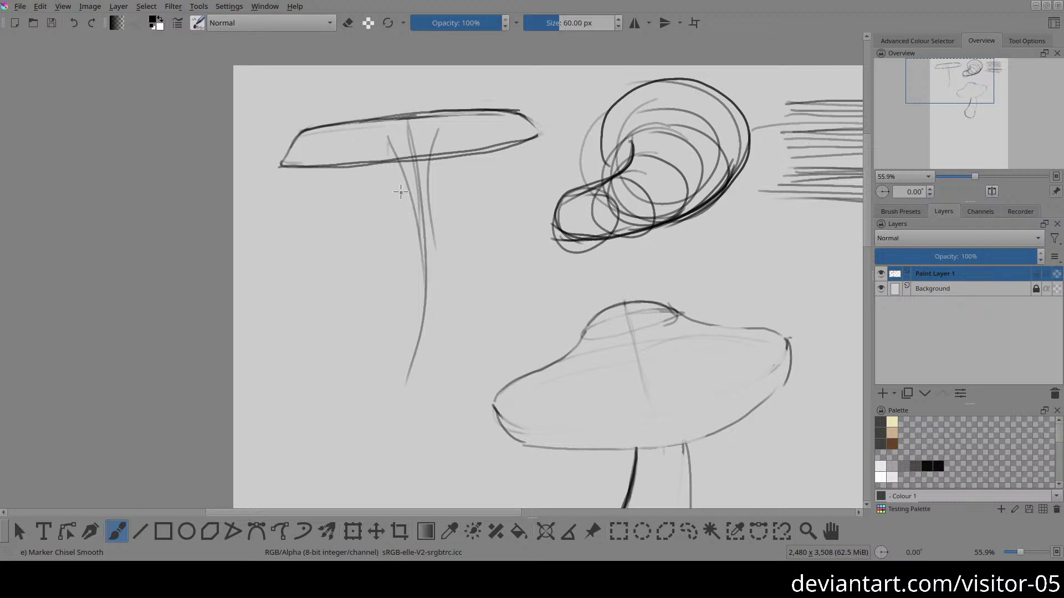
# Step: Outline both sides and the rounded base of the new stem, and erase the construction lines inside it
pyautogui.moveTo(402, 173)
pyautogui.mouseDown()
pyautogui.moveTo(390, 363)
pyautogui.moveTo(428, 383)
pyautogui.mouseUp()
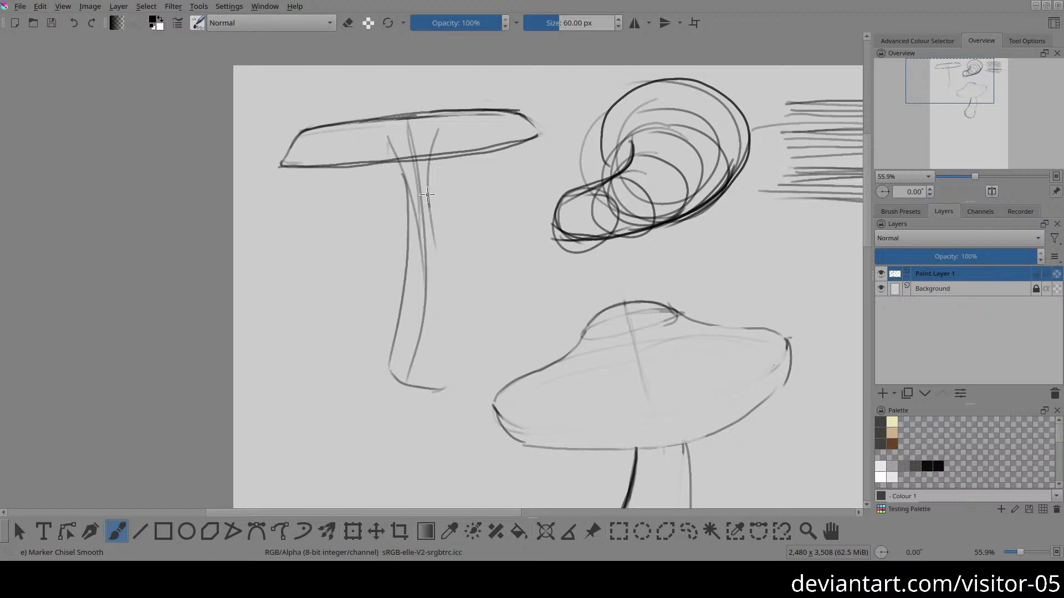
pyautogui.moveTo(426, 200); pyautogui.dragTo(445, 365)
pyautogui.press('e')
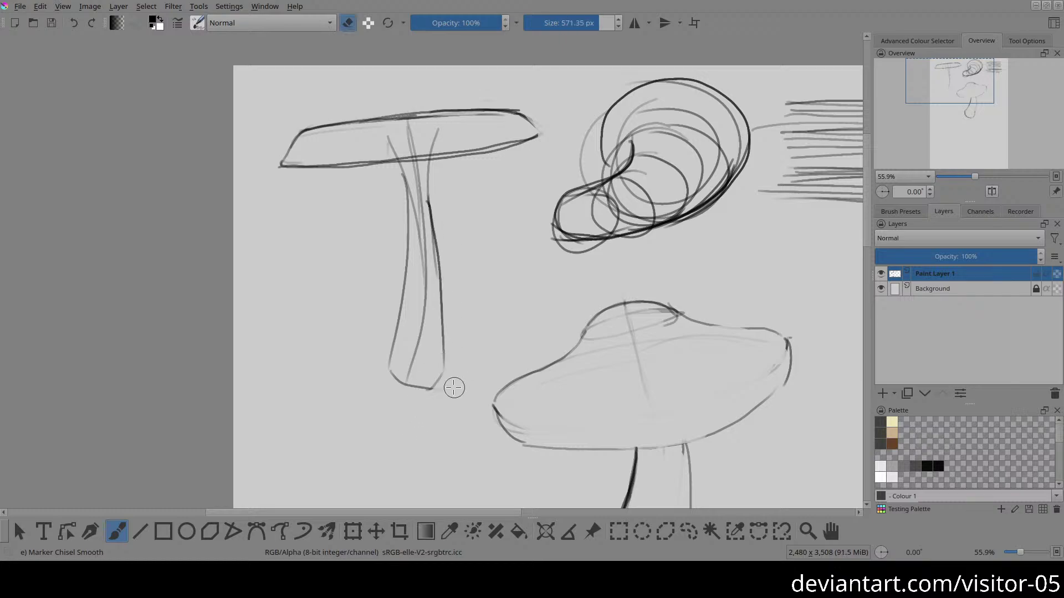
pyautogui.moveTo(414, 178)
pyautogui.mouseDown()
pyautogui.moveTo(426, 247)
pyautogui.moveTo(412, 165)
pyautogui.moveTo(427, 309)
pyautogui.moveTo(417, 247)
pyautogui.moveTo(420, 357)
pyautogui.moveTo(420, 313)
pyautogui.moveTo(408, 363)
pyautogui.mouseUp()
pyautogui.press('e')
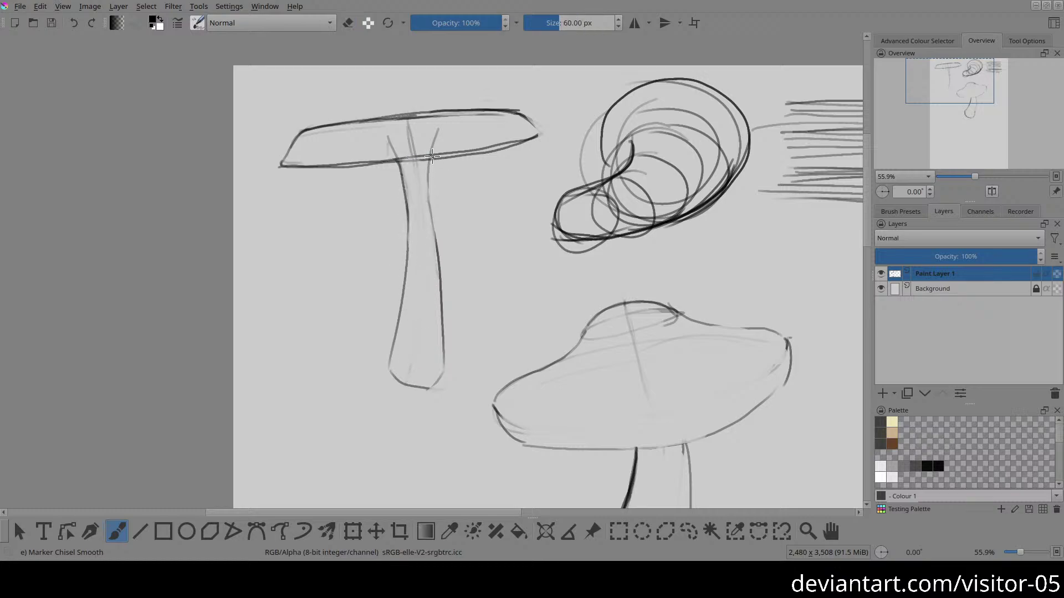
# Step: Redraw the stem's upper right contour down from the cap and clean up its outer edge with the eraser
pyautogui.moveTo(431, 160); pyautogui.dragTo(444, 289)
pyautogui.press('e')
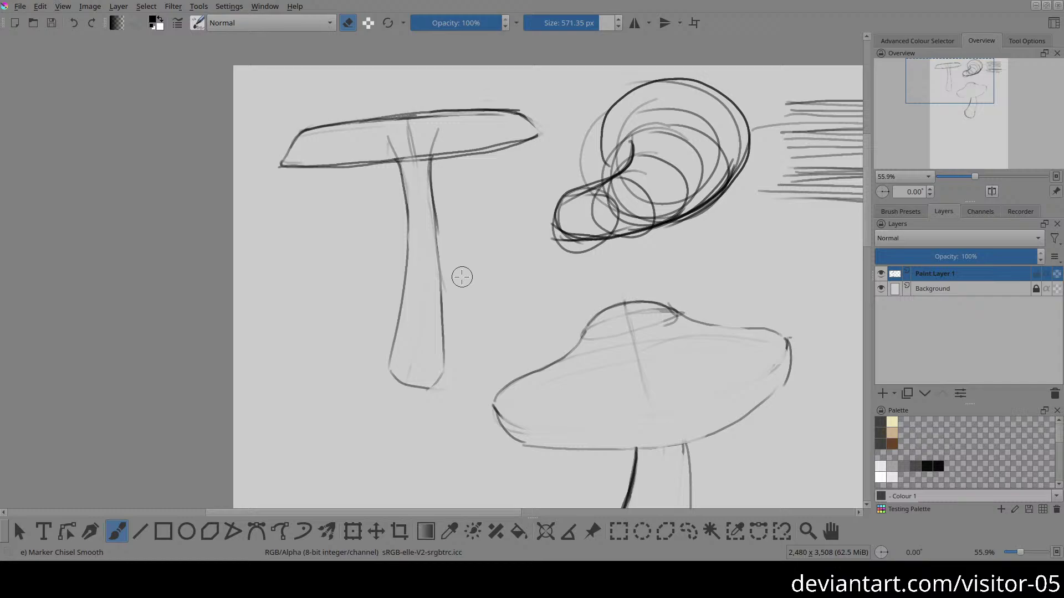
pyautogui.press('e')
# Step: Add strokes flaring the stem's top outward on both sides under the cap, and erase the old inner contours
pyautogui.moveTo(386, 164)
pyautogui.mouseDown()
pyautogui.moveTo(408, 207)
pyautogui.moveTo(389, 170)
pyautogui.mouseUp()
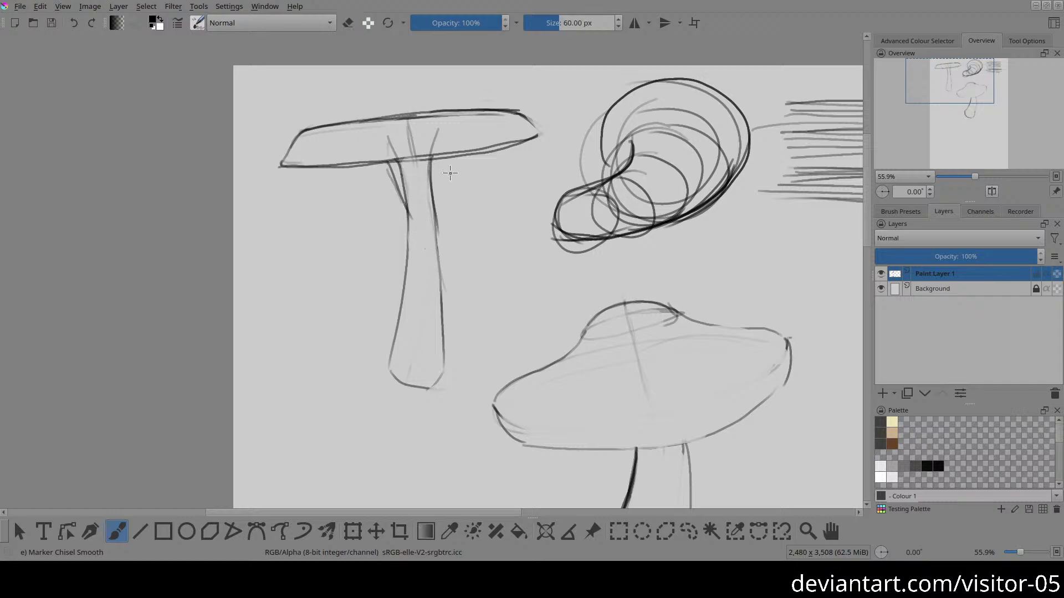
pyautogui.moveTo(448, 150); pyautogui.dragTo(432, 206)
pyautogui.press('e')
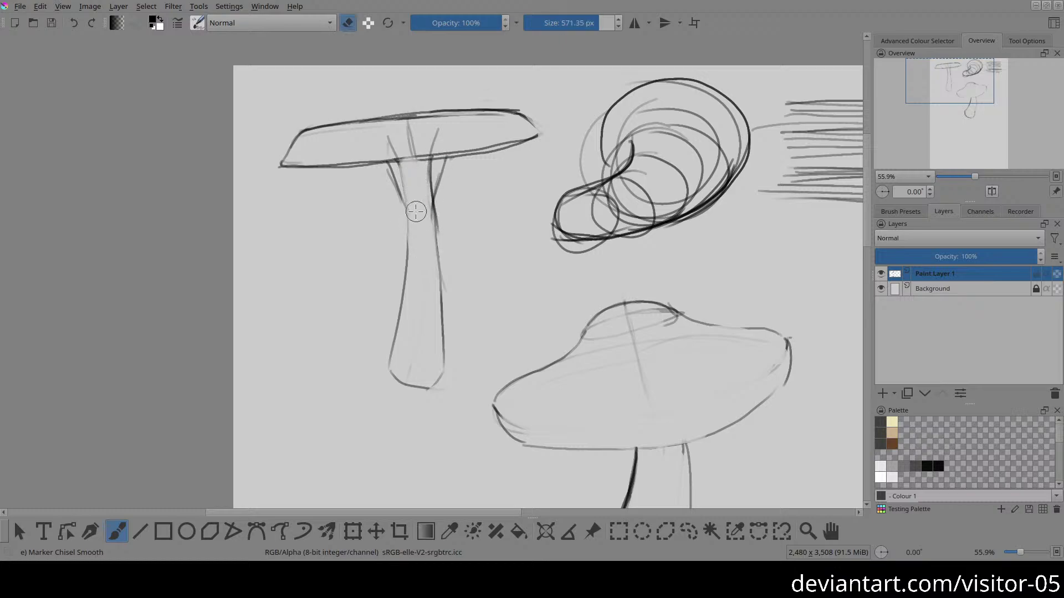
pyautogui.moveTo(418, 179); pyautogui.dragTo(415, 217)
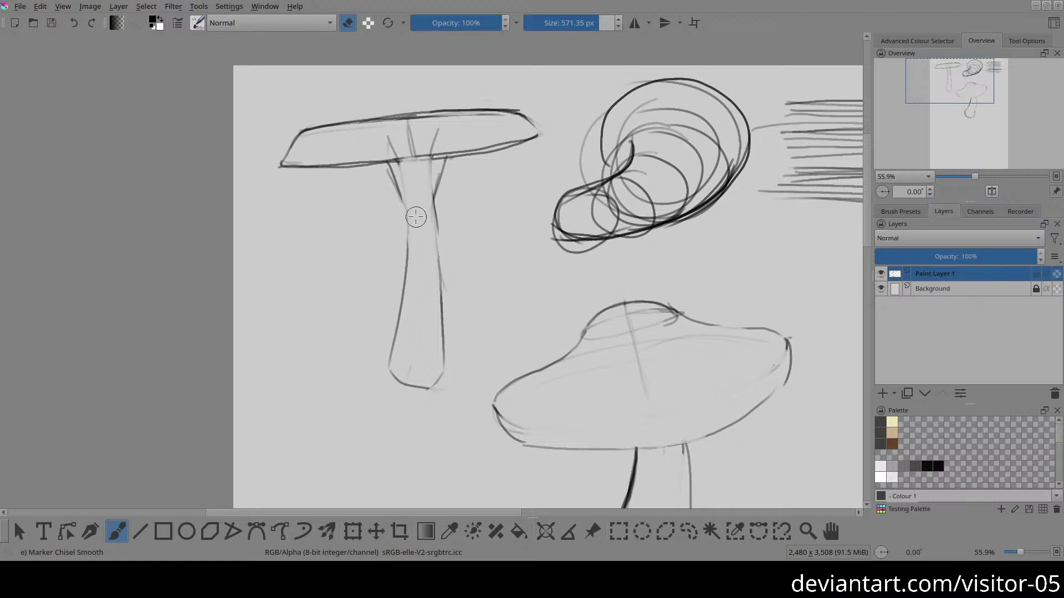
# Step: Reinforce the left and right contours of the flared stem with long overlapping strokes
pyautogui.press('e')
pyautogui.moveTo(386, 162); pyautogui.dragTo(410, 244)
pyautogui.moveTo(396, 194)
pyautogui.mouseDown()
pyautogui.moveTo(410, 233)
pyautogui.moveTo(408, 299)
pyautogui.mouseUp()
pyautogui.moveTo(445, 160); pyautogui.dragTo(438, 284)
pyautogui.moveTo(434, 184); pyautogui.dragTo(444, 335)
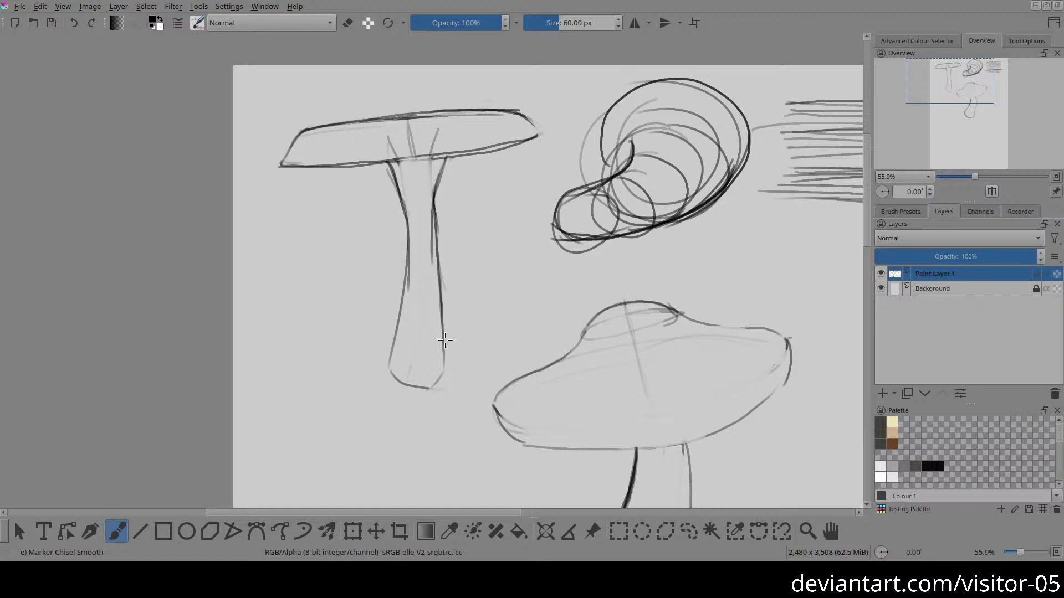
pyautogui.moveTo(432, 190); pyautogui.dragTo(443, 360)
# Step: Erase the stem's guidelines inside the flat cap
pyautogui.press('e')
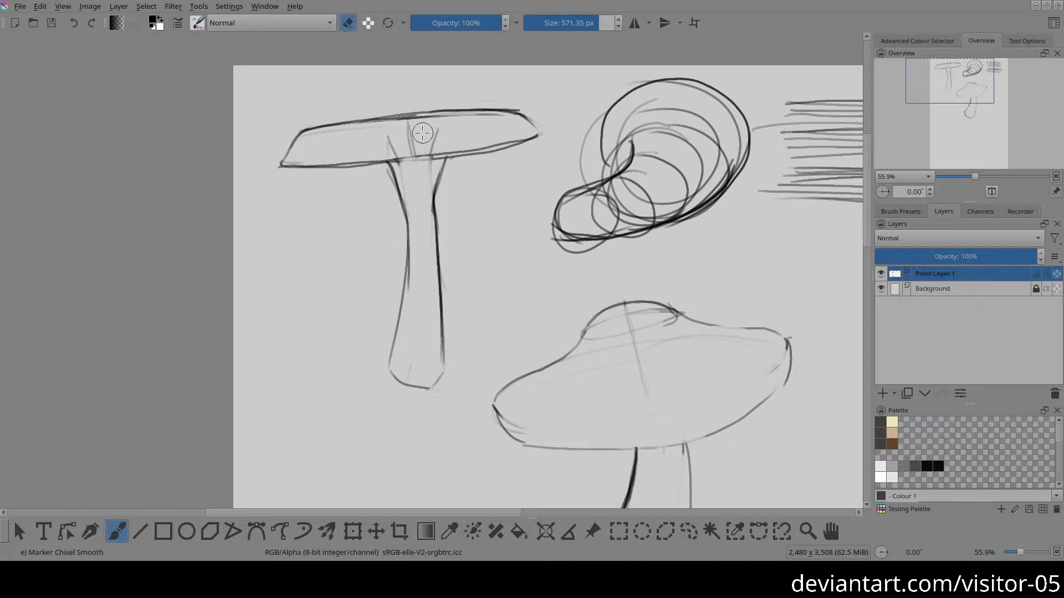
pyautogui.moveTo(467, 134)
pyautogui.mouseDown()
pyautogui.moveTo(368, 133)
pyautogui.moveTo(463, 121)
pyautogui.moveTo(379, 145)
pyautogui.mouseUp()
pyautogui.press('e')
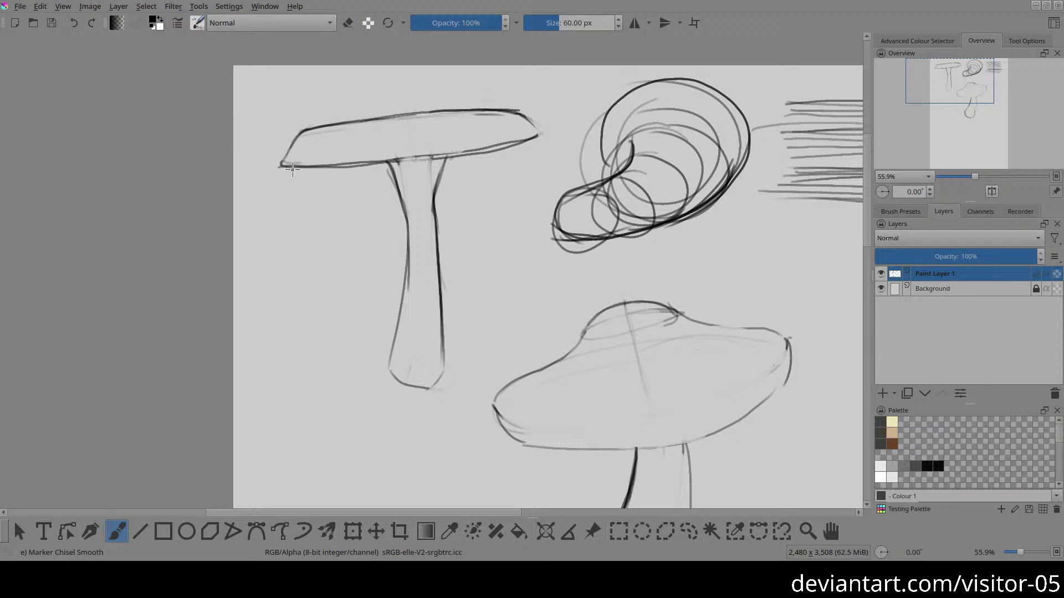
# Step: Strengthen the underside of the flat cap on both sides of the stem, undoing the strokes that miss
pyautogui.moveTo(288, 168); pyautogui.dragTo(301, 169)
pyautogui.moveTo(389, 170); pyautogui.dragTo(521, 154)
pyautogui.hotkey('ctrl', 'z')
pyautogui.hotkey('ctrl', 'z')
pyautogui.moveTo(451, 165); pyautogui.dragTo(530, 138)
pyautogui.moveTo(397, 169); pyautogui.dragTo(332, 168)
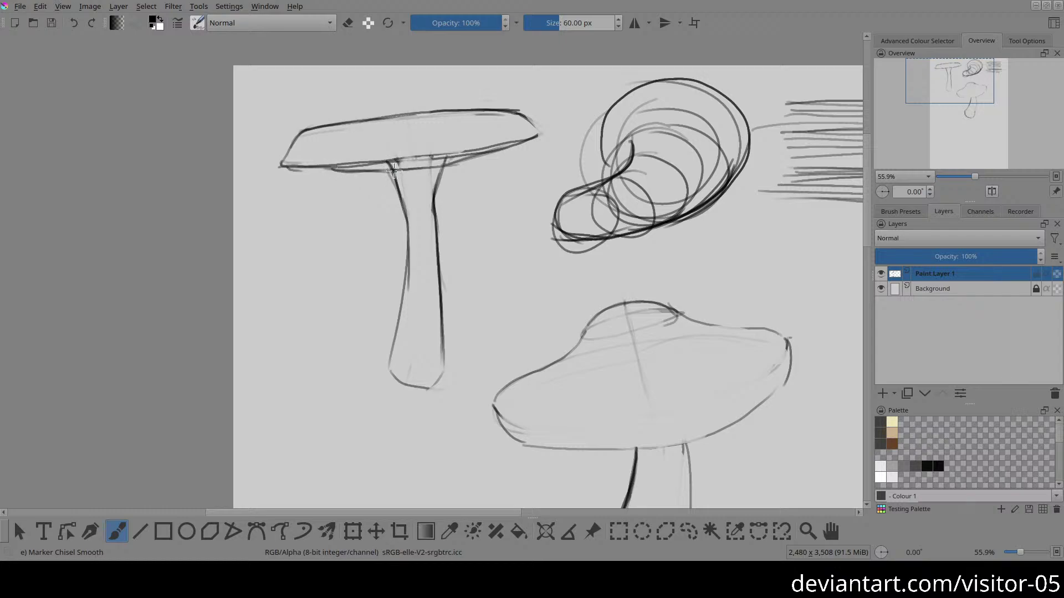
pyautogui.press('e')
pyautogui.press('e')
pyautogui.press(']')
pyautogui.press(']')
pyautogui.press(']')
pyautogui.press(']')
pyautogui.keyDown('ctrl'); pyautogui.click(469, 164); pyautogui.keyUp('ctrl')
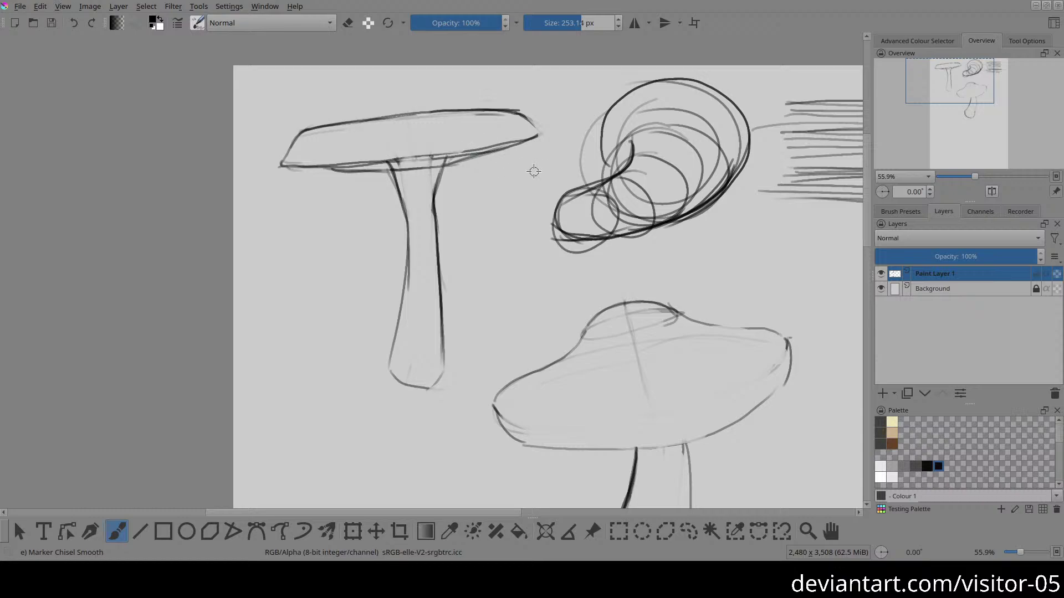
pyautogui.rightClick(236, 68)
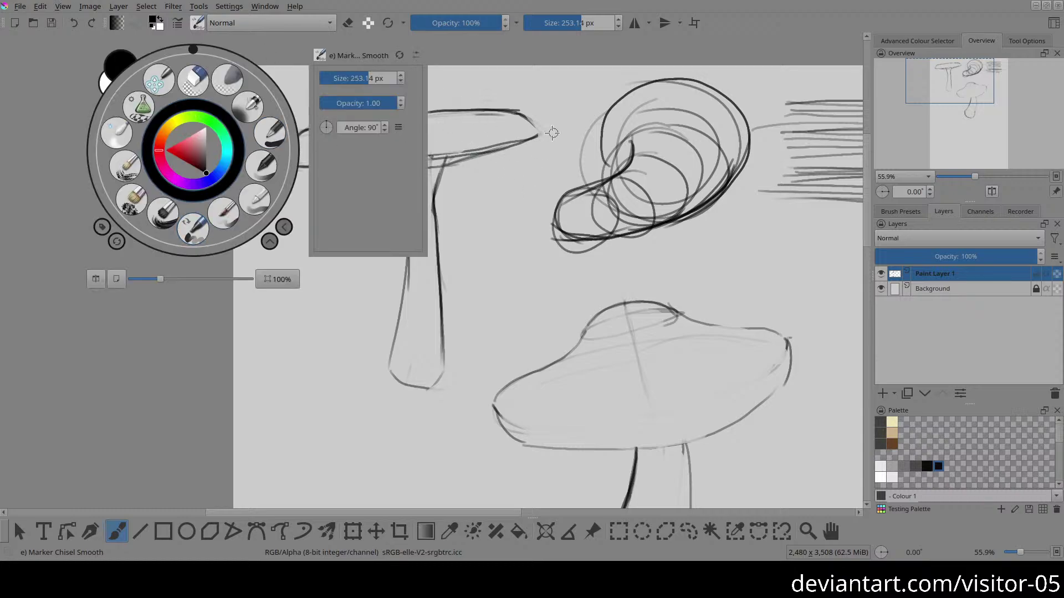
pyautogui.click(572, 116)
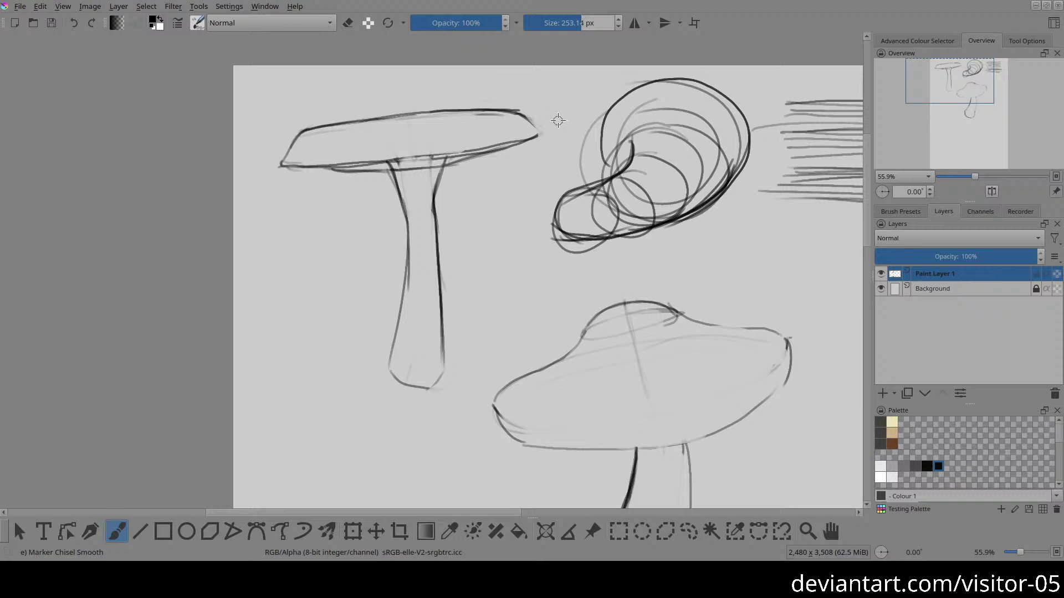
# Step: Erase the stem ends inside the flat cap and draw the cap's underside across the stem's top, undoing a missed stroke
pyautogui.press('e')
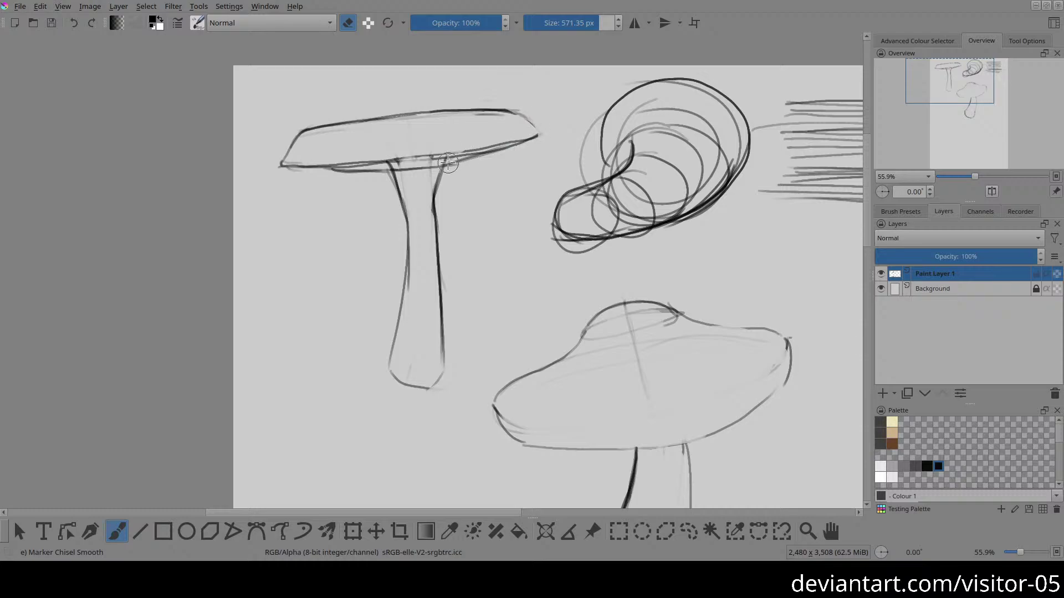
pyautogui.keyDown('shift'); pyautogui.moveTo(457, 168); pyautogui.dragTo(340, 174); pyautogui.keyUp('shift')
pyautogui.moveTo(460, 172)
pyautogui.keyDown('shift'); pyautogui.mouseDown()
pyautogui.moveTo(388, 164)
pyautogui.moveTo(454, 155)
pyautogui.moveTo(421, 161)
pyautogui.mouseUp(); pyautogui.keyUp('shift')
pyautogui.press('e')
pyautogui.moveTo(330, 167); pyautogui.dragTo(435, 159)
pyautogui.hotkey('ctrl', 'z')
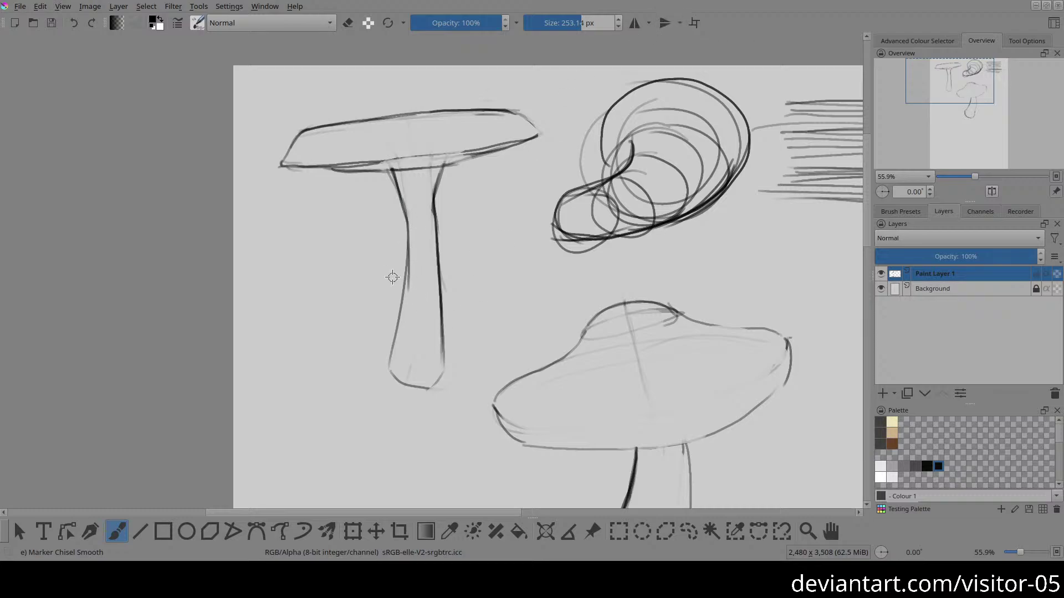
# Step: Erase the doubled inner contour along the flat cap's underside so a single lower edge remains
pyautogui.keyDown('shift'); pyautogui.moveTo(454, 173); pyautogui.dragTo(413, 187); pyautogui.keyUp('shift')
pyautogui.moveTo(513, 198)
pyautogui.keyDown('shift'); pyautogui.mouseDown()
pyautogui.moveTo(520, 219)
pyautogui.moveTo(509, 223)
pyautogui.mouseUp(); pyautogui.keyUp('shift')
pyautogui.press('e')
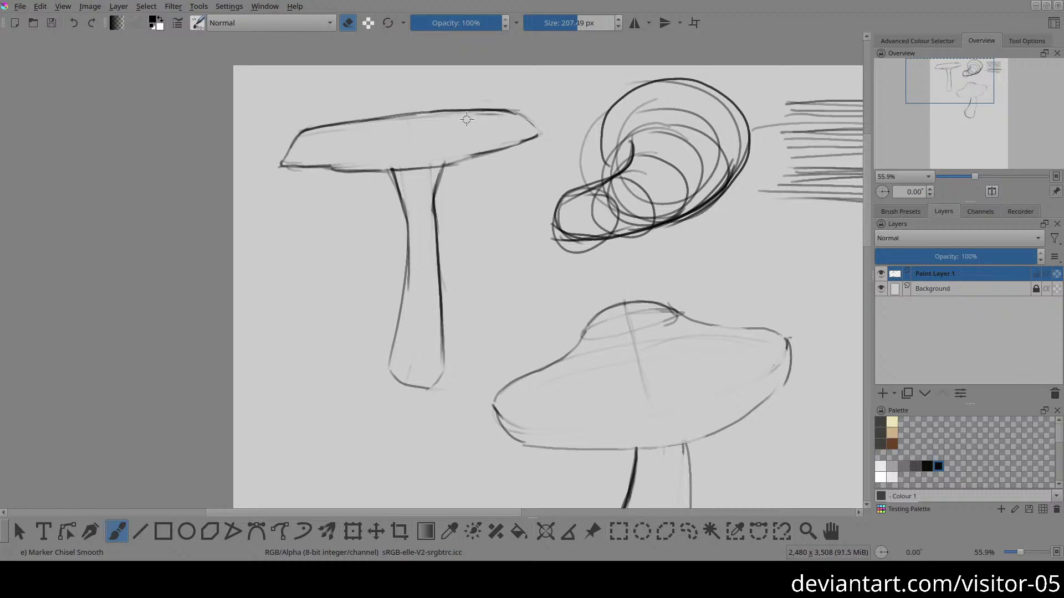
# Step: Draw small irregular warts in a row across the flat cap's lower half and along its upper left edge
pyautogui.press('e')
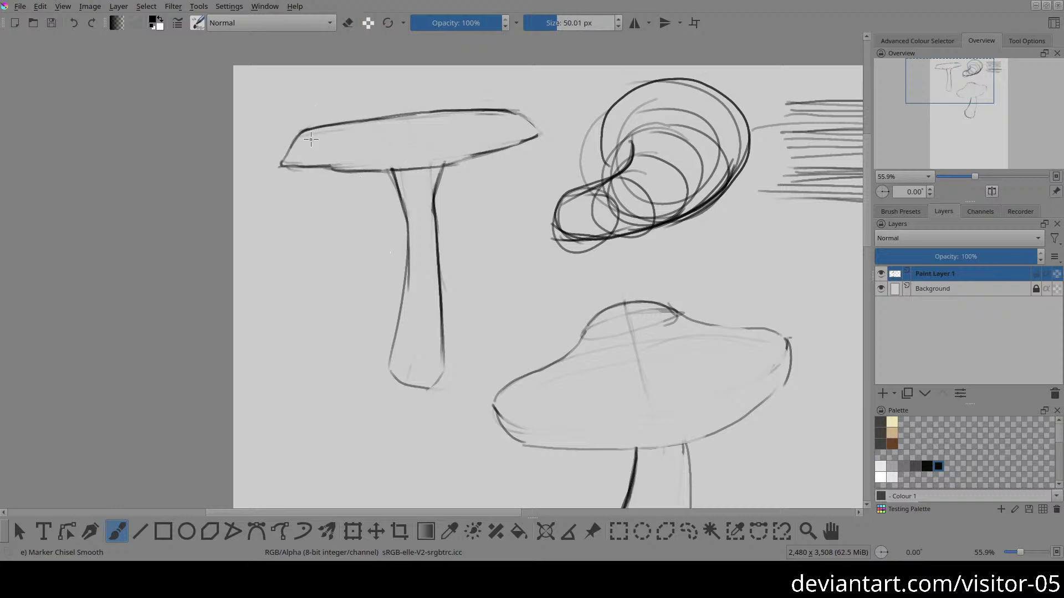
pyautogui.moveTo(303, 131); pyautogui.dragTo(315, 126)
pyautogui.moveTo(387, 149); pyautogui.dragTo(386, 147)
pyautogui.moveTo(470, 139); pyautogui.dragTo(467, 140)
pyautogui.click(498, 130)
pyautogui.moveTo(528, 123); pyautogui.dragTo(526, 126)
pyautogui.moveTo(356, 120); pyautogui.dragTo(381, 116)
pyautogui.moveTo(325, 125); pyautogui.dragTo(313, 126)
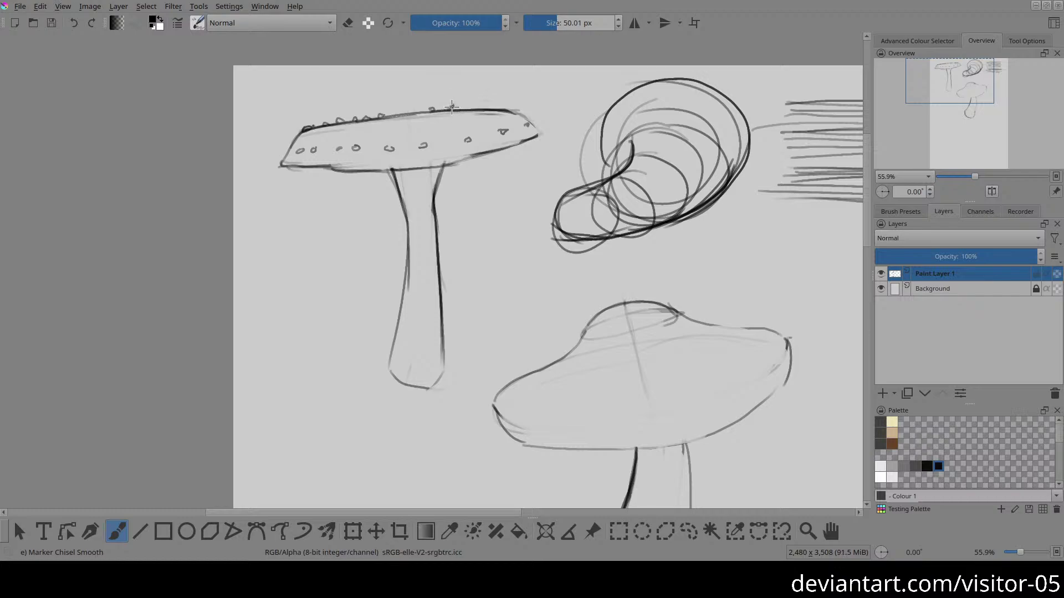
# Step: Add more small warts along the cap's upper right edge, across its upper face and down its left edge
pyautogui.moveTo(466, 108); pyautogui.dragTo(472, 103)
pyautogui.moveTo(496, 110); pyautogui.dragTo(504, 107)
pyautogui.moveTo(393, 131); pyautogui.dragTo(395, 127)
pyautogui.moveTo(450, 116); pyautogui.dragTo(449, 118)
pyautogui.moveTo(316, 135); pyautogui.dragTo(315, 136)
pyautogui.moveTo(303, 137); pyautogui.dragTo(287, 145)
# Step: Draw a flaring stroke off the stem's left side and a curved inner line just above the flat cap's underside
pyautogui.moveTo(576, 151); pyautogui.dragTo(554, 175)
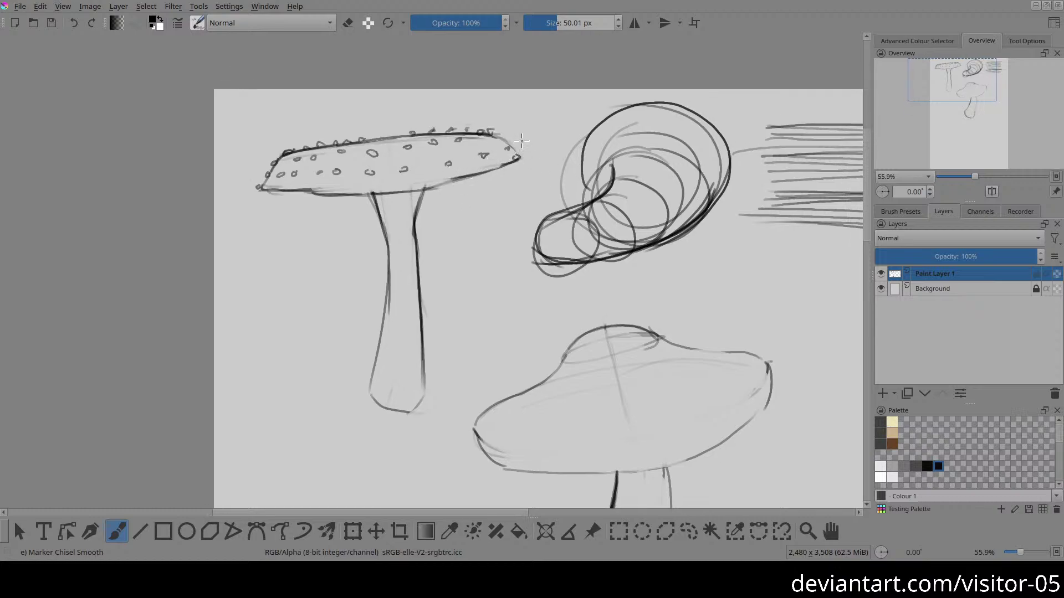
pyautogui.press('2')
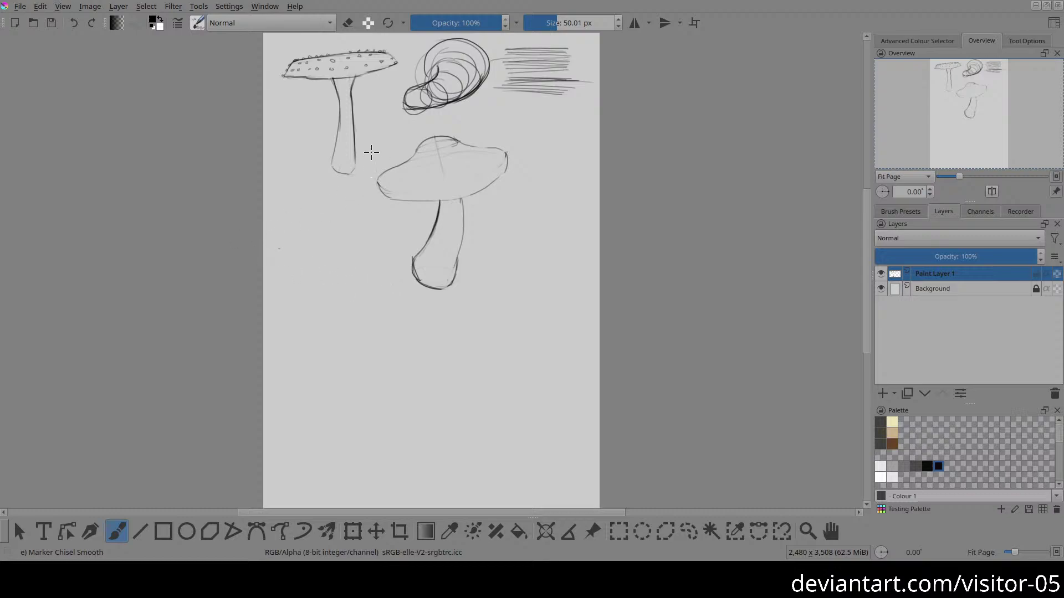
pyautogui.scroll(5, 356, 185)
pyautogui.moveTo(351, 176); pyautogui.dragTo(350, 182)
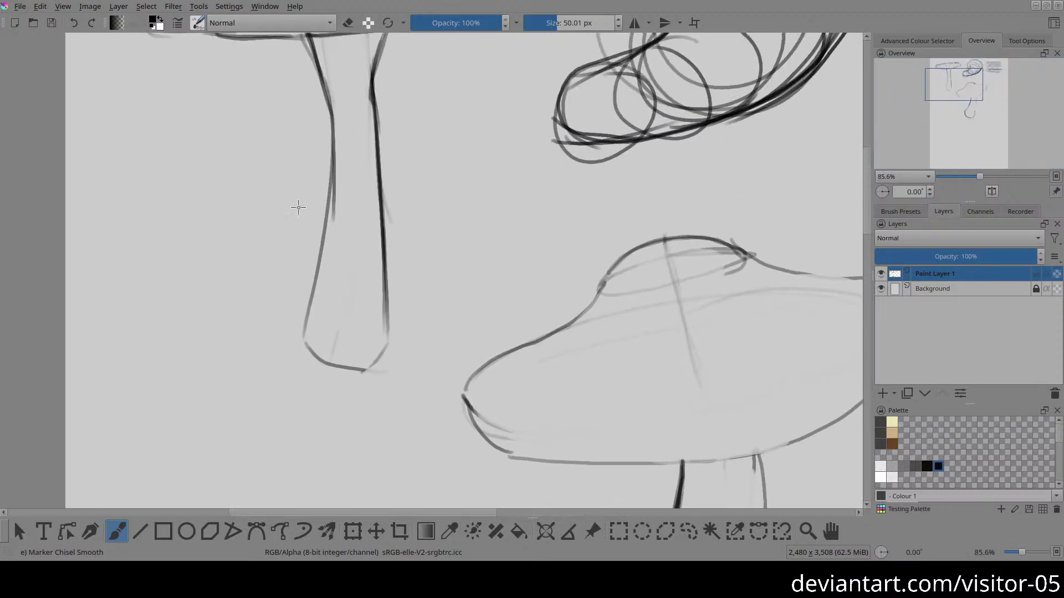
pyautogui.press('e')
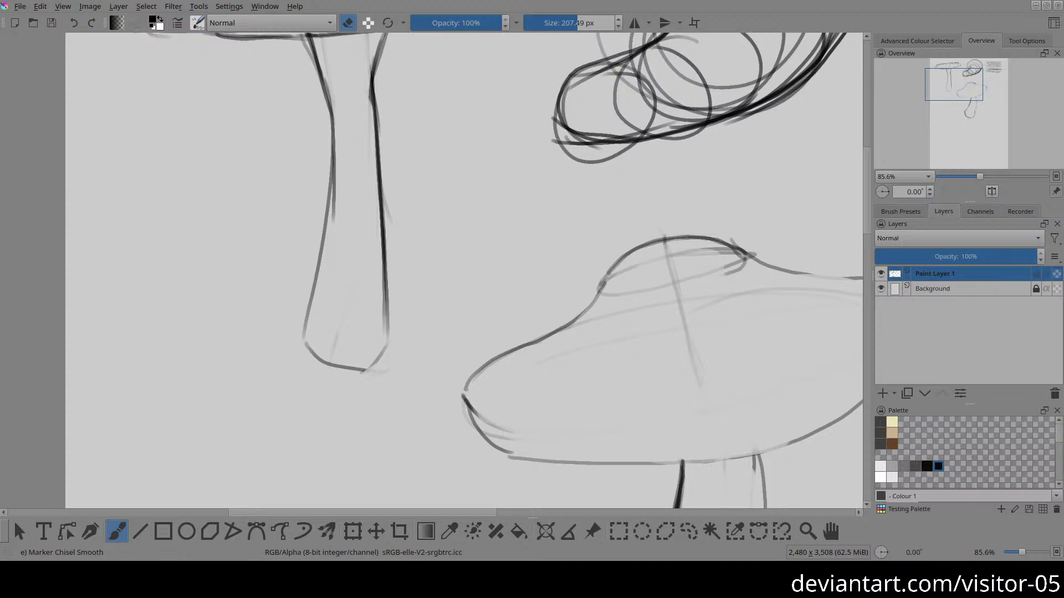
pyautogui.scroll(5, 449, 244)
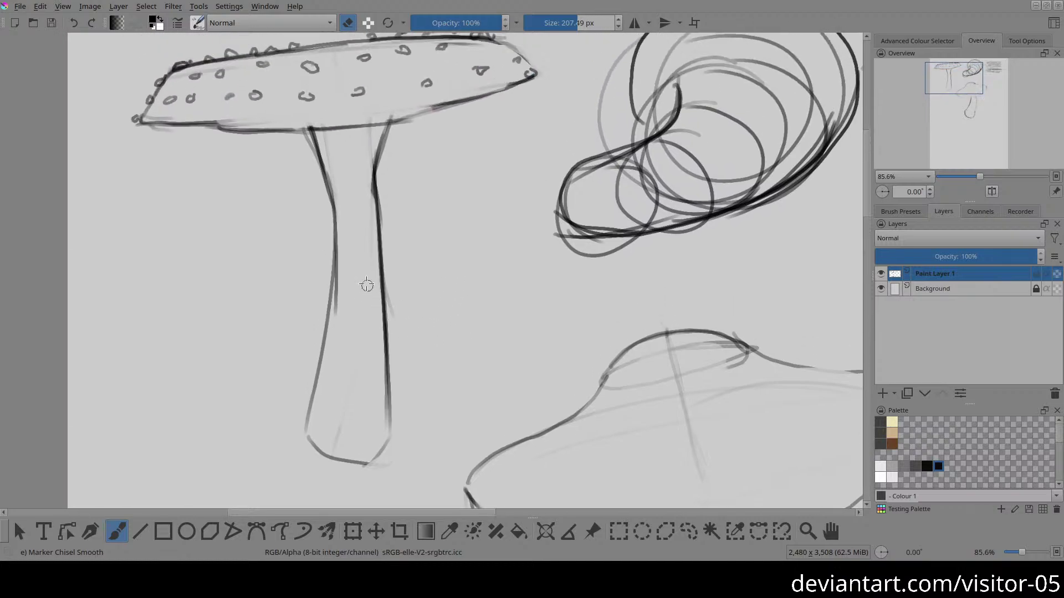
pyautogui.press('e')
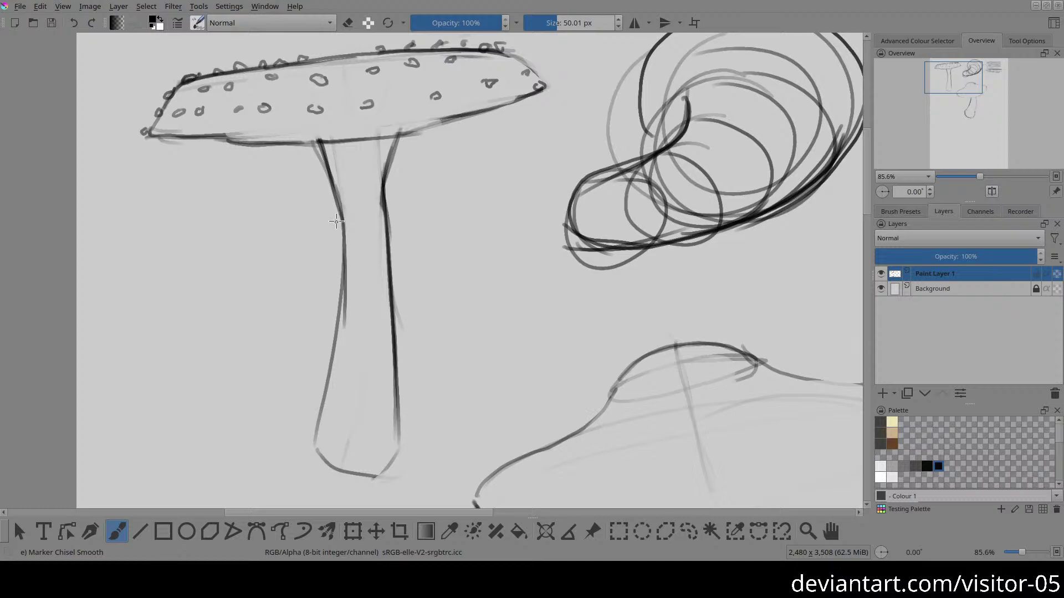
pyautogui.moveTo(337, 215); pyautogui.dragTo(308, 310)
pyautogui.moveTo(265, 134)
pyautogui.mouseDown()
pyautogui.moveTo(430, 120)
pyautogui.moveTo(234, 136)
pyautogui.moveTo(416, 120)
pyautogui.mouseUp()
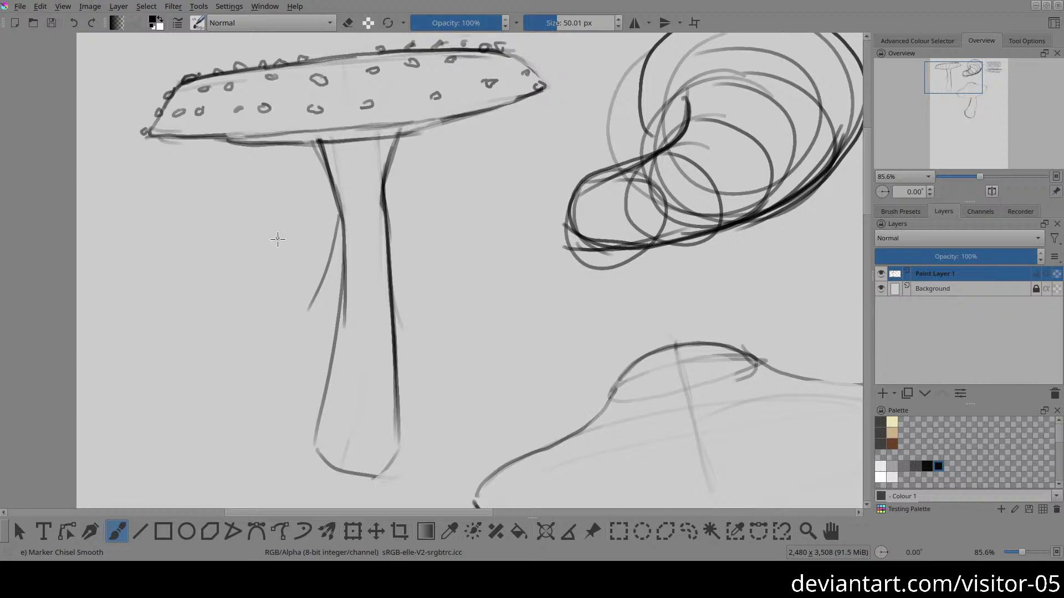
# Step: Darken the rounded upper right edge of the flat cap
pyautogui.moveTo(264, 261); pyautogui.dragTo(306, 351)
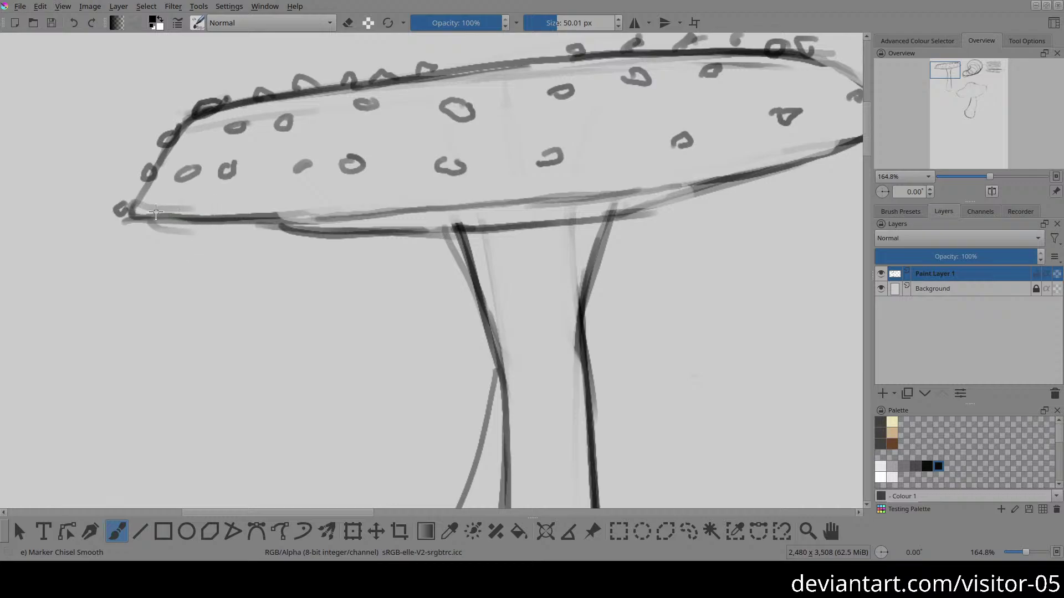
pyautogui.press('e')
pyautogui.press('[')
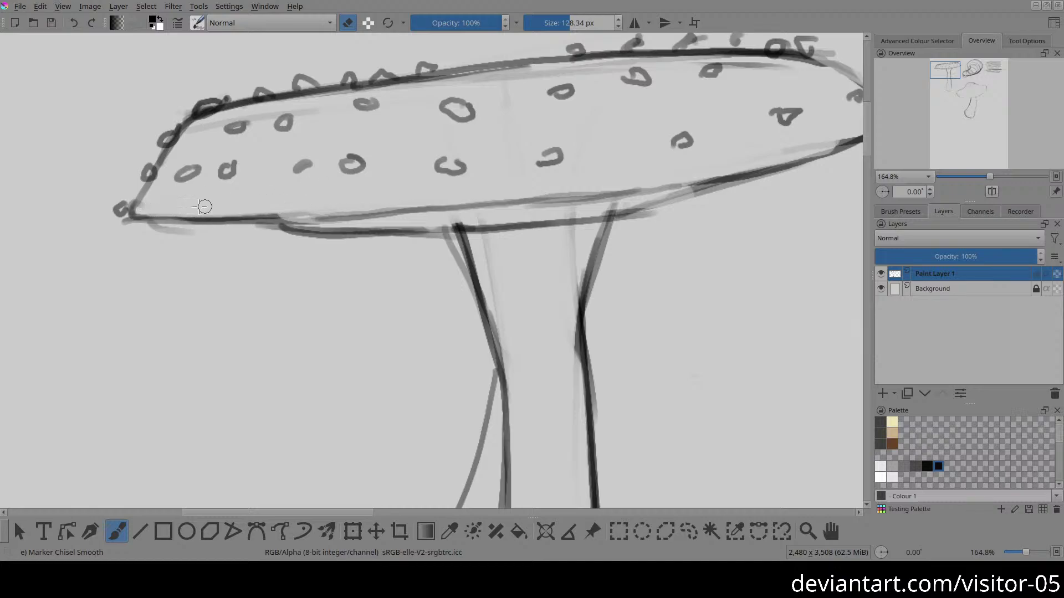
pyautogui.moveTo(427, 216); pyautogui.dragTo(210, 277)
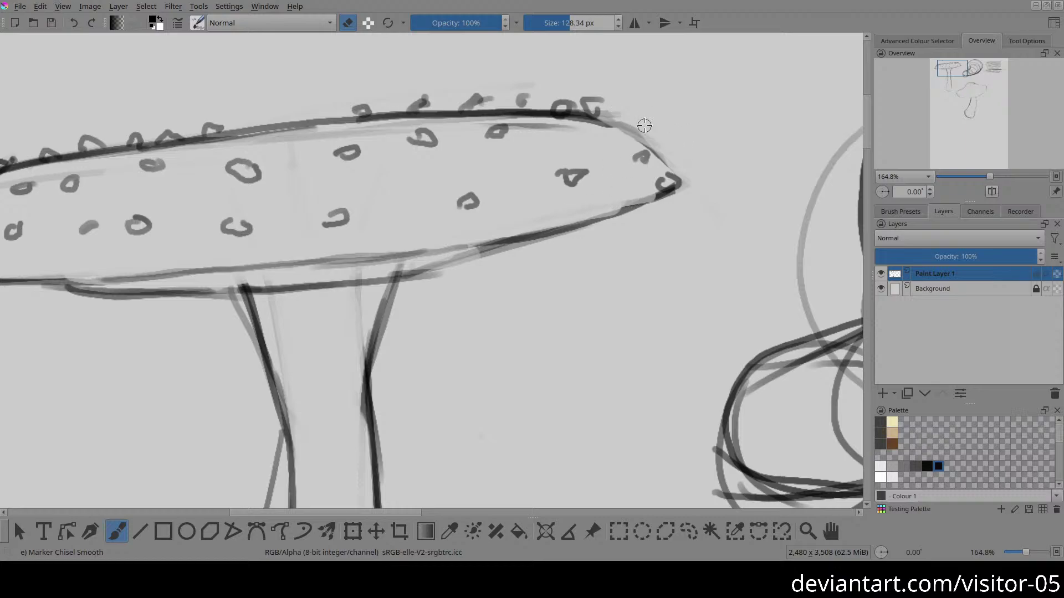
pyautogui.press('e')
pyautogui.moveTo(606, 123); pyautogui.dragTo(647, 148)
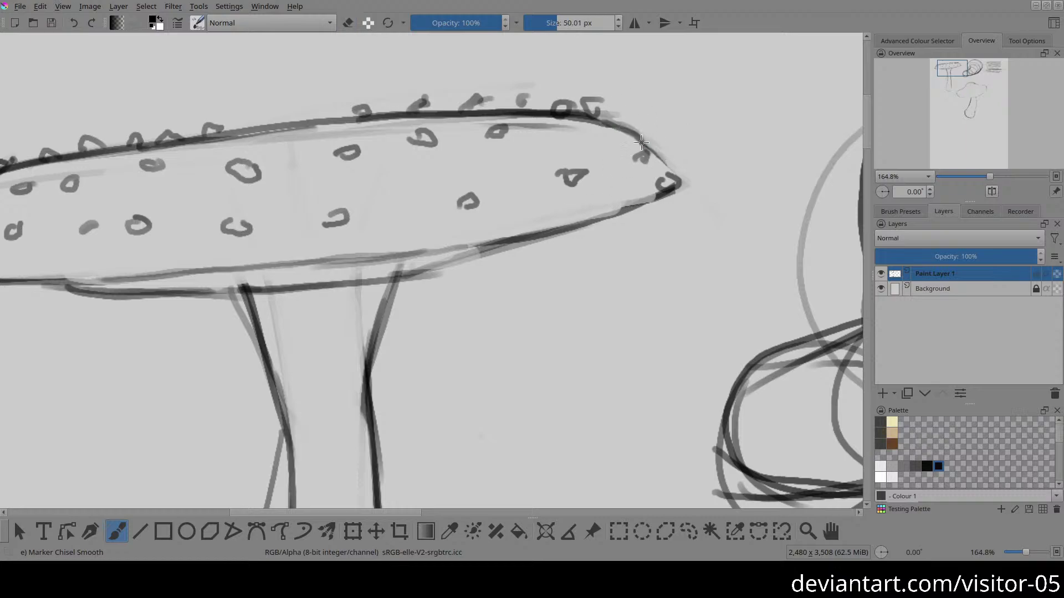
# Step: Place a few dots at the cap's left corner, and replace the inner underside line with a smoother curve
pyautogui.moveTo(129, 273); pyautogui.dragTo(288, 253)
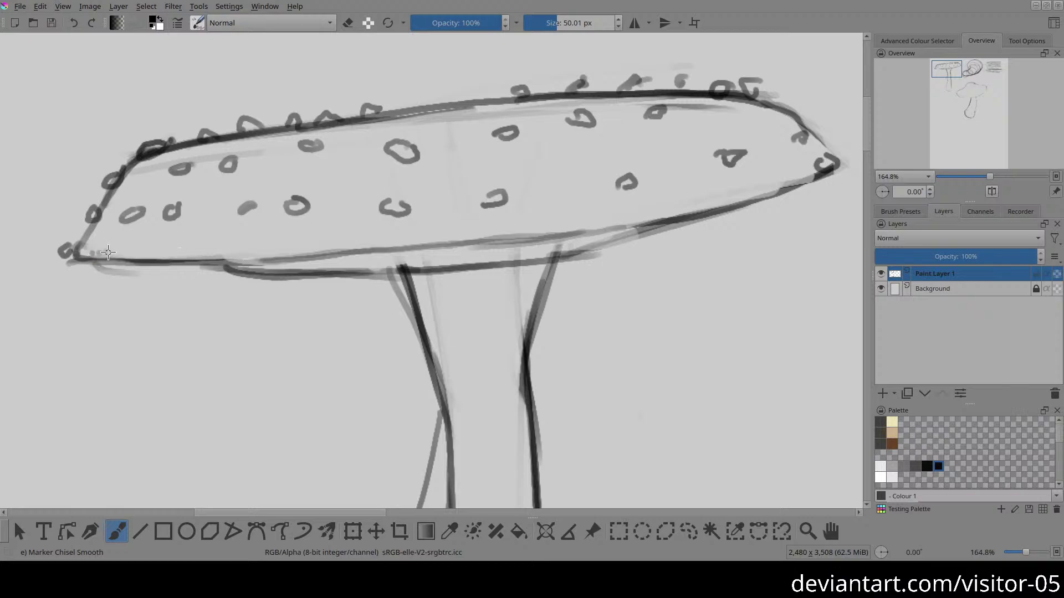
pyautogui.click(119, 252)
pyautogui.press('e')
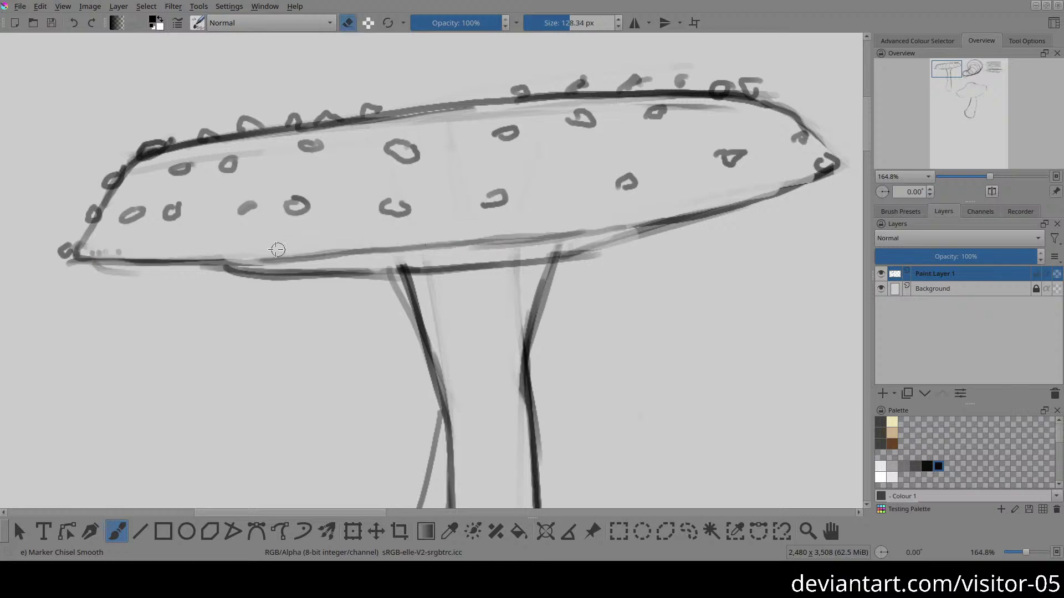
pyautogui.moveTo(255, 252)
pyautogui.mouseDown()
pyautogui.moveTo(555, 223)
pyautogui.moveTo(249, 259)
pyautogui.moveTo(418, 253)
pyautogui.moveTo(644, 215)
pyautogui.moveTo(586, 233)
pyautogui.mouseUp()
pyautogui.press('e')
pyautogui.moveTo(255, 262)
pyautogui.mouseDown()
pyautogui.moveTo(420, 256)
pyautogui.moveTo(657, 215)
pyautogui.mouseUp()
# Step: Add a row of small dots above the inner underside line, from the cap's middle to its right tip
pyautogui.click(439, 242)
pyautogui.click(431, 243)
pyautogui.click(454, 237)
pyautogui.click(464, 235)
pyautogui.click(541, 226)
pyautogui.click(578, 220)
pyautogui.click(591, 217)
pyautogui.click(599, 218)
pyautogui.click(615, 215)
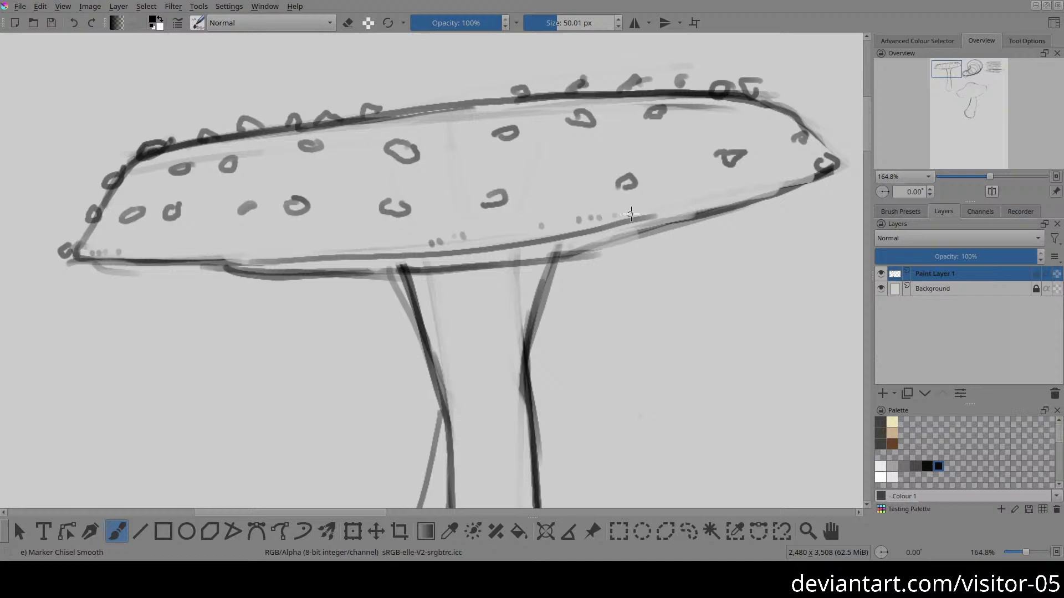
pyautogui.click(632, 211)
pyautogui.click(665, 206)
pyautogui.click(684, 201)
pyautogui.click(690, 200)
pyautogui.click(699, 198)
pyautogui.click(710, 196)
pyautogui.click(720, 195)
pyautogui.click(733, 192)
pyautogui.click(743, 190)
pyautogui.click(752, 189)
pyautogui.click(762, 187)
pyautogui.click(773, 185)
pyautogui.click(787, 183)
pyautogui.click(801, 179)
pyautogui.click(815, 175)
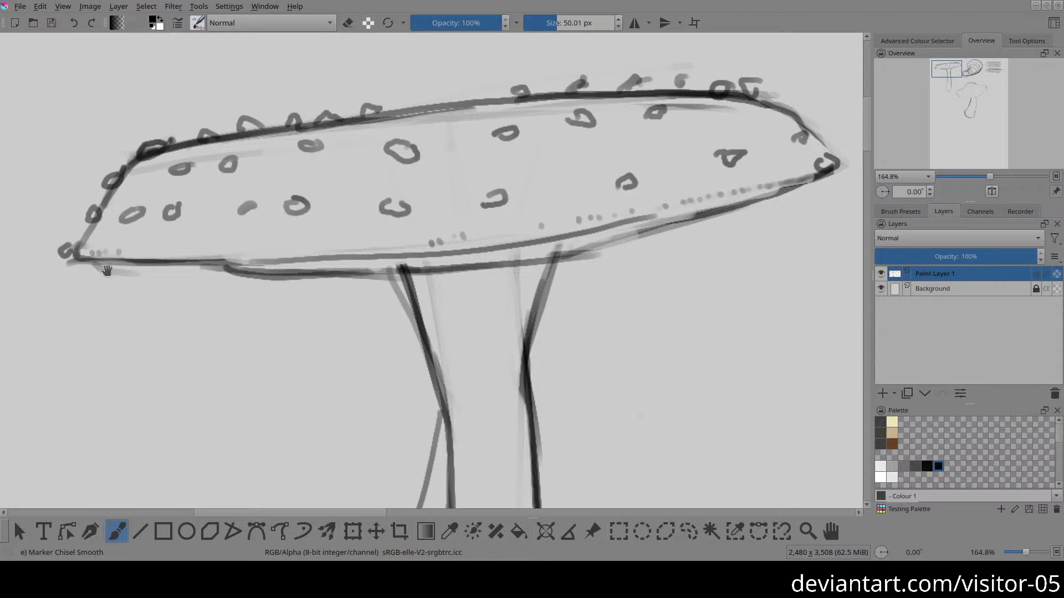
# Step: Continue the row of small dots along the cap's lower edge from the middle to the left corner
pyautogui.moveTo(98, 273); pyautogui.dragTo(183, 252)
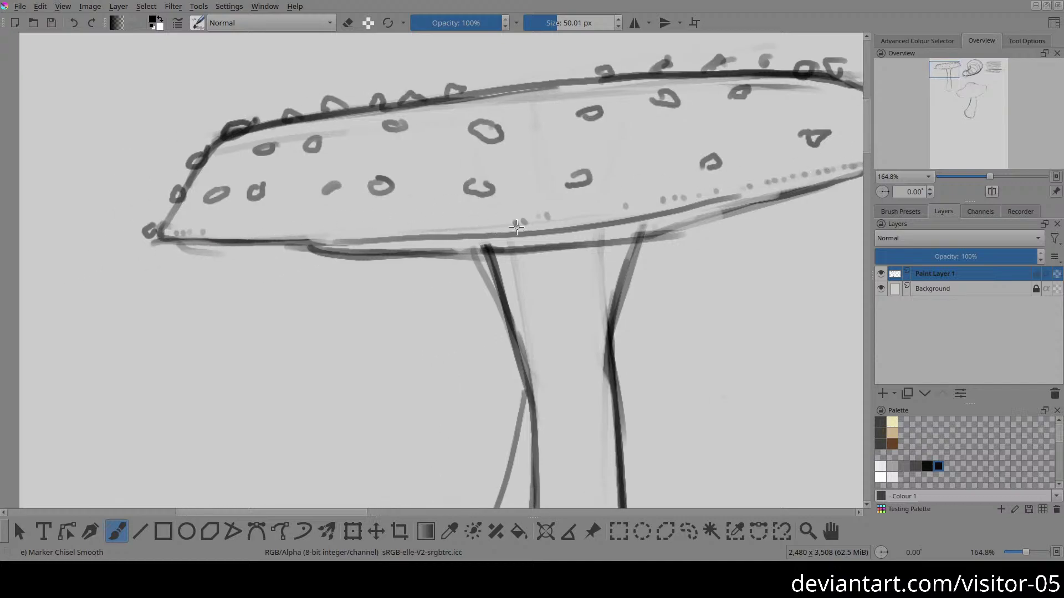
pyautogui.moveTo(487, 224); pyautogui.dragTo(462, 227)
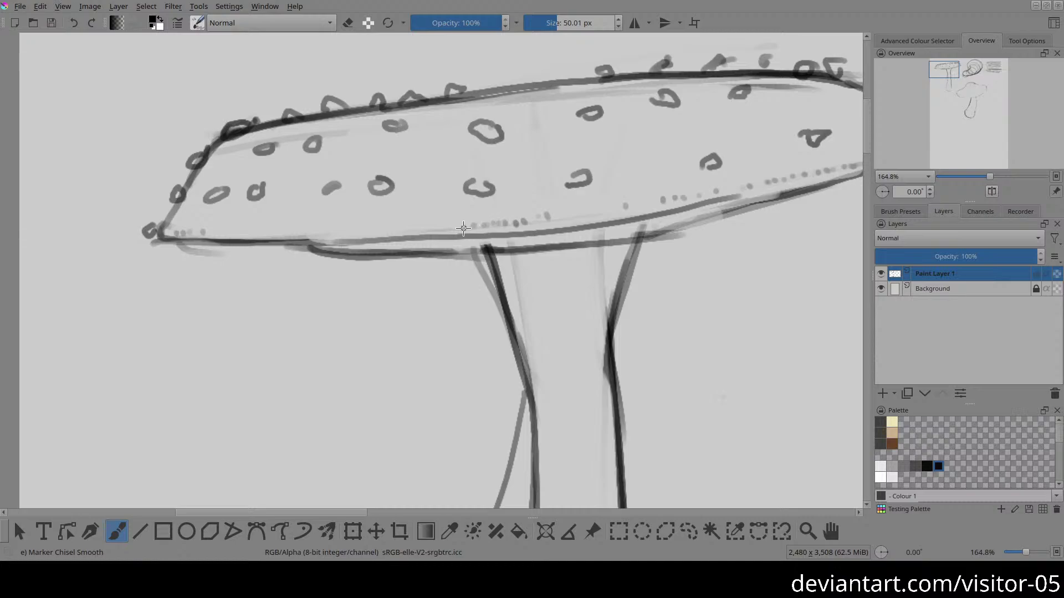
pyautogui.click(204, 233)
pyautogui.moveTo(218, 231); pyautogui.dragTo(252, 231)
pyautogui.moveTo(169, 231); pyautogui.dragTo(403, 225)
pyautogui.click(424, 227)
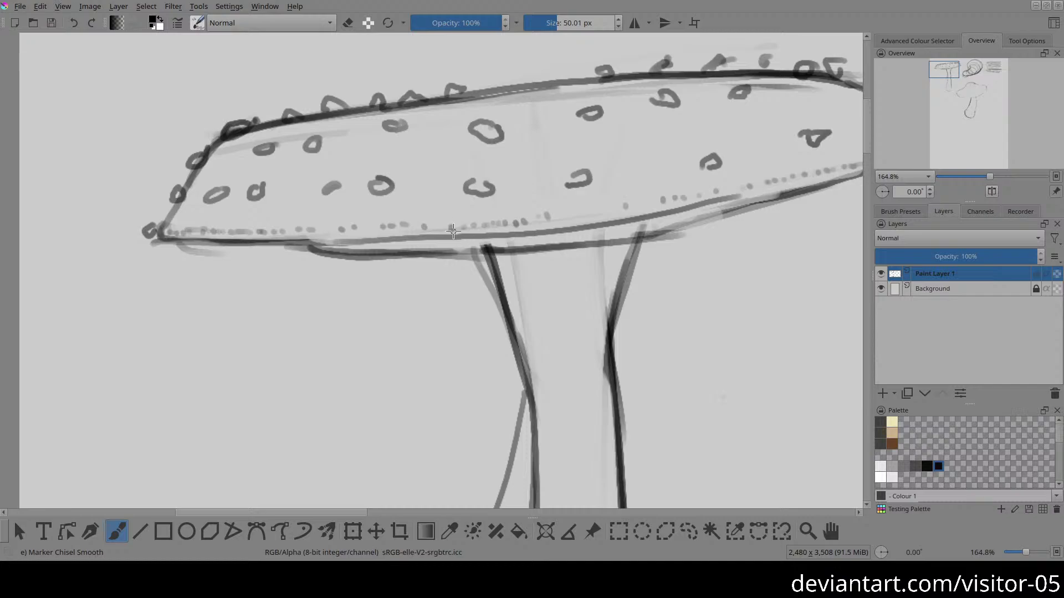
# Step: Fill the narrow band between the cap's two underside lines with short gill strokes
pyautogui.press('2')
pyautogui.moveTo(457, 270); pyautogui.dragTo(364, 260)
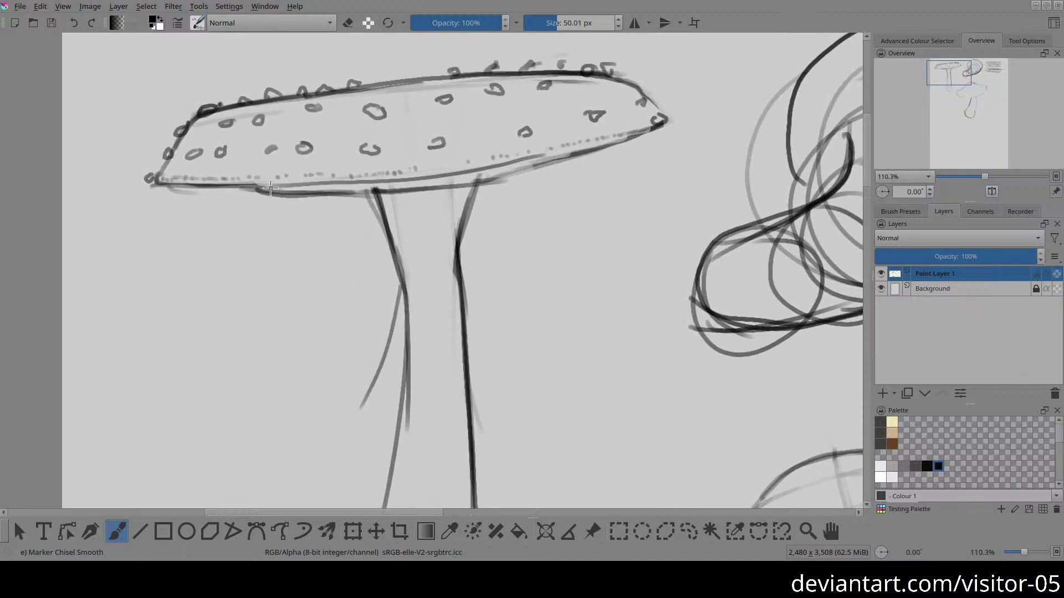
pyautogui.moveTo(279, 188)
pyautogui.mouseDown()
pyautogui.moveTo(459, 184)
pyautogui.moveTo(565, 159)
pyautogui.mouseUp()
# Step: Draw the stem skirt's ragged hem and darken its left edge, erasing the stem contour where the skirt begins
pyautogui.moveTo(402, 327); pyautogui.dragTo(334, 177)
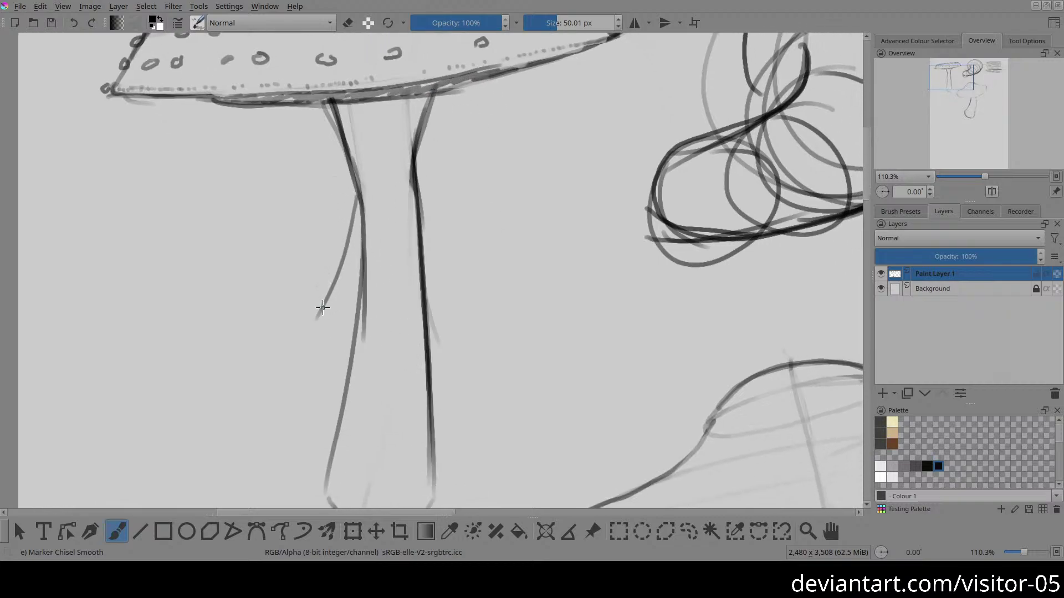
pyautogui.moveTo(326, 309)
pyautogui.mouseDown()
pyautogui.moveTo(341, 302)
pyautogui.moveTo(339, 317)
pyautogui.moveTo(417, 277)
pyautogui.mouseUp()
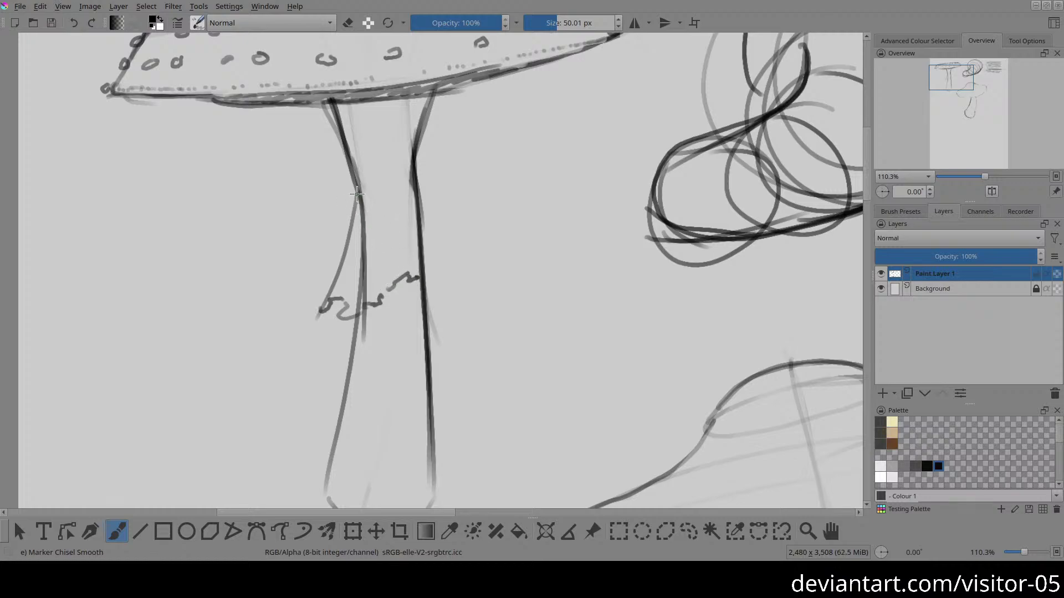
pyautogui.press('e')
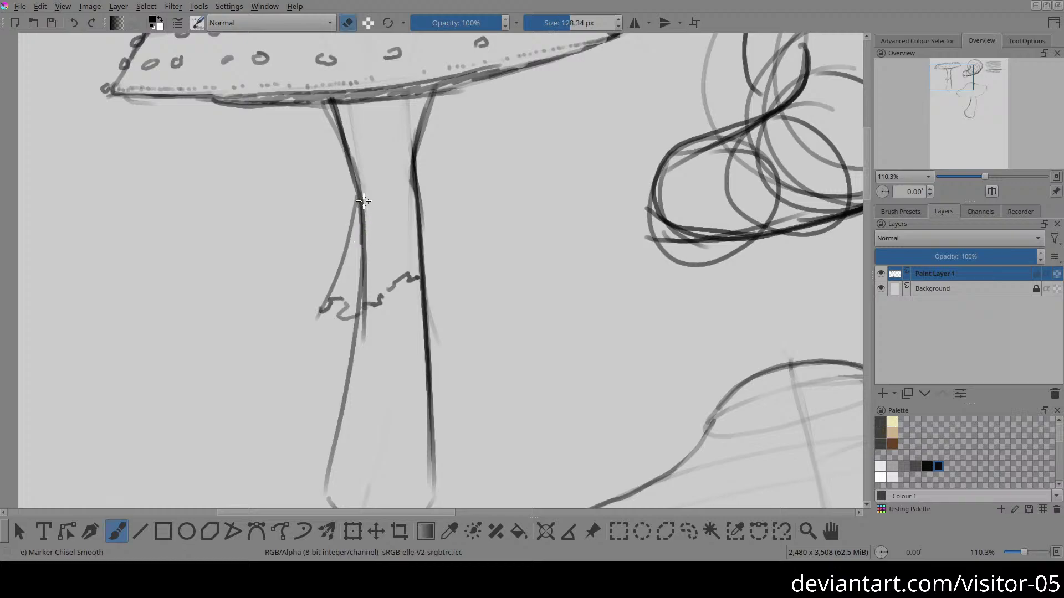
pyautogui.press('e')
pyautogui.moveTo(359, 193); pyautogui.dragTo(342, 263)
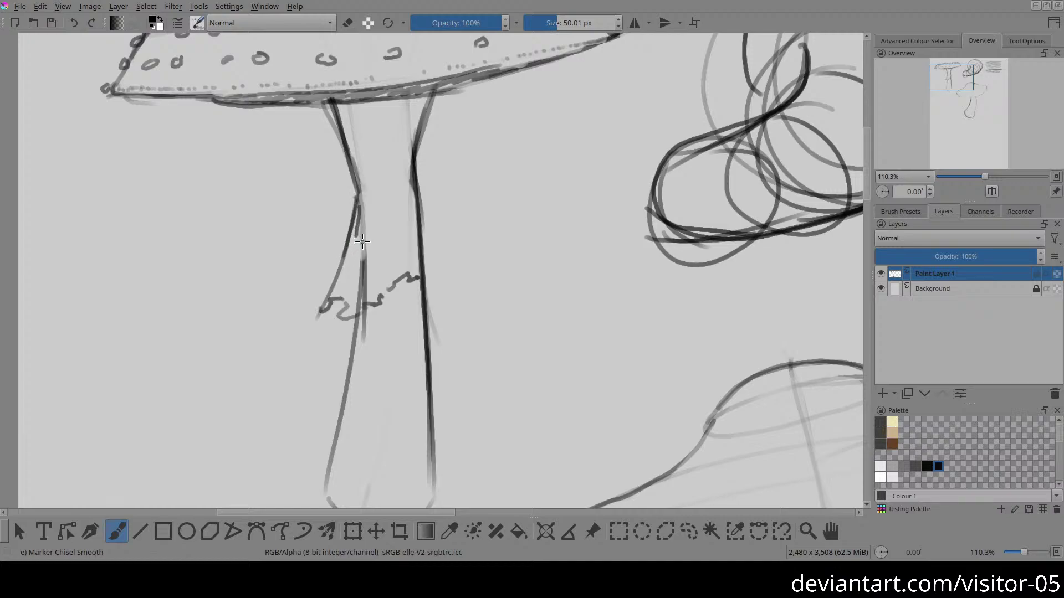
# Step: Draw curved and vertical fold lines inside the stem's skirt
pyautogui.moveTo(396, 182); pyautogui.dragTo(357, 239)
pyautogui.moveTo(359, 204)
pyautogui.mouseDown()
pyautogui.moveTo(356, 236)
pyautogui.moveTo(397, 183)
pyautogui.mouseUp()
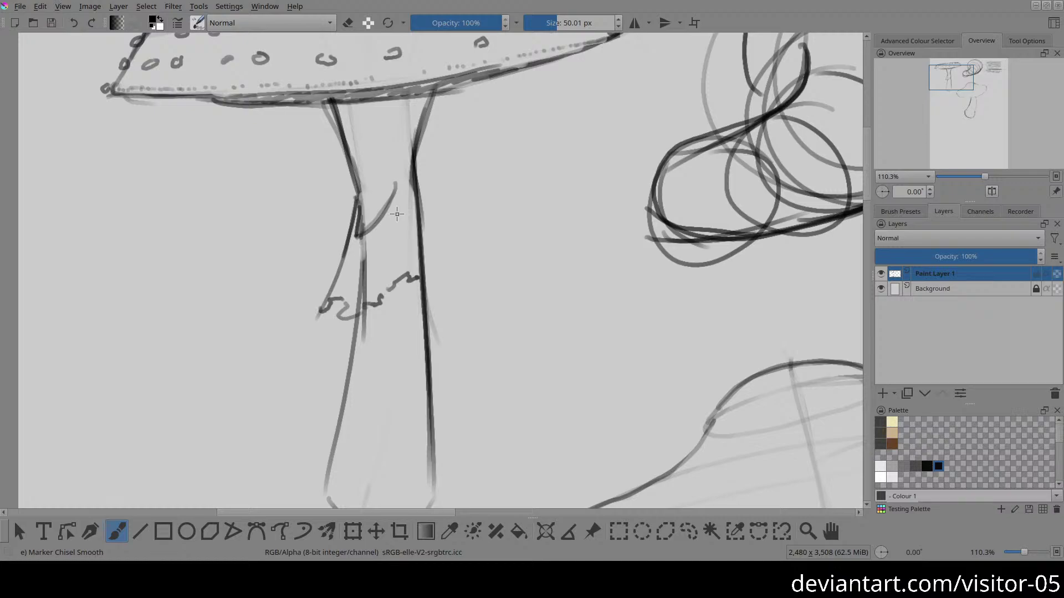
pyautogui.moveTo(403, 185)
pyautogui.mouseDown()
pyautogui.moveTo(410, 231)
pyautogui.moveTo(395, 265)
pyautogui.mouseUp()
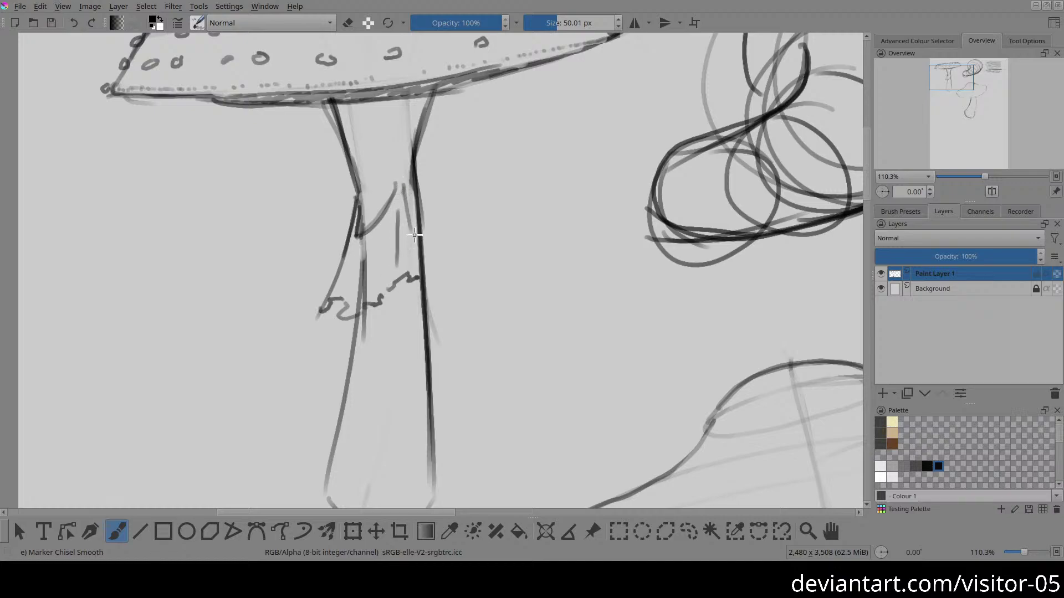
pyautogui.moveTo(404, 198); pyautogui.dragTo(417, 272)
# Step: Draw the skirt's flaring right edge and extend the ragged hem out to it
pyautogui.moveTo(414, 189); pyautogui.dragTo(469, 271)
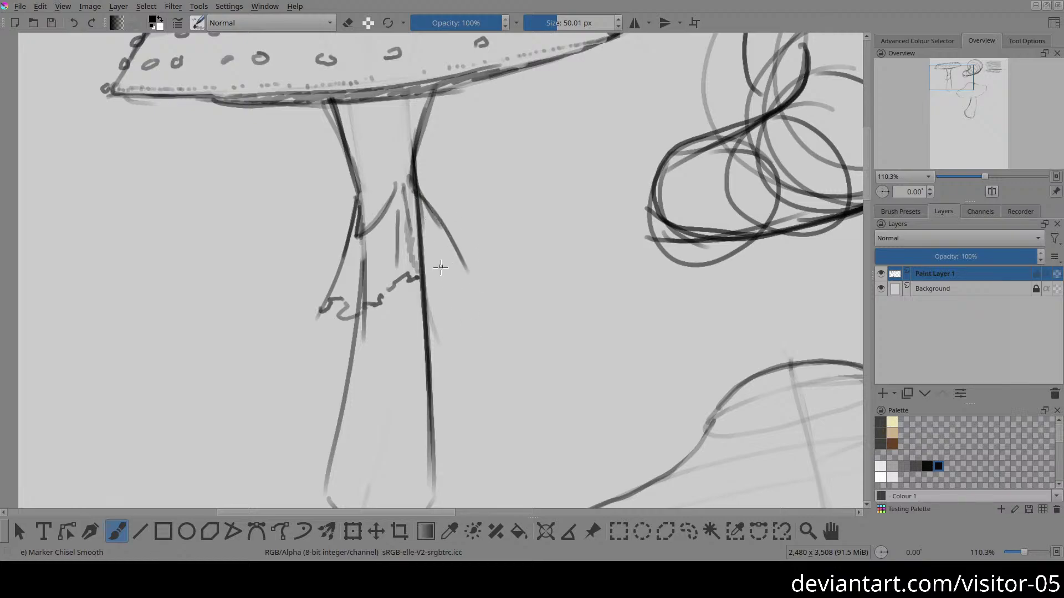
pyautogui.moveTo(419, 277); pyautogui.dragTo(447, 284)
pyautogui.moveTo(424, 200); pyautogui.dragTo(457, 287)
# Step: Erase the excess outer stroke on the skirt's right side and the stem's right contour inside the skirt
pyautogui.press('e')
pyautogui.moveTo(428, 192)
pyautogui.mouseDown()
pyautogui.moveTo(472, 311)
pyautogui.moveTo(429, 184)
pyautogui.moveTo(468, 288)
pyautogui.mouseUp()
pyautogui.moveTo(412, 198)
pyautogui.mouseDown()
pyautogui.moveTo(420, 224)
pyautogui.moveTo(412, 199)
pyautogui.moveTo(421, 266)
pyautogui.mouseUp()
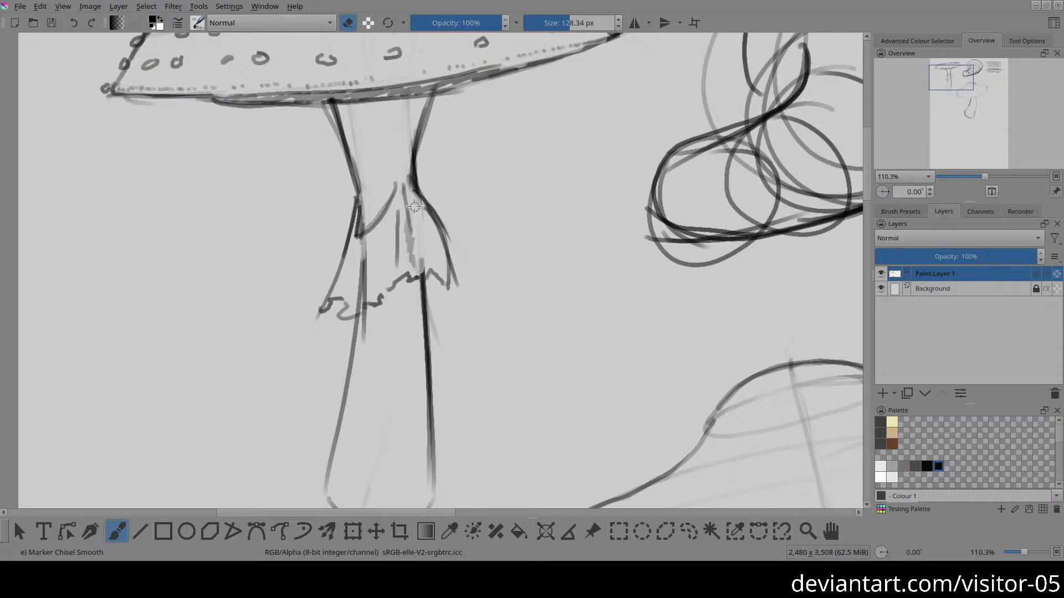
# Step: Draw a wavy ground line across the foot of the spotted mushroom's stem
pyautogui.press('e')
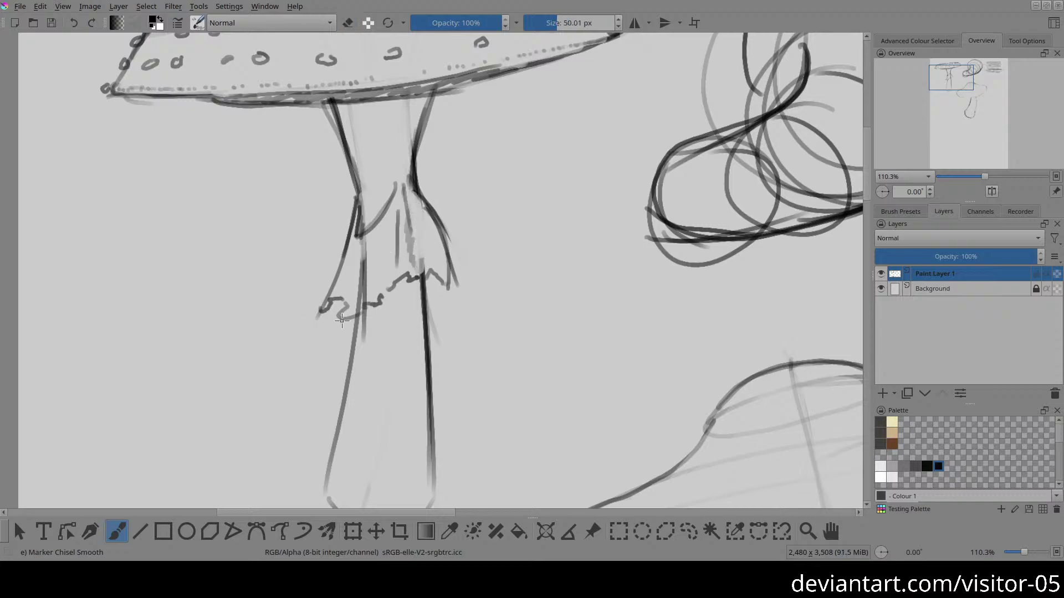
pyautogui.moveTo(341, 333)
pyautogui.mouseDown()
pyautogui.moveTo(355, 311)
pyautogui.moveTo(358, 321)
pyautogui.moveTo(369, 252)
pyautogui.moveTo(371, 277)
pyautogui.moveTo(358, 249)
pyautogui.moveTo(360, 310)
pyautogui.moveTo(393, 287)
pyautogui.moveTo(393, 240)
pyautogui.mouseUp()
pyautogui.press('e')
pyautogui.press('e')
pyautogui.press('2')
pyautogui.moveTo(306, 199); pyautogui.dragTo(354, 415)
pyautogui.scroll(-5, 356, 325)
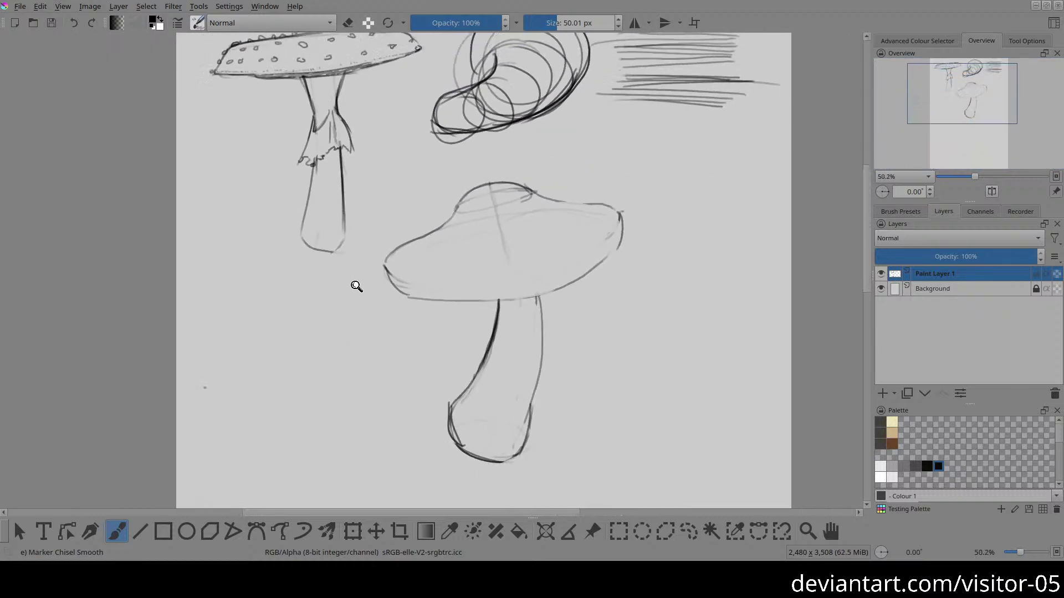
pyautogui.moveTo(339, 250); pyautogui.dragTo(367, 245)
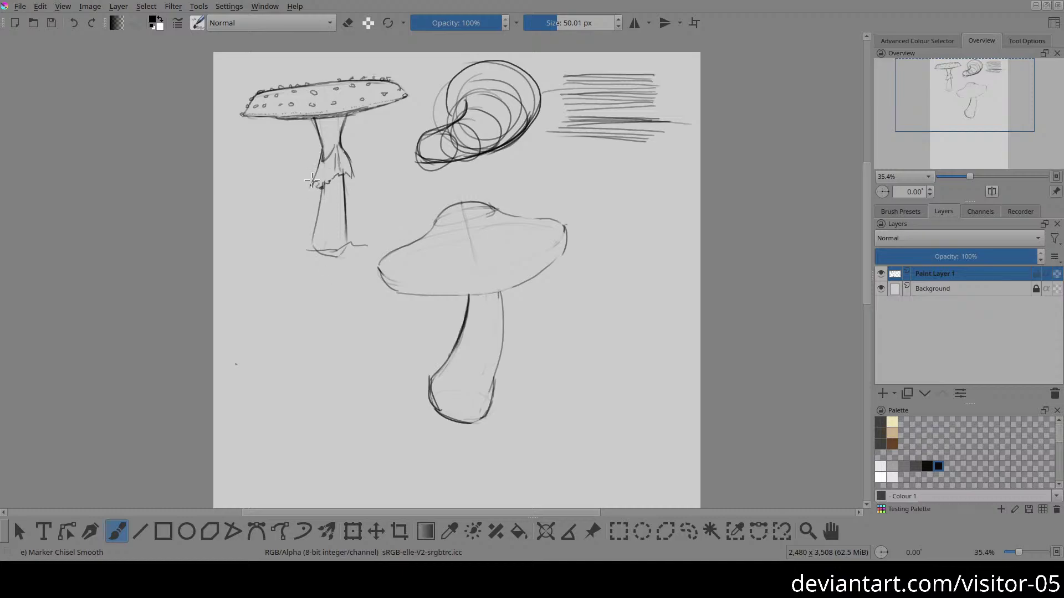
# Step: Handwrite "AMANITA" beside the spotted mushroom's stem and start a second word with "M" beneath it, undoing the first attempt
pyautogui.moveTo(274, 191); pyautogui.dragTo(285, 261)
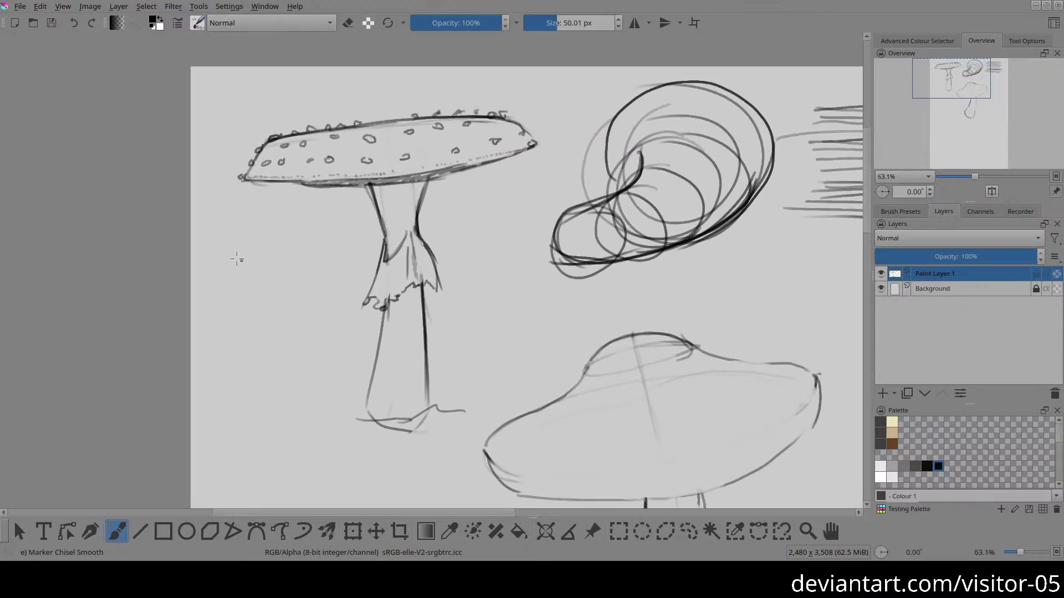
pyautogui.moveTo(244, 238)
pyautogui.mouseDown()
pyautogui.moveTo(253, 228)
pyautogui.moveTo(293, 238)
pyautogui.moveTo(299, 224)
pyautogui.moveTo(331, 232)
pyautogui.mouseUp()
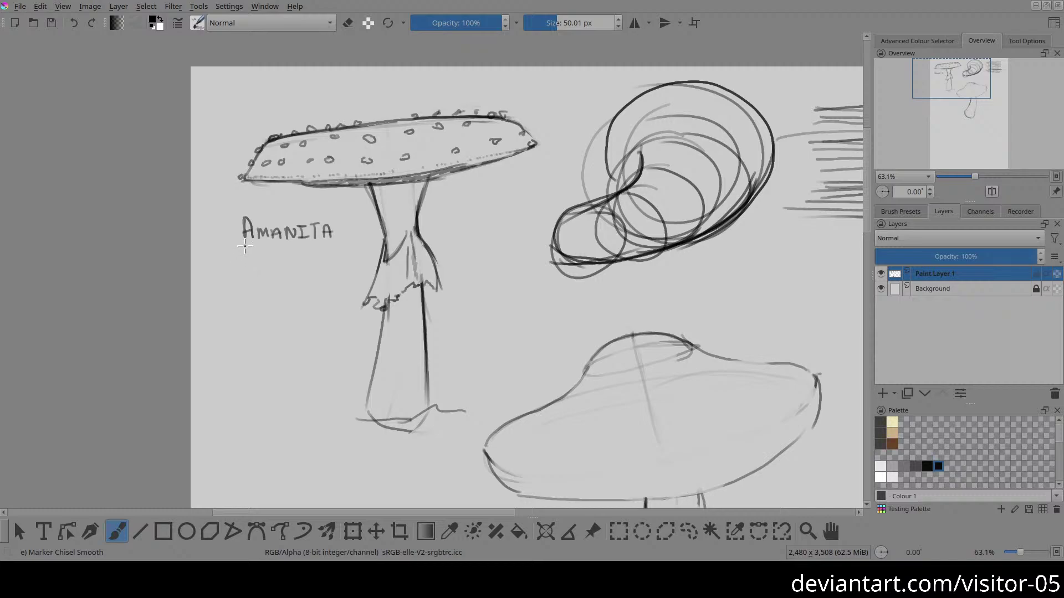
pyautogui.moveTo(245, 256); pyautogui.dragTo(263, 252)
pyautogui.hotkey('shift', 'alt', 'e')
pyautogui.hotkey('ctrl', 'z')
pyautogui.hotkey('ctrl', 'z')
pyautogui.hotkey('ctrl', 'z')
pyautogui.moveTo(245, 264); pyautogui.dragTo(250, 251)
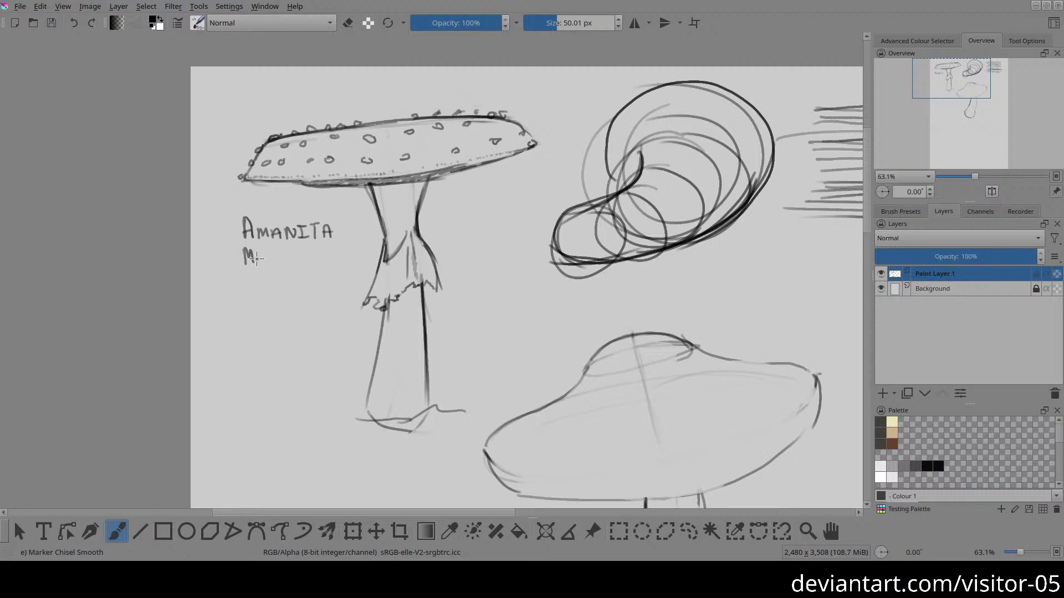
pyautogui.press('e')
pyautogui.press('e')
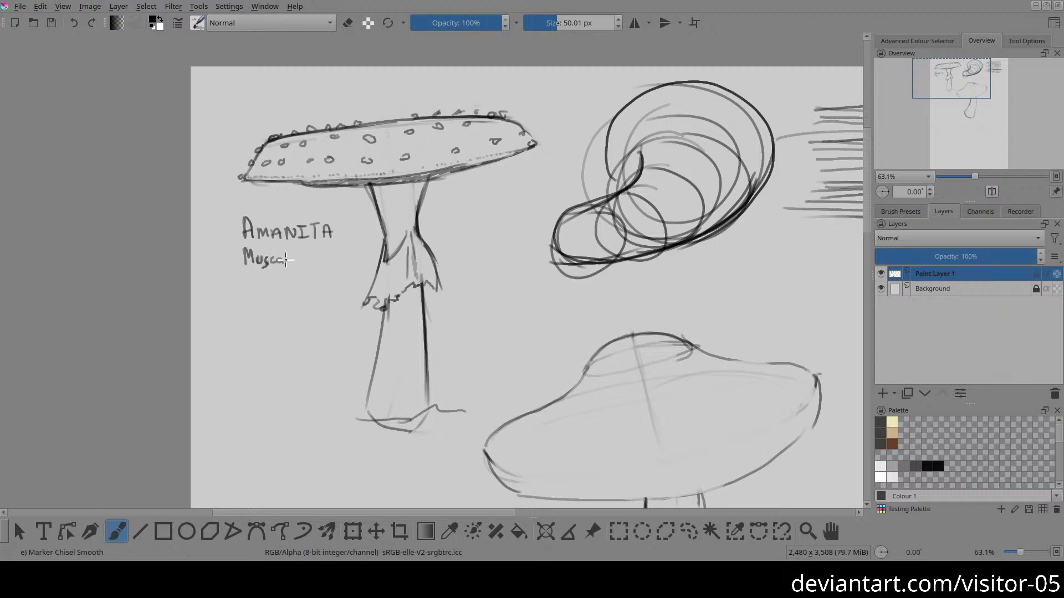
# Step: Undo the lowercase letters of the second word and handwrite it in capitals as "MUSCARIA"
pyautogui.hotkey('ctrl', 'z')
pyautogui.hotkey('ctrl', 'z')
pyautogui.hotkey('ctrl', 'z')
pyautogui.hotkey('ctrl', 'z')
pyautogui.hotkey('ctrl', 'z')
pyautogui.hotkey('ctrl', 'z')
pyautogui.moveTo(287, 255); pyautogui.dragTo(283, 259)
pyautogui.moveTo(297, 250)
pyautogui.mouseDown()
pyautogui.moveTo(297, 265)
pyautogui.moveTo(317, 253)
pyautogui.moveTo(321, 265)
pyautogui.mouseUp()
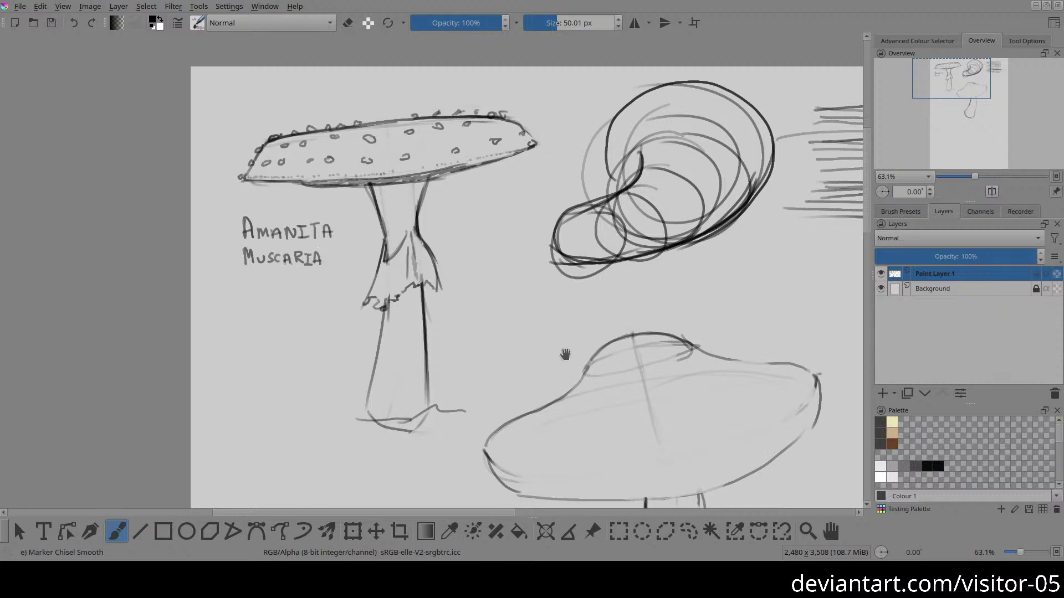
# Step: Enclose the practice circles and straight lines beside the Amanita in a freehand selection, delete them and deselect
pyautogui.scroll(-2, 499, 316)
pyautogui.scroll(-2, 440, 278)
pyautogui.press('f')
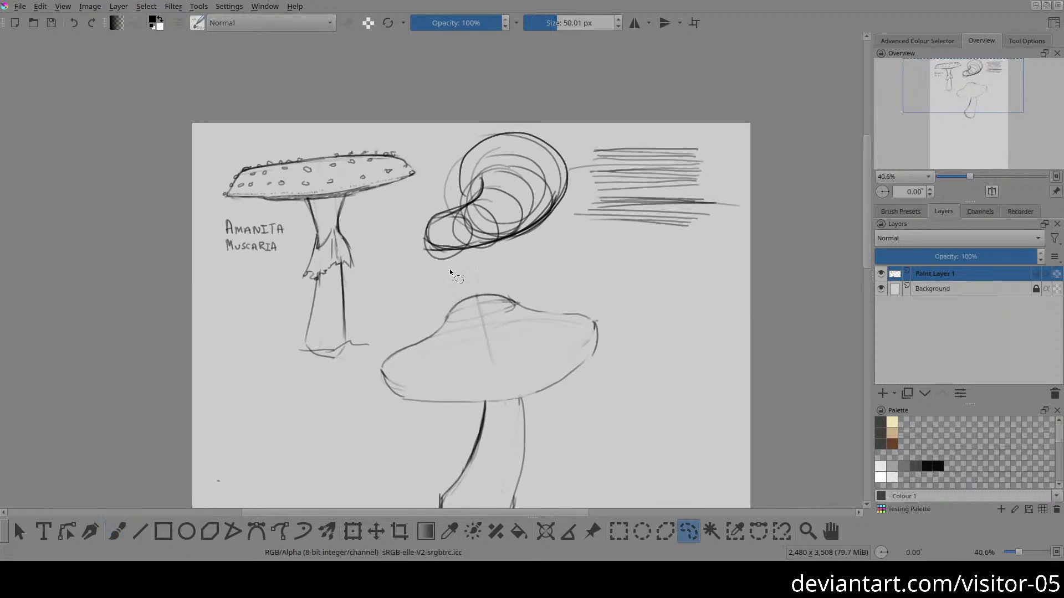
pyautogui.moveTo(440, 156)
pyautogui.mouseDown()
pyautogui.moveTo(526, 128)
pyautogui.moveTo(714, 145)
pyautogui.moveTo(740, 249)
pyautogui.moveTo(690, 343)
pyautogui.mouseUp()
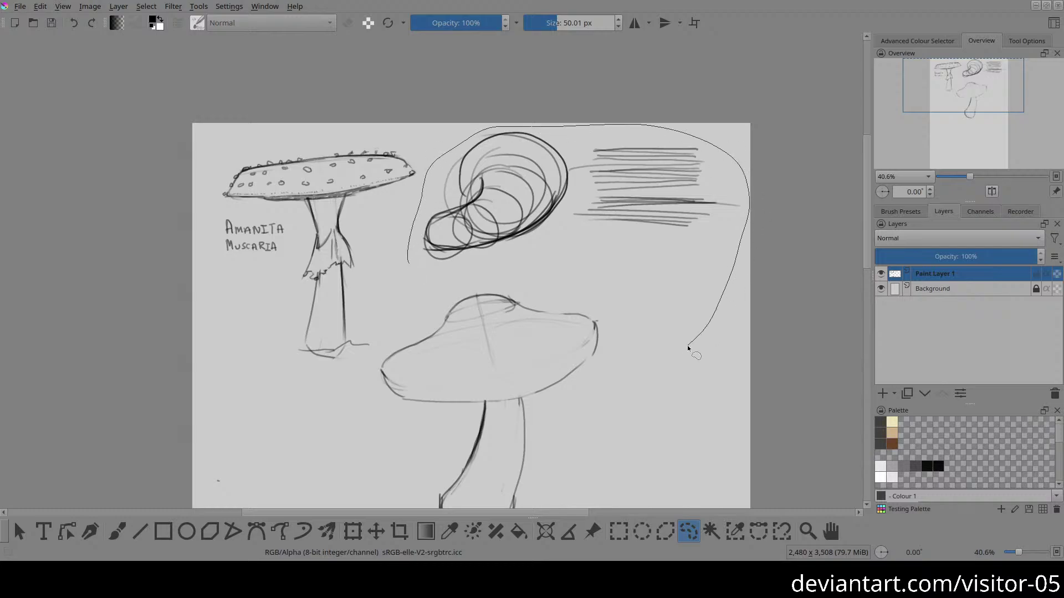
pyautogui.moveTo(430, 299); pyautogui.dragTo(452, 317)
pyautogui.press('Delete')
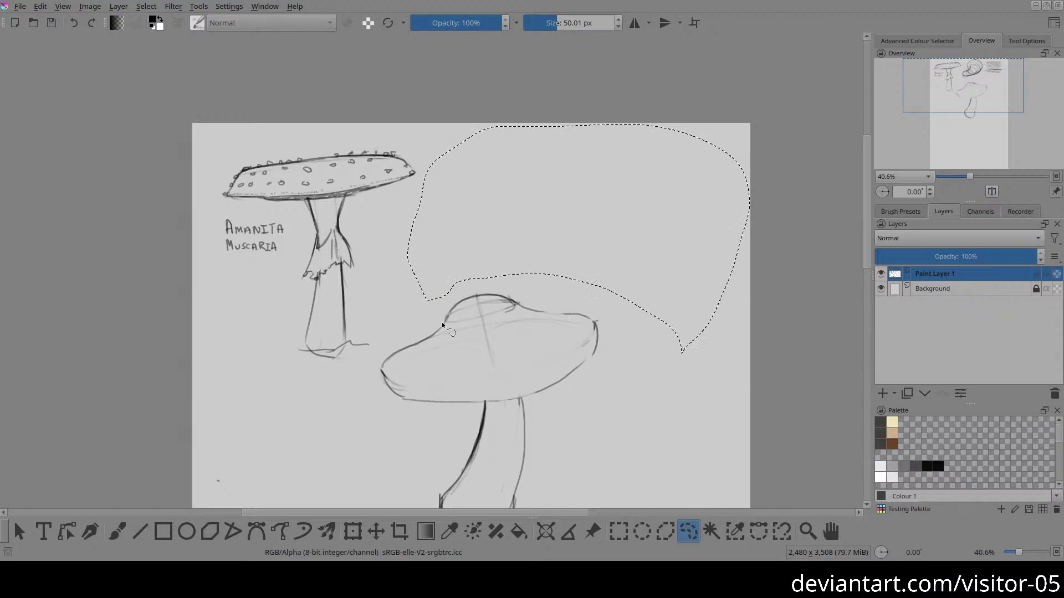
pyautogui.hotkey('ctrl', 'shift', 'a')
pyautogui.press('b')
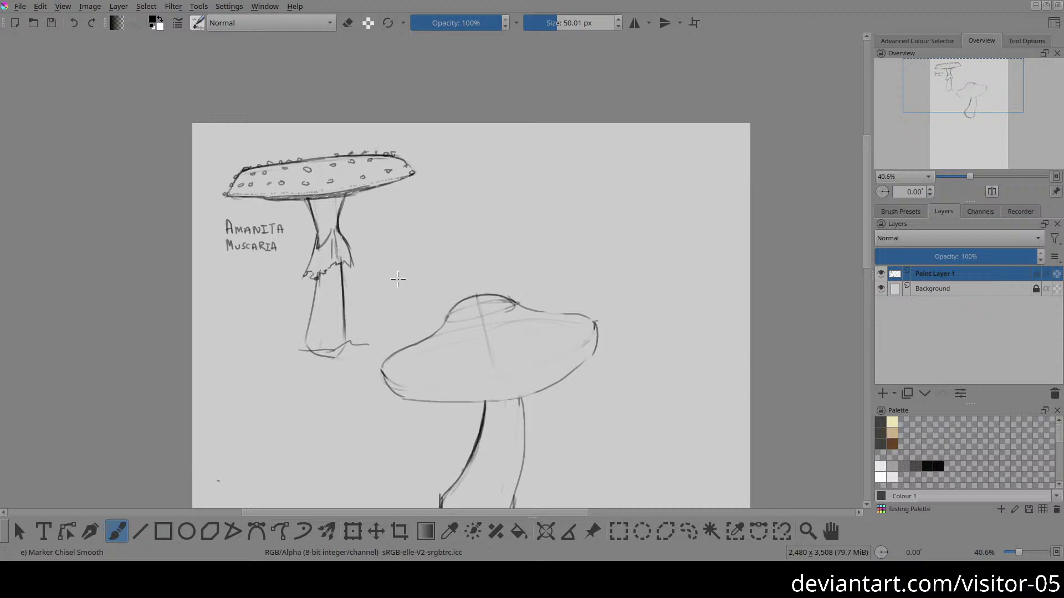
# Step: Lasso the large curved-stem mushroom, move it to the lower right corner of the page and deselect
pyautogui.moveTo(520, 274)
pyautogui.mouseDown()
pyautogui.moveTo(521, 104)
pyautogui.moveTo(506, 74)
pyautogui.mouseUp()
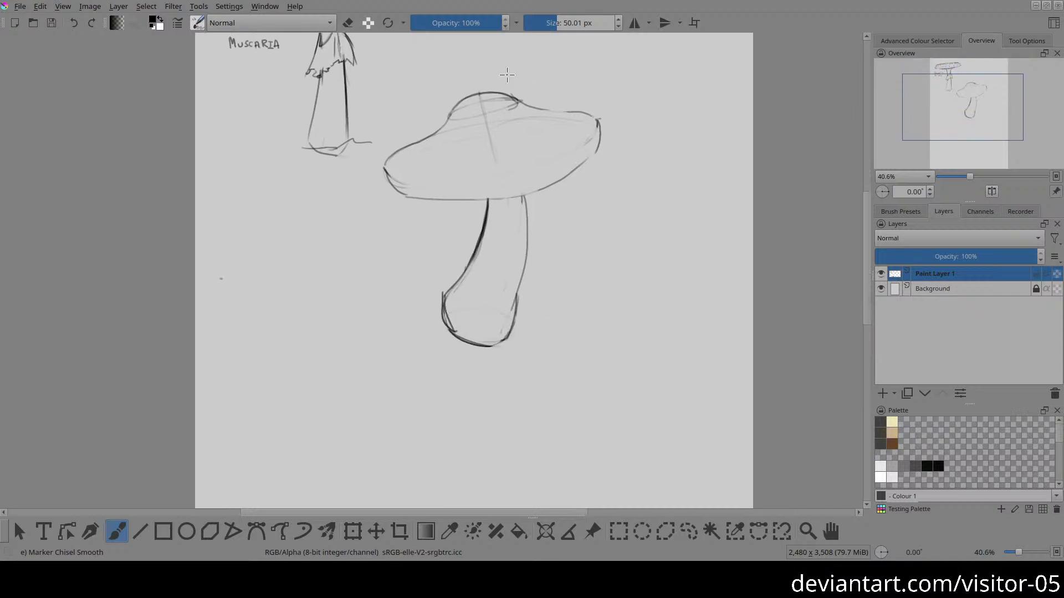
pyautogui.hotkey('ctrl', 'r')
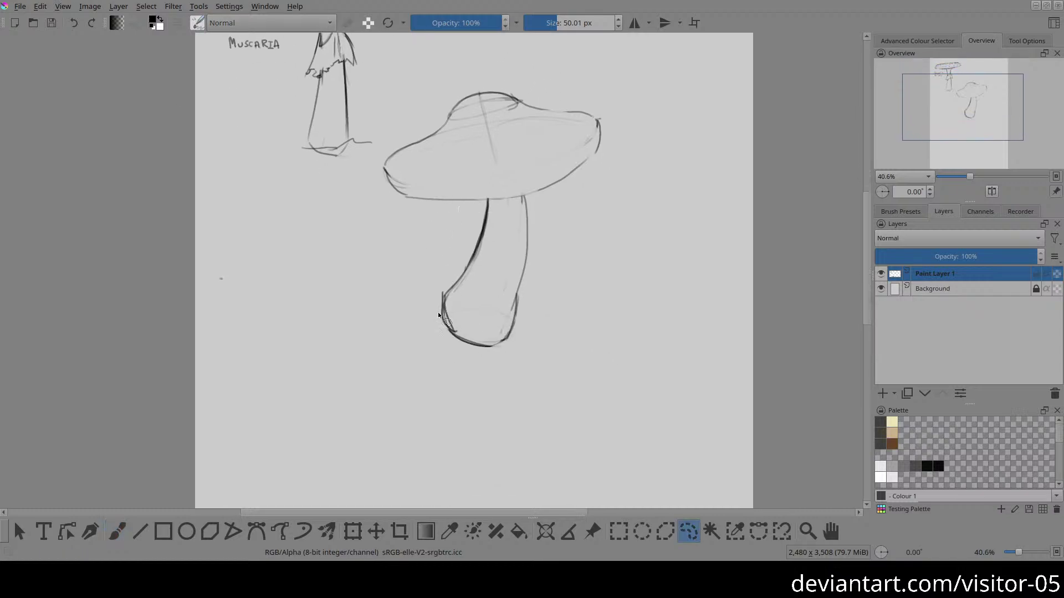
pyautogui.moveTo(392, 135)
pyautogui.mouseDown()
pyautogui.moveTo(588, 91)
pyautogui.moveTo(586, 370)
pyautogui.moveTo(355, 305)
pyautogui.moveTo(391, 185)
pyautogui.mouseUp()
pyautogui.press('t')
pyautogui.moveTo(521, 307); pyautogui.dragTo(434, 175)
pyautogui.moveTo(420, 140); pyautogui.dragTo(566, 418)
pyautogui.moveTo(483, 350)
pyautogui.mouseDown()
pyautogui.moveTo(292, 235)
pyautogui.moveTo(432, 354)
pyautogui.moveTo(513, 301)
pyautogui.moveTo(510, 344)
pyautogui.mouseUp()
pyautogui.hotkey('ctrl', 'shift', 'a')
pyautogui.press('b')
# Step: Draw a large rounded cap outline in the free area beside the Amanita and erase its overlapping stroke on the upper left
pyautogui.moveTo(325, 159)
pyautogui.mouseDown()
pyautogui.moveTo(308, 202)
pyautogui.moveTo(397, 238)
pyautogui.moveTo(348, 346)
pyautogui.moveTo(351, 333)
pyautogui.mouseUp()
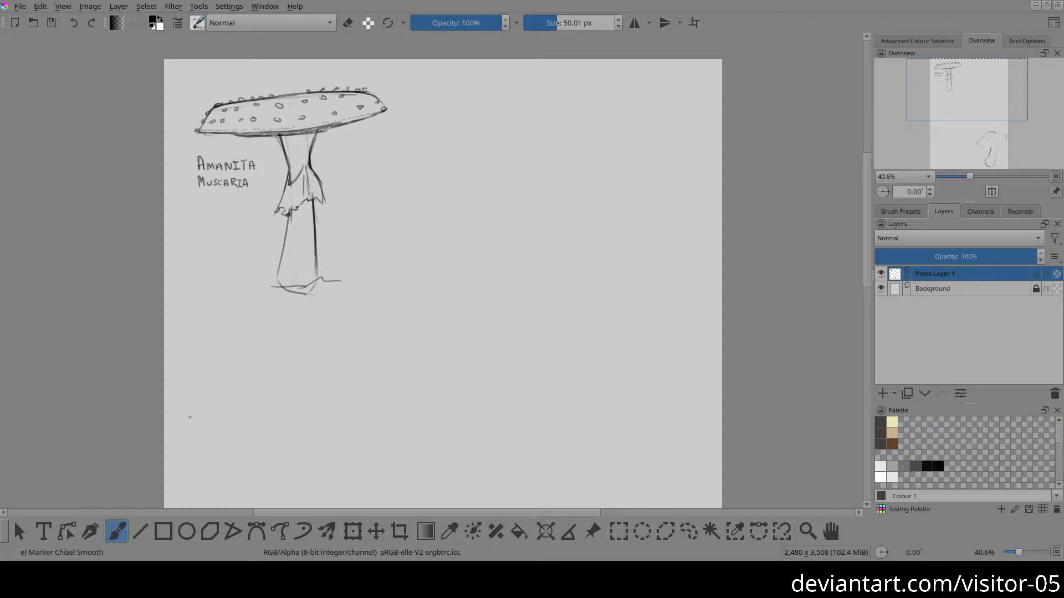
pyautogui.moveTo(584, 239); pyautogui.dragTo(544, 173)
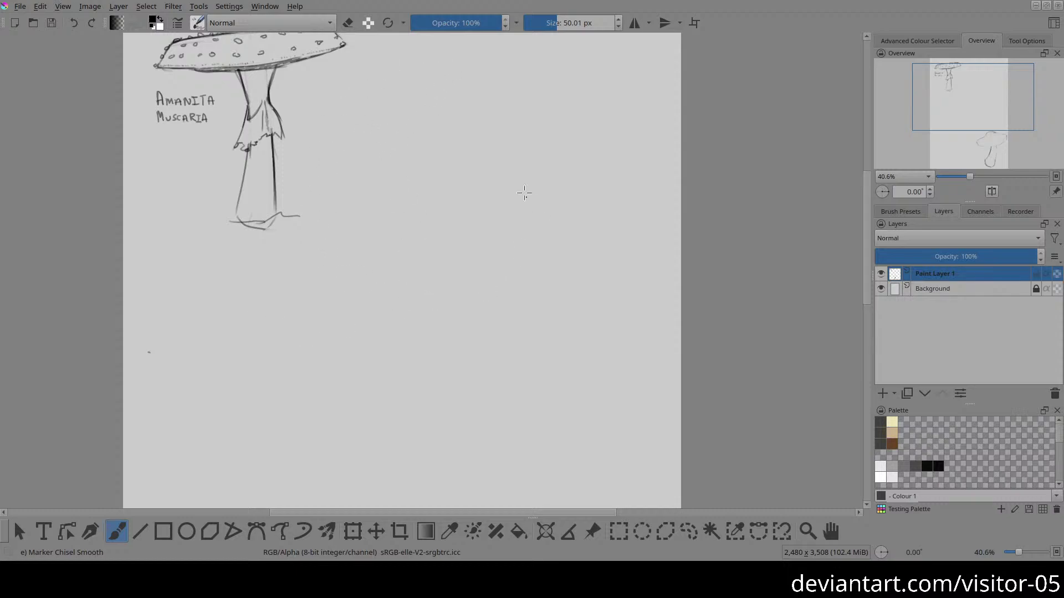
pyautogui.moveTo(396, 95)
pyautogui.mouseDown()
pyautogui.moveTo(347, 203)
pyautogui.moveTo(408, 269)
pyautogui.moveTo(542, 258)
pyautogui.moveTo(614, 198)
pyautogui.moveTo(595, 133)
pyautogui.moveTo(510, 82)
pyautogui.moveTo(431, 87)
pyautogui.moveTo(390, 130)
pyautogui.mouseUp()
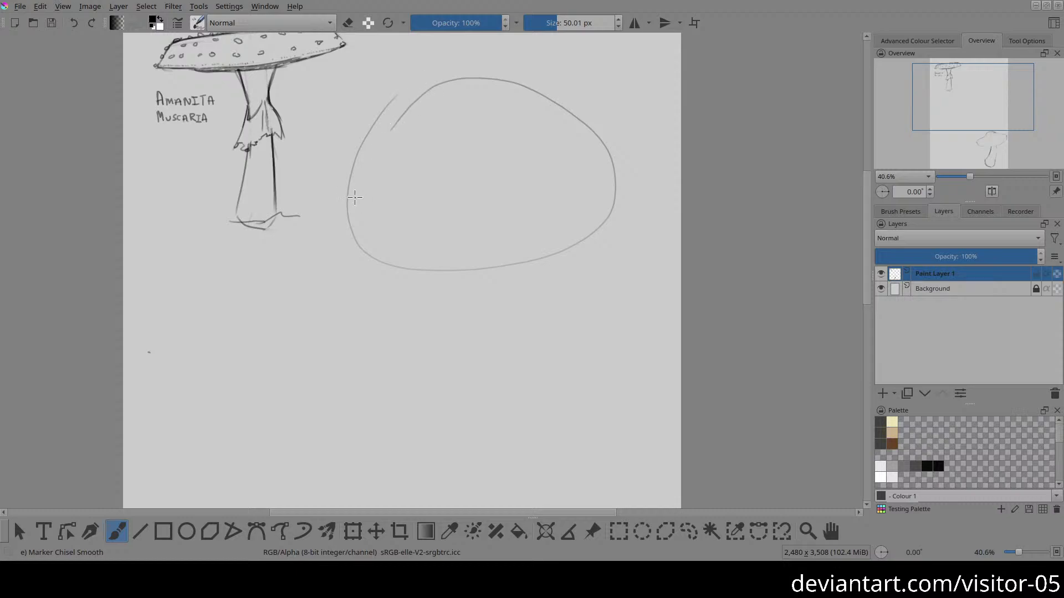
pyautogui.moveTo(353, 177); pyautogui.dragTo(461, 82)
pyautogui.press('e')
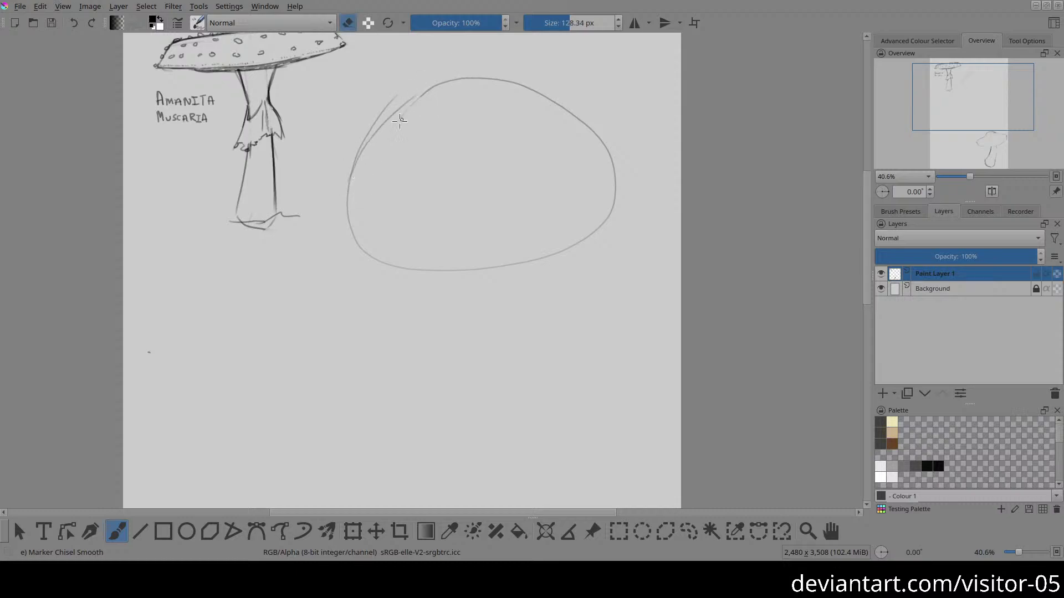
pyautogui.moveTo(399, 114)
pyautogui.mouseDown()
pyautogui.moveTo(417, 102)
pyautogui.moveTo(395, 93)
pyautogui.moveTo(355, 144)
pyautogui.mouseUp()
pyautogui.press('e')
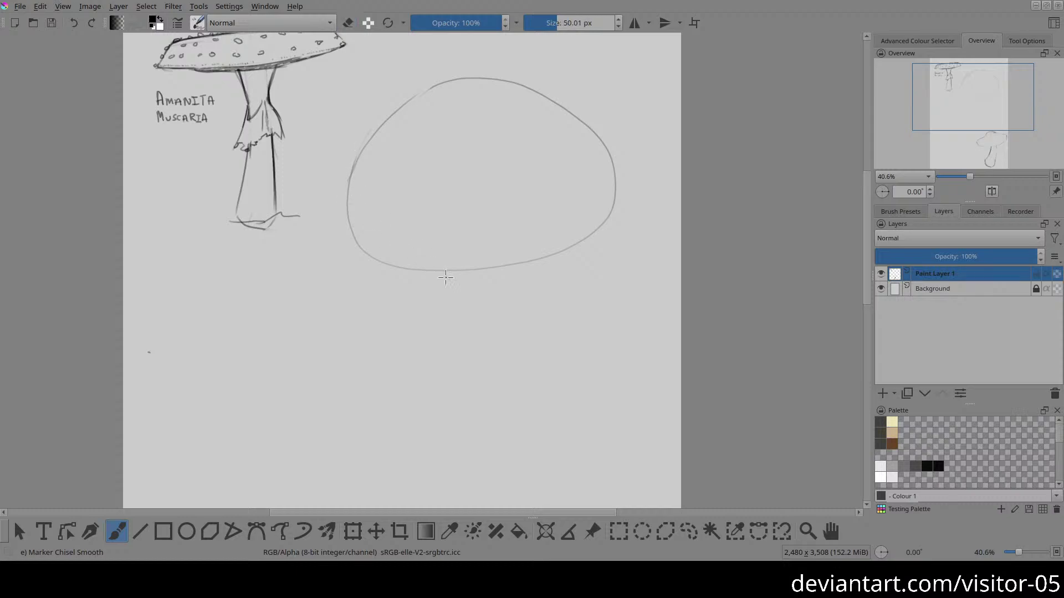
# Step: Draw a small ellipse near the cap's top and extend a widening stem from it down to a curved base below the cap
pyautogui.moveTo(451, 107); pyautogui.dragTo(462, 96)
pyautogui.moveTo(411, 287); pyautogui.dragTo(392, 216)
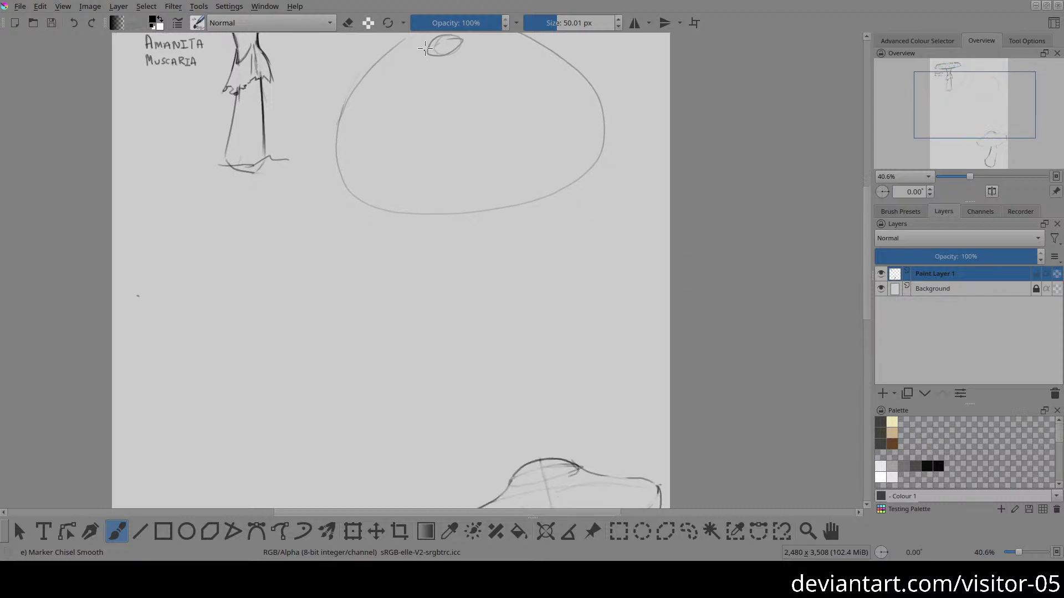
pyautogui.moveTo(426, 53); pyautogui.dragTo(451, 277)
pyautogui.hotkey('ctrl', 'z')
pyautogui.moveTo(428, 54); pyautogui.dragTo(433, 345)
pyautogui.moveTo(461, 44); pyautogui.dragTo(518, 283)
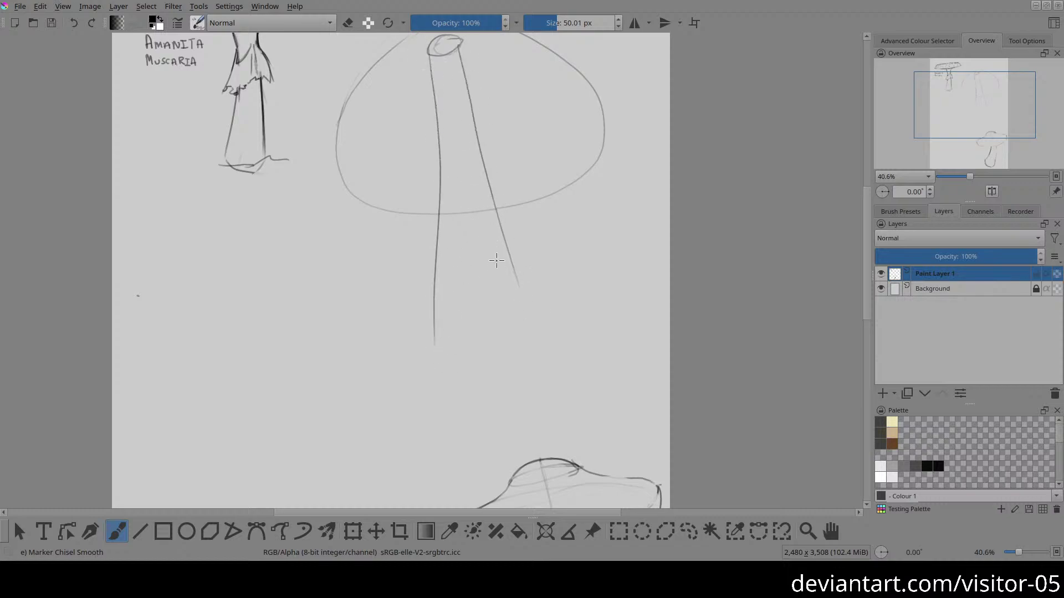
pyautogui.moveTo(514, 270); pyautogui.dragTo(526, 320)
pyautogui.moveTo(450, 341); pyautogui.dragTo(526, 338)
# Step: Draw a tilted ellipse for the cap's underside opening and erase the stem top and small ellipse above it
pyautogui.moveTo(442, 254)
pyautogui.mouseDown()
pyautogui.moveTo(433, 226)
pyautogui.moveTo(431, 282)
pyautogui.mouseUp()
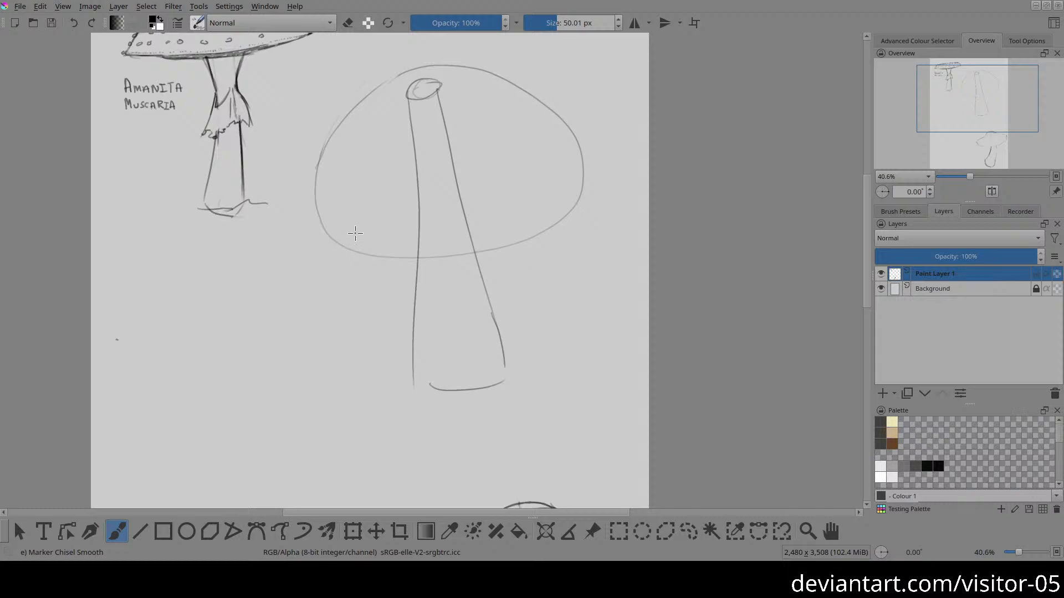
pyautogui.moveTo(336, 220)
pyautogui.mouseDown()
pyautogui.moveTo(379, 185)
pyautogui.moveTo(452, 160)
pyautogui.moveTo(542, 160)
pyautogui.moveTo(570, 191)
pyautogui.moveTo(559, 207)
pyautogui.mouseUp()
pyautogui.moveTo(332, 223)
pyautogui.mouseDown()
pyautogui.moveTo(380, 251)
pyautogui.moveTo(358, 249)
pyautogui.moveTo(402, 248)
pyautogui.moveTo(335, 237)
pyautogui.moveTo(393, 249)
pyautogui.moveTo(469, 246)
pyautogui.moveTo(516, 231)
pyautogui.moveTo(571, 183)
pyautogui.mouseUp()
pyautogui.moveTo(478, 248)
pyautogui.mouseDown()
pyautogui.moveTo(543, 223)
pyautogui.moveTo(567, 200)
pyautogui.mouseUp()
pyautogui.press('e')
pyautogui.keyDown('shift'); pyautogui.moveTo(294, 161); pyautogui.dragTo(631, 90); pyautogui.keyUp('shift')
pyautogui.moveTo(303, 142)
pyautogui.keyDown('shift'); pyautogui.mouseDown()
pyautogui.moveTo(455, 110)
pyautogui.moveTo(367, 105)
pyautogui.moveTo(440, 82)
pyautogui.moveTo(425, 97)
pyautogui.moveTo(400, 96)
pyautogui.moveTo(460, 96)
pyautogui.moveTo(387, 166)
pyautogui.moveTo(447, 146)
pyautogui.moveTo(427, 88)
pyautogui.moveTo(412, 85)
pyautogui.moveTo(407, 114)
pyautogui.moveTo(455, 109)
pyautogui.moveTo(449, 128)
pyautogui.moveTo(398, 162)
pyautogui.moveTo(416, 161)
pyautogui.moveTo(410, 133)
pyautogui.moveTo(440, 103)
pyautogui.moveTo(399, 104)
pyautogui.moveTo(437, 85)
pyautogui.moveTo(446, 131)
pyautogui.moveTo(409, 162)
pyautogui.moveTo(434, 155)
pyautogui.mouseUp(); pyautogui.keyUp('shift')
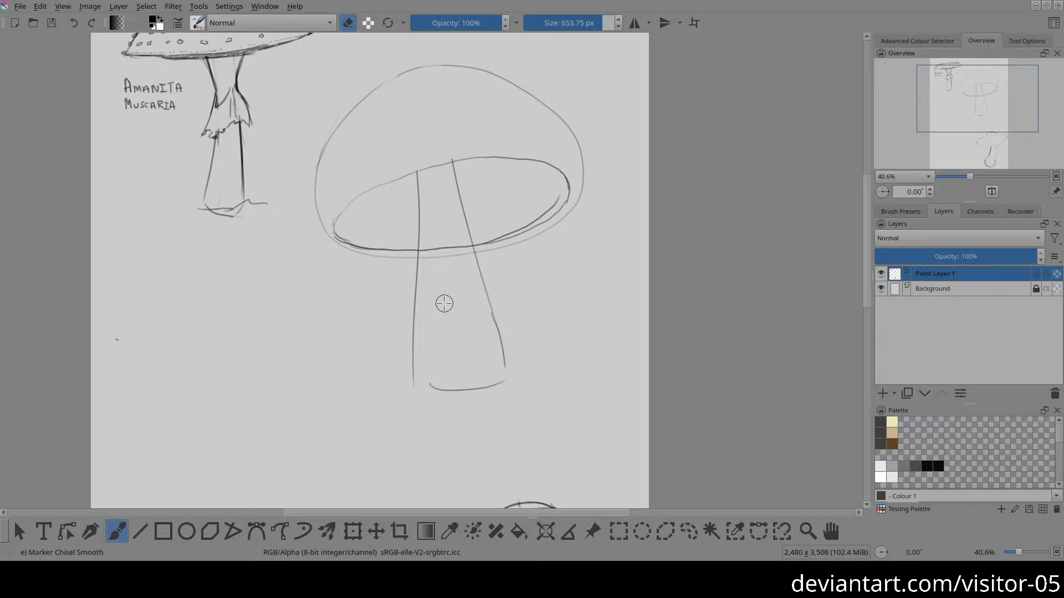
# Step: Erase the cap rim lines crossing the stem and redraw the opening's lower right edge as a cleaner curve
pyautogui.moveTo(430, 244)
pyautogui.mouseDown()
pyautogui.moveTo(456, 267)
pyautogui.moveTo(457, 239)
pyautogui.moveTo(465, 263)
pyautogui.mouseUp()
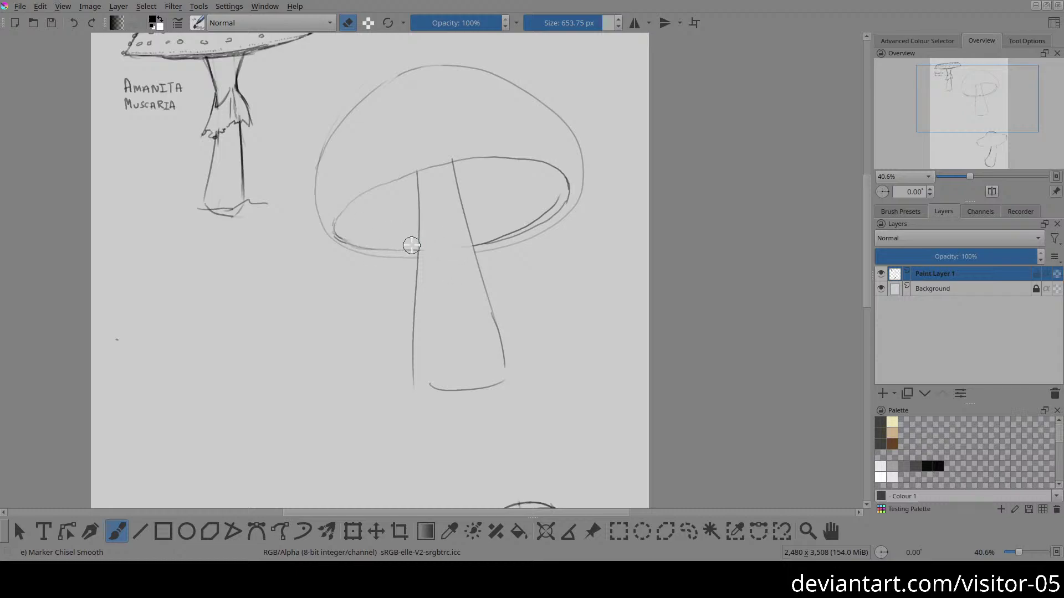
pyautogui.moveTo(554, 195)
pyautogui.mouseDown()
pyautogui.moveTo(482, 237)
pyautogui.moveTo(529, 226)
pyautogui.moveTo(560, 201)
pyautogui.mouseUp()
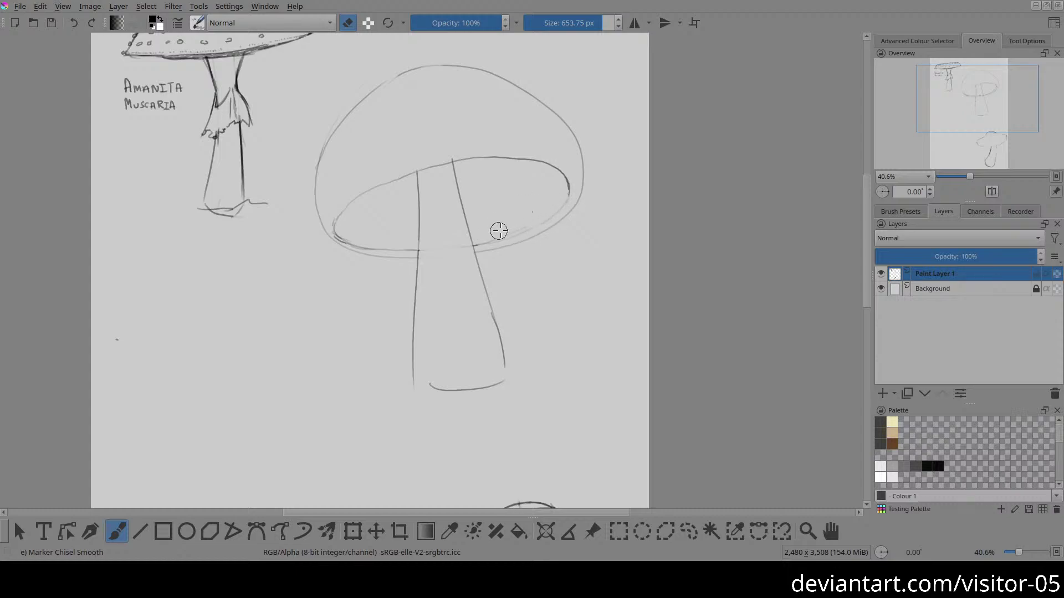
pyautogui.press('e')
pyautogui.moveTo(474, 244)
pyautogui.mouseDown()
pyautogui.moveTo(522, 232)
pyautogui.moveTo(570, 198)
pyautogui.mouseUp()
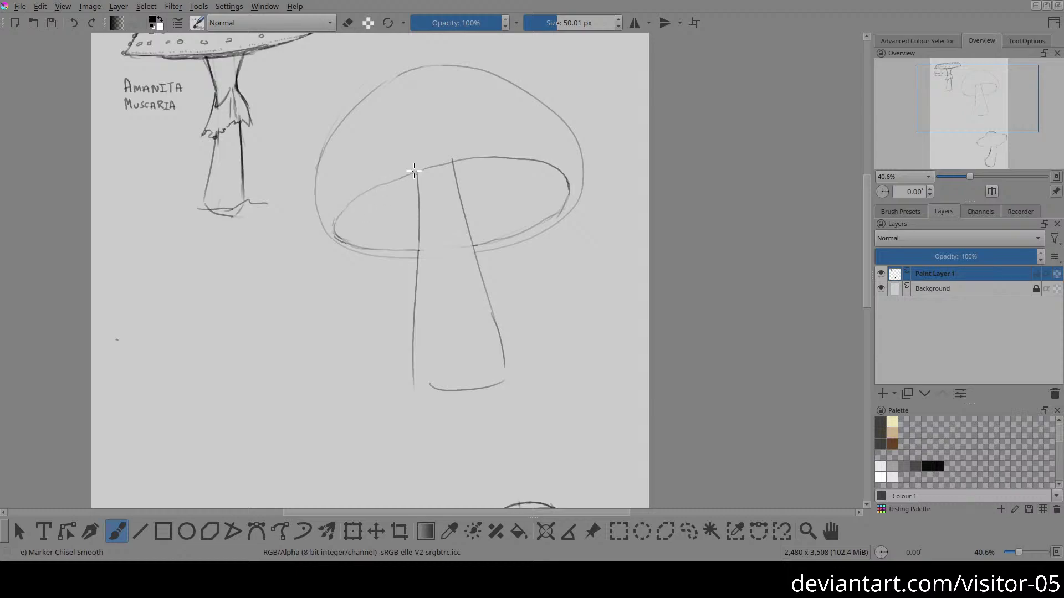
# Step: Redraw the upper and right edges of the cap's opening, flattening the curve toward the right rim
pyautogui.moveTo(412, 175)
pyautogui.mouseDown()
pyautogui.moveTo(494, 161)
pyautogui.moveTo(452, 161)
pyautogui.moveTo(552, 185)
pyautogui.mouseUp()
pyautogui.moveTo(507, 157)
pyautogui.mouseDown()
pyautogui.moveTo(559, 179)
pyautogui.moveTo(567, 208)
pyautogui.moveTo(563, 179)
pyautogui.moveTo(520, 160)
pyautogui.moveTo(548, 163)
pyautogui.moveTo(489, 151)
pyautogui.moveTo(568, 179)
pyautogui.moveTo(510, 147)
pyautogui.moveTo(566, 171)
pyautogui.mouseUp()
pyautogui.press('e')
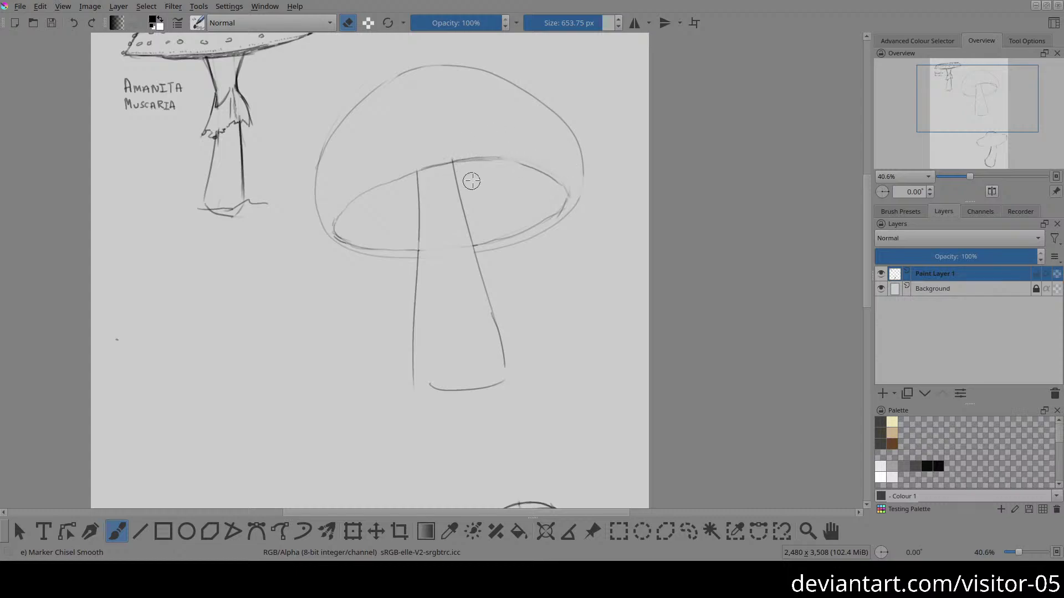
pyautogui.press('e')
pyautogui.moveTo(418, 170)
pyautogui.mouseDown()
pyautogui.moveTo(477, 161)
pyautogui.moveTo(550, 173)
pyautogui.moveTo(564, 188)
pyautogui.moveTo(559, 205)
pyautogui.moveTo(568, 201)
pyautogui.moveTo(544, 219)
pyautogui.mouseUp()
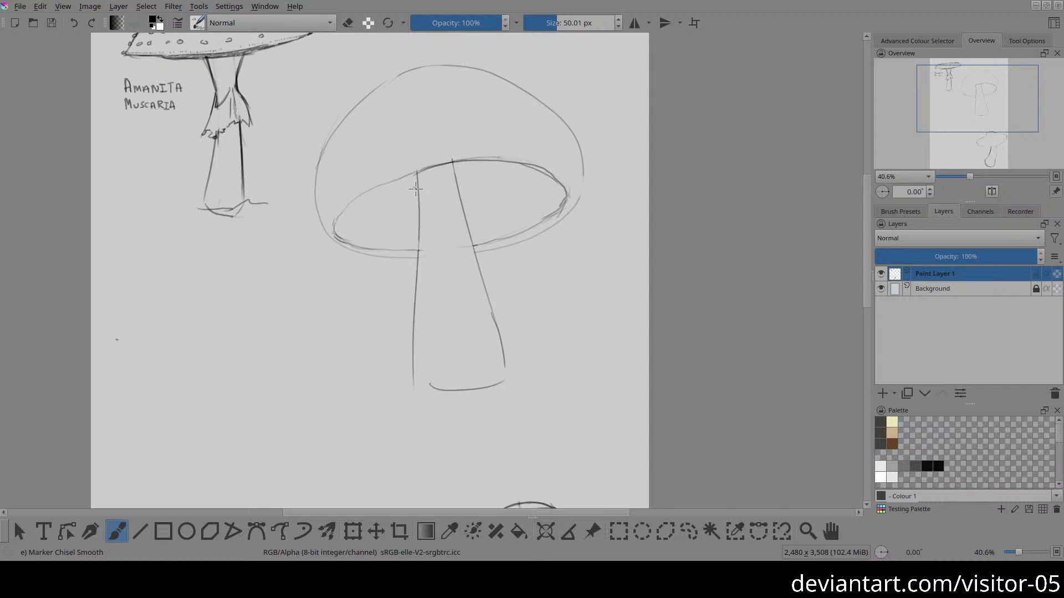
# Step: Draw a flaring skirt around the upper stem, with slanted sides and a curved hem below the cap's rim
pyautogui.moveTo(416, 191)
pyautogui.mouseDown()
pyautogui.moveTo(389, 276)
pyautogui.moveTo(475, 259)
pyautogui.mouseUp()
pyautogui.moveTo(390, 273)
pyautogui.mouseDown()
pyautogui.moveTo(468, 252)
pyautogui.moveTo(505, 259)
pyautogui.mouseUp()
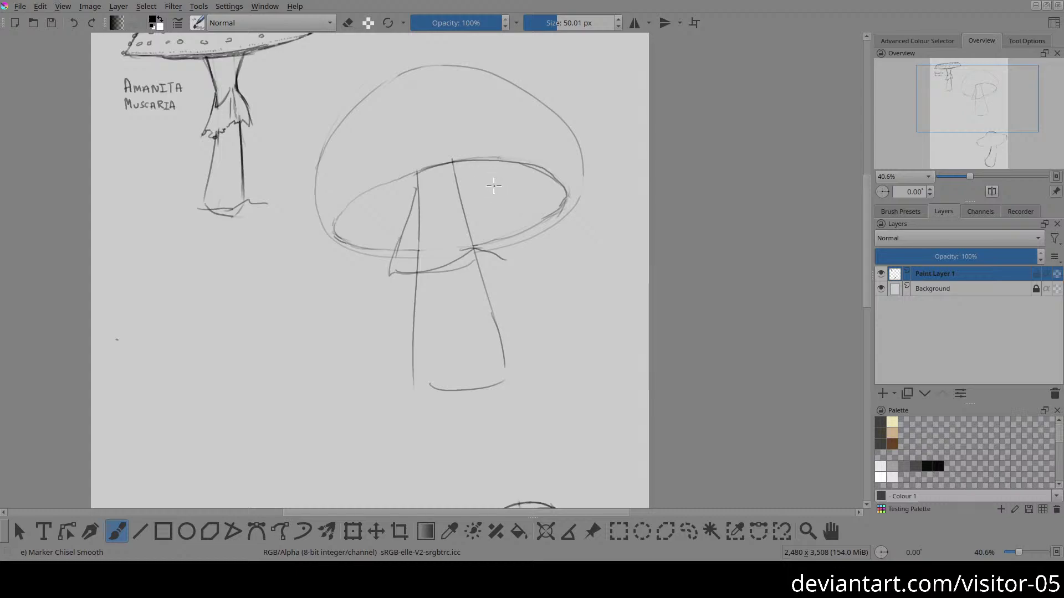
pyautogui.moveTo(455, 178); pyautogui.dragTo(479, 201)
pyautogui.moveTo(500, 241)
pyautogui.mouseDown()
pyautogui.moveTo(505, 260)
pyautogui.moveTo(491, 201)
pyautogui.moveTo(499, 218)
pyautogui.mouseUp()
# Step: Erase the stem contours and cap rim lines that show through the skirt
pyautogui.press('e')
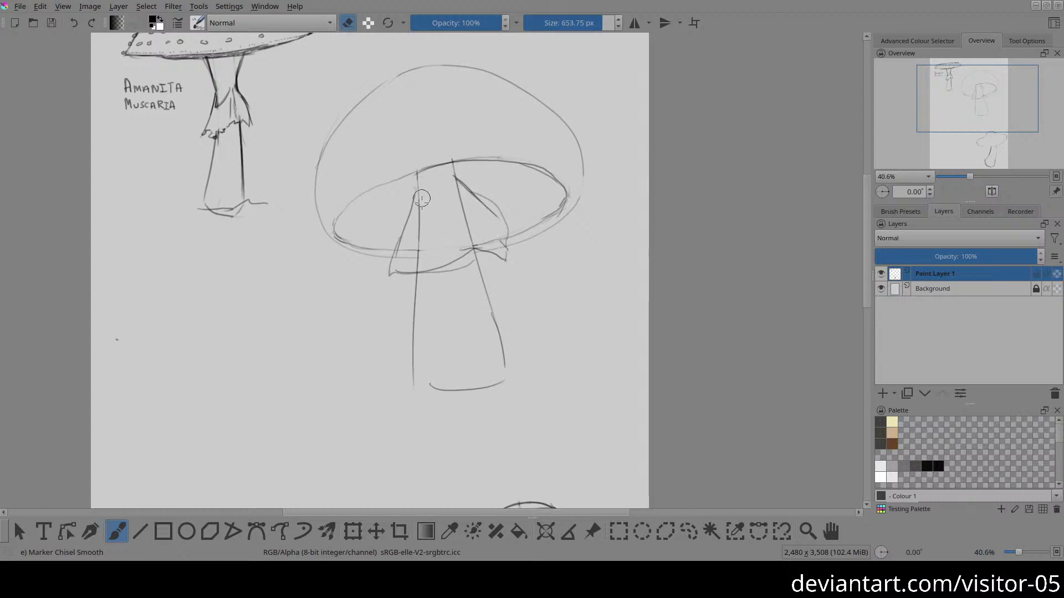
pyautogui.moveTo(422, 200)
pyautogui.mouseDown()
pyautogui.moveTo(468, 232)
pyautogui.moveTo(407, 249)
pyautogui.mouseUp()
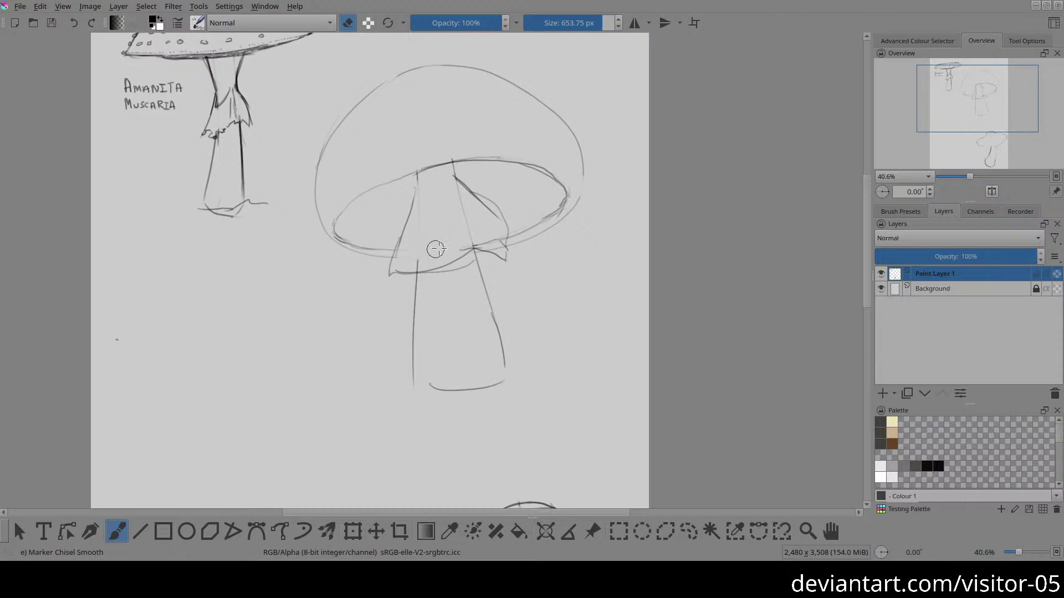
pyautogui.moveTo(465, 231); pyautogui.dragTo(451, 190)
pyautogui.press('e')
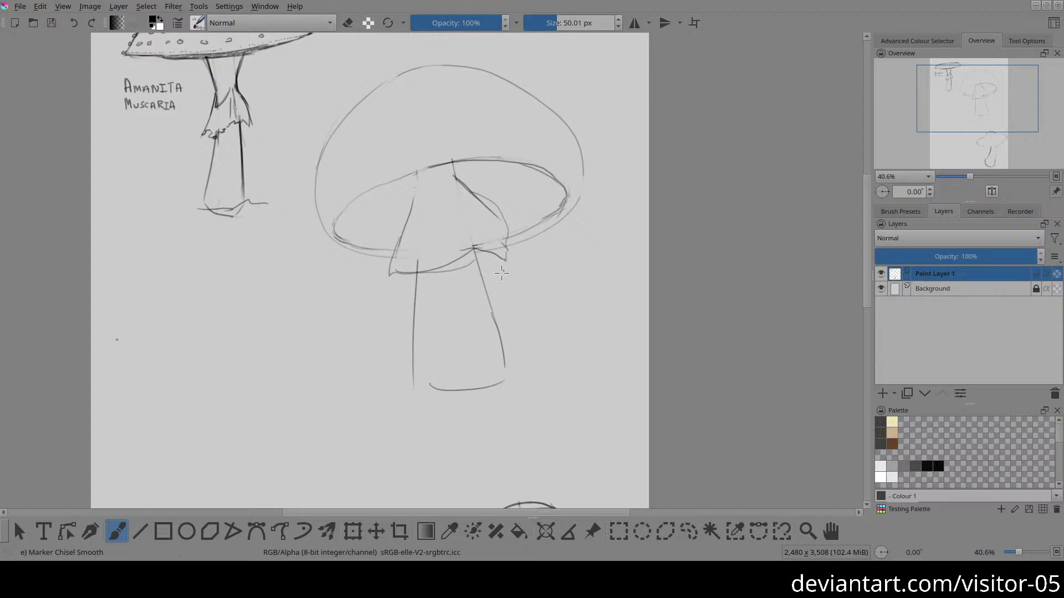
# Step: Redraw both sides of the stem below the skirt down to the base and erase the old side lines
pyautogui.moveTo(416, 267); pyautogui.dragTo(424, 379)
pyautogui.moveTo(415, 312); pyautogui.dragTo(424, 385)
pyautogui.moveTo(480, 259); pyautogui.dragTo(505, 388)
pyautogui.press('e')
pyautogui.moveTo(406, 300); pyautogui.dragTo(417, 399)
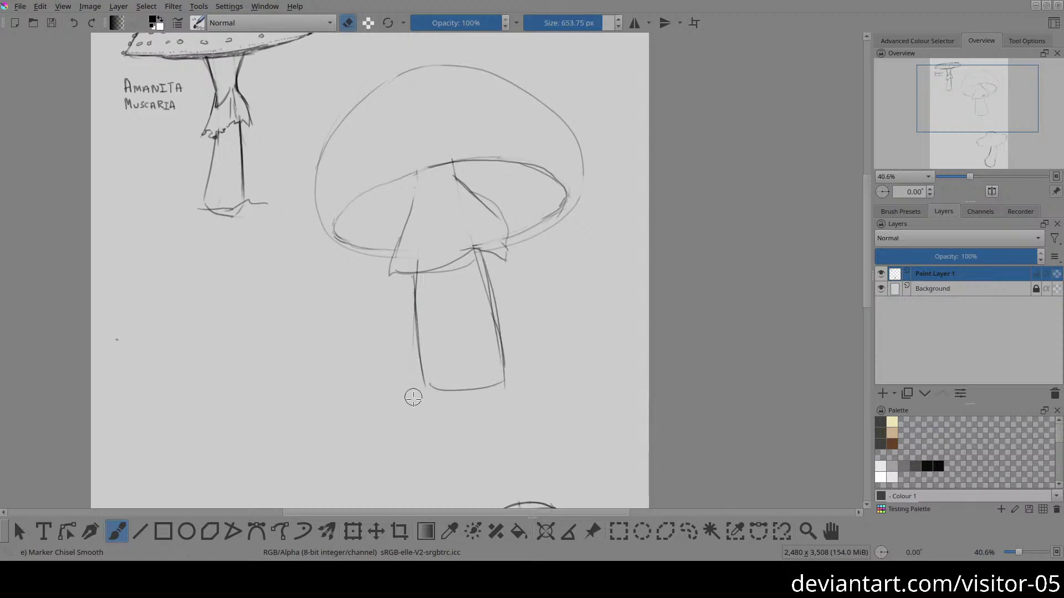
pyautogui.moveTo(473, 267); pyautogui.dragTo(481, 325)
# Step: Erase the middle of the skirt's curved hem and draw jagged tears with slanted edges into the gap
pyautogui.moveTo(469, 272)
pyautogui.mouseDown()
pyautogui.moveTo(449, 285)
pyautogui.moveTo(437, 278)
pyautogui.mouseUp()
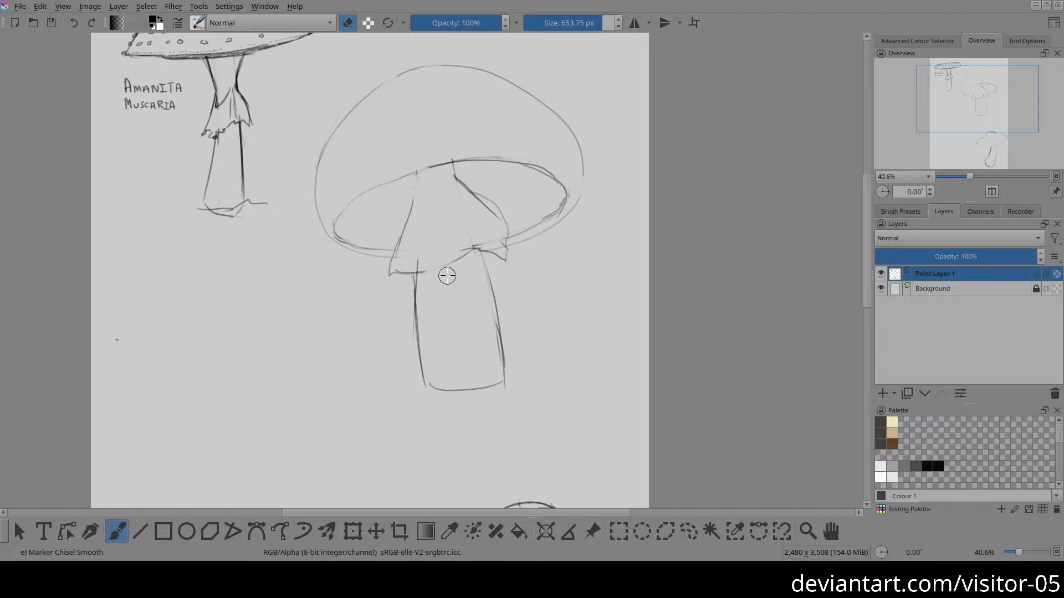
pyautogui.press('e')
pyautogui.moveTo(427, 240)
pyautogui.mouseDown()
pyautogui.moveTo(426, 271)
pyautogui.moveTo(439, 269)
pyautogui.mouseUp()
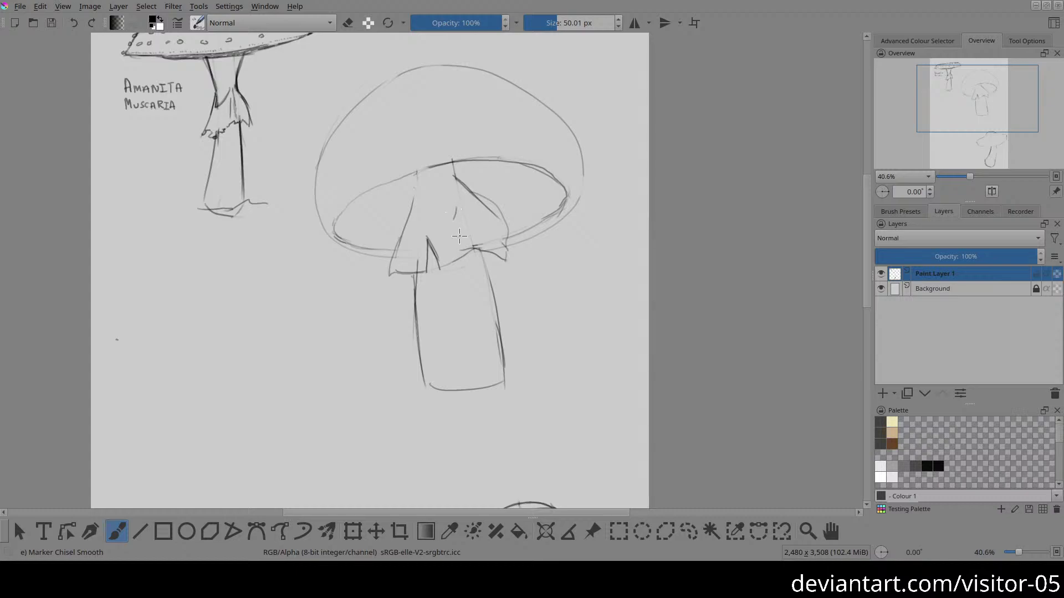
pyautogui.moveTo(457, 214); pyautogui.dragTo(464, 249)
pyautogui.moveTo(481, 224); pyautogui.dragTo(491, 252)
# Step: Erase the skirt's right hem corner and redraw it with small ragged points beside the cap's rim
pyautogui.press('e')
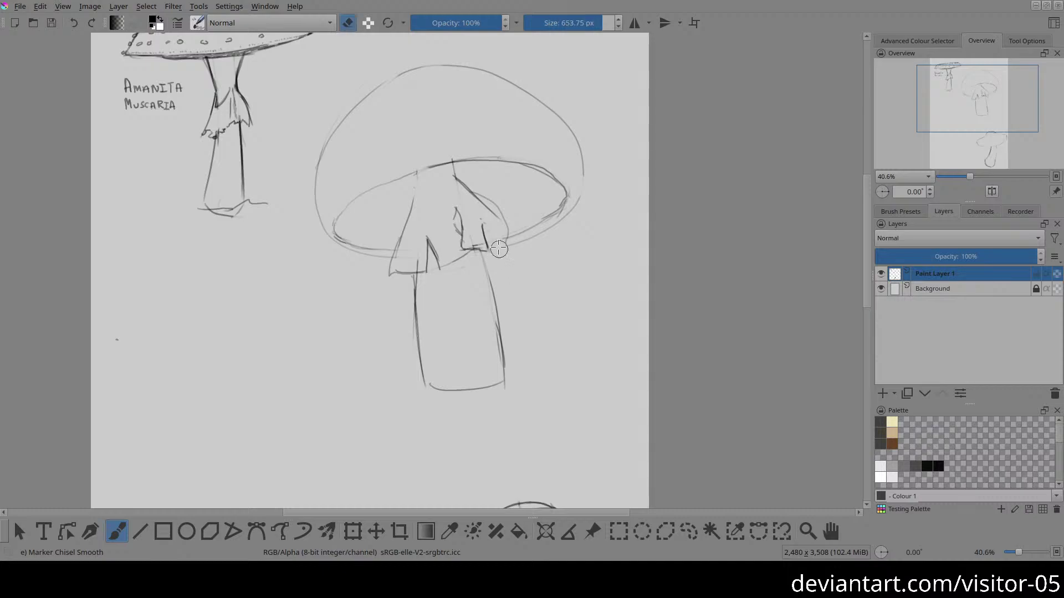
pyautogui.press('e')
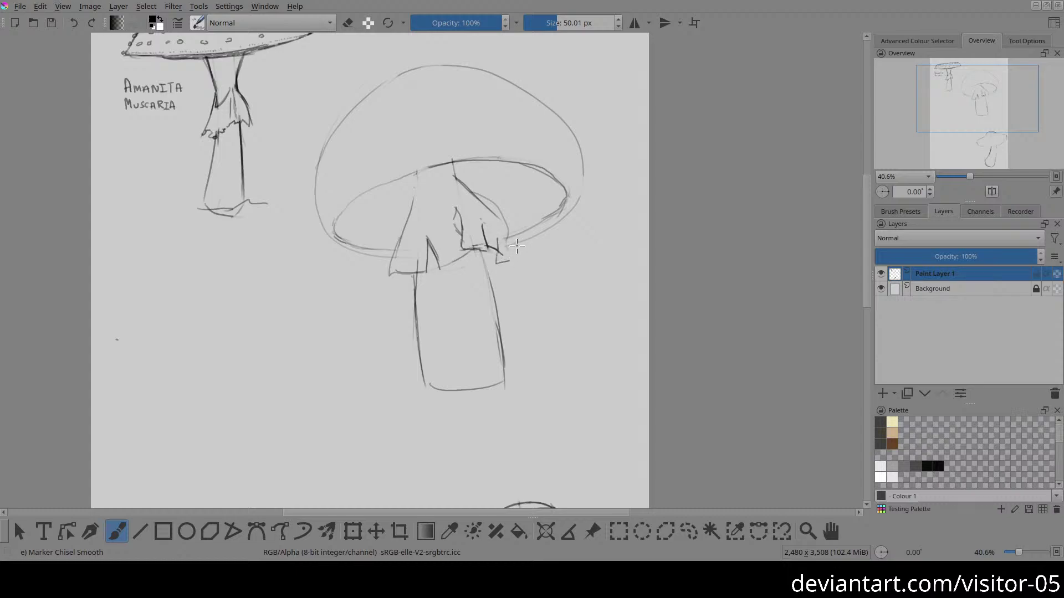
pyautogui.moveTo(503, 238); pyautogui.dragTo(510, 259)
pyautogui.press('e')
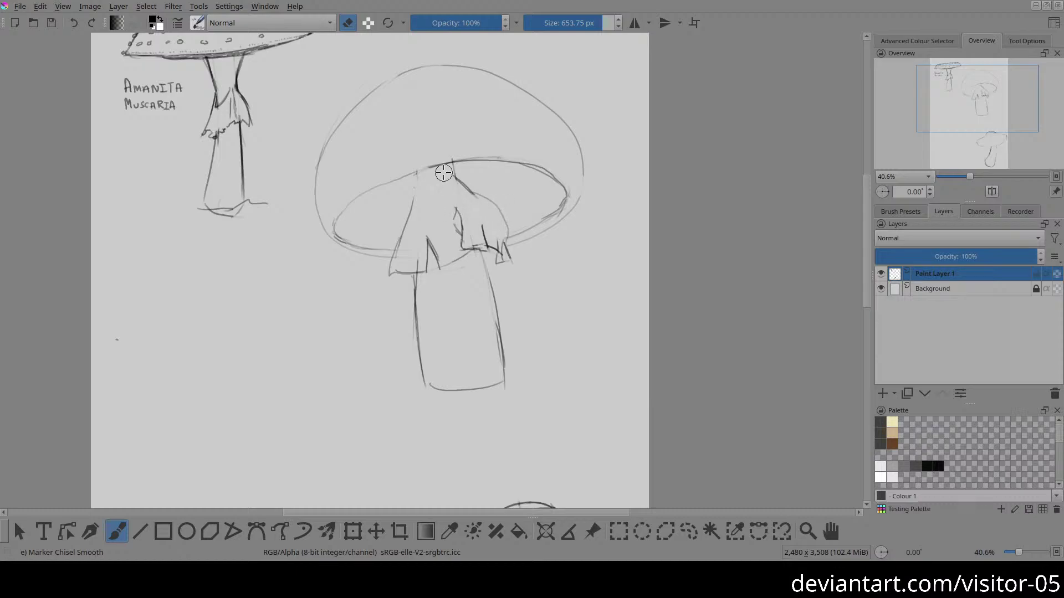
# Step: Erase the sketchy lines at the skirt's top and redraw both sides of the stem where it meets the cap
pyautogui.moveTo(466, 197)
pyautogui.mouseDown()
pyautogui.moveTo(460, 161)
pyautogui.moveTo(473, 191)
pyautogui.moveTo(458, 161)
pyautogui.moveTo(467, 180)
pyautogui.moveTo(417, 179)
pyautogui.mouseUp()
pyautogui.press('e')
pyautogui.press('e')
pyautogui.press('e')
pyautogui.press('e')
pyautogui.press('e')
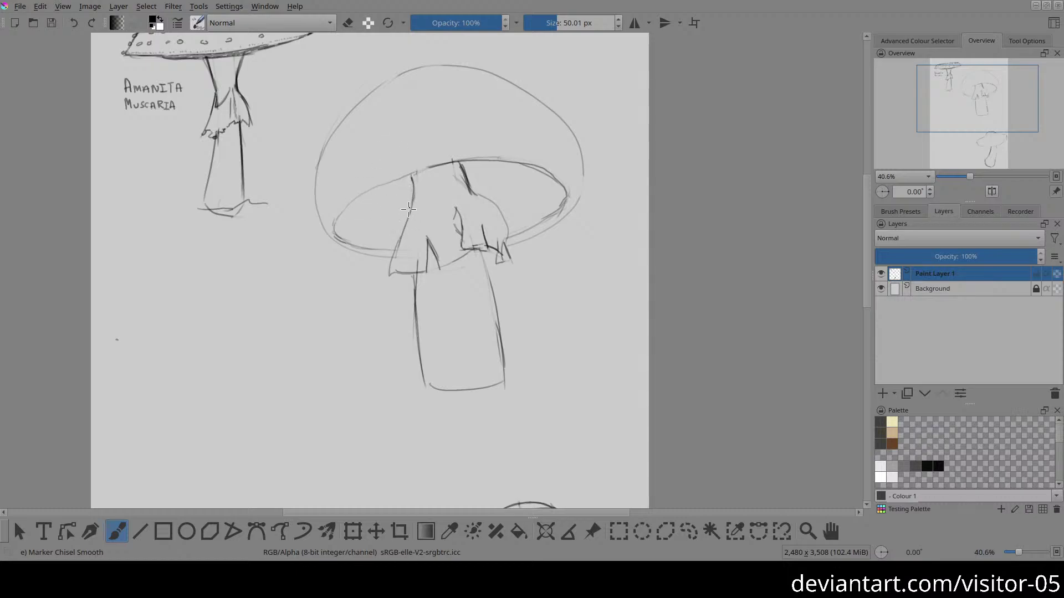
# Step: Shade the uppermost part of the stem solid grey under the cap and erase the spill past the outlines
pyautogui.moveTo(404, 202)
pyautogui.mouseDown()
pyautogui.moveTo(446, 199)
pyautogui.moveTo(468, 177)
pyautogui.moveTo(420, 180)
pyautogui.moveTo(430, 198)
pyautogui.moveTo(457, 202)
pyautogui.moveTo(465, 191)
pyautogui.moveTo(408, 225)
pyautogui.moveTo(400, 193)
pyautogui.moveTo(398, 219)
pyautogui.mouseUp()
pyautogui.press('e')
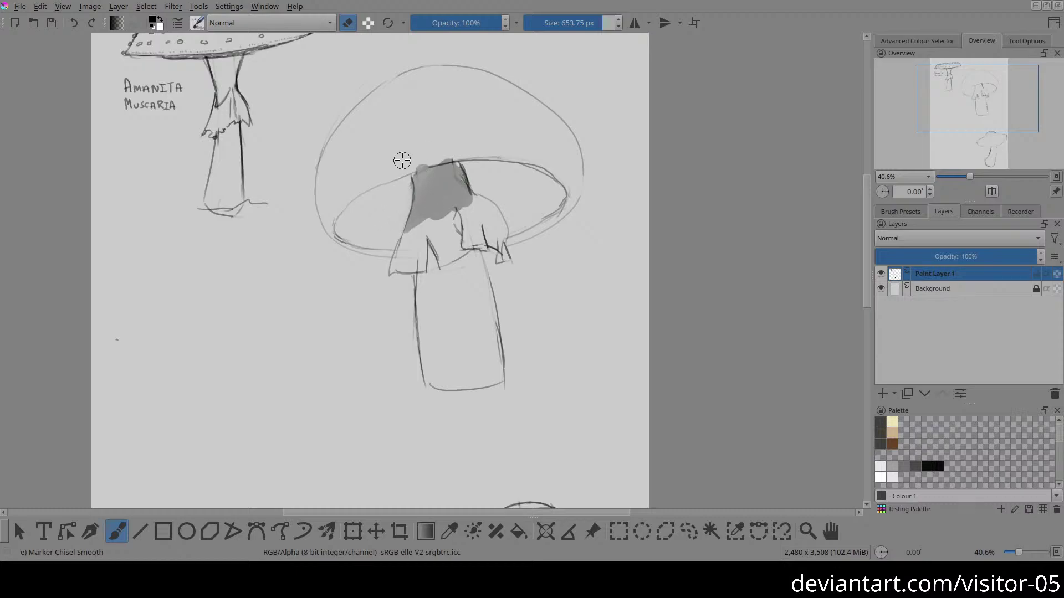
pyautogui.moveTo(399, 170)
pyautogui.mouseDown()
pyautogui.moveTo(490, 154)
pyautogui.moveTo(405, 165)
pyautogui.moveTo(540, 166)
pyautogui.mouseUp()
pyautogui.press('e')
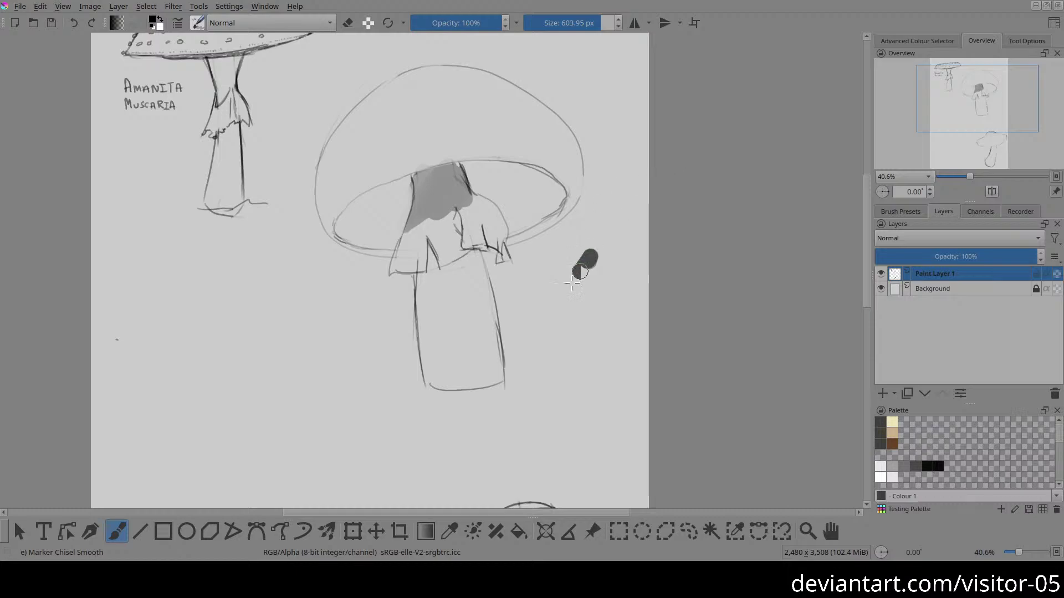
# Step: Reduce the brush size to 52.46 px, test it with a scribble beside the mushroom and undo the scribble
pyautogui.moveTo(627, 231); pyautogui.dragTo(326, 311)
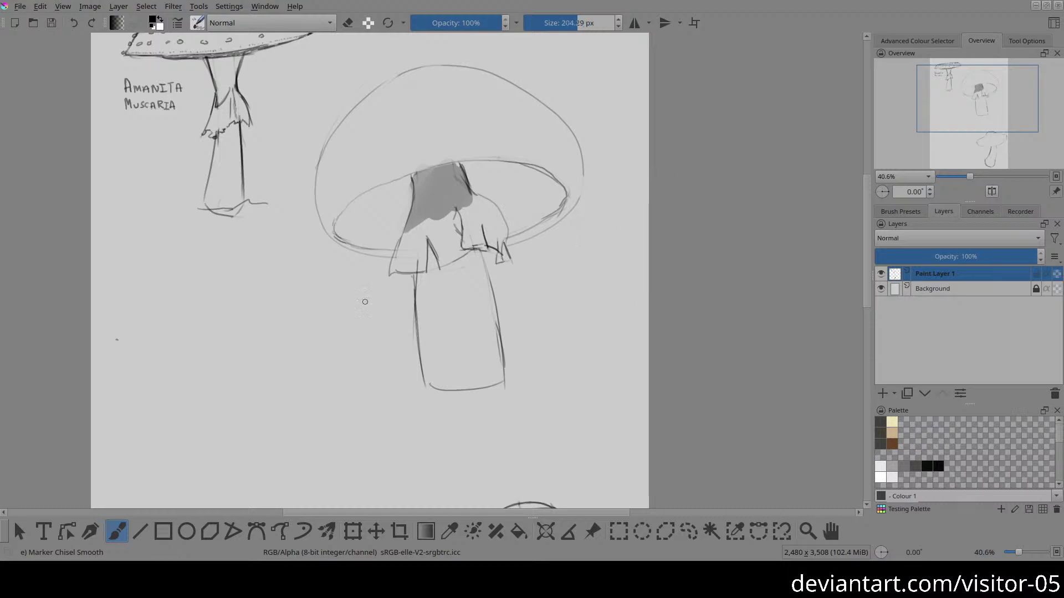
pyautogui.moveTo(642, 245)
pyautogui.mouseDown()
pyautogui.moveTo(604, 245)
pyautogui.moveTo(580, 317)
pyautogui.mouseUp()
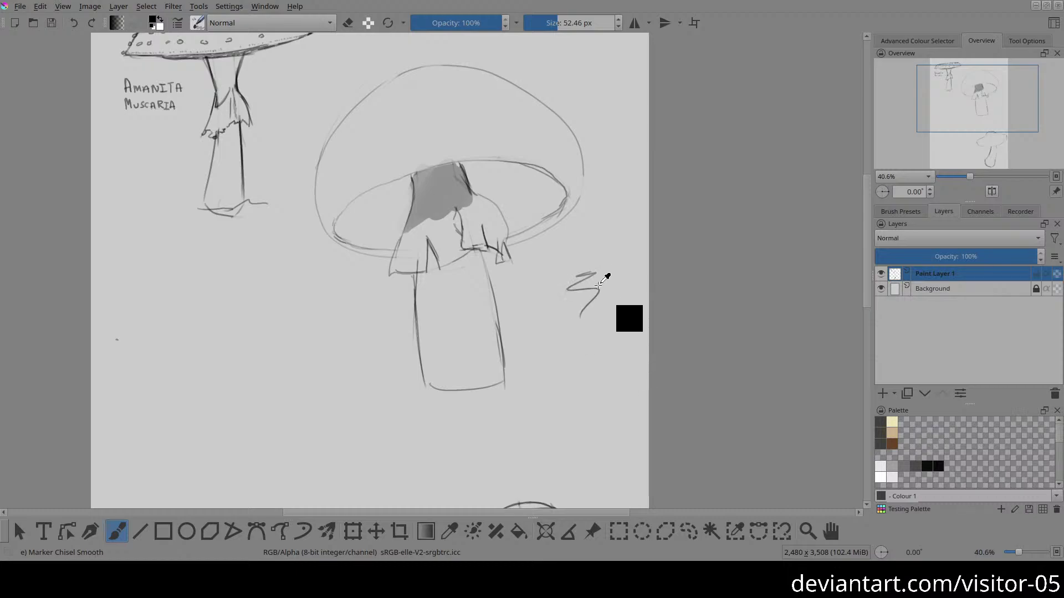
pyautogui.hotkey('ctrl', 'z')
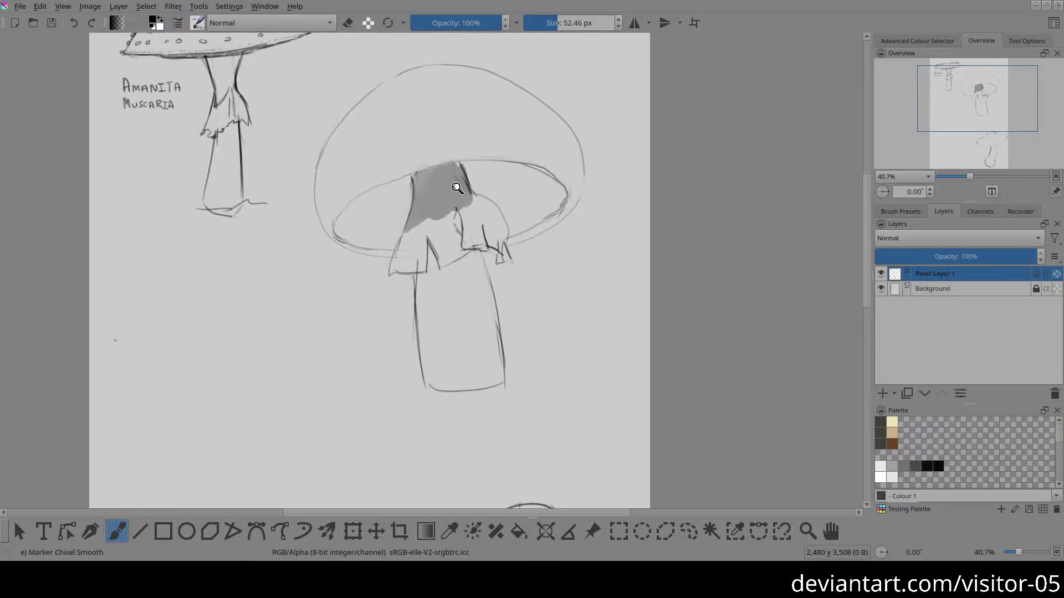
# Step: Draw a row of small curved wart marks along the upper edge of the cap's opening
pyautogui.scroll(1, 458, 189)
pyautogui.scroll(2, 415, 147)
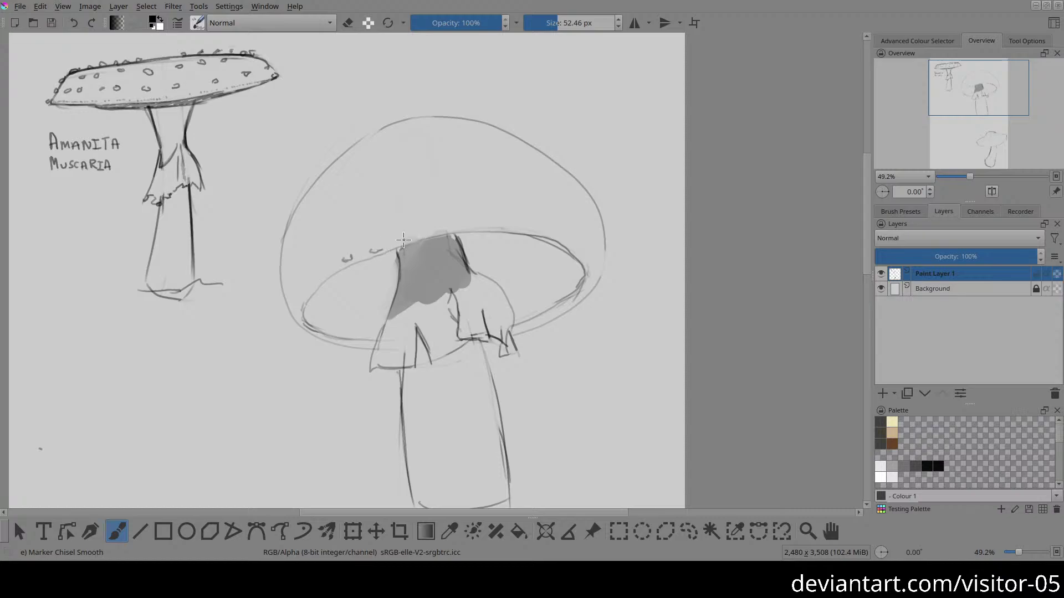
pyautogui.moveTo(400, 243); pyautogui.dragTo(409, 238)
pyautogui.moveTo(471, 227); pyautogui.dragTo(483, 225)
pyautogui.moveTo(501, 226); pyautogui.dragTo(507, 228)
pyautogui.press('e')
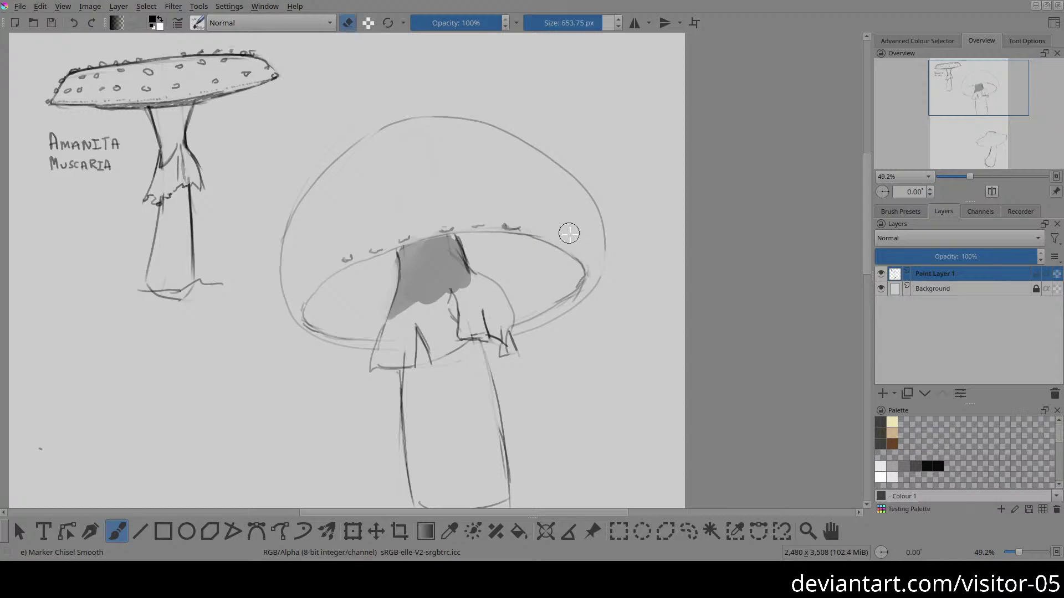
pyautogui.press('e')
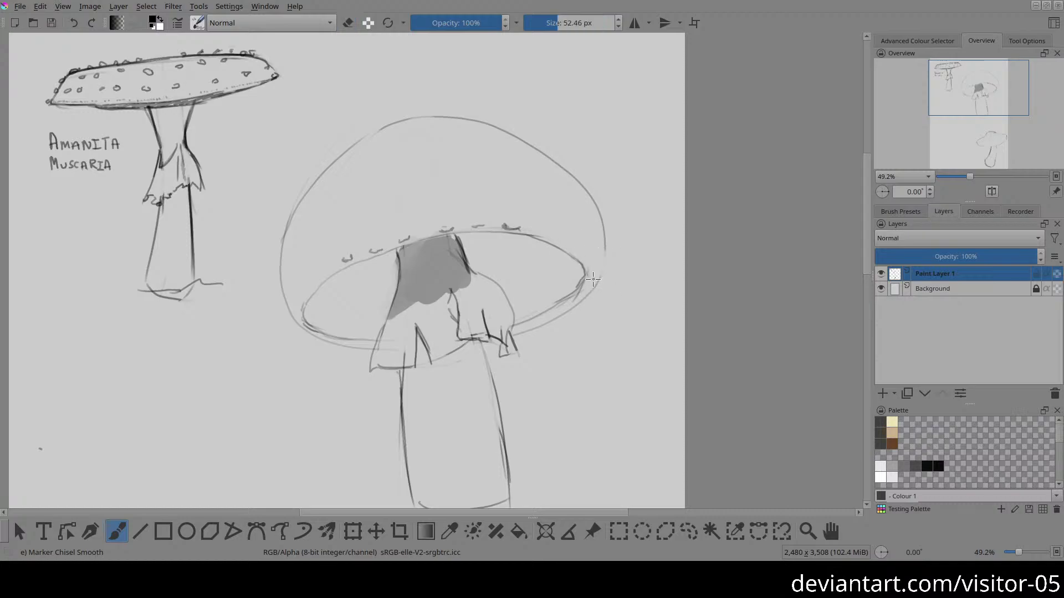
# Step: Redraw the cap's lower right rim and its right outer outline with a smoother curve, undoing the poor strokes
pyautogui.moveTo(516, 334)
pyautogui.mouseDown()
pyautogui.moveTo(586, 292)
pyautogui.moveTo(597, 273)
pyautogui.mouseUp()
pyautogui.moveTo(551, 161); pyautogui.dragTo(577, 207)
pyautogui.moveTo(553, 163); pyautogui.dragTo(599, 241)
pyautogui.hotkey('ctrl', 'z')
pyautogui.moveTo(613, 328)
pyautogui.mouseDown()
pyautogui.moveTo(535, 186)
pyautogui.moveTo(476, 148)
pyautogui.moveTo(421, 179)
pyautogui.moveTo(380, 127)
pyautogui.moveTo(427, 113)
pyautogui.moveTo(479, 132)
pyautogui.mouseUp()
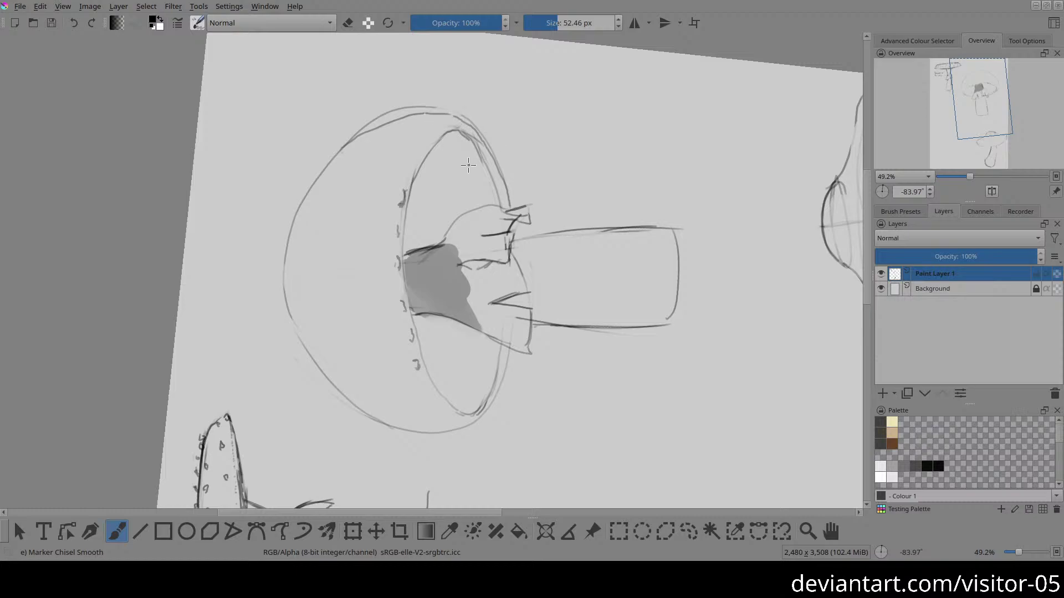
pyautogui.hotkey('ctrl', 'z')
pyautogui.moveTo(493, 333); pyautogui.dragTo(480, 246)
pyautogui.moveTo(424, 191); pyautogui.dragTo(486, 486)
pyautogui.moveTo(464, 229); pyautogui.dragTo(460, 257)
pyautogui.moveTo(213, 236)
pyautogui.mouseDown()
pyautogui.moveTo(277, 186)
pyautogui.moveTo(409, 138)
pyautogui.moveTo(456, 146)
pyautogui.mouseUp()
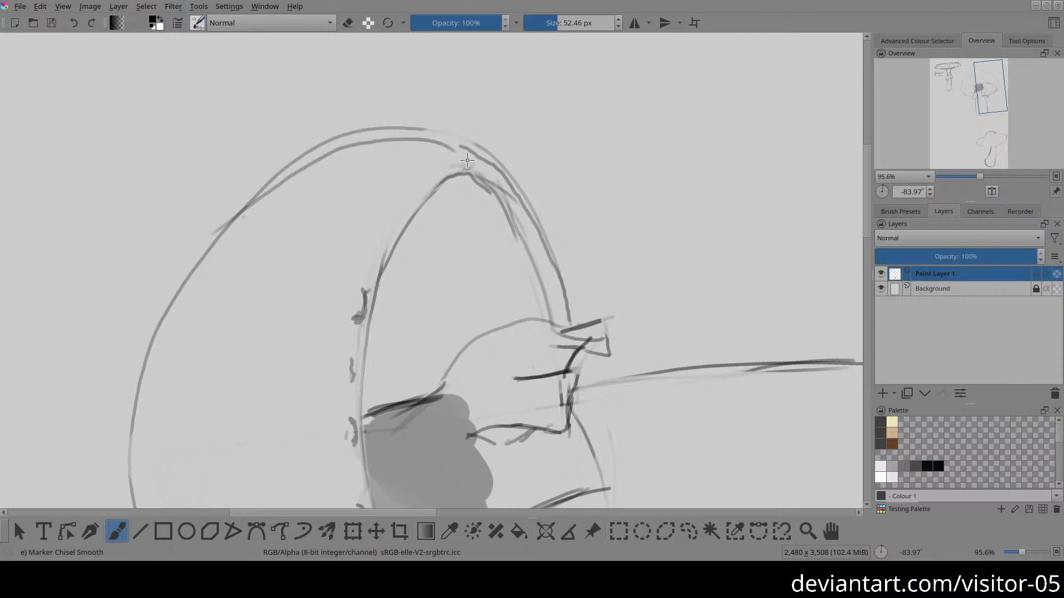
# Step: Erase the doubled outer outline on the cap's right side and join the remaining curve to the rim
pyautogui.press('e')
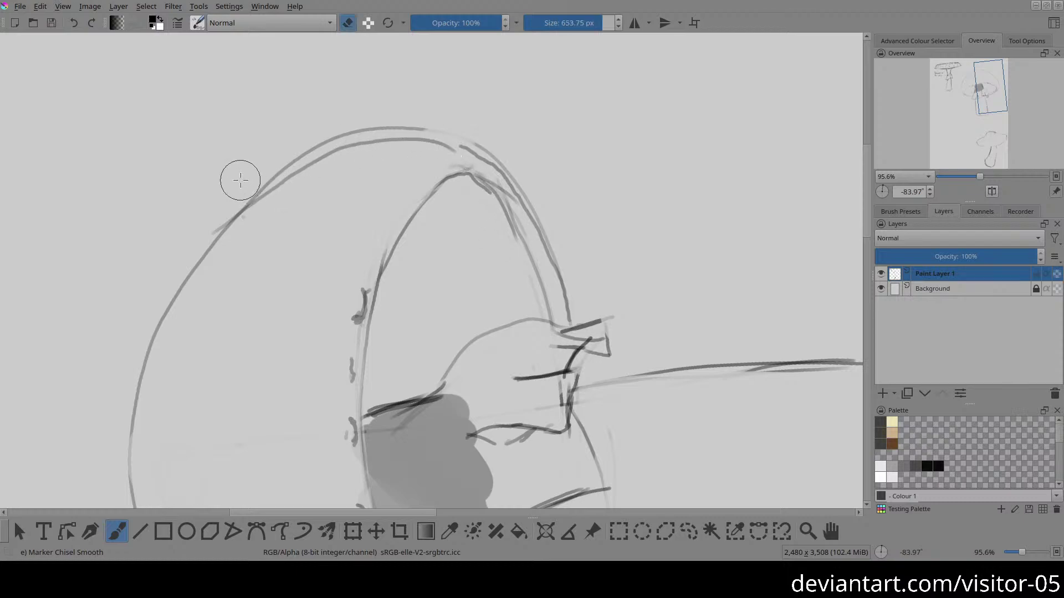
pyautogui.moveTo(250, 162); pyautogui.dragTo(344, 118)
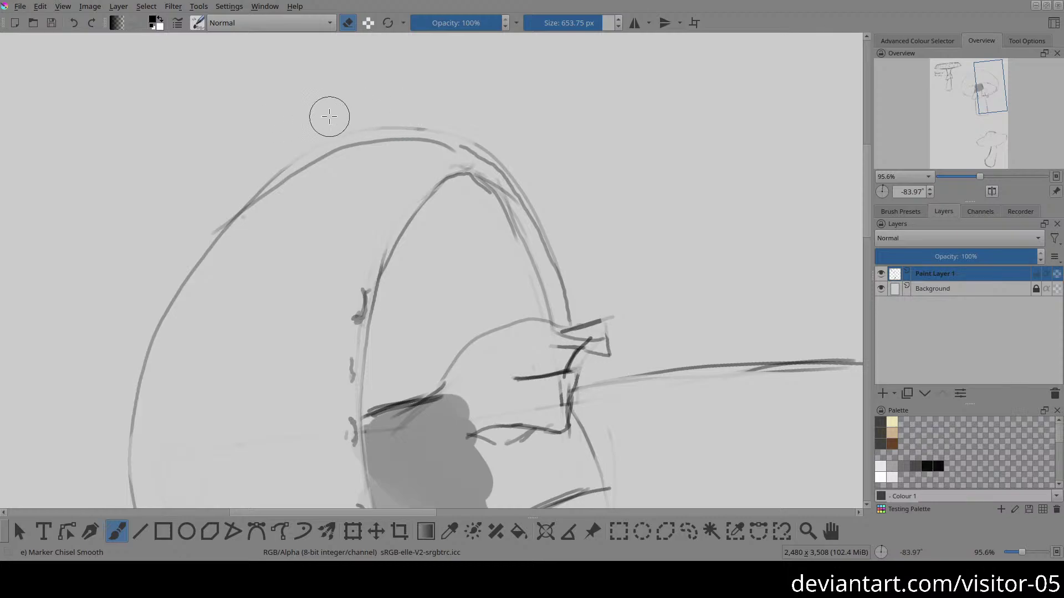
pyautogui.moveTo(295, 138); pyautogui.dragTo(460, 135)
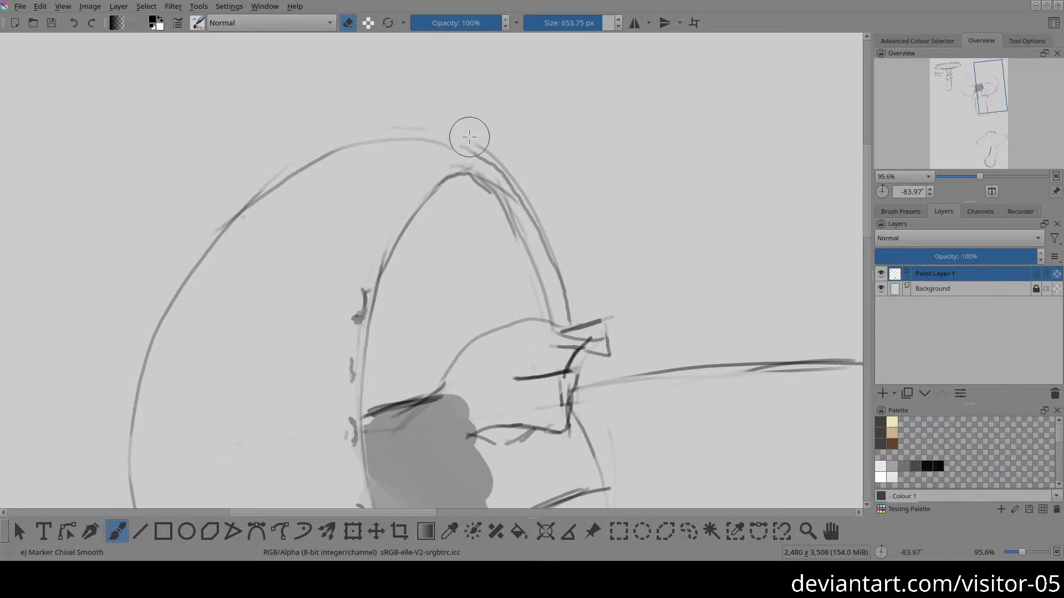
pyautogui.hotkey('ctrl', 'z')
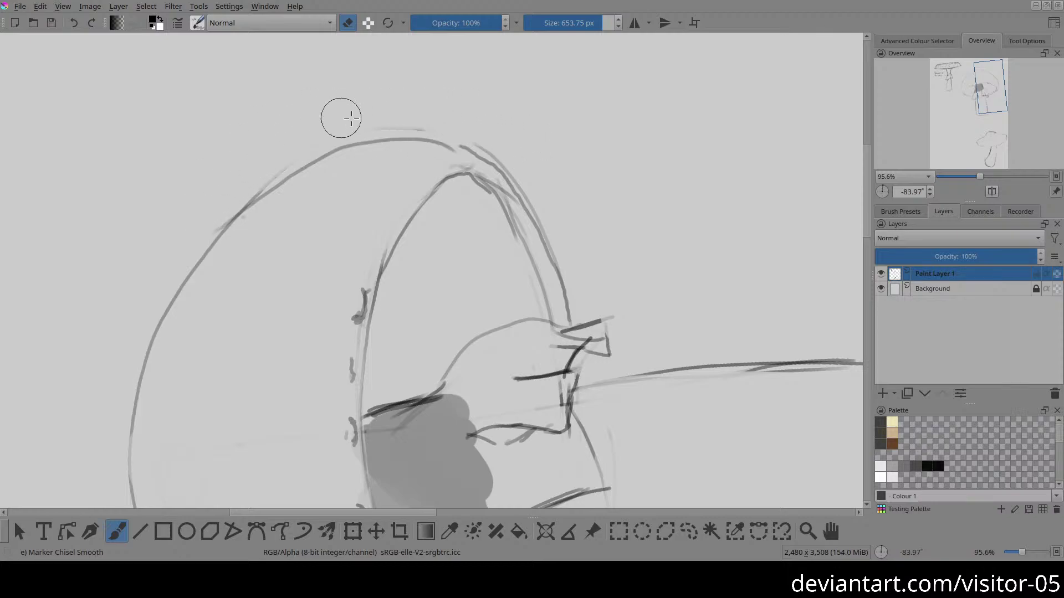
pyautogui.press('e')
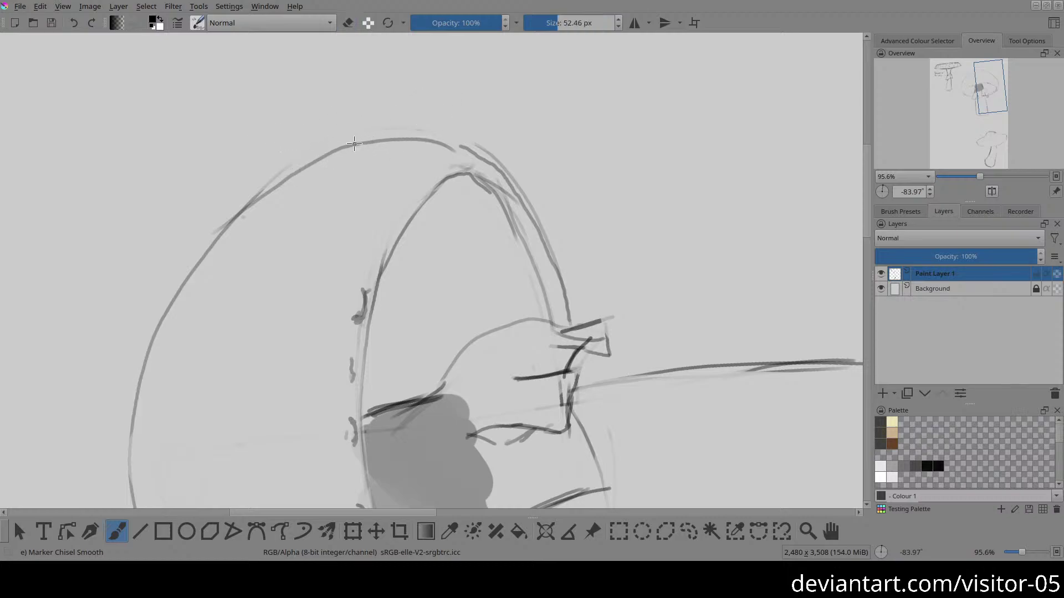
pyautogui.moveTo(419, 138); pyautogui.dragTo(478, 151)
# Step: Add smaller wart marks along the left and right ends of the opening's edge, following the rim's curve
pyautogui.press('t')
pyautogui.press('b')
pyautogui.press('2')
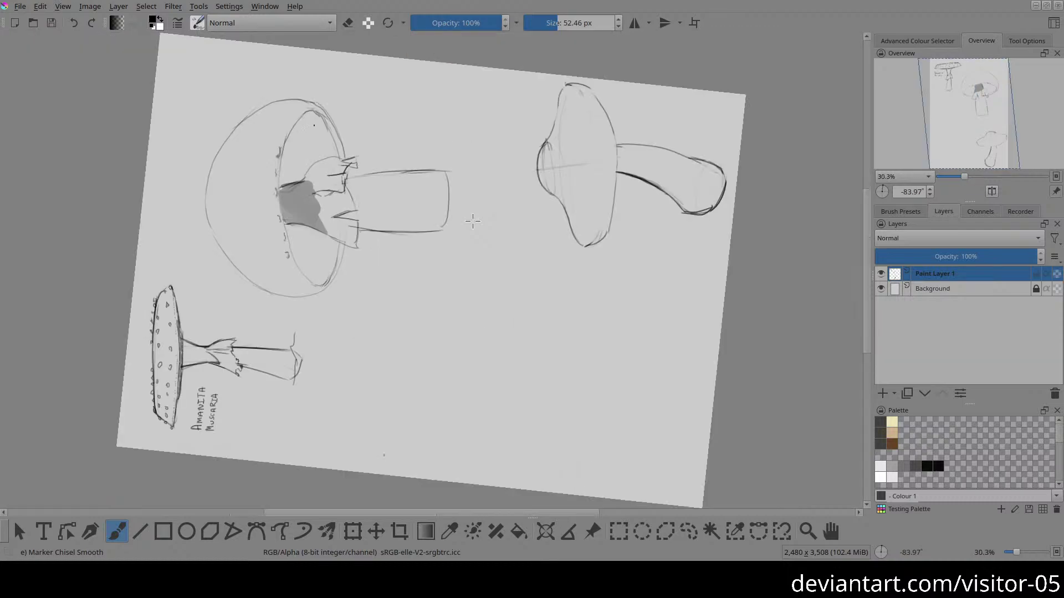
pyautogui.press('t')
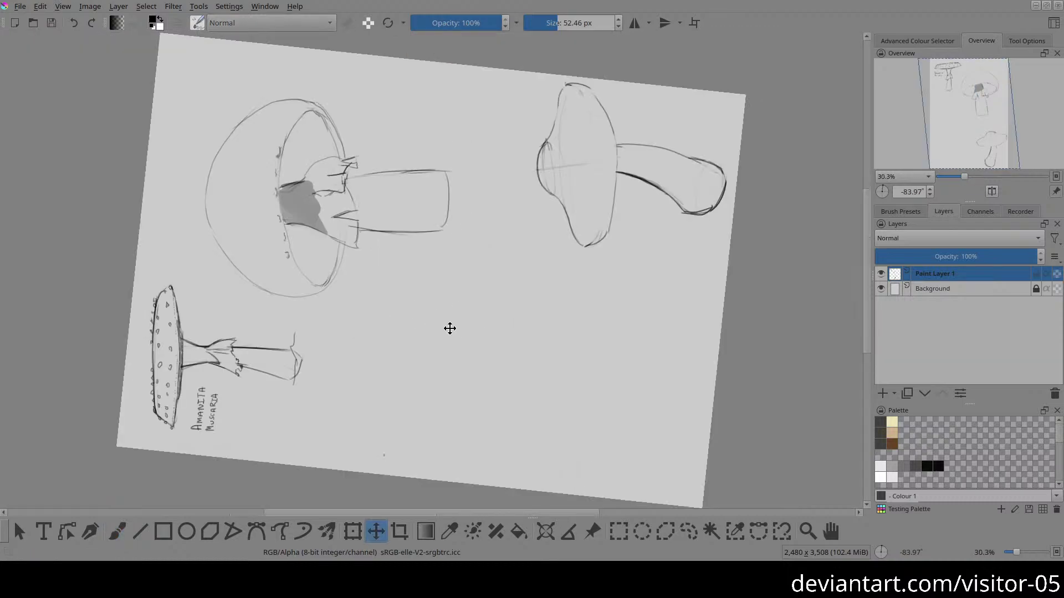
pyautogui.press('5')
pyautogui.moveTo(534, 290); pyautogui.dragTo(381, 330)
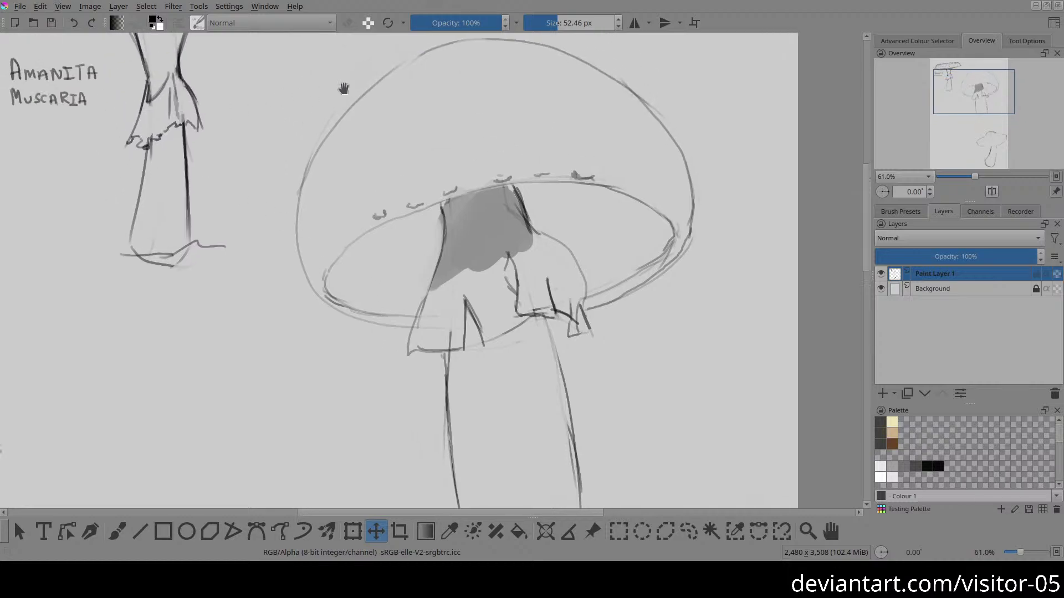
pyautogui.press('b')
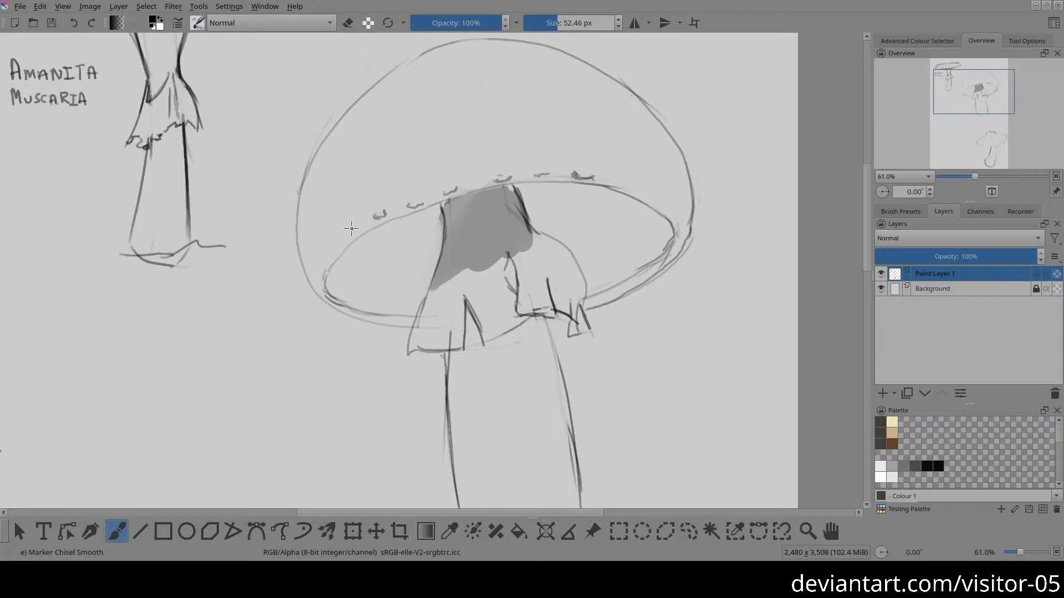
pyautogui.moveTo(351, 232); pyautogui.dragTo(358, 229)
pyautogui.moveTo(318, 283); pyautogui.dragTo(320, 280)
pyautogui.moveTo(639, 190); pyautogui.dragTo(666, 202)
pyautogui.press('e')
pyautogui.moveTo(647, 183); pyautogui.dragTo(670, 204)
pyautogui.press('e')
pyautogui.moveTo(653, 204); pyautogui.dragTo(642, 194)
pyautogui.moveTo(687, 229); pyautogui.dragTo(686, 228)
# Step: Draw pointed warts on top of the cap, erase the outline beneath them and add two warts just below
pyautogui.scroll(4, 458, 247)
pyautogui.scroll(1, 491, 154)
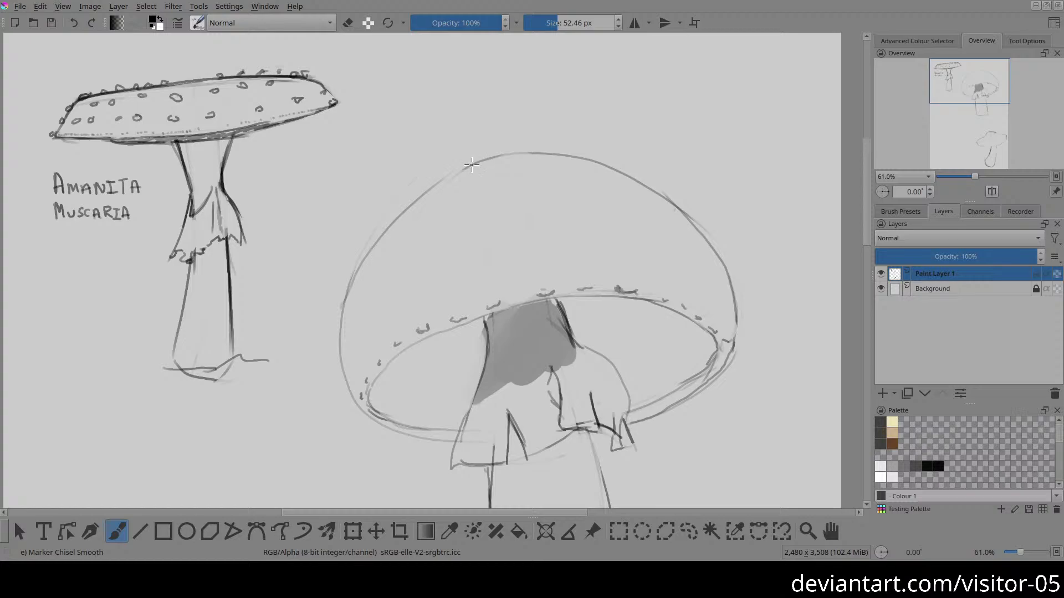
pyautogui.moveTo(460, 168); pyautogui.dragTo(478, 155)
pyautogui.moveTo(478, 151); pyautogui.dragTo(488, 158)
pyautogui.press('e')
pyautogui.keyDown('shift'); pyautogui.moveTo(488, 167); pyautogui.dragTo(424, 174); pyautogui.keyUp('shift')
pyautogui.moveTo(532, 145)
pyautogui.keyDown('shift'); pyautogui.mouseDown()
pyautogui.moveTo(468, 174)
pyautogui.moveTo(482, 161)
pyautogui.mouseUp(); pyautogui.keyUp('shift')
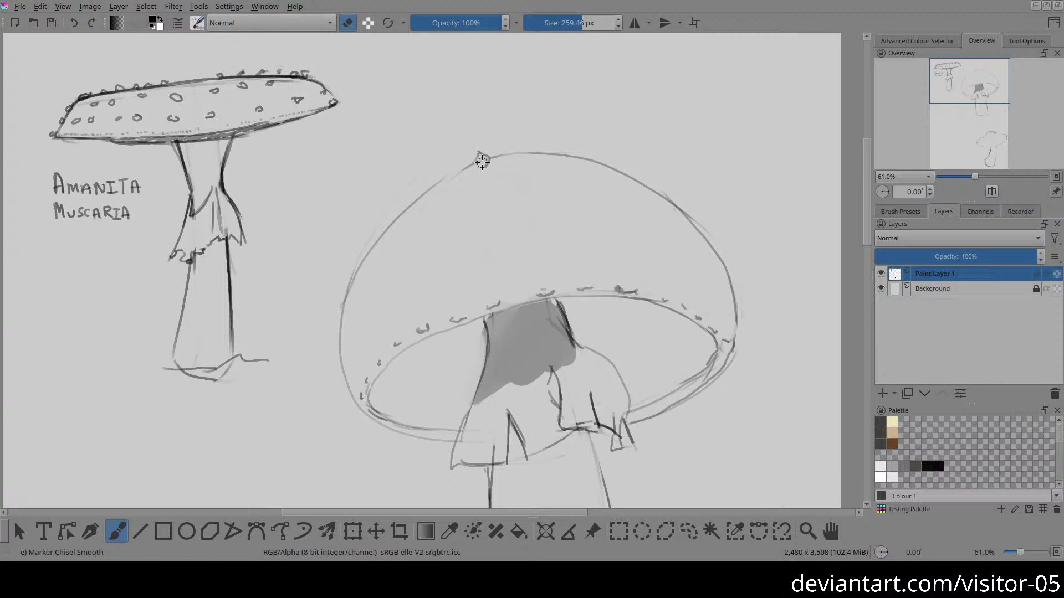
pyautogui.press('e')
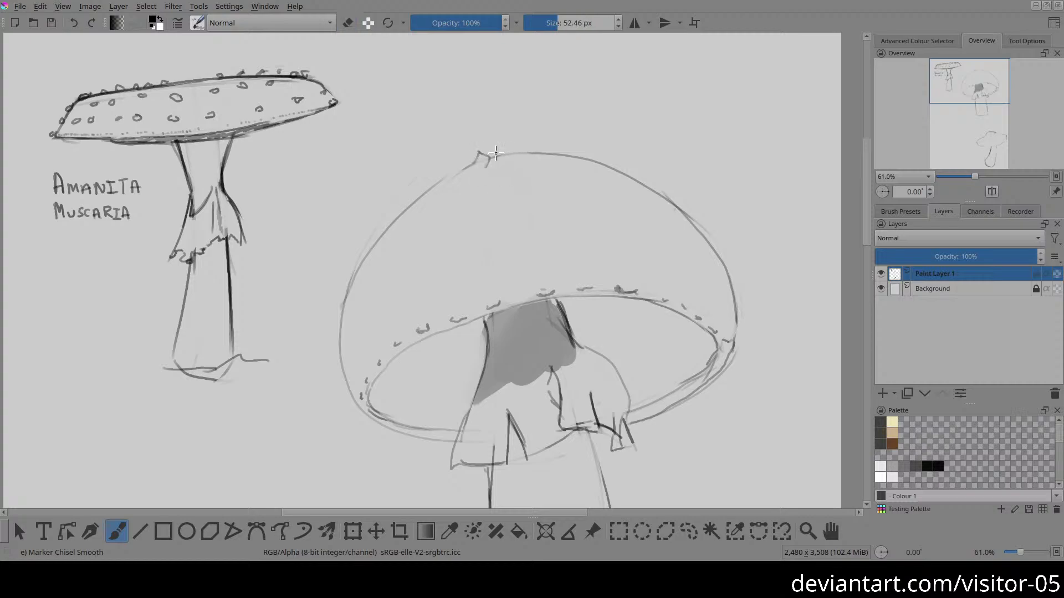
pyautogui.moveTo(488, 155)
pyautogui.mouseDown()
pyautogui.moveTo(497, 147)
pyautogui.moveTo(523, 180)
pyautogui.mouseUp()
pyautogui.moveTo(465, 182)
pyautogui.mouseDown()
pyautogui.moveTo(479, 178)
pyautogui.moveTo(475, 191)
pyautogui.mouseUp()
# Step: Draw a band of small irregular warts on the cap above the opening's upper edge, redoing the misplaced ones
pyautogui.moveTo(500, 284); pyautogui.dragTo(513, 278)
pyautogui.moveTo(545, 276); pyautogui.dragTo(535, 275)
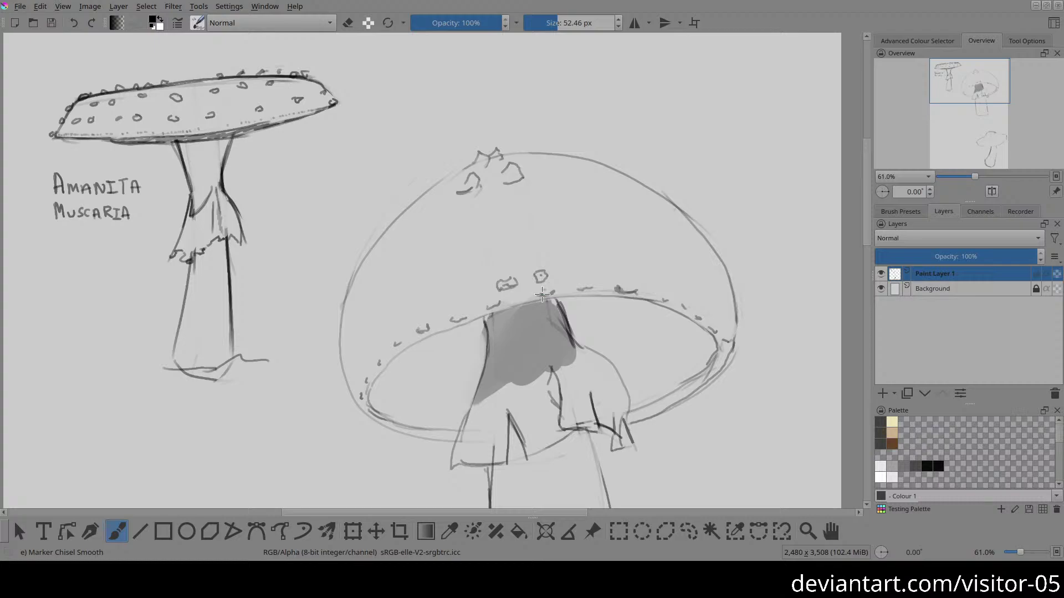
pyautogui.moveTo(539, 290); pyautogui.dragTo(592, 284)
pyautogui.click(573, 283)
pyautogui.moveTo(570, 265)
pyautogui.mouseDown()
pyautogui.moveTo(582, 262)
pyautogui.moveTo(582, 273)
pyautogui.mouseUp()
pyautogui.moveTo(608, 265); pyautogui.dragTo(537, 246)
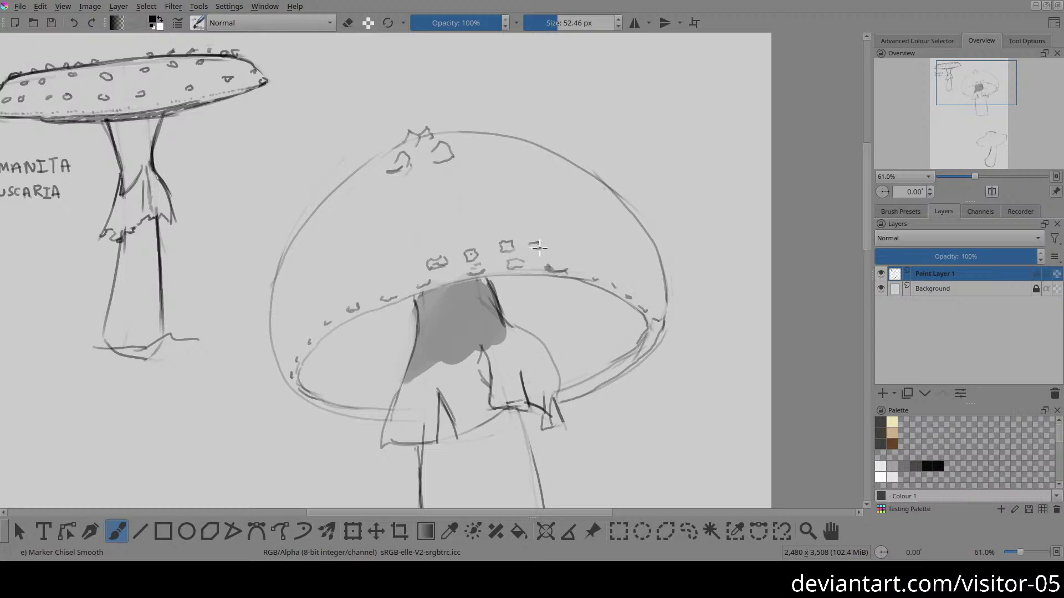
pyautogui.hotkey('ctrl', 'z')
pyautogui.moveTo(531, 244); pyautogui.dragTo(541, 250)
pyautogui.hotkey('ctrl', 'z')
pyautogui.moveTo(576, 260); pyautogui.dragTo(590, 256)
# Step: Draw the first gill lines left of the grey stem, fanning down from its top toward the lower rim
pyautogui.moveTo(322, 409); pyautogui.dragTo(359, 411)
pyautogui.hotkey('ctrl', 'z')
pyautogui.moveTo(413, 302); pyautogui.dragTo(381, 406)
pyautogui.moveTo(416, 311); pyautogui.dragTo(388, 401)
pyautogui.moveTo(415, 313); pyautogui.dragTo(398, 392)
pyautogui.moveTo(407, 304); pyautogui.dragTo(357, 393)
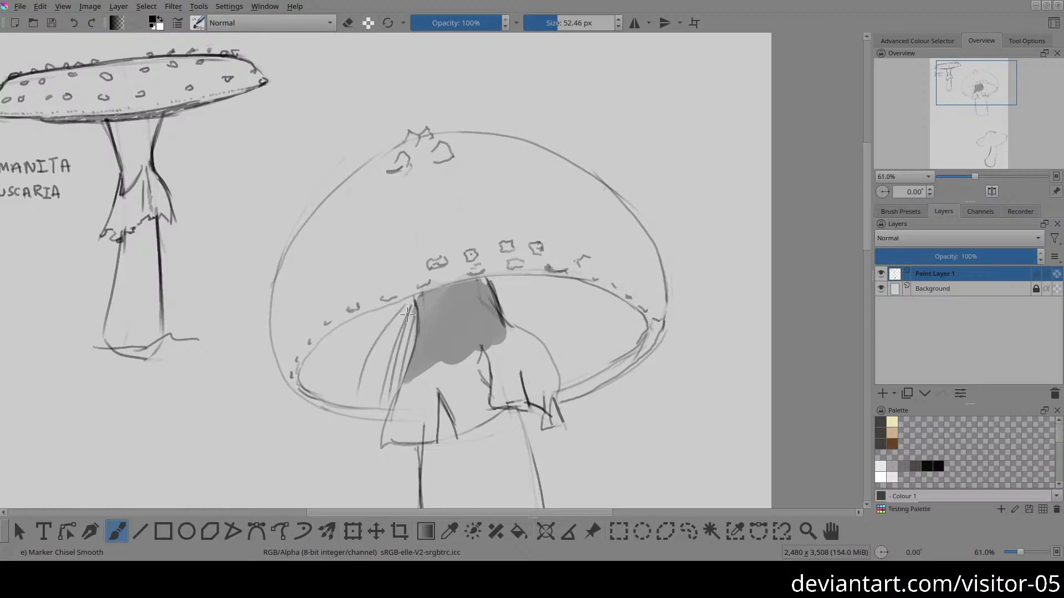
pyautogui.moveTo(410, 307); pyautogui.dragTo(371, 407)
pyautogui.moveTo(402, 307)
pyautogui.mouseDown()
pyautogui.moveTo(360, 398)
pyautogui.moveTo(382, 320)
pyautogui.moveTo(343, 399)
pyautogui.mouseUp()
# Step: Continue the curved gill lines outward to the opening's left end, redoing strokes that run off
pyautogui.moveTo(396, 302); pyautogui.dragTo(327, 424)
pyautogui.hotkey('ctrl', 'z')
pyautogui.moveTo(388, 306); pyautogui.dragTo(335, 382)
pyautogui.hotkey('ctrl', 'z')
pyautogui.moveTo(386, 306); pyautogui.dragTo(336, 392)
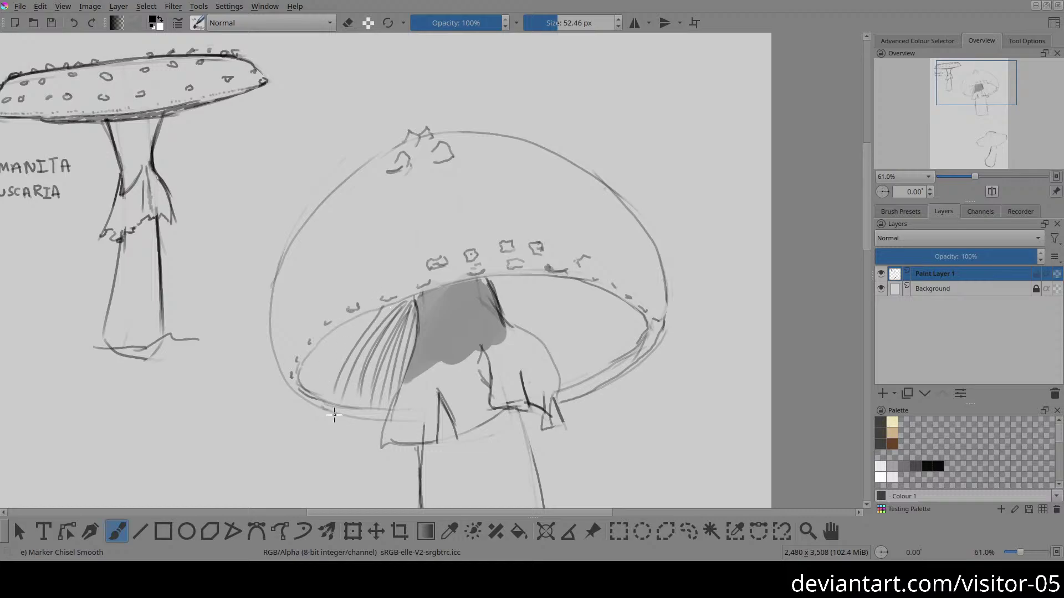
pyautogui.moveTo(381, 308); pyautogui.dragTo(331, 380)
pyautogui.hotkey('ctrl', 'z')
pyautogui.hotkey('ctrl', 'z')
pyautogui.moveTo(389, 304); pyautogui.dragTo(334, 386)
pyautogui.moveTo(370, 309); pyautogui.dragTo(327, 391)
pyautogui.moveTo(355, 320); pyautogui.dragTo(314, 386)
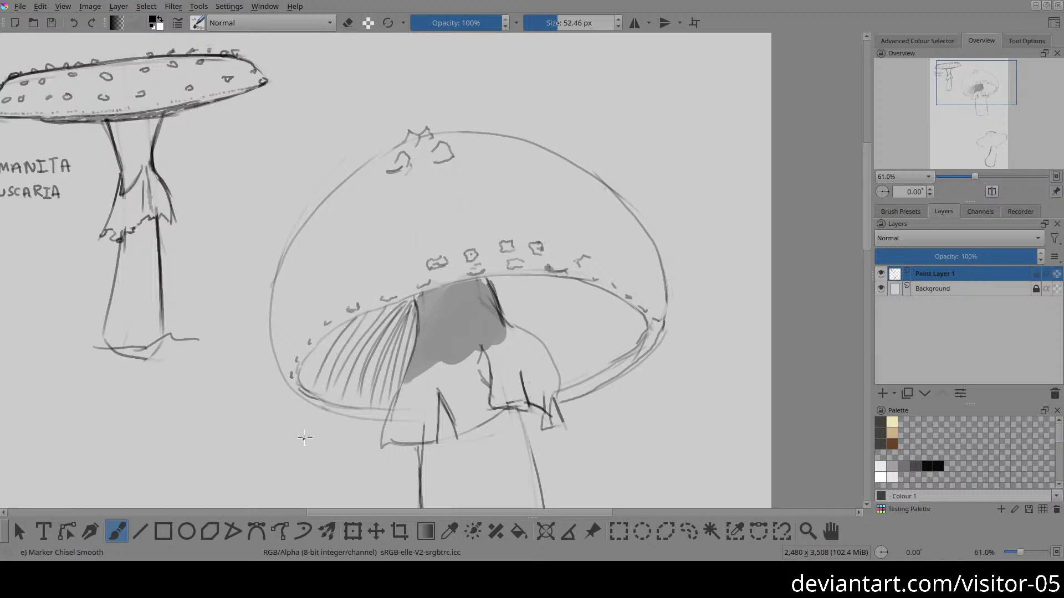
pyautogui.moveTo(339, 326); pyautogui.dragTo(304, 378)
# Step: Rotate the canvas and draw gill lines right of the grey stem, fanning from its top toward the opening's lower right rim
pyautogui.moveTo(632, 317); pyautogui.dragTo(561, 189)
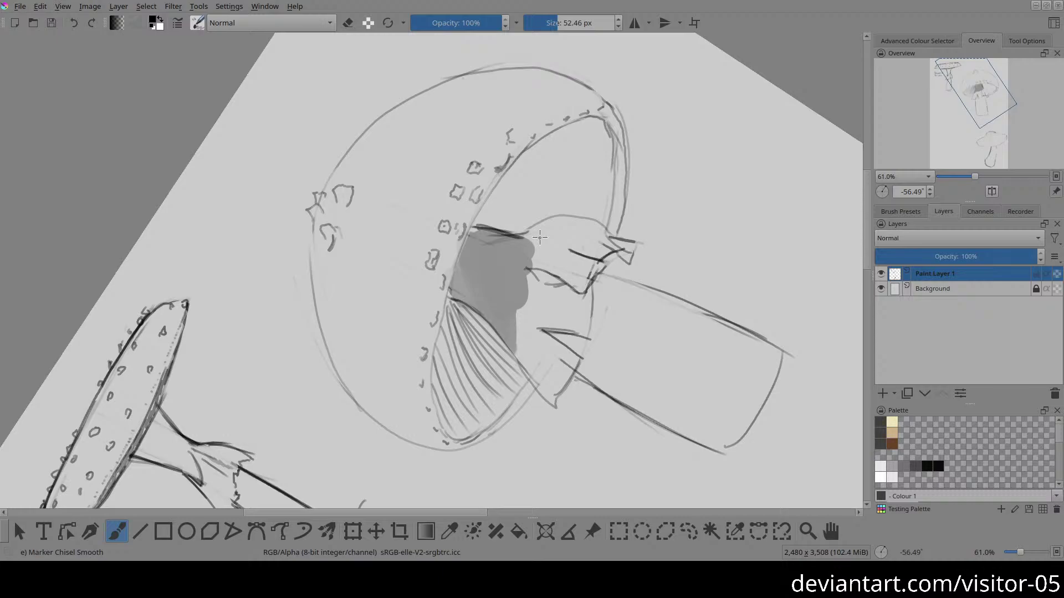
pyautogui.moveTo(746, 237); pyautogui.dragTo(601, 284)
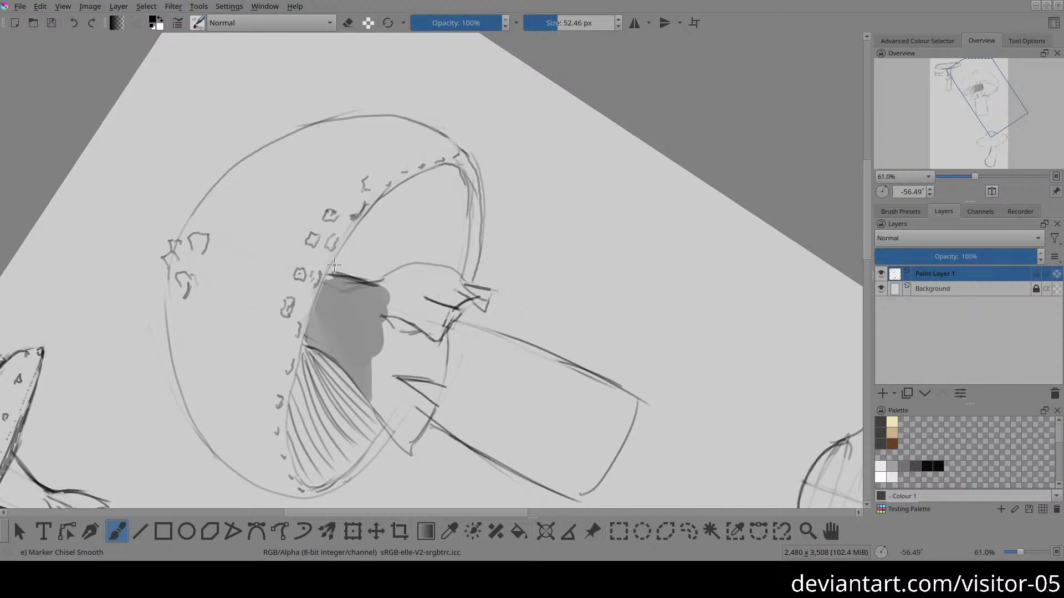
pyautogui.moveTo(327, 275); pyautogui.dragTo(406, 213)
pyautogui.moveTo(332, 271); pyautogui.dragTo(431, 218)
pyautogui.moveTo(329, 276); pyautogui.dragTo(422, 210)
pyautogui.moveTo(333, 275); pyautogui.dragTo(434, 206)
pyautogui.moveTo(336, 273); pyautogui.dragTo(458, 219)
pyautogui.moveTo(332, 274); pyautogui.dragTo(476, 224)
pyautogui.moveTo(346, 272); pyautogui.dragTo(443, 222)
pyautogui.moveTo(334, 279); pyautogui.dragTo(454, 239)
pyautogui.moveTo(340, 280); pyautogui.dragTo(436, 247)
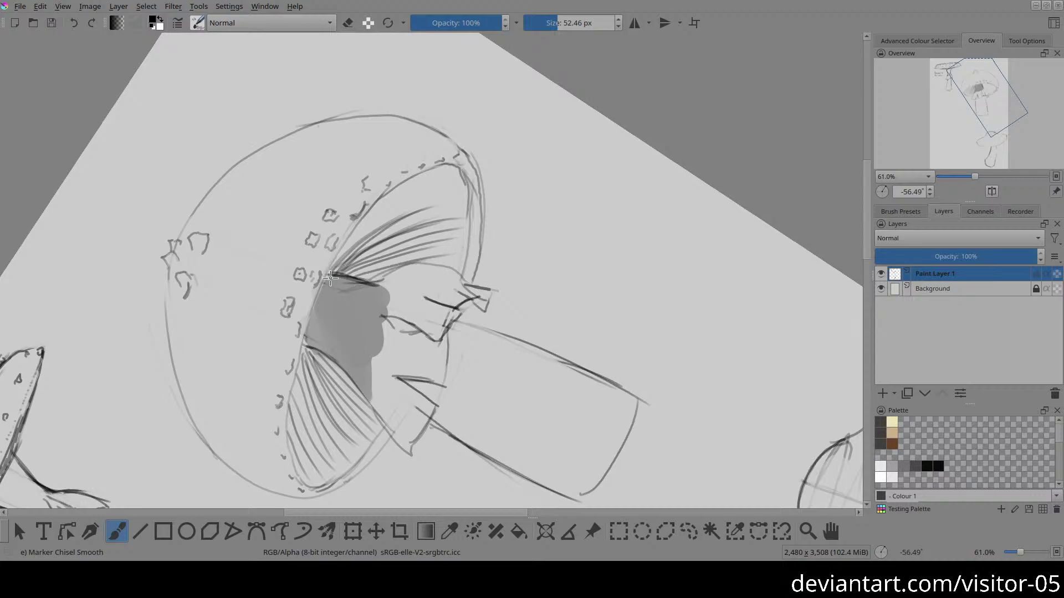
# Step: Continue the right-hand gill lines along the opening's upper edge to its far right end and return the canvas to 0° rotation
pyautogui.moveTo(330, 271); pyautogui.dragTo(462, 157)
pyautogui.moveTo(330, 268); pyautogui.dragTo(477, 159)
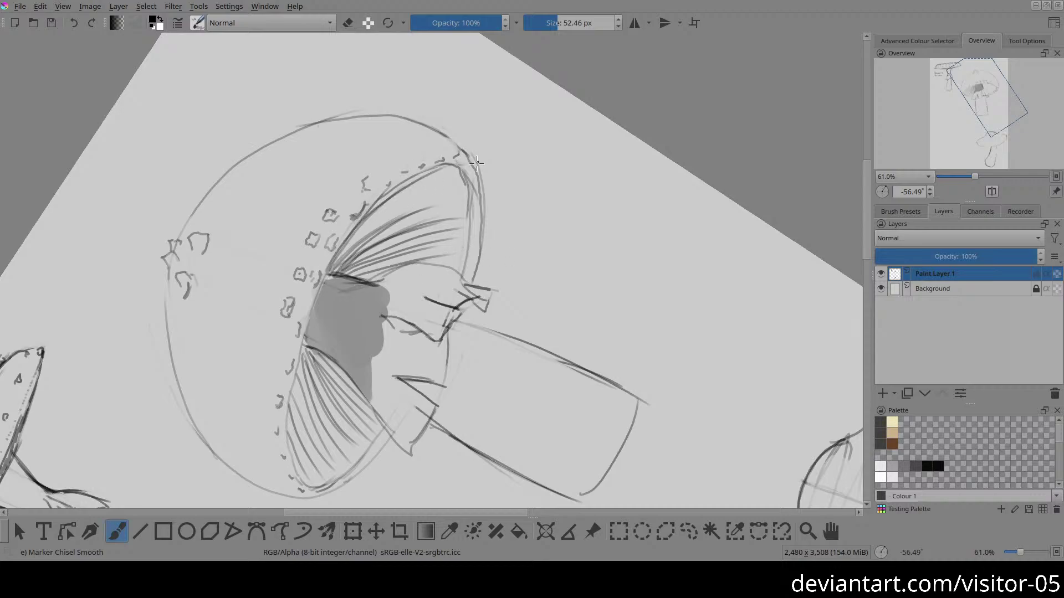
pyautogui.moveTo(334, 267); pyautogui.dragTo(462, 164)
pyautogui.moveTo(334, 277); pyautogui.dragTo(482, 163)
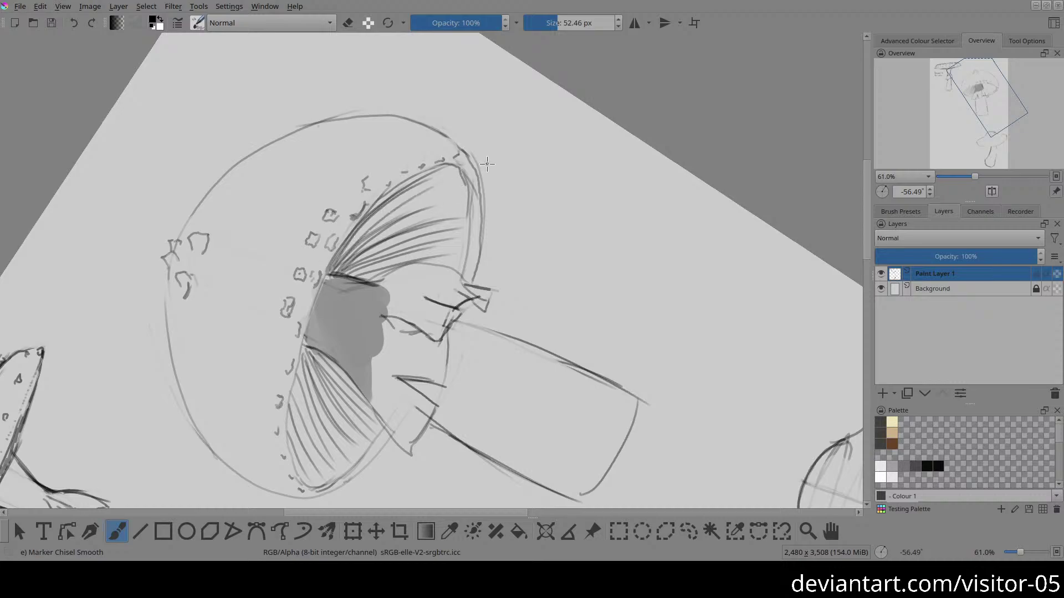
pyautogui.moveTo(332, 276); pyautogui.dragTo(454, 227)
pyautogui.press('5')
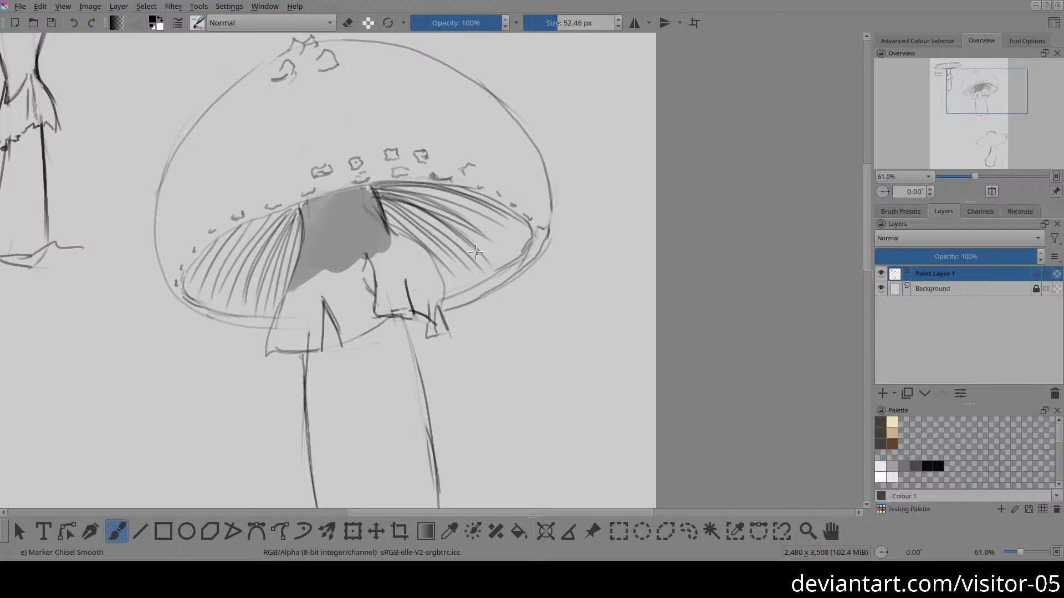
# Step: Fill the gaps among the right-hand gills and darken the opening's upper edge above the left gills and grey stem
pyautogui.moveTo(463, 232); pyautogui.dragTo(505, 257)
pyautogui.moveTo(477, 224)
pyautogui.mouseDown()
pyautogui.moveTo(516, 248)
pyautogui.moveTo(524, 240)
pyautogui.mouseUp()
pyautogui.moveTo(224, 232); pyautogui.dragTo(284, 208)
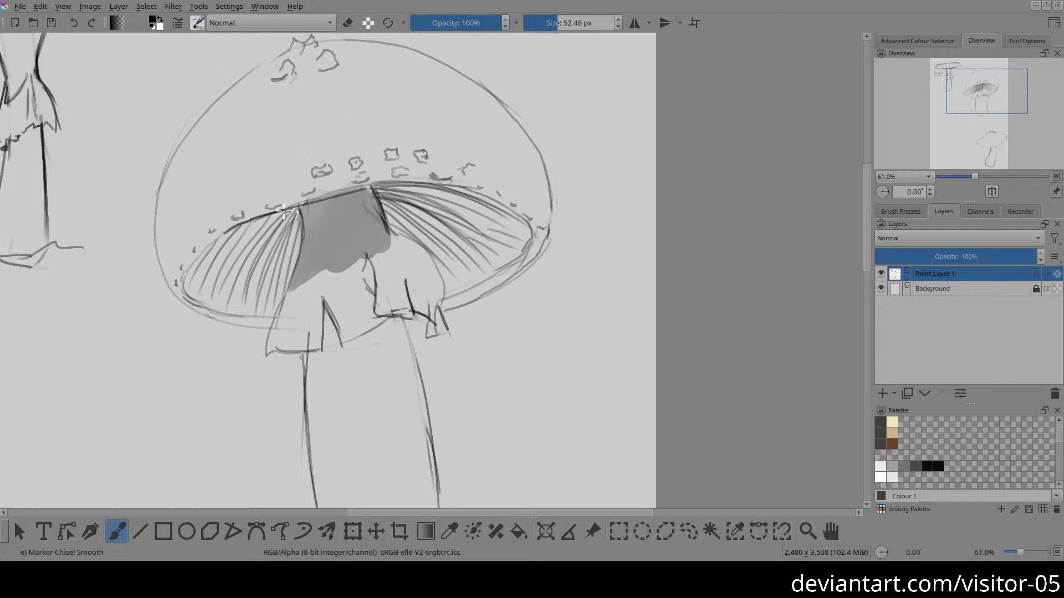
pyautogui.moveTo(280, 212); pyautogui.dragTo(390, 182)
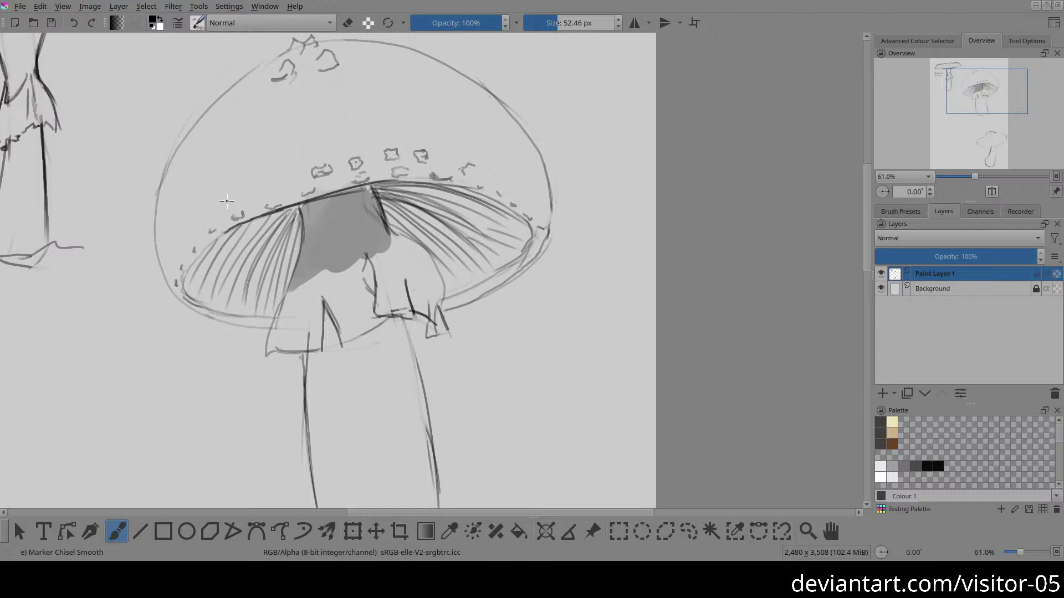
# Step: Draw rounded warts down the upper left outline of the round cap, erasing the cap line beneath them
pyautogui.moveTo(259, 121)
pyautogui.mouseDown()
pyautogui.moveTo(295, 195)
pyautogui.moveTo(273, 166)
pyautogui.moveTo(279, 157)
pyautogui.moveTo(273, 173)
pyautogui.moveTo(284, 172)
pyautogui.mouseUp()
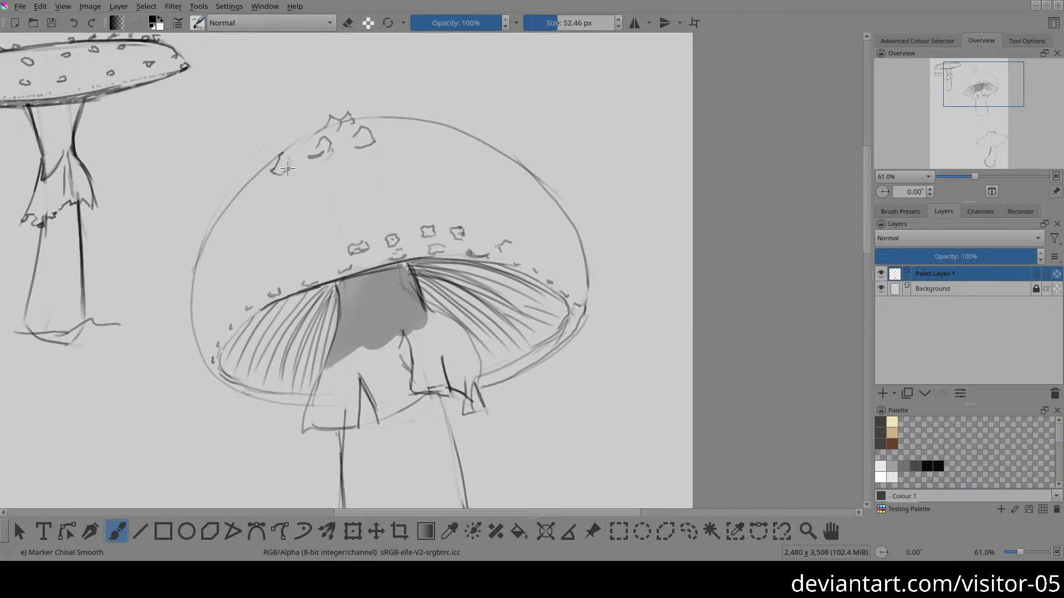
pyautogui.moveTo(272, 156)
pyautogui.mouseDown()
pyautogui.moveTo(309, 140)
pyautogui.moveTo(260, 172)
pyautogui.mouseUp()
pyautogui.press('e')
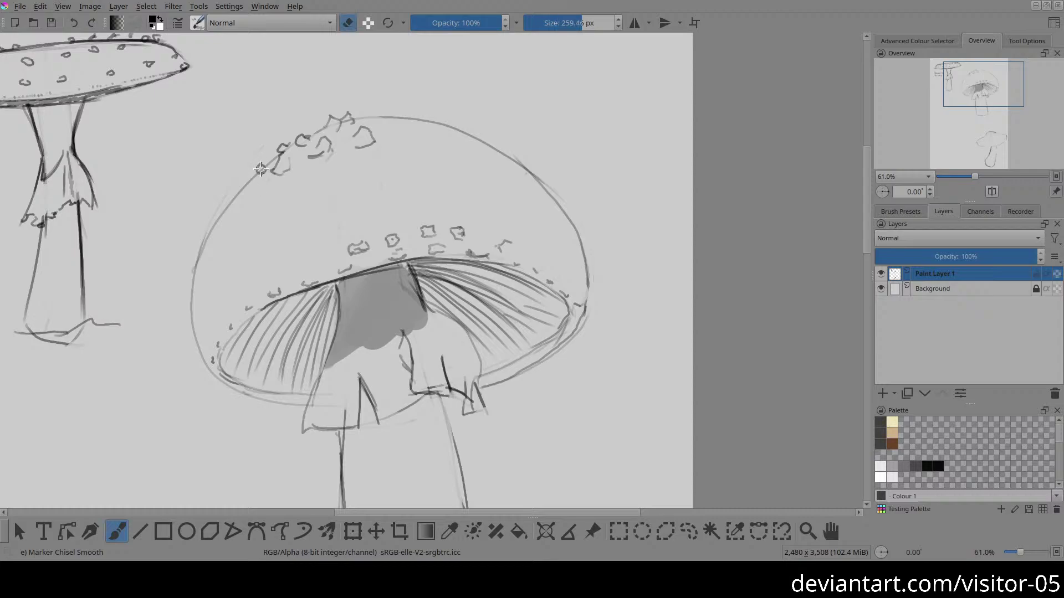
pyautogui.press('e')
pyautogui.moveTo(265, 174)
pyautogui.mouseDown()
pyautogui.moveTo(260, 161)
pyautogui.moveTo(256, 175)
pyautogui.moveTo(267, 168)
pyautogui.mouseUp()
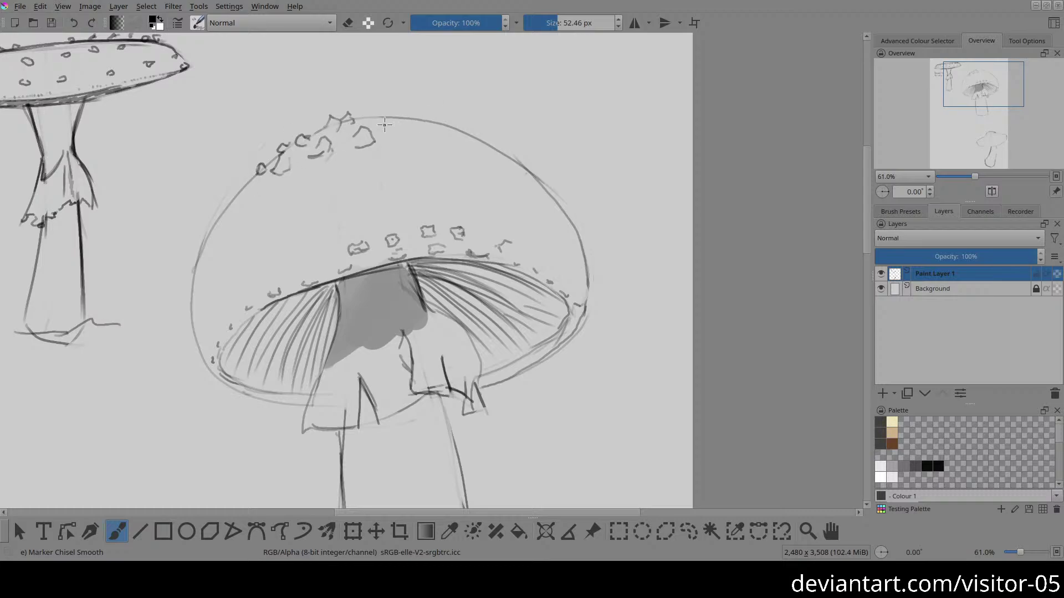
# Step: Add pointed warts along the outline right of the cap's peak, reducing the brush to 44.04 px and the eraser to 101.92 px
pyautogui.moveTo(370, 118); pyautogui.dragTo(385, 118)
pyautogui.moveTo(397, 122); pyautogui.dragTo(406, 123)
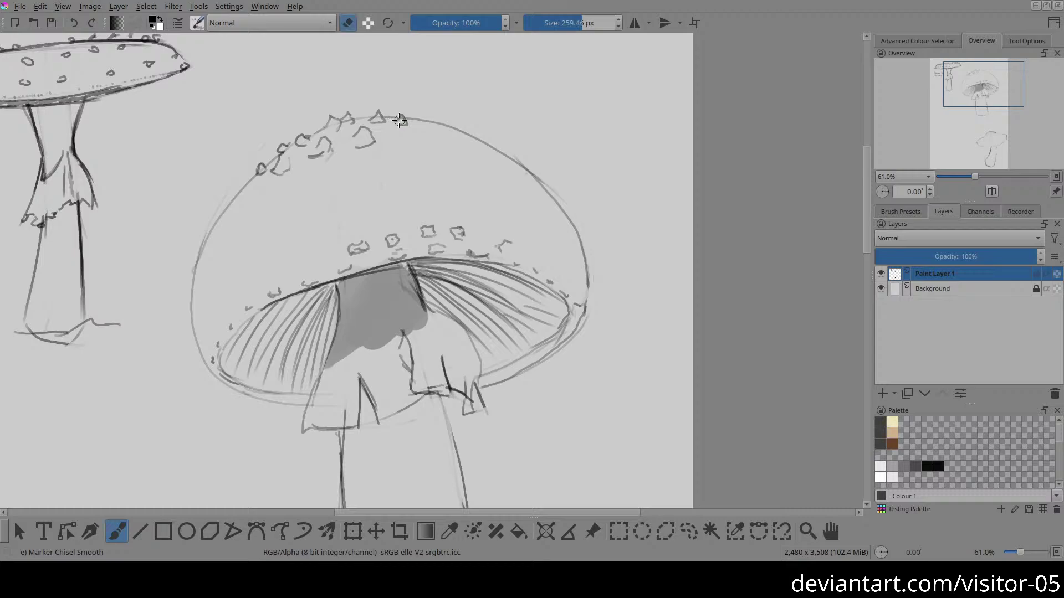
pyautogui.press(']')
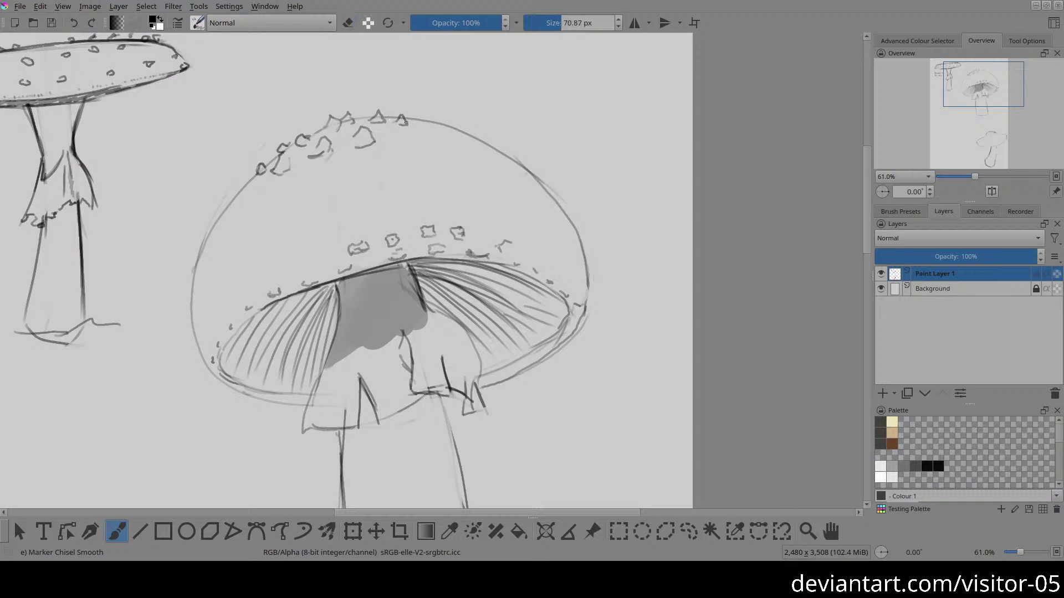
pyautogui.press('[')
pyautogui.press('e')
pyautogui.press('[')
pyautogui.press('[')
pyautogui.press('e')
pyautogui.press('e')
pyautogui.press('e')
pyautogui.moveTo(450, 128); pyautogui.dragTo(466, 134)
# Step: Draw three irregular warts on the right half of the cap's face, above the band of small warts
pyautogui.moveTo(445, 185); pyautogui.dragTo(456, 186)
pyautogui.press('e')
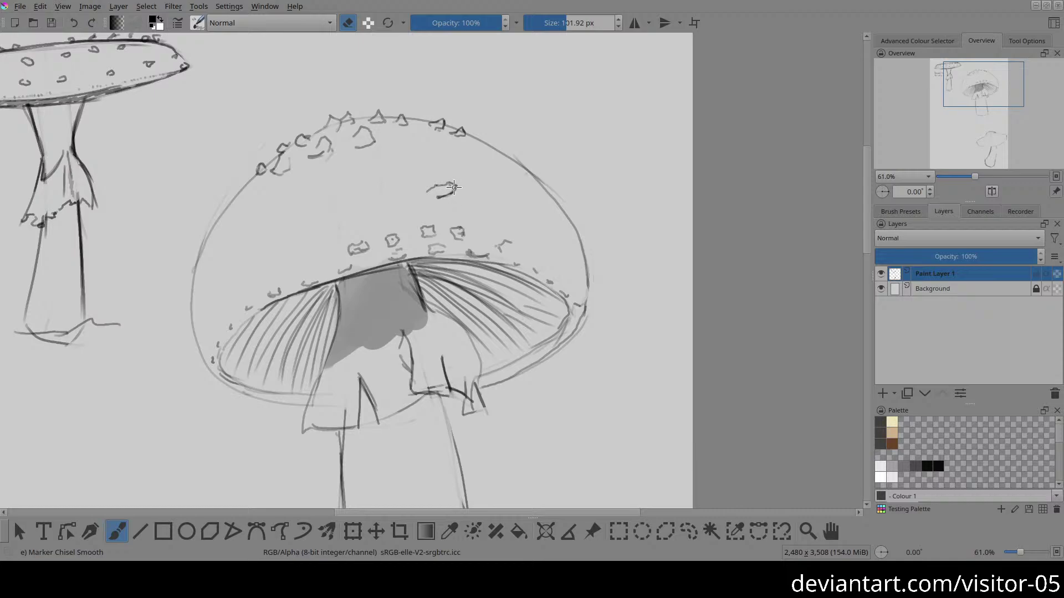
pyautogui.press('e')
pyautogui.press('e')
pyautogui.press('e')
pyautogui.moveTo(483, 192)
pyautogui.mouseDown()
pyautogui.moveTo(496, 198)
pyautogui.moveTo(485, 204)
pyautogui.mouseUp()
pyautogui.moveTo(484, 206); pyautogui.dragTo(483, 190)
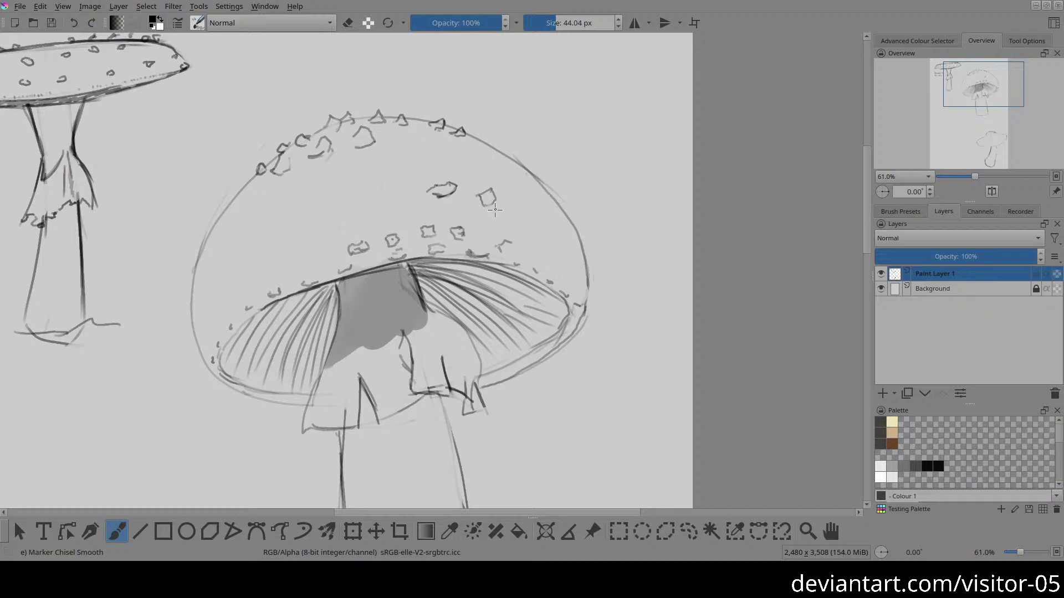
pyautogui.moveTo(501, 248)
pyautogui.mouseDown()
pyautogui.moveTo(536, 227)
pyautogui.moveTo(535, 245)
pyautogui.moveTo(522, 242)
pyautogui.moveTo(542, 227)
pyautogui.moveTo(530, 241)
pyautogui.mouseUp()
pyautogui.press('2')
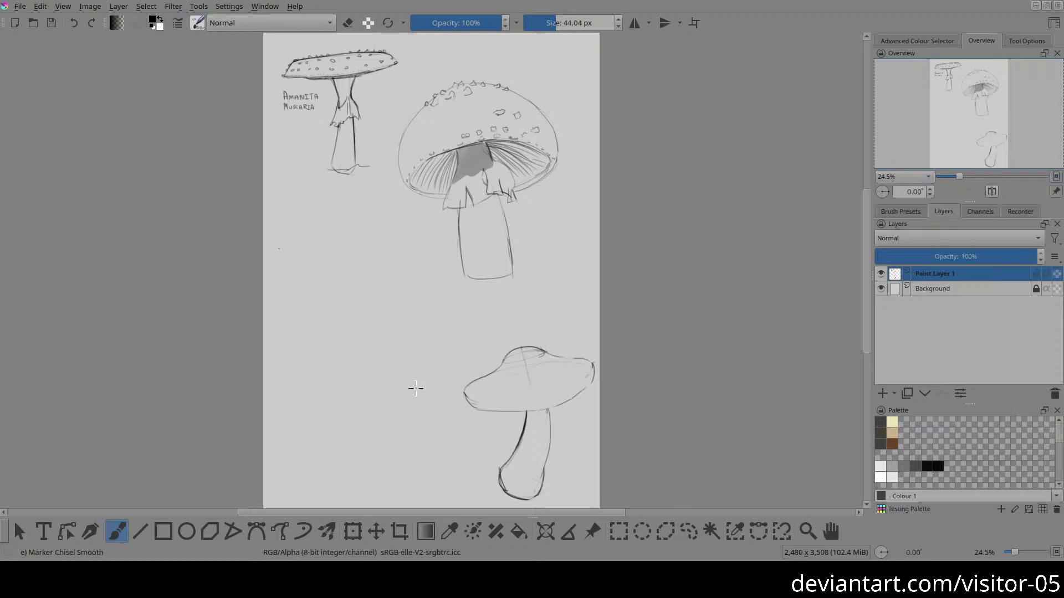
# Step: Erase the rim and stem lines showing through the skirt's left flap and retrace the flap's lower edge
pyautogui.moveTo(439, 357)
pyautogui.mouseDown()
pyautogui.moveTo(440, 264)
pyautogui.moveTo(396, 367)
pyautogui.moveTo(379, 290)
pyautogui.moveTo(362, 361)
pyautogui.moveTo(334, 357)
pyautogui.mouseUp()
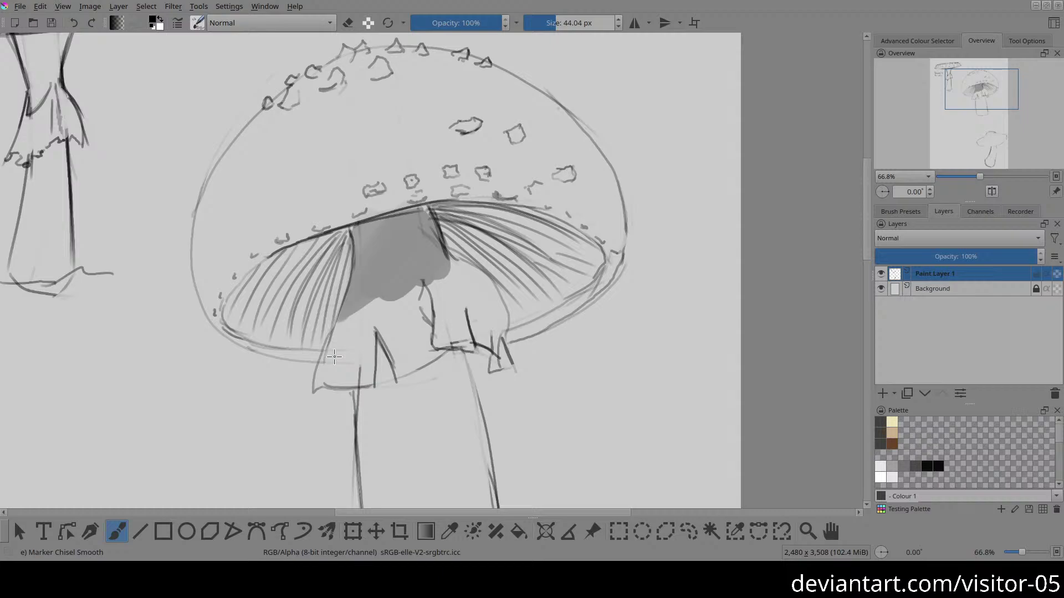
pyautogui.press('e')
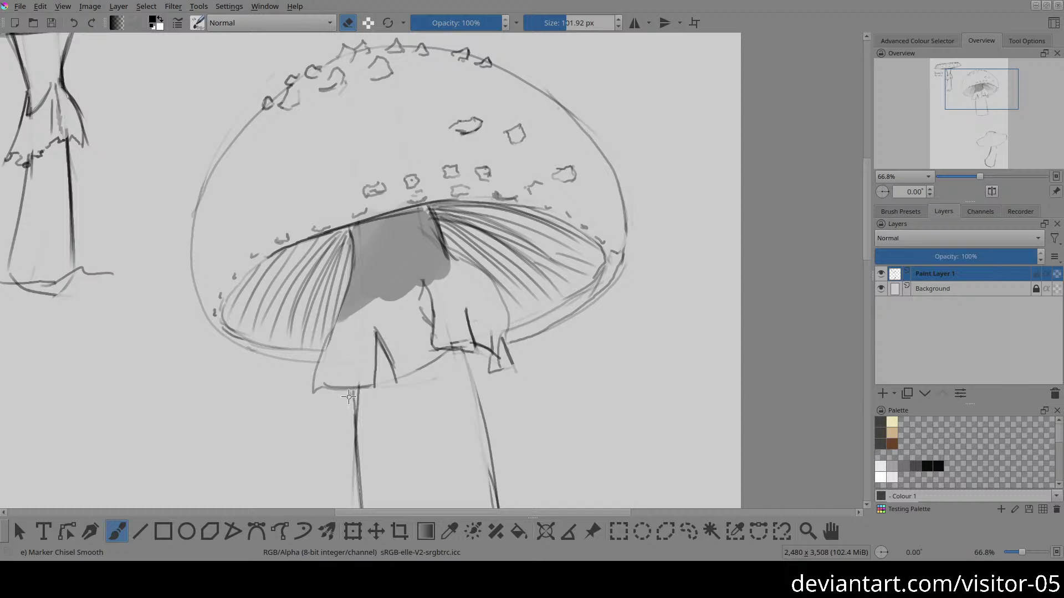
pyautogui.press('e')
pyautogui.moveTo(359, 387); pyautogui.dragTo(352, 385)
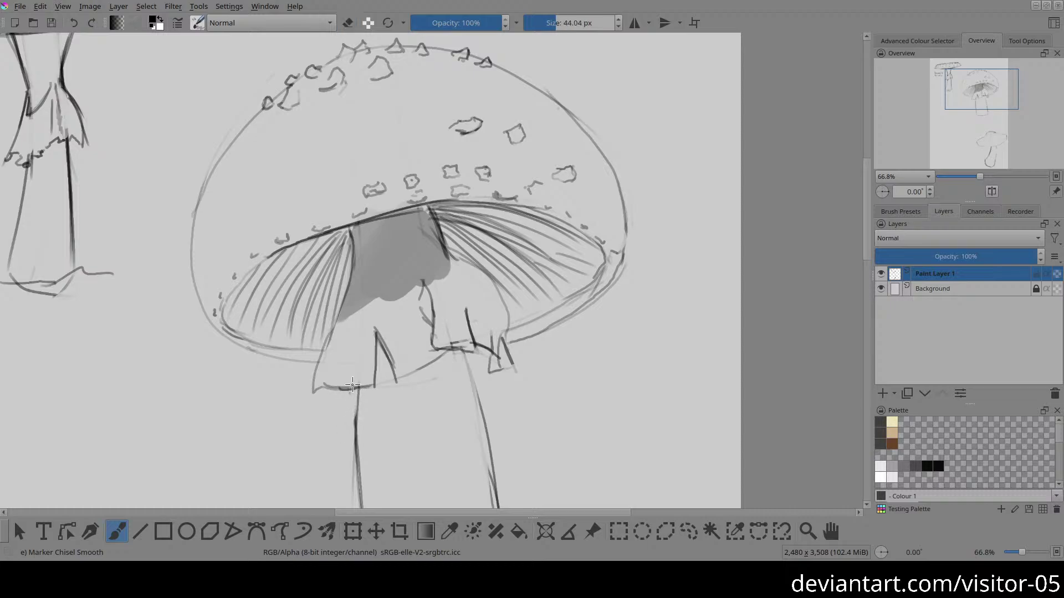
pyautogui.press('2')
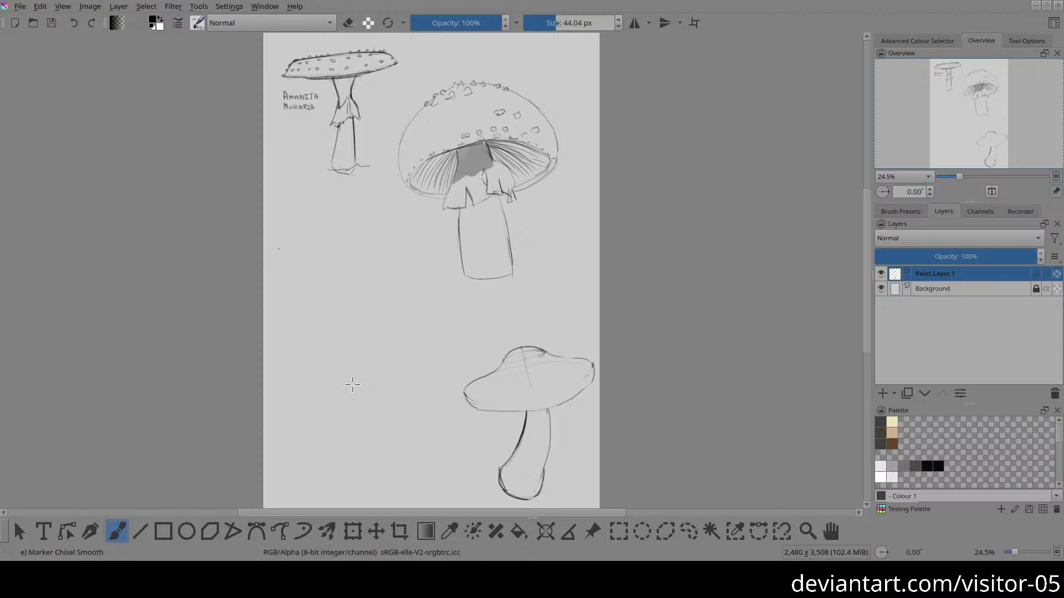
# Step: Erase stray lines beside the cap's right outline and draw warts at its right edge, redoing the misplaced one
pyautogui.scroll(5, 591, 294)
pyautogui.moveTo(513, 173); pyautogui.dragTo(429, 277)
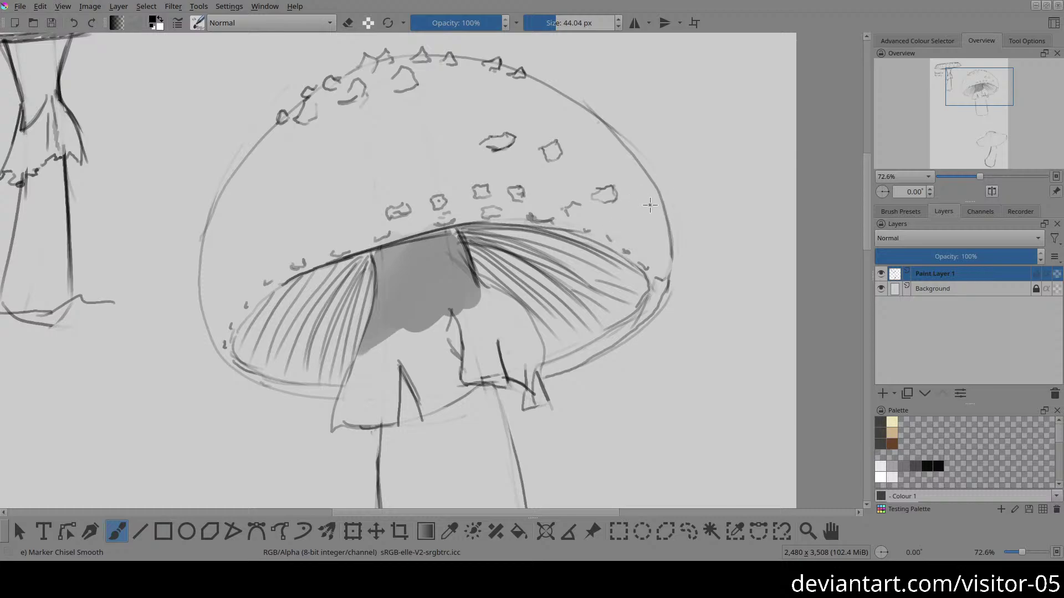
pyautogui.press('e')
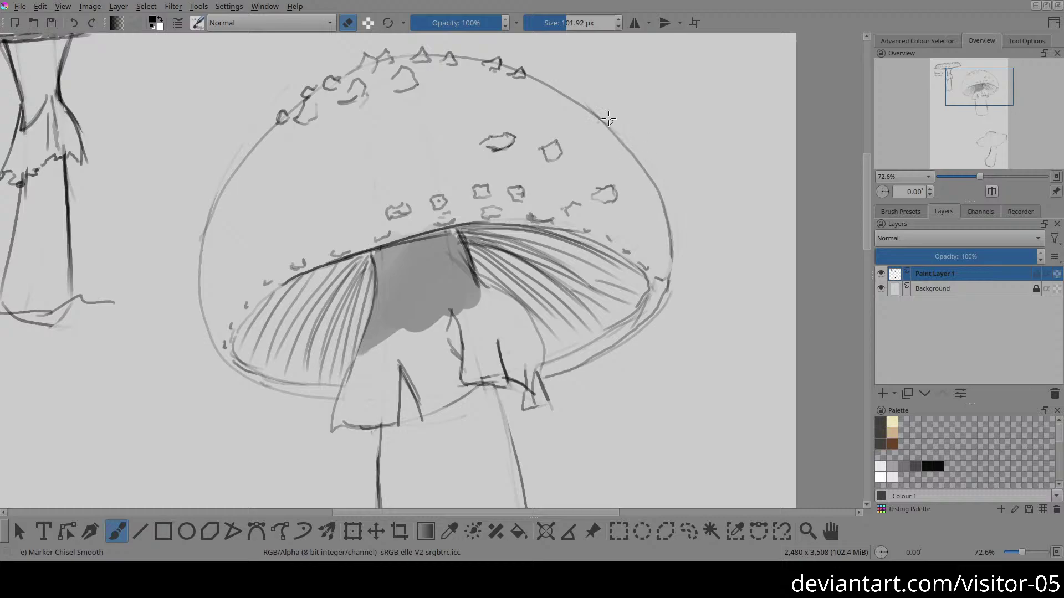
pyautogui.press('e')
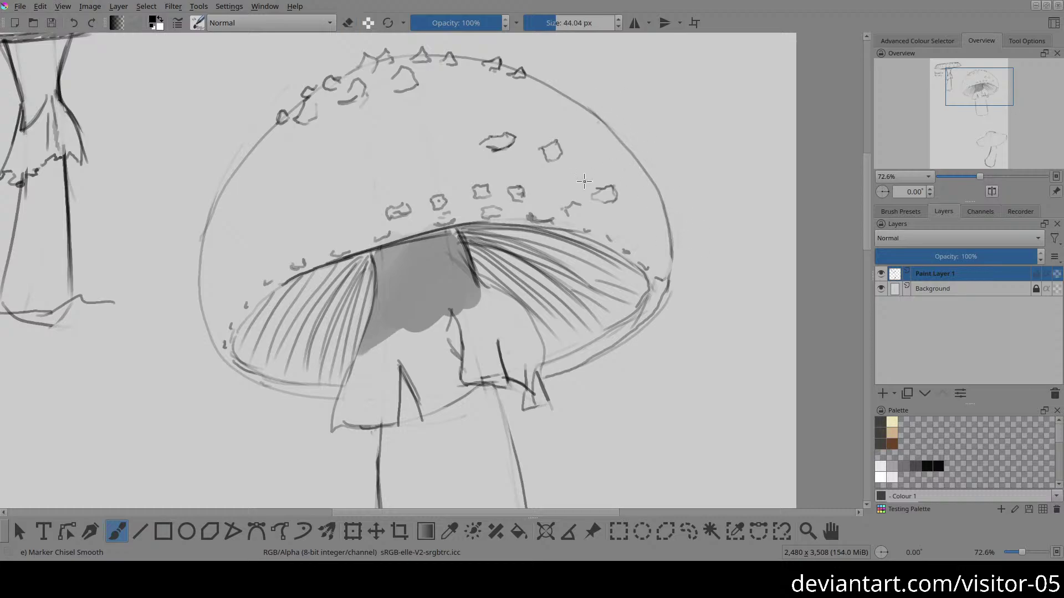
pyautogui.moveTo(660, 201)
pyautogui.mouseDown()
pyautogui.moveTo(677, 229)
pyautogui.moveTo(658, 205)
pyautogui.moveTo(671, 232)
pyautogui.moveTo(650, 224)
pyautogui.mouseUp()
pyautogui.hotkey('ctrl', 'z')
pyautogui.moveTo(651, 209)
pyautogui.mouseDown()
pyautogui.moveTo(655, 227)
pyautogui.moveTo(662, 215)
pyautogui.mouseUp()
pyautogui.press('2')
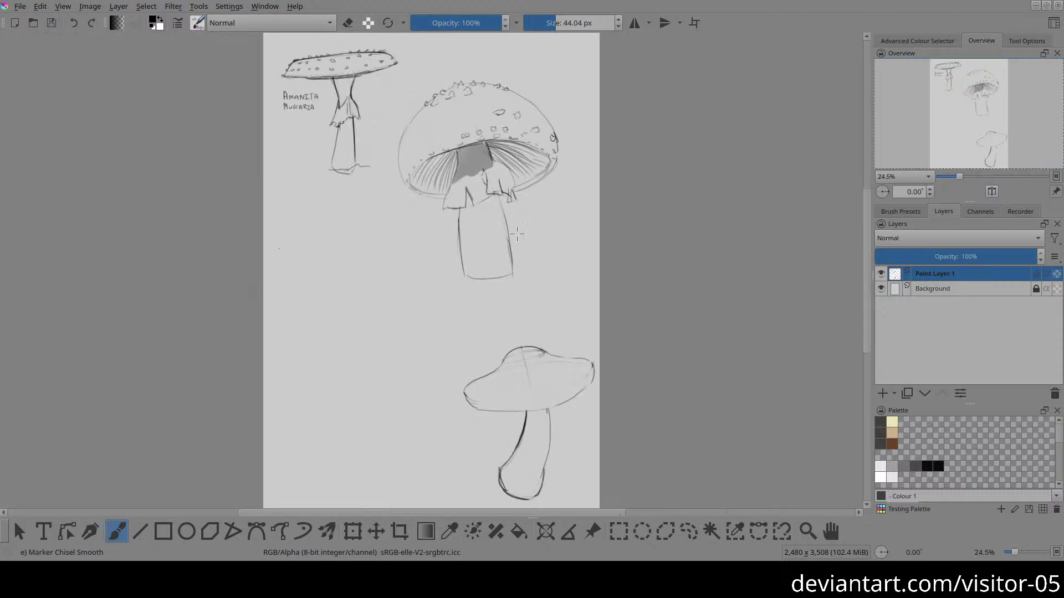
# Step: Draw two more warts on the cap's upper right outline, between the peak and the right edge
pyautogui.scroll(3, 518, 226)
pyautogui.moveTo(447, 173); pyautogui.dragTo(523, 421)
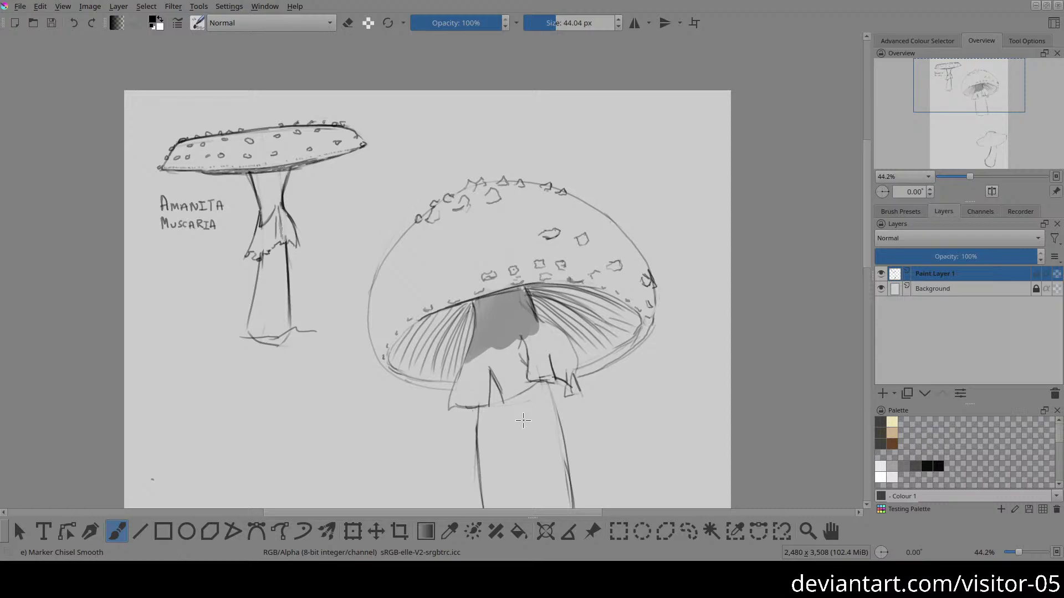
pyautogui.scroll(3, 620, 310)
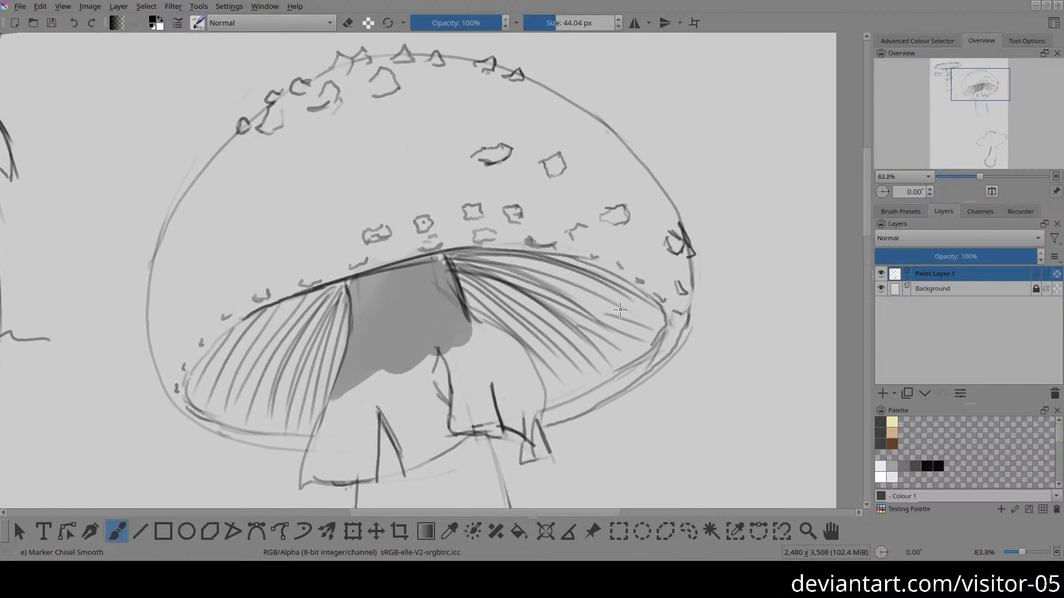
pyautogui.moveTo(551, 109)
pyautogui.mouseDown()
pyautogui.moveTo(448, 151)
pyautogui.moveTo(453, 130)
pyautogui.mouseUp()
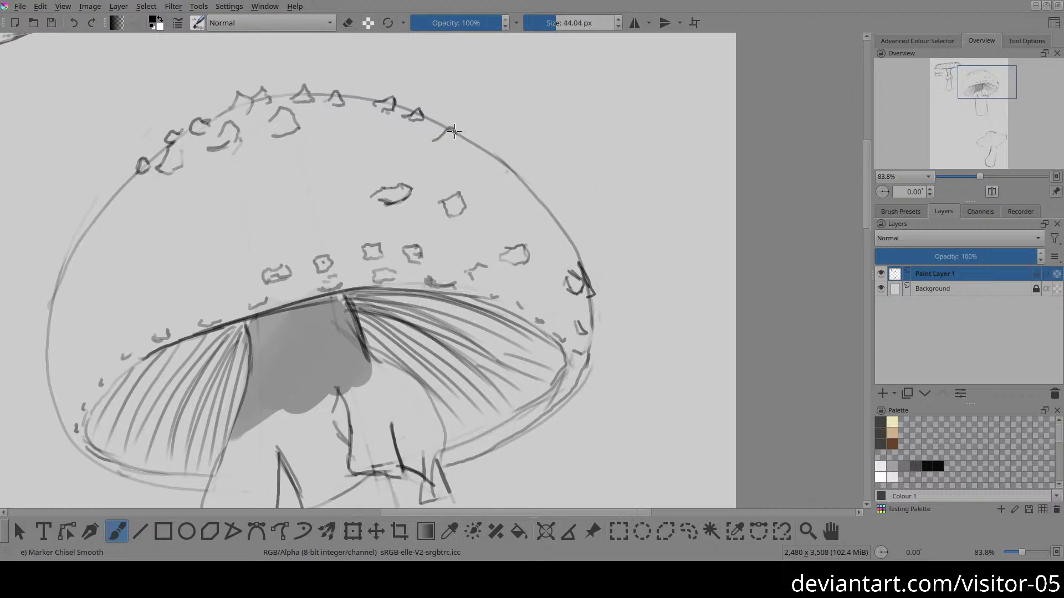
pyautogui.moveTo(453, 131); pyautogui.dragTo(456, 143)
pyautogui.press('e')
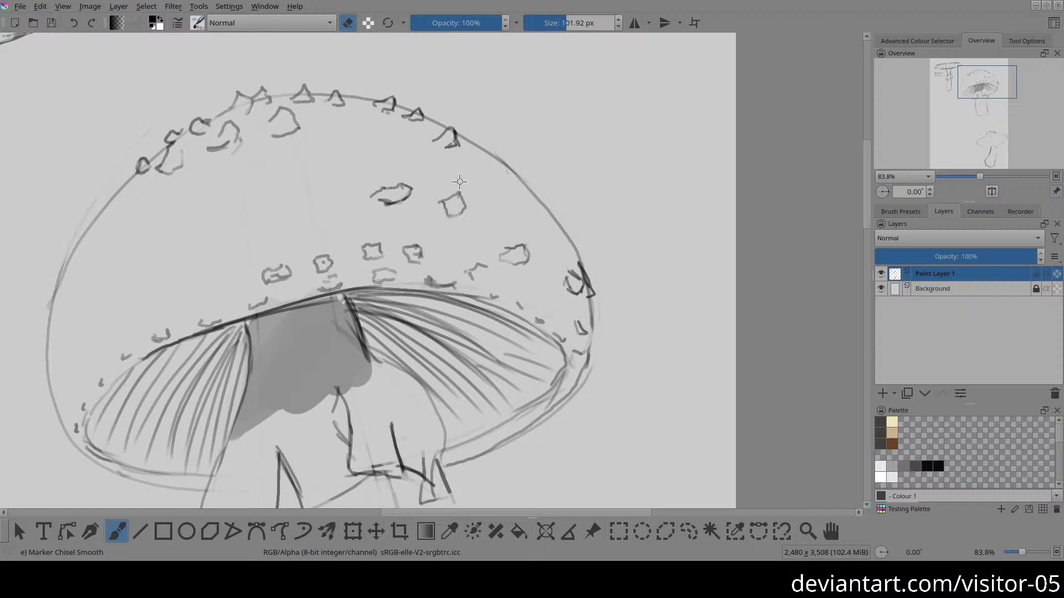
pyautogui.press('e')
pyautogui.moveTo(475, 154); pyautogui.dragTo(497, 161)
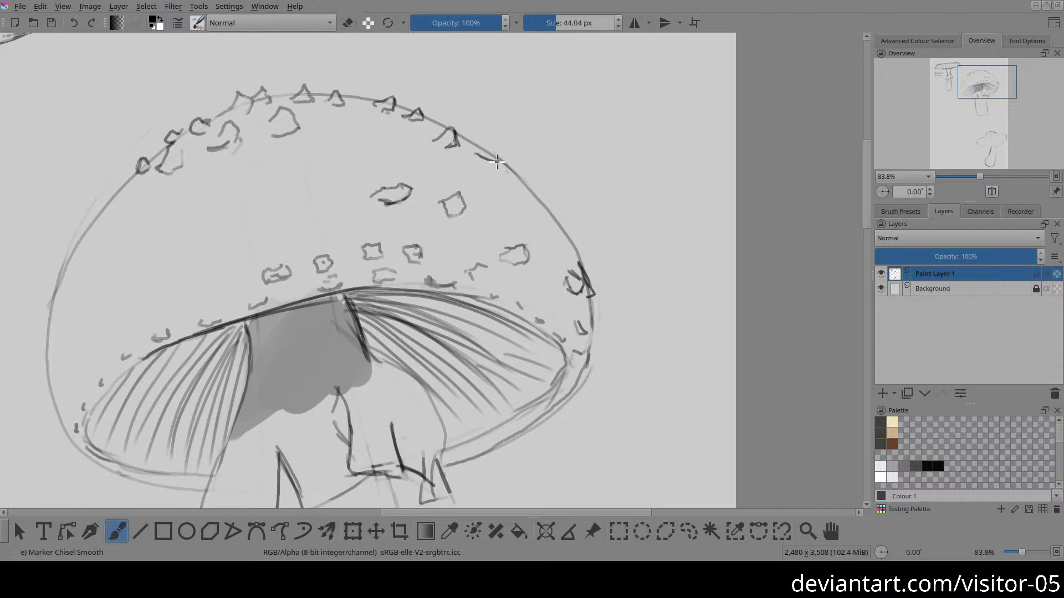
pyautogui.press('2')
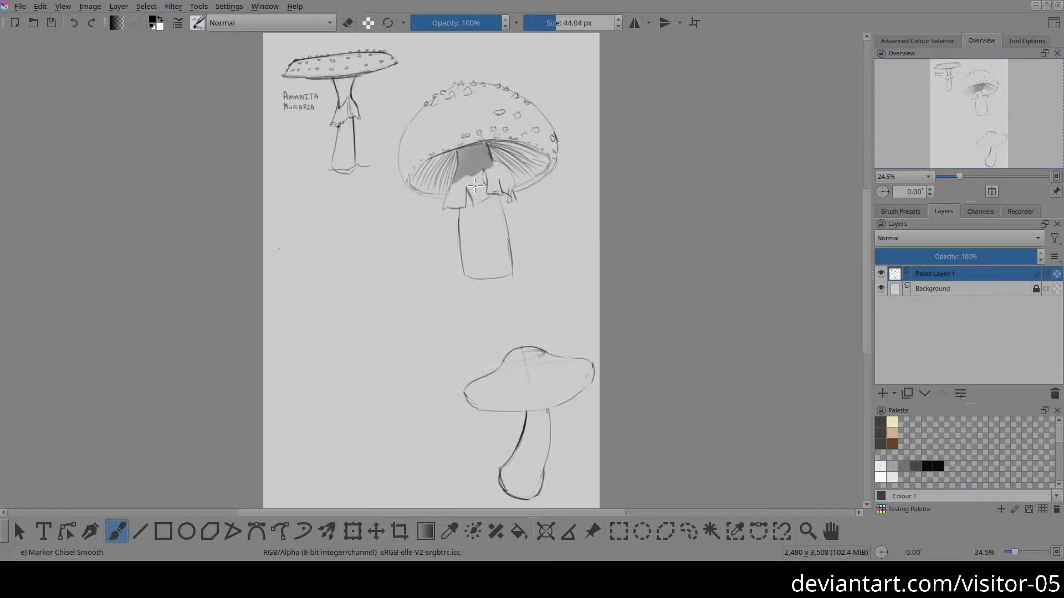
# Step: Fill the narrow tear in the skirt below the grey stem area with solid dark colour
pyautogui.moveTo(475, 186); pyautogui.dragTo(425, 307)
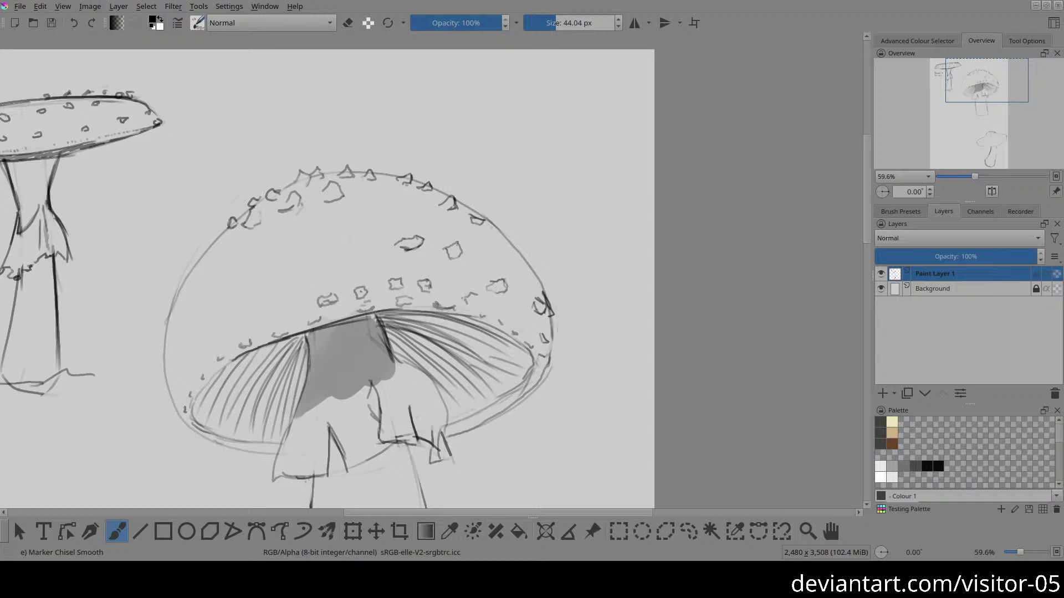
pyautogui.moveTo(660, 124); pyautogui.dragTo(639, 178)
pyautogui.moveTo(318, 254); pyautogui.dragTo(294, 175)
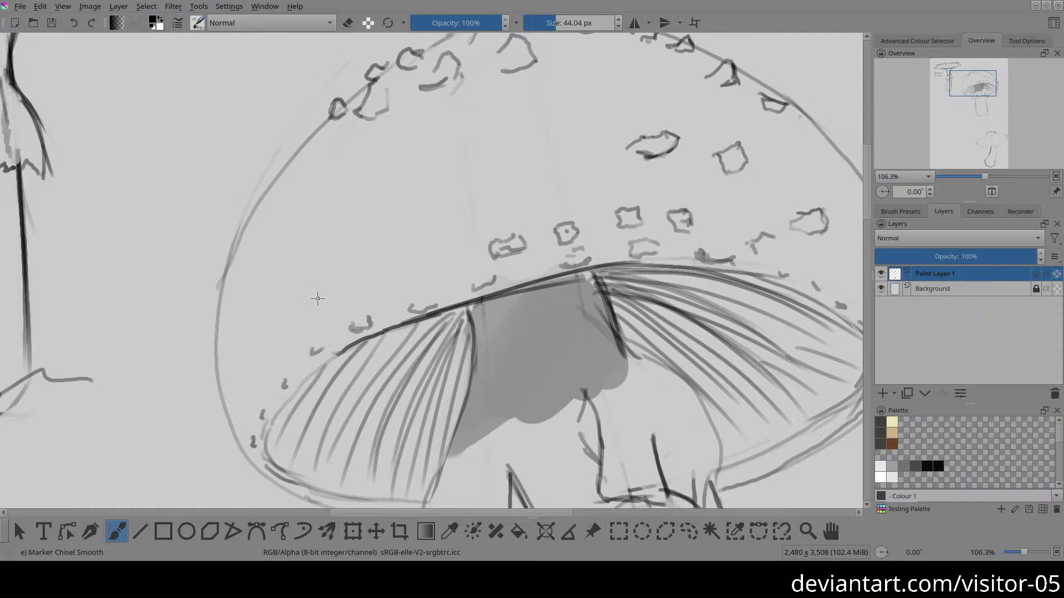
pyautogui.moveTo(311, 299); pyautogui.dragTo(339, 258)
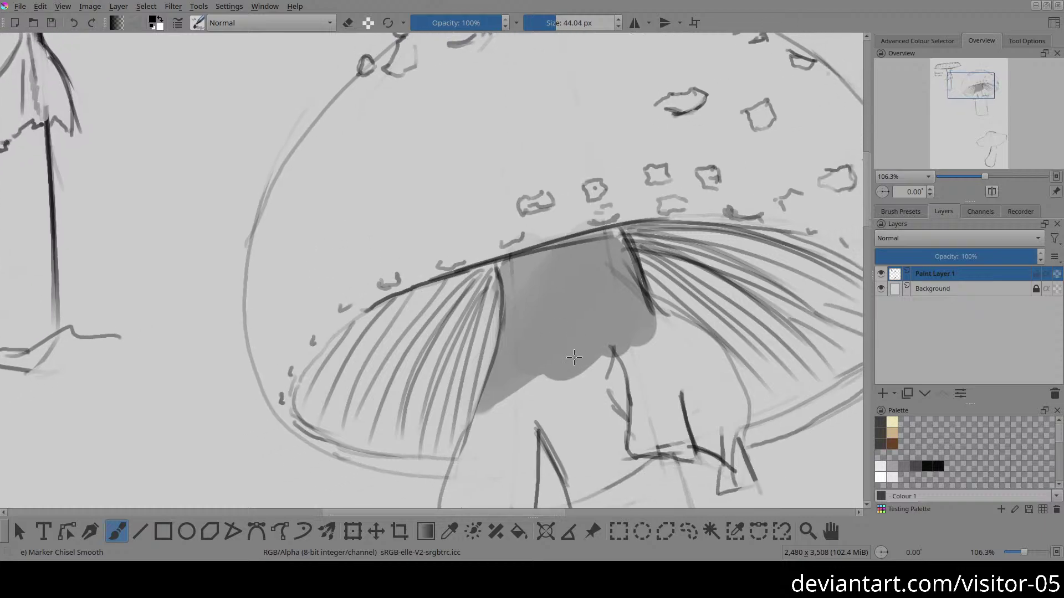
pyautogui.moveTo(610, 370)
pyautogui.mouseDown()
pyautogui.moveTo(614, 399)
pyautogui.moveTo(628, 386)
pyautogui.moveTo(618, 359)
pyautogui.moveTo(623, 412)
pyautogui.moveTo(613, 356)
pyautogui.moveTo(607, 386)
pyautogui.mouseUp()
pyautogui.moveTo(610, 389)
pyautogui.mouseDown()
pyautogui.moveTo(611, 363)
pyautogui.moveTo(622, 403)
pyautogui.moveTo(615, 383)
pyautogui.moveTo(619, 390)
pyautogui.mouseUp()
# Step: Scatter small warts over the cap's left side, from above the left gills to the left outline, and undo the last one
pyautogui.moveTo(460, 264); pyautogui.dragTo(512, 308)
pyautogui.moveTo(355, 288); pyautogui.dragTo(339, 308)
pyautogui.moveTo(464, 285); pyautogui.dragTo(466, 284)
pyautogui.moveTo(411, 305)
pyautogui.mouseDown()
pyautogui.moveTo(410, 319)
pyautogui.moveTo(343, 348)
pyautogui.moveTo(357, 348)
pyautogui.mouseUp()
pyautogui.moveTo(329, 383); pyautogui.dragTo(309, 412)
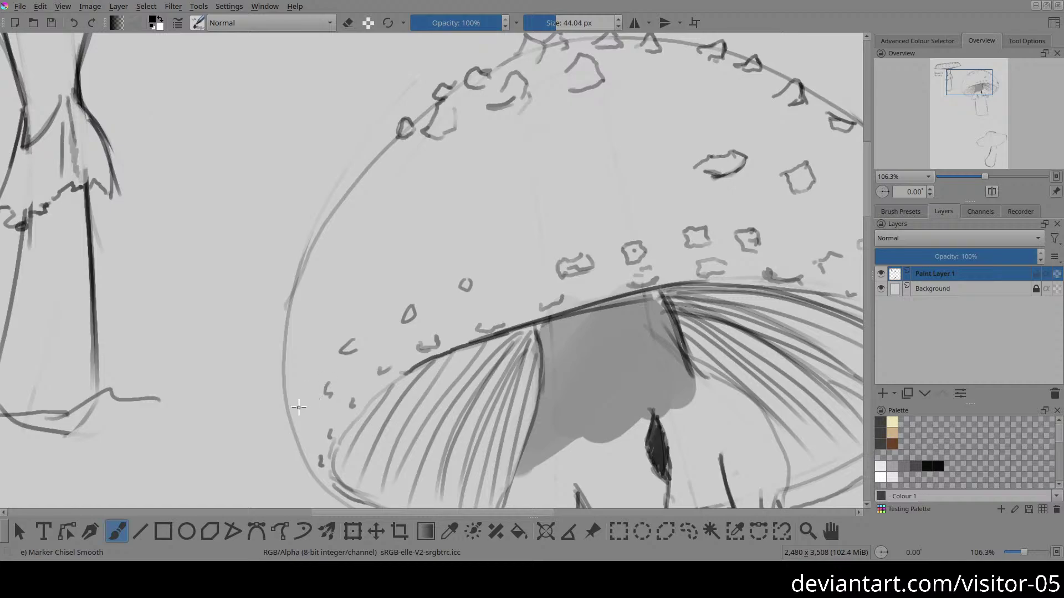
pyautogui.moveTo(294, 347); pyautogui.dragTo(303, 350)
pyautogui.moveTo(299, 297); pyautogui.dragTo(307, 303)
pyautogui.moveTo(353, 264); pyautogui.dragTo(364, 261)
pyautogui.hotkey('ctrl', 'z')
pyautogui.press('2')
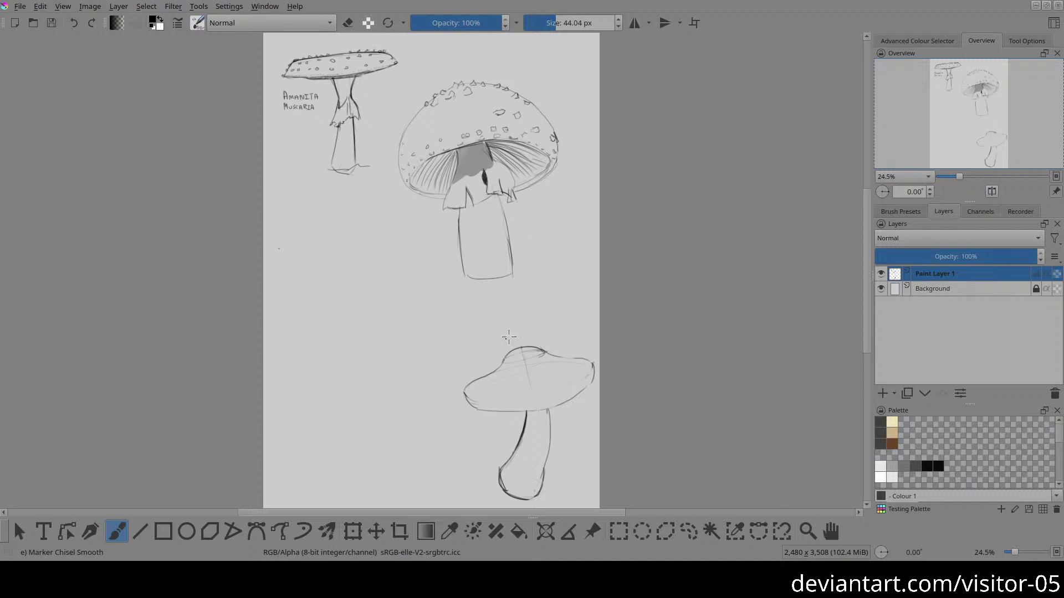
# Step: Erase the stray sketch line inside the right outline of the round-capped mushroom's stem
pyautogui.scroll(5, 502, 254)
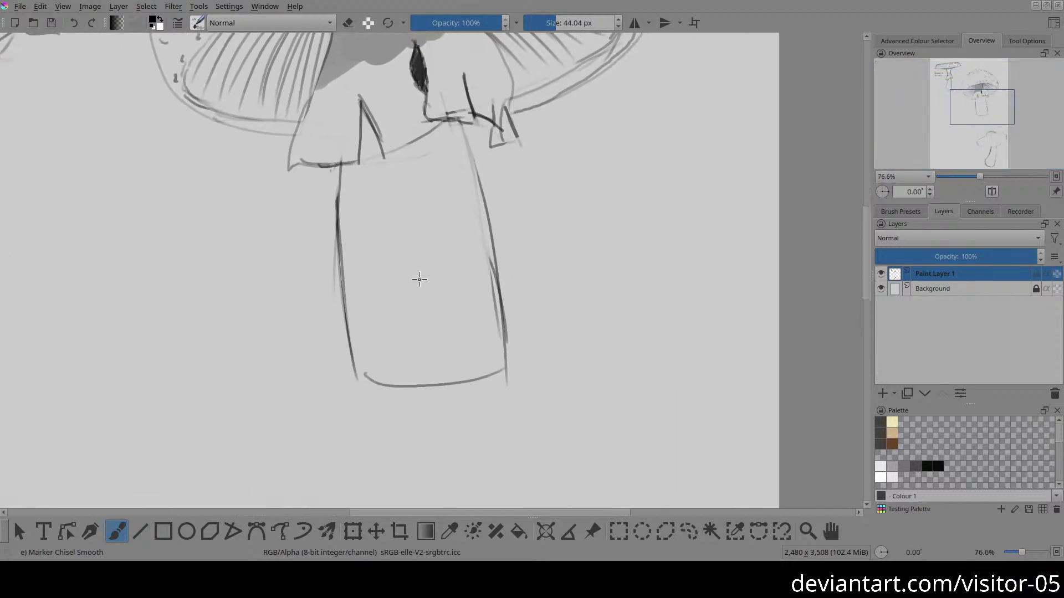
pyautogui.press('e')
pyautogui.moveTo(492, 278)
pyautogui.mouseDown()
pyautogui.moveTo(501, 341)
pyautogui.moveTo(479, 302)
pyautogui.mouseUp()
pyautogui.press('e')
# Step: Draw a row of three small warts across the middle of the round cap, left of the existing ones
pyautogui.scroll(-13, 480, 372)
pyautogui.press('2')
pyautogui.moveTo(457, 178); pyautogui.dragTo(352, 304)
pyautogui.moveTo(446, 269); pyautogui.dragTo(419, 251)
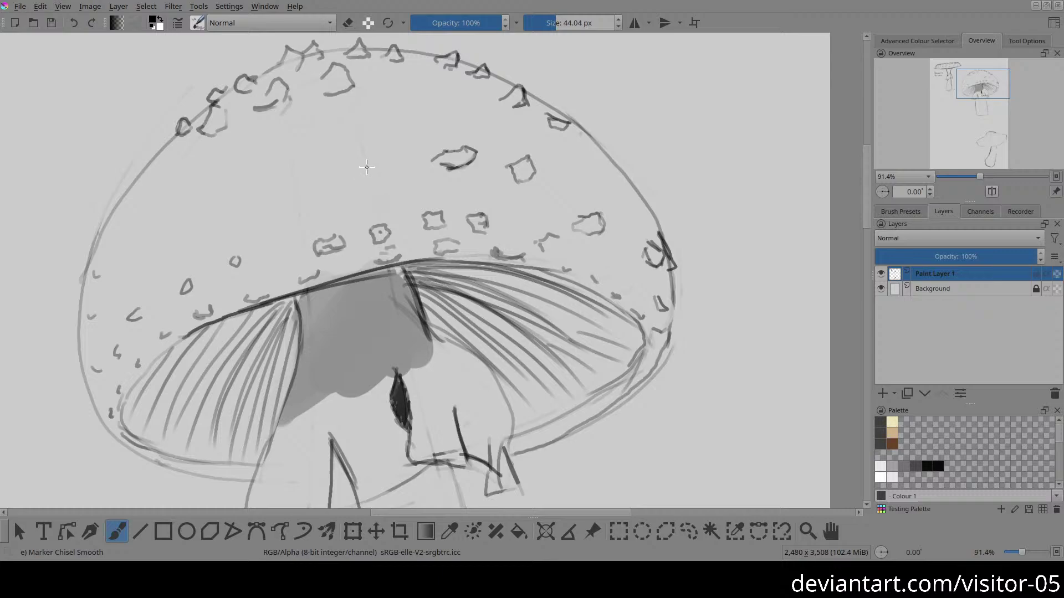
pyautogui.moveTo(349, 175)
pyautogui.mouseDown()
pyautogui.moveTo(363, 180)
pyautogui.moveTo(350, 166)
pyautogui.mouseUp()
pyautogui.press('e')
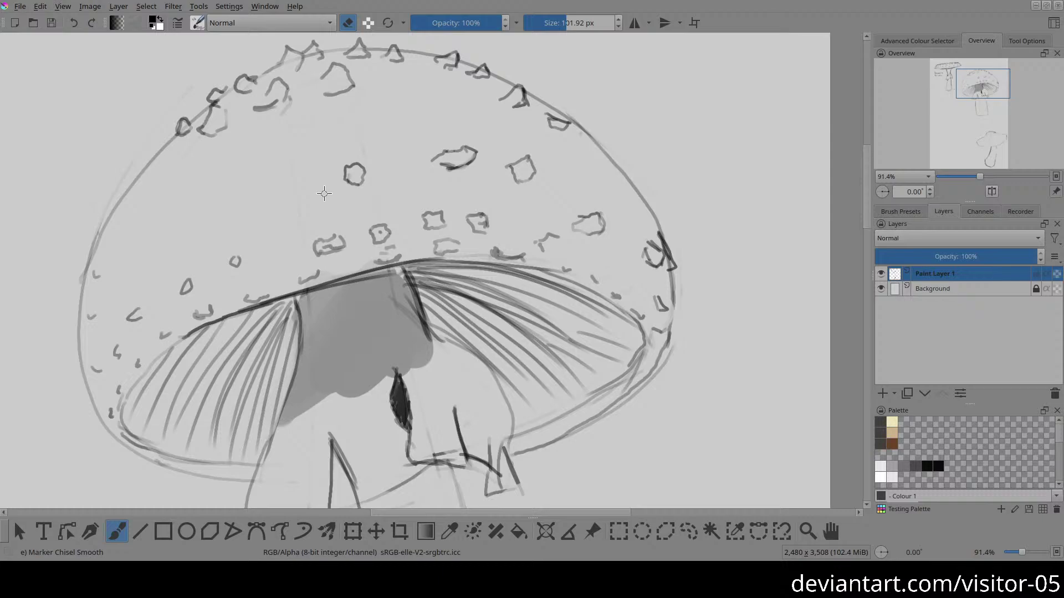
pyautogui.press('e')
pyautogui.moveTo(319, 185)
pyautogui.mouseDown()
pyautogui.moveTo(297, 188)
pyautogui.moveTo(315, 183)
pyautogui.moveTo(298, 188)
pyautogui.moveTo(290, 174)
pyautogui.moveTo(312, 169)
pyautogui.moveTo(317, 184)
pyautogui.mouseUp()
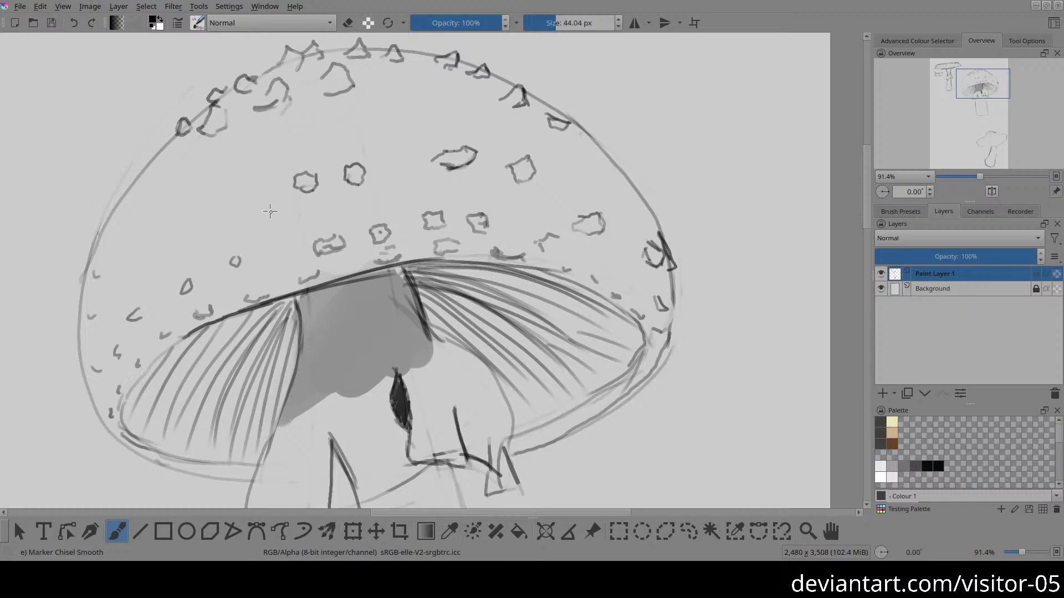
pyautogui.moveTo(257, 195)
pyautogui.mouseDown()
pyautogui.moveTo(266, 200)
pyautogui.moveTo(254, 190)
pyautogui.moveTo(254, 203)
pyautogui.mouseUp()
# Step: Draw two irregular warts on the cap's upper left side, just inside the outline
pyautogui.moveTo(200, 160)
pyautogui.mouseDown()
pyautogui.moveTo(212, 172)
pyautogui.moveTo(223, 160)
pyautogui.mouseUp()
pyautogui.moveTo(166, 180)
pyautogui.mouseDown()
pyautogui.moveTo(180, 194)
pyautogui.moveTo(188, 180)
pyautogui.moveTo(175, 175)
pyautogui.moveTo(168, 189)
pyautogui.moveTo(181, 200)
pyautogui.moveTo(175, 180)
pyautogui.mouseUp()
pyautogui.press('e')
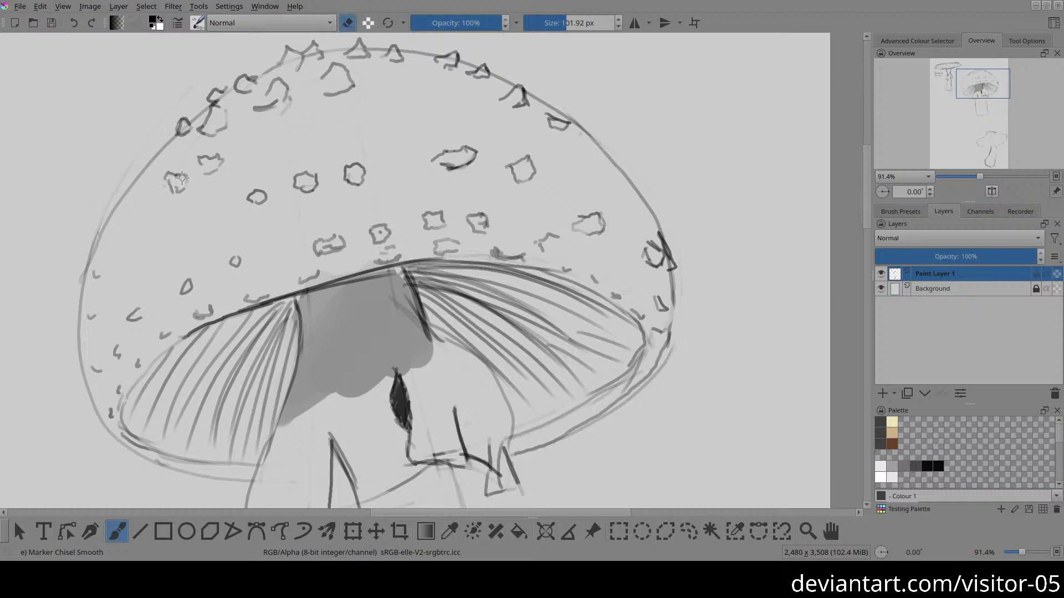
pyautogui.press('e')
pyautogui.moveTo(178, 195); pyautogui.dragTo(183, 187)
# Step: Draw two warts on the cap's left outline and a small mark just inside it
pyautogui.moveTo(144, 193); pyautogui.dragTo(104, 224)
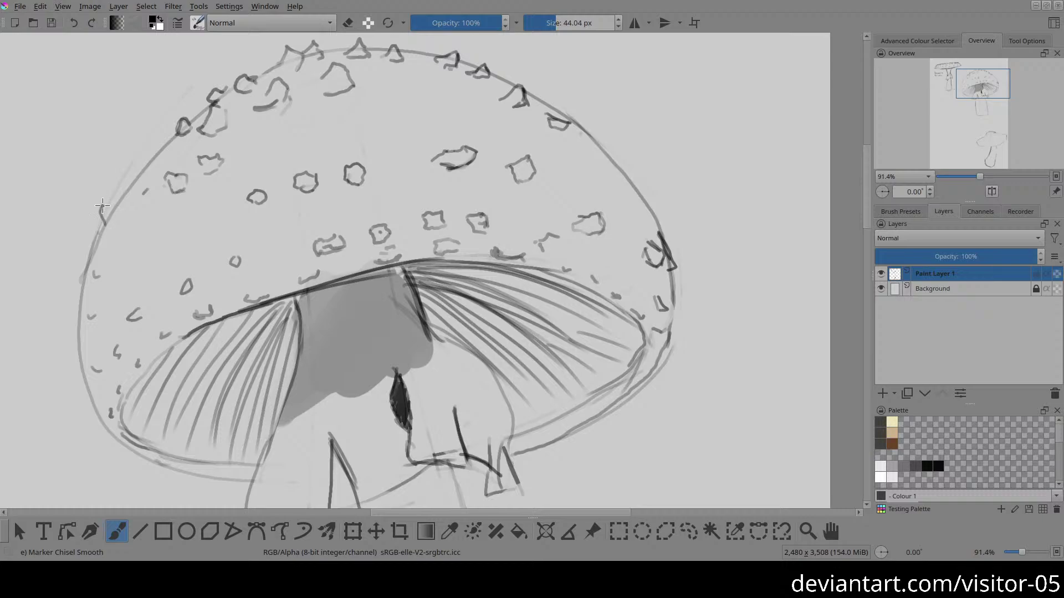
pyautogui.press('e')
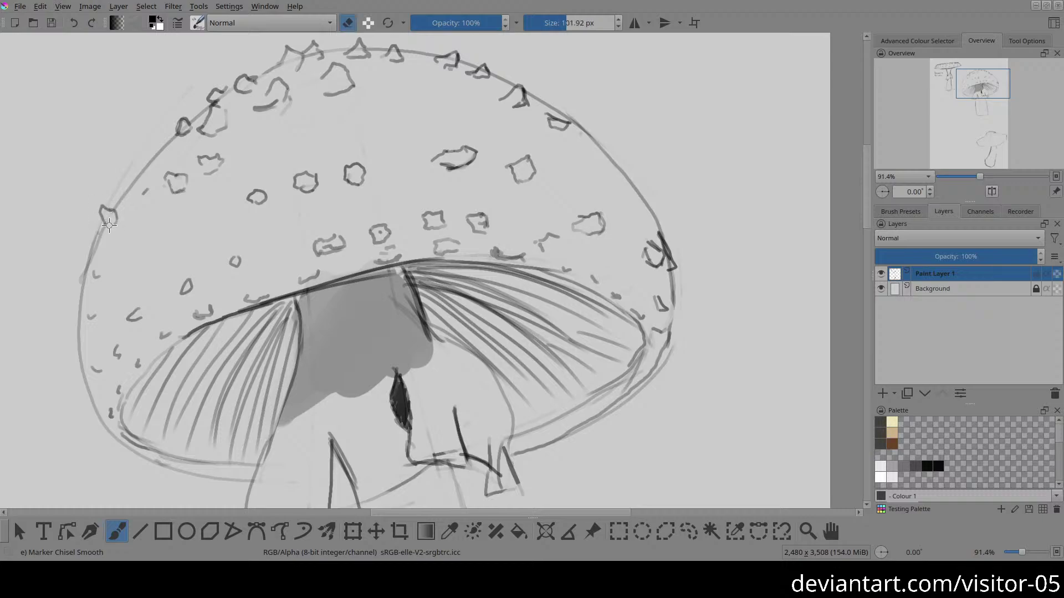
pyautogui.press('e')
pyautogui.moveTo(130, 186)
pyautogui.mouseDown()
pyautogui.moveTo(135, 177)
pyautogui.moveTo(123, 184)
pyautogui.moveTo(136, 194)
pyautogui.moveTo(139, 166)
pyautogui.moveTo(150, 169)
pyautogui.moveTo(142, 183)
pyautogui.mouseUp()
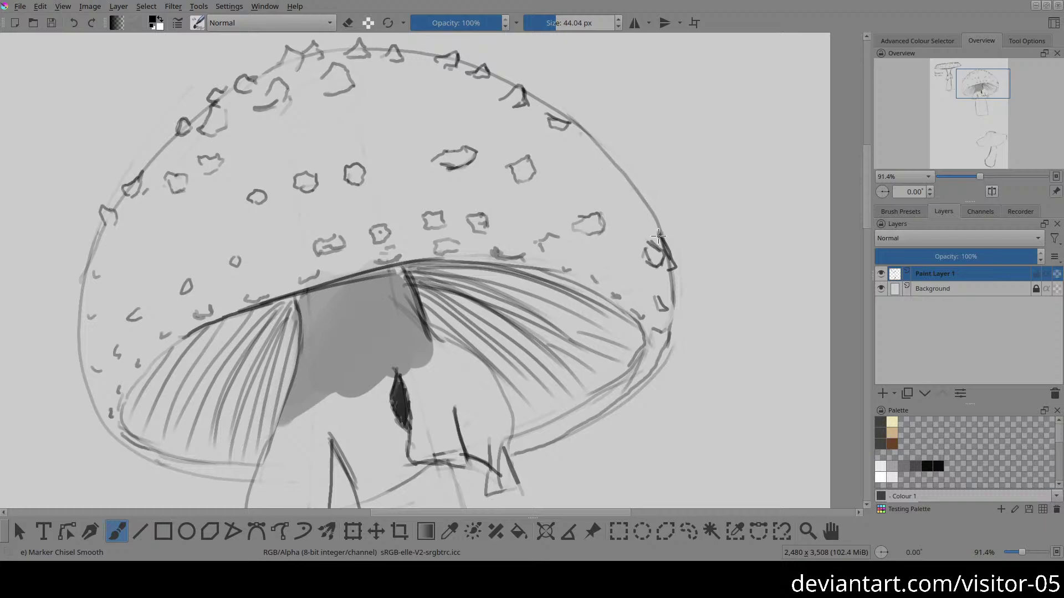
# Step: Add two warts on the cap's right outline, above the dark wart at the right edge
pyautogui.moveTo(645, 205)
pyautogui.mouseDown()
pyautogui.moveTo(668, 210)
pyautogui.moveTo(653, 221)
pyautogui.mouseUp()
pyautogui.press('e')
pyautogui.press('e')
pyautogui.press('2')
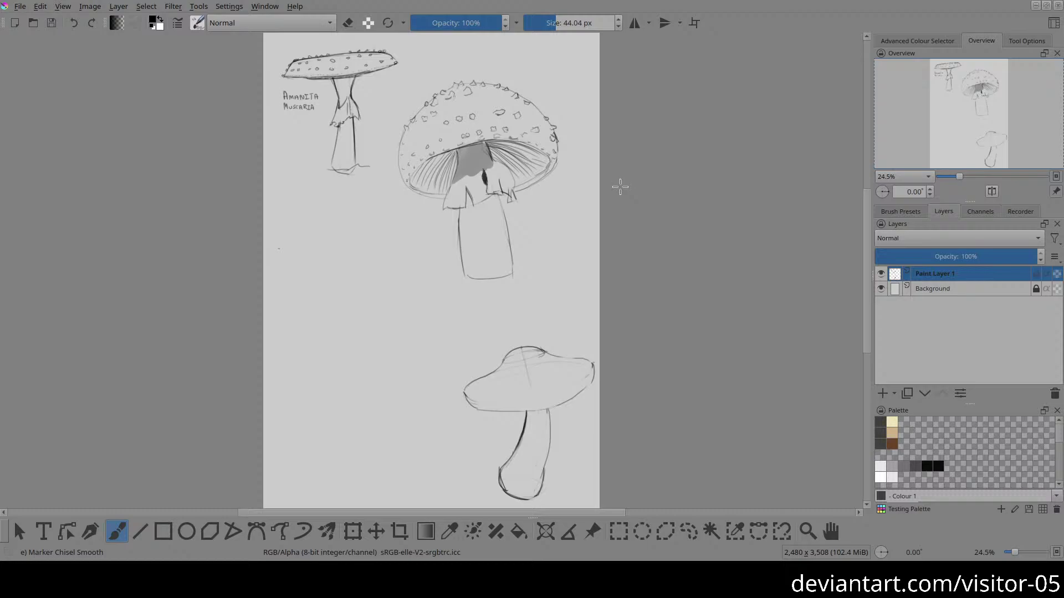
pyautogui.scroll(5, 577, 160)
pyautogui.press('e')
pyautogui.press('e')
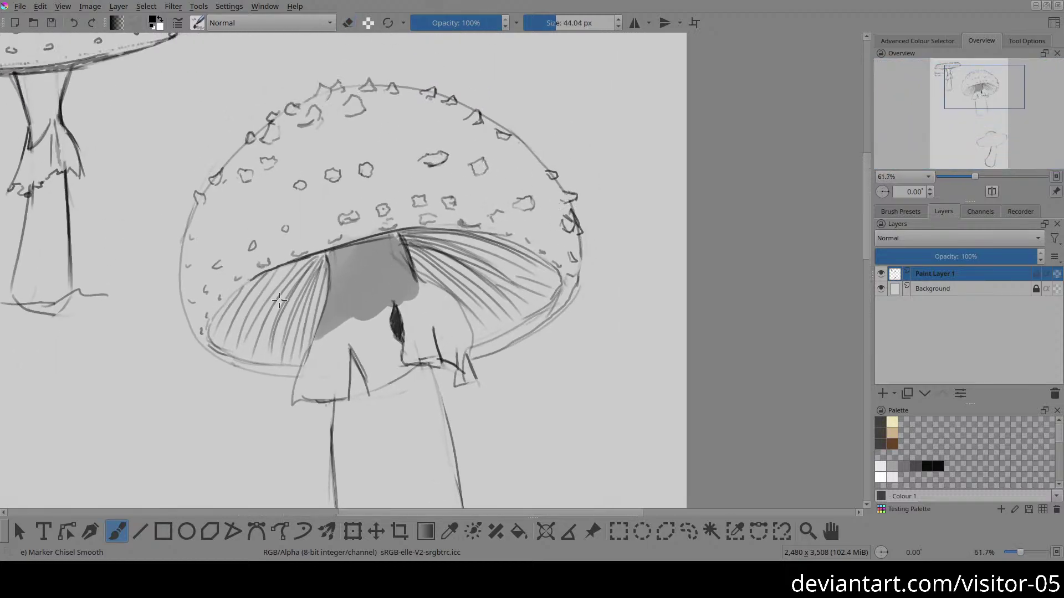
# Step: Scatter more small warts over the cap's left side between the middle row and the gills, undoing one misplaced stroke
pyautogui.press('2')
pyautogui.scroll(7, 488, 167)
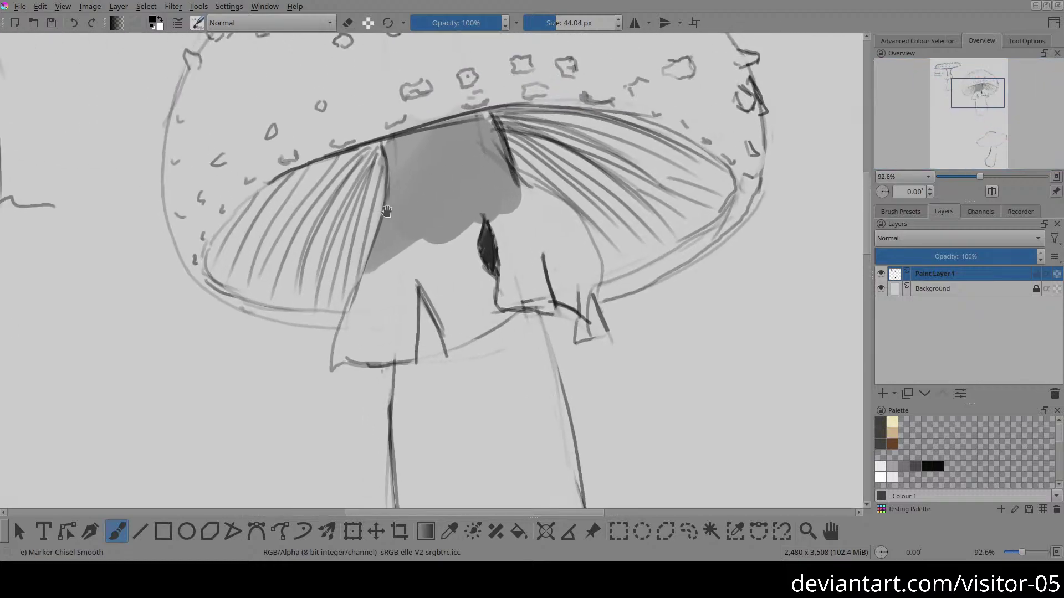
pyautogui.moveTo(345, 152); pyautogui.dragTo(388, 279)
pyautogui.moveTo(386, 228); pyautogui.dragTo(380, 241)
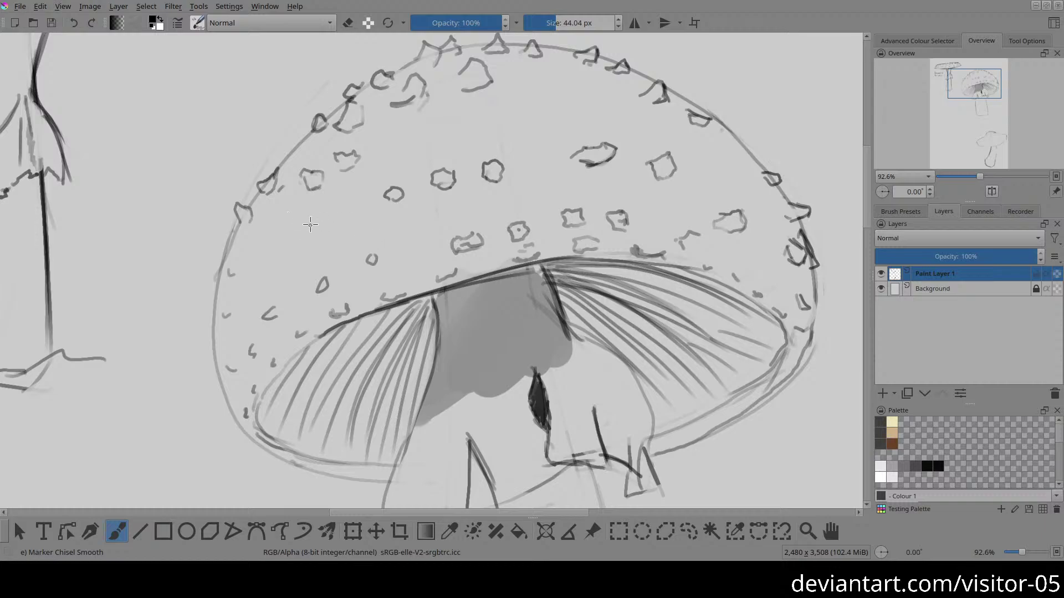
pyautogui.moveTo(355, 203)
pyautogui.mouseDown()
pyautogui.moveTo(364, 209)
pyautogui.moveTo(332, 215)
pyautogui.mouseUp()
pyautogui.press('e')
pyautogui.press('e')
pyautogui.moveTo(230, 294)
pyautogui.mouseDown()
pyautogui.moveTo(461, 165)
pyautogui.moveTo(521, 149)
pyautogui.mouseUp()
pyautogui.hotkey('ctrl', 'z')
pyautogui.press('e')
pyautogui.moveTo(320, 216)
pyautogui.mouseDown()
pyautogui.moveTo(319, 235)
pyautogui.moveTo(327, 220)
pyautogui.moveTo(315, 221)
pyautogui.mouseUp()
pyautogui.press('e')
pyautogui.moveTo(278, 248)
pyautogui.mouseDown()
pyautogui.moveTo(291, 250)
pyautogui.moveTo(289, 232)
pyautogui.moveTo(254, 265)
pyautogui.mouseUp()
pyautogui.scroll(-3, 283, 261)
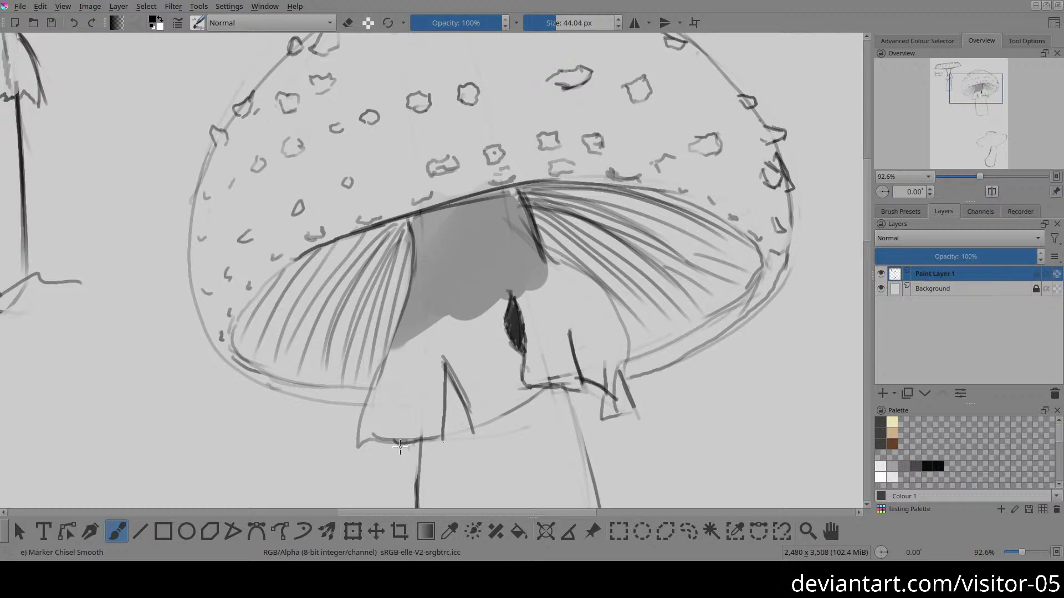
# Step: Switch to Firefox and examine the full-size Amanita muscaria photo, enlarging the skirt and its torn yellow hem
pyautogui.press('e')
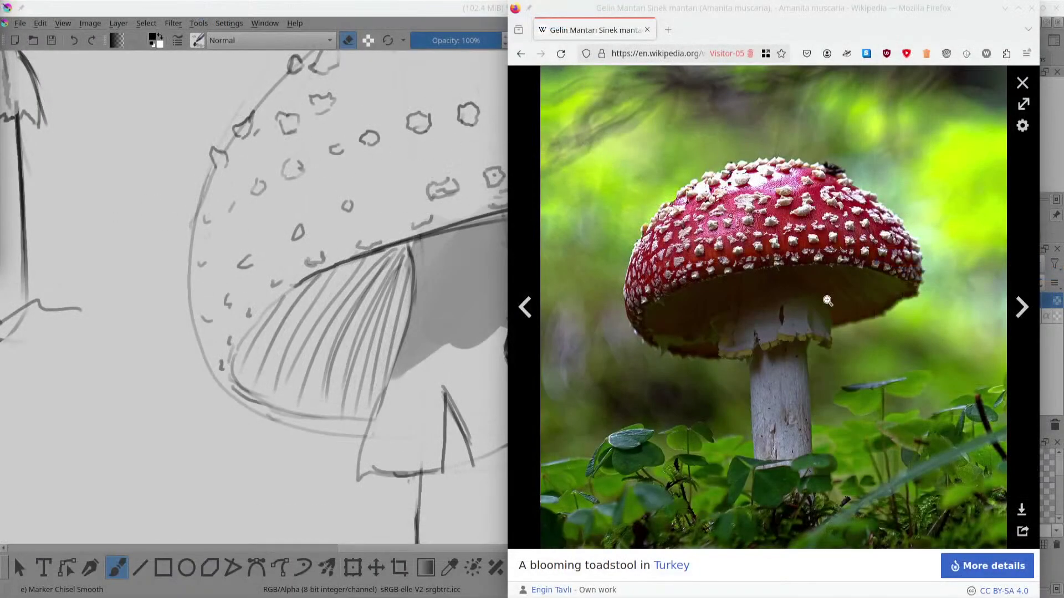
pyautogui.click(783, 312)
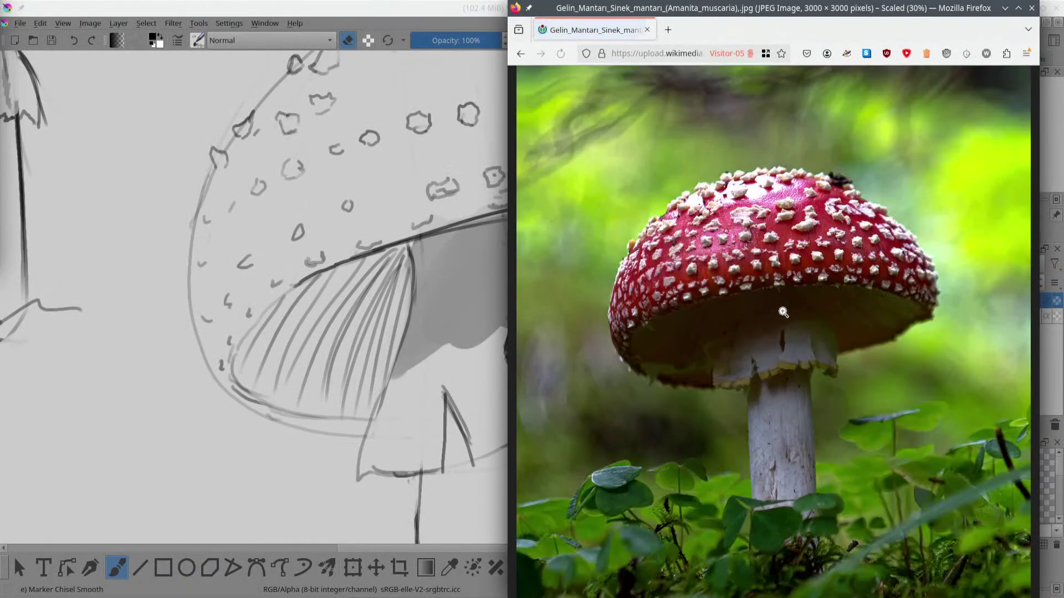
pyautogui.click(777, 339)
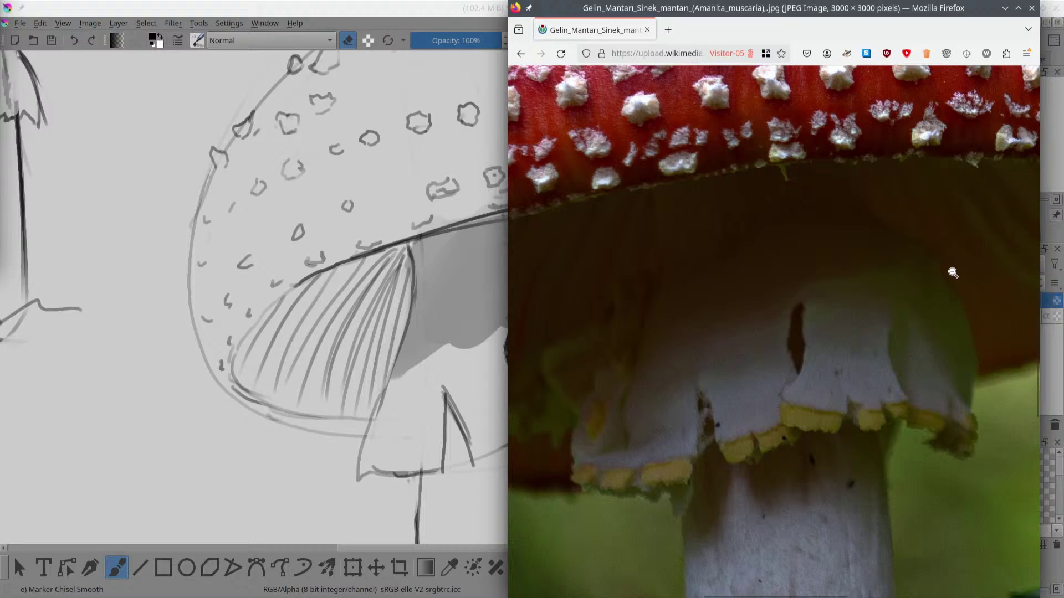
pyautogui.click(869, 351)
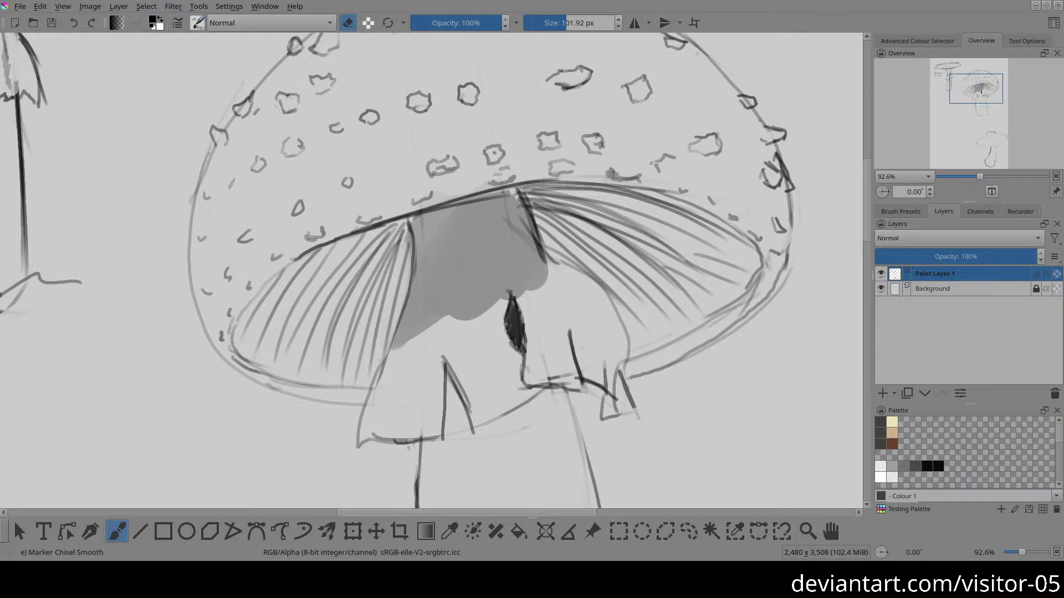
# Step: Erase the skirt's pointed lower left corner and draw thick, separate hem pieces along its left edge
pyautogui.scroll(-5, 468, 366)
pyautogui.press('e')
pyautogui.press('e')
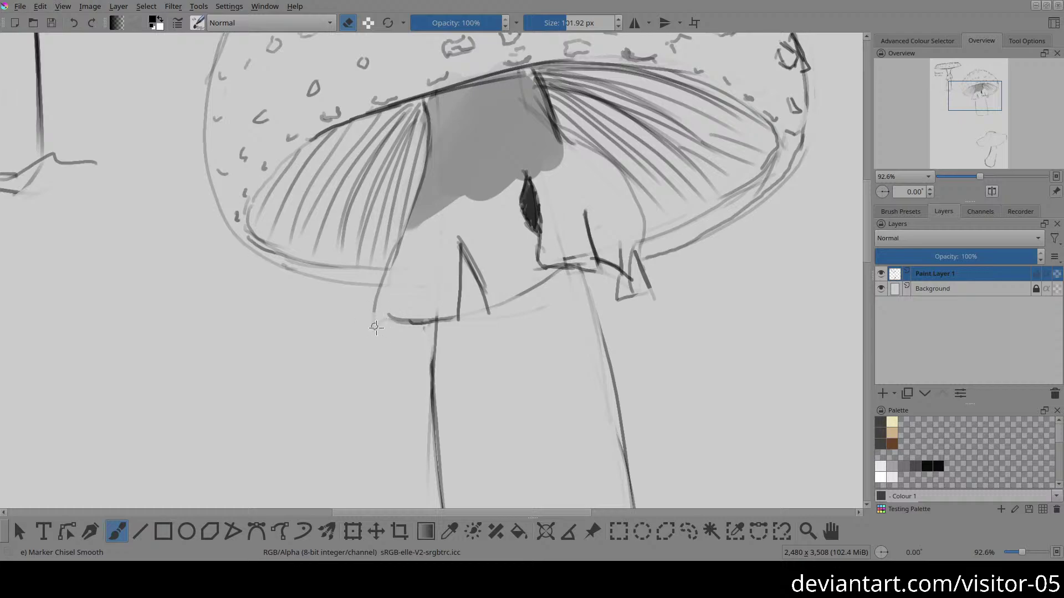
pyautogui.press('e')
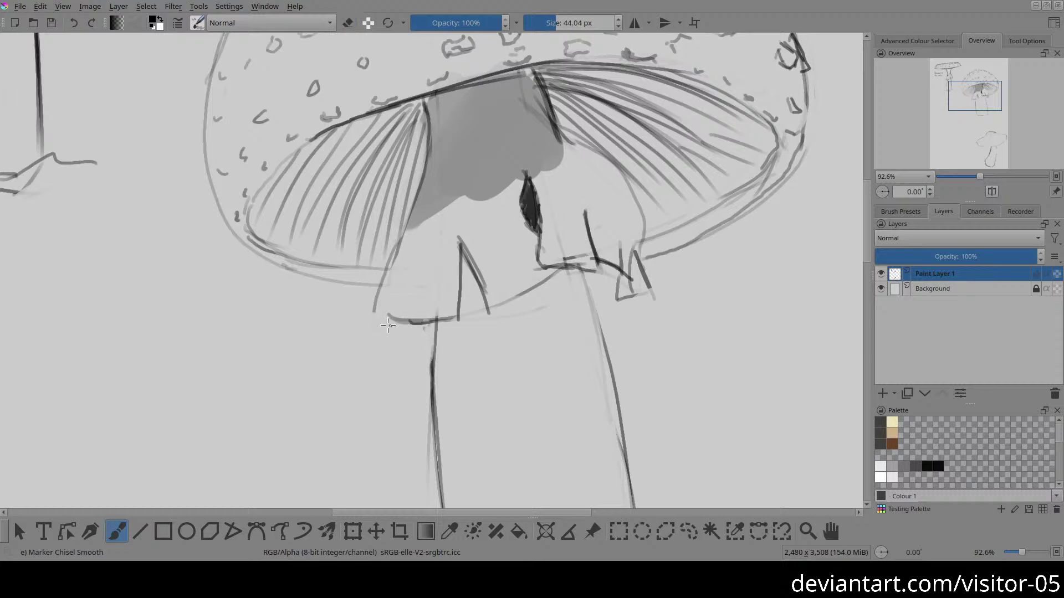
pyautogui.moveTo(372, 312); pyautogui.dragTo(398, 323)
pyautogui.moveTo(400, 331)
pyautogui.mouseDown()
pyautogui.moveTo(388, 333)
pyautogui.moveTo(424, 324)
pyautogui.mouseUp()
pyautogui.press('e')
pyautogui.press('e')
pyautogui.moveTo(424, 330); pyautogui.dragTo(425, 322)
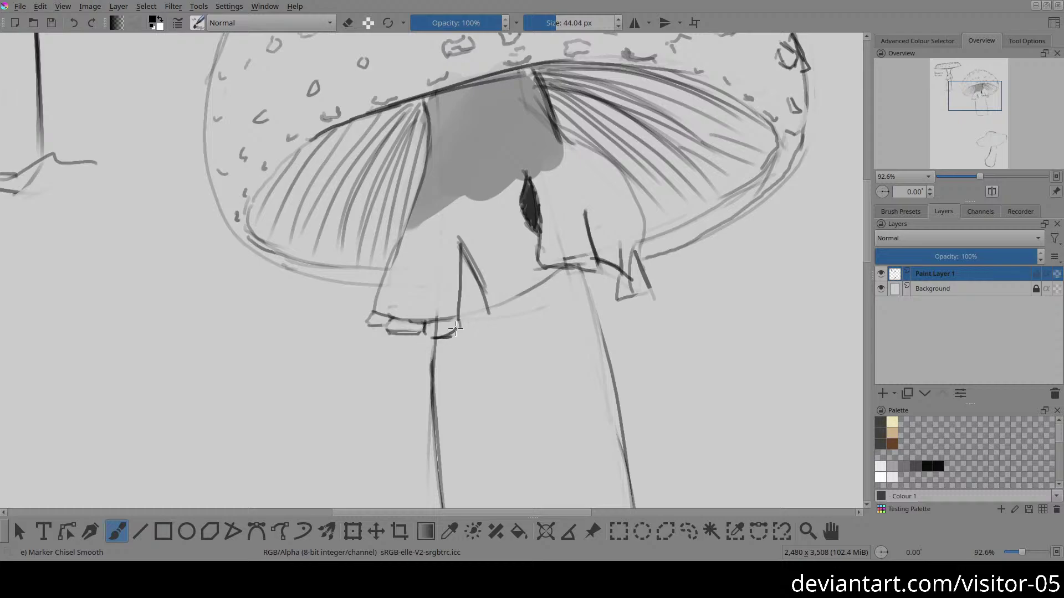
# Step: Erase the stem line overlapping the hem and close the thick hem piece beside the triangular tear
pyautogui.press('e')
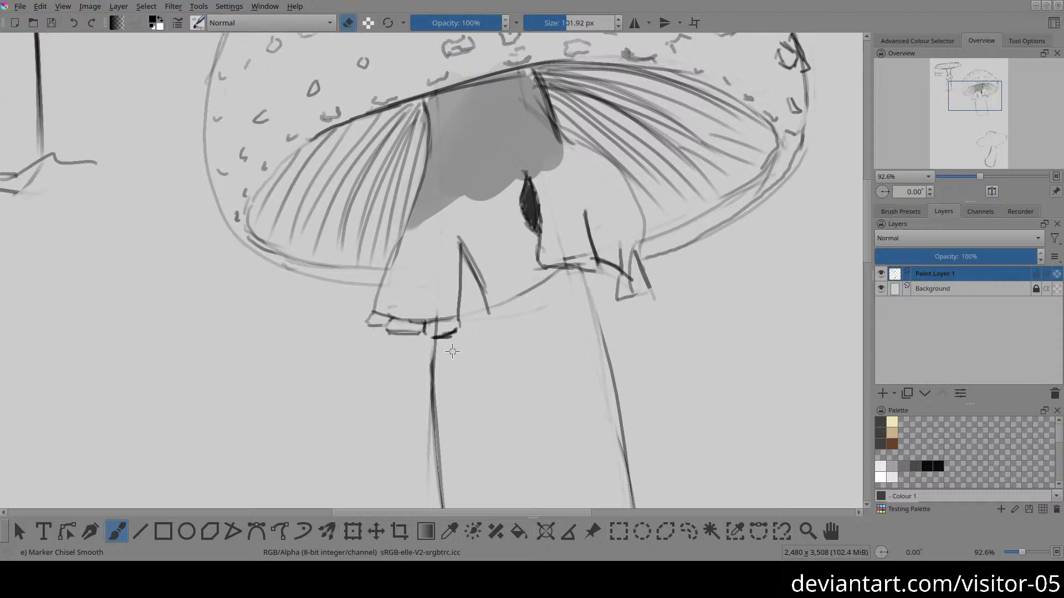
pyautogui.moveTo(458, 336); pyautogui.dragTo(441, 331)
pyautogui.press('e')
pyautogui.moveTo(425, 323)
pyautogui.mouseDown()
pyautogui.moveTo(435, 335)
pyautogui.moveTo(458, 326)
pyautogui.mouseUp()
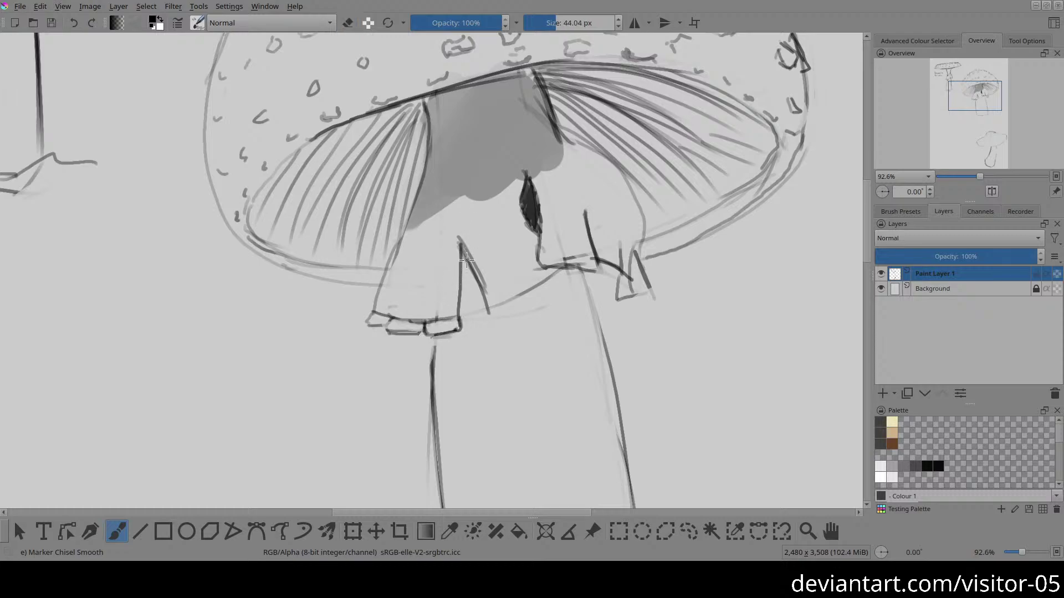
# Step: Reshape the triangular tear in the skirt and draw hem pieces from the tear towards the dark slit
pyautogui.press('e')
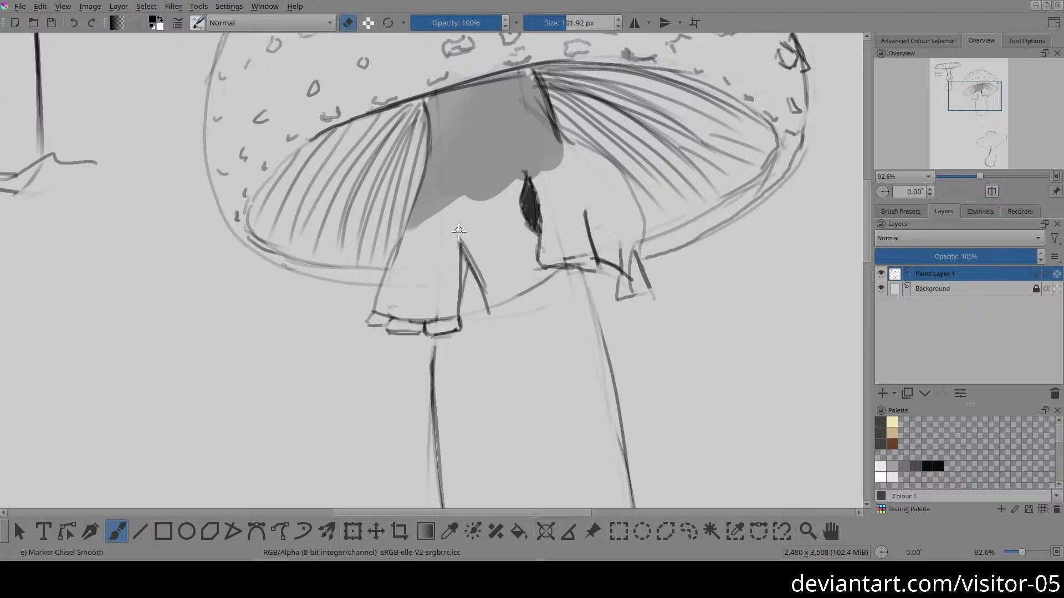
pyautogui.moveTo(463, 258)
pyautogui.mouseDown()
pyautogui.moveTo(468, 239)
pyautogui.moveTo(498, 320)
pyautogui.mouseUp()
pyautogui.press('e')
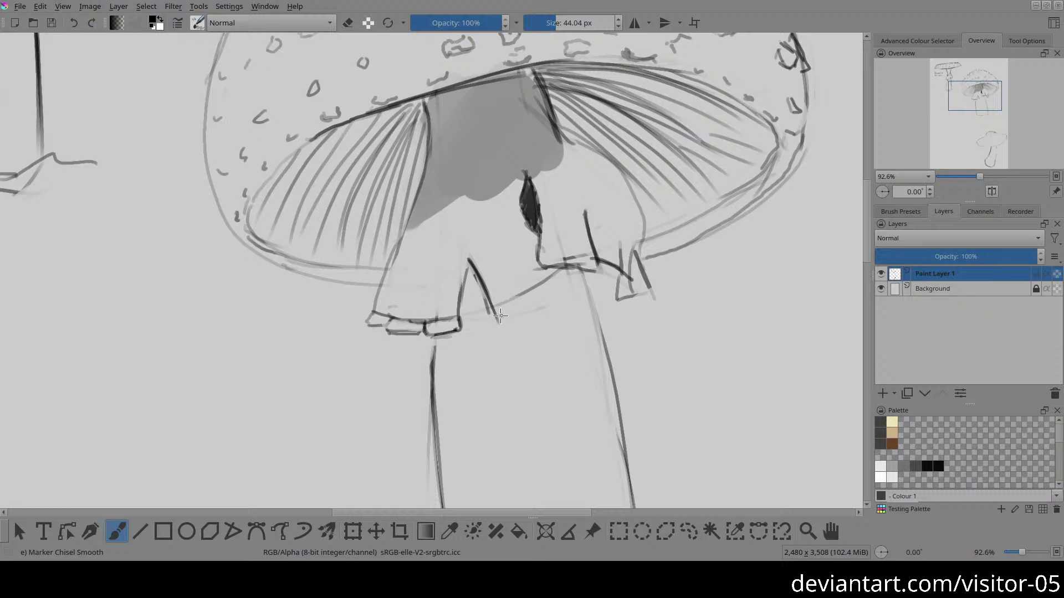
pyautogui.moveTo(493, 317)
pyautogui.mouseDown()
pyautogui.moveTo(529, 289)
pyautogui.moveTo(501, 322)
pyautogui.moveTo(532, 308)
pyautogui.moveTo(527, 289)
pyautogui.moveTo(549, 309)
pyautogui.moveTo(567, 285)
pyautogui.mouseUp()
pyautogui.press('e')
pyautogui.press('e')
pyautogui.press('e')
# Step: Clean up the skirt's edge below the dark slit and draw two thick hem pieces there
pyautogui.moveTo(562, 245); pyautogui.dragTo(519, 269)
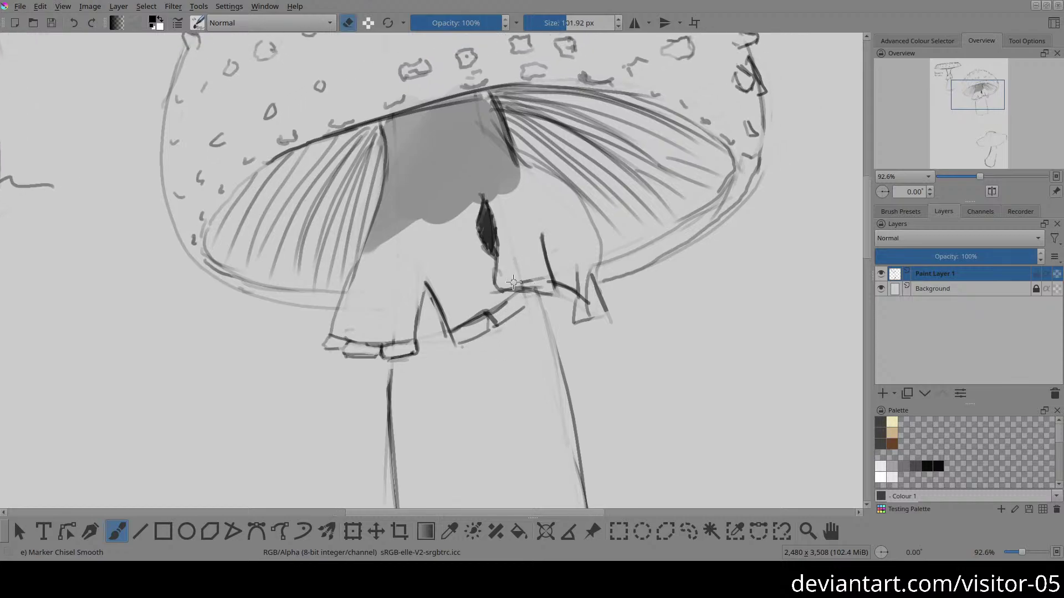
pyautogui.press('e')
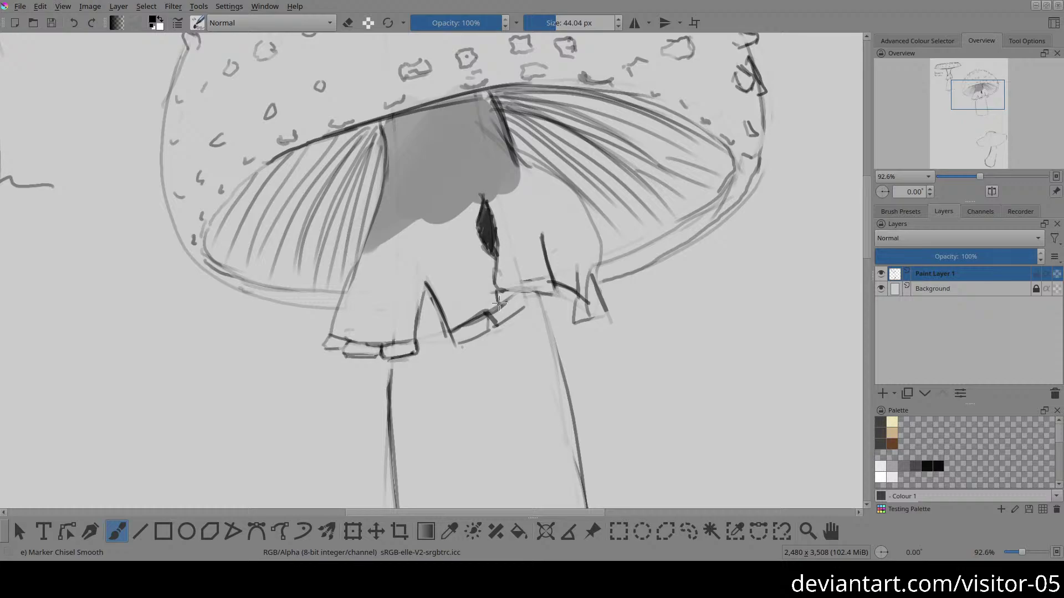
pyautogui.moveTo(532, 288)
pyautogui.mouseDown()
pyautogui.moveTo(532, 303)
pyautogui.moveTo(558, 306)
pyautogui.moveTo(557, 290)
pyautogui.moveTo(535, 288)
pyautogui.mouseUp()
pyautogui.press('e')
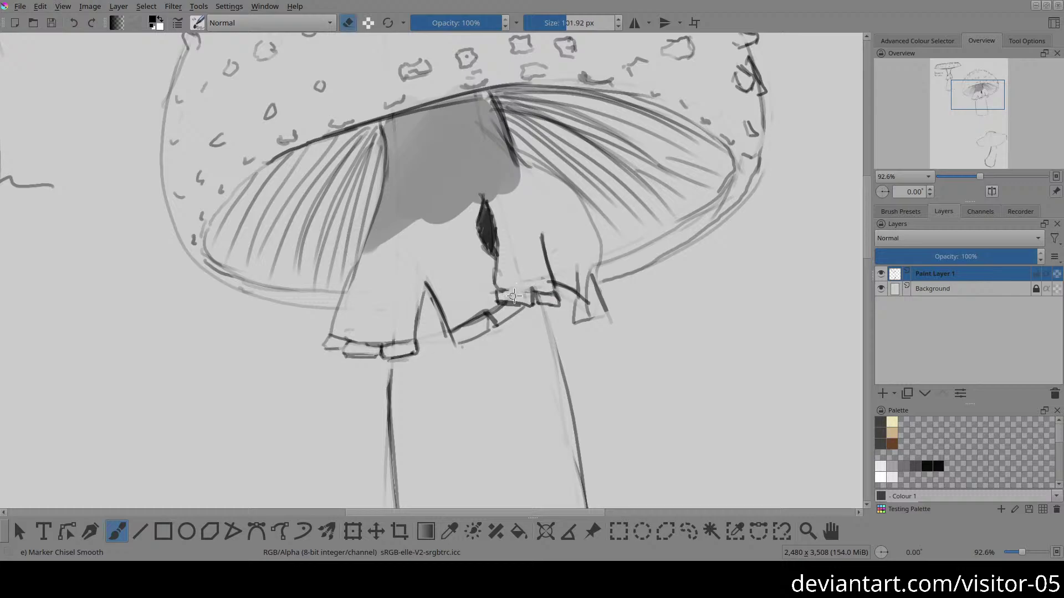
pyautogui.press('e')
pyautogui.moveTo(506, 290); pyautogui.dragTo(540, 286)
# Step: Darken the skirt's upper right outline and touch up its hem around the right-hand tears
pyautogui.moveTo(605, 289); pyautogui.dragTo(522, 285)
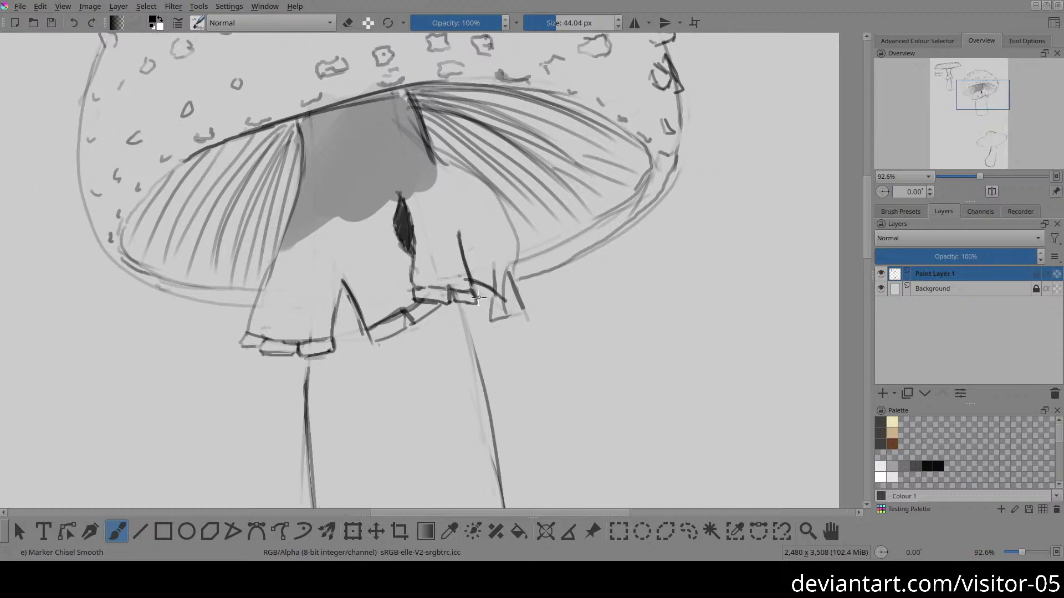
pyautogui.moveTo(431, 159); pyautogui.dragTo(502, 200)
pyautogui.moveTo(436, 162); pyautogui.dragTo(502, 217)
pyautogui.moveTo(472, 288); pyautogui.dragTo(493, 302)
pyautogui.moveTo(515, 299); pyautogui.dragTo(526, 311)
# Step: Enlarge the eraser to 711.56 px
pyautogui.press('e')
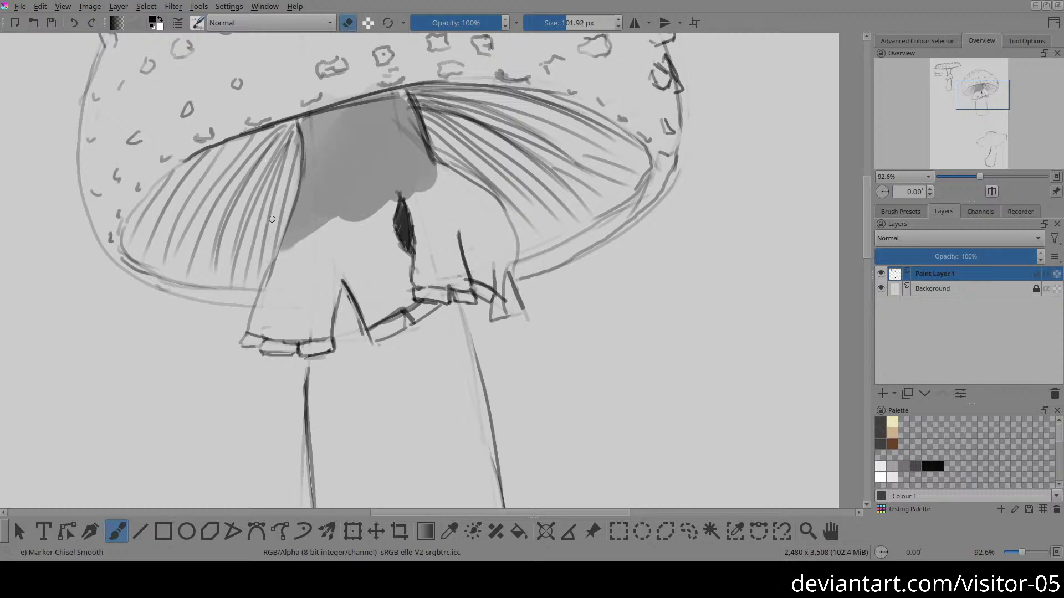
pyautogui.press(']')
pyautogui.press(']')
pyautogui.press(']')
pyautogui.press(']')
pyautogui.press(']')
pyautogui.press(']')
pyautogui.press(']')
pyautogui.press(']')
pyautogui.press(']')
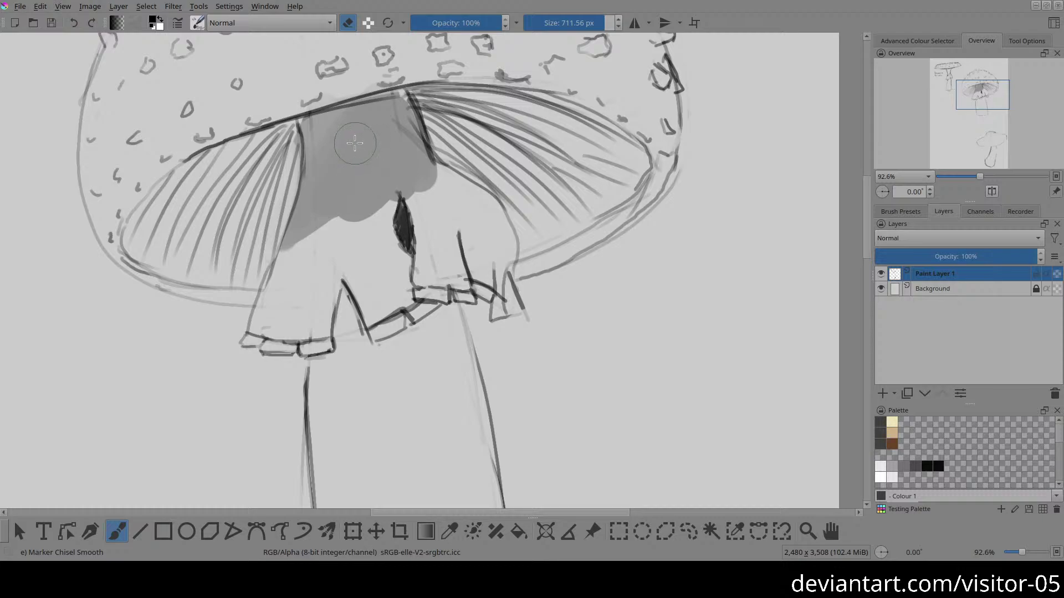
# Step: Enlarge the brush to 558.23 px and darken the grey stem area between the two gill sections
pyautogui.press('e')
pyautogui.press(']')
pyautogui.press(']')
pyautogui.press(']')
pyautogui.press(']')
pyautogui.press(']')
pyautogui.press(']')
pyautogui.press(']')
pyautogui.press(']')
pyautogui.press(']')
pyautogui.press(']')
pyautogui.press(']')
pyautogui.press(']')
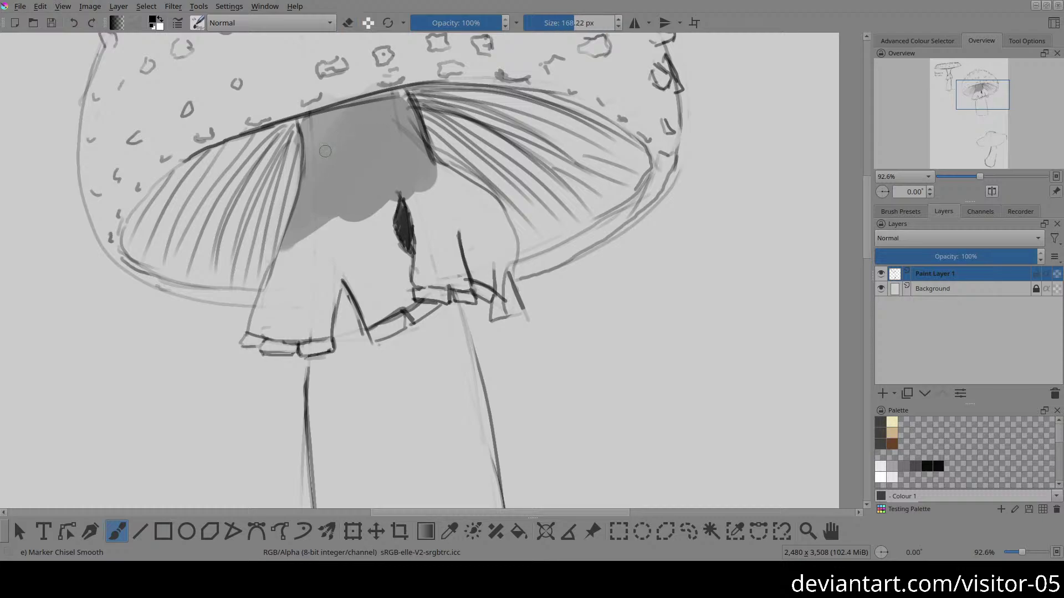
pyautogui.moveTo(297, 143)
pyautogui.mouseDown()
pyautogui.moveTo(386, 103)
pyautogui.moveTo(295, 224)
pyautogui.moveTo(324, 190)
pyautogui.moveTo(350, 128)
pyautogui.moveTo(341, 206)
pyautogui.moveTo(372, 130)
pyautogui.moveTo(371, 163)
pyautogui.moveTo(382, 147)
pyautogui.moveTo(400, 175)
pyautogui.moveTo(398, 111)
pyautogui.moveTo(417, 170)
pyautogui.moveTo(395, 129)
pyautogui.moveTo(369, 119)
pyautogui.moveTo(319, 130)
pyautogui.moveTo(366, 110)
pyautogui.moveTo(315, 134)
pyautogui.moveTo(398, 109)
pyautogui.moveTo(333, 122)
pyautogui.moveTo(288, 148)
pyautogui.mouseUp()
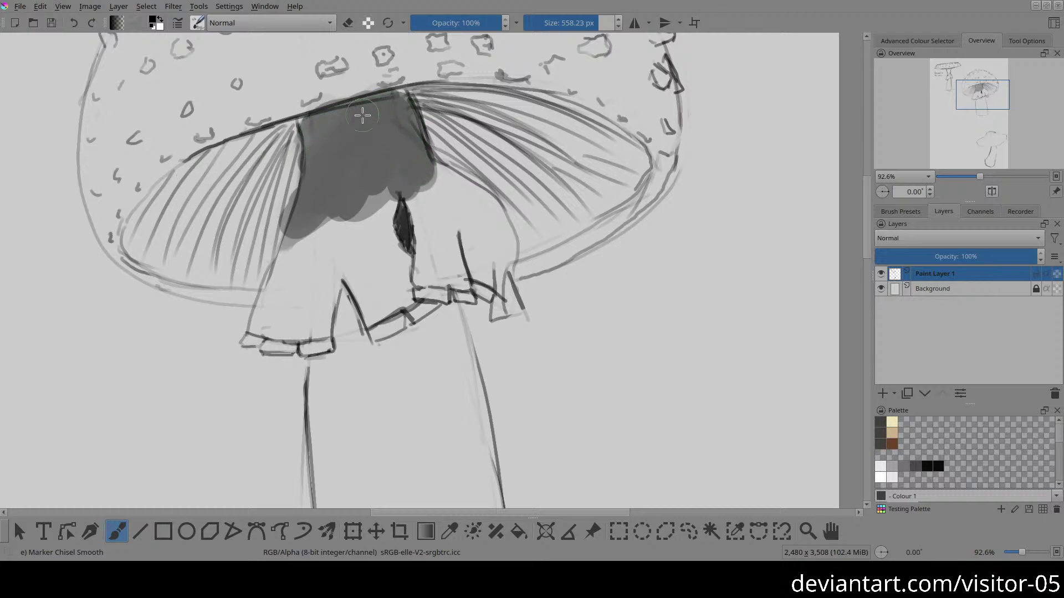
# Step: Shade the left and right gill sections grey, deepen the shadow under the cap's rim, and erase shading spilling onto the skirt
pyautogui.moveTo(167, 201)
pyautogui.mouseDown()
pyautogui.moveTo(195, 174)
pyautogui.moveTo(323, 124)
pyautogui.moveTo(514, 96)
pyautogui.moveTo(293, 132)
pyautogui.moveTo(184, 186)
pyautogui.moveTo(239, 157)
pyautogui.moveTo(229, 182)
pyautogui.moveTo(287, 167)
pyautogui.moveTo(261, 209)
pyautogui.moveTo(278, 185)
pyautogui.moveTo(253, 265)
pyautogui.moveTo(210, 266)
pyautogui.moveTo(252, 268)
pyautogui.moveTo(173, 250)
pyautogui.moveTo(232, 197)
pyautogui.moveTo(254, 236)
pyautogui.moveTo(205, 242)
pyautogui.moveTo(203, 185)
pyautogui.moveTo(172, 203)
pyautogui.moveTo(192, 181)
pyautogui.moveTo(139, 245)
pyautogui.moveTo(222, 265)
pyautogui.moveTo(253, 257)
pyautogui.moveTo(267, 200)
pyautogui.mouseUp()
pyautogui.moveTo(309, 135)
pyautogui.mouseDown()
pyautogui.moveTo(437, 102)
pyautogui.moveTo(461, 107)
pyautogui.moveTo(457, 131)
pyautogui.moveTo(466, 129)
pyautogui.moveTo(434, 123)
pyautogui.moveTo(478, 157)
pyautogui.moveTo(445, 141)
pyautogui.moveTo(475, 136)
pyautogui.moveTo(491, 110)
pyautogui.moveTo(589, 136)
pyautogui.moveTo(616, 156)
pyautogui.moveTo(598, 140)
pyautogui.moveTo(623, 166)
pyautogui.moveTo(619, 179)
pyautogui.moveTo(621, 155)
pyautogui.moveTo(616, 186)
pyautogui.moveTo(629, 163)
pyautogui.moveTo(532, 238)
pyautogui.moveTo(538, 222)
pyautogui.moveTo(470, 158)
pyautogui.moveTo(539, 146)
pyautogui.moveTo(479, 135)
pyautogui.moveTo(576, 184)
pyautogui.moveTo(556, 213)
pyautogui.moveTo(572, 217)
pyautogui.moveTo(543, 234)
pyautogui.moveTo(594, 194)
pyautogui.moveTo(518, 203)
pyautogui.moveTo(528, 140)
pyautogui.moveTo(552, 131)
pyautogui.moveTo(533, 124)
pyautogui.moveTo(542, 111)
pyautogui.moveTo(604, 139)
pyautogui.moveTo(616, 155)
pyautogui.moveTo(553, 134)
pyautogui.moveTo(613, 155)
pyautogui.moveTo(615, 189)
pyautogui.mouseUp()
pyautogui.press('e')
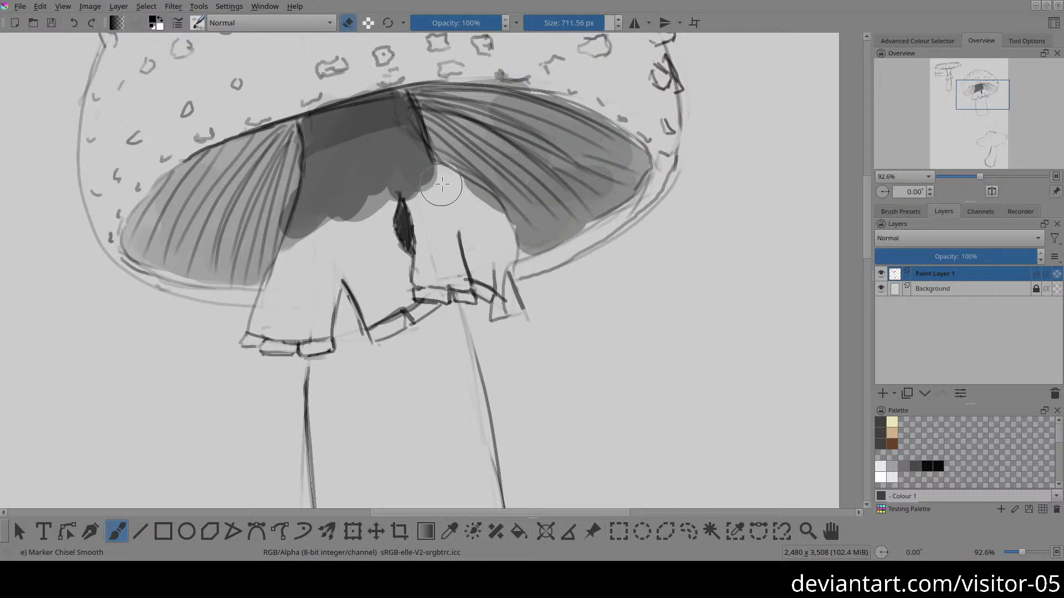
pyautogui.moveTo(456, 201)
pyautogui.mouseDown()
pyautogui.moveTo(479, 218)
pyautogui.moveTo(453, 205)
pyautogui.moveTo(485, 231)
pyautogui.moveTo(457, 206)
pyautogui.moveTo(490, 240)
pyautogui.mouseUp()
pyautogui.press('2')
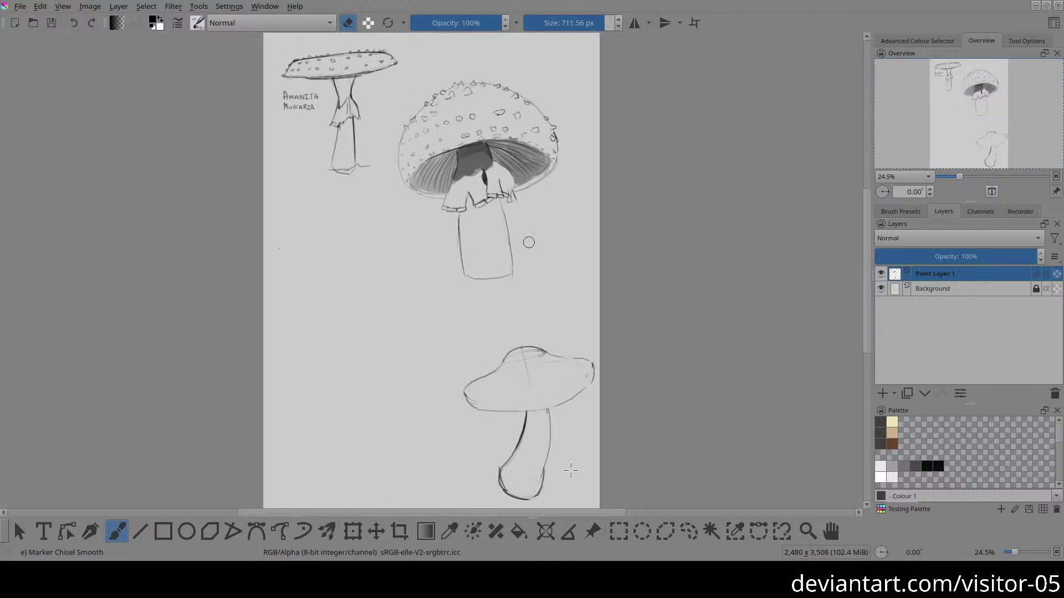
pyautogui.scroll(4, 528, 242)
pyautogui.moveTo(528, 242); pyautogui.dragTo(440, 190)
pyautogui.scroll(1, 396, 244)
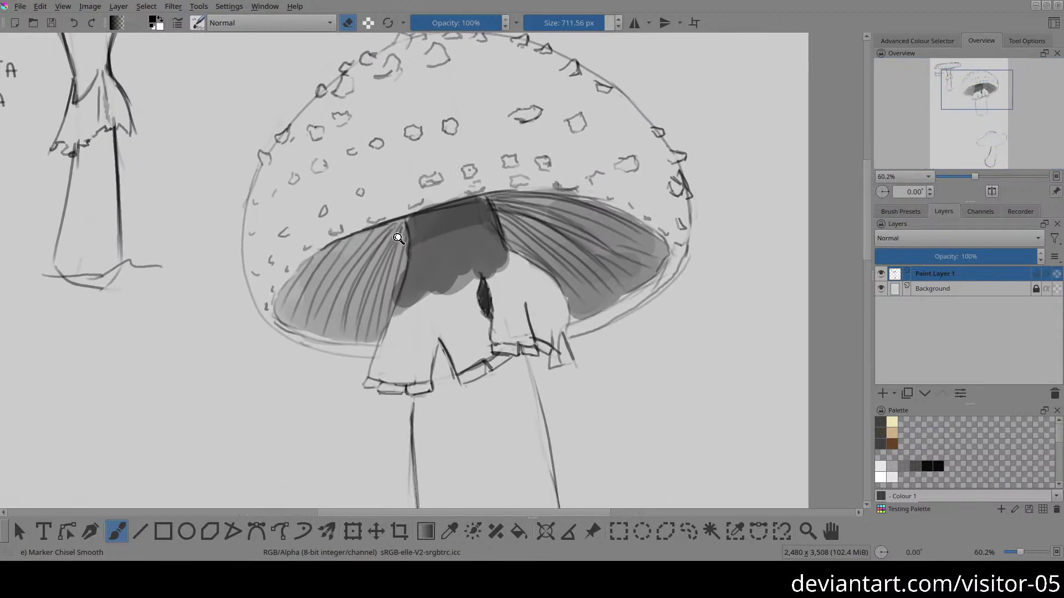
pyautogui.scroll(-1, 396, 241)
pyautogui.press('e')
pyautogui.moveTo(725, 185); pyautogui.dragTo(719, 229)
pyautogui.hotkey('ctrl', 'z')
pyautogui.moveTo(270, 275)
pyautogui.mouseDown()
pyautogui.moveTo(274, 297)
pyautogui.moveTo(542, 179)
pyautogui.moveTo(657, 219)
pyautogui.moveTo(653, 231)
pyautogui.mouseUp()
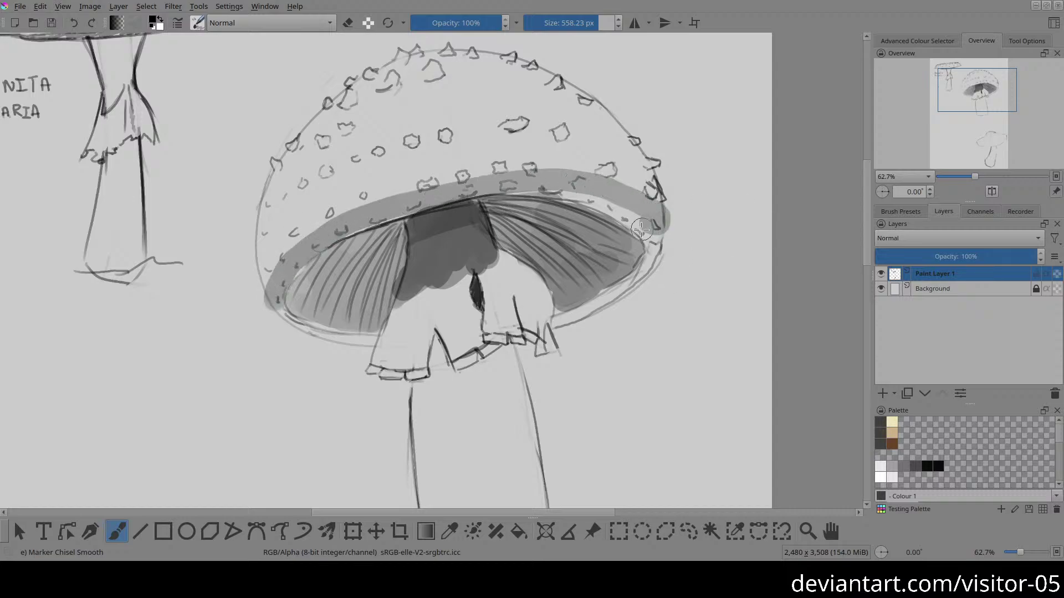
pyautogui.hotkey('ctrl', 'z')
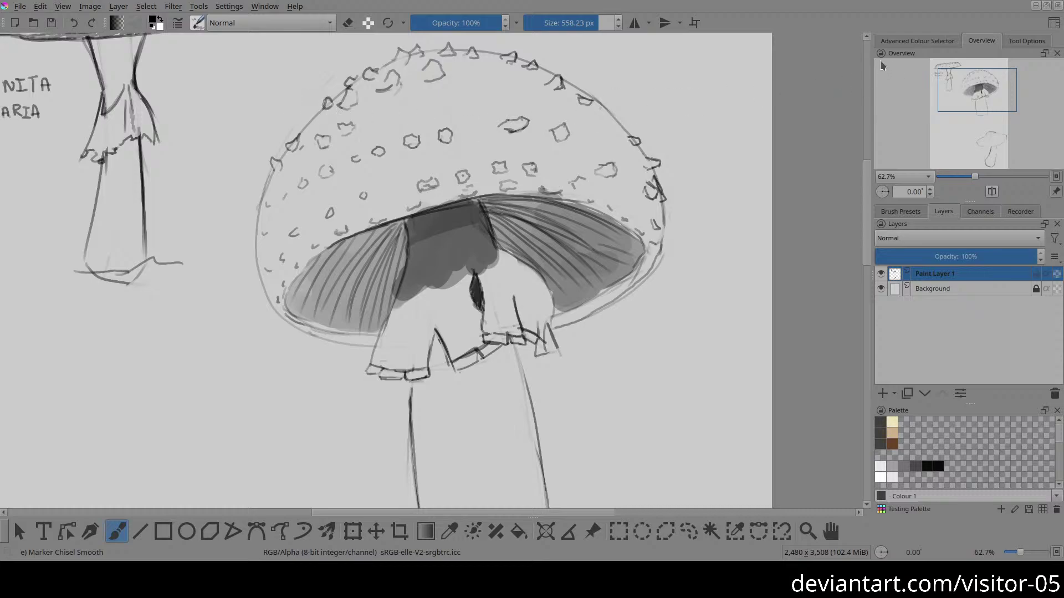
# Step: Pick a dark grey, shade bands across the round cap's lower part and crown, and erase the shading that spills past its outline
pyautogui.click(917, 43)
pyautogui.moveTo(956, 105); pyautogui.dragTo(950, 90)
pyautogui.moveTo(281, 274)
pyautogui.mouseDown()
pyautogui.moveTo(275, 294)
pyautogui.moveTo(338, 222)
pyautogui.moveTo(559, 179)
pyautogui.moveTo(393, 198)
pyautogui.moveTo(287, 256)
pyautogui.moveTo(429, 193)
pyautogui.moveTo(502, 180)
pyautogui.moveTo(290, 245)
pyautogui.moveTo(490, 178)
pyautogui.moveTo(303, 246)
pyautogui.moveTo(379, 210)
pyautogui.moveTo(544, 184)
pyautogui.moveTo(368, 212)
pyautogui.moveTo(324, 241)
pyautogui.moveTo(483, 178)
pyautogui.moveTo(636, 197)
pyautogui.moveTo(521, 187)
pyautogui.moveTo(594, 200)
pyautogui.moveTo(656, 245)
pyautogui.moveTo(653, 199)
pyautogui.moveTo(620, 173)
pyautogui.moveTo(514, 165)
pyautogui.moveTo(379, 176)
pyautogui.moveTo(299, 229)
pyautogui.moveTo(259, 276)
pyautogui.moveTo(263, 289)
pyautogui.moveTo(338, 197)
pyautogui.moveTo(477, 152)
pyautogui.moveTo(610, 166)
pyautogui.moveTo(354, 197)
pyautogui.moveTo(599, 160)
pyautogui.moveTo(680, 197)
pyautogui.mouseUp()
pyautogui.moveTo(360, 91)
pyautogui.mouseDown()
pyautogui.moveTo(426, 61)
pyautogui.moveTo(471, 63)
pyautogui.moveTo(373, 88)
pyautogui.moveTo(341, 112)
pyautogui.moveTo(516, 81)
pyautogui.moveTo(573, 94)
pyautogui.moveTo(489, 69)
pyautogui.moveTo(397, 82)
pyautogui.moveTo(464, 67)
pyautogui.moveTo(450, 68)
pyautogui.moveTo(332, 112)
pyautogui.moveTo(312, 139)
pyautogui.moveTo(407, 78)
pyautogui.moveTo(351, 95)
pyautogui.moveTo(378, 86)
pyautogui.moveTo(353, 106)
pyautogui.moveTo(527, 88)
pyautogui.moveTo(479, 66)
pyautogui.mouseUp()
pyautogui.press('e')
pyautogui.moveTo(698, 178)
pyautogui.mouseDown()
pyautogui.moveTo(696, 230)
pyautogui.moveTo(678, 175)
pyautogui.mouseUp()
pyautogui.moveTo(216, 309)
pyautogui.mouseDown()
pyautogui.moveTo(235, 258)
pyautogui.moveTo(266, 351)
pyautogui.moveTo(235, 257)
pyautogui.moveTo(258, 349)
pyautogui.mouseUp()
# Step: Paint a darker shadow over the upper part of both gill sections, just under the cap's rim
pyautogui.press('e')
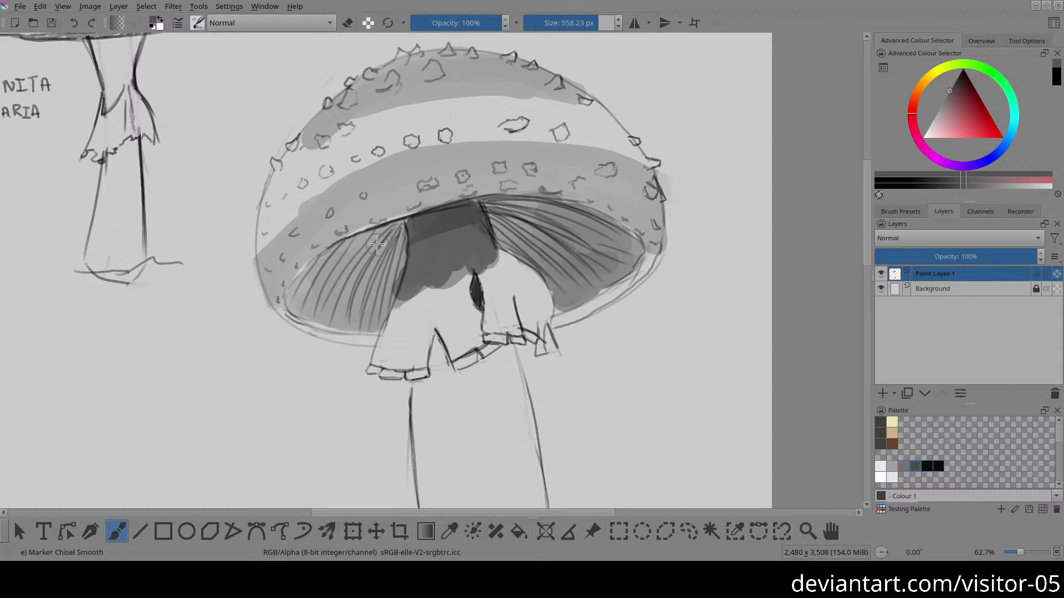
pyautogui.moveTo(347, 252)
pyautogui.mouseDown()
pyautogui.moveTo(398, 227)
pyautogui.moveTo(387, 276)
pyautogui.moveTo(383, 245)
pyautogui.moveTo(361, 245)
pyautogui.moveTo(370, 242)
pyautogui.moveTo(316, 268)
pyautogui.moveTo(385, 261)
pyautogui.mouseUp()
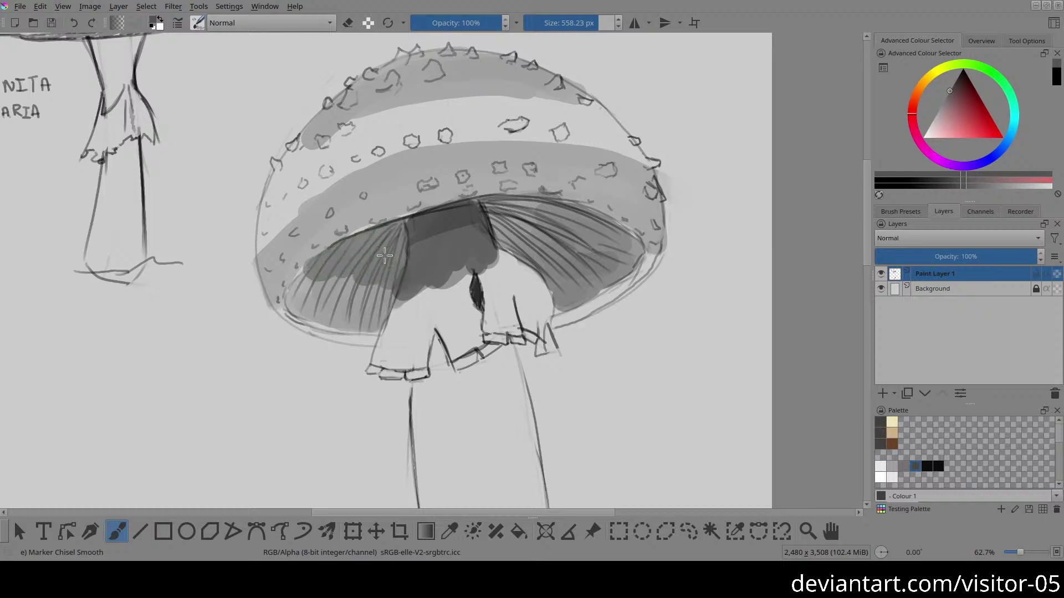
pyautogui.moveTo(539, 212)
pyautogui.mouseDown()
pyautogui.moveTo(487, 206)
pyautogui.moveTo(510, 238)
pyautogui.moveTo(541, 209)
pyautogui.moveTo(517, 209)
pyautogui.moveTo(568, 227)
pyautogui.moveTo(517, 225)
pyautogui.moveTo(522, 213)
pyautogui.moveTo(490, 204)
pyautogui.moveTo(521, 211)
pyautogui.moveTo(461, 213)
pyautogui.moveTo(515, 212)
pyautogui.moveTo(489, 209)
pyautogui.moveTo(544, 226)
pyautogui.moveTo(453, 218)
pyautogui.moveTo(376, 241)
pyautogui.moveTo(387, 248)
pyautogui.moveTo(359, 247)
pyautogui.moveTo(318, 280)
pyautogui.mouseUp()
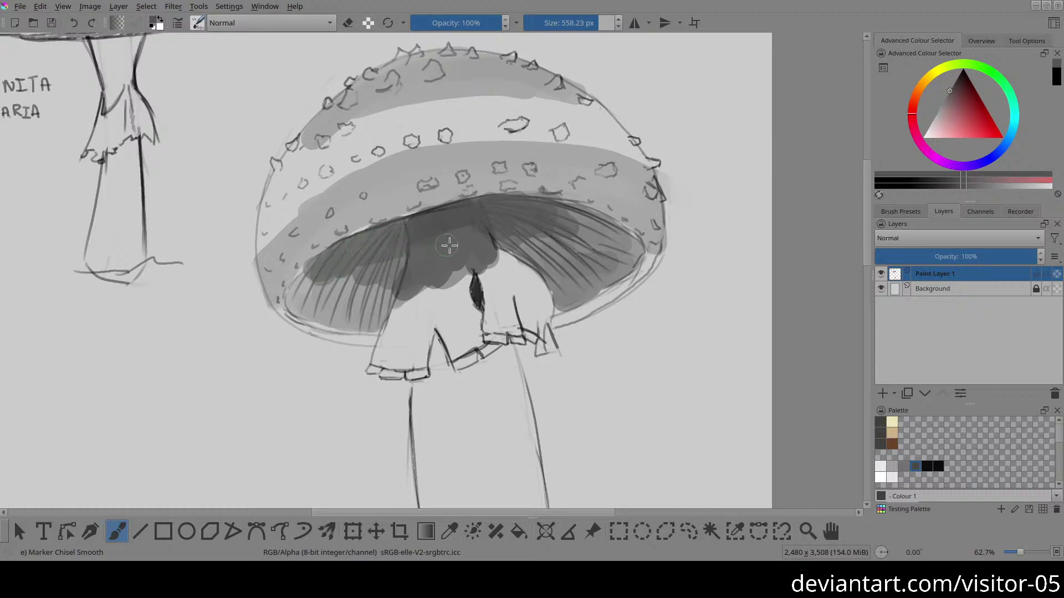
pyautogui.press('2')
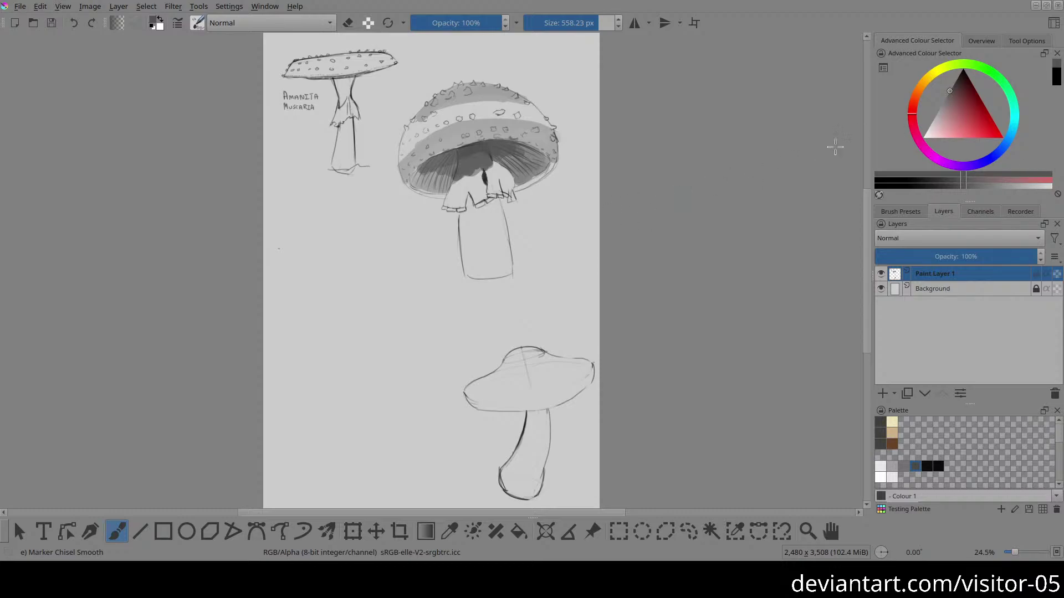
# Step: Set the colour to black and reset the Marker Chisel Smooth brush to 60 px
pyautogui.moveTo(948, 108); pyautogui.dragTo(963, 70)
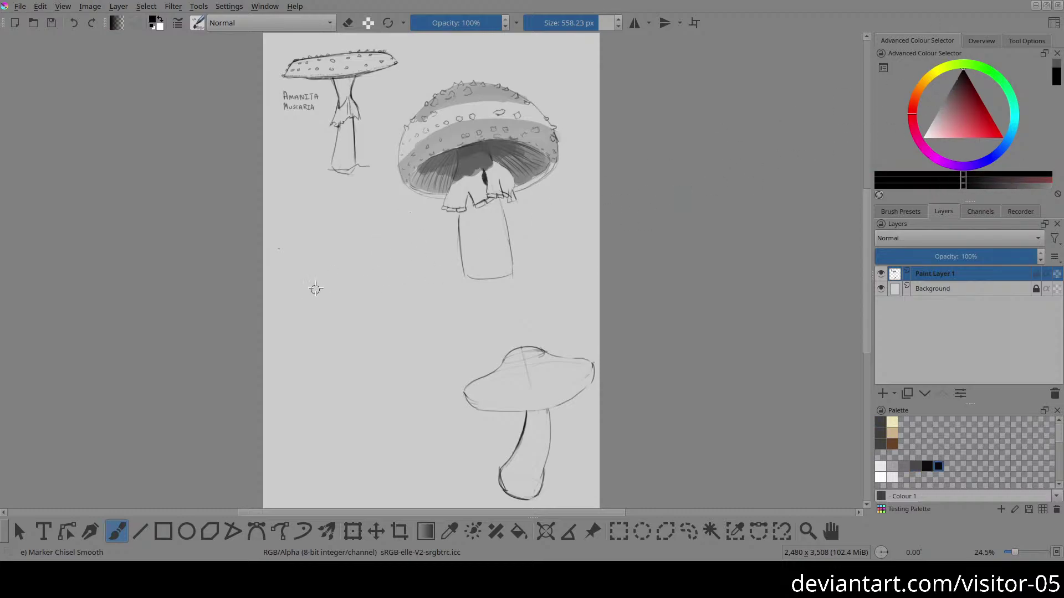
pyautogui.rightClick(617, 188)
pyautogui.rightClick(617, 172)
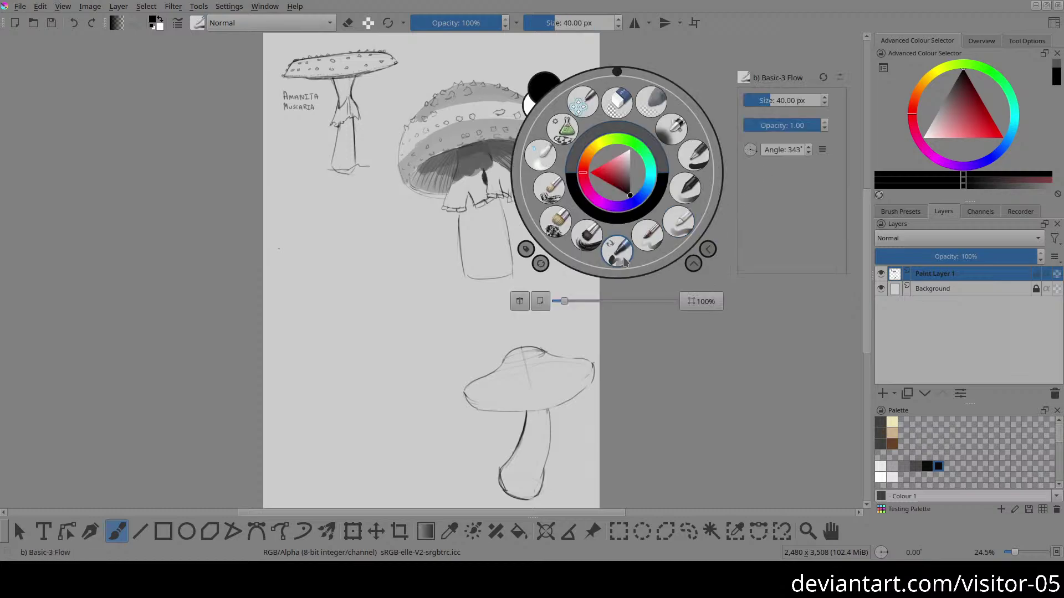
pyautogui.click(606, 260)
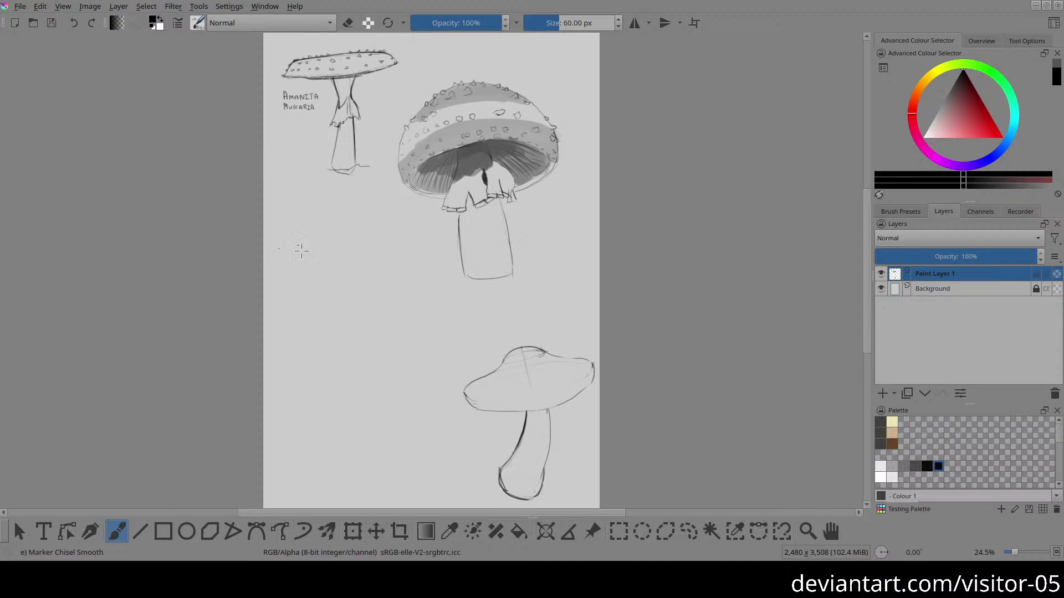
pyautogui.hscroll(-1, 392, 226)
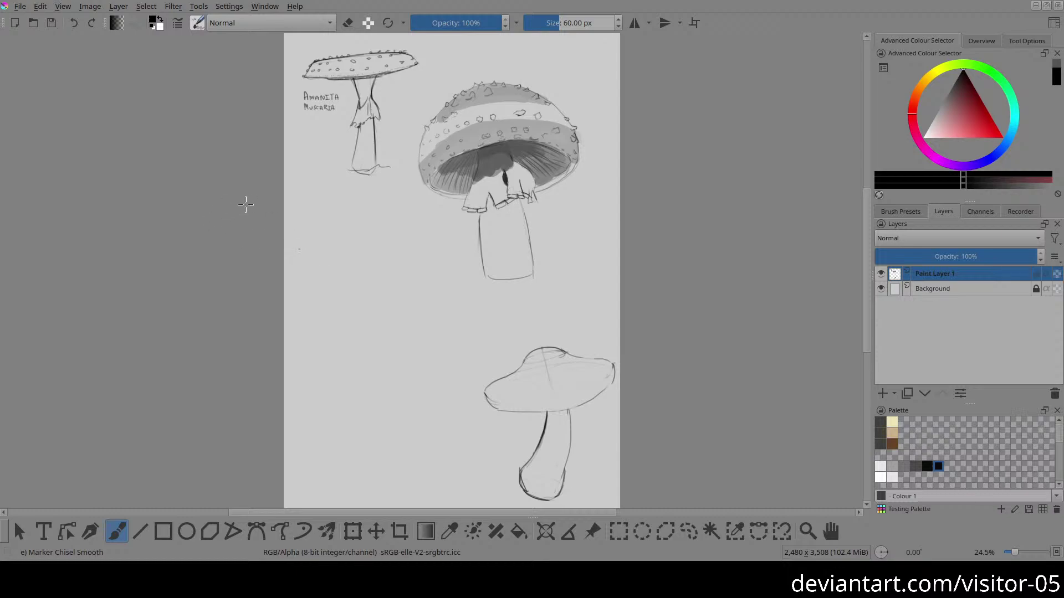
pyautogui.moveTo(394, 316)
pyautogui.mouseDown()
pyautogui.moveTo(398, 224)
pyautogui.moveTo(344, 245)
pyautogui.moveTo(295, 240)
pyautogui.moveTo(292, 249)
pyautogui.mouseUp()
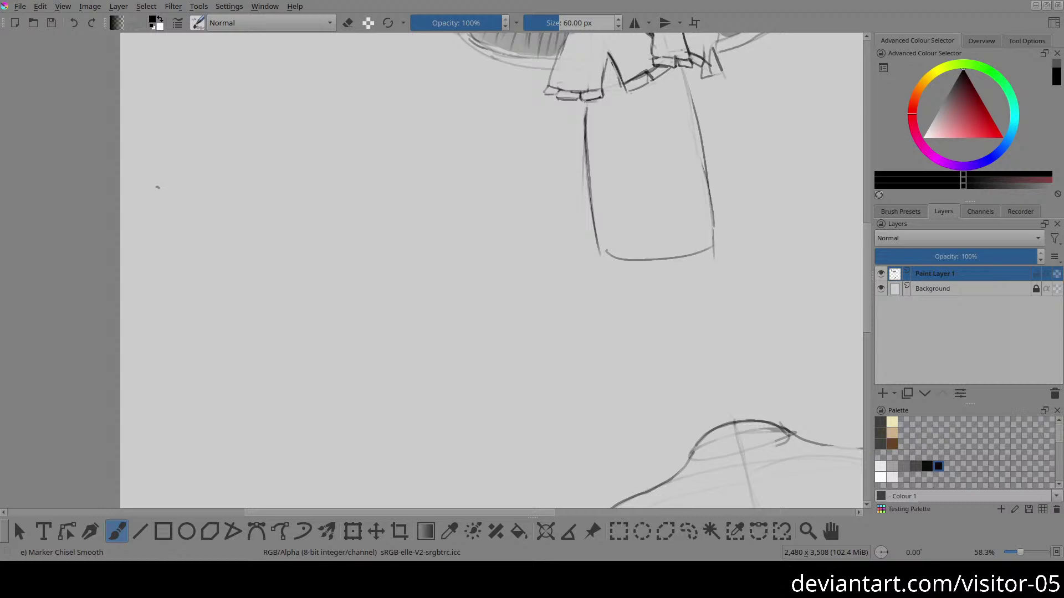
pyautogui.scroll(-1, 253, 154)
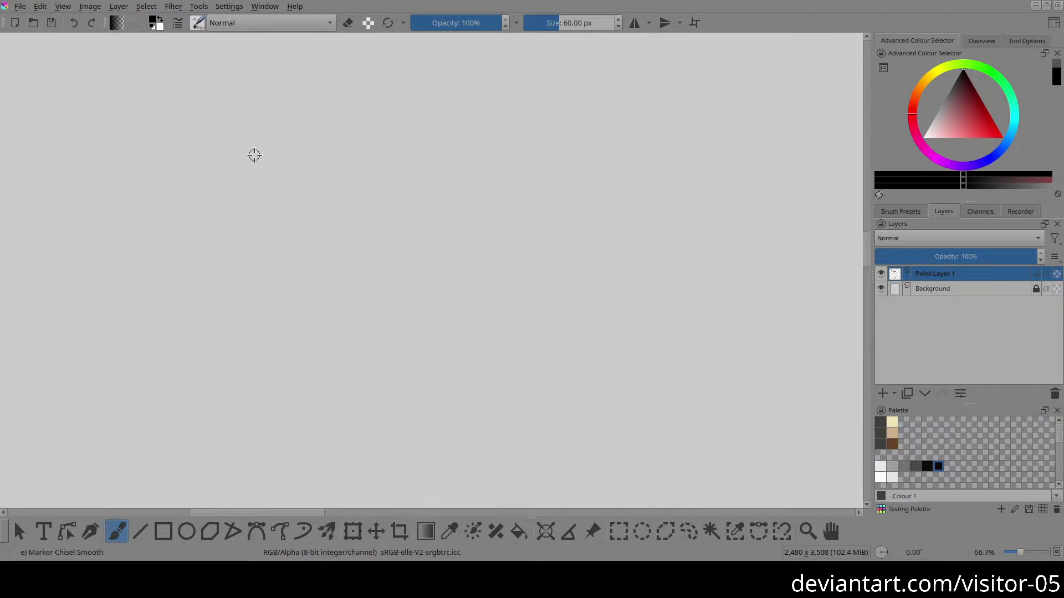
pyautogui.moveTo(254, 154); pyautogui.dragTo(241, 390)
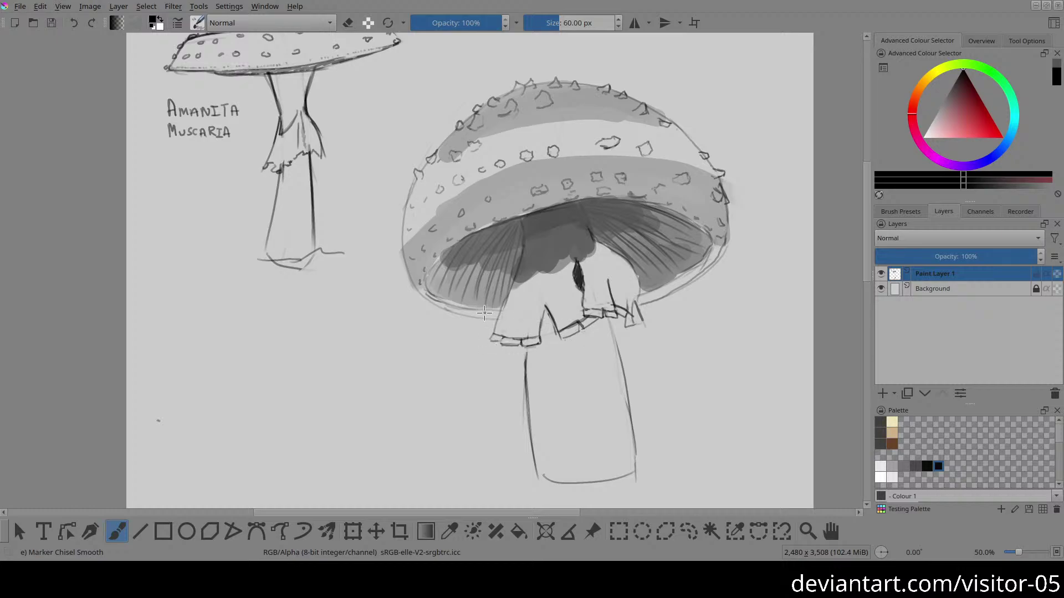
pyautogui.moveTo(563, 352); pyautogui.dragTo(507, 349)
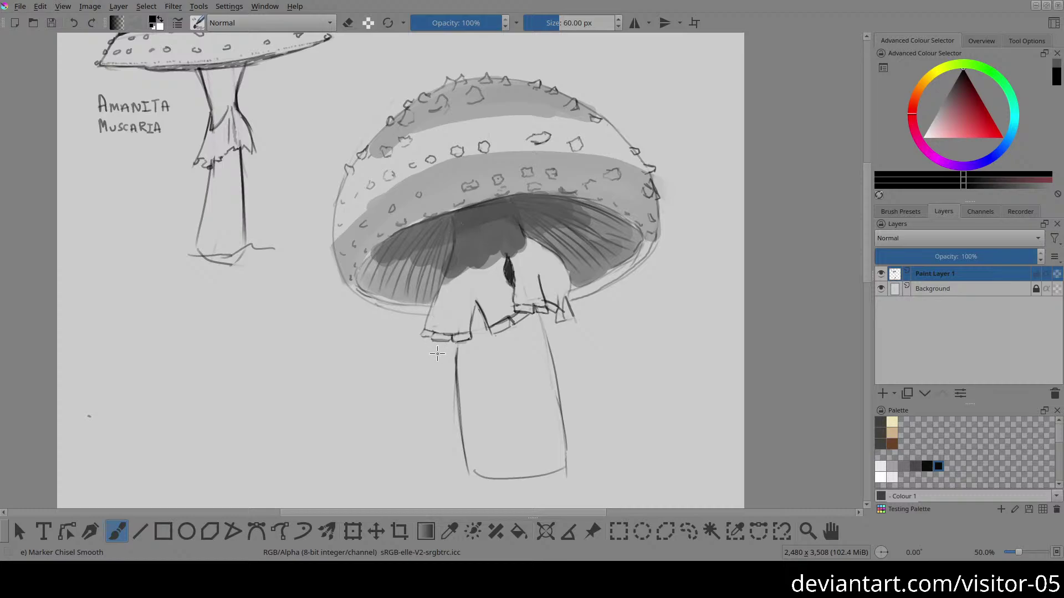
pyautogui.moveTo(526, 312); pyautogui.dragTo(530, 315)
pyautogui.moveTo(463, 293)
pyautogui.mouseDown()
pyautogui.moveTo(594, 358)
pyautogui.moveTo(630, 404)
pyautogui.mouseUp()
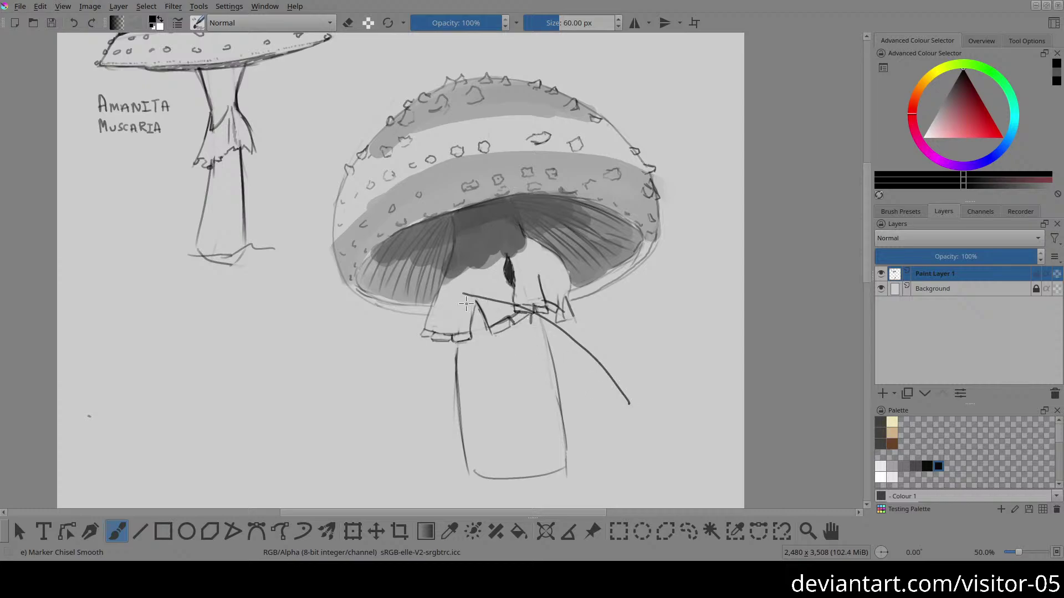
pyautogui.moveTo(705, 371)
pyautogui.mouseDown()
pyautogui.moveTo(652, 286)
pyautogui.moveTo(413, 257)
pyautogui.moveTo(537, 254)
pyautogui.moveTo(581, 270)
pyautogui.mouseUp()
pyautogui.hotkey('ctrl', 'z')
pyautogui.moveTo(400, 258)
pyautogui.mouseDown()
pyautogui.moveTo(465, 251)
pyautogui.moveTo(607, 272)
pyautogui.mouseUp()
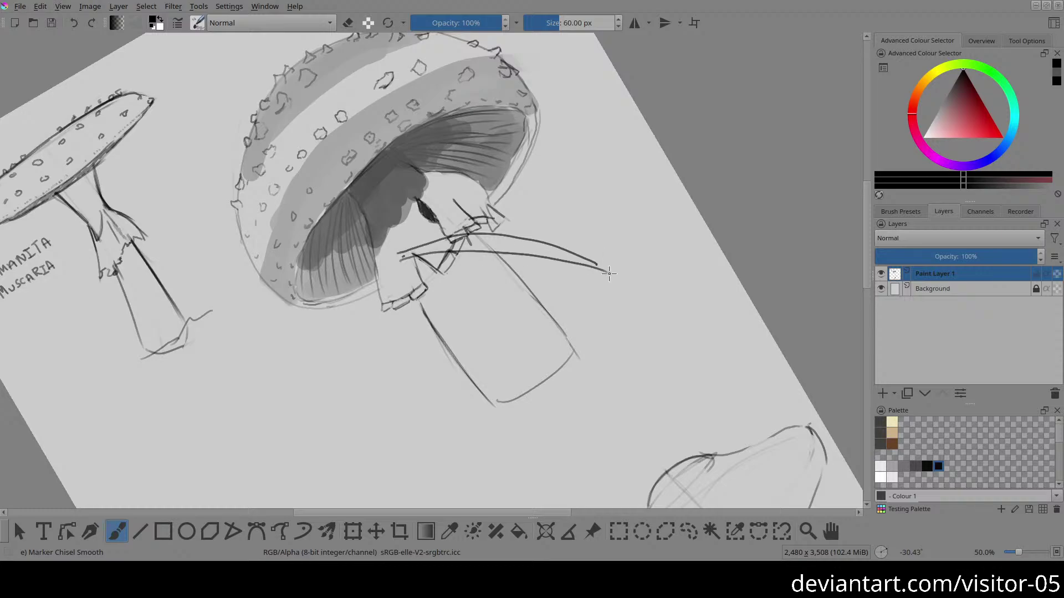
pyautogui.hotkey('ctrl', 'z')
pyautogui.hotkey('ctrl', 'z')
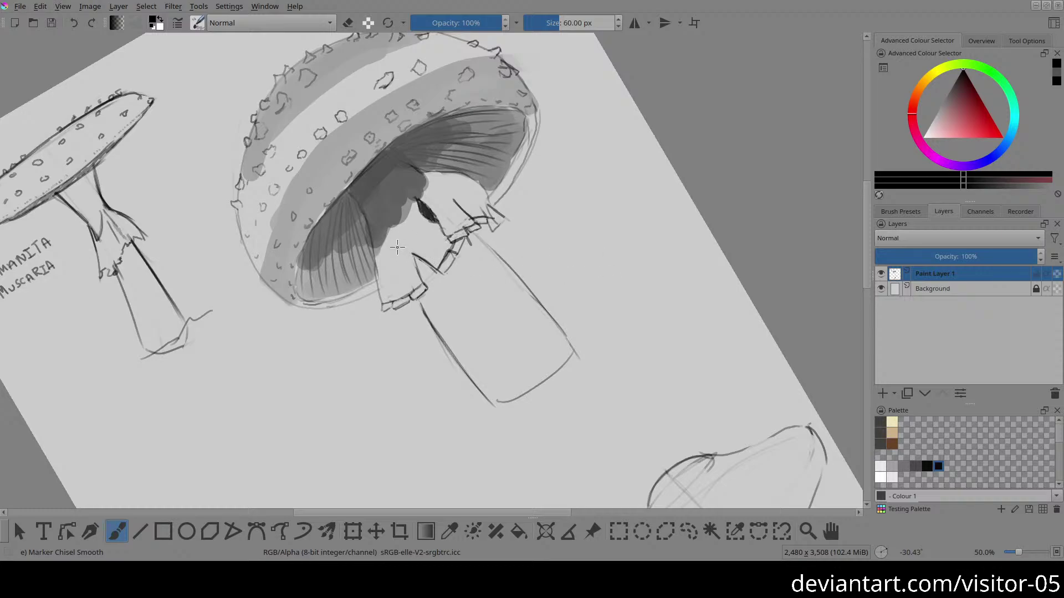
# Step: Sketch a sword as two long, nearly parallel curves running from the skirt diagonally across the stem, closed at the far tip
pyautogui.moveTo(401, 239); pyautogui.dragTo(653, 272)
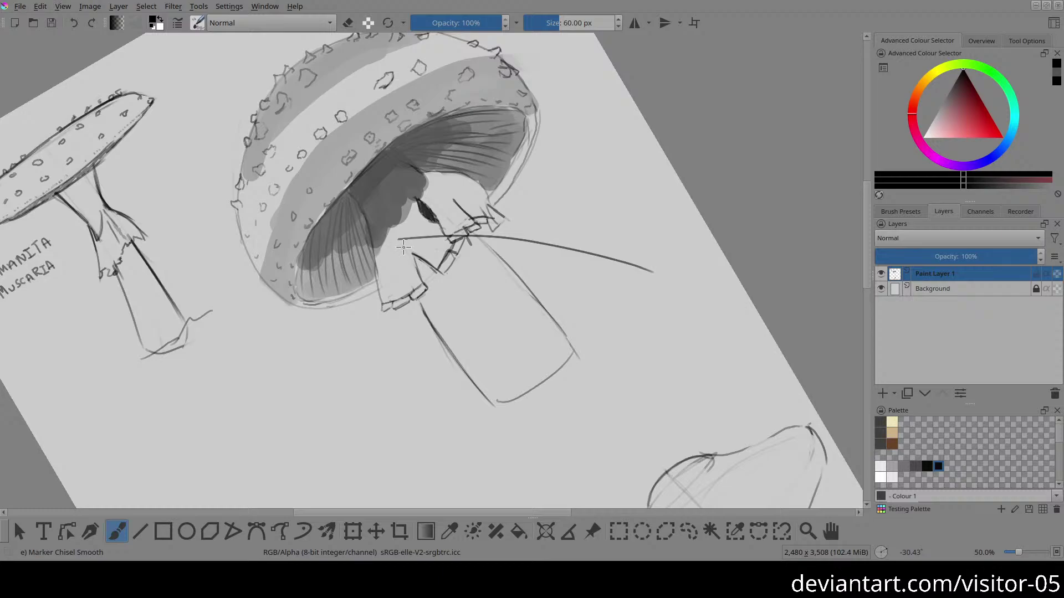
pyautogui.moveTo(398, 244)
pyautogui.mouseDown()
pyautogui.moveTo(525, 263)
pyautogui.moveTo(594, 290)
pyautogui.moveTo(425, 247)
pyautogui.moveTo(632, 275)
pyautogui.mouseUp()
pyautogui.hotkey('ctrl', 'z')
pyautogui.hotkey('ctrl', 'z')
pyautogui.moveTo(399, 244)
pyautogui.mouseDown()
pyautogui.moveTo(474, 244)
pyautogui.moveTo(626, 276)
pyautogui.mouseUp()
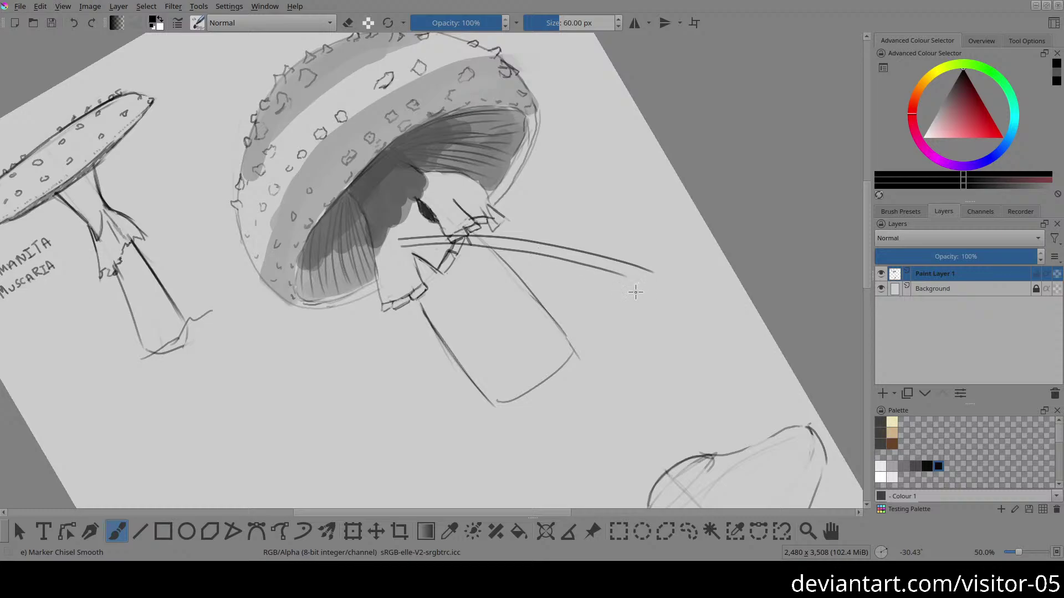
pyautogui.moveTo(613, 257)
pyautogui.mouseDown()
pyautogui.moveTo(625, 276)
pyautogui.moveTo(621, 259)
pyautogui.moveTo(645, 273)
pyautogui.mouseUp()
# Step: Draw a rectangular guard across the sword at the skirt's hem and close off the end of its handle
pyautogui.press('e')
pyautogui.moveTo(453, 225)
pyautogui.mouseDown()
pyautogui.moveTo(443, 206)
pyautogui.moveTo(443, 223)
pyautogui.mouseUp()
pyautogui.press('e')
pyautogui.moveTo(454, 233)
pyautogui.mouseDown()
pyautogui.moveTo(456, 253)
pyautogui.moveTo(450, 235)
pyautogui.moveTo(468, 233)
pyautogui.moveTo(458, 252)
pyautogui.moveTo(455, 230)
pyautogui.moveTo(462, 249)
pyautogui.mouseUp()
pyautogui.moveTo(399, 240); pyautogui.dragTo(400, 247)
# Step: Fill the sword's handle and guard with black and darken their edges
pyautogui.press('e')
pyautogui.hotkey('ctrl', 'space')
pyautogui.moveTo(428, 254); pyautogui.dragTo(406, 131)
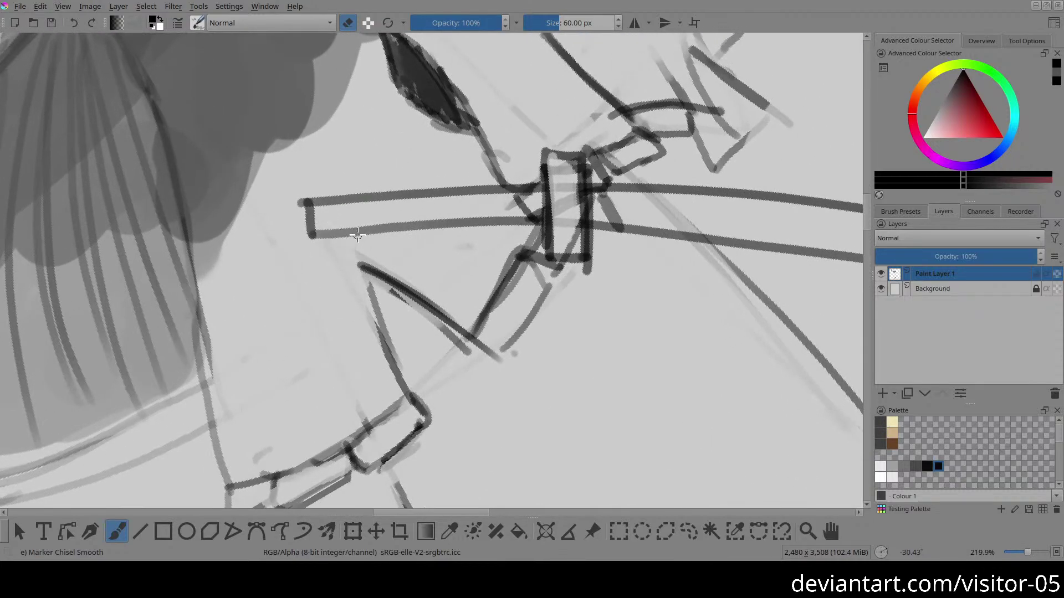
pyautogui.press('e')
pyautogui.moveTo(316, 209); pyautogui.dragTo(360, 221)
pyautogui.moveTo(395, 209)
pyautogui.mouseDown()
pyautogui.moveTo(441, 195)
pyautogui.moveTo(461, 197)
pyautogui.moveTo(462, 219)
pyautogui.moveTo(488, 217)
pyautogui.moveTo(545, 202)
pyautogui.moveTo(319, 245)
pyautogui.moveTo(367, 228)
pyautogui.moveTo(323, 231)
pyautogui.moveTo(505, 220)
pyautogui.mouseUp()
pyautogui.moveTo(313, 212)
pyautogui.mouseDown()
pyautogui.moveTo(383, 192)
pyautogui.moveTo(398, 218)
pyautogui.moveTo(469, 189)
pyautogui.moveTo(486, 188)
pyautogui.moveTo(502, 217)
pyautogui.moveTo(545, 202)
pyautogui.mouseUp()
pyautogui.moveTo(555, 163)
pyautogui.mouseDown()
pyautogui.moveTo(559, 235)
pyautogui.moveTo(579, 212)
pyautogui.moveTo(566, 226)
pyautogui.moveTo(557, 214)
pyautogui.moveTo(562, 247)
pyautogui.moveTo(578, 248)
pyautogui.moveTo(582, 161)
pyautogui.moveTo(573, 245)
pyautogui.moveTo(572, 163)
pyautogui.moveTo(546, 154)
pyautogui.moveTo(570, 161)
pyautogui.moveTo(568, 236)
pyautogui.moveTo(549, 246)
pyautogui.moveTo(559, 254)
pyautogui.moveTo(551, 157)
pyautogui.moveTo(582, 183)
pyautogui.mouseUp()
pyautogui.moveTo(621, 240); pyautogui.dragTo(591, 209)
pyautogui.moveTo(675, 230); pyautogui.dragTo(598, 232)
pyautogui.moveTo(590, 231)
pyautogui.mouseDown()
pyautogui.moveTo(656, 248)
pyautogui.moveTo(667, 225)
pyautogui.moveTo(634, 245)
pyautogui.mouseUp()
# Step: Redraw the sword's long curved edges, fill the blade section with black, and erase the strokes spilling outside it
pyautogui.moveTo(19, 204)
pyautogui.mouseDown()
pyautogui.moveTo(166, 170)
pyautogui.moveTo(363, 158)
pyautogui.moveTo(626, 156)
pyautogui.moveTo(809, 172)
pyautogui.mouseUp()
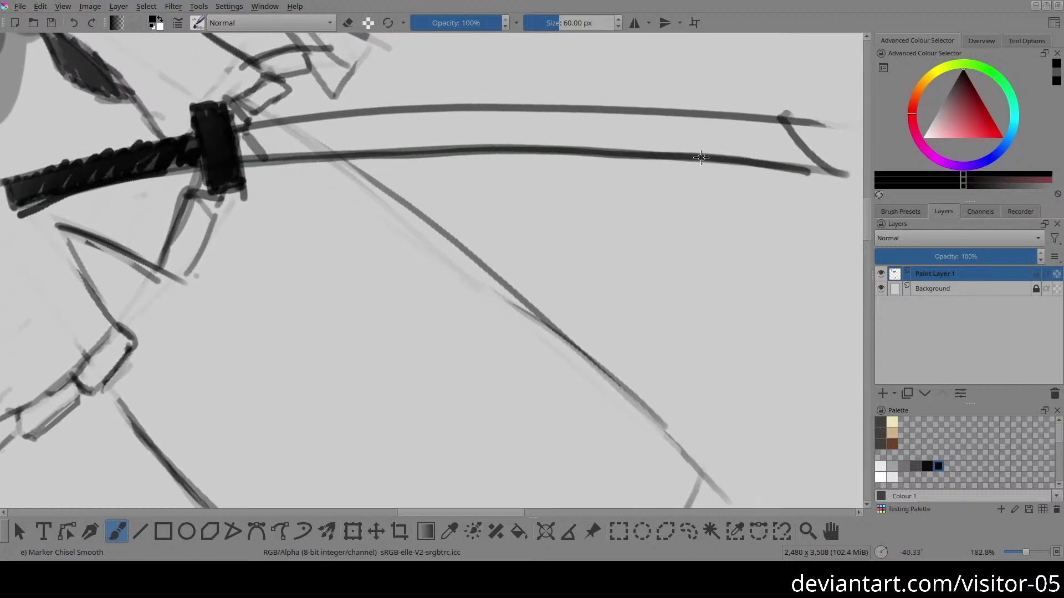
pyautogui.moveTo(237, 129)
pyautogui.mouseDown()
pyautogui.moveTo(355, 119)
pyautogui.moveTo(582, 125)
pyautogui.mouseUp()
pyautogui.hotkey('ctrl', 'z')
pyautogui.moveTo(225, 131)
pyautogui.mouseDown()
pyautogui.moveTo(490, 122)
pyautogui.moveTo(799, 144)
pyautogui.moveTo(790, 136)
pyautogui.moveTo(811, 176)
pyautogui.mouseUp()
pyautogui.moveTo(444, 131); pyautogui.dragTo(433, 173)
pyautogui.press('e')
pyautogui.moveTo(239, 163)
pyautogui.mouseDown()
pyautogui.moveTo(581, 142)
pyautogui.moveTo(470, 138)
pyautogui.moveTo(637, 157)
pyautogui.moveTo(625, 155)
pyautogui.moveTo(665, 171)
pyautogui.moveTo(712, 219)
pyautogui.moveTo(648, 202)
pyautogui.mouseUp()
pyautogui.moveTo(126, 170)
pyautogui.mouseDown()
pyautogui.moveTo(252, 164)
pyautogui.moveTo(278, 176)
pyautogui.moveTo(519, 156)
pyautogui.moveTo(594, 177)
pyautogui.moveTo(705, 168)
pyautogui.moveTo(713, 185)
pyautogui.moveTo(752, 190)
pyautogui.moveTo(736, 171)
pyautogui.moveTo(530, 143)
pyautogui.moveTo(345, 140)
pyautogui.moveTo(203, 152)
pyautogui.moveTo(234, 152)
pyautogui.moveTo(211, 168)
pyautogui.moveTo(194, 161)
pyautogui.moveTo(269, 153)
pyautogui.moveTo(233, 181)
pyautogui.moveTo(404, 153)
pyautogui.moveTo(397, 162)
pyautogui.moveTo(459, 157)
pyautogui.moveTo(430, 150)
pyautogui.moveTo(557, 150)
pyautogui.moveTo(616, 163)
pyautogui.moveTo(239, 153)
pyautogui.moveTo(565, 153)
pyautogui.moveTo(378, 163)
pyautogui.moveTo(669, 168)
pyautogui.moveTo(632, 164)
pyautogui.mouseUp()
pyautogui.press('e')
pyautogui.moveTo(209, 174); pyautogui.dragTo(504, 185)
# Step: Erase a row of small diamond shapes along the black handle as its wrapping pattern
pyautogui.press('e')
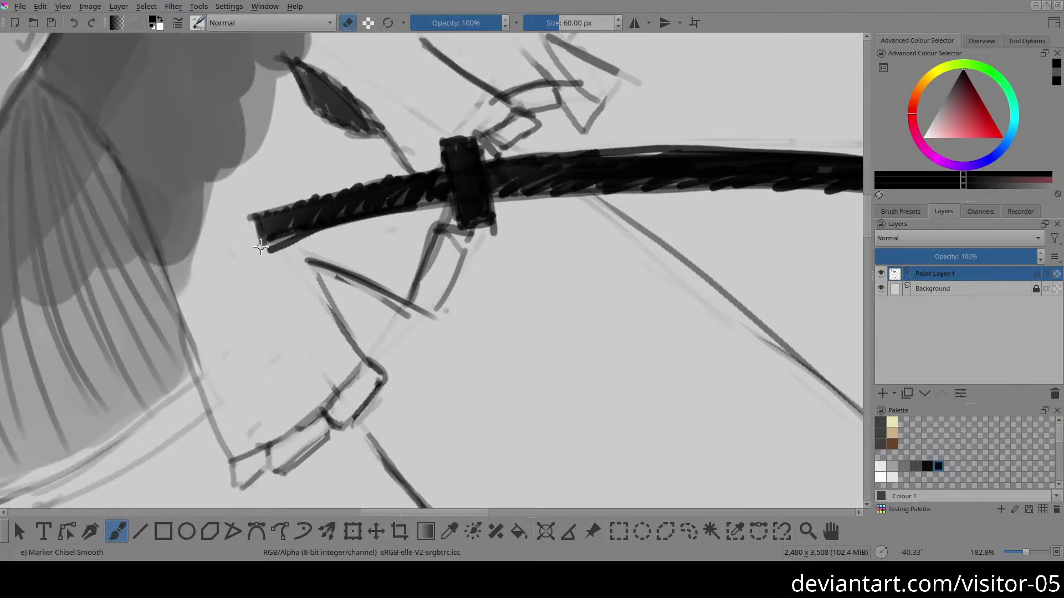
pyautogui.moveTo(276, 219)
pyautogui.mouseDown()
pyautogui.moveTo(309, 222)
pyautogui.moveTo(300, 209)
pyautogui.moveTo(306, 222)
pyautogui.moveTo(296, 217)
pyautogui.moveTo(327, 201)
pyautogui.moveTo(317, 213)
pyautogui.moveTo(336, 208)
pyautogui.moveTo(328, 221)
pyautogui.moveTo(326, 208)
pyautogui.moveTo(349, 199)
pyautogui.moveTo(341, 209)
pyautogui.moveTo(356, 212)
pyautogui.moveTo(355, 195)
pyautogui.moveTo(401, 193)
pyautogui.moveTo(375, 189)
pyautogui.moveTo(367, 202)
pyautogui.moveTo(384, 203)
pyautogui.moveTo(374, 190)
pyautogui.moveTo(385, 204)
pyautogui.moveTo(402, 185)
pyautogui.moveTo(391, 194)
pyautogui.moveTo(404, 200)
pyautogui.moveTo(410, 189)
pyautogui.moveTo(404, 200)
pyautogui.moveTo(401, 191)
pyautogui.moveTo(430, 180)
pyautogui.moveTo(418, 192)
pyautogui.moveTo(441, 187)
pyautogui.mouseUp()
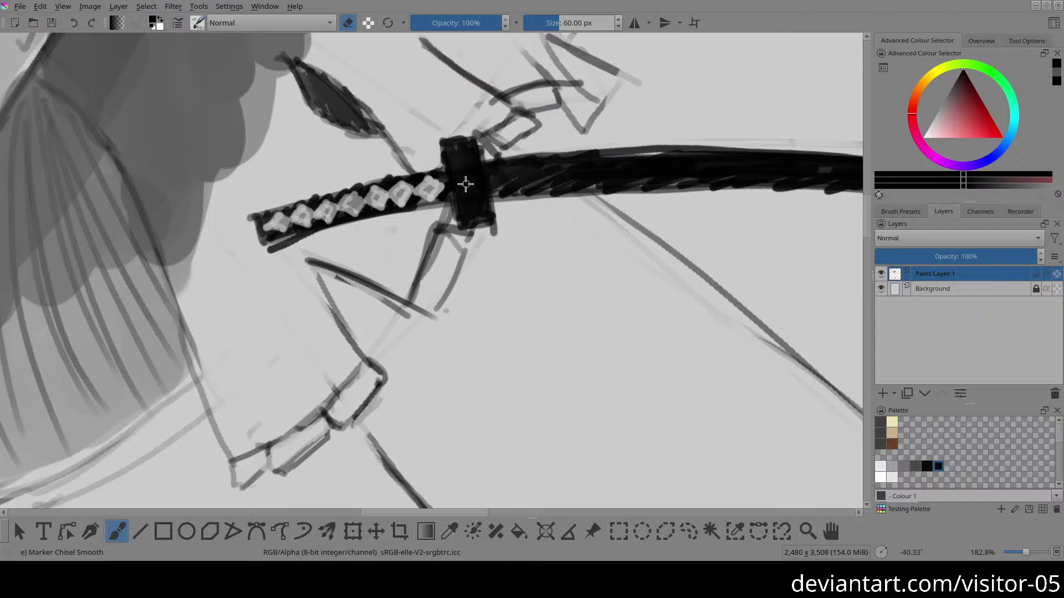
pyautogui.press('5')
pyautogui.press('2')
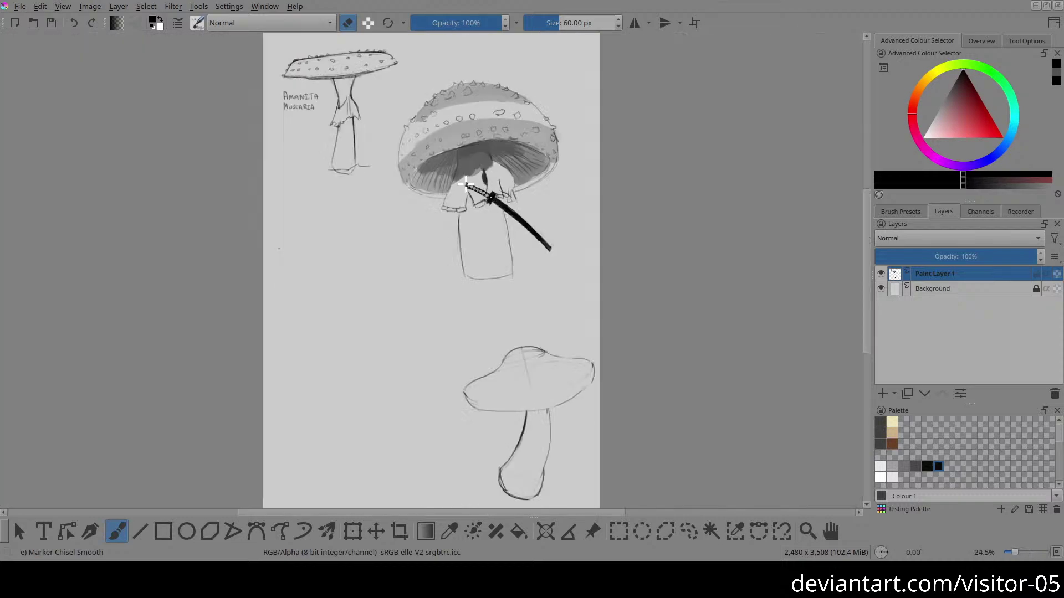
# Step: Handwrite the caption "I will get back Aku..." in black beside the left side of the round-capped mushroom's skirt
pyautogui.scroll(5, 410, 143)
pyautogui.scroll(-3, 387, 172)
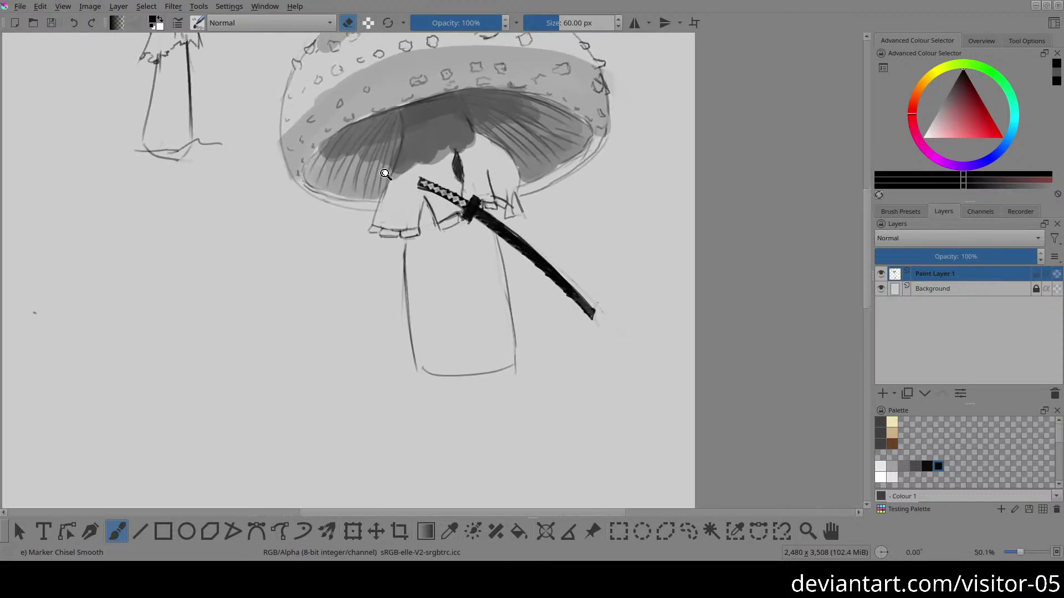
pyautogui.moveTo(268, 168)
pyautogui.mouseDown()
pyautogui.moveTo(332, 233)
pyautogui.moveTo(320, 247)
pyautogui.mouseUp()
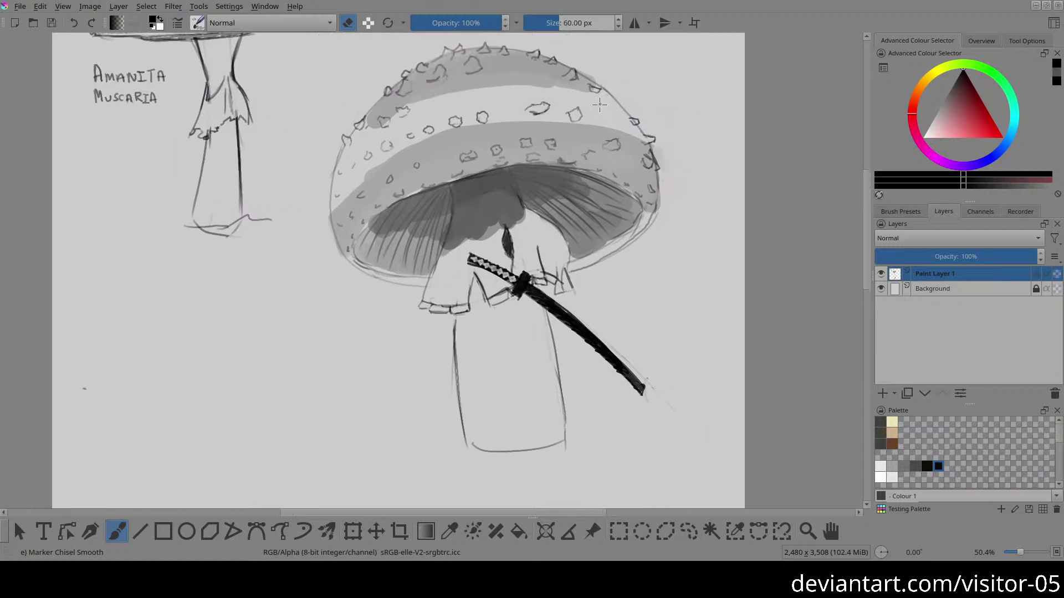
pyautogui.press('e')
pyautogui.moveTo(326, 282)
pyautogui.mouseDown()
pyautogui.moveTo(342, 281)
pyautogui.moveTo(334, 295)
pyautogui.moveTo(366, 288)
pyautogui.mouseUp()
pyautogui.moveTo(369, 289)
pyautogui.mouseDown()
pyautogui.moveTo(370, 298)
pyautogui.moveTo(369, 284)
pyautogui.mouseUp()
pyautogui.moveTo(374, 283)
pyautogui.mouseDown()
pyautogui.moveTo(379, 299)
pyautogui.moveTo(319, 319)
pyautogui.moveTo(340, 319)
pyautogui.mouseUp()
pyautogui.moveTo(335, 312); pyautogui.dragTo(379, 322)
pyautogui.moveTo(387, 312); pyautogui.dragTo(386, 322)
pyautogui.hotkey('ctrl', 'z')
pyautogui.hotkey('ctrl', 'z')
pyautogui.moveTo(392, 311)
pyautogui.mouseDown()
pyautogui.moveTo(393, 322)
pyautogui.moveTo(332, 346)
pyautogui.moveTo(344, 346)
pyautogui.mouseUp()
pyautogui.moveTo(334, 340); pyautogui.dragTo(351, 339)
pyautogui.moveTo(351, 339); pyautogui.dragTo(372, 343)
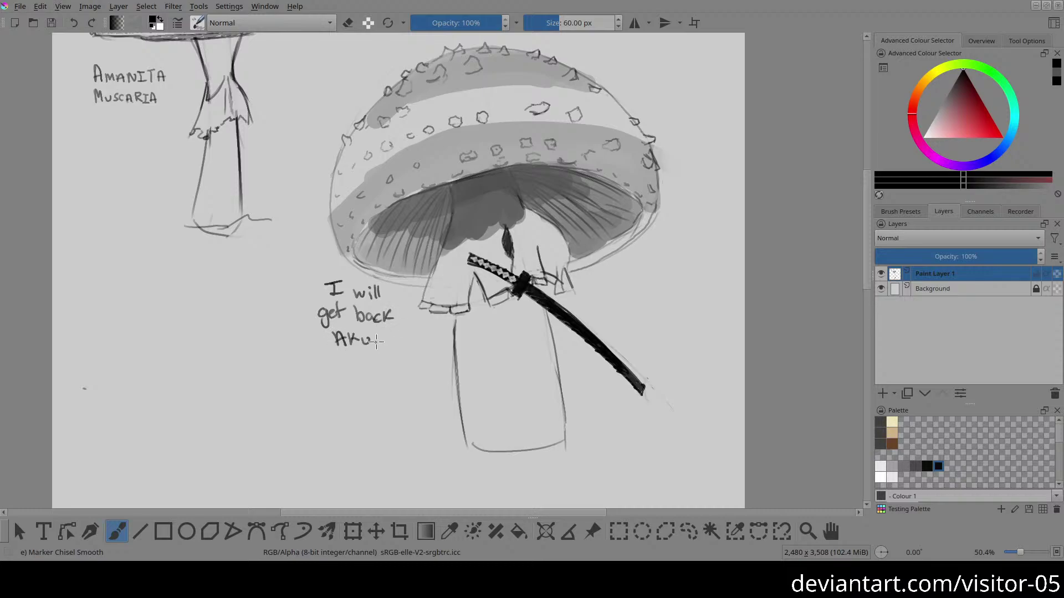
pyautogui.hotkey('ctrl', 'shift', '0')
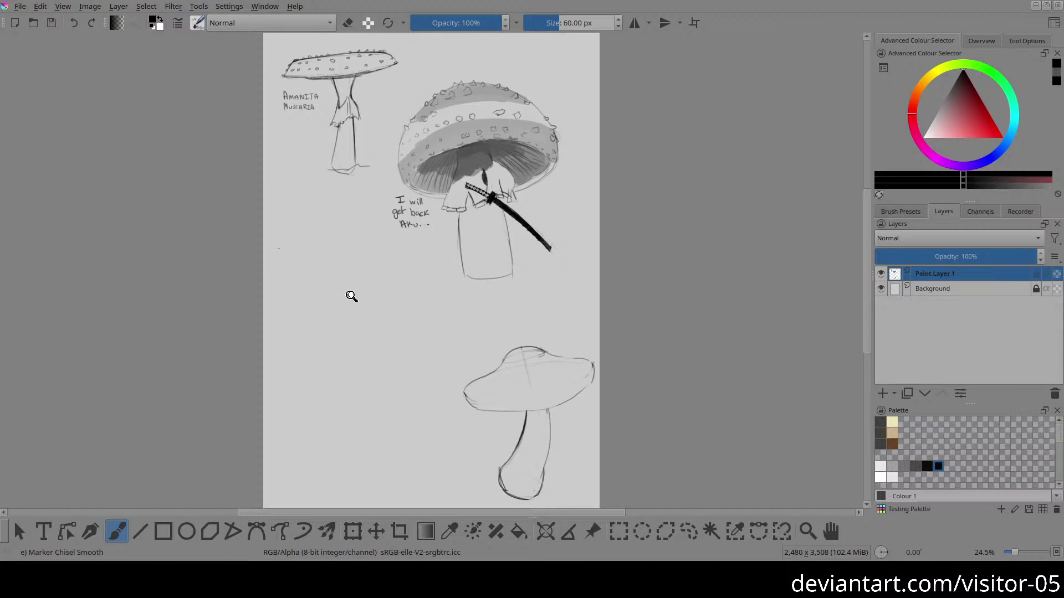
# Step: Sketch a wide, low domed cap with a curved underside in the empty area below and left of the caption
pyautogui.moveTo(366, 292); pyautogui.dragTo(266, 278)
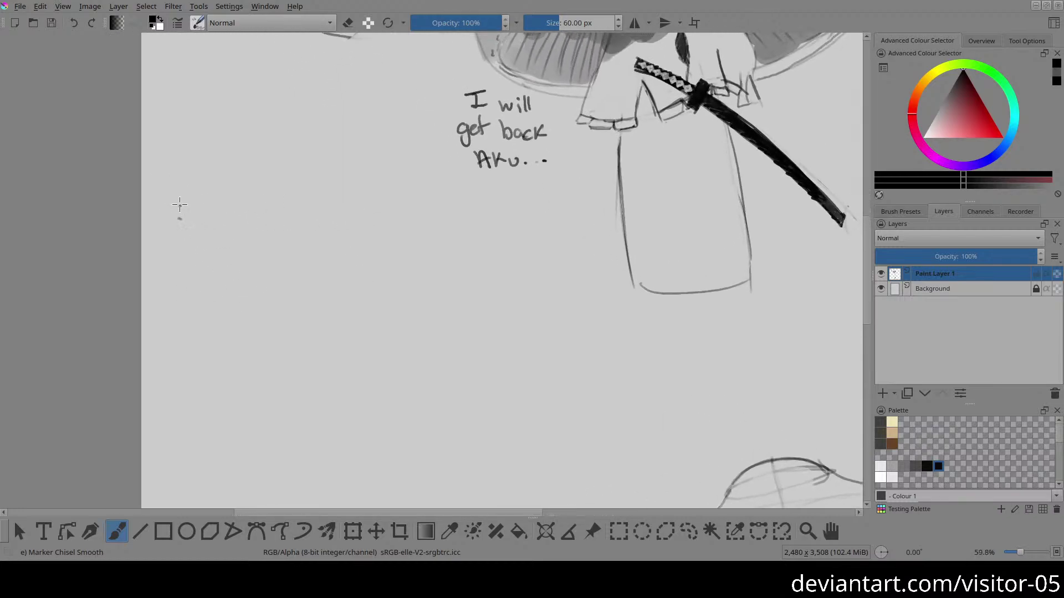
pyautogui.moveTo(188, 220)
pyautogui.mouseDown()
pyautogui.moveTo(256, 166)
pyautogui.moveTo(442, 205)
pyautogui.moveTo(404, 254)
pyautogui.mouseUp()
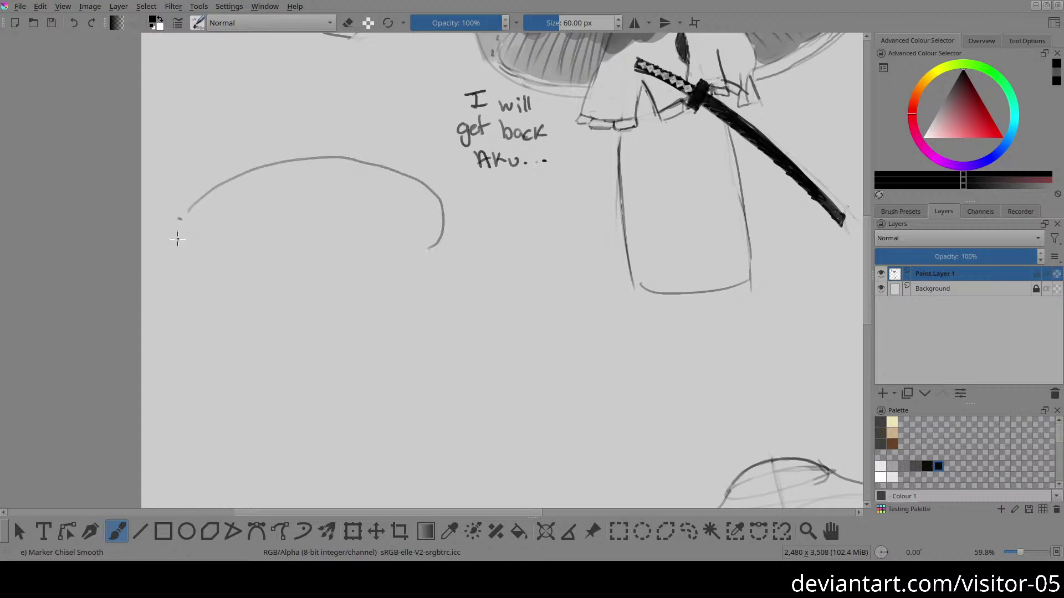
pyautogui.moveTo(192, 205)
pyautogui.mouseDown()
pyautogui.moveTo(269, 258)
pyautogui.moveTo(399, 221)
pyautogui.moveTo(396, 165)
pyautogui.moveTo(260, 166)
pyautogui.moveTo(187, 207)
pyautogui.moveTo(306, 161)
pyautogui.moveTo(399, 170)
pyautogui.moveTo(440, 227)
pyautogui.moveTo(179, 244)
pyautogui.moveTo(336, 245)
pyautogui.moveTo(423, 185)
pyautogui.moveTo(298, 135)
pyautogui.moveTo(144, 192)
pyautogui.moveTo(187, 249)
pyautogui.moveTo(166, 215)
pyautogui.moveTo(320, 150)
pyautogui.moveTo(441, 194)
pyautogui.moveTo(409, 250)
pyautogui.mouseUp()
pyautogui.hotkey('ctrl', 'z')
pyautogui.hotkey('ctrl', 'z')
pyautogui.hotkey('ctrl', 'z')
pyautogui.moveTo(164, 229)
pyautogui.mouseDown()
pyautogui.moveTo(197, 252)
pyautogui.moveTo(391, 238)
pyautogui.moveTo(424, 219)
pyautogui.mouseUp()
pyautogui.moveTo(288, 259); pyautogui.dragTo(435, 203)
pyautogui.hotkey('ctrl', 'z')
pyautogui.moveTo(299, 261); pyautogui.dragTo(470, 185)
# Step: Erase the new cap's inner arc and overshooting lines with a larger eraser, and redraw its top edge
pyautogui.press('e')
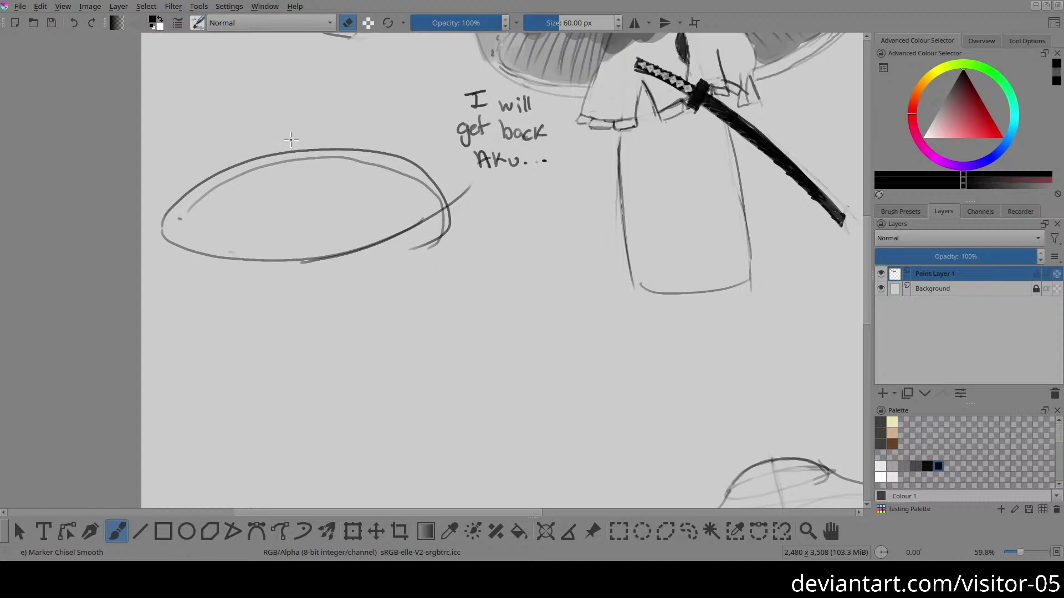
pyautogui.keyDown('shift'); pyautogui.moveTo(273, 169); pyautogui.dragTo(509, 166); pyautogui.keyUp('shift')
pyautogui.moveTo(466, 214)
pyautogui.mouseDown()
pyautogui.moveTo(429, 268)
pyautogui.moveTo(405, 279)
pyautogui.moveTo(466, 186)
pyautogui.moveTo(450, 230)
pyautogui.moveTo(418, 253)
pyautogui.moveTo(475, 194)
pyautogui.moveTo(453, 204)
pyautogui.moveTo(453, 191)
pyautogui.moveTo(428, 198)
pyautogui.moveTo(389, 168)
pyautogui.moveTo(289, 166)
pyautogui.moveTo(192, 219)
pyautogui.moveTo(269, 166)
pyautogui.moveTo(425, 149)
pyautogui.moveTo(395, 187)
pyautogui.moveTo(418, 190)
pyautogui.moveTo(388, 172)
pyautogui.moveTo(284, 166)
pyautogui.moveTo(186, 219)
pyautogui.mouseUp()
pyautogui.press('e')
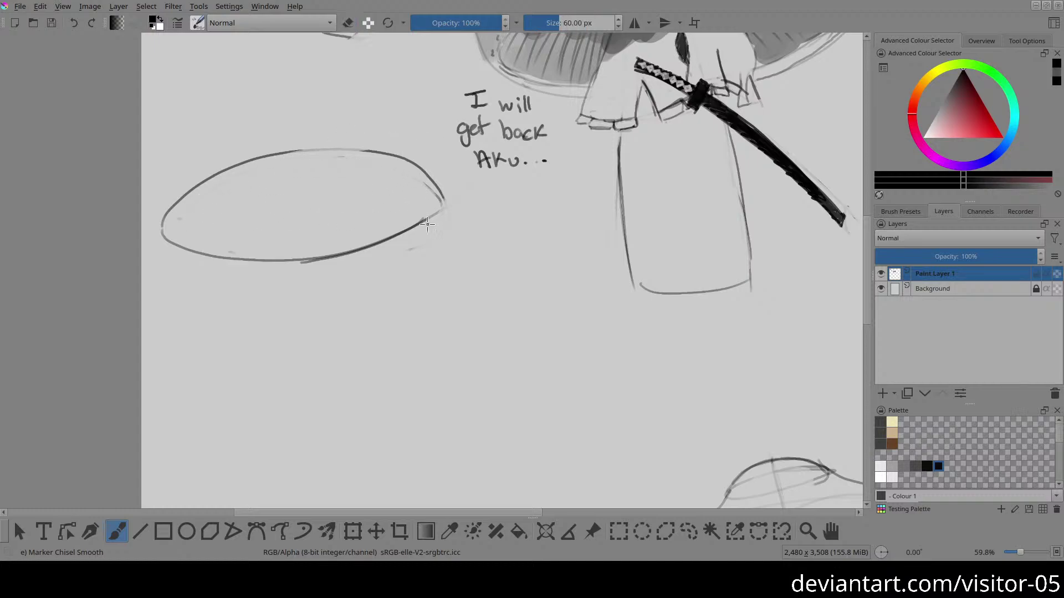
pyautogui.moveTo(282, 151)
pyautogui.mouseDown()
pyautogui.moveTo(437, 205)
pyautogui.moveTo(281, 156)
pyautogui.moveTo(318, 147)
pyautogui.mouseUp()
# Step: Add a short rim stroke under the new cap's left corner and short guide lines below and inside it for the stem
pyautogui.moveTo(160, 235); pyautogui.dragTo(187, 268)
pyautogui.hotkey('ctrl', 'z')
pyautogui.moveTo(336, 287); pyautogui.dragTo(351, 282)
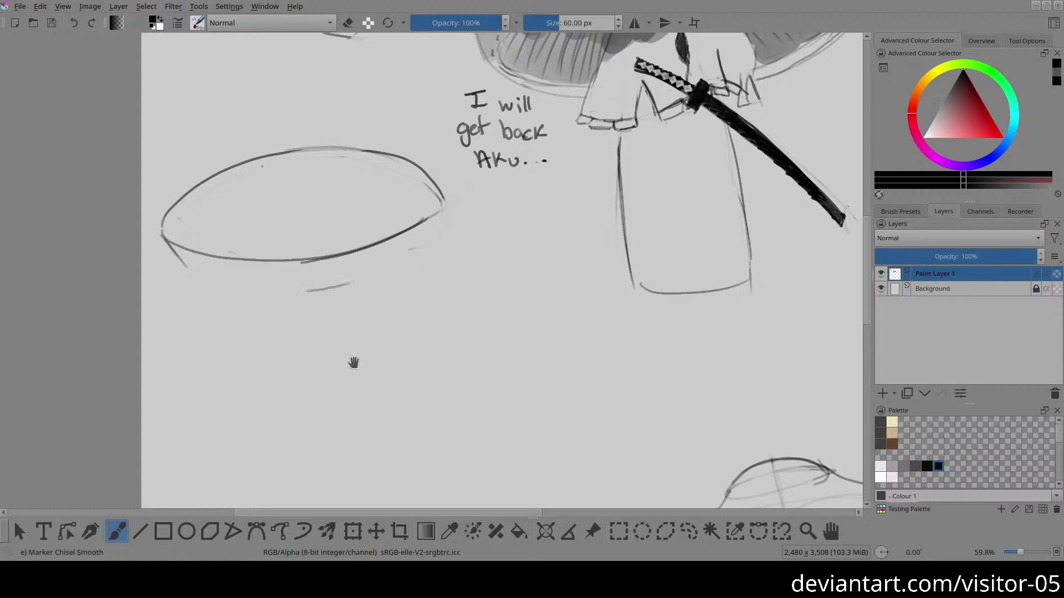
pyautogui.scroll(-3, 353, 363)
pyautogui.moveTo(321, 118); pyautogui.dragTo(362, 102)
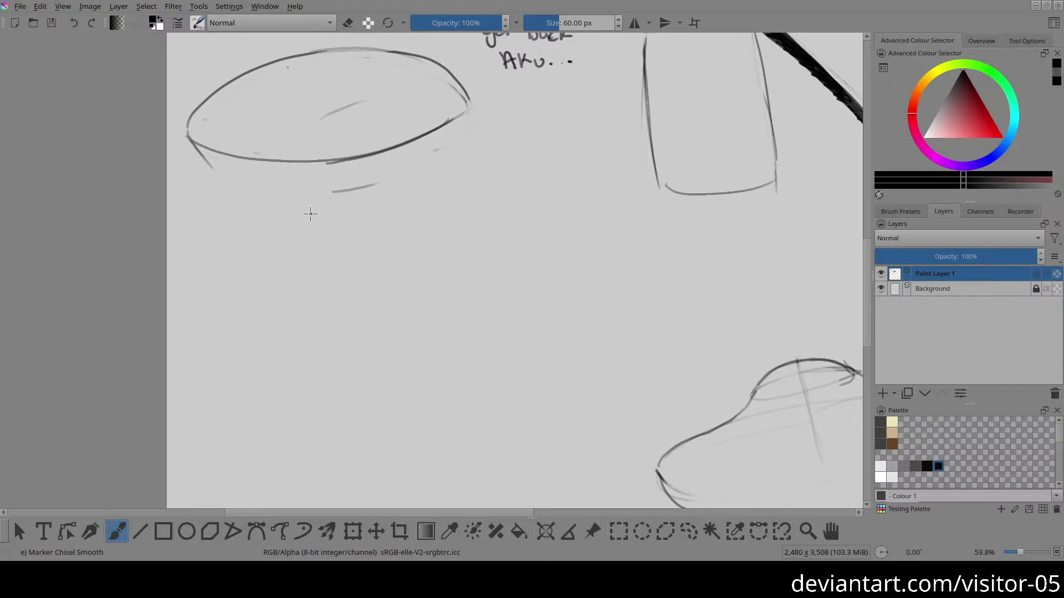
# Step: Sketch the left and right sides of a slim, slightly curved stem running down from inside the new cap
pyautogui.moveTo(303, 104); pyautogui.dragTo(335, 336)
pyautogui.moveTo(371, 123); pyautogui.dragTo(408, 254)
pyautogui.hotkey('ctrl', 'z')
pyautogui.moveTo(355, 111); pyautogui.dragTo(397, 279)
pyautogui.hotkey('ctrl', 'z')
pyautogui.moveTo(362, 118); pyautogui.dragTo(389, 291)
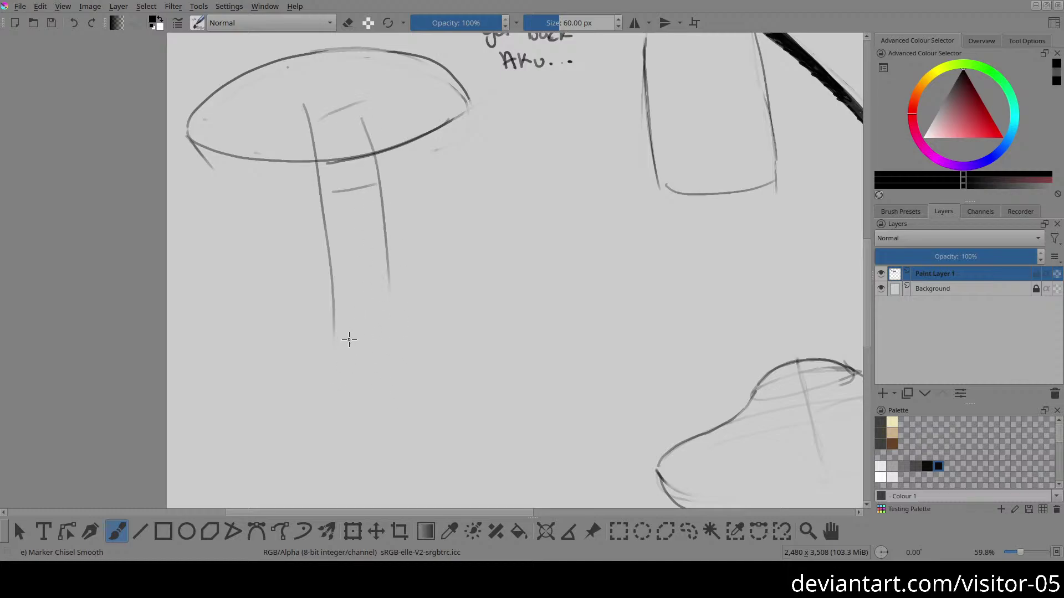
# Step: Extend the slim stem's right side downward and add a short curved base line under it
pyautogui.moveTo(373, 353); pyautogui.dragTo(410, 347)
pyautogui.moveTo(385, 258); pyautogui.dragTo(404, 340)
pyautogui.hotkey('ctrl', 'z')
pyautogui.moveTo(385, 267); pyautogui.dragTo(394, 302)
# Step: Erase the stem lines overlapping the cap's interior and the short guide stroke across the upper stem
pyautogui.press('e')
pyautogui.moveTo(394, 161); pyautogui.dragTo(369, 256)
pyautogui.moveTo(264, 220)
pyautogui.mouseDown()
pyautogui.moveTo(328, 202)
pyautogui.moveTo(351, 214)
pyautogui.moveTo(332, 233)
pyautogui.moveTo(292, 241)
pyautogui.moveTo(330, 236)
pyautogui.moveTo(263, 245)
pyautogui.moveTo(262, 223)
pyautogui.moveTo(336, 193)
pyautogui.moveTo(331, 186)
pyautogui.moveTo(298, 202)
pyautogui.mouseUp()
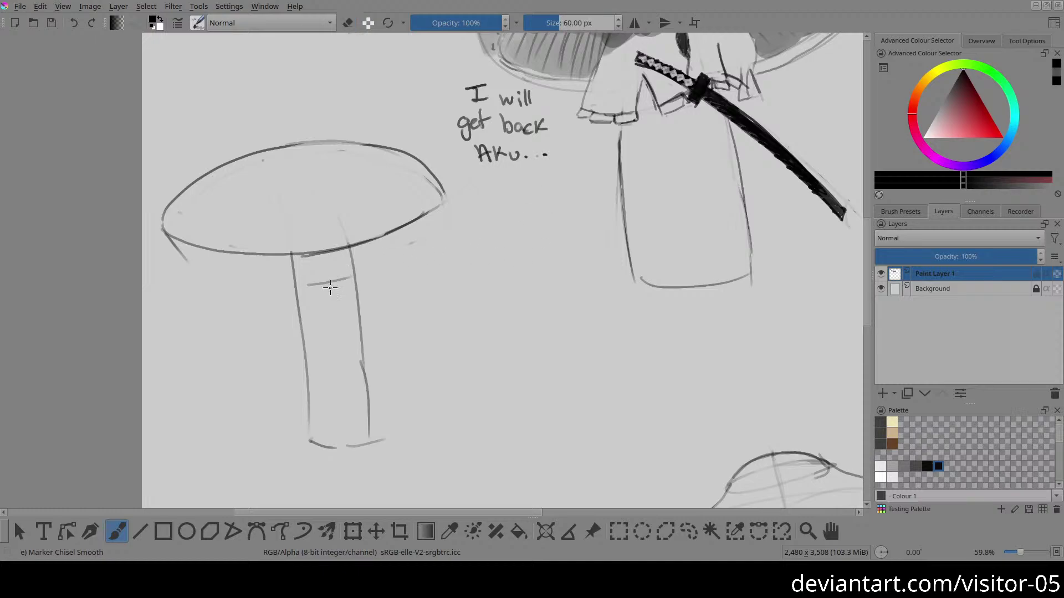
pyautogui.moveTo(319, 282); pyautogui.dragTo(349, 280)
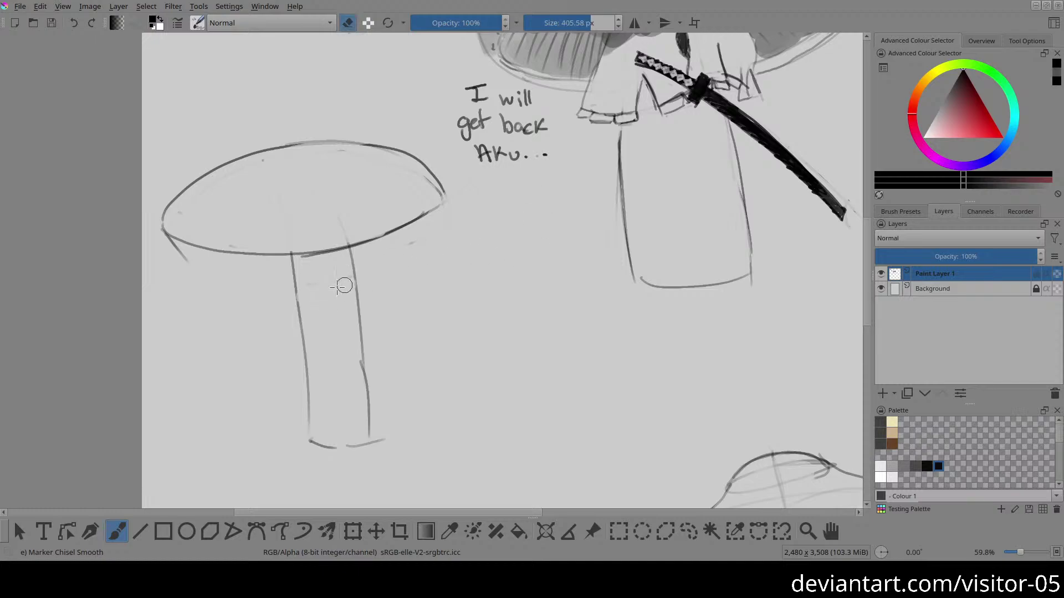
pyautogui.press('e')
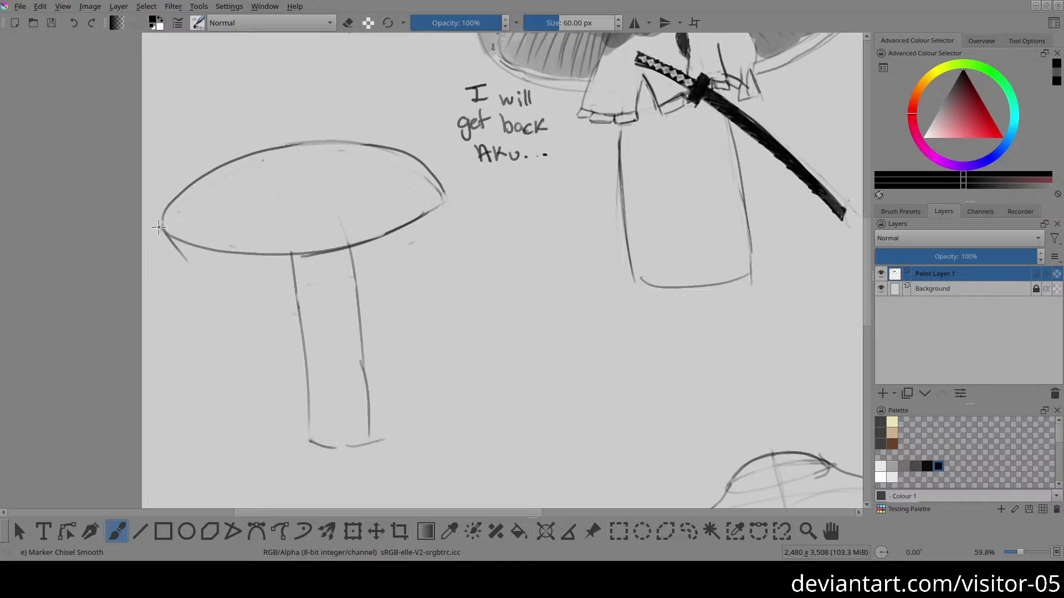
# Step: Draw a second curved rim below the cap's lower edge from corner to corner, and reinforce the upper-left cap edge
pyautogui.moveTo(166, 217); pyautogui.dragTo(238, 167)
pyautogui.moveTo(163, 226)
pyautogui.mouseDown()
pyautogui.moveTo(185, 252)
pyautogui.moveTo(243, 271)
pyautogui.mouseUp()
pyautogui.hotkey('ctrl', 'z')
pyautogui.moveTo(175, 252)
pyautogui.mouseDown()
pyautogui.moveTo(186, 265)
pyautogui.moveTo(377, 274)
pyautogui.moveTo(406, 259)
pyautogui.mouseUp()
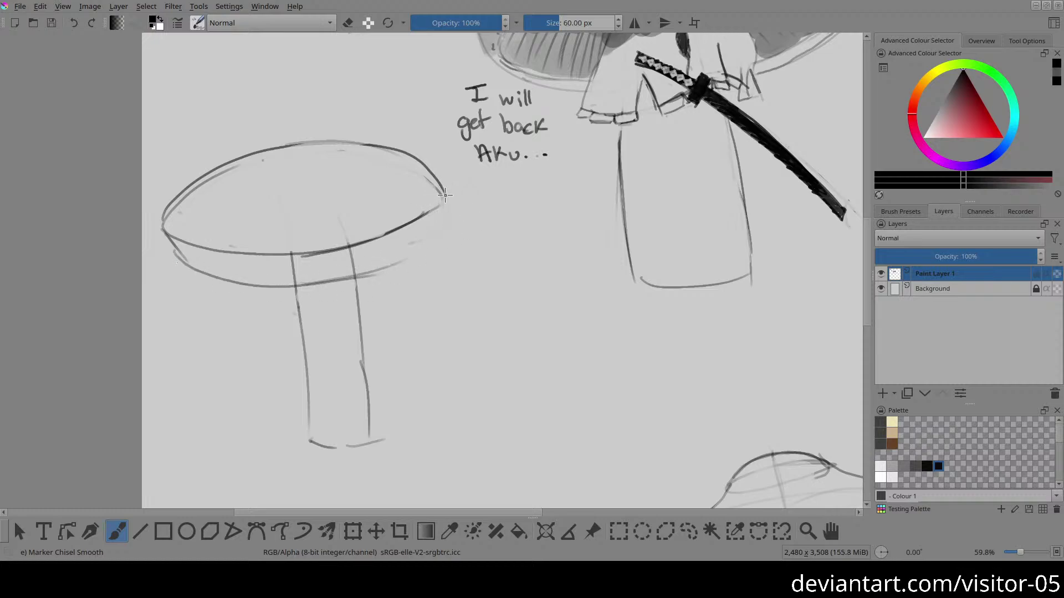
pyautogui.moveTo(445, 192)
pyautogui.mouseDown()
pyautogui.moveTo(381, 261)
pyautogui.moveTo(322, 297)
pyautogui.moveTo(432, 231)
pyautogui.moveTo(408, 257)
pyautogui.moveTo(454, 213)
pyautogui.moveTo(364, 280)
pyautogui.moveTo(380, 251)
pyautogui.mouseUp()
# Step: Erase the stem lines between the two rims, the doubled upper-left cap edge and the middle of the lower rim
pyautogui.press('e')
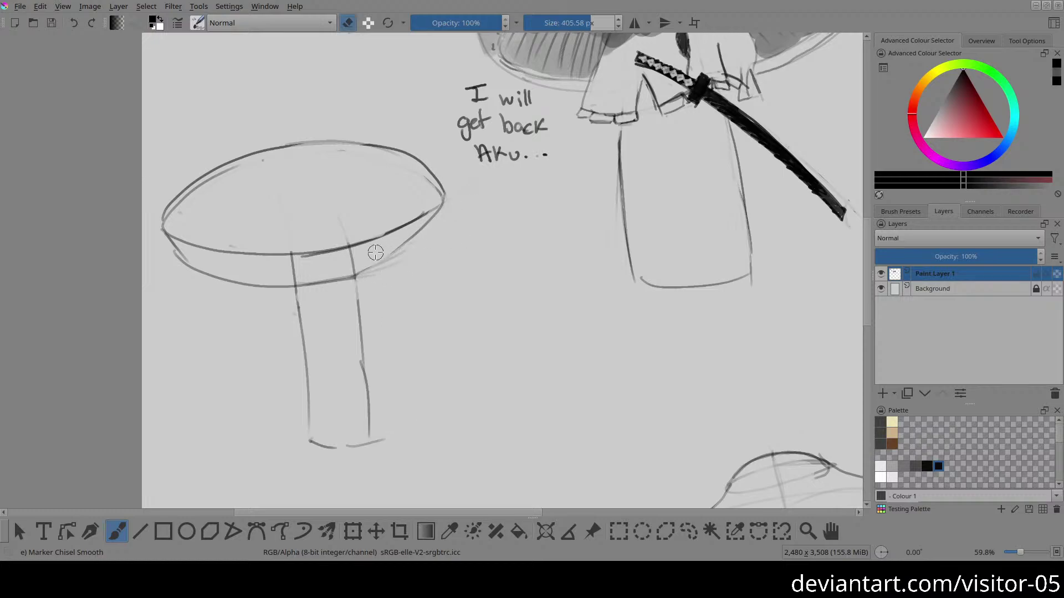
pyautogui.hotkey('ctrl', 'z')
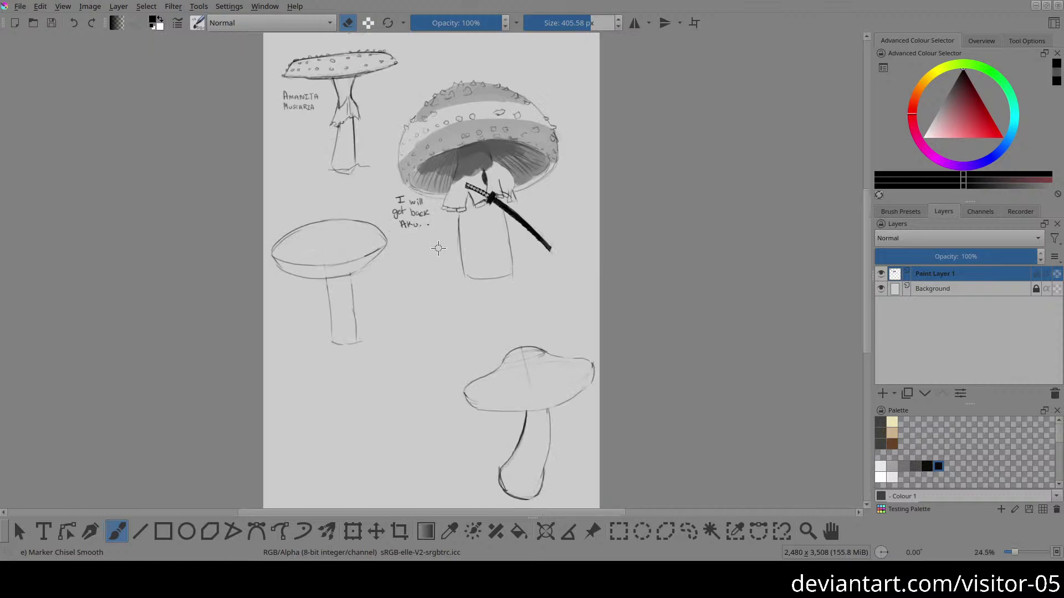
pyautogui.press('2')
pyautogui.moveTo(312, 259); pyautogui.dragTo(373, 242)
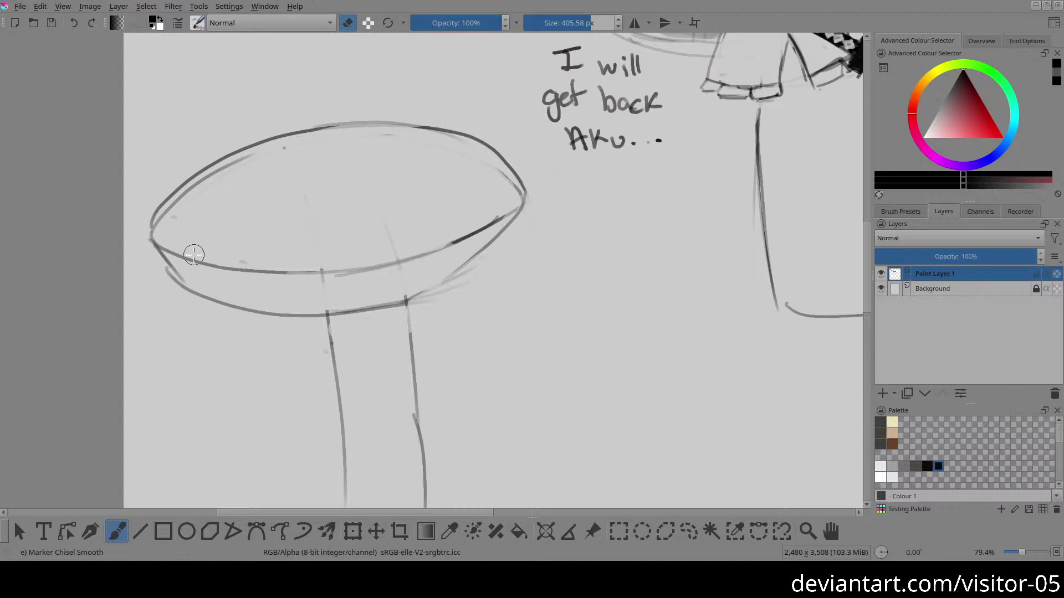
pyautogui.moveTo(164, 229)
pyautogui.mouseDown()
pyautogui.moveTo(244, 178)
pyautogui.moveTo(163, 237)
pyautogui.moveTo(185, 202)
pyautogui.moveTo(232, 185)
pyautogui.moveTo(175, 209)
pyautogui.moveTo(281, 156)
pyautogui.moveTo(176, 205)
pyautogui.moveTo(239, 188)
pyautogui.mouseUp()
pyautogui.moveTo(417, 148)
pyautogui.mouseDown()
pyautogui.moveTo(365, 200)
pyautogui.moveTo(410, 213)
pyautogui.moveTo(376, 238)
pyautogui.moveTo(287, 265)
pyautogui.moveTo(361, 291)
pyautogui.moveTo(330, 295)
pyautogui.mouseUp()
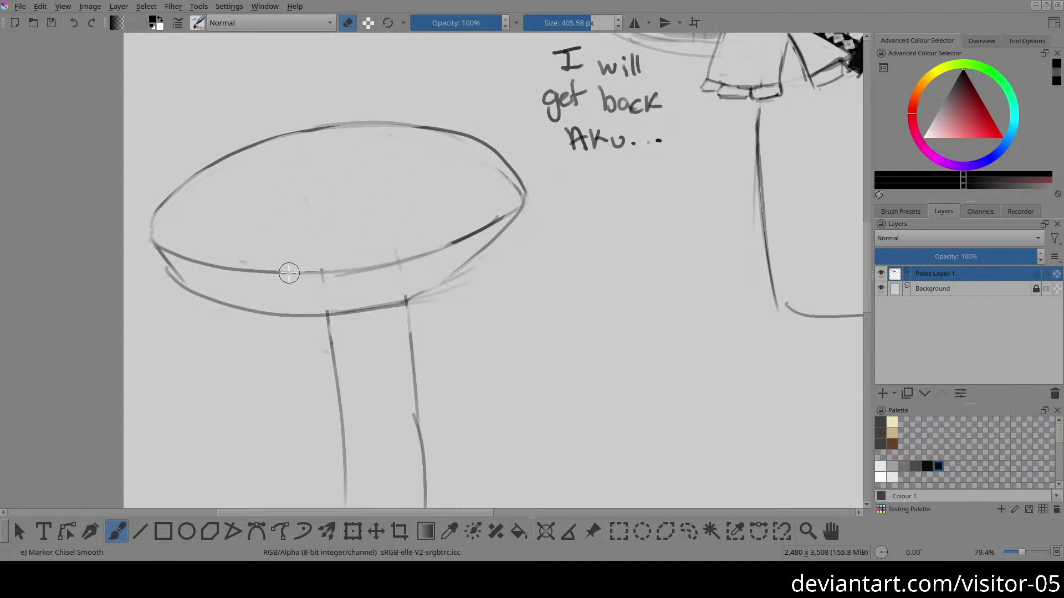
pyautogui.moveTo(315, 316)
pyautogui.mouseDown()
pyautogui.moveTo(439, 306)
pyautogui.moveTo(399, 294)
pyautogui.mouseUp()
# Step: Redraw the right half of the lower rim as a shallower curve up to the cap's corner, and erase leftovers beneath it
pyautogui.press('e')
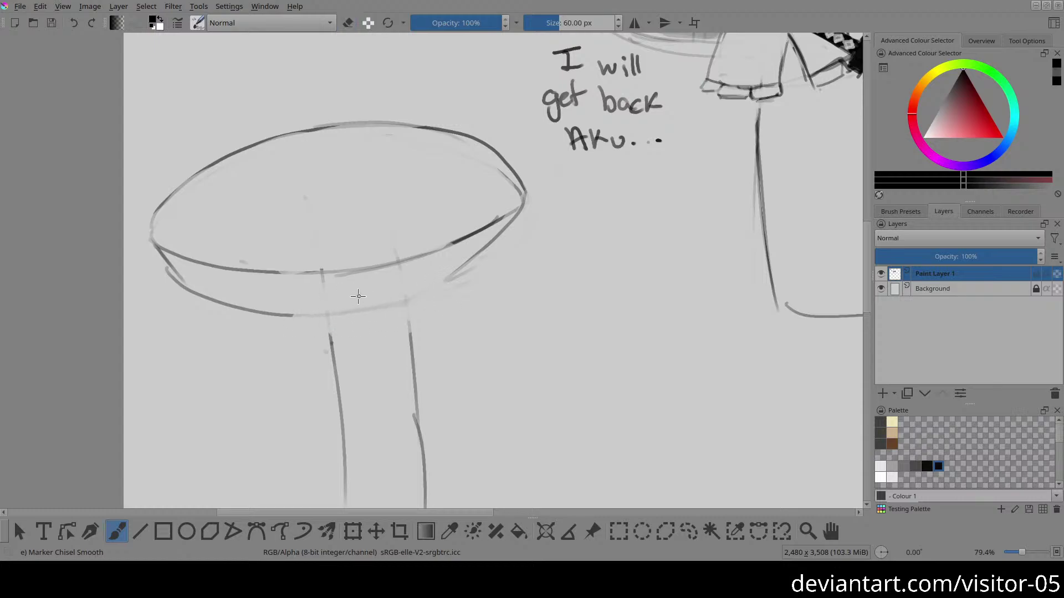
pyautogui.moveTo(327, 305); pyautogui.dragTo(401, 290)
pyautogui.moveTo(382, 293)
pyautogui.mouseDown()
pyautogui.moveTo(488, 248)
pyautogui.moveTo(521, 216)
pyautogui.mouseUp()
pyautogui.press('e')
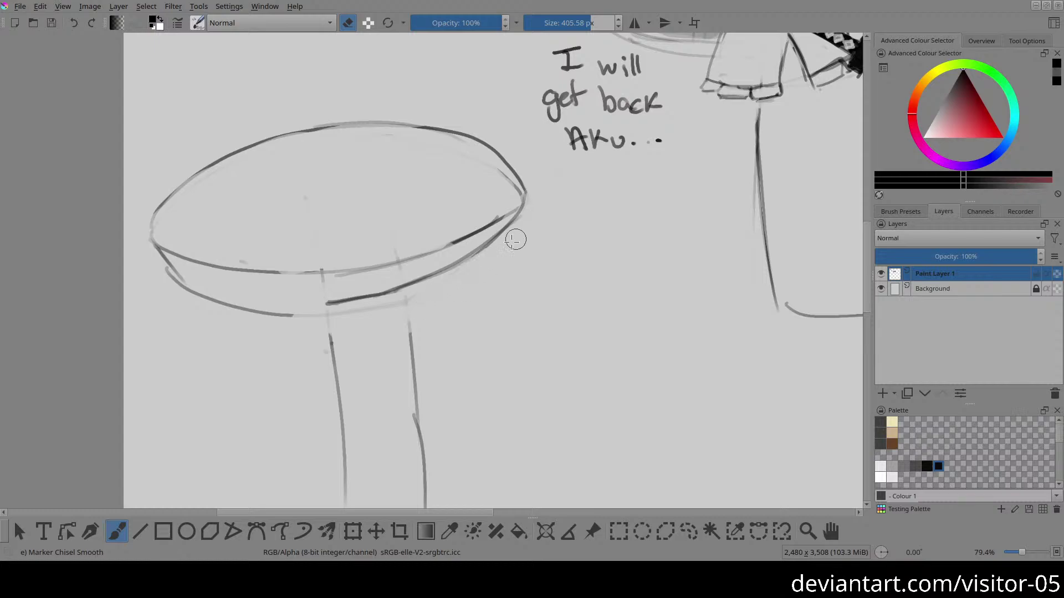
pyautogui.moveTo(310, 327)
pyautogui.mouseDown()
pyautogui.moveTo(485, 300)
pyautogui.moveTo(424, 274)
pyautogui.mouseUp()
# Step: Redraw the left half of the lower rim as a smooth curve meeting the new right half above the stem
pyautogui.press('e')
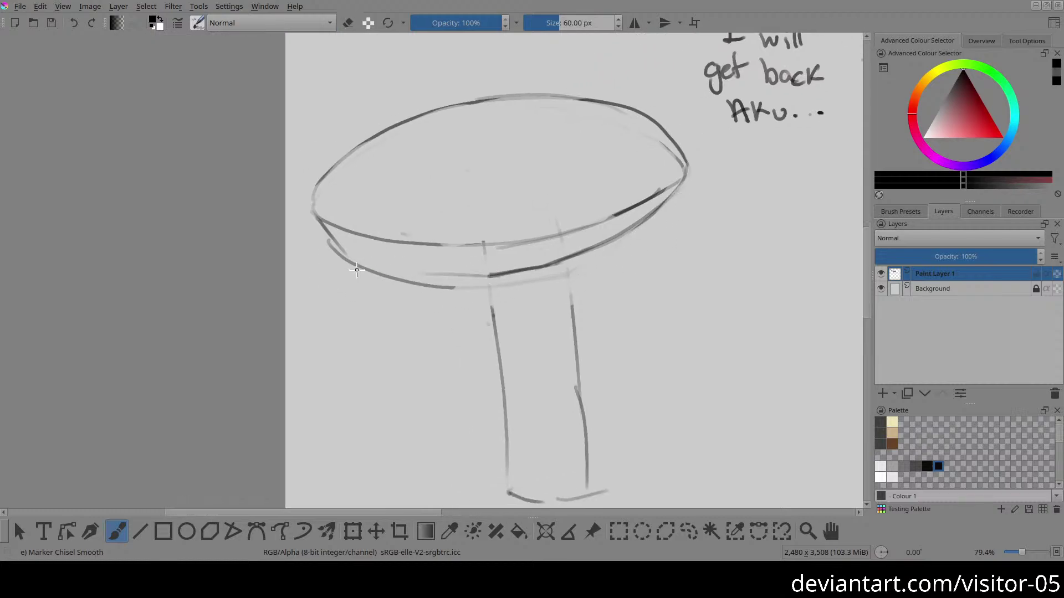
pyautogui.moveTo(356, 267); pyautogui.dragTo(475, 271)
pyautogui.hotkey('ctrl', 'z')
pyautogui.moveTo(354, 265); pyautogui.dragTo(507, 272)
pyautogui.hotkey('ctrl', 'z')
pyautogui.moveTo(355, 265); pyautogui.dragTo(510, 273)
# Step: Erase the old outer line below the rim's left half and the doubled stroke on the upper rim
pyautogui.press('e')
pyautogui.moveTo(299, 268)
pyautogui.mouseDown()
pyautogui.moveTo(462, 299)
pyautogui.moveTo(320, 255)
pyautogui.moveTo(424, 289)
pyautogui.moveTo(323, 262)
pyautogui.moveTo(391, 284)
pyautogui.mouseUp()
pyautogui.press('e')
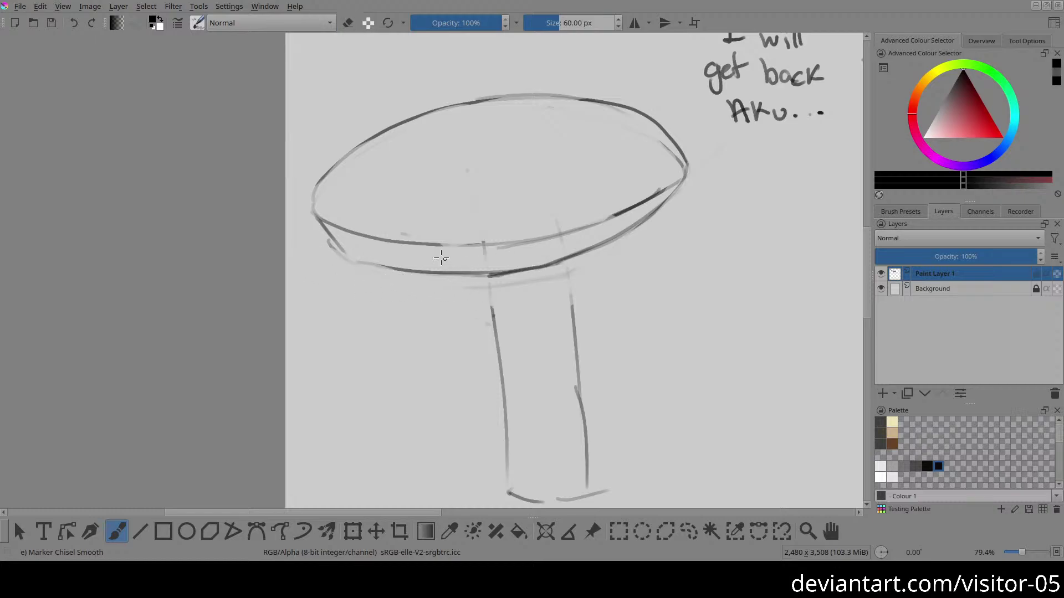
pyautogui.press('e')
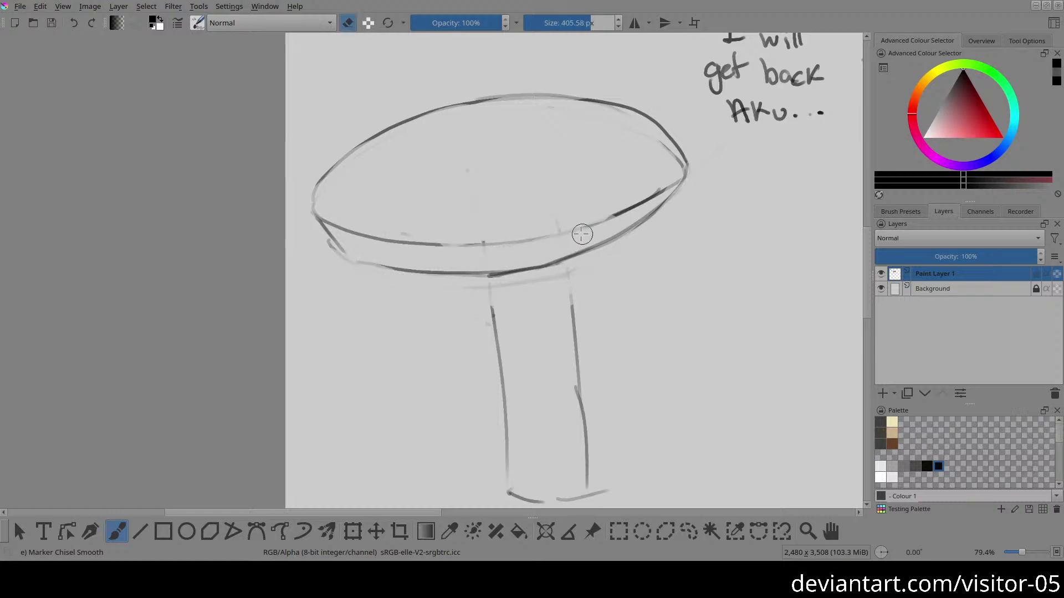
# Step: Redraw both sides of the stem from the lower rim as curves that bend toward the left at the base
pyautogui.press('e')
pyautogui.moveTo(535, 339)
pyautogui.mouseDown()
pyautogui.moveTo(418, 229)
pyautogui.moveTo(427, 310)
pyautogui.mouseUp()
pyautogui.moveTo(413, 211); pyautogui.dragTo(424, 402)
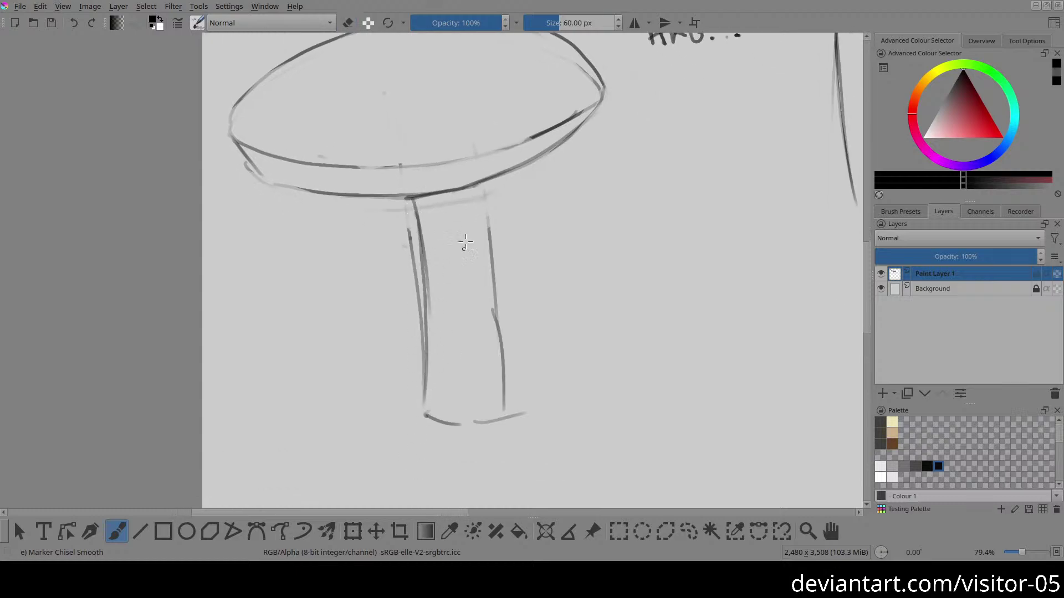
pyautogui.moveTo(411, 201); pyautogui.dragTo(391, 417)
pyautogui.moveTo(481, 184); pyautogui.dragTo(477, 441)
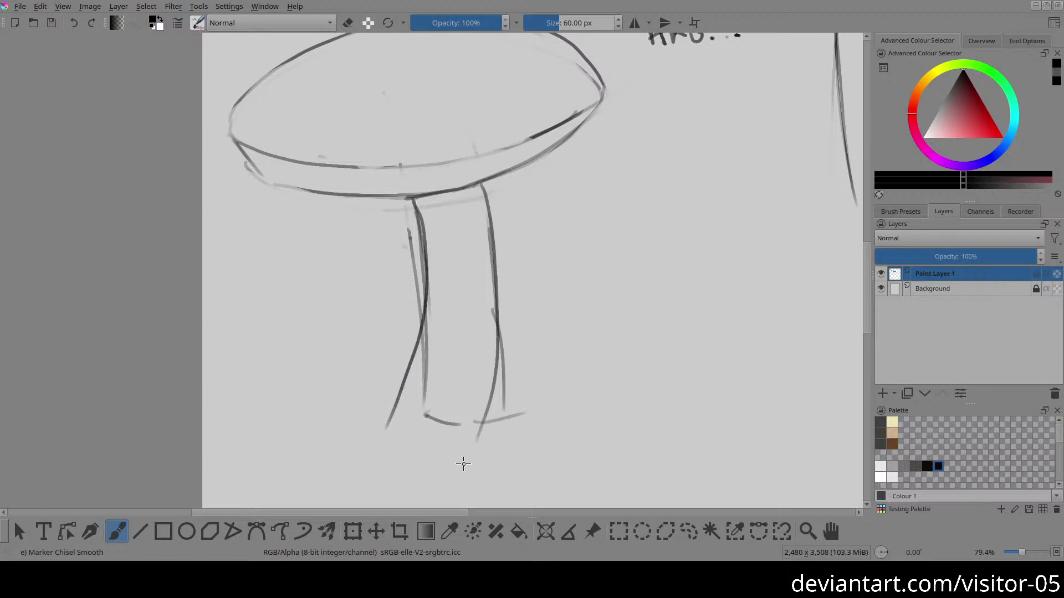
pyautogui.hotkey('ctrl', 'z')
pyautogui.moveTo(482, 190); pyautogui.dragTo(471, 409)
# Step: Erase the stem's old straight right side and base line around the new curves
pyautogui.press('e')
pyautogui.moveTo(505, 308)
pyautogui.mouseDown()
pyautogui.moveTo(496, 408)
pyautogui.moveTo(511, 380)
pyautogui.moveTo(493, 393)
pyautogui.moveTo(443, 365)
pyautogui.moveTo(427, 338)
pyautogui.moveTo(416, 400)
pyautogui.moveTo(433, 441)
pyautogui.moveTo(504, 416)
pyautogui.moveTo(497, 273)
pyautogui.moveTo(500, 304)
pyautogui.mouseUp()
pyautogui.press('e')
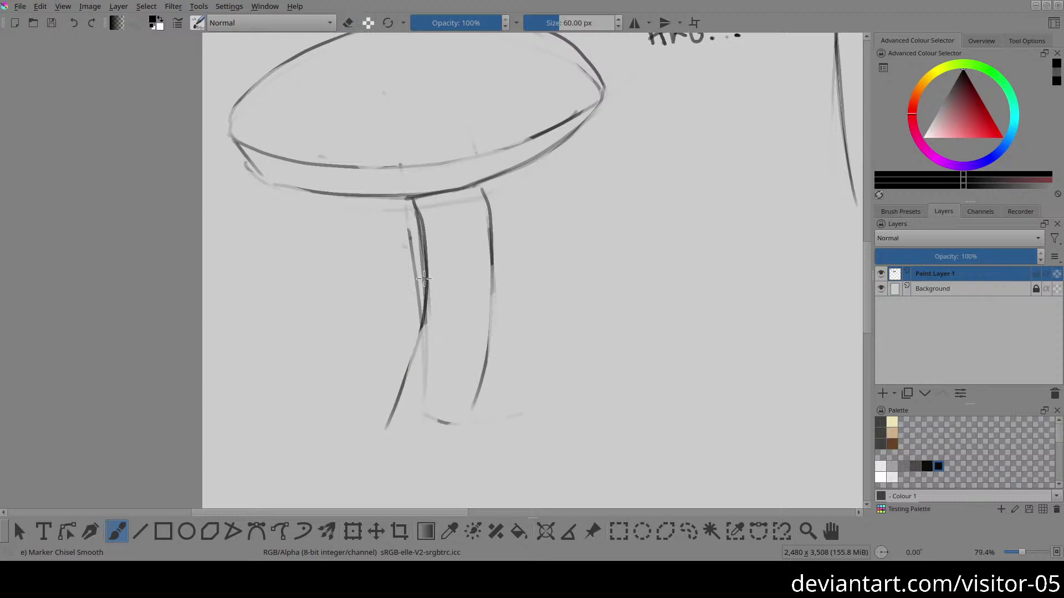
# Step: Draw a flared skirt ring around the middle of the stem with a pointed fold and a ragged lower hem
pyautogui.moveTo(437, 253); pyautogui.dragTo(421, 331)
pyautogui.moveTo(432, 258)
pyautogui.mouseDown()
pyautogui.moveTo(464, 310)
pyautogui.moveTo(406, 326)
pyautogui.moveTo(445, 332)
pyautogui.mouseUp()
pyautogui.moveTo(471, 339); pyautogui.dragTo(503, 346)
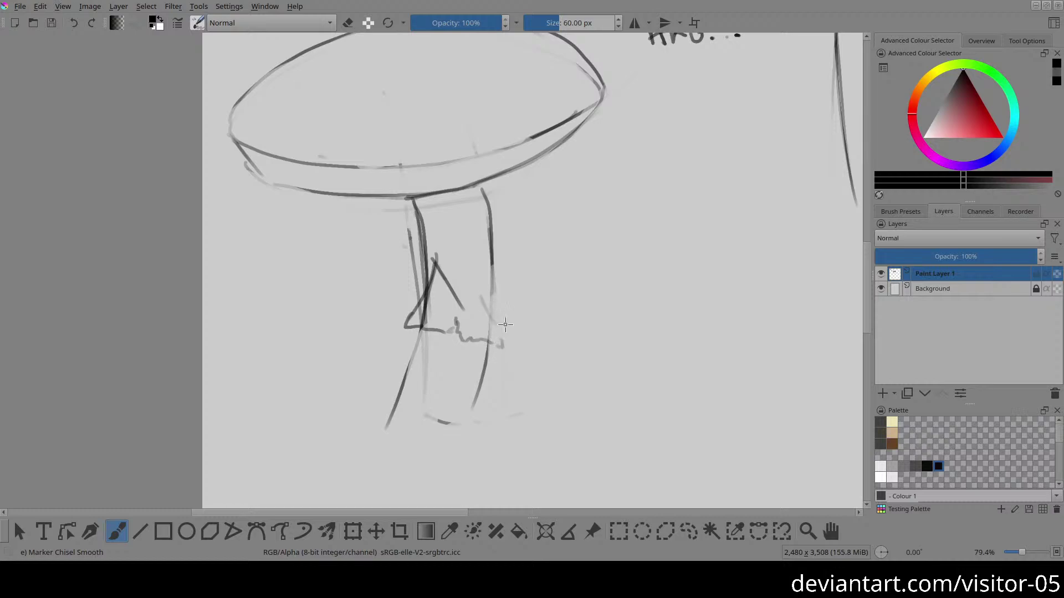
pyautogui.moveTo(493, 275); pyautogui.dragTo(505, 338)
pyautogui.press('e')
pyautogui.press('e')
pyautogui.moveTo(493, 270); pyautogui.dragTo(507, 335)
pyautogui.moveTo(480, 294); pyautogui.dragTo(503, 347)
# Step: Erase the stem lines crossing the skirt and the doubled line along the upper stem's left side
pyautogui.press('e')
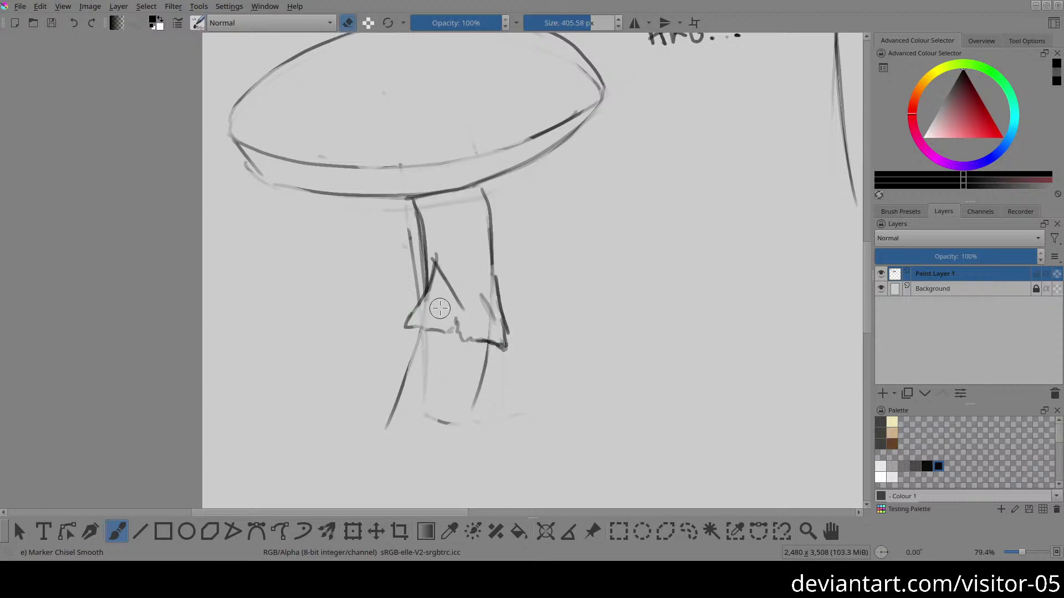
pyautogui.press('e')
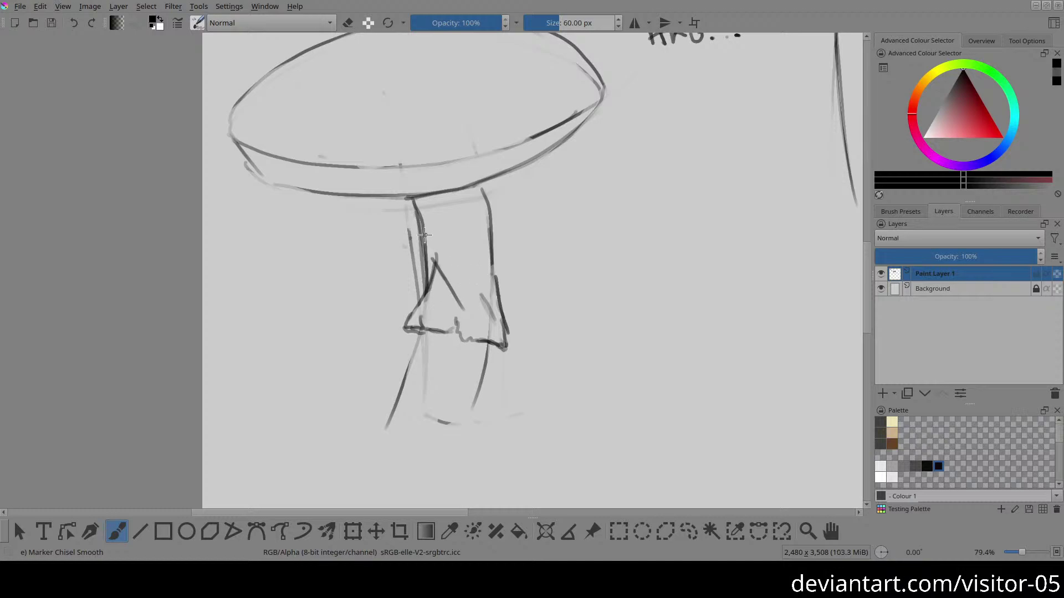
pyautogui.press('e')
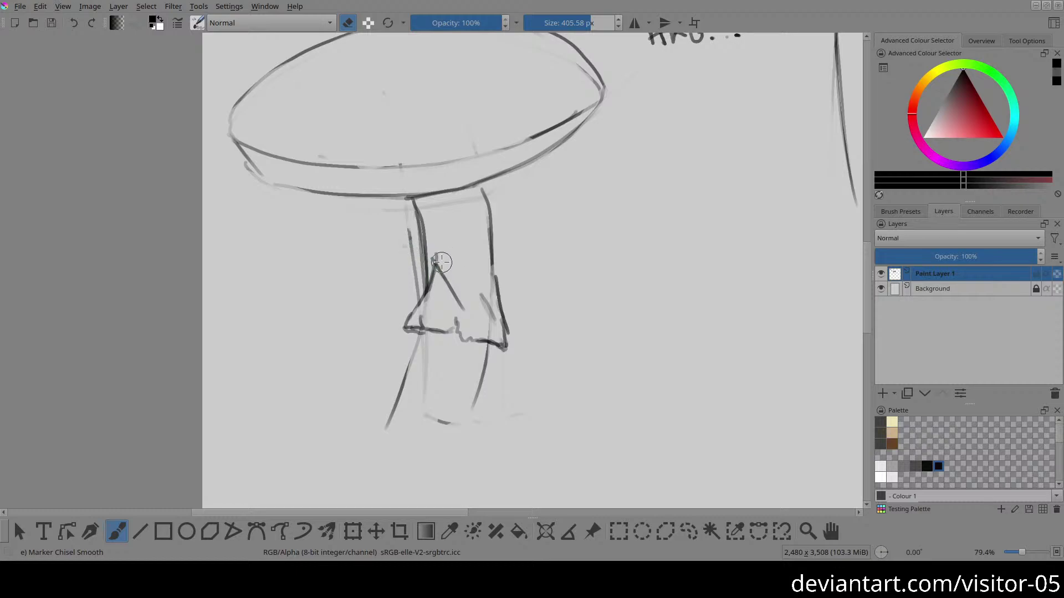
pyautogui.moveTo(405, 226)
pyautogui.mouseDown()
pyautogui.moveTo(410, 290)
pyautogui.moveTo(405, 221)
pyautogui.moveTo(421, 277)
pyautogui.moveTo(412, 213)
pyautogui.mouseUp()
pyautogui.moveTo(416, 212); pyautogui.dragTo(427, 297)
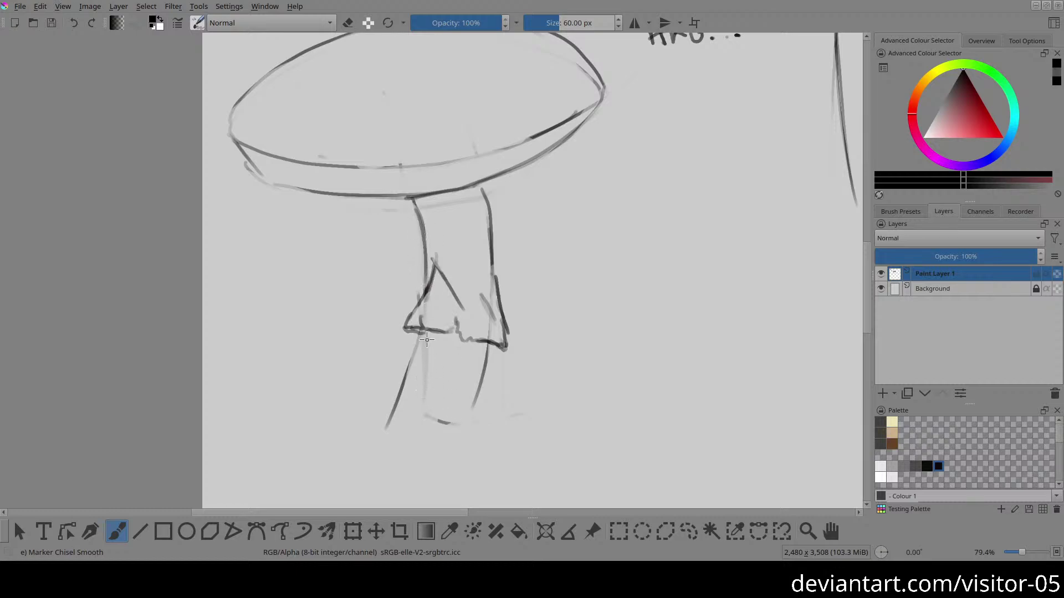
# Step: Thicken the skirt's ragged hem, and replace the upper stem's right side with a straighter line down to the skirt
pyautogui.moveTo(450, 307)
pyautogui.mouseDown()
pyautogui.moveTo(460, 341)
pyautogui.moveTo(514, 352)
pyautogui.mouseUp()
pyautogui.moveTo(404, 328); pyautogui.dragTo(462, 338)
pyautogui.moveTo(475, 192); pyautogui.dragTo(496, 275)
pyautogui.press('e')
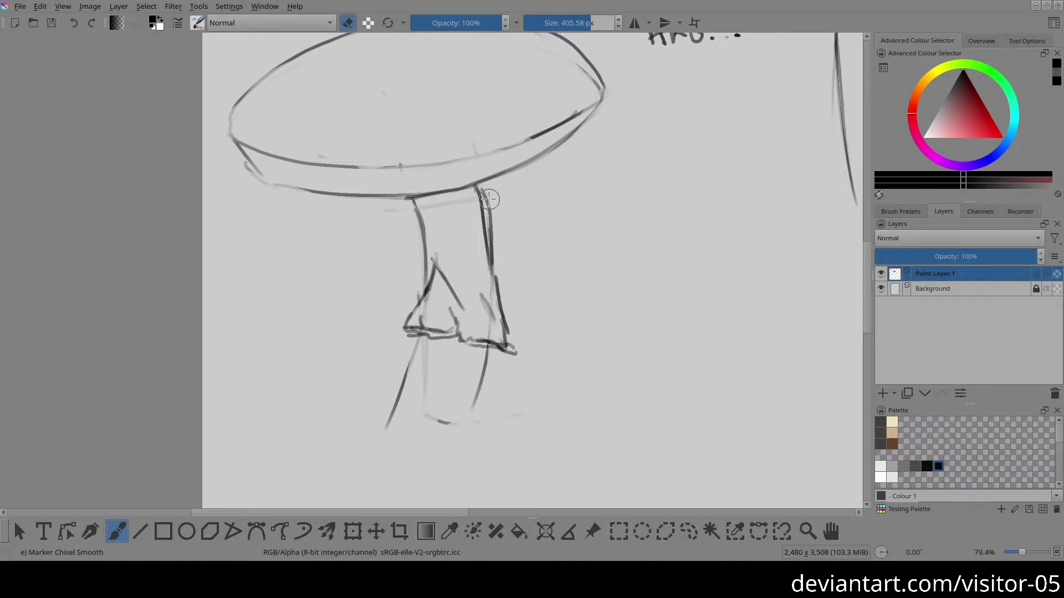
pyautogui.press('e')
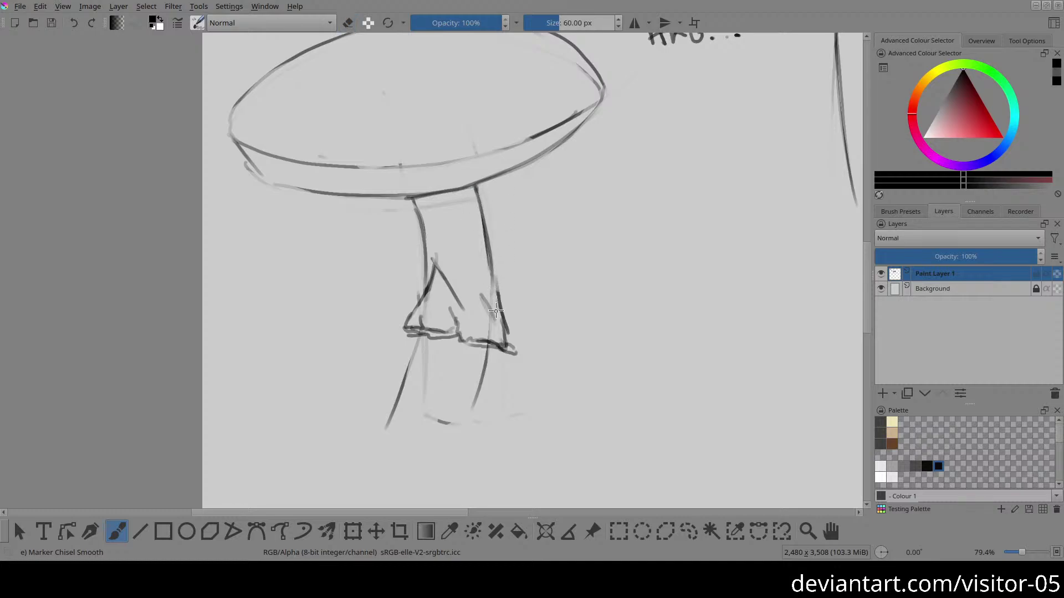
# Step: Start the gills with short vertical strokes between the two rims above the stem, undoing the stray stroke near the right corner
pyautogui.moveTo(535, 220); pyautogui.dragTo(520, 304)
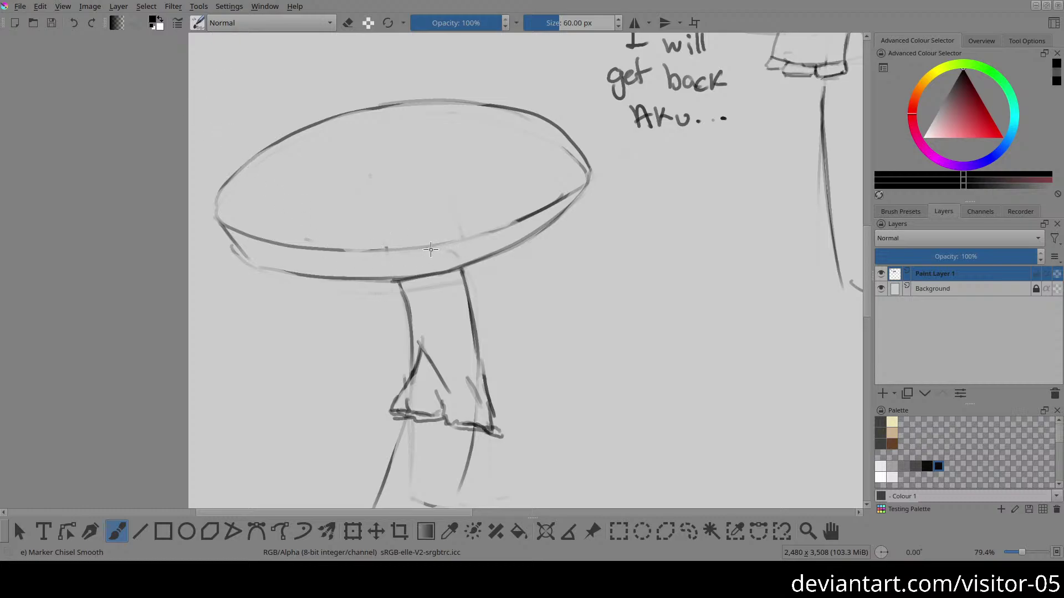
pyautogui.moveTo(409, 252)
pyautogui.mouseDown()
pyautogui.moveTo(413, 273)
pyautogui.moveTo(427, 277)
pyautogui.mouseUp()
pyautogui.moveTo(429, 248)
pyautogui.mouseDown()
pyautogui.moveTo(428, 284)
pyautogui.moveTo(436, 247)
pyautogui.moveTo(434, 279)
pyautogui.moveTo(452, 258)
pyautogui.mouseUp()
pyautogui.moveTo(539, 220)
pyautogui.mouseDown()
pyautogui.moveTo(594, 177)
pyautogui.moveTo(573, 207)
pyautogui.mouseUp()
pyautogui.hotkey('ctrl', 'z')
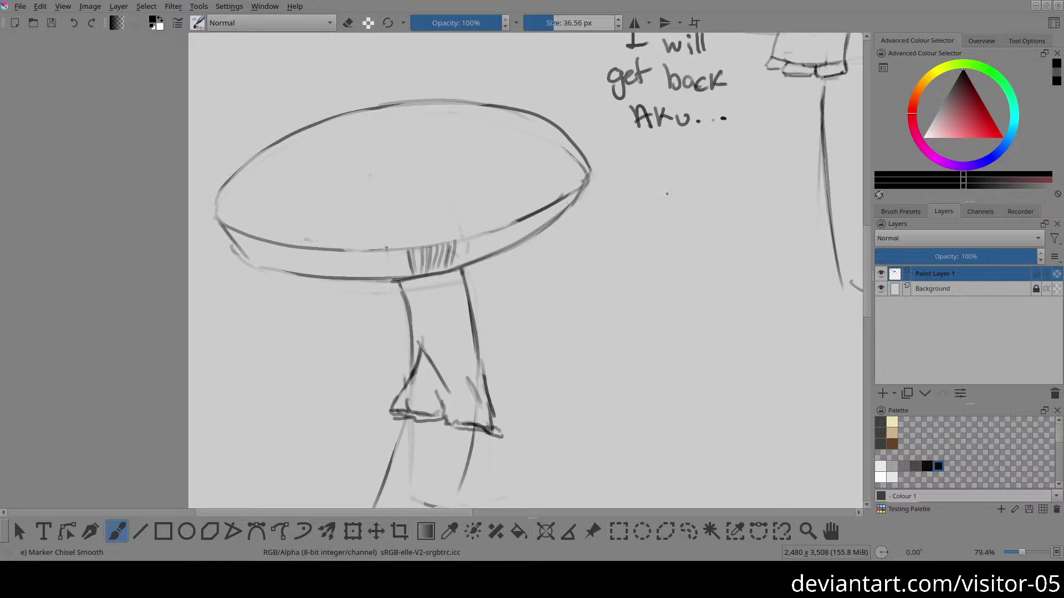
# Step: Adjust the brush size to 40.28 px and continue the gill strokes between the rims past the stem's right side
pyautogui.press('[')
pyautogui.press('[')
pyautogui.press('[')
pyautogui.press('[')
pyautogui.moveTo(459, 237); pyautogui.dragTo(453, 273)
pyautogui.press(']')
pyautogui.press(']')
pyautogui.moveTo(462, 242)
pyautogui.mouseDown()
pyautogui.moveTo(456, 270)
pyautogui.moveTo(469, 165)
pyautogui.moveTo(490, 140)
pyautogui.moveTo(438, 198)
pyautogui.mouseUp()
pyautogui.moveTo(448, 137)
pyautogui.mouseDown()
pyautogui.moveTo(438, 176)
pyautogui.moveTo(448, 230)
pyautogui.mouseUp()
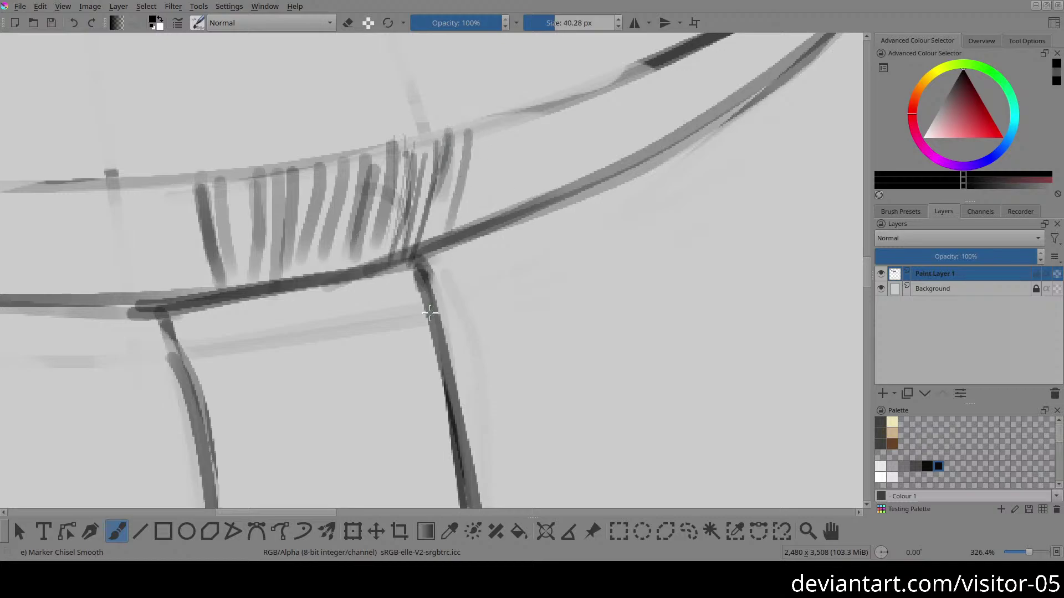
pyautogui.moveTo(486, 134); pyautogui.dragTo(469, 208)
pyautogui.moveTo(515, 113); pyautogui.dragTo(483, 215)
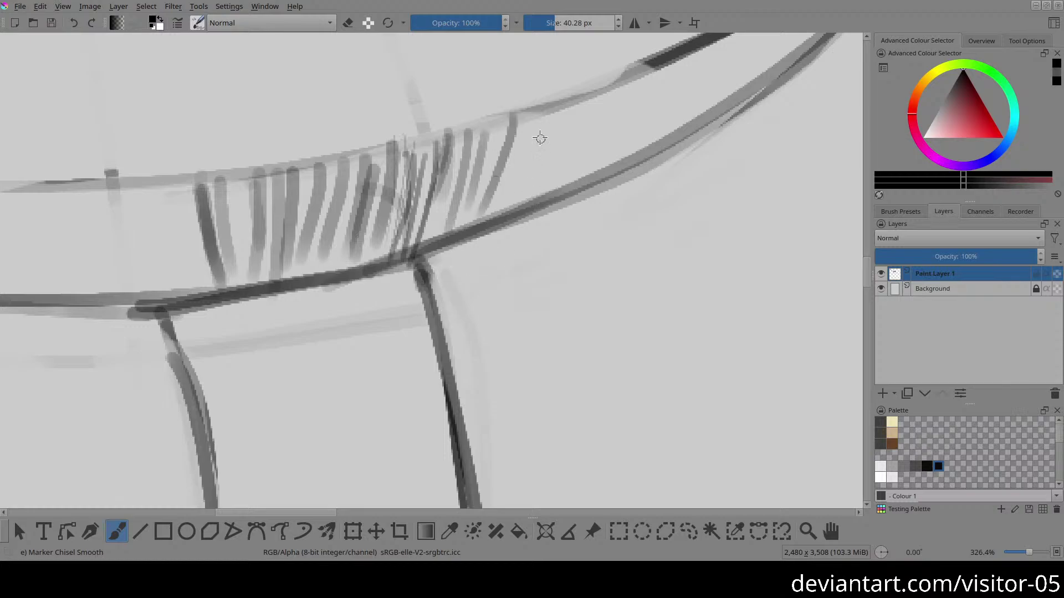
# Step: Show the canvas overview and add two more slanted gill strokes at the right end of the hatching
pyautogui.click(1026, 41)
pyautogui.click(981, 41)
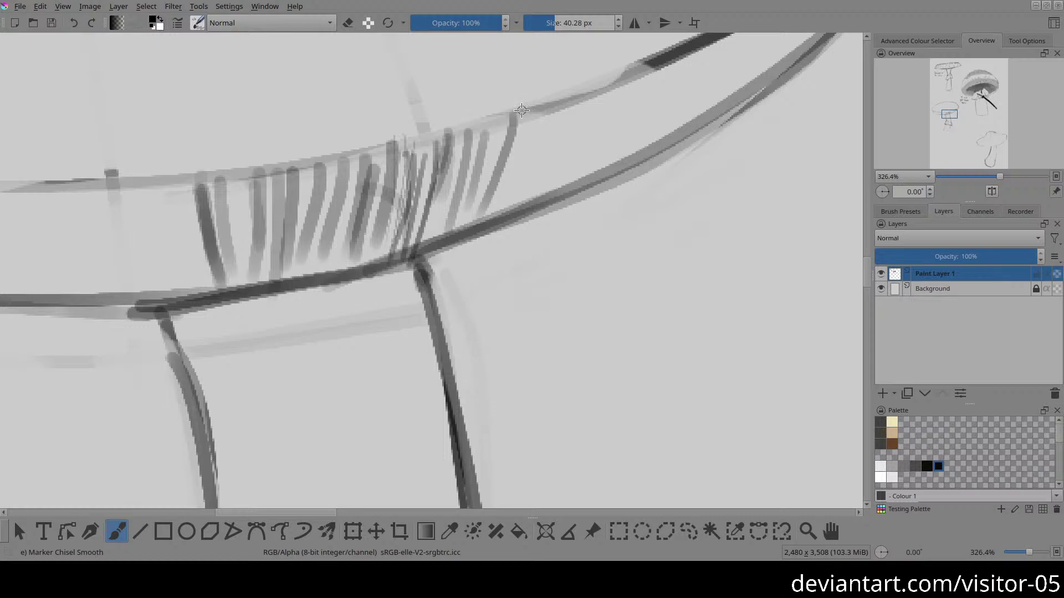
pyautogui.moveTo(521, 111); pyautogui.dragTo(492, 217)
pyautogui.moveTo(546, 109); pyautogui.dragTo(512, 213)
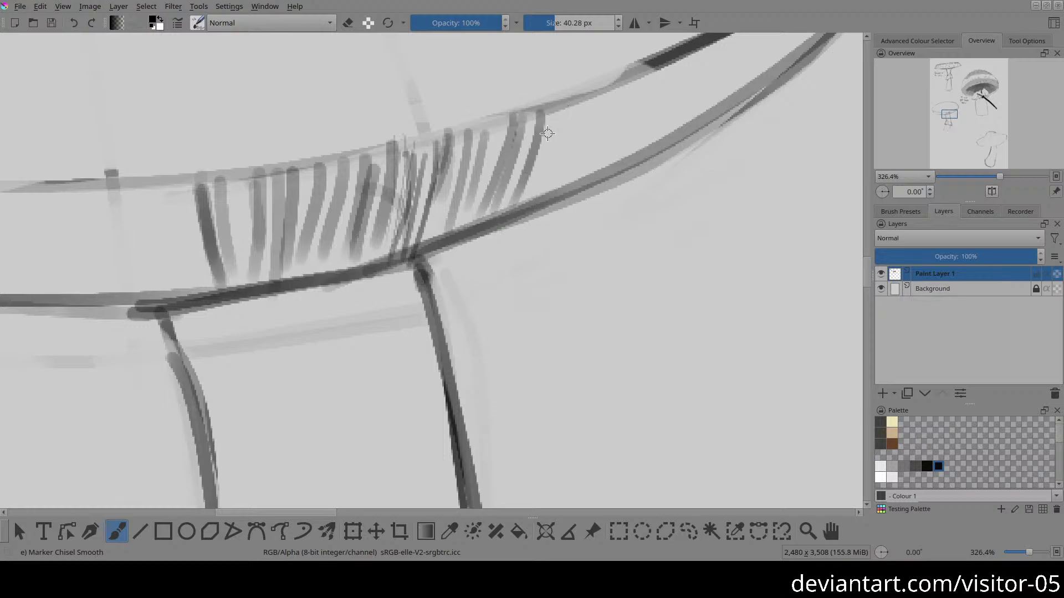
# Step: Continue the slanted gill strokes along the band to where the upper rim turns dark
pyautogui.moveTo(630, 118); pyautogui.dragTo(455, 237)
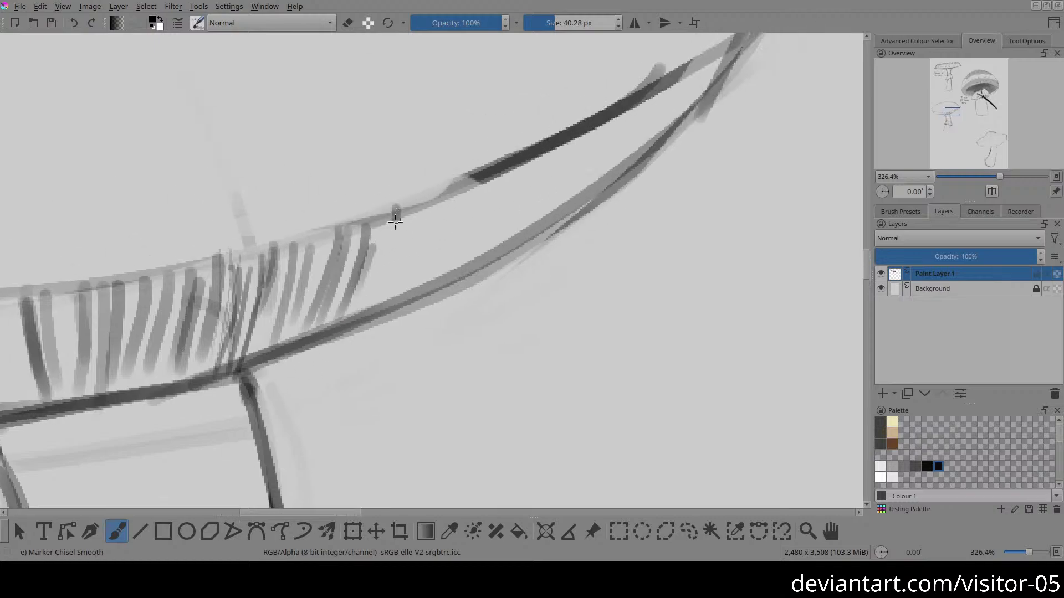
pyautogui.moveTo(396, 215); pyautogui.dragTo(361, 319)
pyautogui.moveTo(418, 201); pyautogui.dragTo(355, 351)
pyautogui.moveTo(443, 195)
pyautogui.mouseDown()
pyautogui.moveTo(370, 353)
pyautogui.moveTo(411, 282)
pyautogui.moveTo(402, 297)
pyautogui.mouseUp()
pyautogui.moveTo(476, 186); pyautogui.dragTo(403, 313)
pyautogui.moveTo(493, 165)
pyautogui.mouseDown()
pyautogui.moveTo(399, 324)
pyautogui.moveTo(428, 297)
pyautogui.mouseUp()
pyautogui.moveTo(533, 148); pyautogui.dragTo(450, 272)
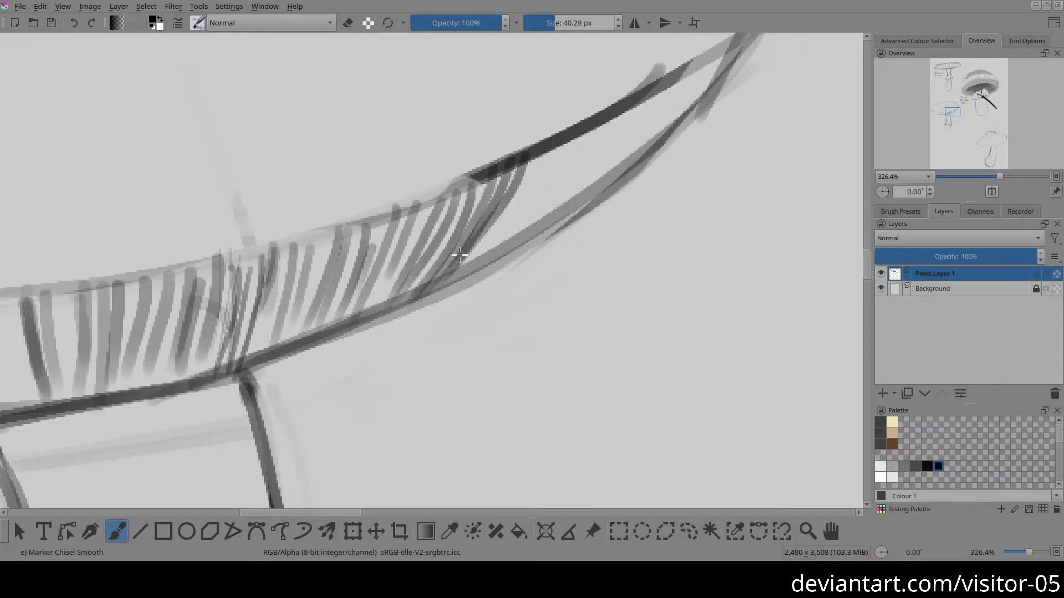
# Step: Fill the narrowing end of the band with steeper gill strokes toward the cap's right corner
pyautogui.moveTo(527, 155); pyautogui.dragTo(461, 285)
pyautogui.moveTo(560, 142)
pyautogui.mouseDown()
pyautogui.moveTo(511, 230)
pyautogui.moveTo(467, 250)
pyautogui.moveTo(470, 290)
pyautogui.moveTo(524, 233)
pyautogui.mouseUp()
pyautogui.moveTo(607, 119); pyautogui.dragTo(549, 218)
pyautogui.moveTo(638, 105)
pyautogui.mouseDown()
pyautogui.moveTo(563, 211)
pyautogui.moveTo(587, 186)
pyautogui.mouseUp()
pyautogui.moveTo(667, 88)
pyautogui.mouseDown()
pyautogui.moveTo(596, 205)
pyautogui.moveTo(628, 146)
pyautogui.moveTo(563, 226)
pyautogui.mouseUp()
# Step: Darken the gills near the cap's right corner with extra overlapping strokes between the existing ones
pyautogui.moveTo(607, 116); pyautogui.dragTo(546, 205)
pyautogui.moveTo(640, 92); pyautogui.dragTo(573, 166)
pyautogui.moveTo(626, 116); pyautogui.dragTo(574, 175)
pyautogui.moveTo(582, 131); pyautogui.dragTo(488, 227)
pyautogui.moveTo(520, 166); pyautogui.dragTo(472, 230)
pyautogui.moveTo(380, 309); pyautogui.dragTo(485, 288)
pyautogui.moveTo(635, 141); pyautogui.dragTo(553, 238)
pyautogui.moveTo(615, 169); pyautogui.dragTo(501, 289)
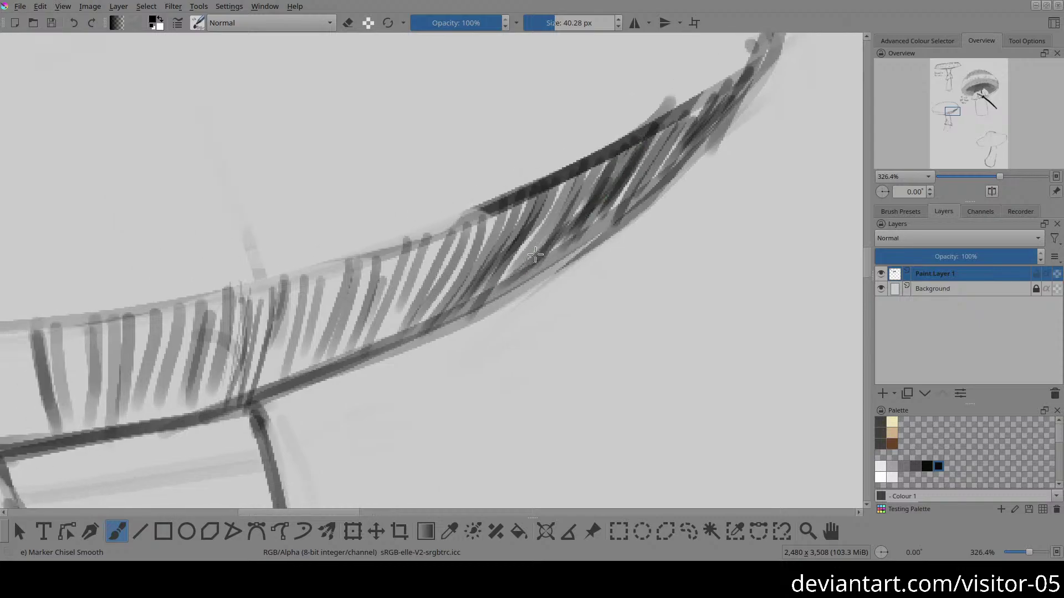
# Step: Build up dense diagonal shading over the right-hand gills, working from the cap's corner inward toward the stem
pyautogui.moveTo(604, 148); pyautogui.dragTo(446, 297)
pyautogui.moveTo(574, 166); pyautogui.dragTo(471, 305)
pyautogui.moveTo(605, 195); pyautogui.dragTo(468, 327)
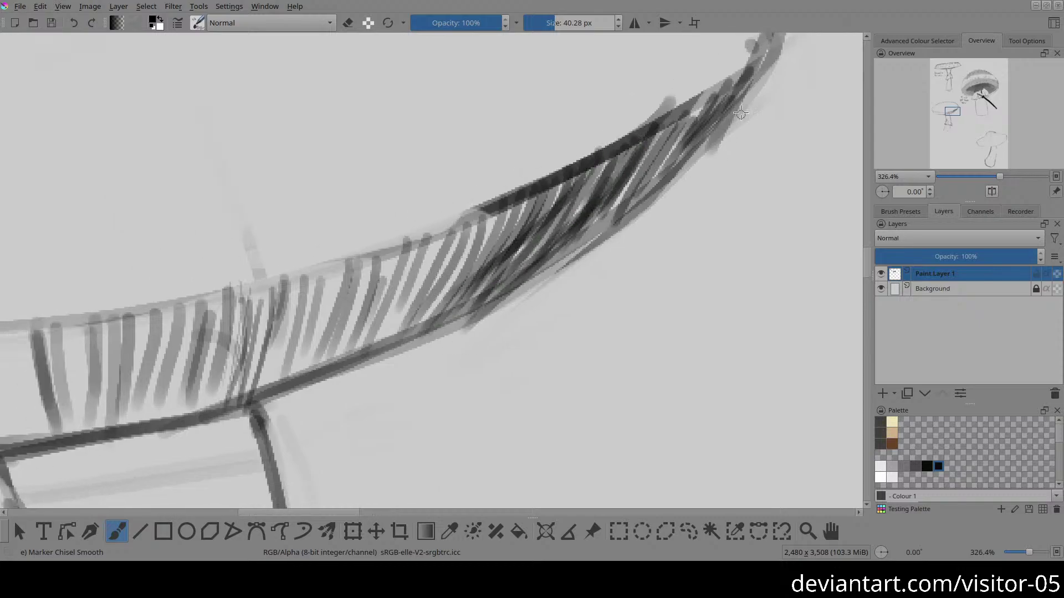
pyautogui.moveTo(740, 75); pyautogui.dragTo(491, 277)
pyautogui.moveTo(620, 158); pyautogui.dragTo(481, 290)
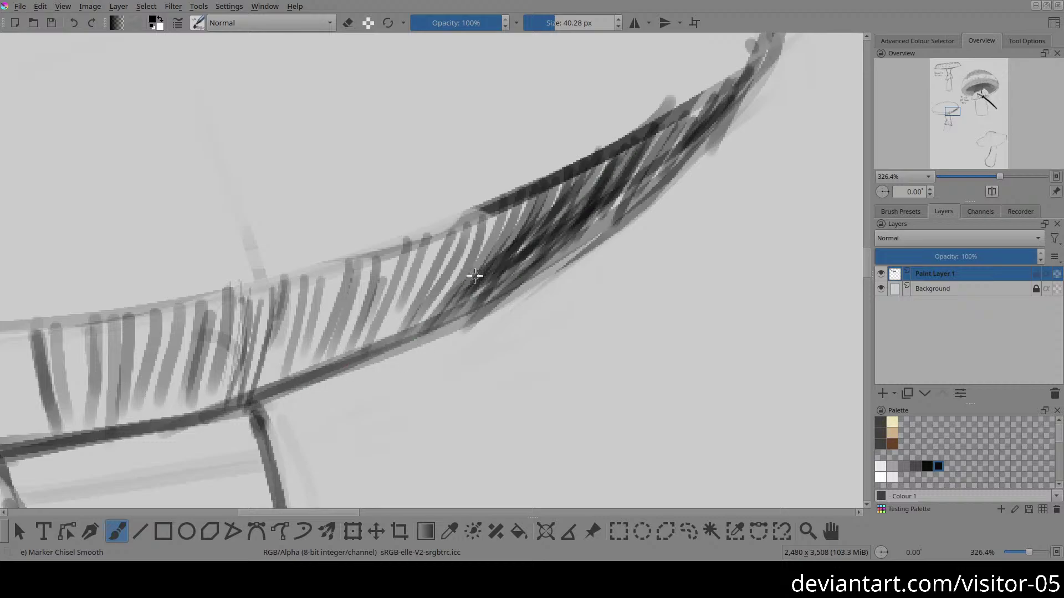
pyautogui.moveTo(571, 178); pyautogui.dragTo(388, 346)
pyautogui.moveTo(504, 210)
pyautogui.mouseDown()
pyautogui.moveTo(371, 347)
pyautogui.moveTo(310, 361)
pyautogui.moveTo(358, 339)
pyautogui.mouseUp()
pyautogui.moveTo(189, 366)
pyautogui.mouseDown()
pyautogui.moveTo(253, 266)
pyautogui.moveTo(325, 245)
pyautogui.mouseUp()
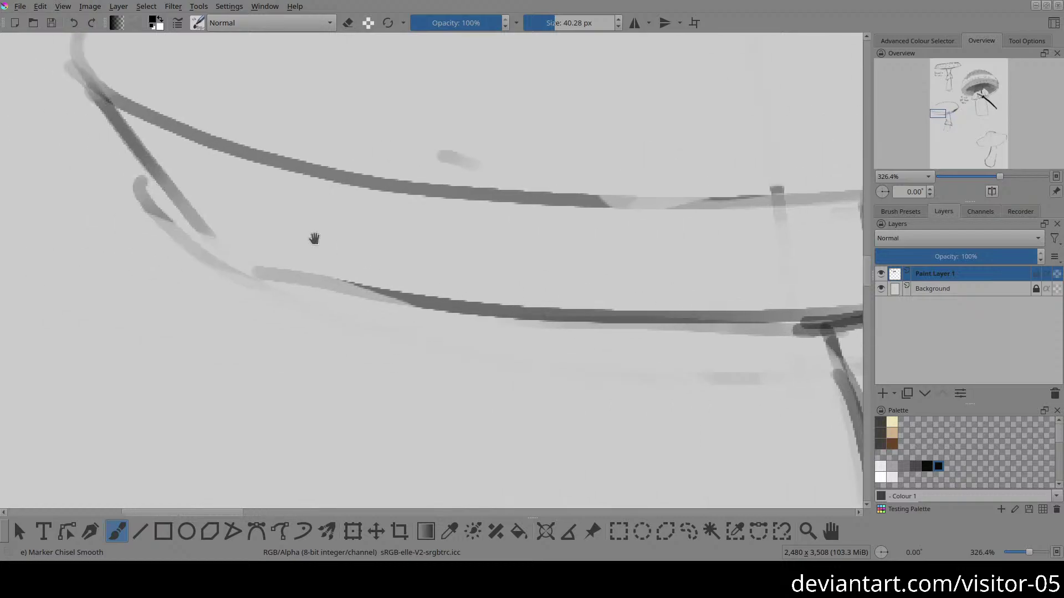
# Step: Draw a dark gill line across the band above the stem's left edge and extend it down to meet the stem
pyautogui.moveTo(610, 323)
pyautogui.mouseDown()
pyautogui.moveTo(565, 323)
pyautogui.moveTo(434, 231)
pyautogui.moveTo(480, 284)
pyautogui.mouseUp()
pyautogui.moveTo(471, 194); pyautogui.dragTo(481, 317)
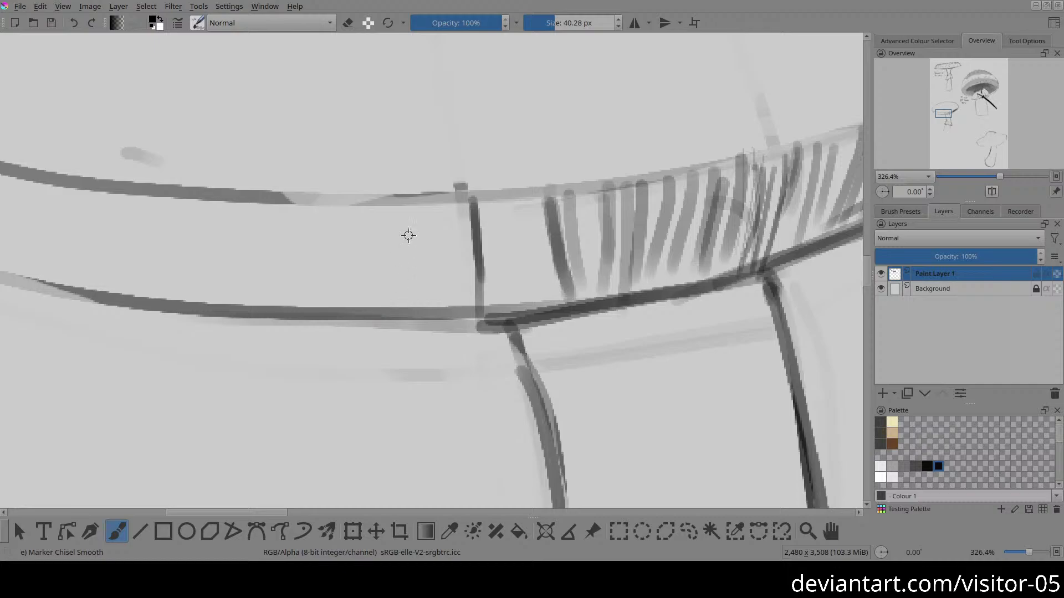
pyautogui.moveTo(472, 202); pyautogui.dragTo(492, 348)
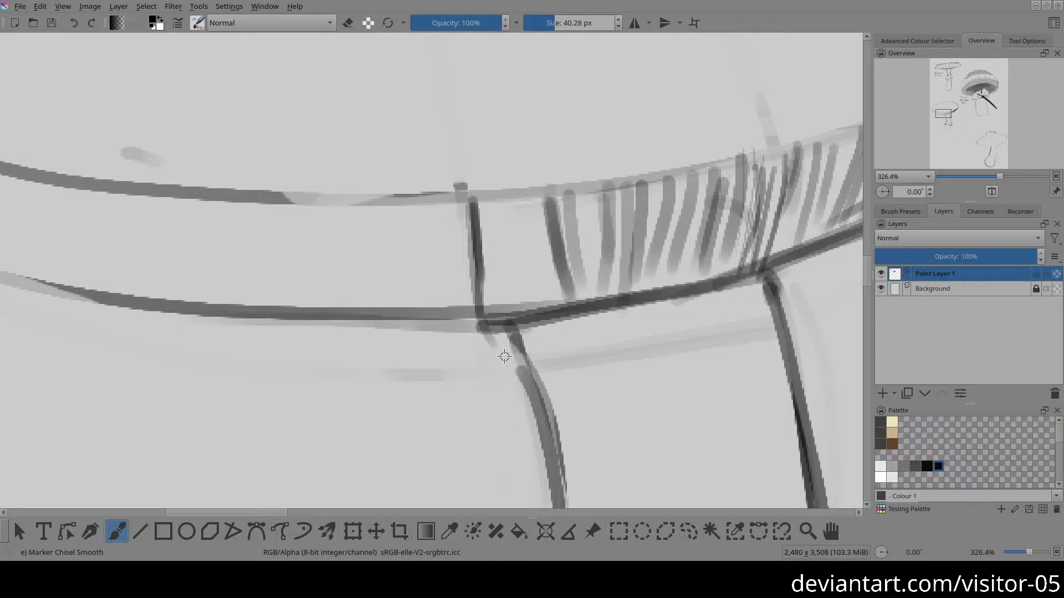
# Step: Erase the loose sketch lines outside the cap's left corner and the pale end of the lower rim
pyautogui.moveTo(179, 233); pyautogui.dragTo(444, 287)
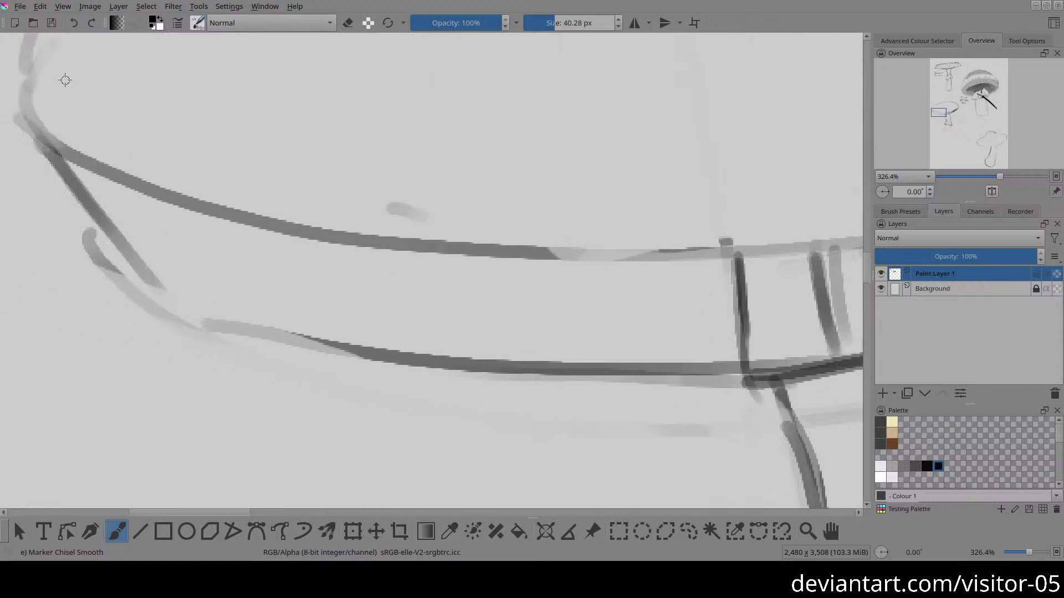
pyautogui.press('e')
pyautogui.moveTo(36, 237)
pyautogui.mouseDown()
pyautogui.moveTo(158, 353)
pyautogui.moveTo(229, 390)
pyautogui.mouseUp()
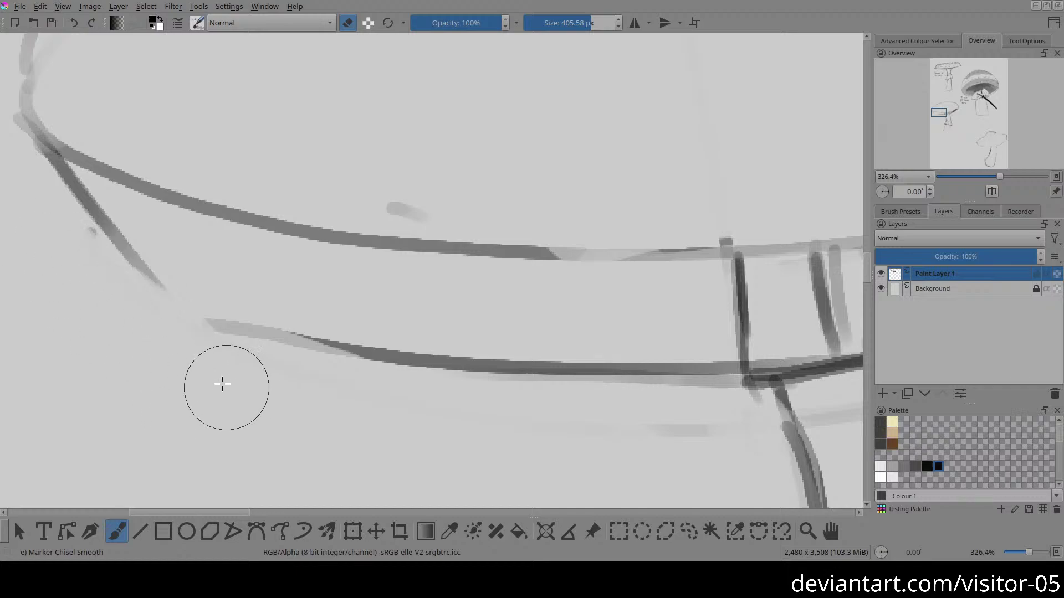
pyautogui.moveTo(62, 297); pyautogui.dragTo(311, 398)
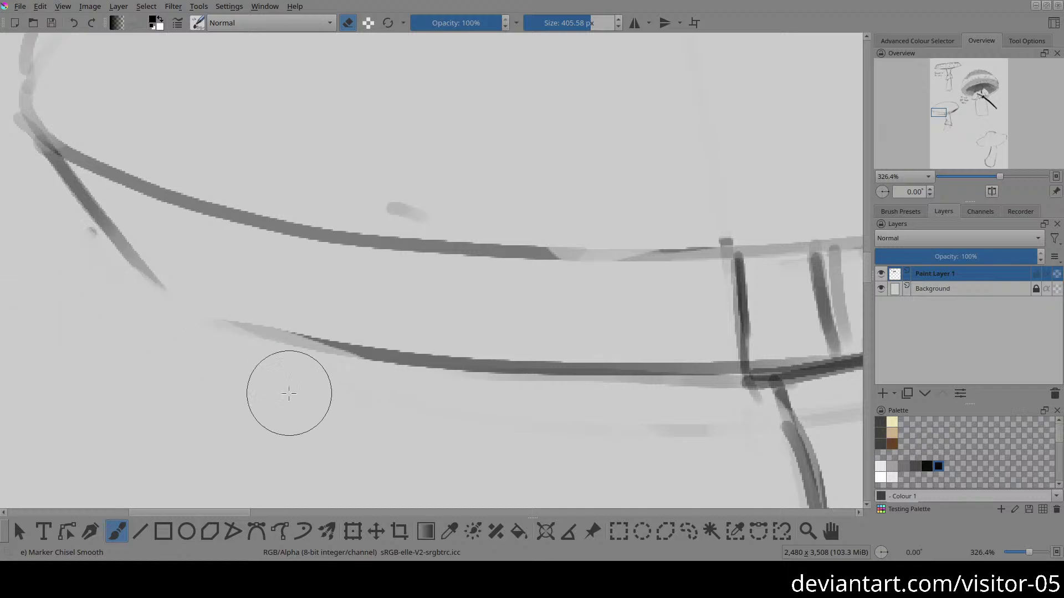
pyautogui.press('e')
pyautogui.moveTo(48, 149); pyautogui.dragTo(196, 284)
pyautogui.hotkey('ctrl', 'z')
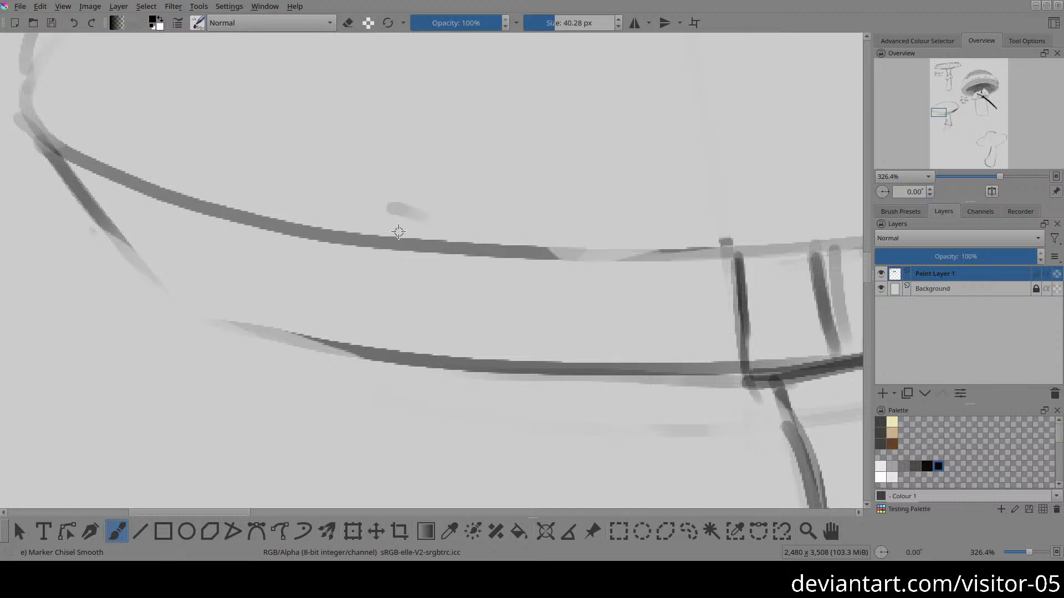
# Step: Erase the stray grey mark on the cap surface just above the upper rim line
pyautogui.press('e')
pyautogui.moveTo(382, 180); pyautogui.dragTo(390, 193)
pyautogui.press('e')
# Step: Draw dense, strongly slanted gill strokes in the band from the cap's left corner inward
pyautogui.moveTo(76, 182); pyautogui.dragTo(182, 286)
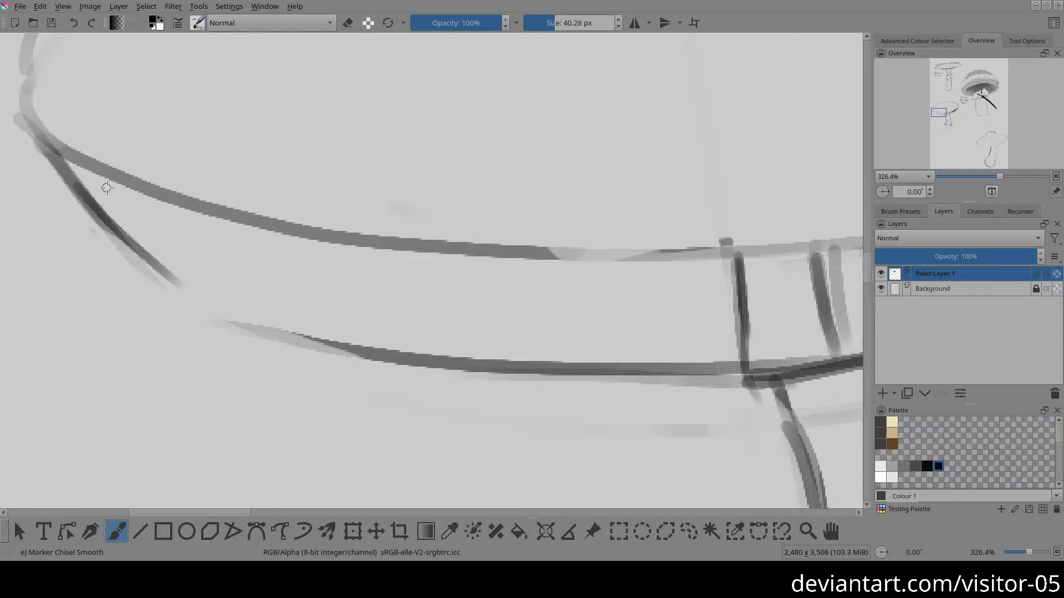
pyautogui.moveTo(65, 155); pyautogui.dragTo(149, 243)
pyautogui.moveTo(96, 187); pyautogui.dragTo(186, 281)
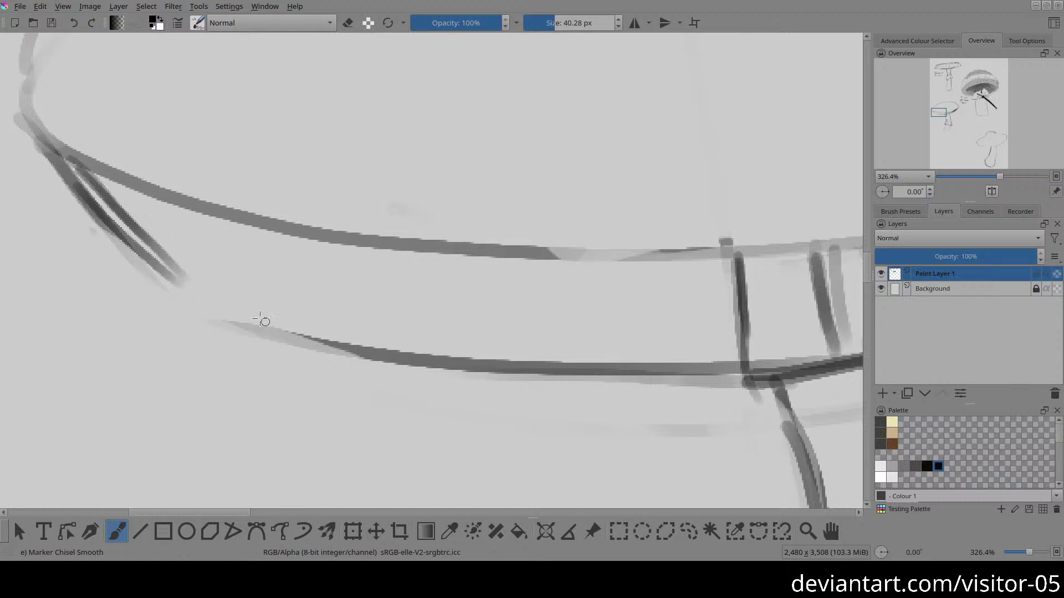
pyautogui.moveTo(89, 178); pyautogui.dragTo(218, 299)
pyautogui.moveTo(134, 213)
pyautogui.mouseDown()
pyautogui.moveTo(254, 316)
pyautogui.moveTo(276, 319)
pyautogui.mouseUp()
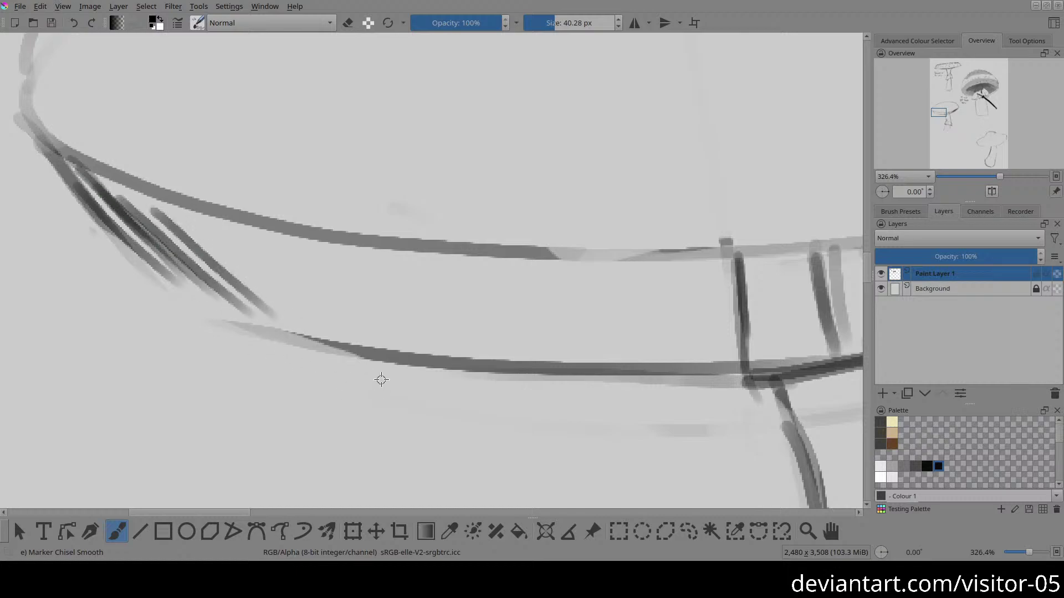
pyautogui.moveTo(128, 189); pyautogui.dragTo(239, 287)
pyautogui.moveTo(178, 216); pyautogui.dragTo(321, 332)
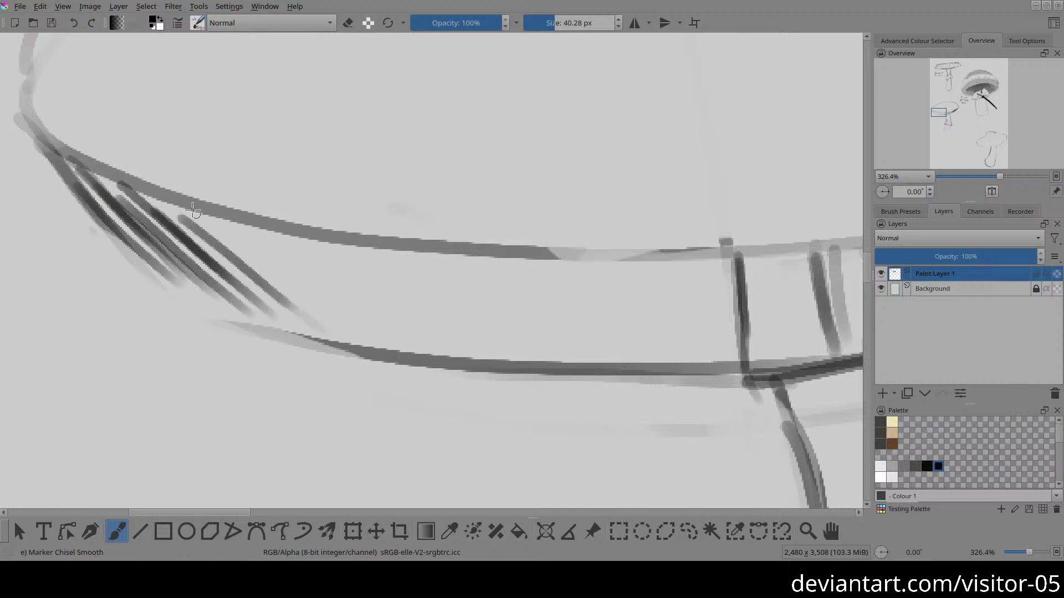
pyautogui.moveTo(177, 198); pyautogui.dragTo(300, 330)
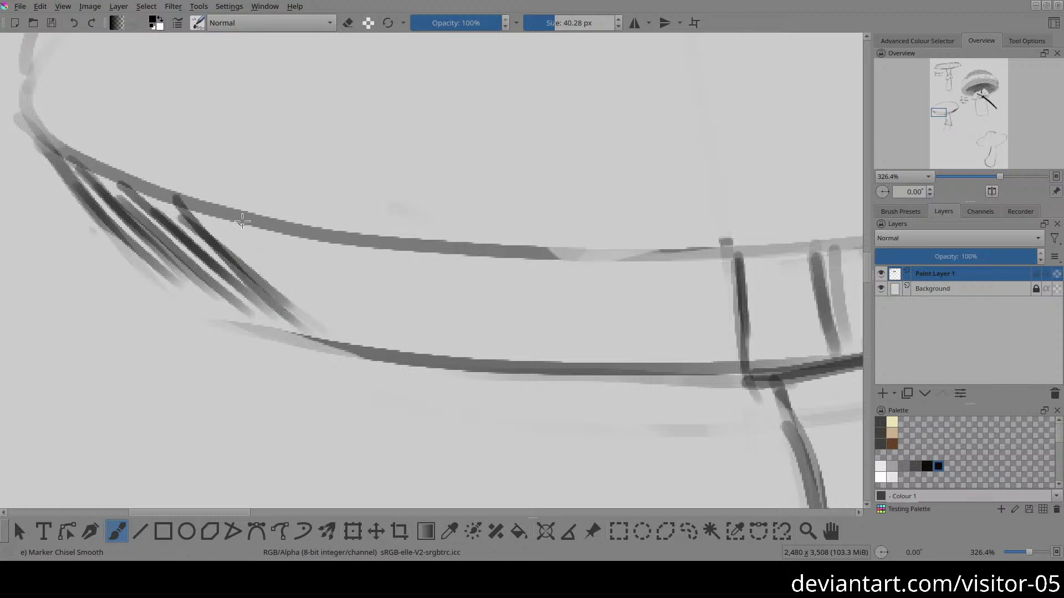
# Step: Extend the left gills toward the stem with more widely spaced diagonal strokes reaching the lower rim
pyautogui.moveTo(243, 223); pyautogui.dragTo(360, 349)
pyautogui.moveTo(208, 219); pyautogui.dragTo(360, 348)
pyautogui.moveTo(288, 225); pyautogui.dragTo(399, 339)
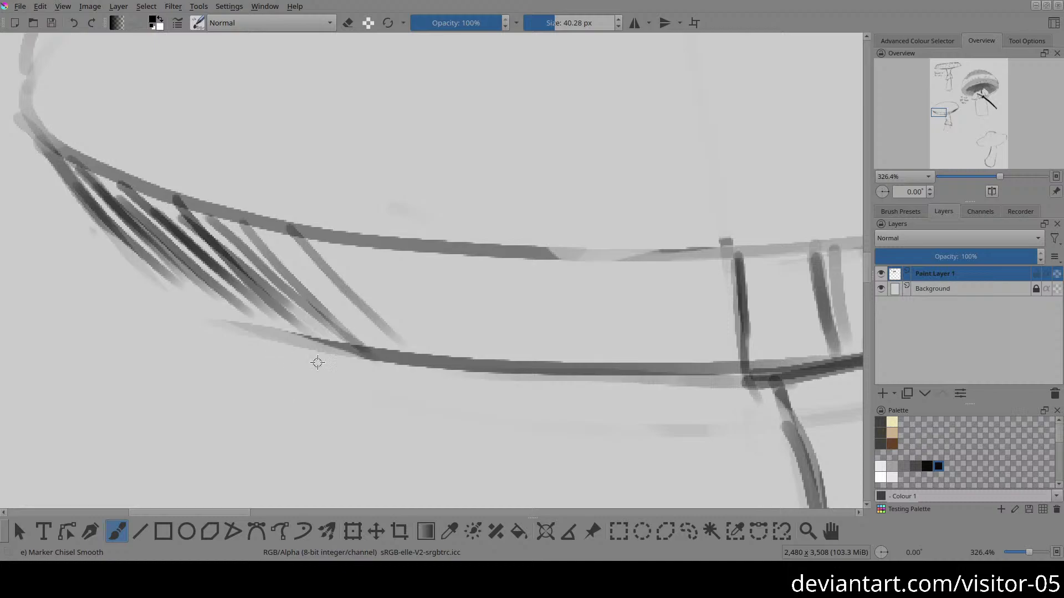
pyautogui.moveTo(272, 235); pyautogui.dragTo(362, 352)
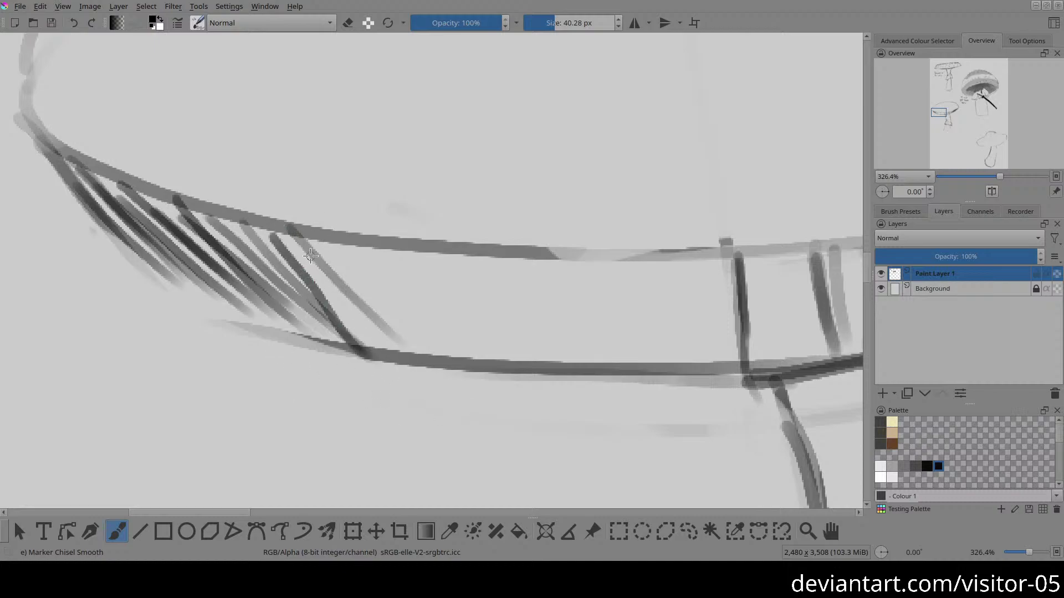
# Step: Fill the remaining gap between the dark stem gill and the left gills with strokes that slant more toward the left
pyautogui.hscroll(3, 458, 306)
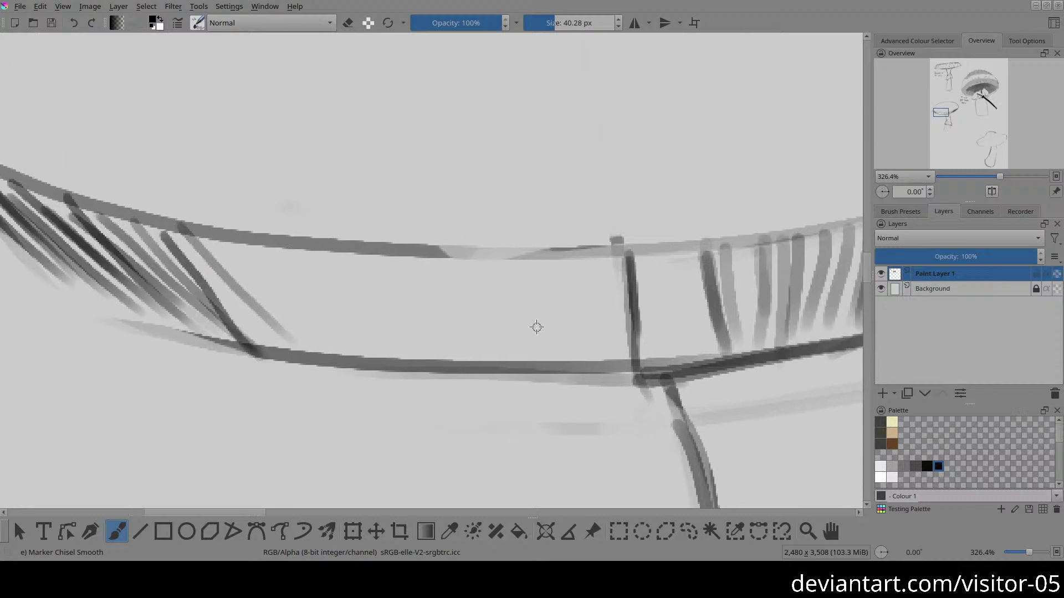
pyautogui.moveTo(589, 256); pyautogui.dragTo(598, 329)
pyautogui.moveTo(562, 257)
pyautogui.mouseDown()
pyautogui.moveTo(589, 349)
pyautogui.moveTo(558, 356)
pyautogui.mouseUp()
pyautogui.moveTo(503, 258); pyautogui.dragTo(535, 366)
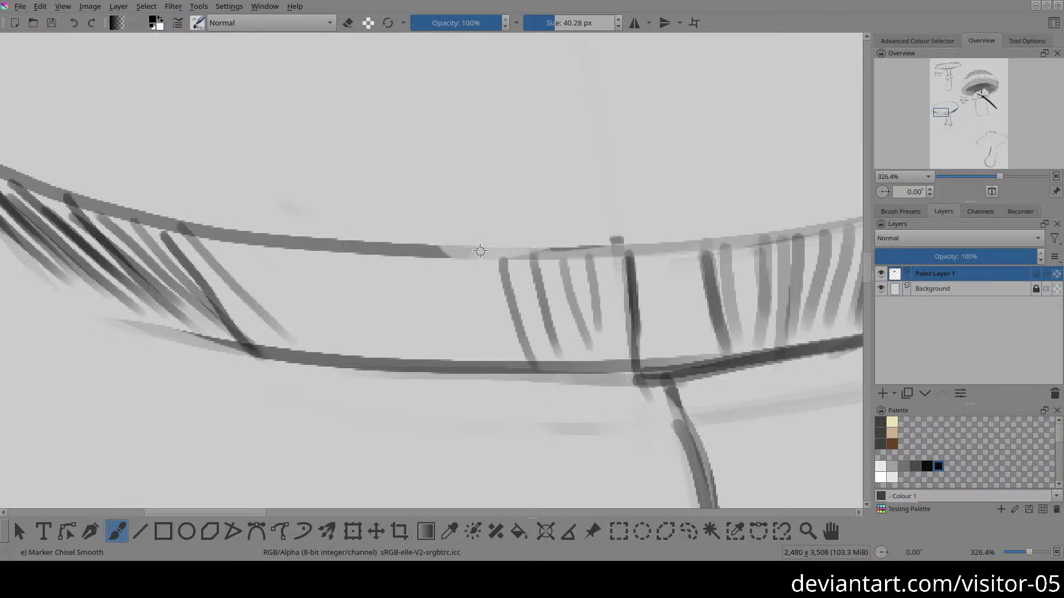
pyautogui.moveTo(468, 254); pyautogui.dragTo(519, 350)
pyautogui.moveTo(436, 252); pyautogui.dragTo(501, 374)
pyautogui.moveTo(387, 246)
pyautogui.mouseDown()
pyautogui.moveTo(474, 380)
pyautogui.moveTo(482, 372)
pyautogui.mouseUp()
pyautogui.moveTo(371, 247); pyautogui.dragTo(475, 379)
pyautogui.moveTo(341, 256)
pyautogui.mouseDown()
pyautogui.moveTo(415, 353)
pyautogui.moveTo(325, 256)
pyautogui.moveTo(421, 391)
pyautogui.mouseUp()
pyautogui.moveTo(278, 243)
pyautogui.mouseDown()
pyautogui.moveTo(382, 370)
pyautogui.moveTo(349, 308)
pyautogui.moveTo(389, 353)
pyautogui.mouseUp()
pyautogui.moveTo(255, 229)
pyautogui.mouseDown()
pyautogui.moveTo(333, 351)
pyautogui.moveTo(249, 259)
pyautogui.moveTo(305, 344)
pyautogui.mouseUp()
pyautogui.moveTo(206, 237); pyautogui.dragTo(327, 367)
# Step: Add two gill strokes between the dark line above the stem and the gills on its right
pyautogui.press('e')
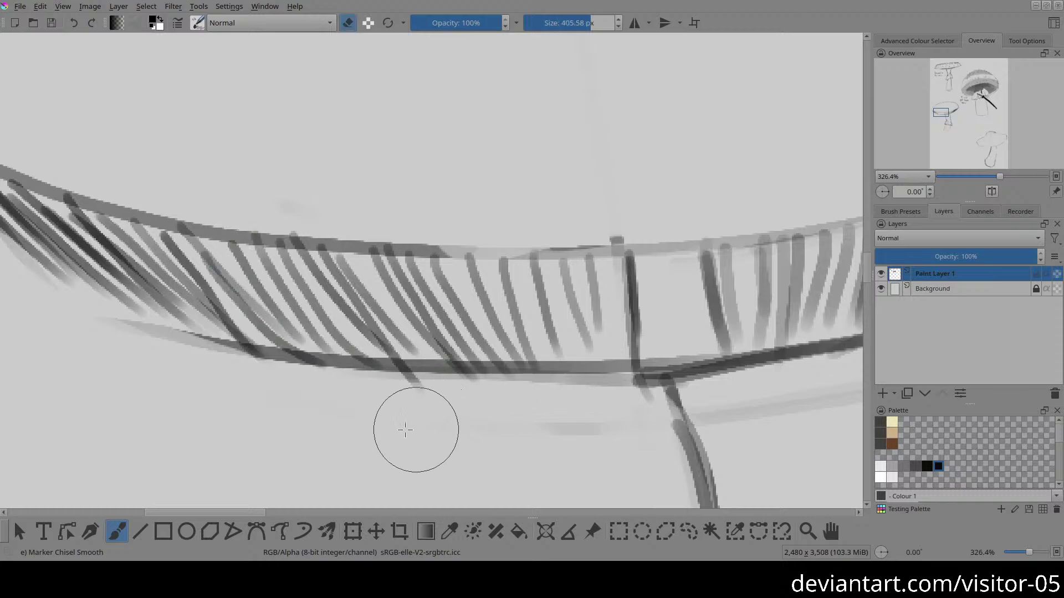
pyautogui.press('e')
pyautogui.moveTo(641, 254)
pyautogui.mouseDown()
pyautogui.moveTo(653, 349)
pyautogui.moveTo(677, 339)
pyautogui.mouseUp()
pyautogui.moveTo(686, 244); pyautogui.dragTo(700, 329)
pyautogui.press('2')
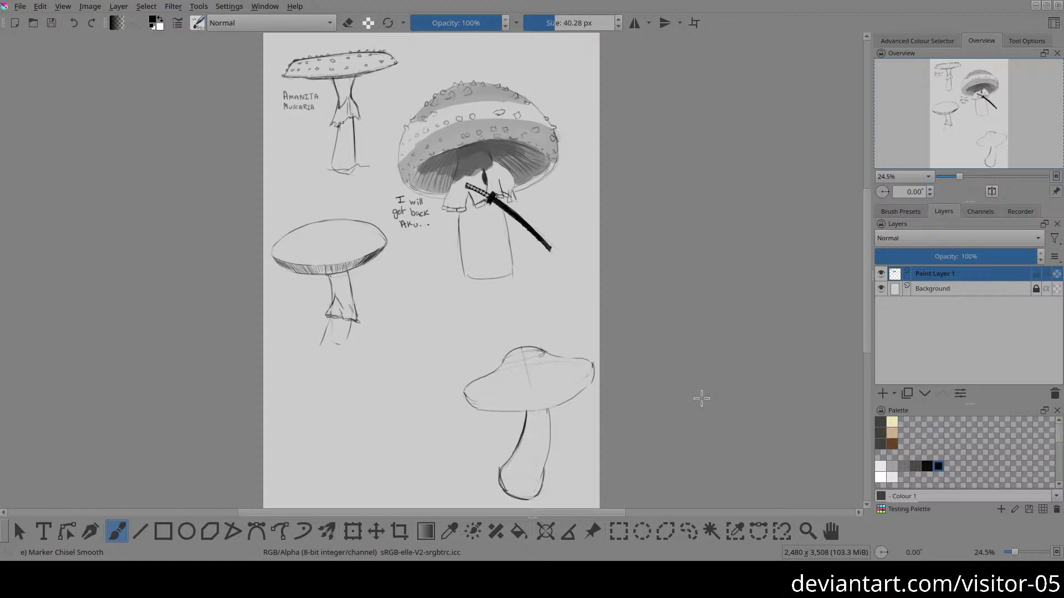
pyautogui.moveTo(700, 400); pyautogui.dragTo(427, 290)
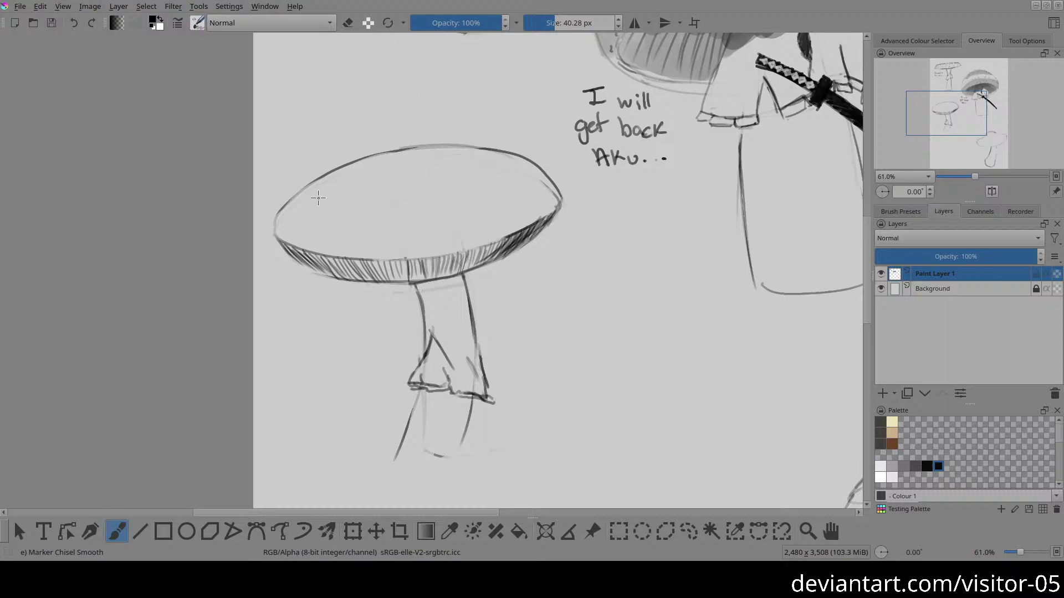
pyautogui.moveTo(313, 183); pyautogui.dragTo(440, 150)
pyautogui.moveTo(312, 181); pyautogui.dragTo(493, 150)
pyautogui.hotkey('ctrl', 'z')
pyautogui.moveTo(319, 175); pyautogui.dragTo(450, 157)
pyautogui.moveTo(330, 175)
pyautogui.mouseDown()
pyautogui.moveTo(435, 154)
pyautogui.moveTo(466, 158)
pyautogui.mouseUp()
pyautogui.hotkey('ctrl', 'z')
pyautogui.hotkey('ctrl', 'z')
pyautogui.hotkey('ctrl', 'z')
pyautogui.moveTo(332, 172); pyautogui.dragTo(471, 145)
pyautogui.hotkey('ctrl', 'z')
# Step: Redraw the cap's upper-left outline as one clean dark curve up to its peak and tidy the old line
pyautogui.moveTo(334, 169); pyautogui.dragTo(479, 148)
pyautogui.press('e')
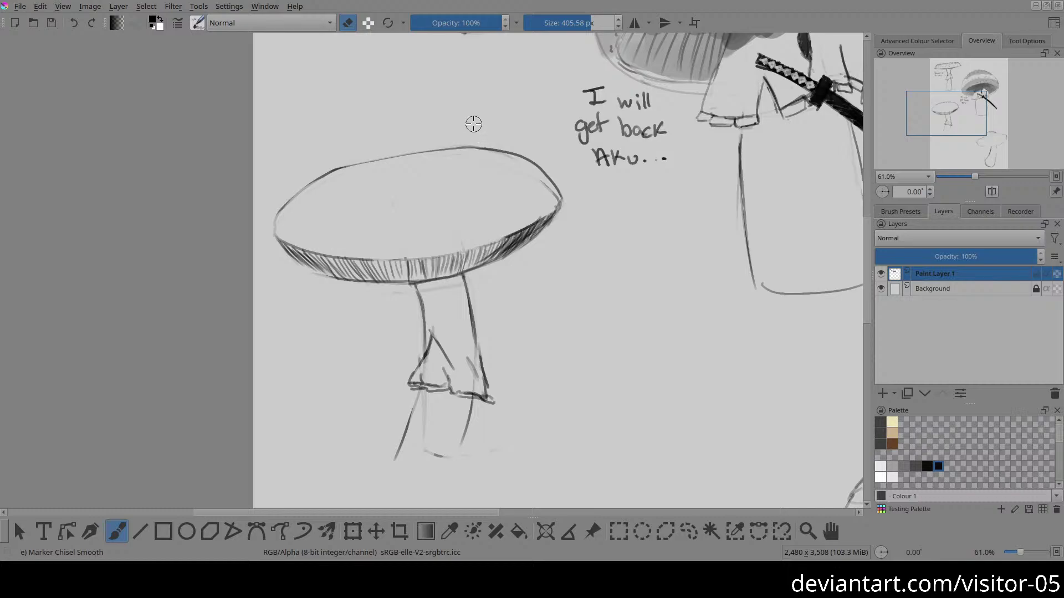
pyautogui.press('e')
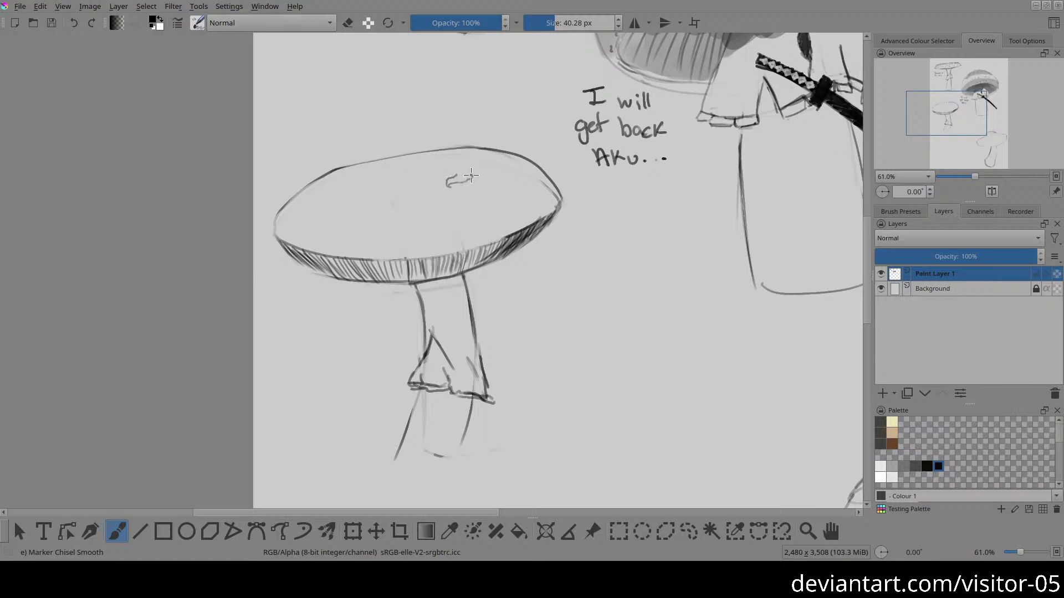
# Step: Draw a large irregular wart on the upper cap surface and small raised warts along the top and upper-left edge
pyautogui.moveTo(466, 177); pyautogui.dragTo(456, 174)
pyautogui.moveTo(416, 151)
pyautogui.mouseDown()
pyautogui.moveTo(404, 155)
pyautogui.moveTo(422, 152)
pyautogui.mouseUp()
pyautogui.moveTo(382, 309)
pyautogui.mouseDown()
pyautogui.moveTo(332, 327)
pyautogui.moveTo(252, 306)
pyautogui.mouseUp()
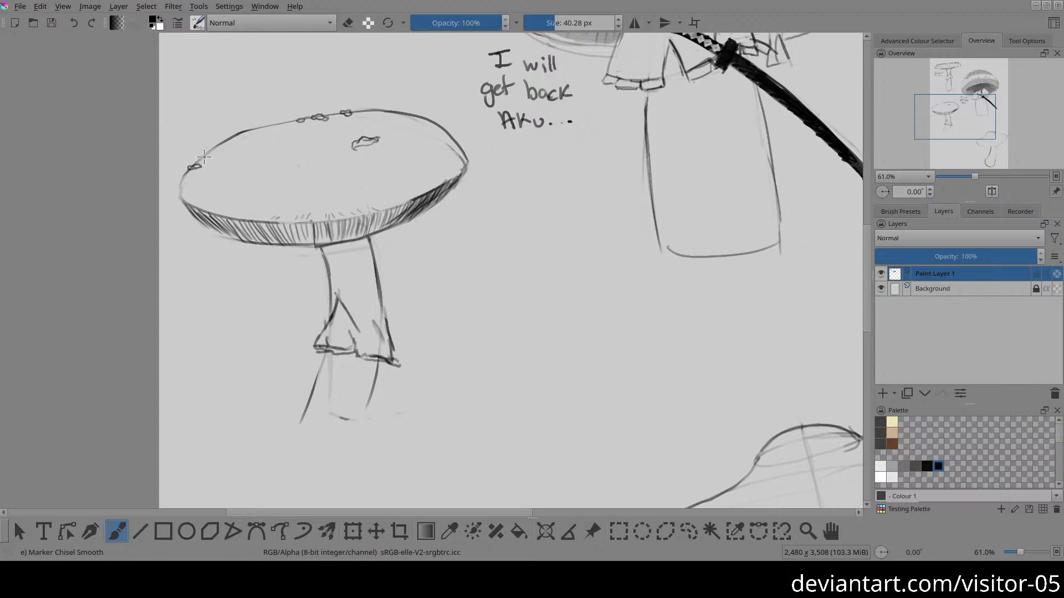
pyautogui.moveTo(206, 161); pyautogui.dragTo(209, 156)
pyautogui.moveTo(220, 145); pyautogui.dragTo(233, 141)
pyautogui.moveTo(190, 173); pyautogui.dragTo(184, 186)
# Step: Add tiny warts around the cap's left corner, along the lower rim, and one near the right gills
pyautogui.click(205, 199)
pyautogui.moveTo(199, 207); pyautogui.dragTo(227, 208)
pyautogui.moveTo(235, 209); pyautogui.dragTo(263, 211)
pyautogui.moveTo(419, 186); pyautogui.dragTo(425, 185)
pyautogui.moveTo(415, 239); pyautogui.dragTo(446, 219)
pyautogui.hotkey('ctrl', 'z')
pyautogui.hotkey('ctrl', 'z')
pyautogui.moveTo(445, 115)
pyautogui.mouseDown()
pyautogui.moveTo(477, 121)
pyautogui.moveTo(510, 176)
pyautogui.moveTo(490, 250)
pyautogui.mouseUp()
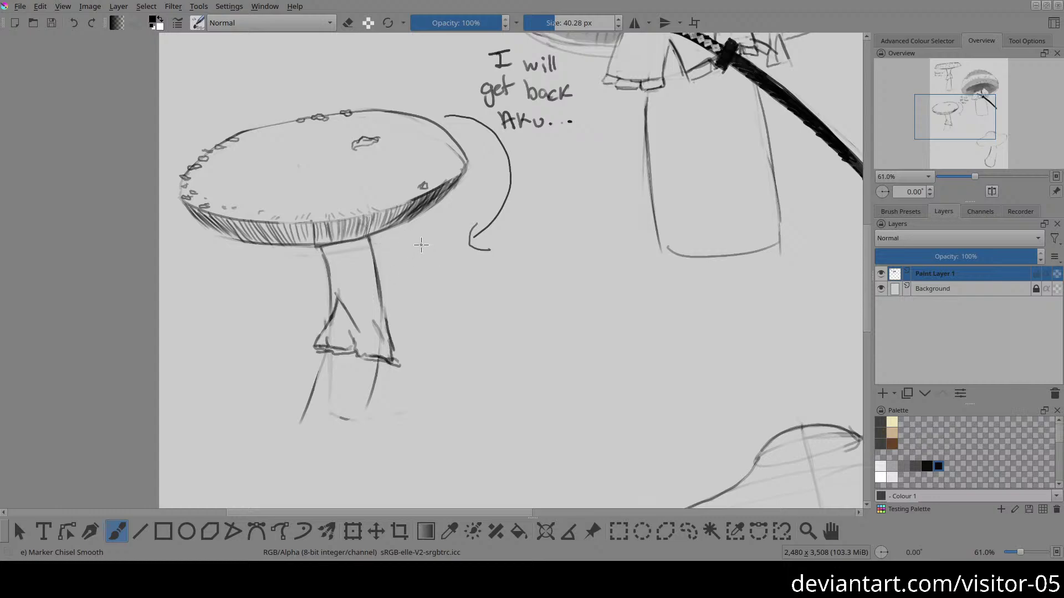
pyautogui.hotkey('ctrl', 'z')
pyautogui.hotkey('ctrl', 'z')
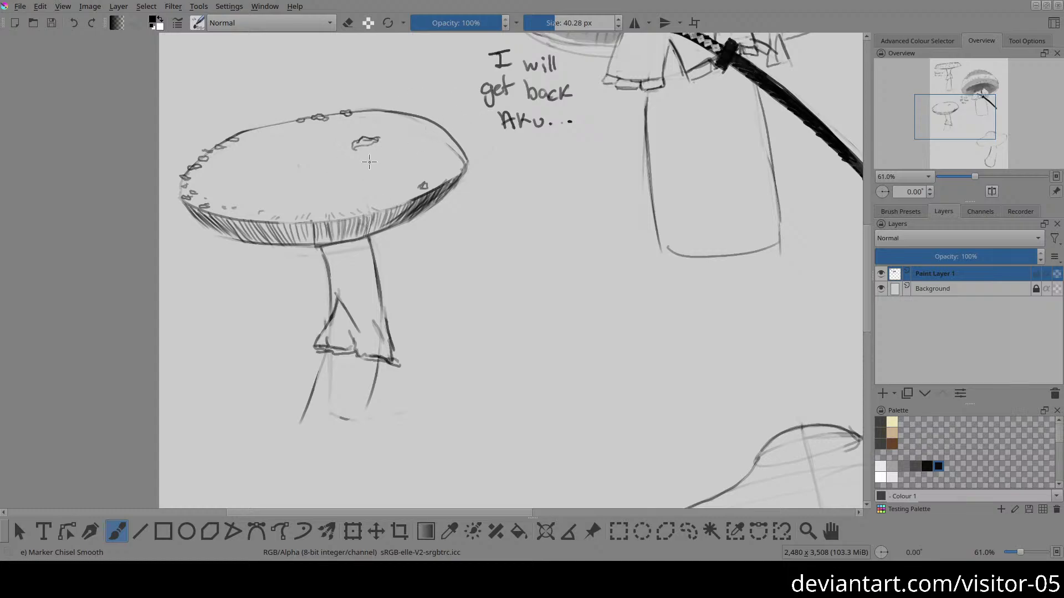
# Step: Draw warts along the cap's upper-right edge down to the corner and add more inside the left edge
pyautogui.moveTo(392, 115); pyautogui.dragTo(446, 134)
pyautogui.moveTo(452, 158); pyautogui.dragTo(464, 160)
pyautogui.moveTo(205, 168); pyautogui.dragTo(209, 166)
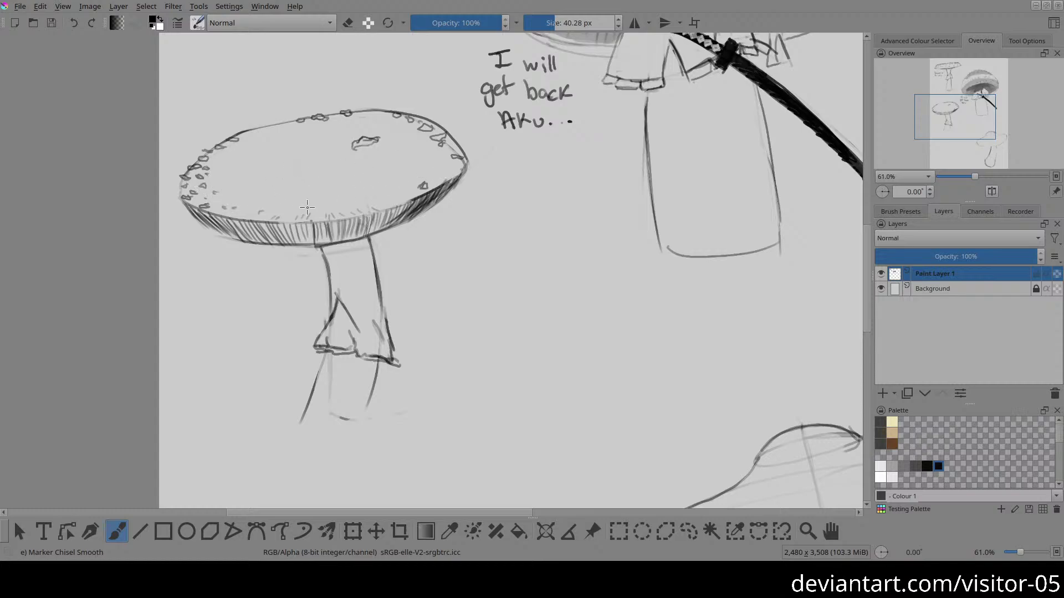
# Step: Enlarge the marker brush to about 446 px and paint a short grey shading stroke on the middle of the cap
pyautogui.press('e')
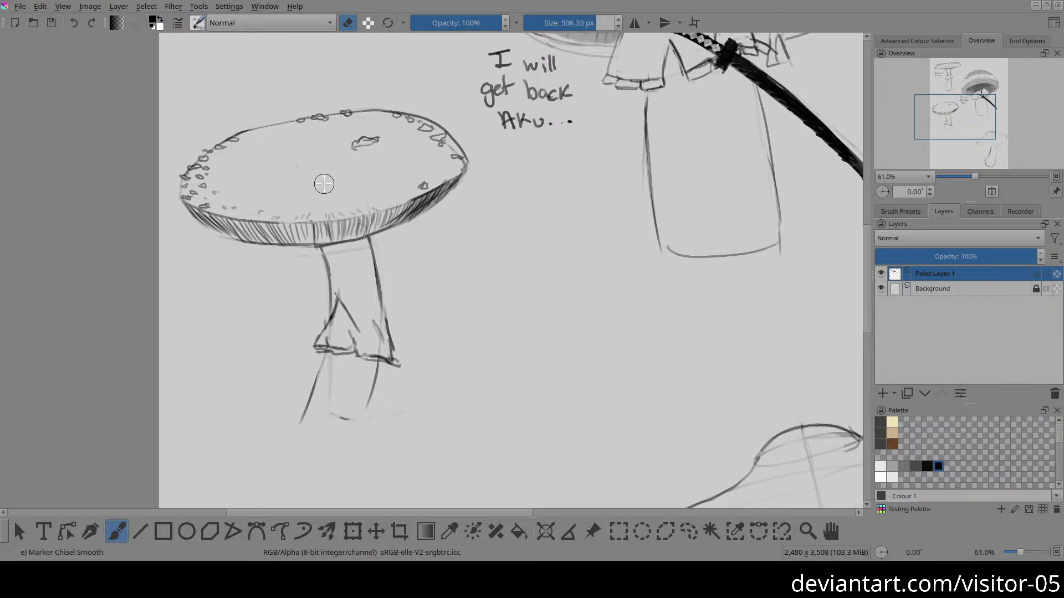
pyautogui.press('e')
pyautogui.moveTo(291, 198)
pyautogui.mouseDown()
pyautogui.moveTo(281, 191)
pyautogui.moveTo(698, 114)
pyautogui.mouseUp()
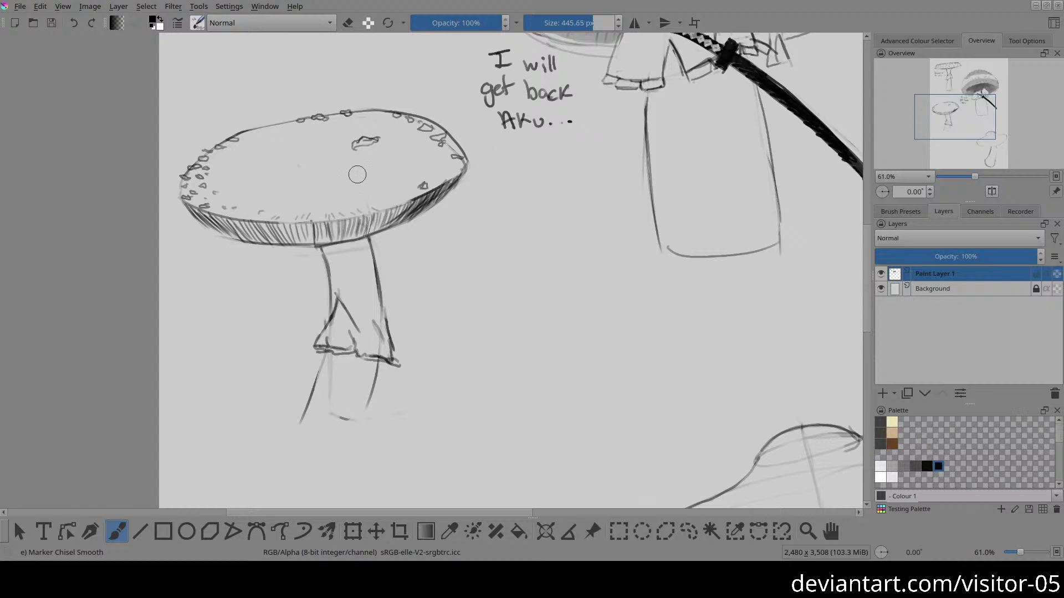
pyautogui.moveTo(290, 186)
pyautogui.mouseDown()
pyautogui.moveTo(363, 159)
pyautogui.moveTo(327, 181)
pyautogui.moveTo(311, 175)
pyautogui.moveTo(375, 133)
pyautogui.moveTo(305, 180)
pyautogui.moveTo(386, 140)
pyautogui.moveTo(402, 159)
pyautogui.mouseUp()
pyautogui.hotkey('ctrl', 'z')
# Step: Soften the grey stroke on the cap with the Blender Blur brush at 60 px
pyautogui.rightClick(393, 151)
pyautogui.click(317, 133)
pyautogui.hotkey('ctrl', 'z')
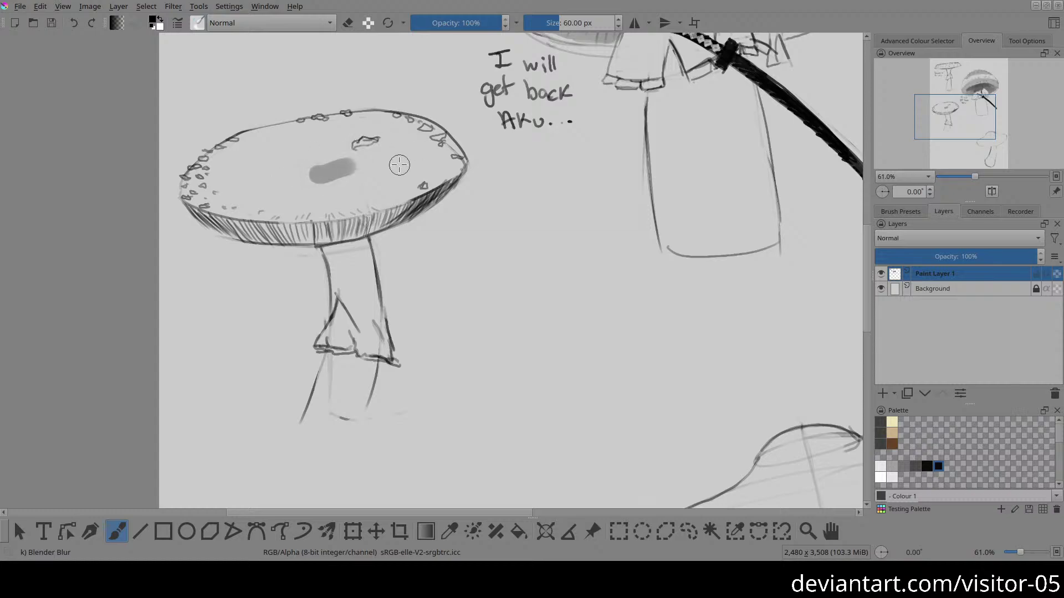
pyautogui.moveTo(333, 169); pyautogui.dragTo(317, 171)
pyautogui.press('e')
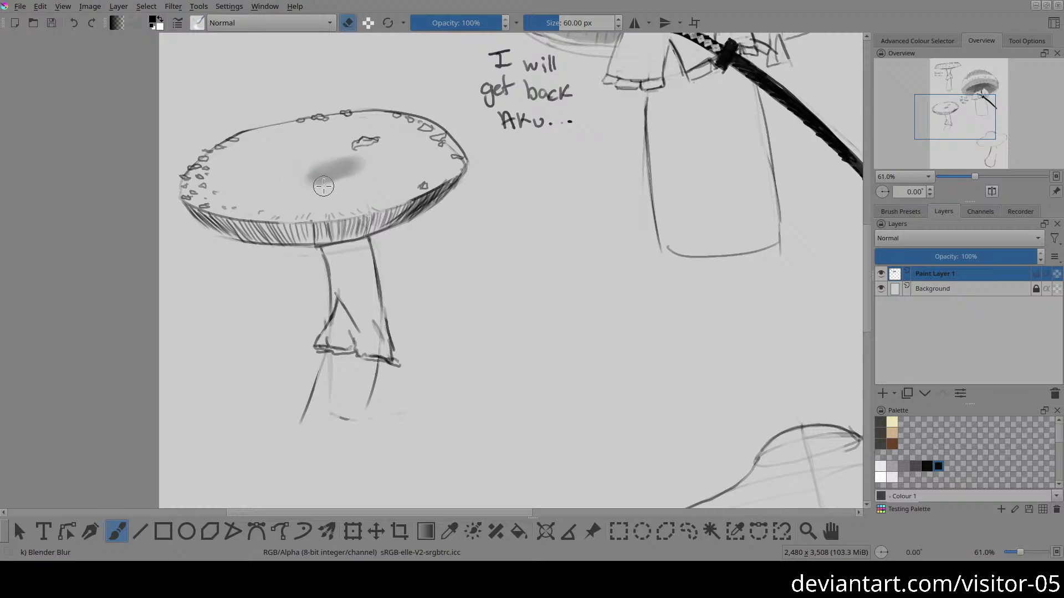
# Step: Erase the edges of the dark smudge in the middle of the left mushroom's cap, using Marker Chisel Smooth in eraser mode
pyautogui.rightClick(380, 179)
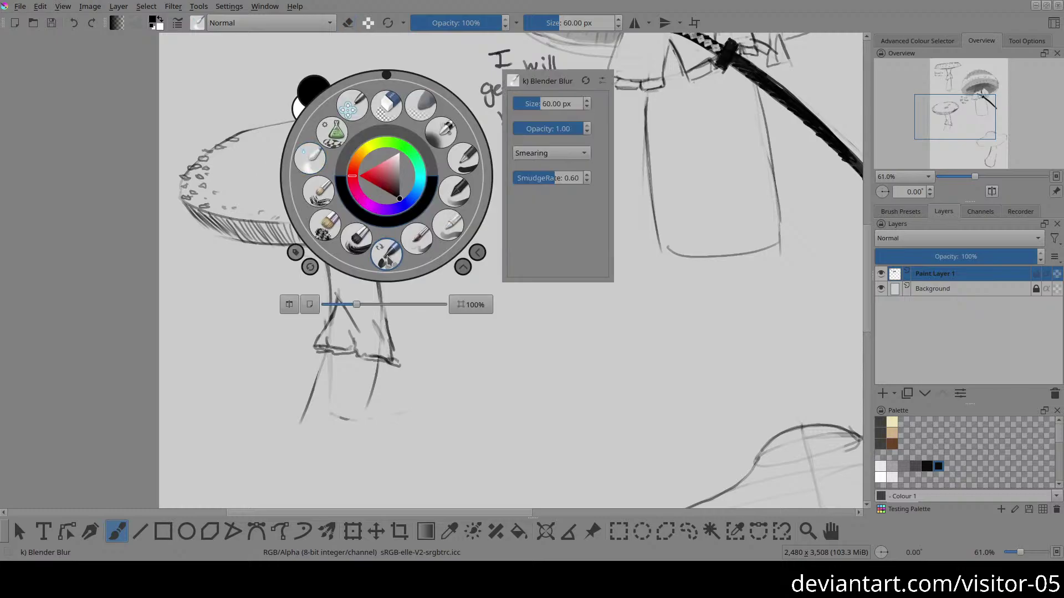
pyautogui.click(321, 197)
pyautogui.press('e')
pyautogui.moveTo(258, 192); pyautogui.dragTo(706, 110)
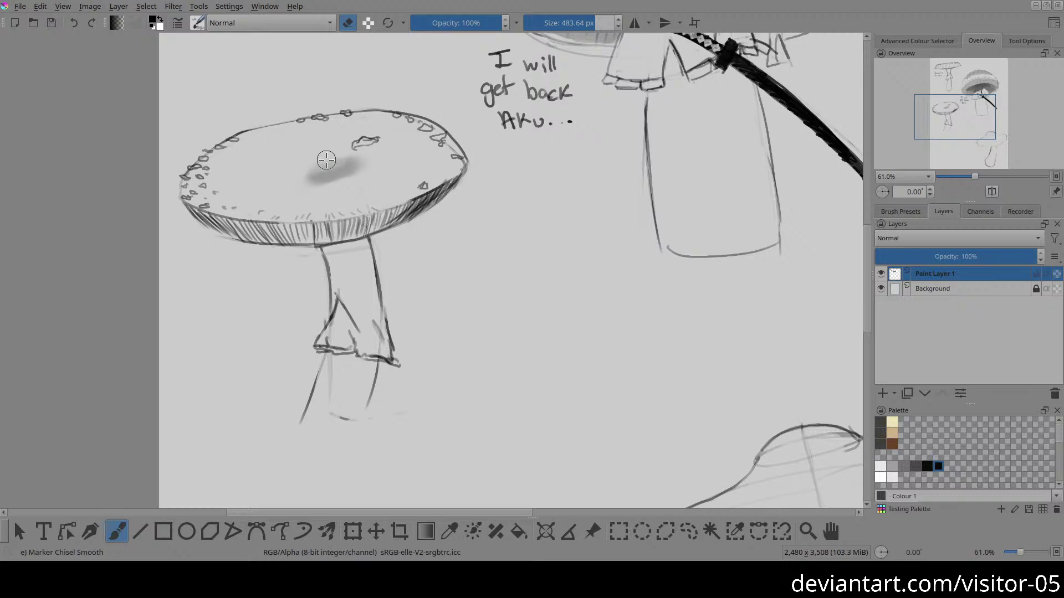
pyautogui.moveTo(342, 158)
pyautogui.mouseDown()
pyautogui.moveTo(314, 161)
pyautogui.moveTo(344, 156)
pyautogui.moveTo(314, 161)
pyautogui.moveTo(325, 158)
pyautogui.mouseUp()
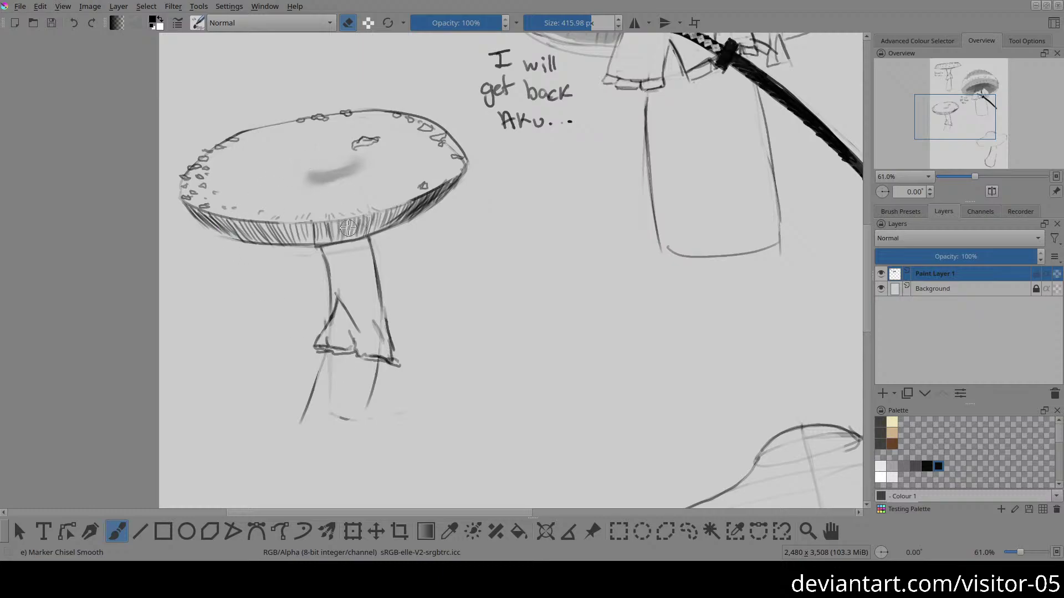
# Step: Return the marker to painting, enlarge it to about 780 px and pick a mid grey colour
pyautogui.rightClick(344, 252)
pyautogui.rightClick(357, 342)
pyautogui.press('e')
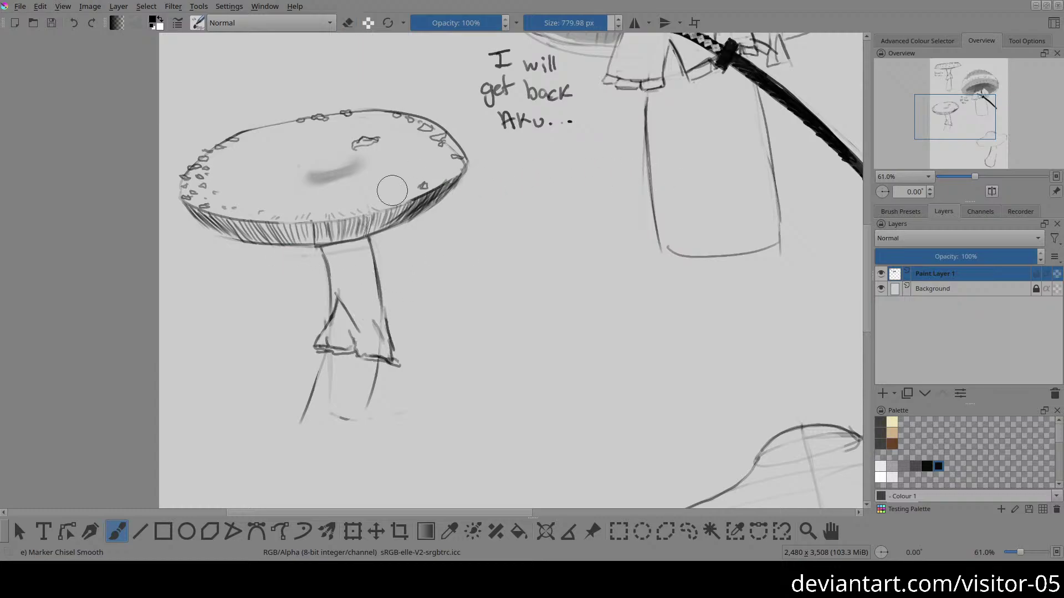
pyautogui.moveTo(565, 304); pyautogui.dragTo(596, 363)
pyautogui.hotkey('ctrl', 'z')
pyautogui.rightClick(503, 185)
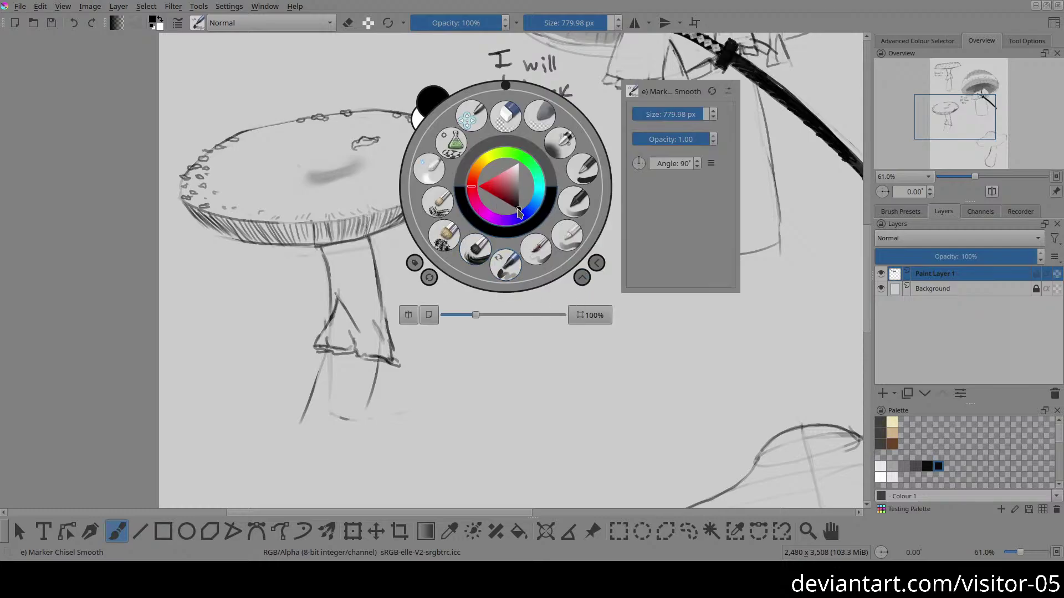
pyautogui.moveTo(517, 207); pyautogui.dragTo(532, 185)
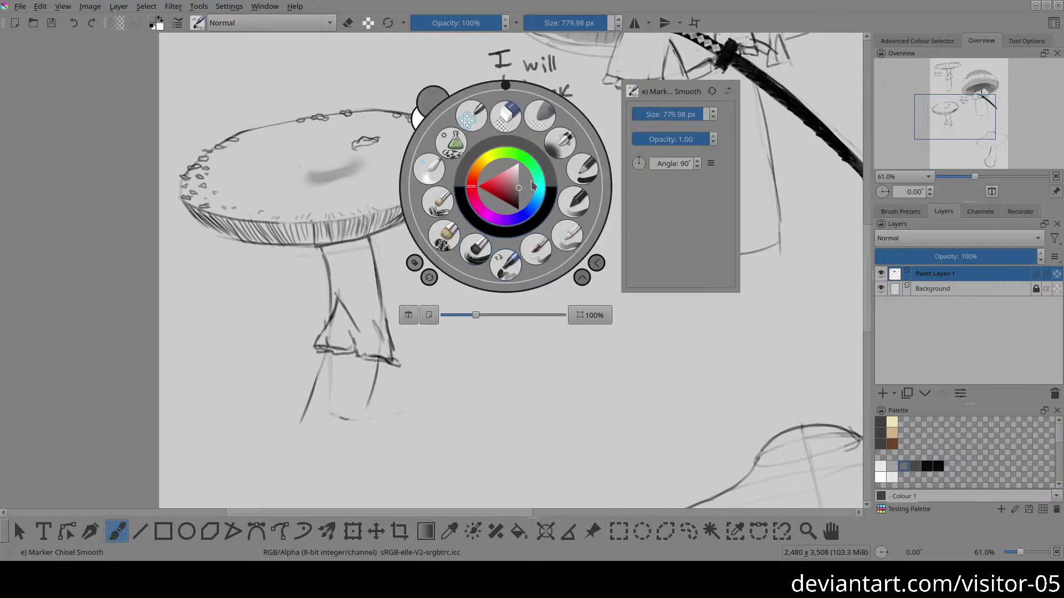
pyautogui.click(246, 161)
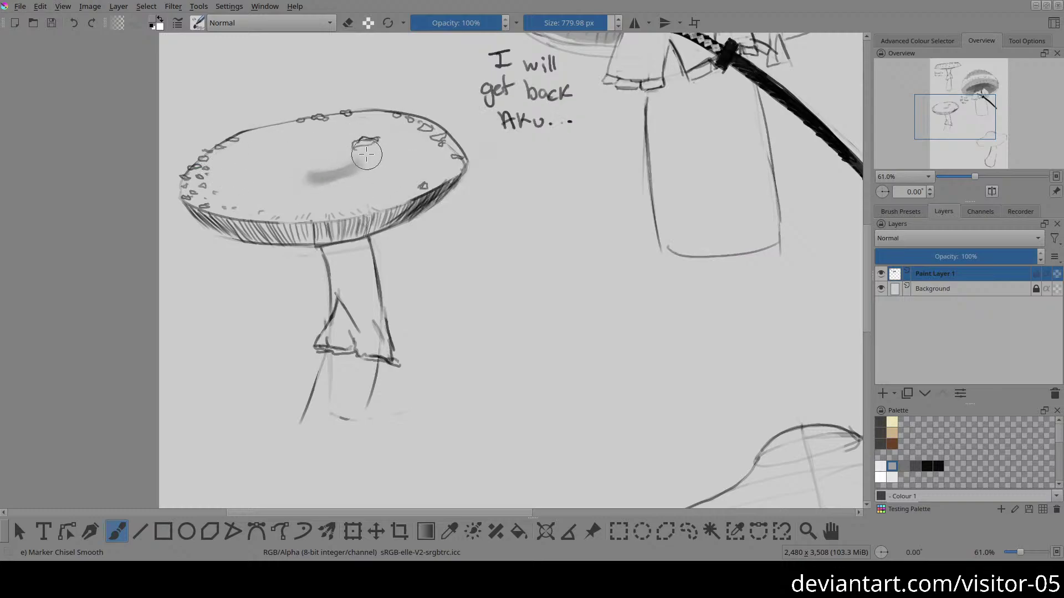
# Step: Shade the top of the left mushroom's cap light grey, reducing the brush to about 570 px for its lower right rim
pyautogui.moveTo(562, 290)
pyautogui.mouseDown()
pyautogui.moveTo(591, 284)
pyautogui.moveTo(608, 335)
pyautogui.mouseUp()
pyautogui.hotkey('ctrl', 'z')
pyautogui.moveTo(242, 162)
pyautogui.mouseDown()
pyautogui.moveTo(261, 148)
pyautogui.moveTo(216, 158)
pyautogui.moveTo(267, 140)
pyautogui.moveTo(331, 136)
pyautogui.moveTo(303, 182)
pyautogui.moveTo(397, 185)
pyautogui.moveTo(390, 191)
pyautogui.moveTo(446, 157)
pyautogui.moveTo(361, 135)
pyautogui.mouseUp()
pyautogui.moveTo(415, 129)
pyautogui.mouseDown()
pyautogui.moveTo(402, 165)
pyautogui.moveTo(438, 159)
pyautogui.moveTo(420, 173)
pyautogui.moveTo(270, 195)
pyautogui.moveTo(206, 175)
pyautogui.moveTo(198, 191)
pyautogui.moveTo(353, 198)
pyautogui.moveTo(211, 197)
pyautogui.moveTo(243, 211)
pyautogui.moveTo(349, 216)
pyautogui.moveTo(419, 196)
pyautogui.moveTo(267, 225)
pyautogui.moveTo(228, 220)
pyautogui.moveTo(289, 233)
pyautogui.moveTo(436, 209)
pyautogui.moveTo(367, 232)
pyautogui.mouseUp()
pyautogui.press('[')
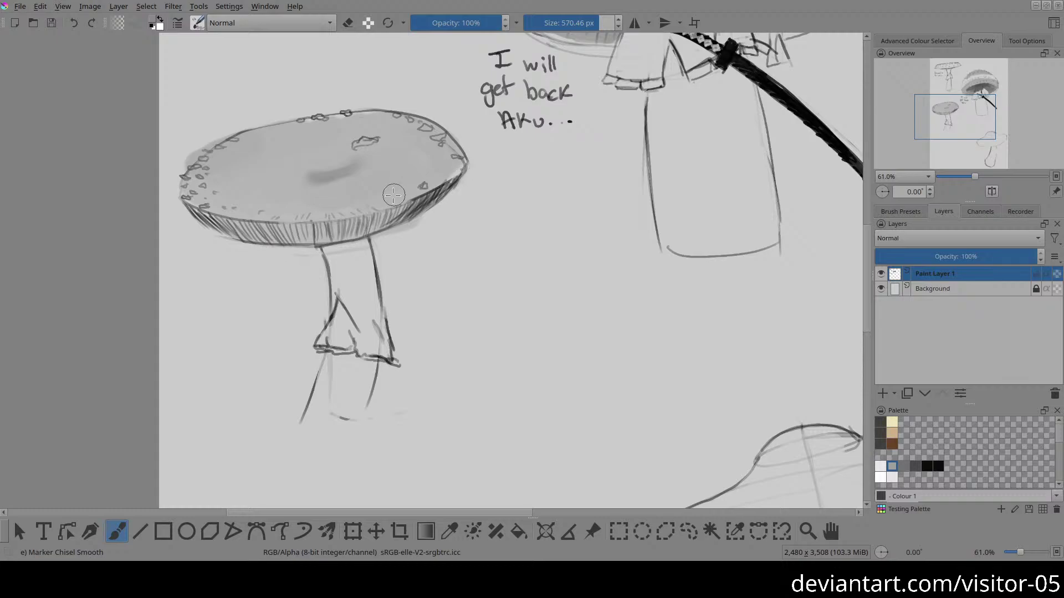
pyautogui.moveTo(410, 214); pyautogui.dragTo(452, 189)
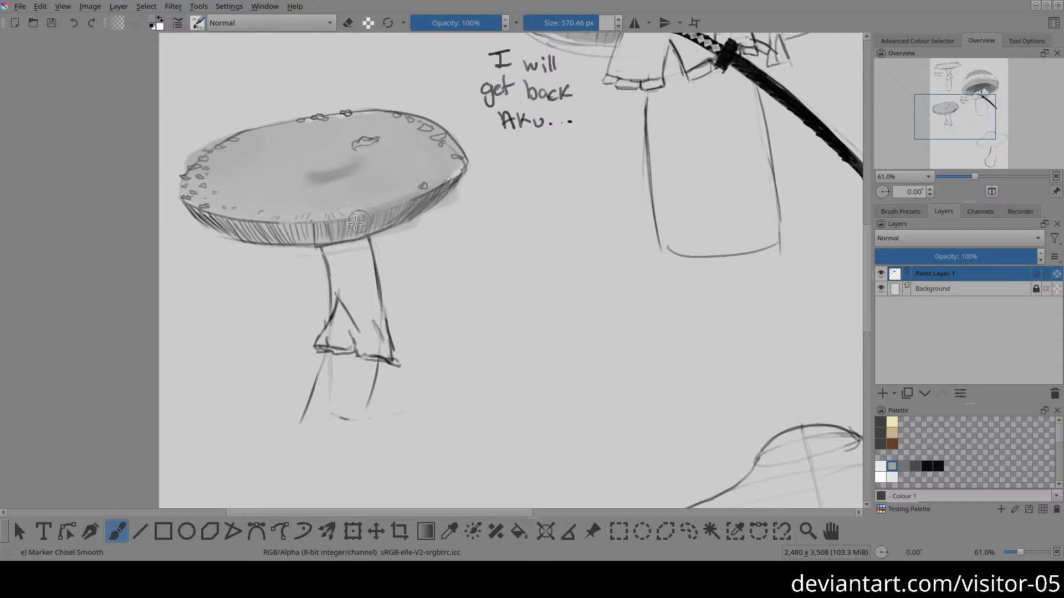
# Step: Pick a near-black colour and darken the gill band under the left mushroom's cap
pyautogui.rightClick(601, 148)
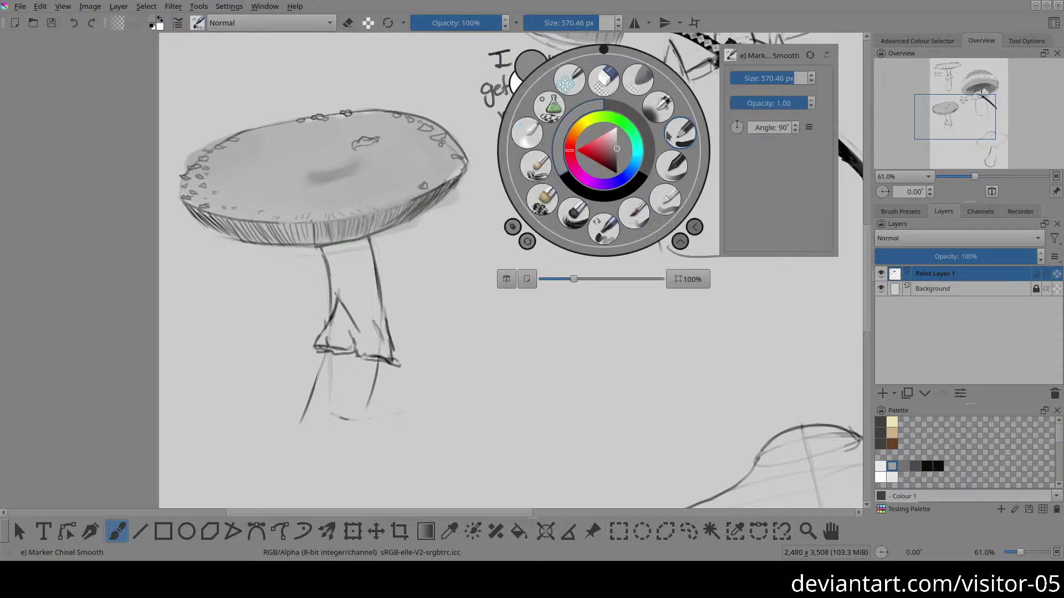
pyautogui.click(617, 167)
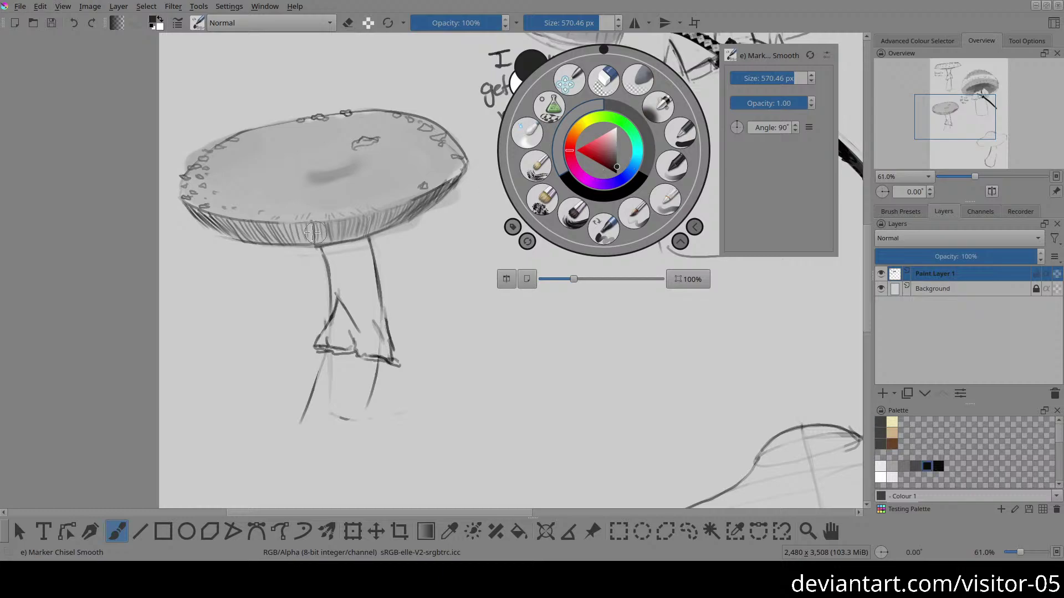
pyautogui.click(222, 228)
pyautogui.moveTo(213, 227)
pyautogui.mouseDown()
pyautogui.moveTo(378, 223)
pyautogui.moveTo(230, 223)
pyautogui.moveTo(197, 209)
pyautogui.moveTo(242, 224)
pyautogui.moveTo(426, 189)
pyautogui.moveTo(247, 245)
pyautogui.moveTo(341, 230)
pyautogui.moveTo(433, 191)
pyautogui.moveTo(382, 204)
pyautogui.mouseUp()
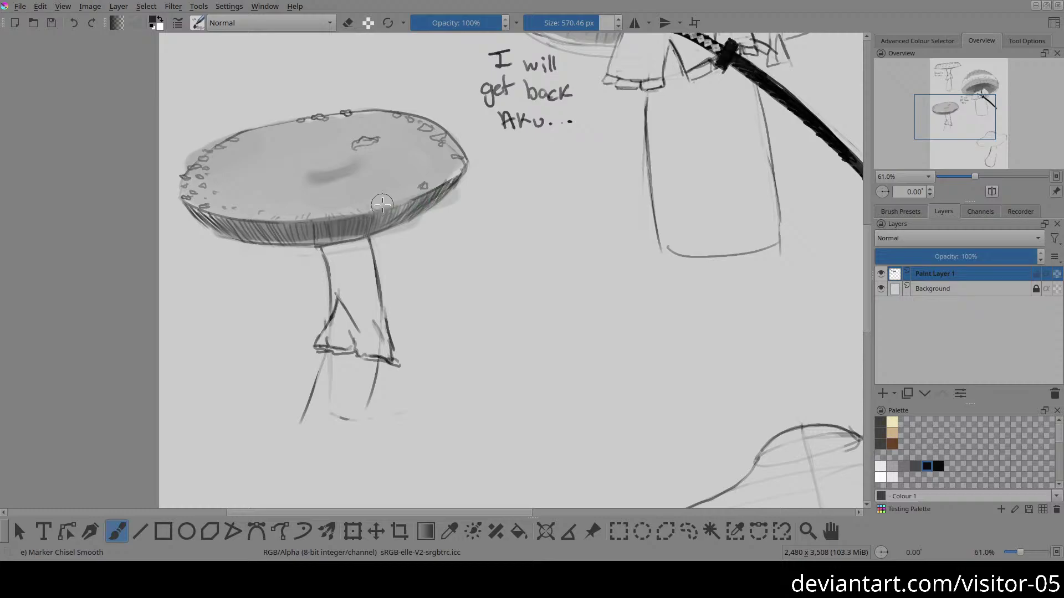
# Step: Erase the grey shading inside the large wart on the cap and the warts along its upper right rim
pyautogui.press('e')
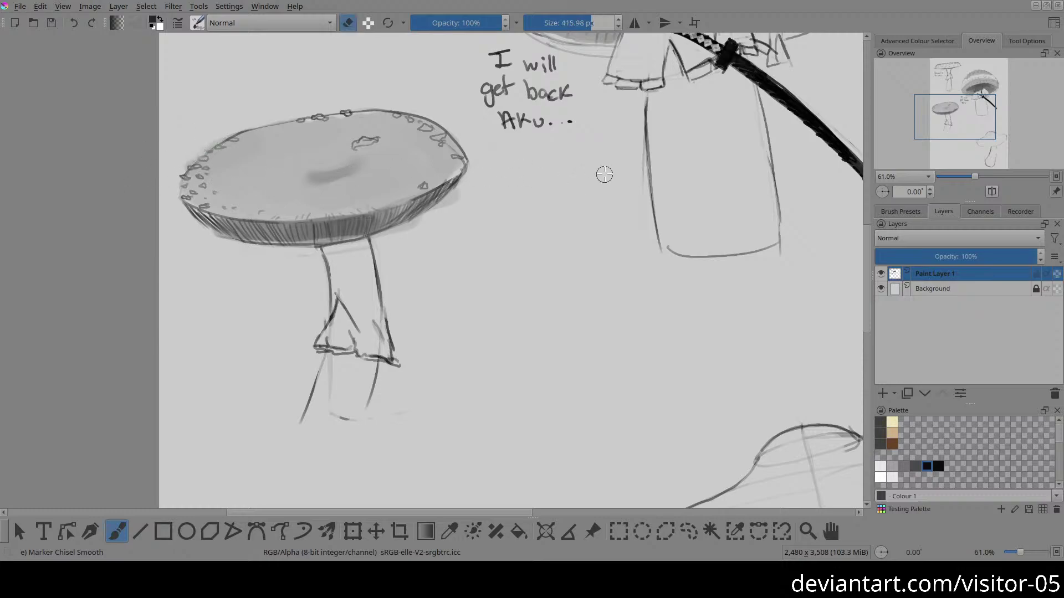
pyautogui.moveTo(437, 202)
pyautogui.mouseDown()
pyautogui.moveTo(427, 167)
pyautogui.moveTo(421, 185)
pyautogui.moveTo(463, 230)
pyautogui.moveTo(443, 230)
pyautogui.mouseUp()
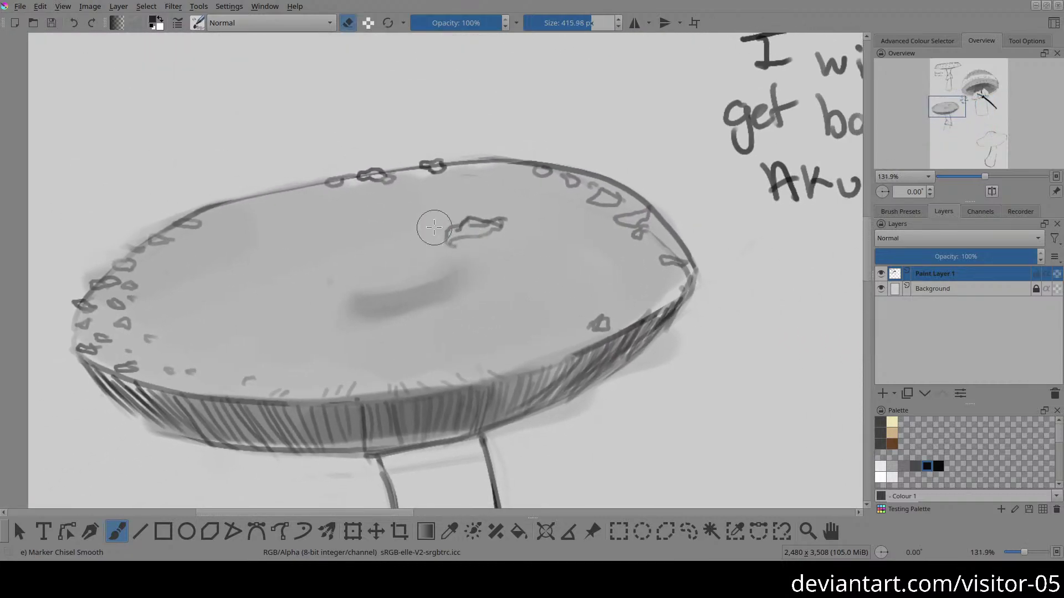
pyautogui.moveTo(482, 194)
pyautogui.mouseDown()
pyautogui.moveTo(355, 194)
pyautogui.moveTo(443, 194)
pyautogui.mouseUp()
pyautogui.moveTo(531, 236)
pyautogui.mouseDown()
pyautogui.moveTo(458, 236)
pyautogui.moveTo(472, 224)
pyautogui.moveTo(484, 228)
pyautogui.moveTo(455, 234)
pyautogui.moveTo(490, 226)
pyautogui.moveTo(476, 227)
pyautogui.mouseUp()
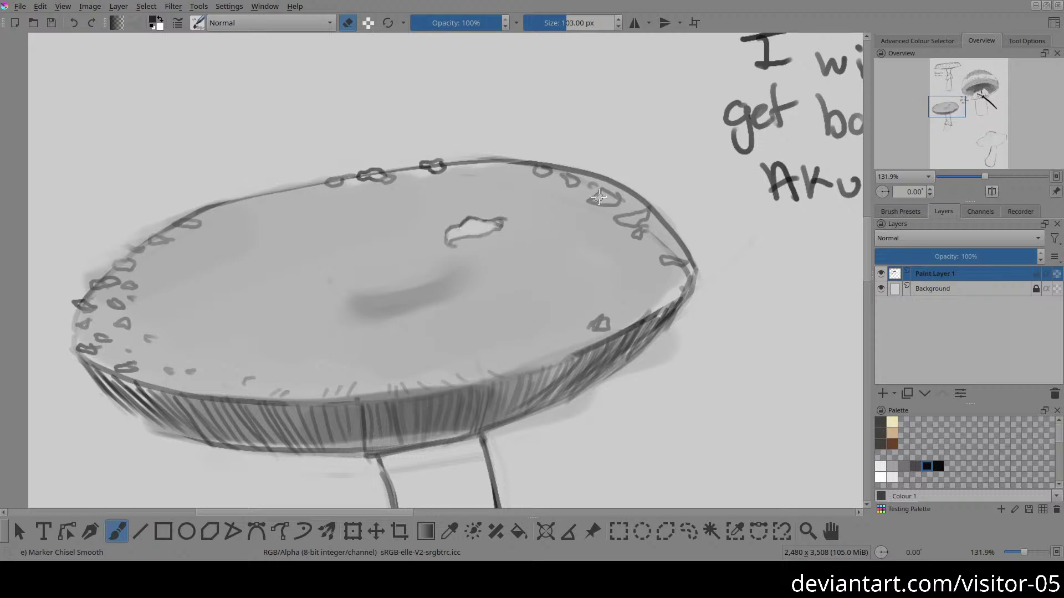
pyautogui.moveTo(609, 198); pyautogui.dragTo(578, 191)
pyautogui.moveTo(572, 182)
pyautogui.mouseDown()
pyautogui.moveTo(539, 170)
pyautogui.moveTo(641, 219)
pyautogui.moveTo(627, 220)
pyautogui.moveTo(642, 216)
pyautogui.moveTo(619, 214)
pyautogui.moveTo(568, 181)
pyautogui.mouseUp()
# Step: Reduce the eraser to about 64 px and clear the shading inside the remaining outlined warts at the cap's right and left edges
pyautogui.press('[')
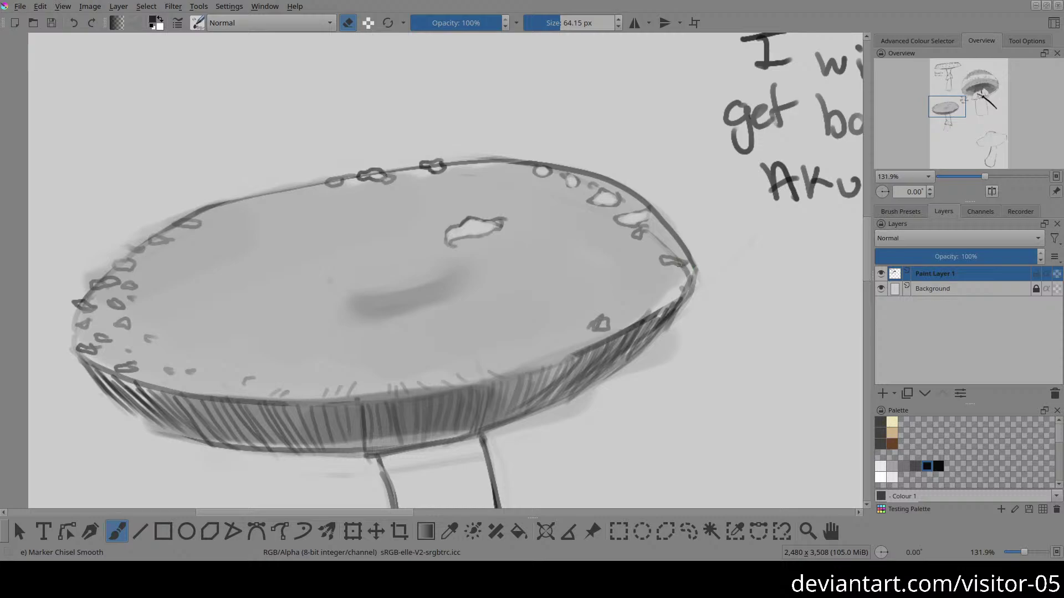
pyautogui.moveTo(664, 260); pyautogui.dragTo(667, 261)
pyautogui.moveTo(167, 360); pyautogui.dragTo(287, 347)
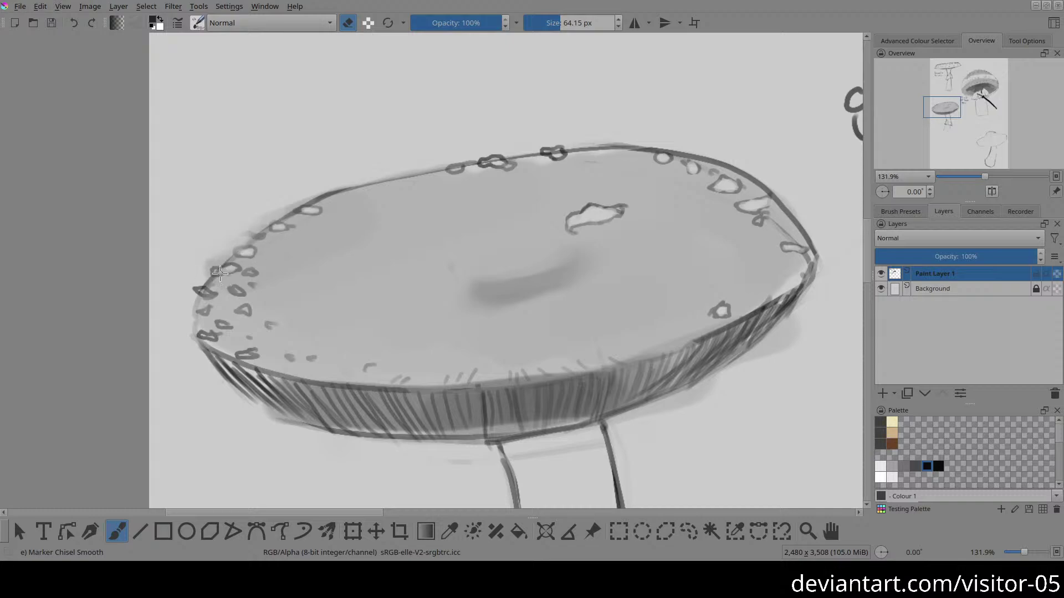
pyautogui.moveTo(217, 273); pyautogui.dragTo(247, 277)
pyautogui.moveTo(214, 336)
pyautogui.mouseDown()
pyautogui.moveTo(244, 339)
pyautogui.moveTo(242, 354)
pyautogui.mouseUp()
pyautogui.press('2')
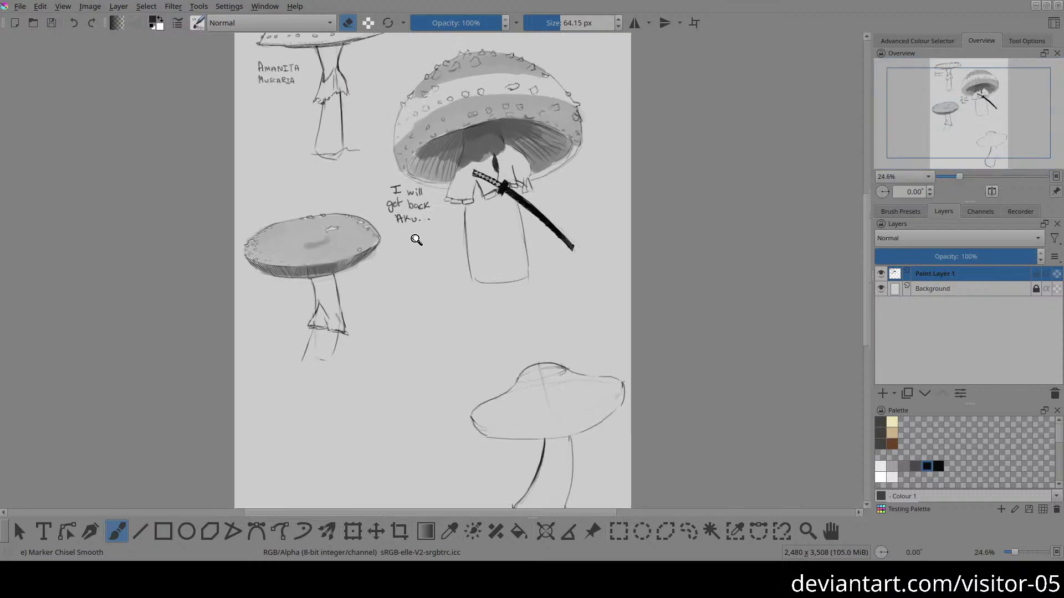
# Step: Paint a row of small dark dots along the front right rim of the cap with a marker of about 30 px
pyautogui.scroll(6, 416, 244)
pyautogui.moveTo(419, 215); pyautogui.dragTo(436, 220)
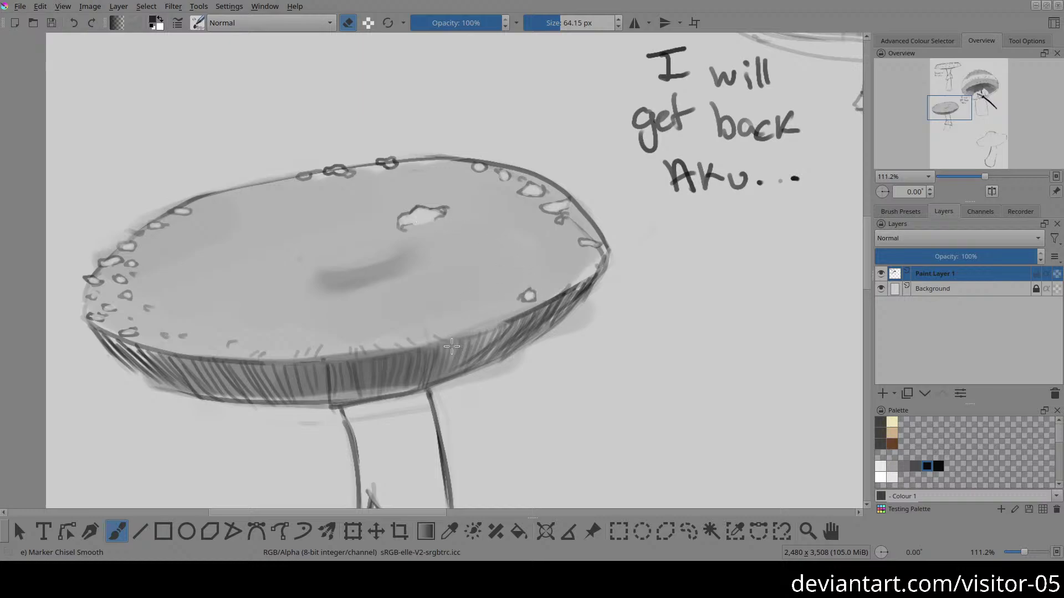
pyautogui.rightClick(617, 159)
pyautogui.press('e')
pyautogui.click(508, 285)
pyautogui.scroll(4, 424, 325)
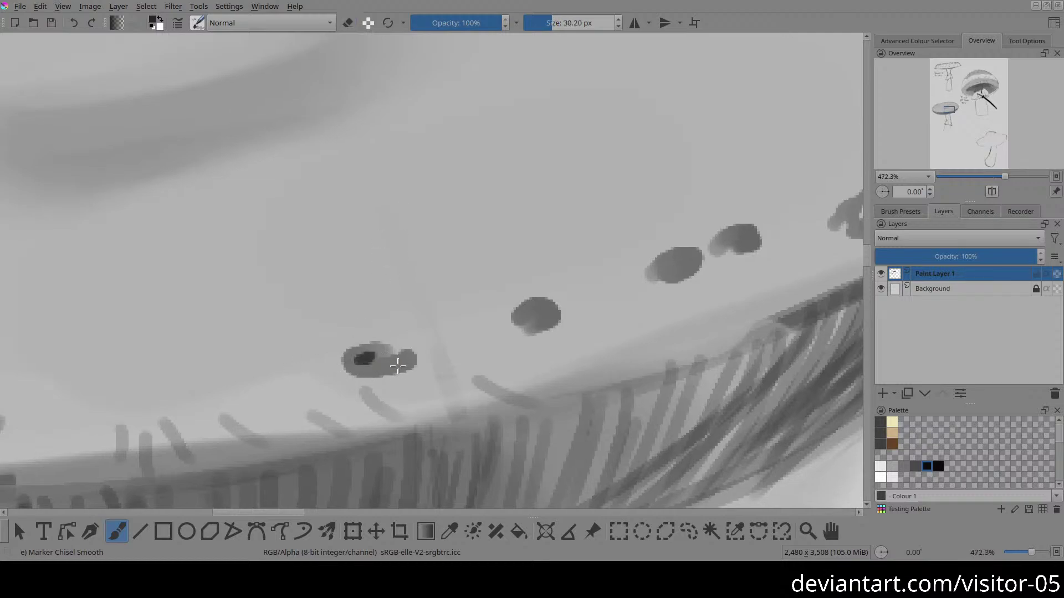
# Step: Erase the centres of the new dark dots on the front rim to turn them into light outlined warts
pyautogui.press('e')
pyautogui.moveTo(358, 360)
pyautogui.mouseDown()
pyautogui.moveTo(377, 359)
pyautogui.moveTo(362, 359)
pyautogui.mouseUp()
pyautogui.moveTo(535, 316); pyautogui.dragTo(546, 312)
pyautogui.moveTo(681, 260); pyautogui.dragTo(682, 263)
pyautogui.moveTo(741, 246); pyautogui.dragTo(740, 240)
pyautogui.press('2')
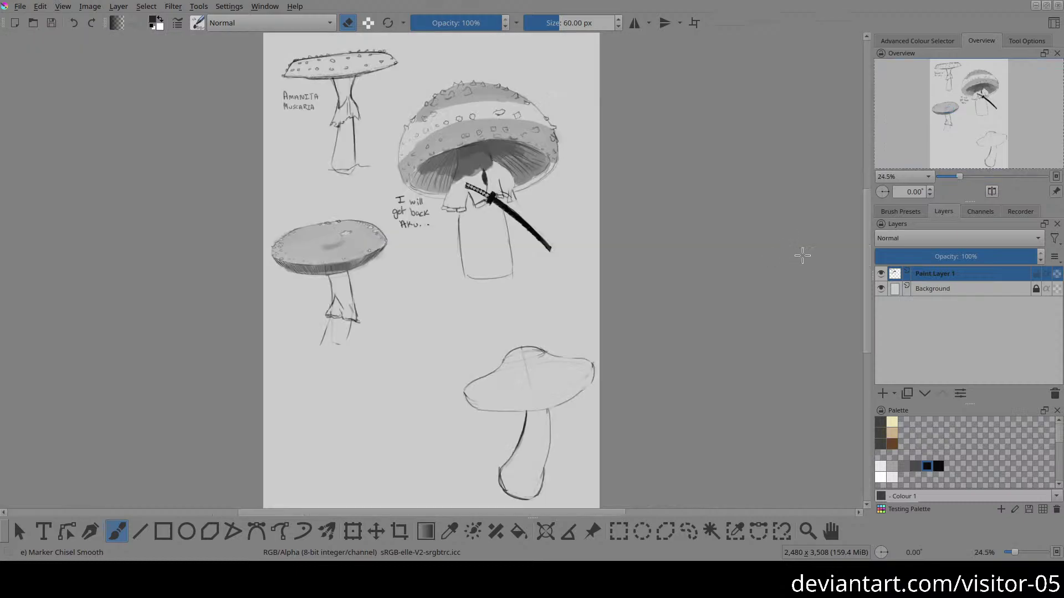
# Step: Erase the left stem line below the skirt and redraw both sides of the lower stem, slanting down to the left
pyautogui.moveTo(735, 361); pyautogui.dragTo(606, 253)
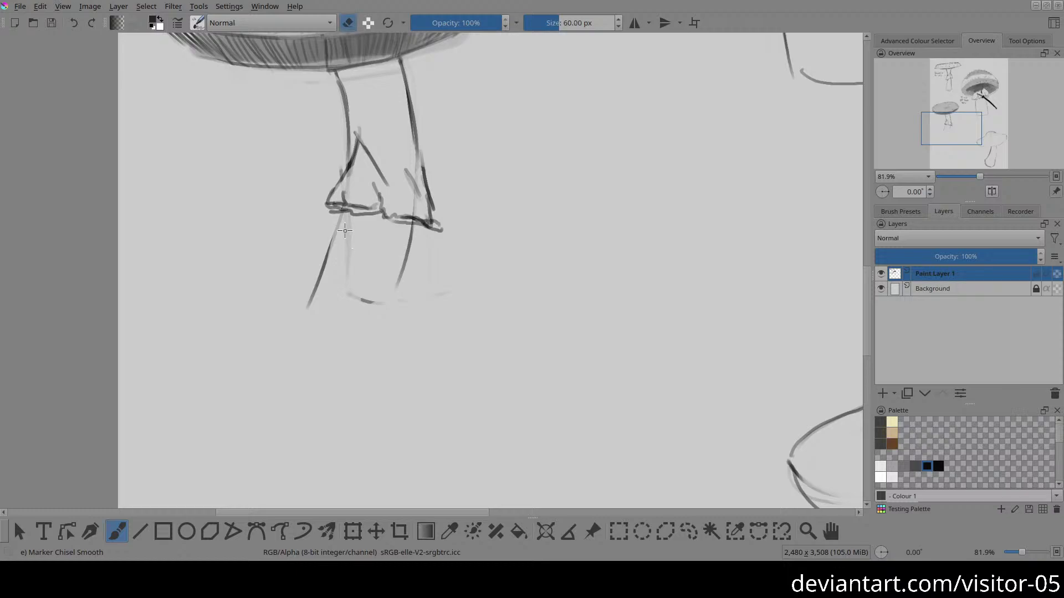
pyautogui.moveTo(340, 217); pyautogui.dragTo(311, 296)
pyautogui.press('e')
pyautogui.moveTo(342, 218); pyautogui.dragTo(306, 316)
pyautogui.moveTo(414, 224); pyautogui.dragTo(385, 335)
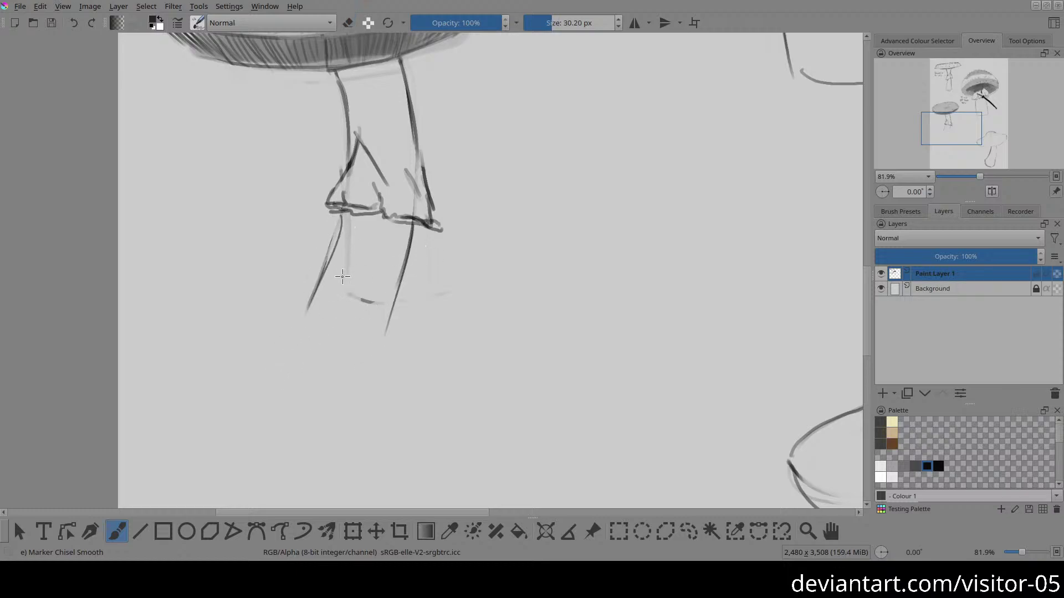
# Step: Erase the leftover construction lines inside the lower stem with an eraser of about 244 px
pyautogui.press('e')
pyautogui.moveTo(321, 303); pyautogui.dragTo(414, 285)
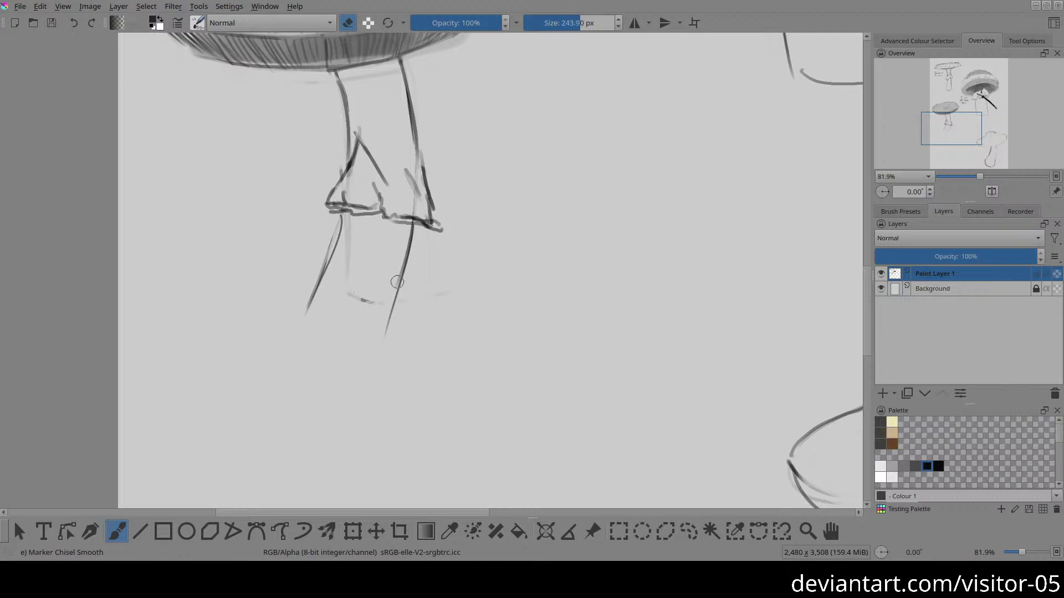
pyautogui.moveTo(346, 228)
pyautogui.mouseDown()
pyautogui.moveTo(350, 282)
pyautogui.moveTo(369, 308)
pyautogui.moveTo(360, 289)
pyautogui.mouseUp()
# Step: Shade the left mushroom's stem mid grey from under the cap down to its lower end
pyautogui.scroll(3, 451, 207)
pyautogui.press('e')
pyautogui.press('e')
pyautogui.press('e')
pyautogui.moveTo(356, 189)
pyautogui.mouseDown()
pyautogui.moveTo(405, 274)
pyautogui.moveTo(396, 222)
pyautogui.moveTo(383, 421)
pyautogui.moveTo(352, 435)
pyautogui.moveTo(337, 372)
pyautogui.moveTo(382, 411)
pyautogui.moveTo(371, 443)
pyautogui.mouseUp()
# Step: Erase the grey shading over the right part of the stem's skirt with a smaller eraser
pyautogui.press('e')
pyautogui.press('[')
pyautogui.press('[')
pyautogui.press('[')
pyautogui.moveTo(375, 373)
pyautogui.mouseDown()
pyautogui.moveTo(373, 465)
pyautogui.moveTo(391, 386)
pyautogui.moveTo(376, 379)
pyautogui.moveTo(380, 361)
pyautogui.moveTo(348, 418)
pyautogui.moveTo(357, 340)
pyautogui.moveTo(342, 374)
pyautogui.moveTo(364, 433)
pyautogui.moveTo(374, 420)
pyautogui.moveTo(346, 408)
pyautogui.moveTo(370, 341)
pyautogui.moveTo(357, 339)
pyautogui.moveTo(362, 331)
pyautogui.moveTo(386, 345)
pyautogui.moveTo(380, 354)
pyautogui.moveTo(367, 276)
pyautogui.moveTo(373, 271)
pyautogui.moveTo(402, 313)
pyautogui.moveTo(421, 277)
pyautogui.moveTo(427, 321)
pyautogui.moveTo(378, 277)
pyautogui.moveTo(401, 306)
pyautogui.moveTo(389, 284)
pyautogui.moveTo(402, 301)
pyautogui.moveTo(424, 285)
pyautogui.moveTo(420, 318)
pyautogui.moveTo(379, 287)
pyautogui.moveTo(435, 307)
pyautogui.mouseUp()
pyautogui.press('e')
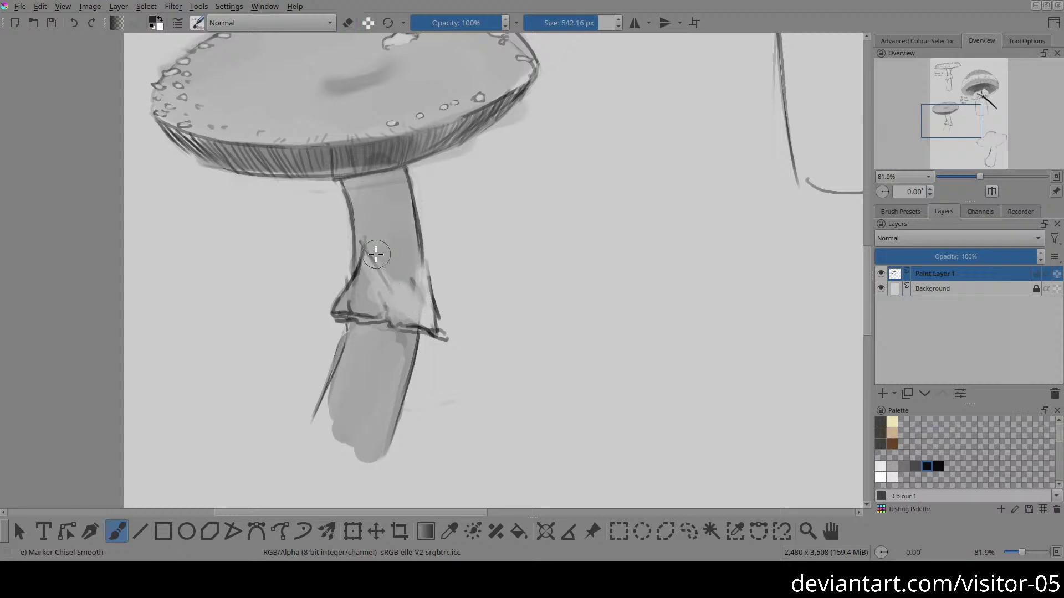
# Step: Switch to the Marker Chisel Smooth preset at 60 px and redraw the dark fold line of the skirt
pyautogui.rightClick(682, 166)
pyautogui.click(676, 210)
pyautogui.rightClick(680, 223)
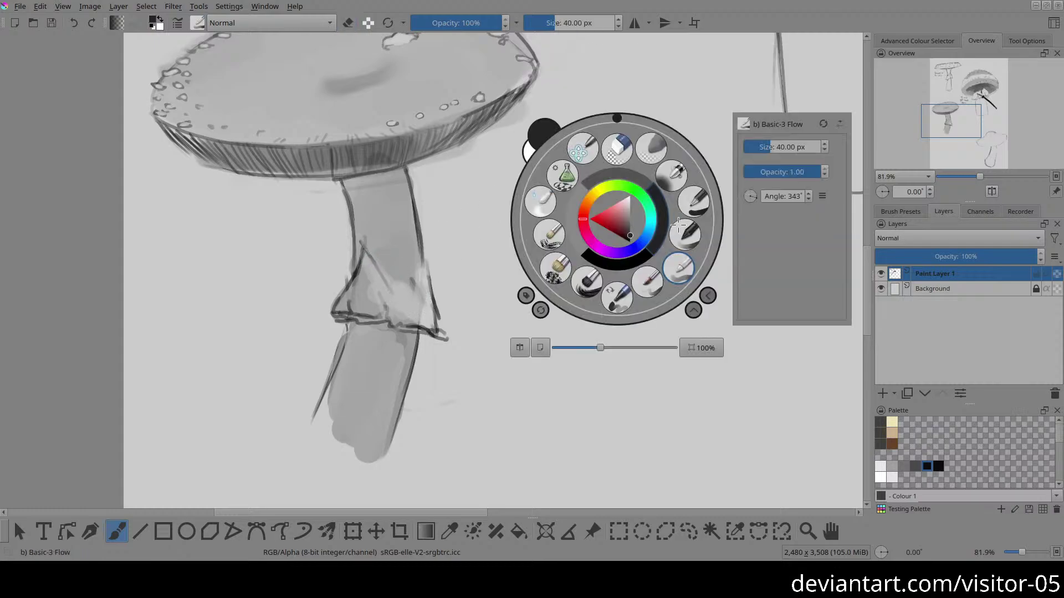
pyautogui.click(617, 297)
pyautogui.moveTo(361, 245); pyautogui.dragTo(390, 287)
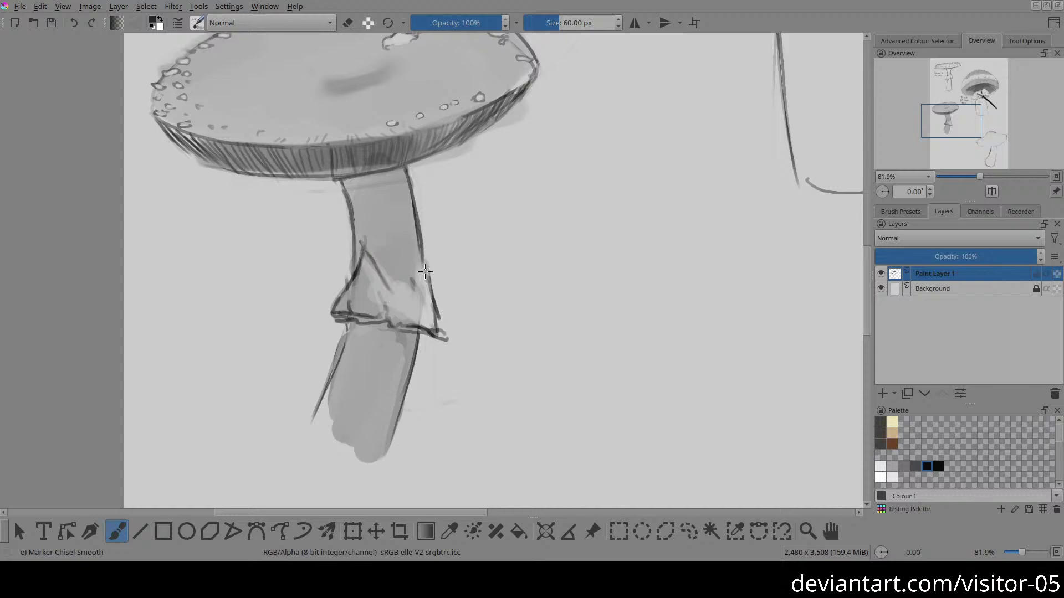
# Step: Erase highlights into the skirt's folds and clean up the stem's left edge just below the skirt
pyautogui.press('e')
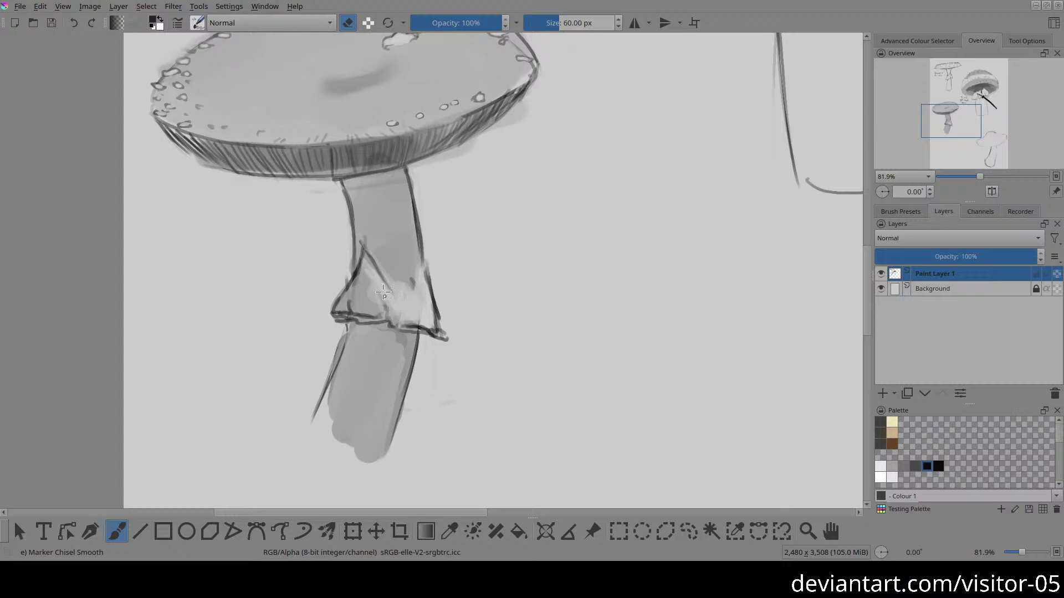
pyautogui.moveTo(413, 308)
pyautogui.mouseDown()
pyautogui.moveTo(425, 290)
pyautogui.moveTo(387, 328)
pyautogui.mouseUp()
pyautogui.moveTo(411, 233)
pyautogui.mouseDown()
pyautogui.moveTo(406, 273)
pyautogui.moveTo(411, 239)
pyautogui.moveTo(406, 270)
pyautogui.moveTo(415, 245)
pyautogui.moveTo(425, 286)
pyautogui.moveTo(413, 237)
pyautogui.moveTo(405, 296)
pyautogui.mouseUp()
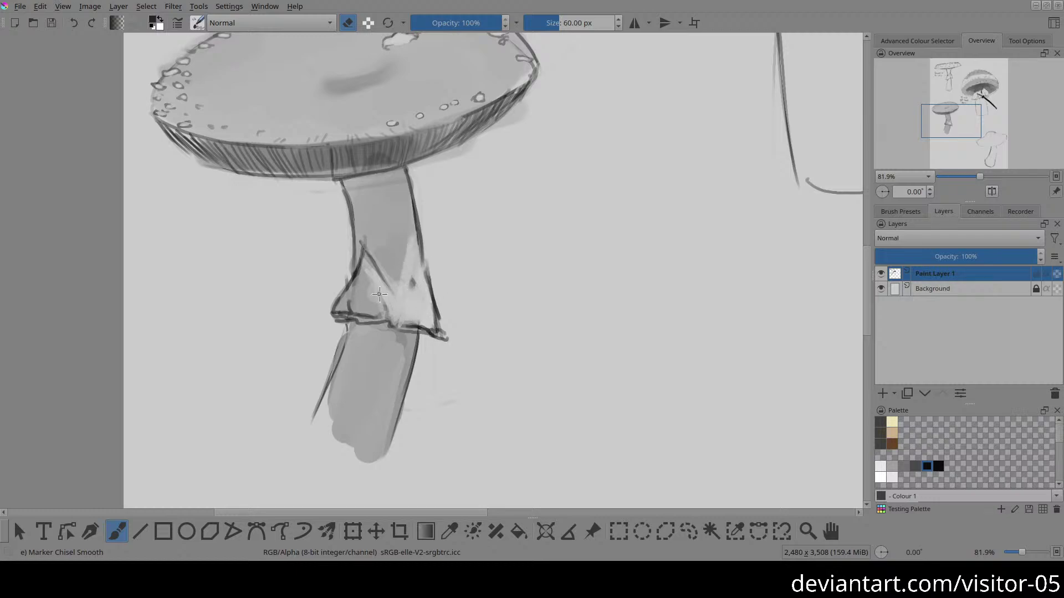
pyautogui.moveTo(347, 253); pyautogui.dragTo(355, 320)
pyautogui.moveTo(515, 280)
pyautogui.mouseDown()
pyautogui.moveTo(449, 368)
pyautogui.moveTo(261, 437)
pyautogui.moveTo(281, 372)
pyautogui.moveTo(351, 421)
pyautogui.moveTo(364, 333)
pyautogui.moveTo(250, 371)
pyautogui.mouseUp()
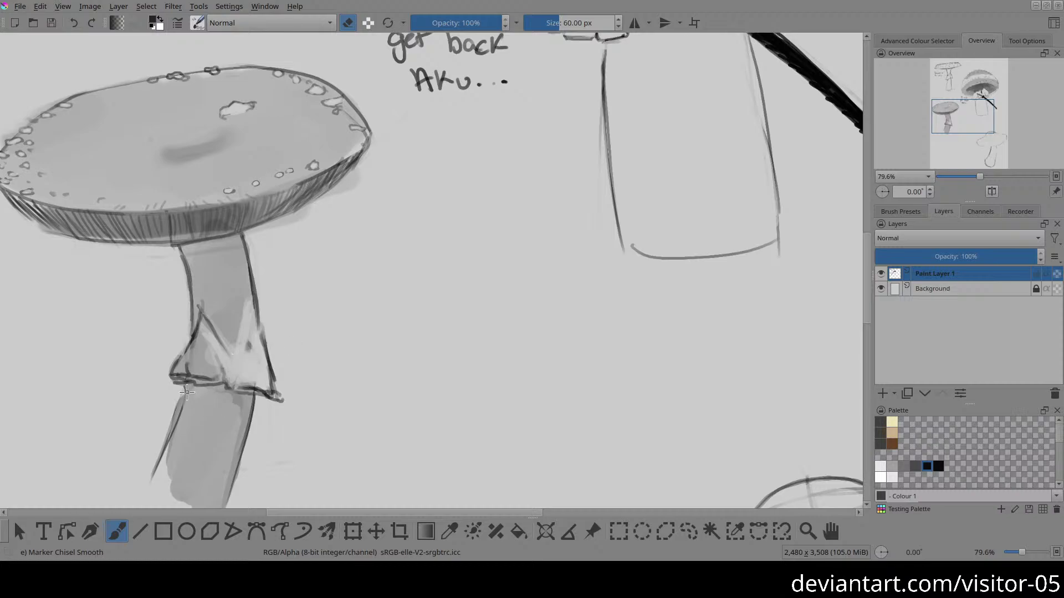
pyautogui.moveTo(183, 394); pyautogui.dragTo(191, 389)
pyautogui.moveTo(612, 261); pyautogui.dragTo(694, 136)
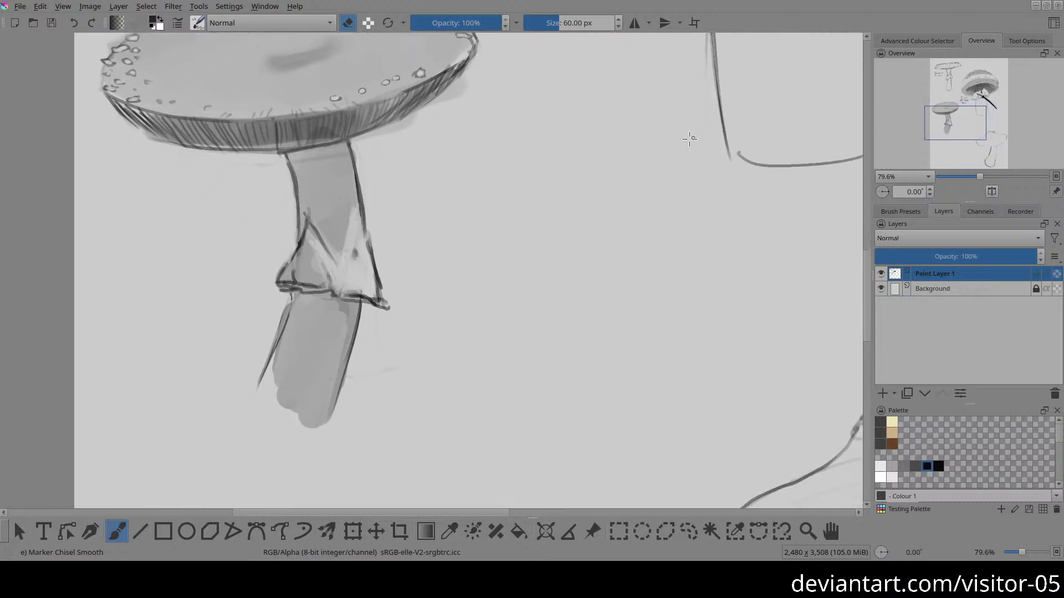
pyautogui.press('2')
# Step: Handwrite "AKA" beneath the "Amanita Muscaria" label beside the top left mushroom
pyautogui.moveTo(517, 333)
pyautogui.mouseDown()
pyautogui.moveTo(525, 301)
pyautogui.moveTo(510, 299)
pyautogui.mouseUp()
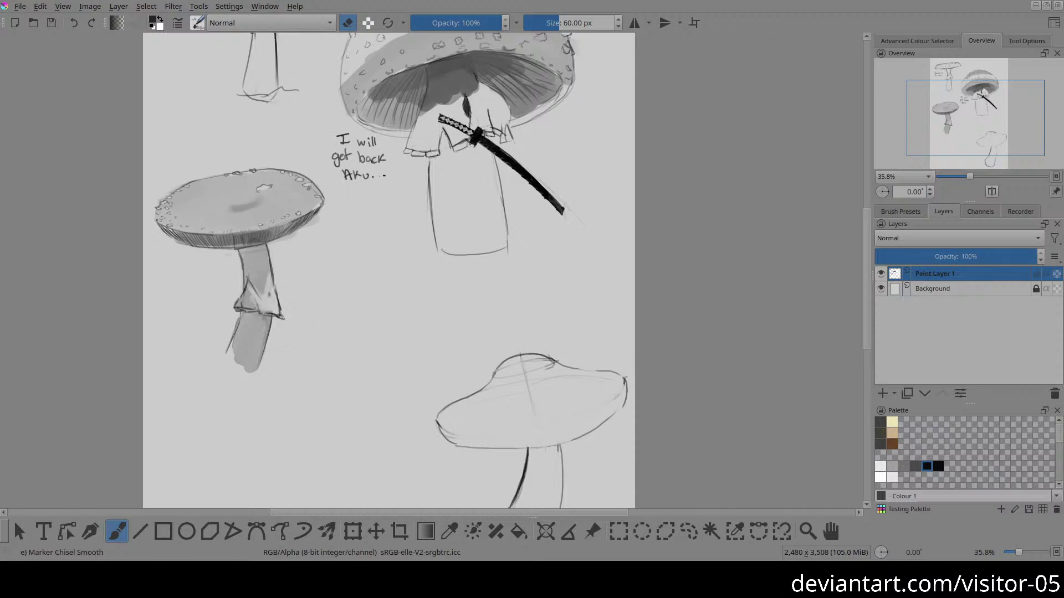
pyautogui.moveTo(470, 244); pyautogui.dragTo(608, 391)
pyautogui.moveTo(289, 173)
pyautogui.mouseDown()
pyautogui.moveTo(289, 92)
pyautogui.moveTo(447, 147)
pyautogui.moveTo(373, 183)
pyautogui.moveTo(357, 209)
pyautogui.mouseUp()
pyautogui.moveTo(366, 153); pyautogui.dragTo(381, 209)
pyautogui.moveTo(359, 191)
pyautogui.mouseDown()
pyautogui.moveTo(383, 190)
pyautogui.moveTo(417, 164)
pyautogui.moveTo(417, 209)
pyautogui.mouseUp()
pyautogui.moveTo(428, 161)
pyautogui.mouseDown()
pyautogui.moveTo(415, 209)
pyautogui.moveTo(452, 211)
pyautogui.mouseUp()
pyautogui.moveTo(419, 195); pyautogui.dragTo(446, 191)
# Step: Handwrite "FLY AGARIC" on a new line beneath "AKA"
pyautogui.moveTo(298, 228); pyautogui.dragTo(298, 274)
pyautogui.moveTo(291, 230)
pyautogui.mouseDown()
pyautogui.moveTo(299, 257)
pyautogui.moveTo(316, 231)
pyautogui.moveTo(328, 272)
pyautogui.moveTo(351, 258)
pyautogui.mouseUp()
pyautogui.moveTo(359, 238); pyautogui.dragTo(356, 272)
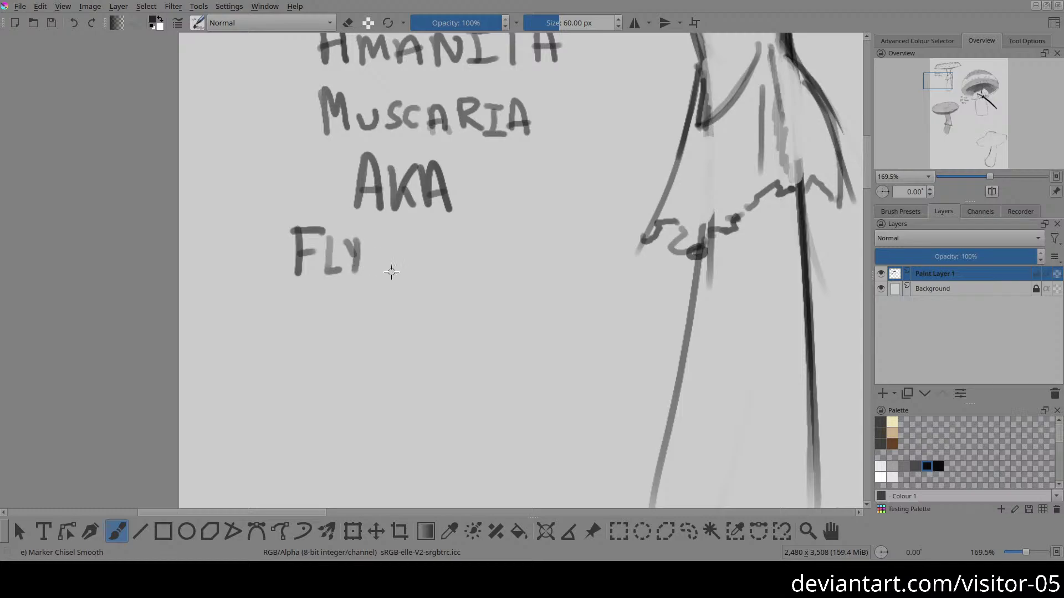
pyautogui.moveTo(396, 233); pyautogui.dragTo(391, 274)
pyautogui.moveTo(400, 228); pyautogui.dragTo(417, 276)
pyautogui.moveTo(391, 261); pyautogui.dragTo(441, 259)
pyautogui.moveTo(456, 248)
pyautogui.mouseDown()
pyautogui.moveTo(447, 274)
pyautogui.moveTo(466, 275)
pyautogui.moveTo(471, 256)
pyautogui.moveTo(478, 275)
pyautogui.mouseUp()
pyautogui.moveTo(479, 245)
pyautogui.mouseDown()
pyautogui.moveTo(498, 271)
pyautogui.moveTo(509, 250)
pyautogui.moveTo(505, 271)
pyautogui.mouseUp()
pyautogui.moveTo(490, 271); pyautogui.dragTo(556, 272)
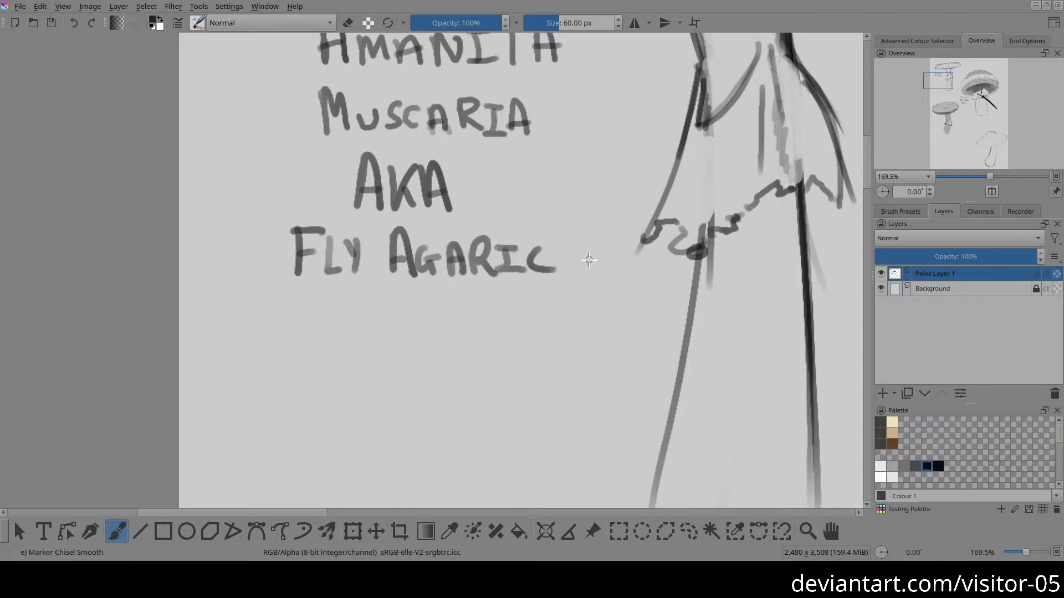
pyautogui.press('2')
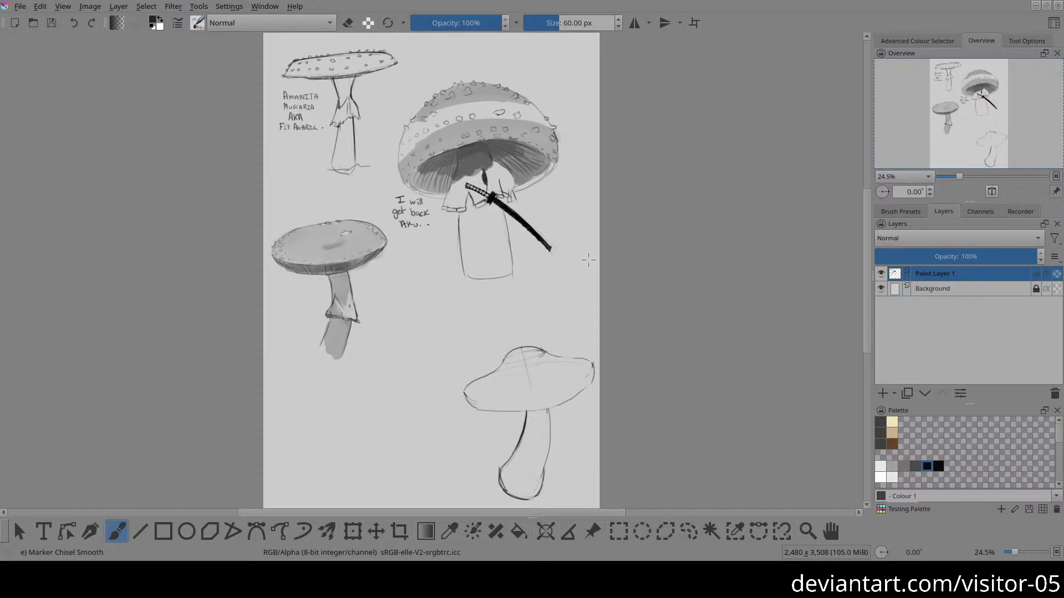
# Step: Outline a young mushroom with a round cap and bulbous stem in the empty space beside the lower right mushroom
pyautogui.moveTo(492, 293); pyautogui.dragTo(407, 177)
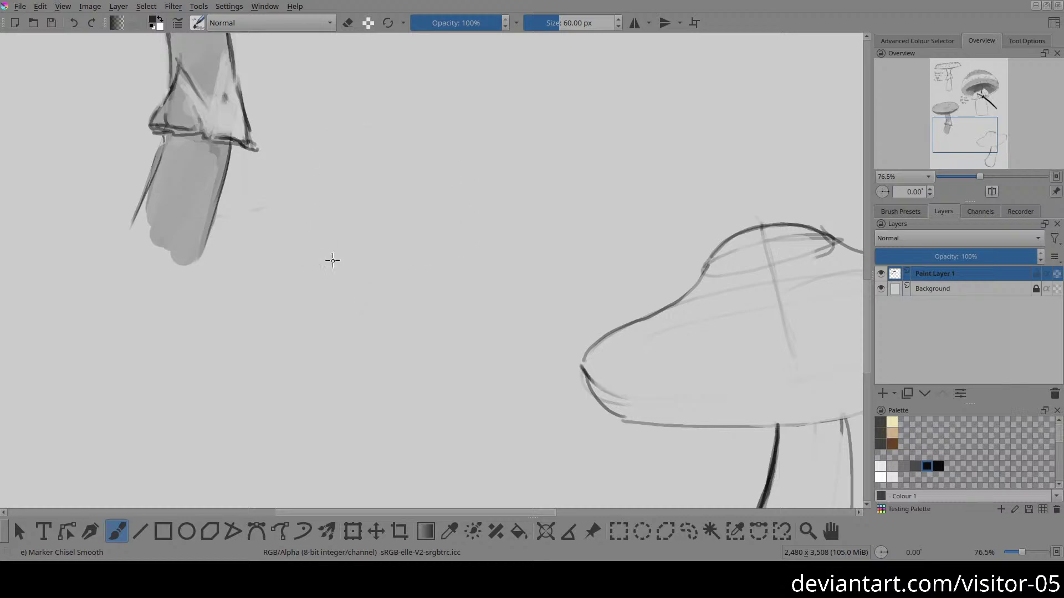
pyautogui.moveTo(355, 223); pyautogui.dragTo(388, 227)
pyautogui.moveTo(419, 64)
pyautogui.mouseDown()
pyautogui.moveTo(389, 240)
pyautogui.moveTo(485, 80)
pyautogui.moveTo(421, 64)
pyautogui.mouseUp()
pyautogui.moveTo(397, 248)
pyautogui.mouseDown()
pyautogui.moveTo(385, 284)
pyautogui.moveTo(479, 372)
pyautogui.moveTo(506, 284)
pyautogui.moveTo(519, 339)
pyautogui.mouseUp()
# Step: Erase the bulging right edge of the round mushroom's stem and redraw the stem's sides and rounded base
pyautogui.press('e')
pyautogui.moveTo(507, 255); pyautogui.dragTo(528, 316)
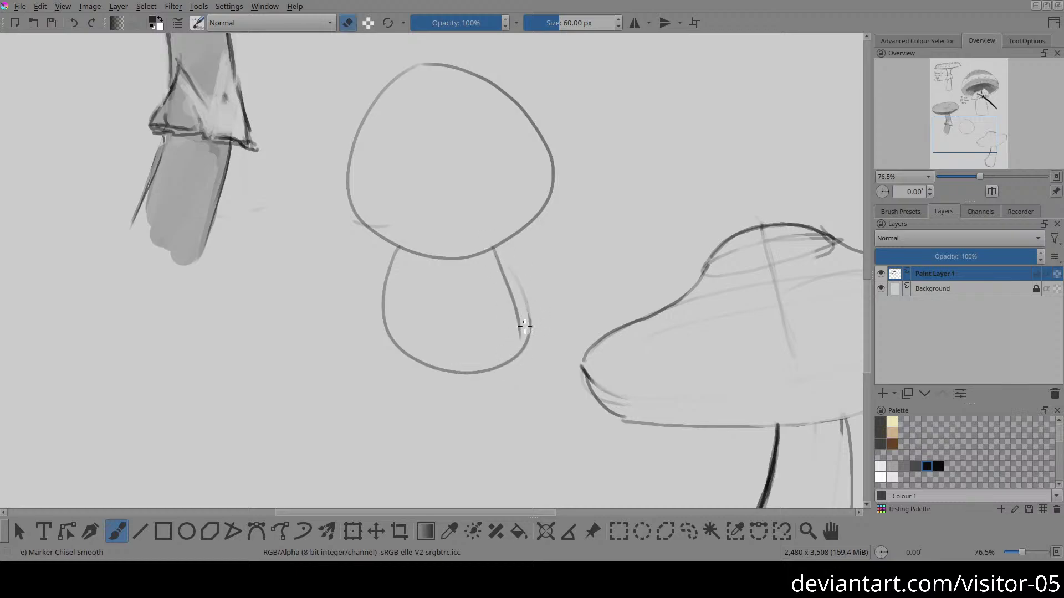
pyautogui.keyDown('shift'); pyautogui.moveTo(224, 231); pyautogui.dragTo(216, 237); pyautogui.keyUp('shift')
pyautogui.moveTo(532, 275); pyautogui.dragTo(538, 356)
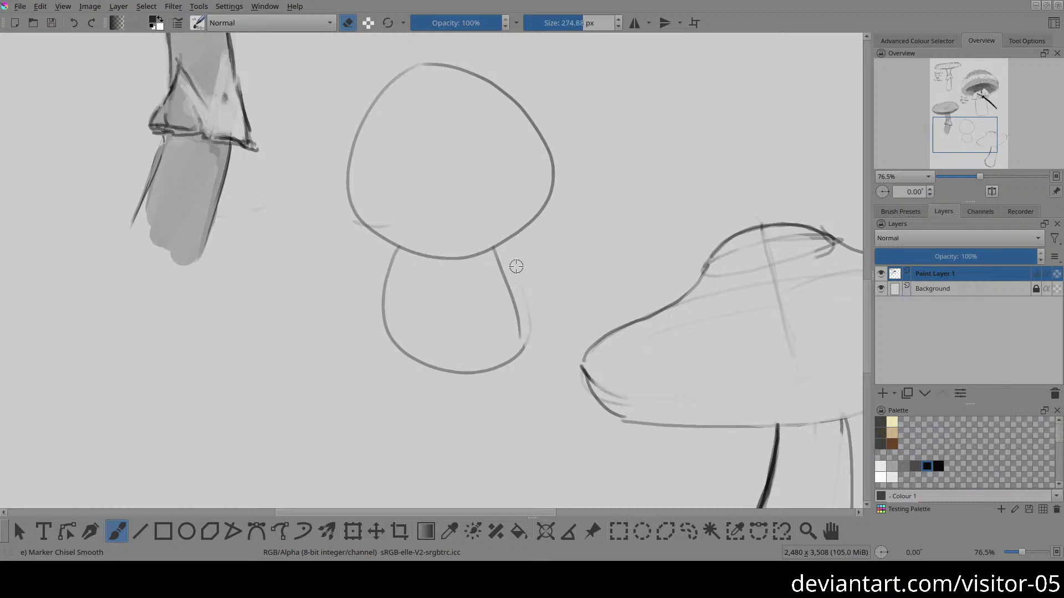
pyautogui.press('e')
pyautogui.moveTo(511, 291); pyautogui.dragTo(499, 368)
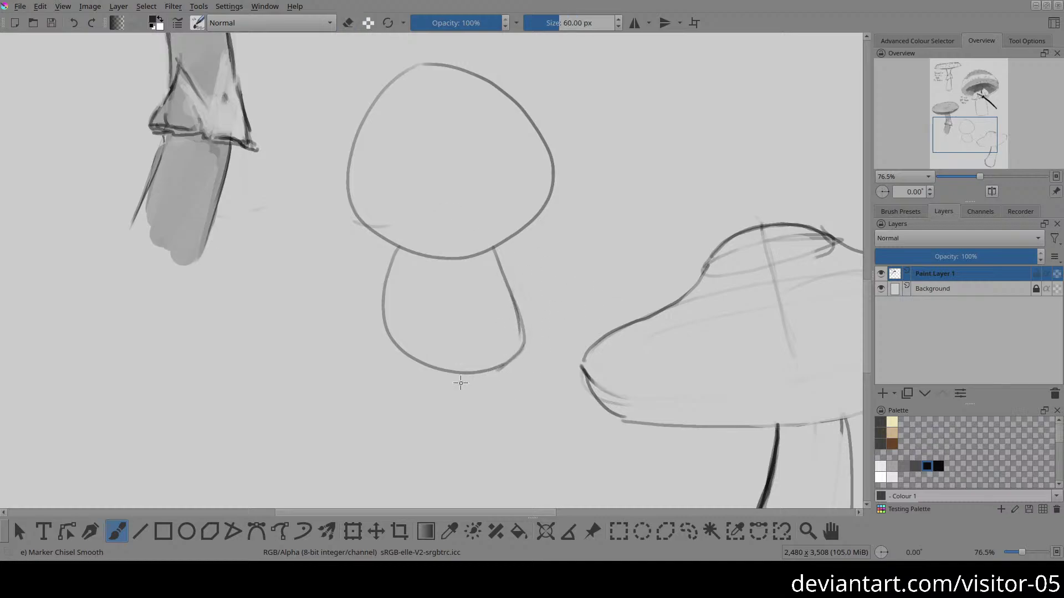
pyautogui.moveTo(397, 250)
pyautogui.mouseDown()
pyautogui.moveTo(380, 314)
pyautogui.moveTo(407, 369)
pyautogui.moveTo(523, 358)
pyautogui.mouseUp()
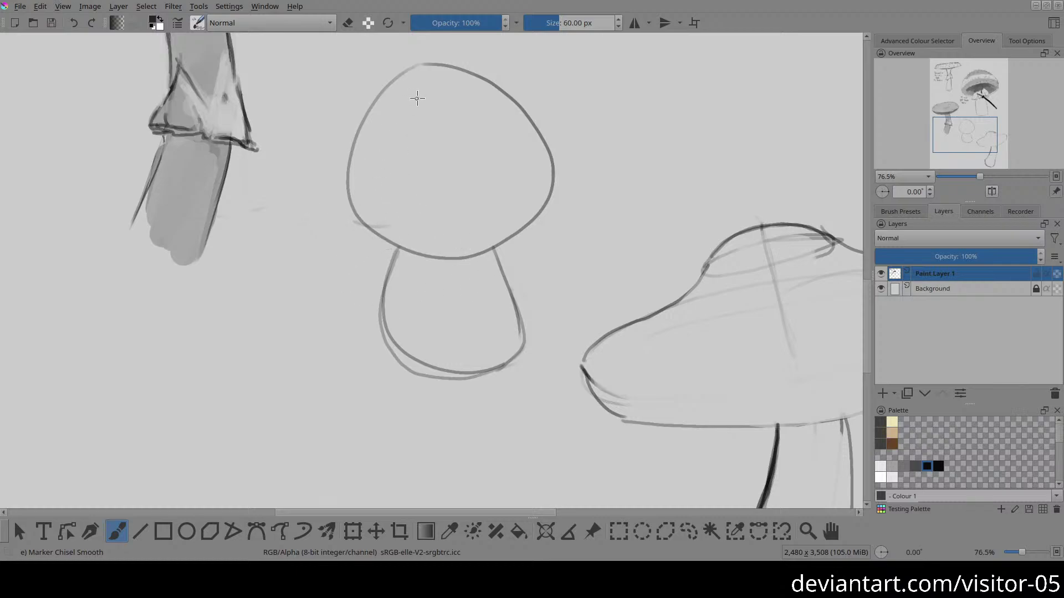
pyautogui.moveTo(417, 78); pyautogui.dragTo(411, 83)
pyautogui.hotkey('ctrl', 'z')
pyautogui.press(']')
pyautogui.press(']')
pyautogui.press(']')
pyautogui.press(']')
pyautogui.press(']')
pyautogui.rightClick(453, 89)
pyautogui.rightClick(611, 100)
pyautogui.click(609, 227)
pyautogui.click(605, 225)
# Step: Draw small irregular warts along the lower rim of the round cap and a second band just above it
pyautogui.moveTo(356, 219); pyautogui.dragTo(367, 223)
pyautogui.moveTo(379, 229)
pyautogui.mouseDown()
pyautogui.moveTo(427, 252)
pyautogui.moveTo(420, 244)
pyautogui.moveTo(460, 254)
pyautogui.moveTo(469, 247)
pyautogui.moveTo(450, 246)
pyautogui.moveTo(495, 244)
pyautogui.moveTo(540, 188)
pyautogui.mouseUp()
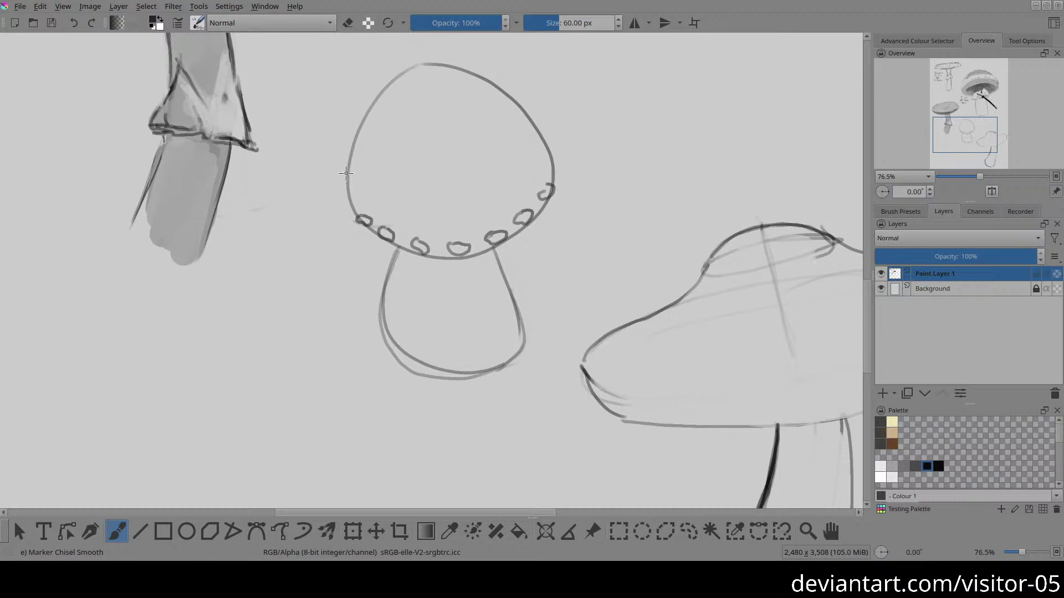
pyautogui.moveTo(348, 172)
pyautogui.mouseDown()
pyautogui.moveTo(354, 201)
pyautogui.moveTo(362, 191)
pyautogui.moveTo(387, 211)
pyautogui.moveTo(425, 209)
pyautogui.moveTo(427, 220)
pyautogui.moveTo(477, 214)
pyautogui.moveTo(513, 191)
pyautogui.moveTo(474, 226)
pyautogui.moveTo(488, 224)
pyautogui.moveTo(431, 231)
pyautogui.moveTo(447, 234)
pyautogui.moveTo(409, 221)
pyautogui.mouseUp()
pyautogui.moveTo(528, 188)
pyautogui.mouseDown()
pyautogui.moveTo(524, 171)
pyautogui.moveTo(526, 190)
pyautogui.mouseUp()
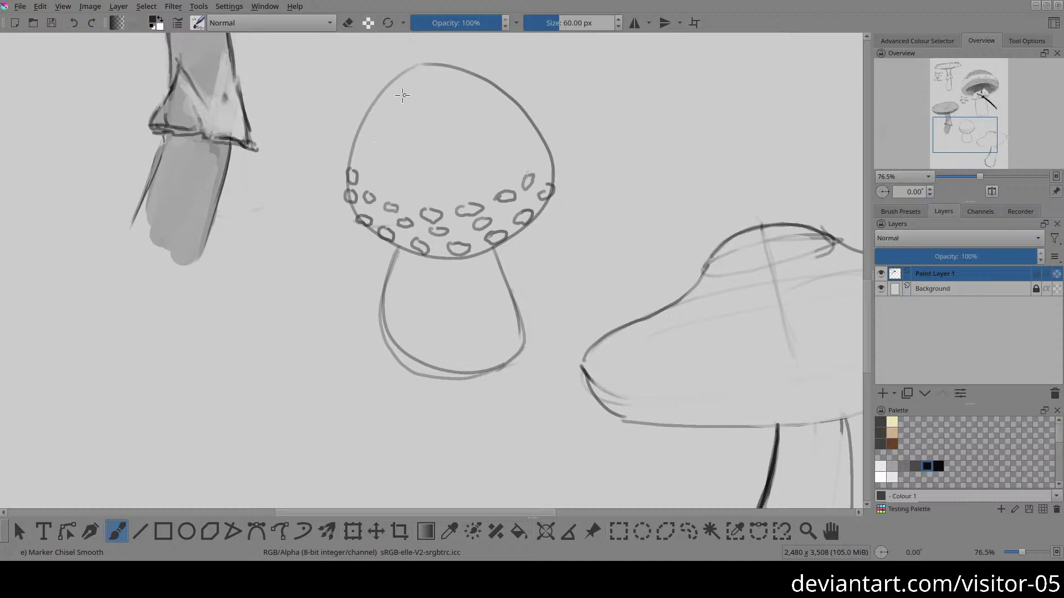
# Step: Redraw the top contour of the round cap slightly flatter and erase the old outline outside it
pyautogui.moveTo(384, 91)
pyautogui.mouseDown()
pyautogui.moveTo(456, 68)
pyautogui.moveTo(483, 71)
pyautogui.mouseUp()
pyautogui.press('e')
pyautogui.scroll(5, 463, 150)
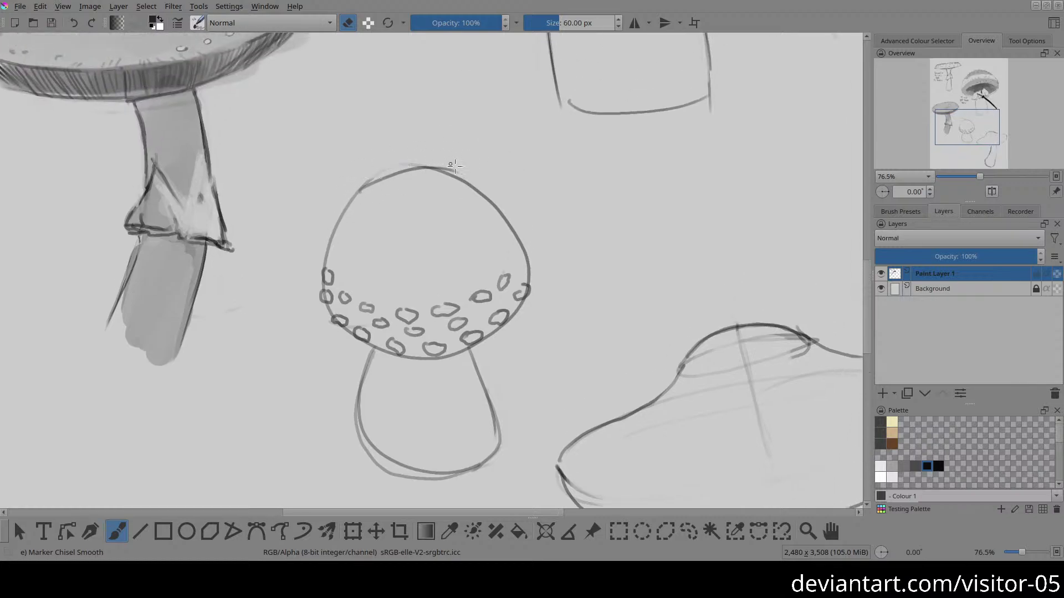
pyautogui.moveTo(414, 162)
pyautogui.mouseDown()
pyautogui.moveTo(371, 179)
pyautogui.moveTo(449, 161)
pyautogui.moveTo(435, 166)
pyautogui.mouseUp()
pyautogui.press('e')
# Step: Draw rows of small warts across the top of the round cap and down its left side
pyautogui.moveTo(388, 185)
pyautogui.mouseDown()
pyautogui.moveTo(441, 172)
pyautogui.moveTo(416, 197)
pyautogui.moveTo(451, 182)
pyautogui.mouseUp()
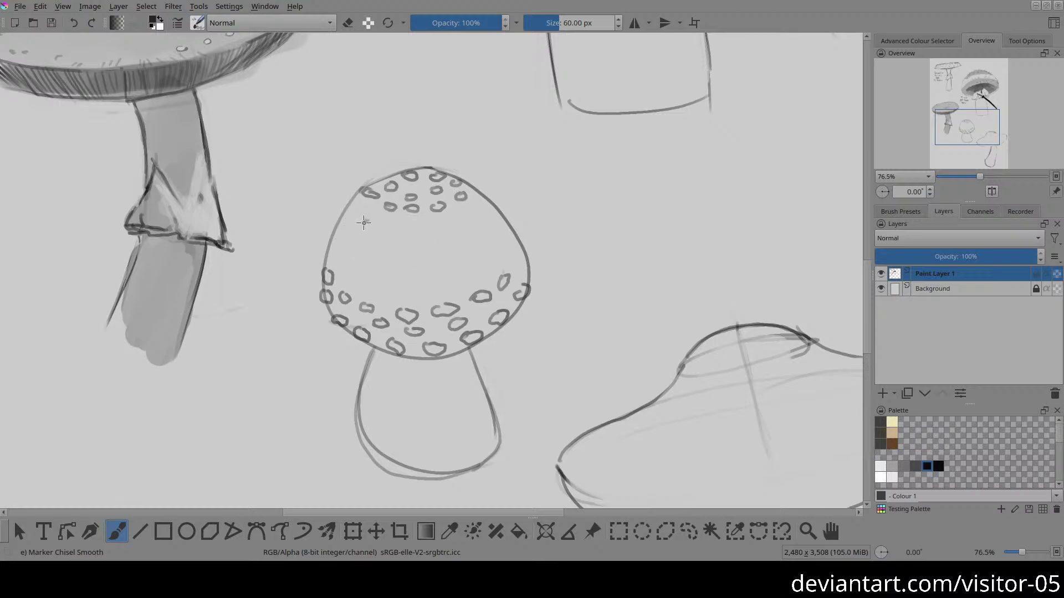
pyautogui.moveTo(392, 224); pyautogui.dragTo(417, 230)
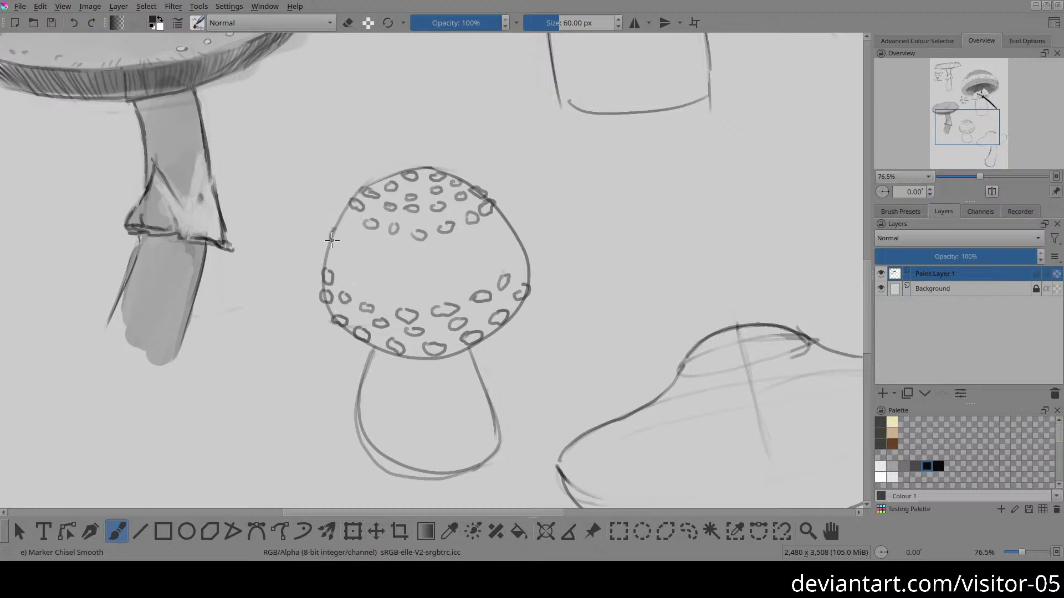
pyautogui.moveTo(366, 255)
pyautogui.mouseDown()
pyautogui.moveTo(381, 242)
pyautogui.moveTo(400, 261)
pyautogui.mouseUp()
pyautogui.scroll(-5, 438, 252)
pyautogui.scroll(1, 386, 329)
pyautogui.scroll(4, 386, 328)
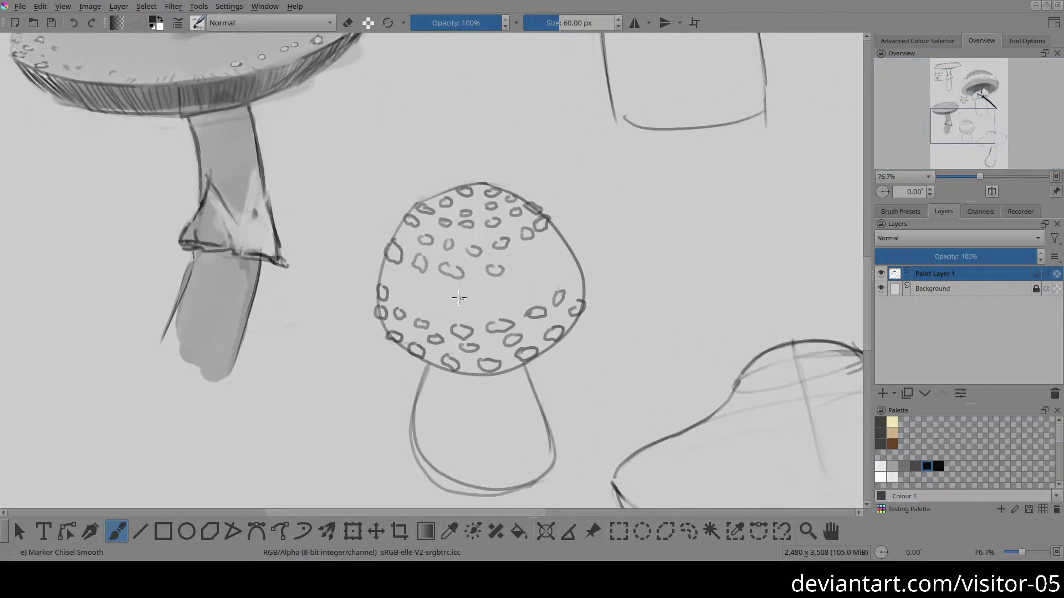
# Step: Fill the middle and right side of the round cap with more warts, including some on its right edge
pyautogui.moveTo(406, 293); pyautogui.dragTo(401, 291)
pyautogui.moveTo(426, 308)
pyautogui.mouseDown()
pyautogui.moveTo(437, 315)
pyautogui.moveTo(453, 305)
pyautogui.mouseUp()
pyautogui.press('e')
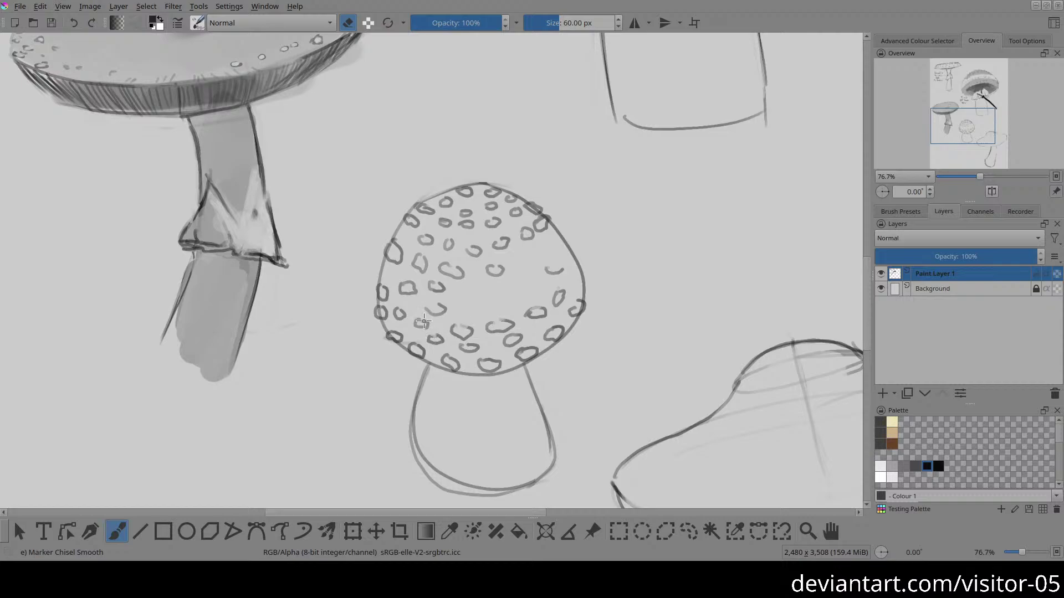
pyautogui.press('e')
pyautogui.moveTo(525, 288); pyautogui.dragTo(542, 287)
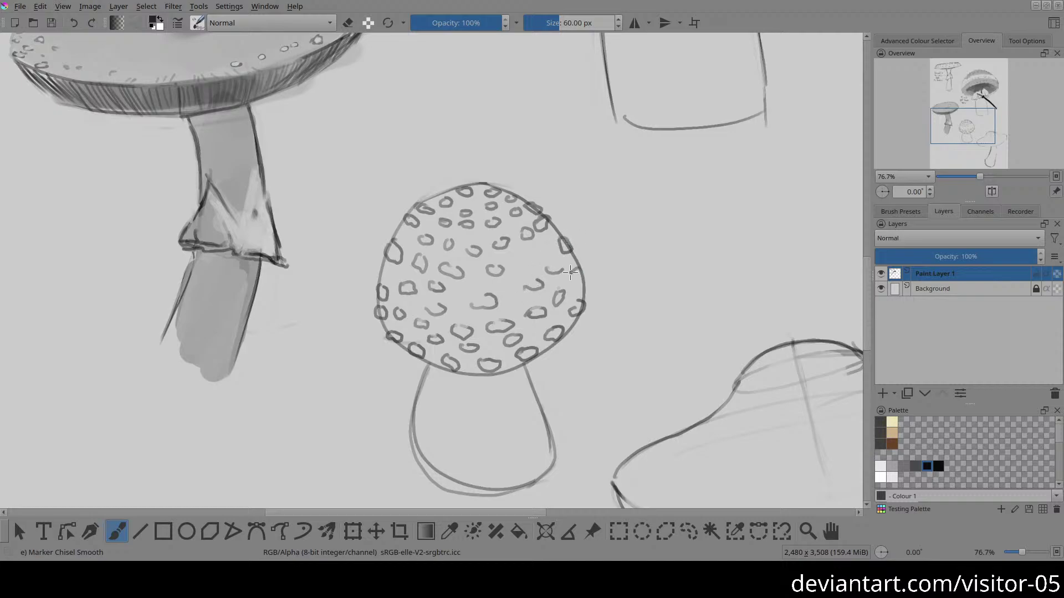
pyautogui.press('e')
pyautogui.press('e')
pyautogui.moveTo(572, 278); pyautogui.dragTo(580, 264)
pyautogui.press('2')
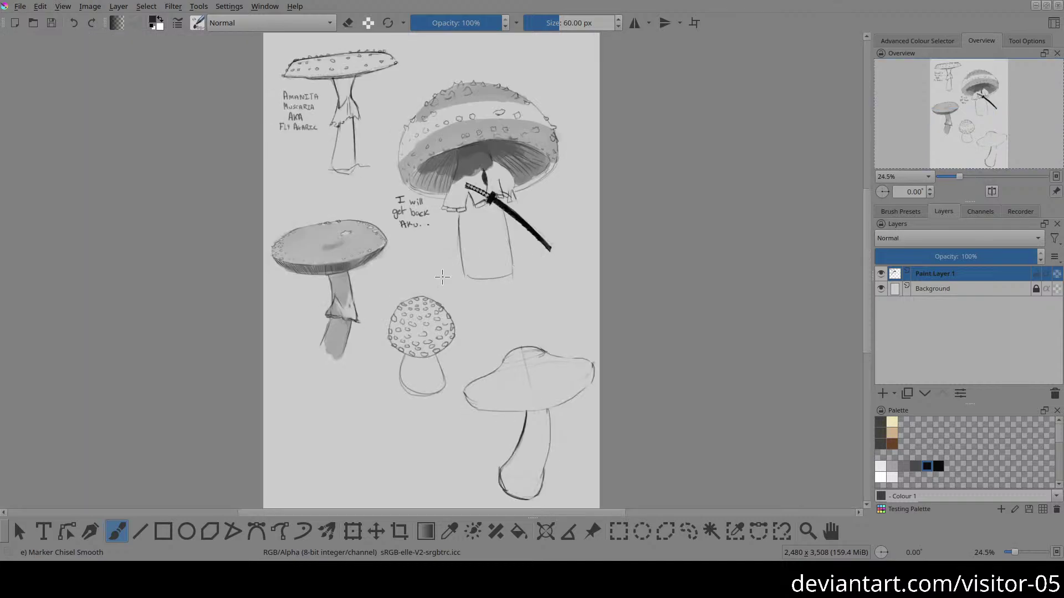
# Step: Enlarge the eraser to about 369 px and erase the doubled inner line of the round mushroom's stem
pyautogui.moveTo(365, 380); pyautogui.dragTo(402, 275)
pyautogui.moveTo(476, 306); pyautogui.dragTo(355, 206)
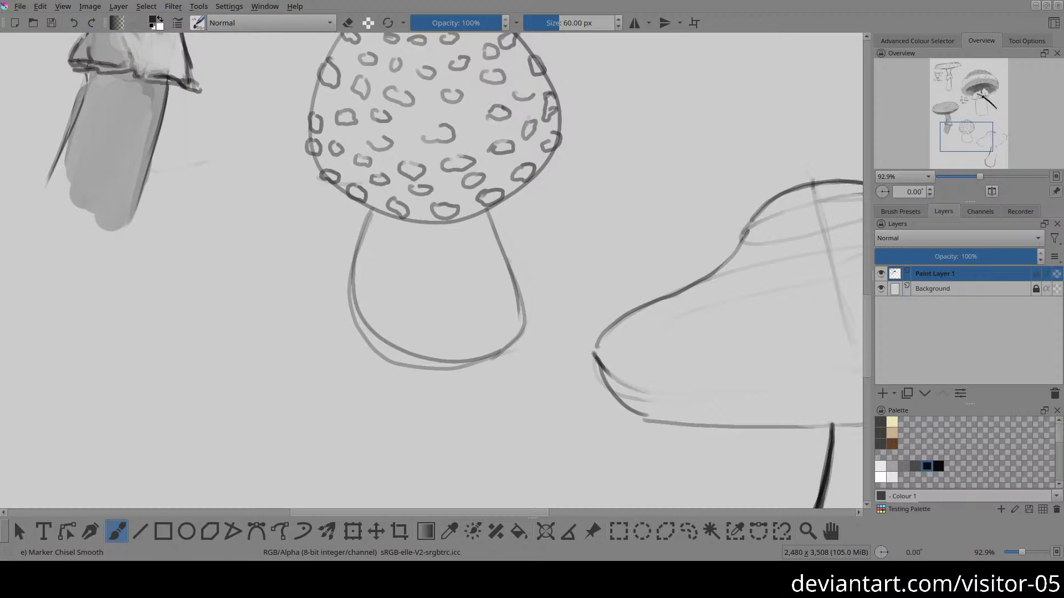
pyautogui.click(410, 310)
pyautogui.press('e')
pyautogui.moveTo(402, 316); pyautogui.dragTo(707, 309)
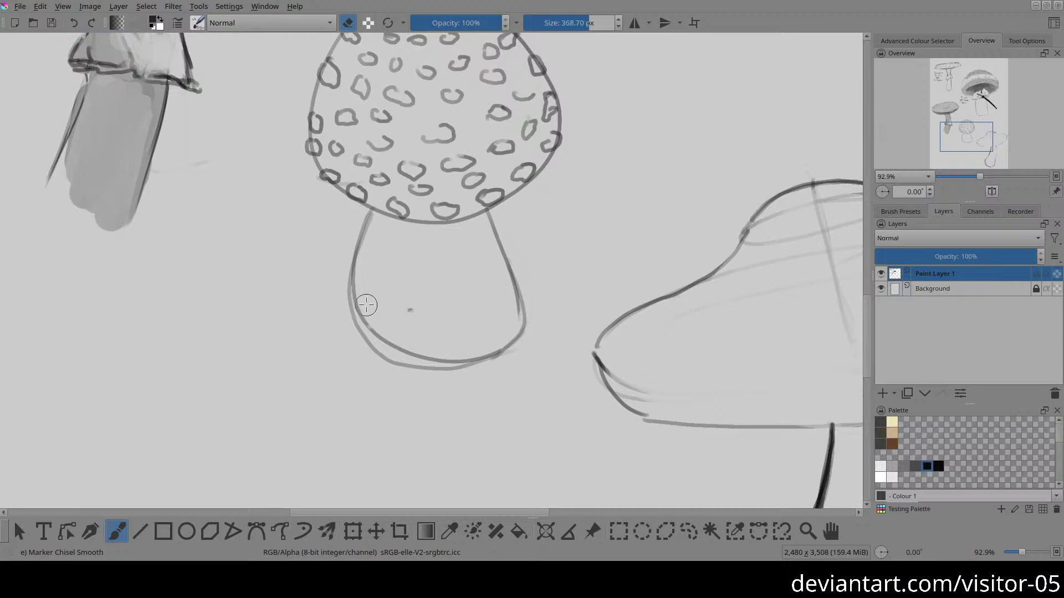
pyautogui.moveTo(366, 301)
pyautogui.mouseDown()
pyautogui.moveTo(410, 313)
pyautogui.moveTo(394, 334)
pyautogui.moveTo(374, 329)
pyautogui.moveTo(384, 328)
pyautogui.moveTo(359, 293)
pyautogui.moveTo(416, 346)
pyautogui.moveTo(394, 304)
pyautogui.moveTo(432, 322)
pyautogui.moveTo(414, 348)
pyautogui.mouseUp()
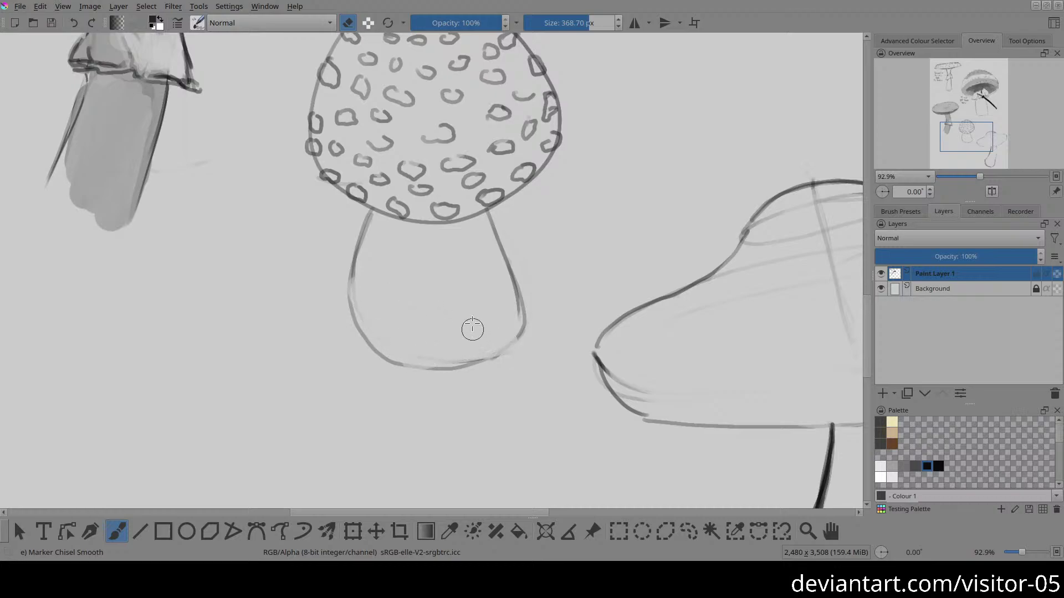
# Step: Redraw the stem with straighter, narrower sides and a rounded base, erasing the leftover outer lines
pyautogui.press('e')
pyautogui.moveTo(490, 214); pyautogui.dragTo(515, 344)
pyautogui.moveTo(413, 378)
pyautogui.mouseDown()
pyautogui.moveTo(501, 360)
pyautogui.moveTo(524, 313)
pyautogui.mouseUp()
pyautogui.moveTo(495, 353); pyautogui.dragTo(366, 346)
pyautogui.moveTo(362, 231)
pyautogui.mouseDown()
pyautogui.moveTo(377, 358)
pyautogui.moveTo(363, 345)
pyautogui.moveTo(501, 364)
pyautogui.mouseUp()
pyautogui.press('e')
pyautogui.moveTo(349, 268)
pyautogui.mouseDown()
pyautogui.moveTo(343, 347)
pyautogui.moveTo(346, 233)
pyautogui.moveTo(338, 328)
pyautogui.moveTo(398, 389)
pyautogui.moveTo(386, 386)
pyautogui.moveTo(482, 377)
pyautogui.moveTo(534, 359)
pyautogui.moveTo(522, 239)
pyautogui.moveTo(529, 339)
pyautogui.mouseUp()
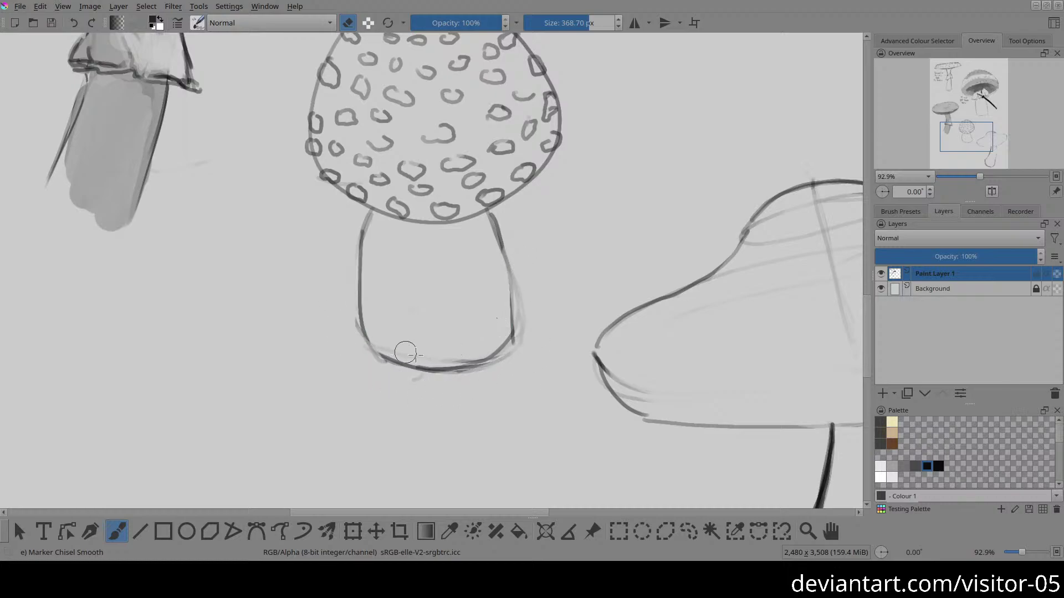
# Step: Strengthen the stem's right edge with one dark line running from the cap down to the base
pyautogui.press('e')
pyautogui.moveTo(489, 216); pyautogui.dragTo(510, 330)
pyautogui.hotkey('ctrl', 'z')
pyautogui.moveTo(488, 214); pyautogui.dragTo(513, 345)
pyautogui.scroll(4, 509, 370)
pyautogui.press('e')
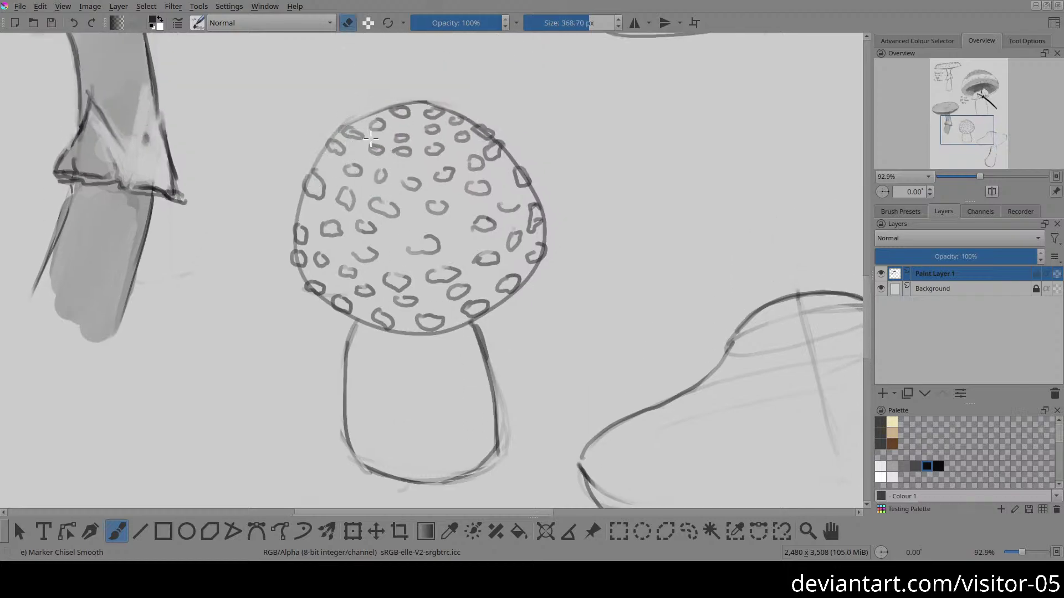
# Step: Enlarge the brush to about 375 px, pick a mid grey and paint a flat tone over the whole round cap
pyautogui.press('e')
pyautogui.moveTo(264, 207); pyautogui.dragTo(287, 208)
pyautogui.moveTo(332, 145)
pyautogui.mouseDown()
pyautogui.moveTo(380, 118)
pyautogui.moveTo(406, 143)
pyautogui.moveTo(418, 133)
pyautogui.moveTo(440, 150)
pyautogui.moveTo(377, 260)
pyautogui.moveTo(473, 185)
pyautogui.moveTo(479, 195)
pyautogui.moveTo(457, 234)
pyautogui.moveTo(413, 286)
pyautogui.moveTo(436, 287)
pyautogui.moveTo(466, 256)
pyautogui.mouseUp()
pyautogui.hotkey('ctrl', 'z')
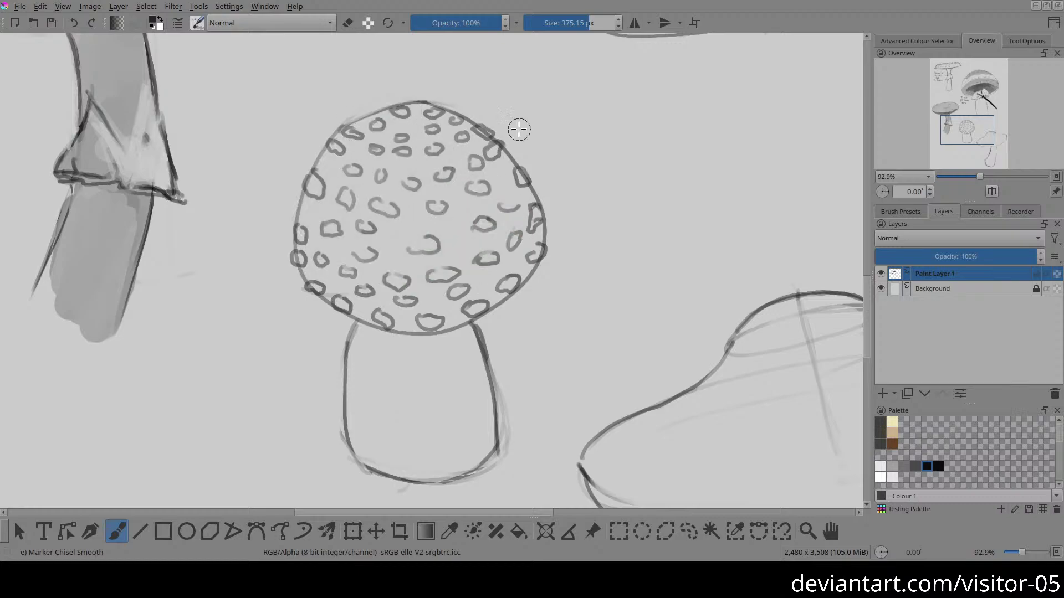
pyautogui.rightClick(514, 123)
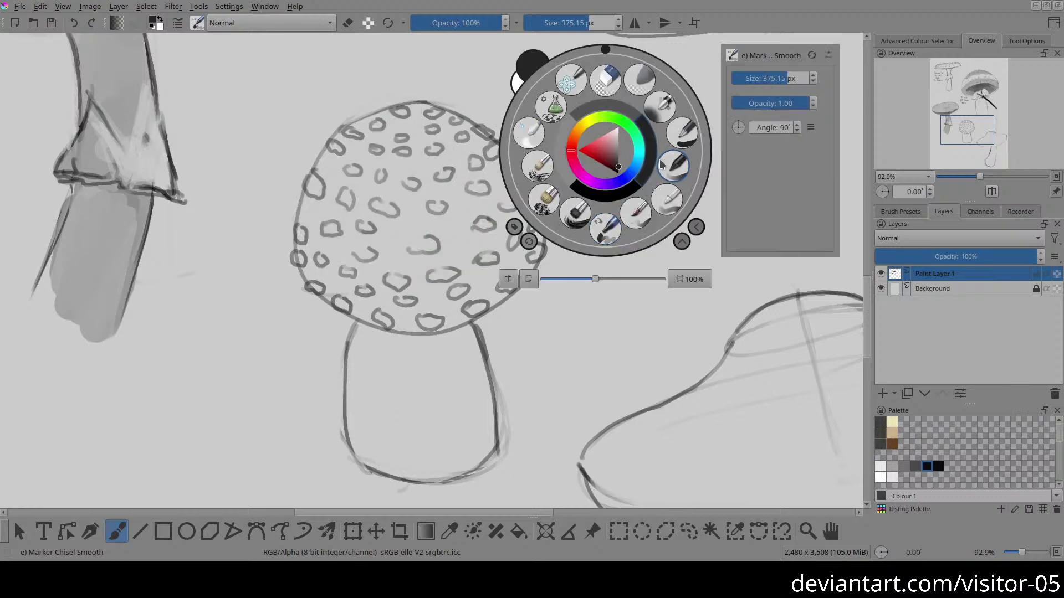
pyautogui.moveTo(614, 155); pyautogui.dragTo(635, 151)
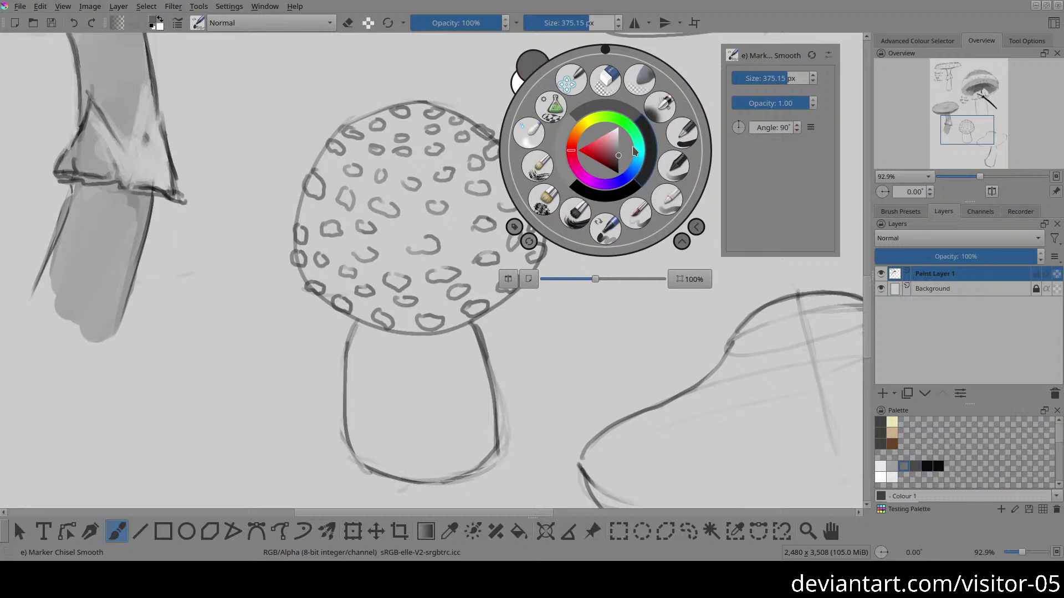
pyautogui.click(333, 148)
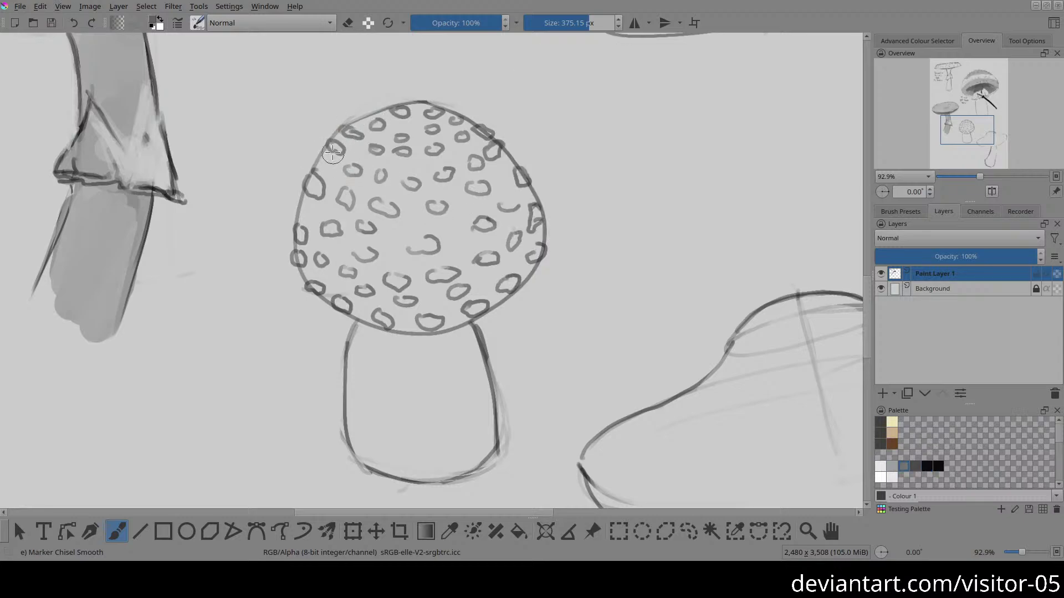
pyautogui.moveTo(332, 155)
pyautogui.mouseDown()
pyautogui.moveTo(388, 125)
pyautogui.moveTo(429, 128)
pyautogui.moveTo(332, 188)
pyautogui.moveTo(477, 160)
pyautogui.moveTo(321, 238)
pyautogui.moveTo(499, 200)
pyautogui.moveTo(355, 277)
pyautogui.moveTo(515, 233)
pyautogui.moveTo(447, 296)
pyautogui.moveTo(493, 286)
pyautogui.moveTo(524, 222)
pyautogui.moveTo(507, 191)
pyautogui.moveTo(516, 189)
pyautogui.moveTo(529, 266)
pyautogui.moveTo(410, 327)
pyautogui.moveTo(449, 313)
pyautogui.moveTo(341, 283)
pyautogui.moveTo(315, 212)
pyautogui.moveTo(310, 272)
pyautogui.moveTo(410, 316)
pyautogui.moveTo(383, 291)
pyautogui.moveTo(436, 311)
pyautogui.mouseUp()
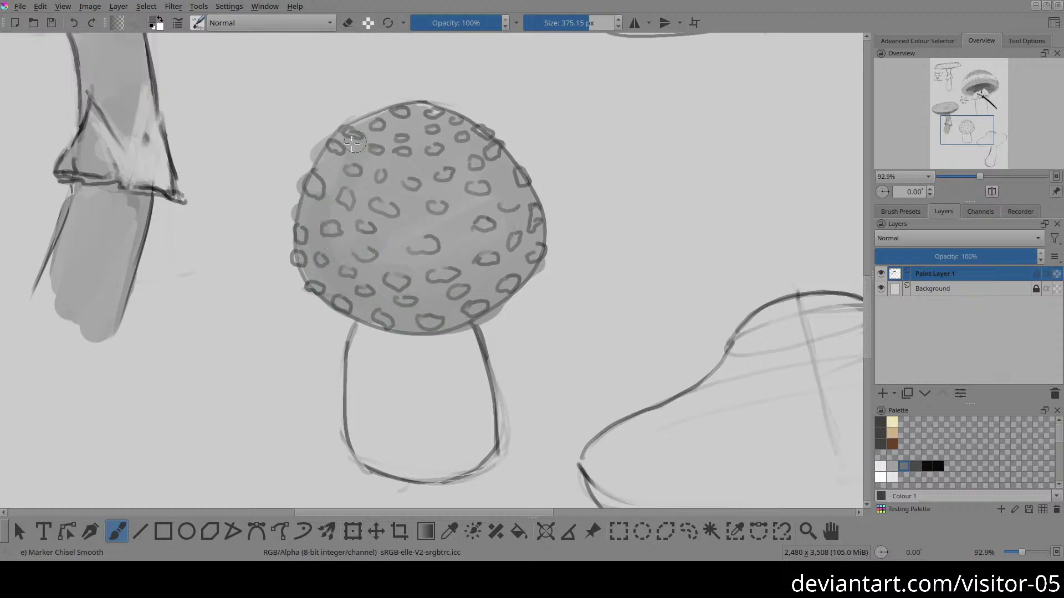
# Step: Pick a darker grey and shade the cap's upper left and lower rim, leaving a lighter diagonal band between
pyautogui.rightClick(397, 222)
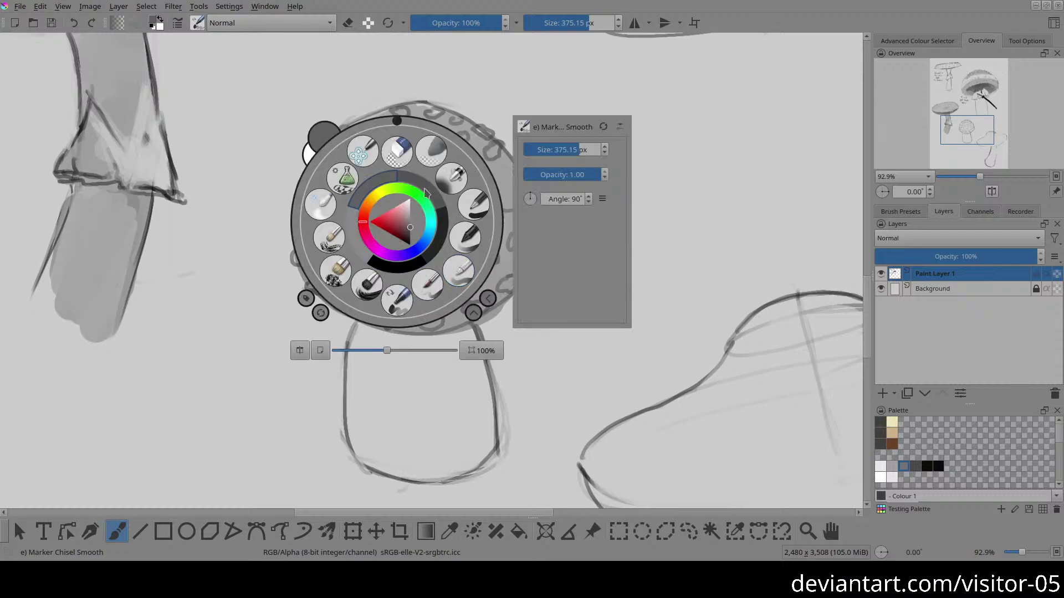
pyautogui.moveTo(411, 230)
pyautogui.mouseDown()
pyautogui.moveTo(412, 242)
pyautogui.moveTo(423, 238)
pyautogui.moveTo(410, 236)
pyautogui.mouseUp()
pyautogui.click(725, 163)
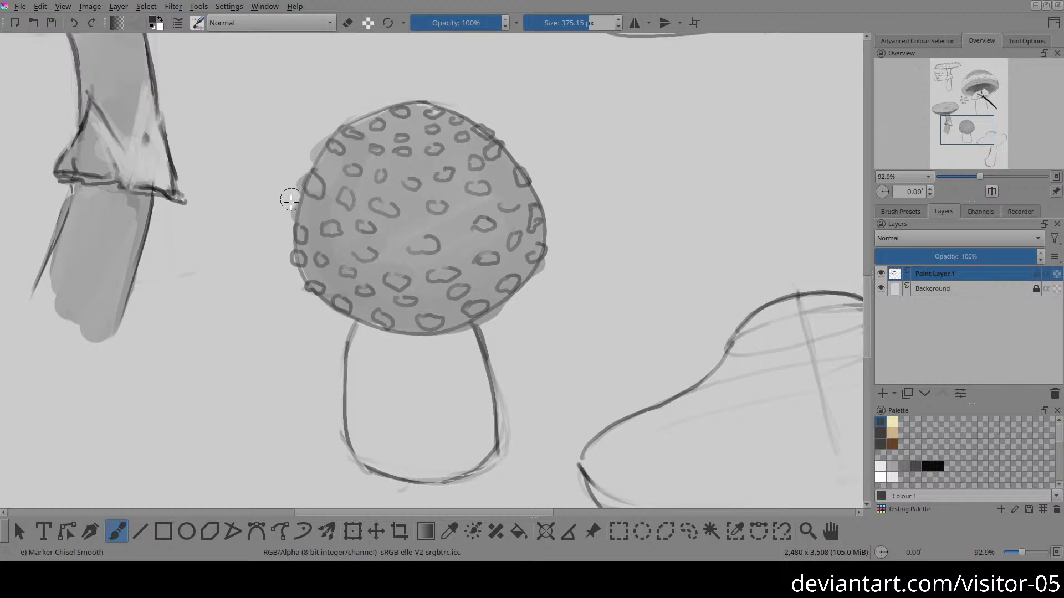
pyautogui.moveTo(308, 194); pyautogui.dragTo(309, 191)
pyautogui.moveTo(308, 275)
pyautogui.mouseDown()
pyautogui.moveTo(416, 317)
pyautogui.moveTo(478, 302)
pyautogui.moveTo(532, 265)
pyautogui.moveTo(542, 231)
pyautogui.moveTo(511, 276)
pyautogui.moveTo(427, 319)
pyautogui.moveTo(373, 306)
pyautogui.moveTo(458, 295)
pyautogui.moveTo(540, 223)
pyautogui.moveTo(454, 302)
pyautogui.mouseUp()
pyautogui.moveTo(378, 304)
pyautogui.mouseDown()
pyautogui.moveTo(505, 265)
pyautogui.moveTo(531, 206)
pyautogui.mouseUp()
pyautogui.moveTo(333, 182)
pyautogui.mouseDown()
pyautogui.moveTo(329, 234)
pyautogui.moveTo(338, 208)
pyautogui.moveTo(427, 121)
pyautogui.moveTo(399, 119)
pyautogui.moveTo(322, 174)
pyautogui.moveTo(323, 165)
pyautogui.moveTo(387, 119)
pyautogui.moveTo(324, 178)
pyautogui.moveTo(310, 231)
pyautogui.moveTo(397, 125)
pyautogui.moveTo(323, 210)
pyautogui.moveTo(419, 138)
pyautogui.moveTo(326, 227)
pyautogui.moveTo(317, 260)
pyautogui.moveTo(327, 281)
pyautogui.moveTo(324, 200)
pyautogui.mouseUp()
pyautogui.moveTo(412, 115)
pyautogui.mouseDown()
pyautogui.moveTo(446, 122)
pyautogui.moveTo(349, 203)
pyautogui.moveTo(452, 133)
pyautogui.moveTo(316, 227)
pyautogui.mouseUp()
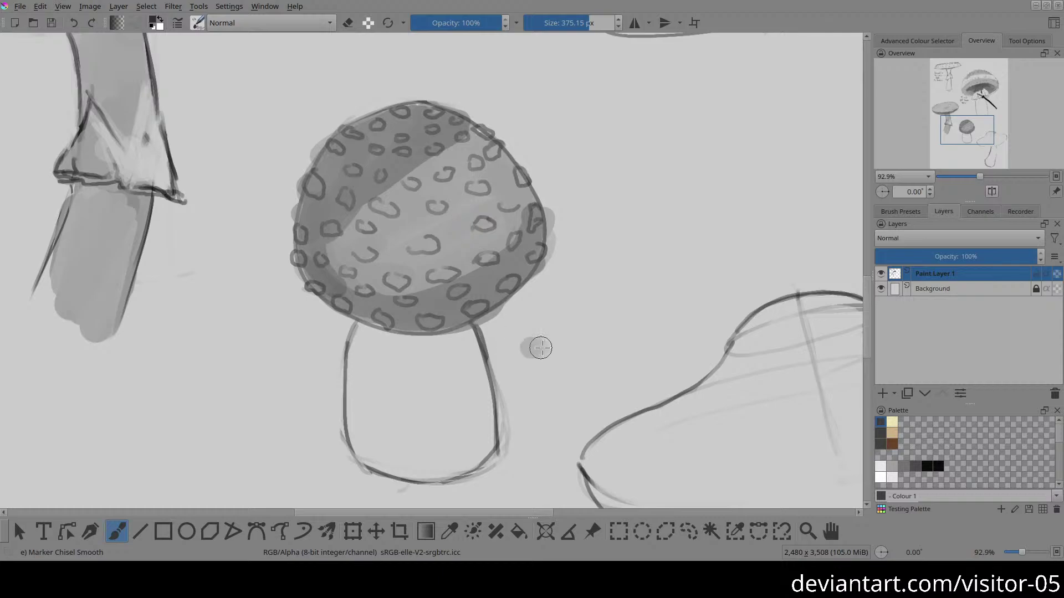
# Step: Erase the grey paint that spills outside the round cap's outline
pyautogui.press('e')
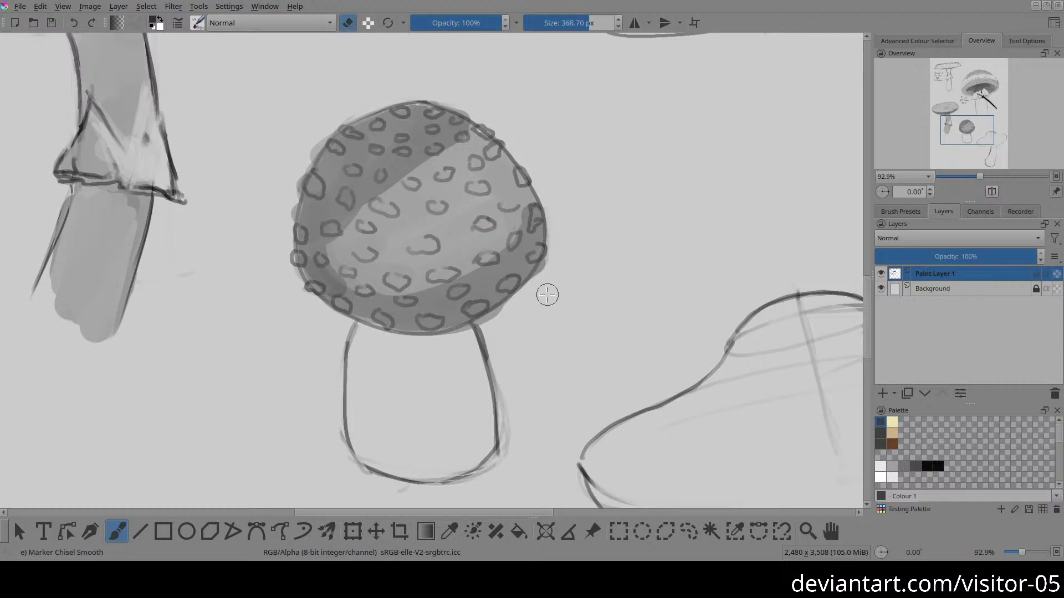
pyautogui.moveTo(557, 263)
pyautogui.mouseDown()
pyautogui.moveTo(545, 286)
pyautogui.moveTo(485, 330)
pyautogui.moveTo(517, 315)
pyautogui.moveTo(489, 326)
pyautogui.mouseUp()
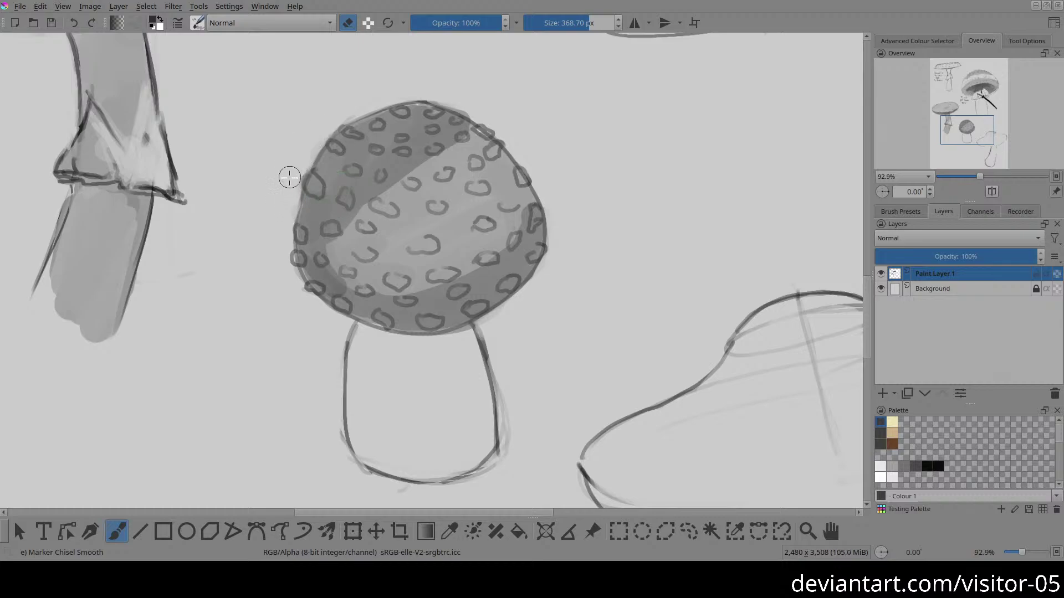
# Step: Reduce the eraser to about 123 px and erase the grey inside the warts around the cap's rim
pyautogui.press('e')
pyautogui.scroll(5, 613, 233)
pyautogui.press('e')
pyautogui.keyDown('shift'); pyautogui.moveTo(636, 209); pyautogui.dragTo(521, 268); pyautogui.keyUp('shift')
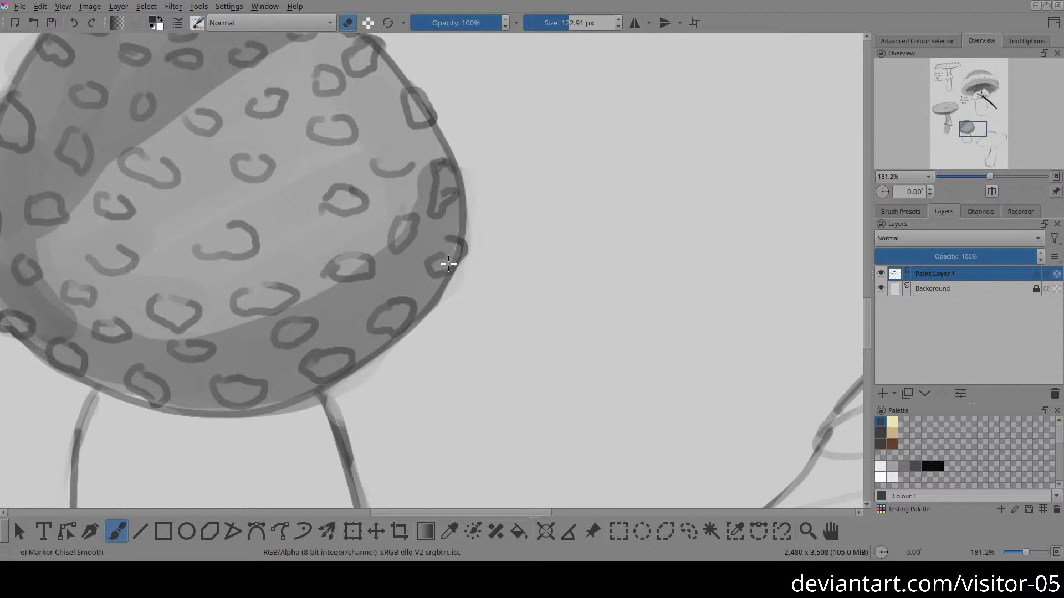
pyautogui.press('e')
pyautogui.press('e')
pyautogui.moveTo(440, 265); pyautogui.dragTo(451, 249)
pyautogui.moveTo(364, 321); pyautogui.dragTo(487, 265)
pyautogui.moveTo(434, 305)
pyautogui.mouseDown()
pyautogui.moveTo(412, 313)
pyautogui.moveTo(424, 314)
pyautogui.mouseUp()
pyautogui.moveTo(412, 311)
pyautogui.mouseDown()
pyautogui.moveTo(435, 307)
pyautogui.moveTo(424, 310)
pyautogui.mouseUp()
pyautogui.moveTo(323, 332)
pyautogui.mouseDown()
pyautogui.moveTo(349, 335)
pyautogui.moveTo(327, 336)
pyautogui.moveTo(335, 341)
pyautogui.mouseUp()
pyautogui.moveTo(237, 331)
pyautogui.mouseDown()
pyautogui.moveTo(253, 337)
pyautogui.moveTo(241, 331)
pyautogui.mouseUp()
pyautogui.moveTo(180, 300); pyautogui.dragTo(158, 302)
pyautogui.moveTo(99, 268)
pyautogui.mouseDown()
pyautogui.moveTo(117, 271)
pyautogui.moveTo(108, 270)
pyautogui.mouseUp()
pyautogui.moveTo(76, 222); pyautogui.dragTo(80, 208)
pyautogui.moveTo(79, 160); pyautogui.dragTo(135, 260)
pyautogui.moveTo(151, 201)
pyautogui.mouseDown()
pyautogui.moveTo(159, 226)
pyautogui.moveTo(147, 199)
pyautogui.mouseUp()
pyautogui.moveTo(180, 142)
pyautogui.mouseDown()
pyautogui.moveTo(199, 140)
pyautogui.moveTo(192, 135)
pyautogui.mouseUp()
pyautogui.moveTo(217, 111)
pyautogui.mouseDown()
pyautogui.moveTo(236, 120)
pyautogui.moveTo(283, 99)
pyautogui.moveTo(271, 99)
pyautogui.mouseUp()
pyautogui.moveTo(317, 72)
pyautogui.mouseDown()
pyautogui.moveTo(327, 71)
pyautogui.moveTo(313, 73)
pyautogui.mouseUp()
pyautogui.moveTo(377, 71)
pyautogui.mouseDown()
pyautogui.moveTo(449, 82)
pyautogui.moveTo(422, 87)
pyautogui.moveTo(436, 98)
pyautogui.moveTo(435, 121)
pyautogui.moveTo(491, 113)
pyautogui.mouseUp()
pyautogui.moveTo(518, 146); pyautogui.dragTo(499, 149)
pyautogui.moveTo(561, 204); pyautogui.dragTo(559, 200)
pyautogui.moveTo(580, 280)
pyautogui.mouseDown()
pyautogui.moveTo(582, 256)
pyautogui.moveTo(576, 287)
pyautogui.moveTo(582, 265)
pyautogui.mouseUp()
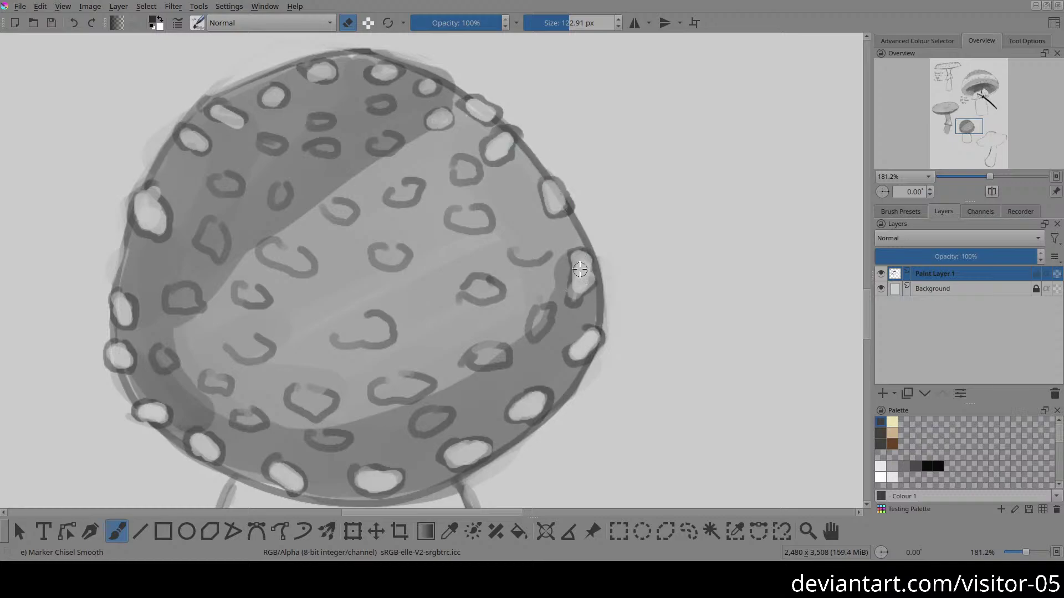
# Step: Erase the grey inside all the warts across the interior of the cap so they read as light spots
pyautogui.moveTo(514, 252)
pyautogui.mouseDown()
pyautogui.moveTo(546, 252)
pyautogui.moveTo(524, 256)
pyautogui.mouseUp()
pyautogui.moveTo(530, 314)
pyautogui.mouseDown()
pyautogui.moveTo(538, 338)
pyautogui.moveTo(482, 351)
pyautogui.moveTo(498, 359)
pyautogui.moveTo(476, 357)
pyautogui.mouseUp()
pyautogui.moveTo(397, 383)
pyautogui.mouseDown()
pyautogui.moveTo(383, 391)
pyautogui.moveTo(418, 390)
pyautogui.moveTo(435, 418)
pyautogui.moveTo(426, 424)
pyautogui.mouseUp()
pyautogui.moveTo(327, 438)
pyautogui.mouseDown()
pyautogui.moveTo(319, 440)
pyautogui.moveTo(350, 441)
pyautogui.mouseUp()
pyautogui.moveTo(305, 392); pyautogui.dragTo(327, 410)
pyautogui.moveTo(243, 421); pyautogui.dragTo(246, 418)
pyautogui.moveTo(206, 384); pyautogui.dragTo(216, 383)
pyautogui.moveTo(156, 355); pyautogui.dragTo(167, 360)
pyautogui.moveTo(177, 298); pyautogui.dragTo(195, 304)
pyautogui.moveTo(244, 355)
pyautogui.mouseDown()
pyautogui.moveTo(241, 345)
pyautogui.moveTo(280, 350)
pyautogui.mouseUp()
pyautogui.moveTo(346, 333)
pyautogui.mouseDown()
pyautogui.moveTo(383, 335)
pyautogui.moveTo(371, 325)
pyautogui.mouseUp()
pyautogui.moveTo(238, 277)
pyautogui.mouseDown()
pyautogui.moveTo(250, 293)
pyautogui.moveTo(272, 294)
pyautogui.mouseUp()
pyautogui.moveTo(263, 250)
pyautogui.mouseDown()
pyautogui.moveTo(285, 246)
pyautogui.moveTo(305, 265)
pyautogui.mouseUp()
pyautogui.moveTo(219, 240)
pyautogui.mouseDown()
pyautogui.moveTo(210, 227)
pyautogui.moveTo(222, 248)
pyautogui.mouseUp()
pyautogui.moveTo(389, 259)
pyautogui.mouseDown()
pyautogui.moveTo(396, 254)
pyautogui.moveTo(382, 257)
pyautogui.mouseUp()
pyautogui.moveTo(465, 285)
pyautogui.mouseDown()
pyautogui.moveTo(491, 291)
pyautogui.moveTo(482, 288)
pyautogui.mouseUp()
pyautogui.moveTo(460, 206); pyautogui.dragTo(474, 221)
pyautogui.moveTo(468, 186)
pyautogui.mouseDown()
pyautogui.moveTo(464, 166)
pyautogui.moveTo(471, 180)
pyautogui.mouseUp()
pyautogui.moveTo(395, 191)
pyautogui.mouseDown()
pyautogui.moveTo(408, 194)
pyautogui.moveTo(332, 208)
pyautogui.moveTo(280, 194)
pyautogui.mouseUp()
pyautogui.moveTo(220, 182); pyautogui.dragTo(230, 184)
pyautogui.moveTo(267, 145); pyautogui.dragTo(274, 147)
pyautogui.moveTo(320, 148); pyautogui.dragTo(324, 147)
pyautogui.moveTo(317, 123); pyautogui.dragTo(325, 121)
pyautogui.moveTo(376, 143); pyautogui.dragTo(388, 138)
pyautogui.moveTo(377, 103); pyautogui.dragTo(385, 103)
# Step: Choose the Marker Chisel Smooth brush at 60 px and draw a small sword across the round-capped mushroom's stem
pyautogui.press('2')
pyautogui.moveTo(478, 372); pyautogui.dragTo(418, 267)
pyautogui.press('e')
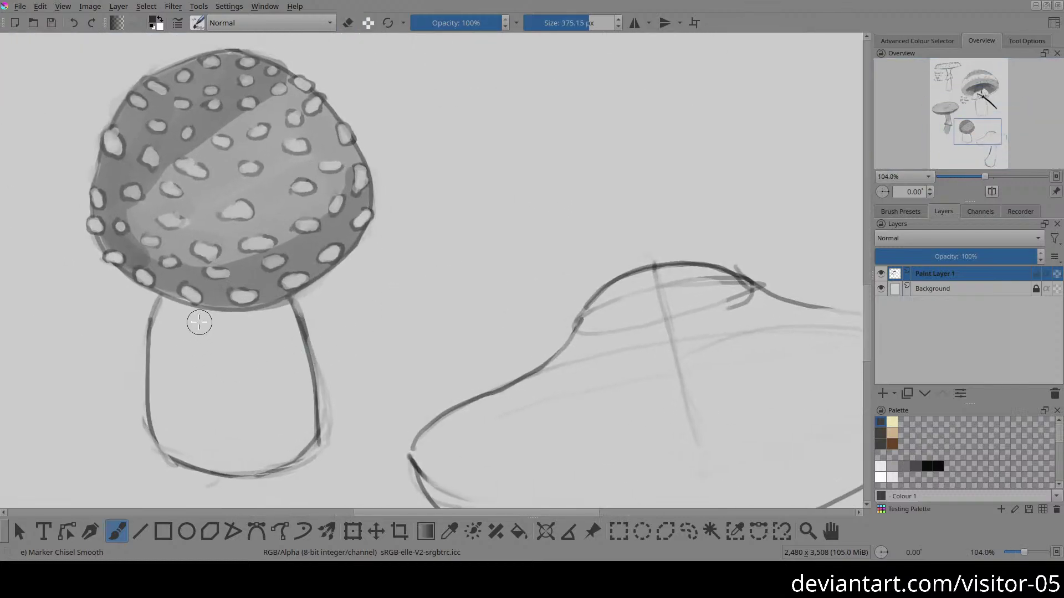
pyautogui.rightClick(496, 234)
pyautogui.click(554, 252)
pyautogui.rightClick(554, 251)
pyautogui.click(549, 282)
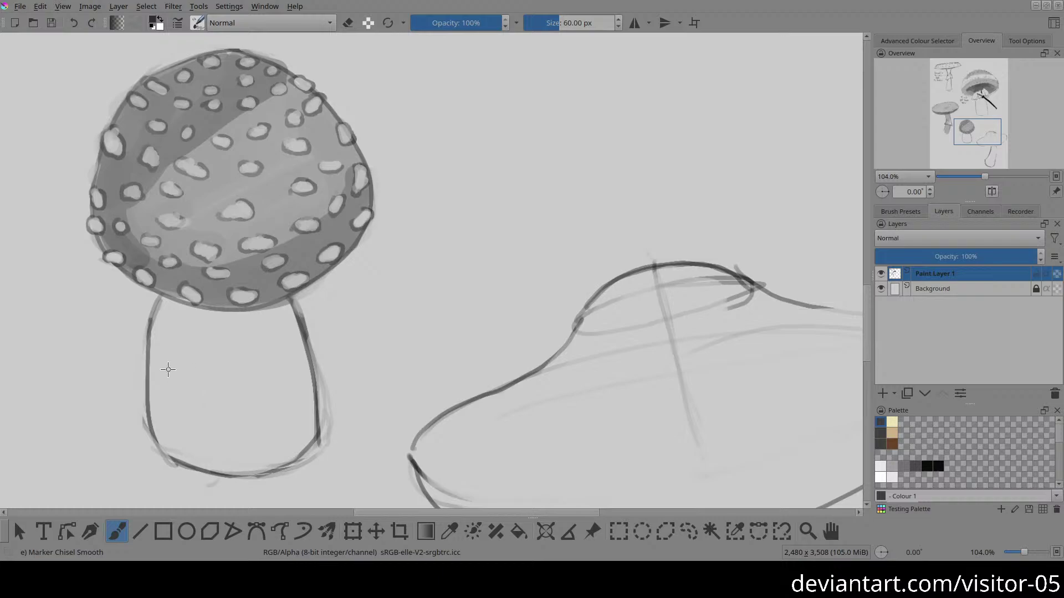
pyautogui.moveTo(168, 359)
pyautogui.mouseDown()
pyautogui.moveTo(183, 362)
pyautogui.moveTo(194, 383)
pyautogui.moveTo(215, 341)
pyautogui.moveTo(230, 336)
pyautogui.mouseUp()
pyautogui.moveTo(195, 371); pyautogui.dragTo(244, 335)
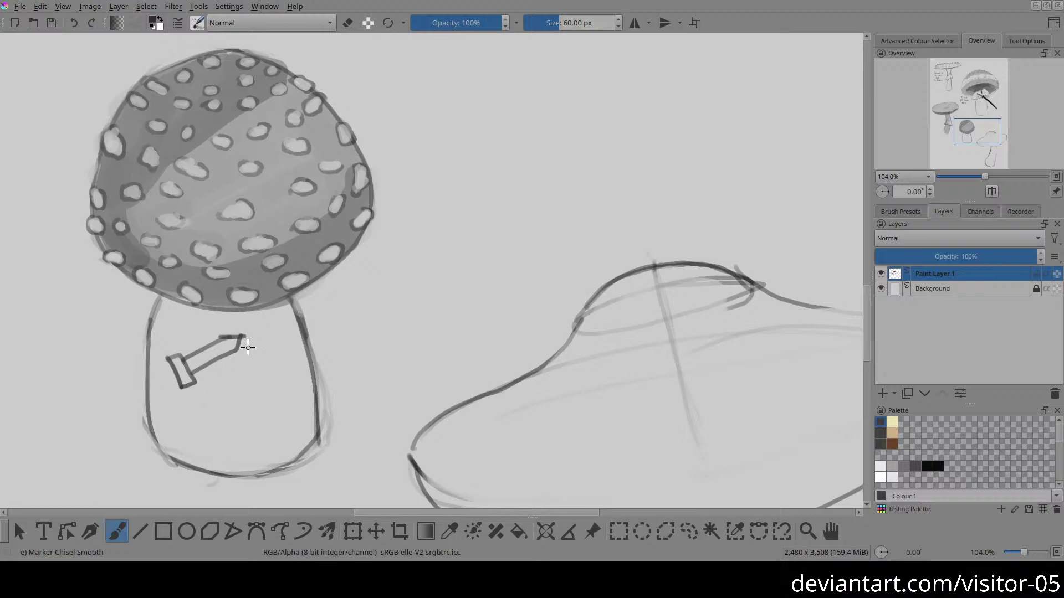
pyautogui.moveTo(173, 370)
pyautogui.mouseDown()
pyautogui.moveTo(155, 380)
pyautogui.moveTo(194, 375)
pyautogui.moveTo(239, 340)
pyautogui.mouseUp()
pyautogui.press('e')
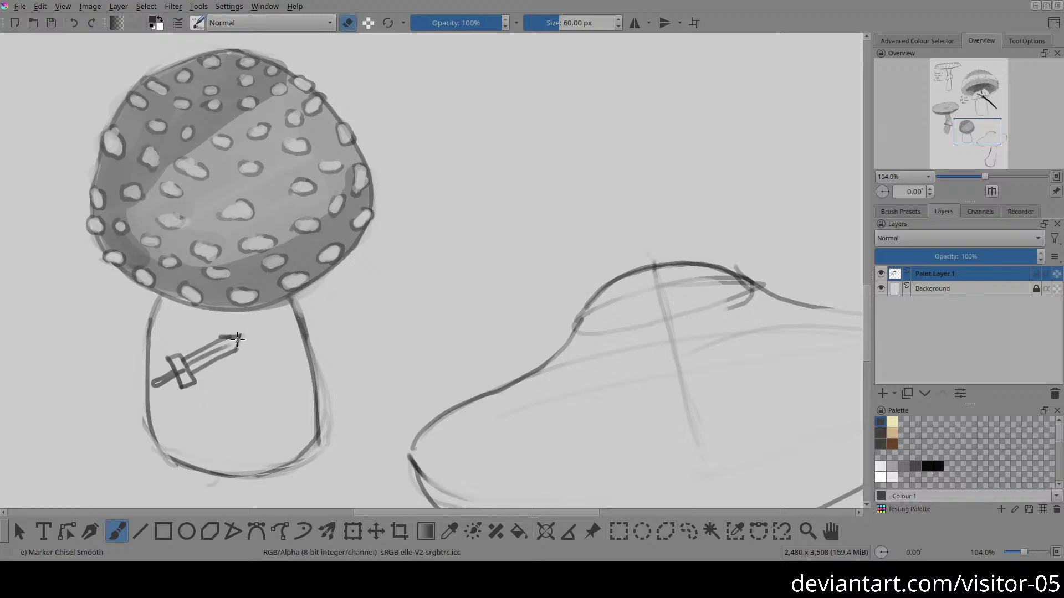
# Step: Draw a small pistol outline with a trigger guard beside the upper stem of the flat-capped mushroom
pyautogui.press('2')
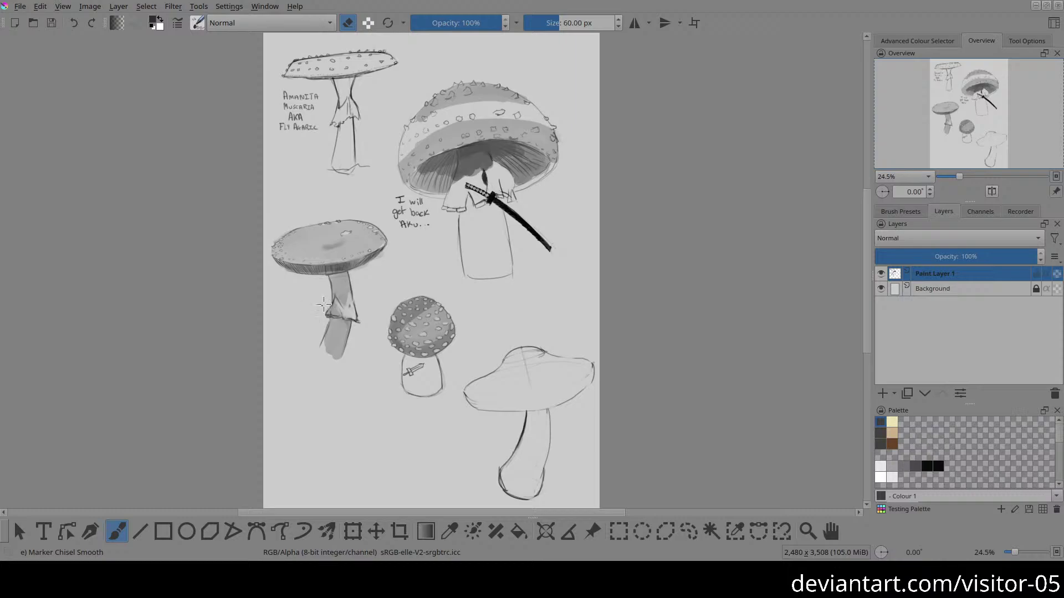
pyautogui.moveTo(318, 308); pyautogui.dragTo(335, 286)
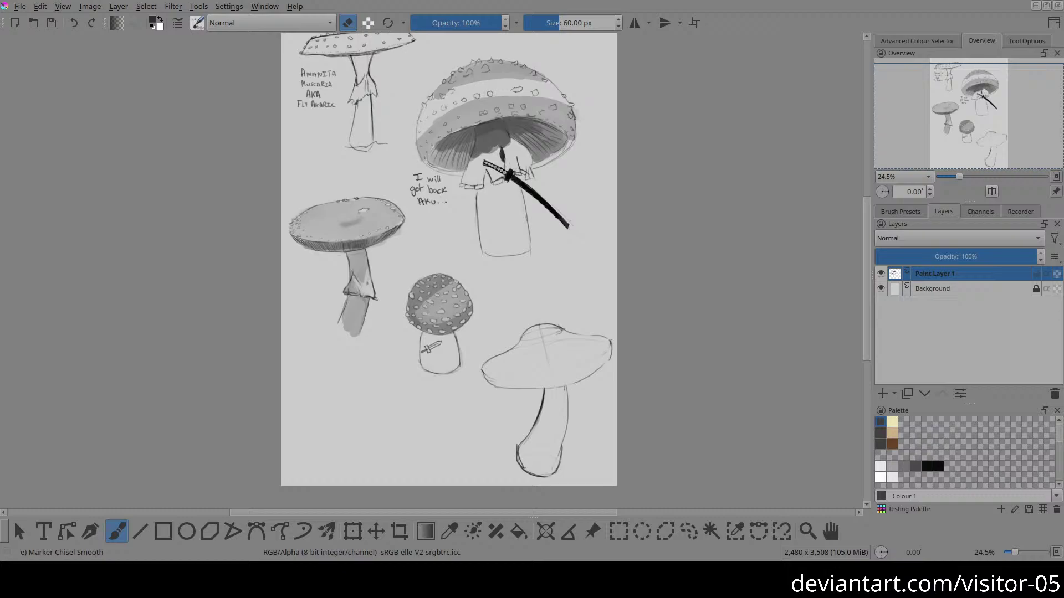
pyautogui.scroll(5, 405, 290)
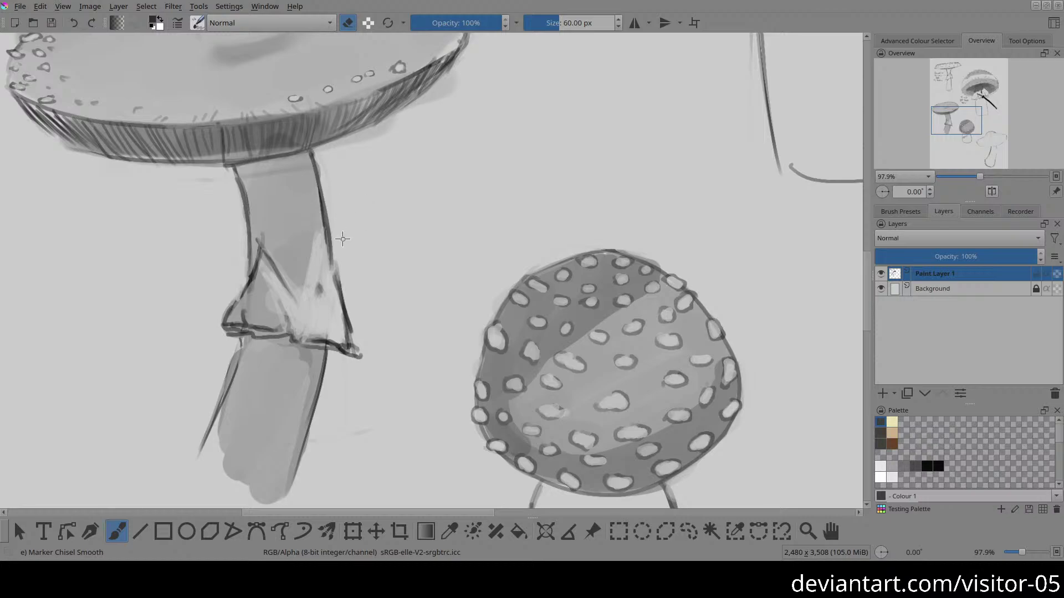
pyautogui.moveTo(345, 250)
pyautogui.mouseDown()
pyautogui.moveTo(336, 214)
pyautogui.moveTo(417, 191)
pyautogui.moveTo(426, 213)
pyautogui.moveTo(377, 224)
pyautogui.moveTo(360, 256)
pyautogui.moveTo(370, 231)
pyautogui.moveTo(396, 235)
pyautogui.moveTo(369, 209)
pyautogui.moveTo(384, 208)
pyautogui.mouseUp()
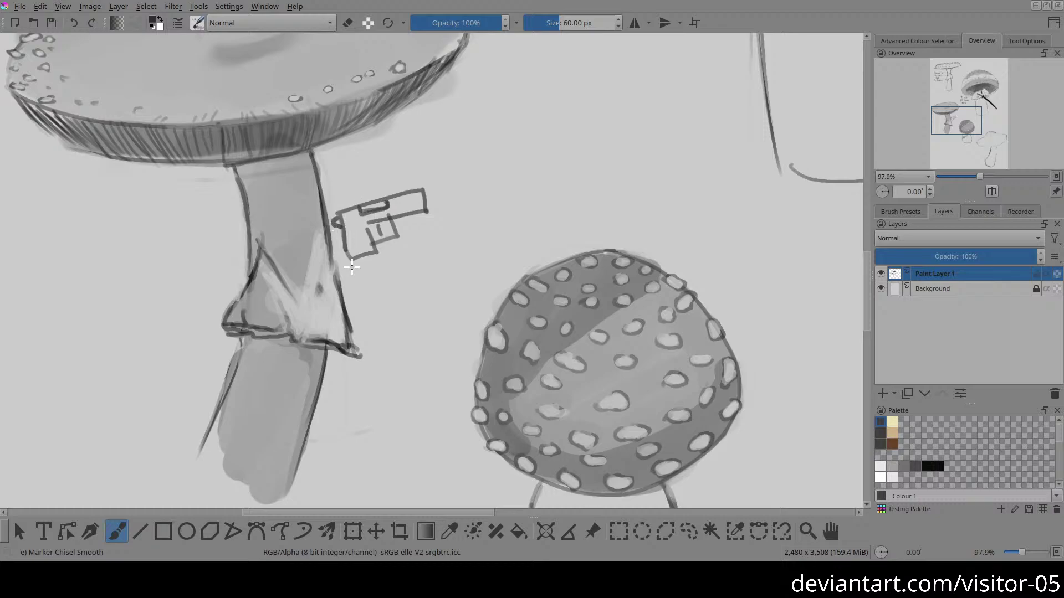
pyautogui.moveTo(342, 220)
pyautogui.mouseDown()
pyautogui.moveTo(375, 263)
pyautogui.moveTo(400, 229)
pyautogui.mouseUp()
# Step: Clean up the pistol's grip and trigger guard, erase stray marks, and add muzzle and grip-panel details
pyautogui.press('e')
pyautogui.press('e')
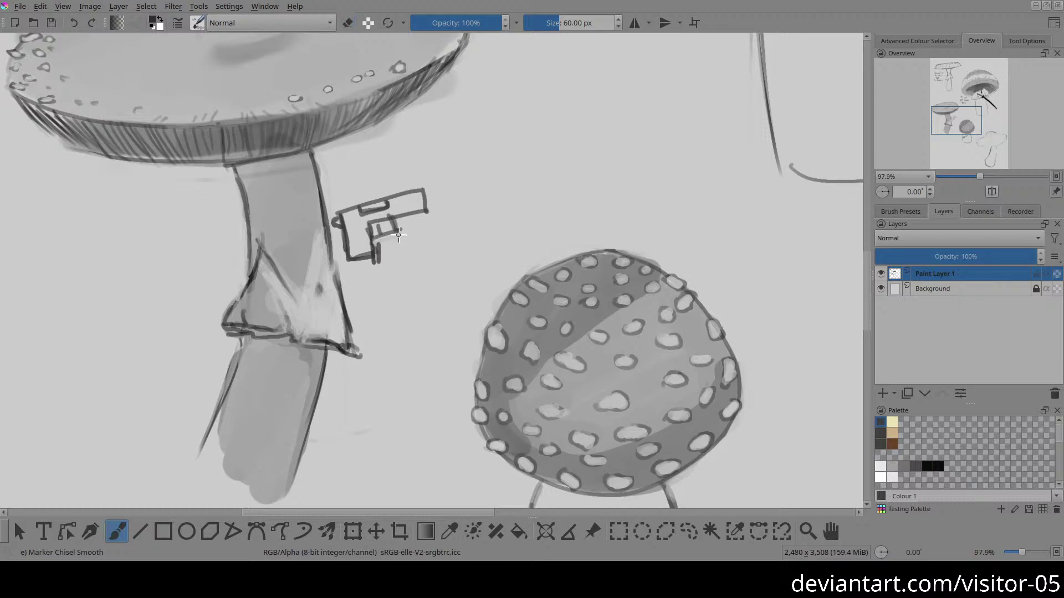
pyautogui.press('e')
pyautogui.press('e')
pyautogui.moveTo(415, 195); pyautogui.dragTo(421, 206)
pyautogui.press('e')
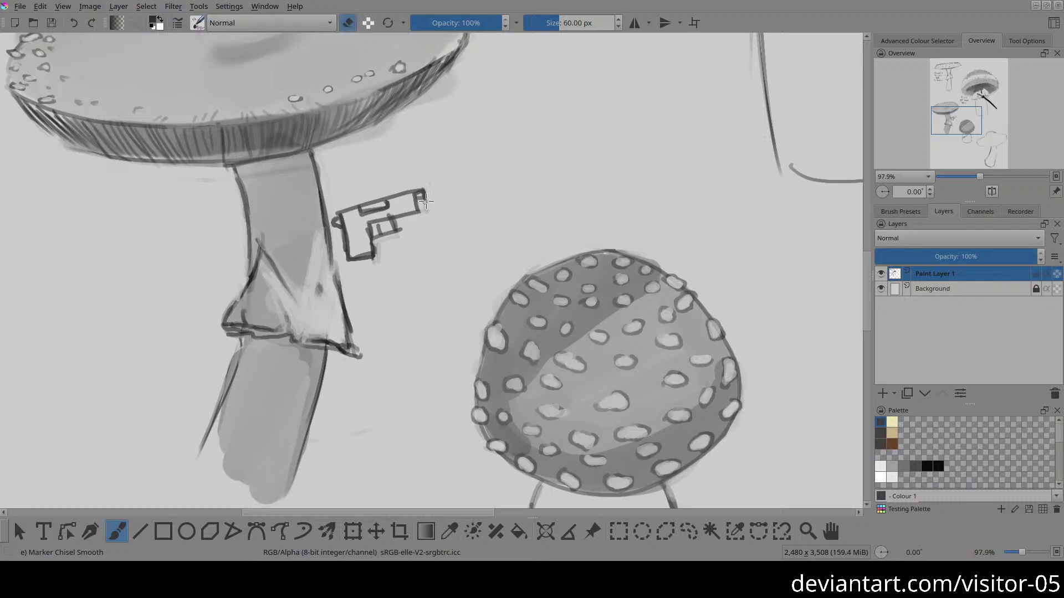
pyautogui.press('e')
pyautogui.moveTo(354, 226); pyautogui.dragTo(354, 246)
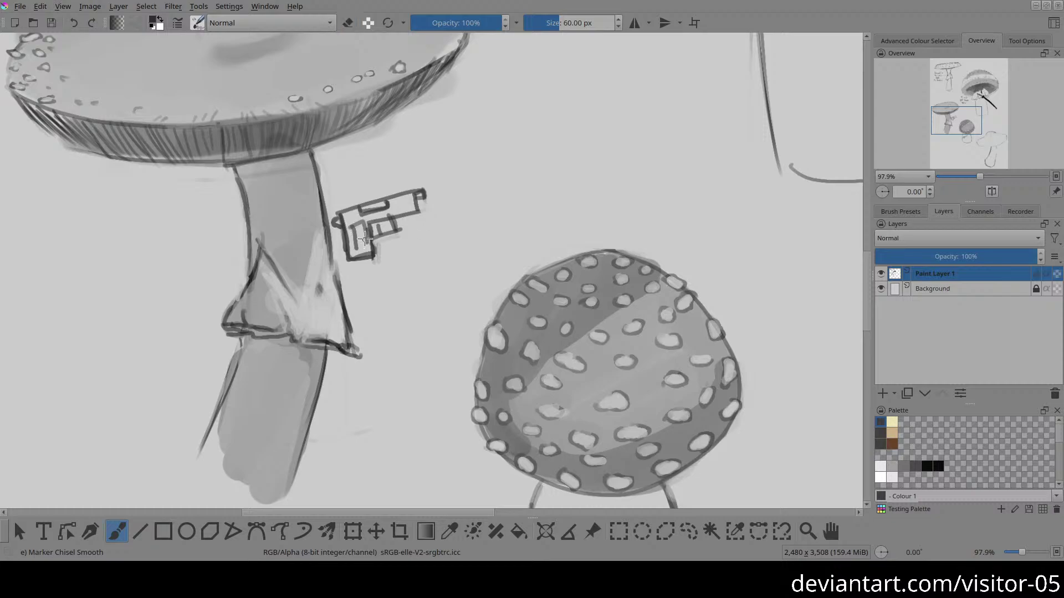
# Step: Refine the pistol's barrel, add small marks on top, and draw a framed lettering bubble above it
pyautogui.press('2')
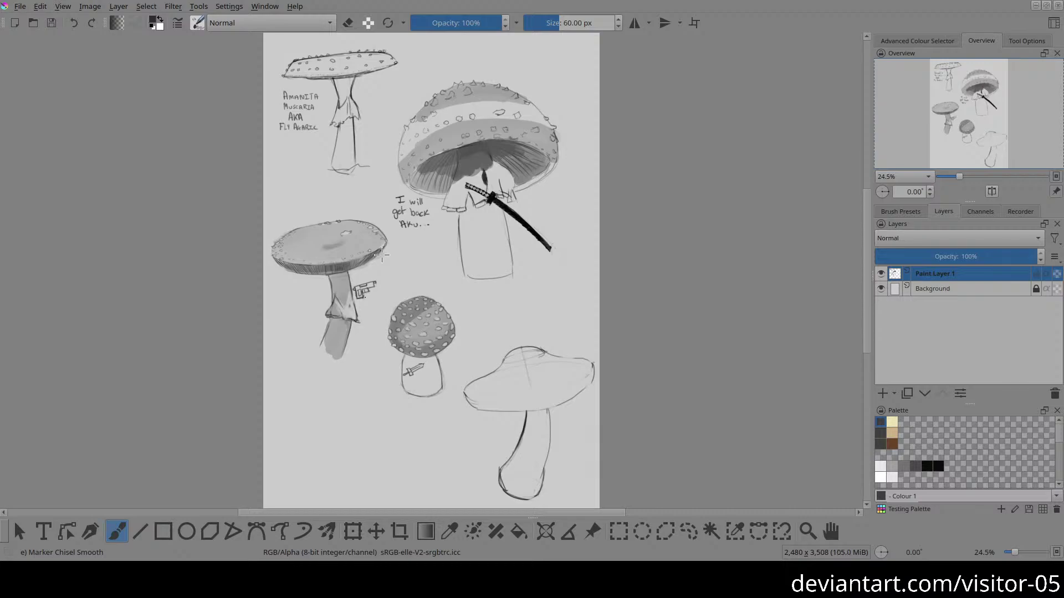
pyautogui.scroll(4, 339, 224)
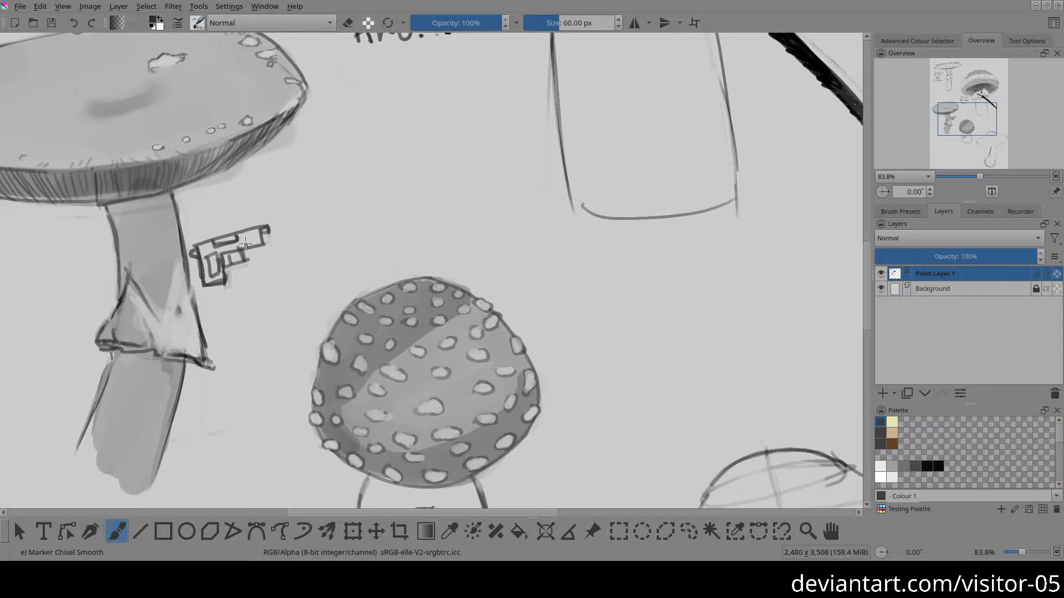
pyautogui.press('e')
pyautogui.press('e')
pyautogui.moveTo(194, 240); pyautogui.dragTo(354, 217)
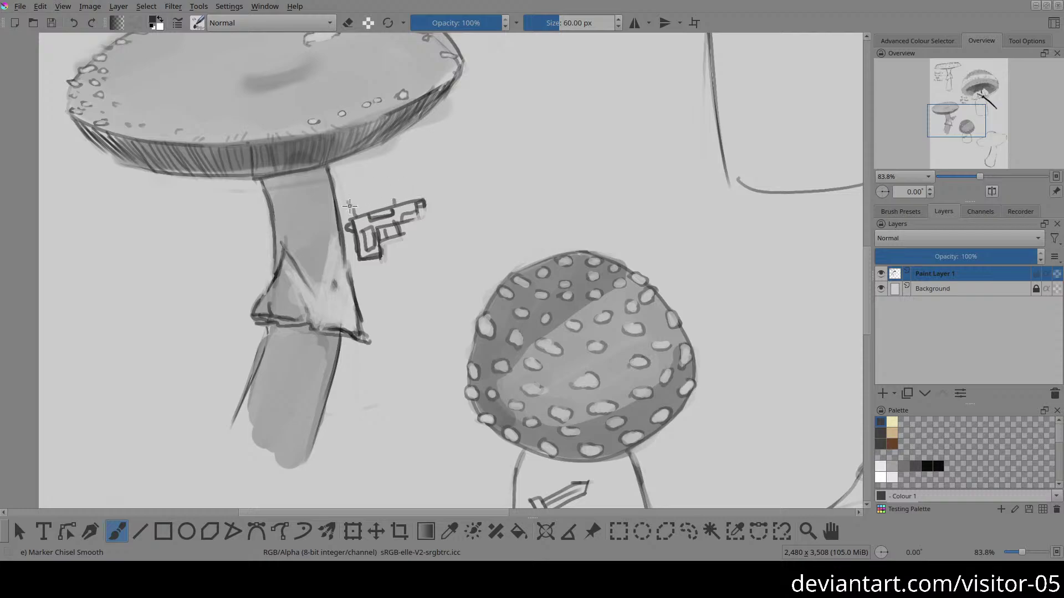
pyautogui.moveTo(347, 211)
pyautogui.mouseDown()
pyautogui.moveTo(409, 192)
pyautogui.moveTo(409, 176)
pyautogui.moveTo(383, 170)
pyautogui.moveTo(345, 187)
pyautogui.moveTo(344, 197)
pyautogui.moveTo(363, 178)
pyautogui.moveTo(401, 168)
pyautogui.moveTo(407, 191)
pyautogui.moveTo(357, 199)
pyautogui.moveTo(395, 183)
pyautogui.mouseUp()
# Step: Hide the mushroom sketch layer and add a new paint layer above it
pyautogui.press('2')
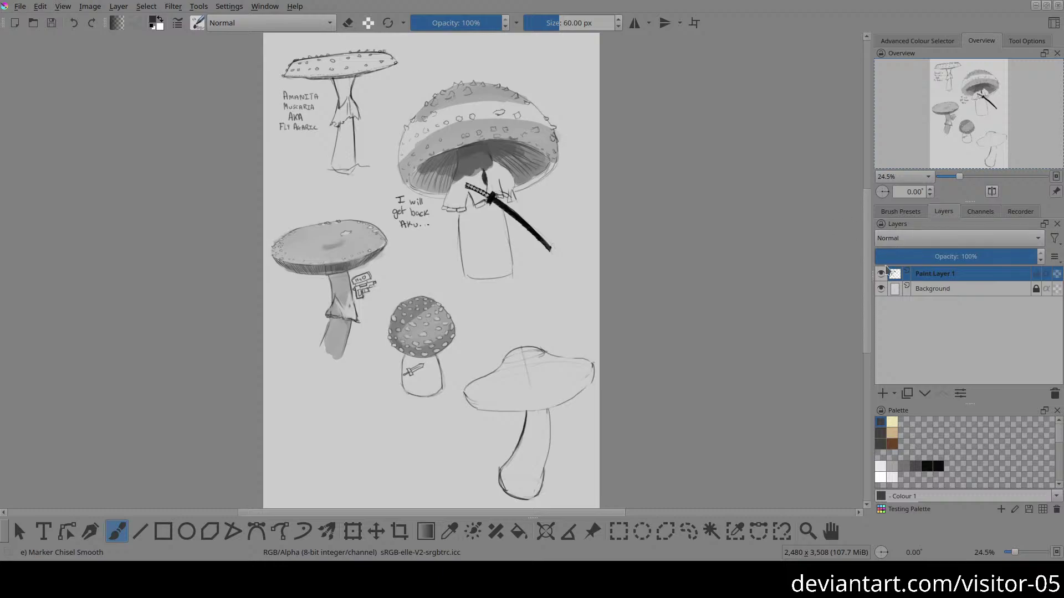
pyautogui.click(881, 273)
pyautogui.click(882, 393)
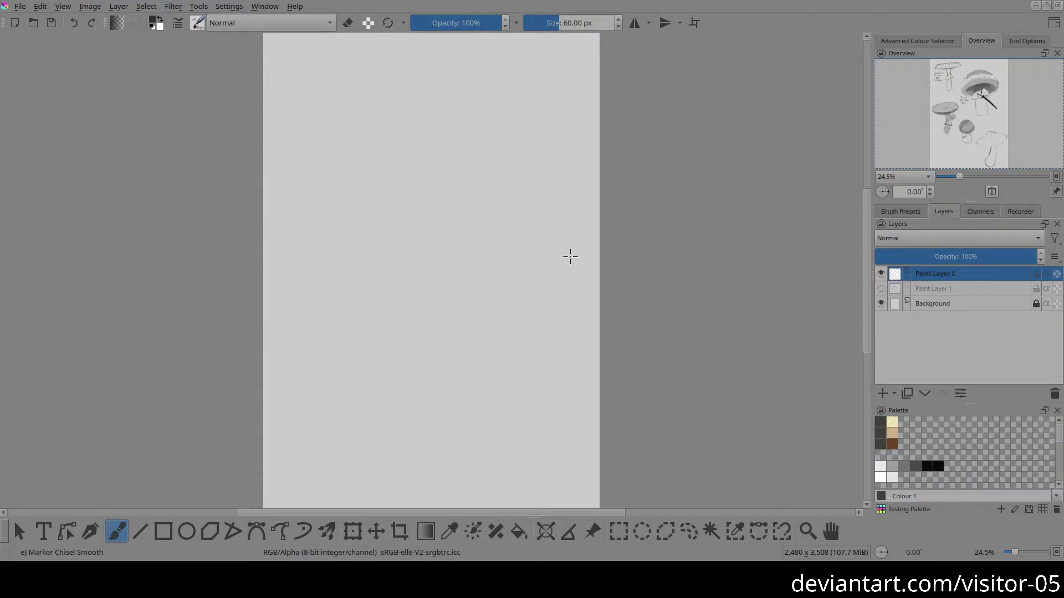
# Step: Sketch a large loose circle in the upper part of the page as the base of a head
pyautogui.moveTo(493, 224); pyautogui.dragTo(462, 194)
pyautogui.moveTo(399, 66)
pyautogui.mouseDown()
pyautogui.moveTo(588, 260)
pyautogui.moveTo(288, 132)
pyautogui.mouseUp()
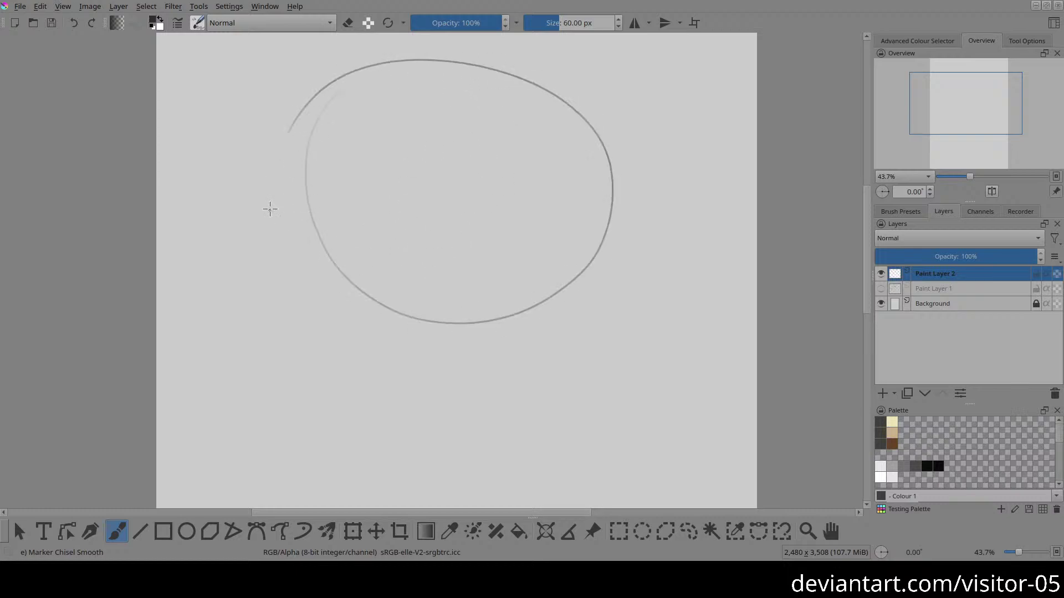
pyautogui.moveTo(347, 77)
pyautogui.mouseDown()
pyautogui.moveTo(330, 249)
pyautogui.moveTo(627, 147)
pyautogui.moveTo(299, 263)
pyautogui.moveTo(389, 363)
pyautogui.moveTo(618, 261)
pyautogui.moveTo(602, 163)
pyautogui.moveTo(576, 324)
pyautogui.mouseUp()
pyautogui.moveTo(302, 279)
pyautogui.mouseDown()
pyautogui.moveTo(323, 310)
pyautogui.moveTo(521, 361)
pyautogui.moveTo(615, 258)
pyautogui.mouseUp()
# Step: Erase the stray inner construction lines of the circle with the Eraser Circle brush at about 288 px
pyautogui.rightClick(431, 223)
pyautogui.click(388, 177)
pyautogui.moveTo(394, 144)
pyautogui.mouseDown()
pyautogui.moveTo(321, 178)
pyautogui.moveTo(326, 252)
pyautogui.moveTo(341, 242)
pyautogui.moveTo(425, 327)
pyautogui.moveTo(544, 273)
pyautogui.moveTo(589, 180)
pyautogui.moveTo(554, 273)
pyautogui.moveTo(456, 316)
pyautogui.moveTo(586, 253)
pyautogui.moveTo(580, 164)
pyautogui.moveTo(567, 148)
pyautogui.moveTo(442, 81)
pyautogui.moveTo(355, 131)
pyautogui.moveTo(342, 178)
pyautogui.moveTo(411, 91)
pyautogui.moveTo(266, 150)
pyautogui.moveTo(360, 62)
pyautogui.moveTo(487, 155)
pyautogui.mouseUp()
pyautogui.moveTo(621, 324); pyautogui.dragTo(565, 347)
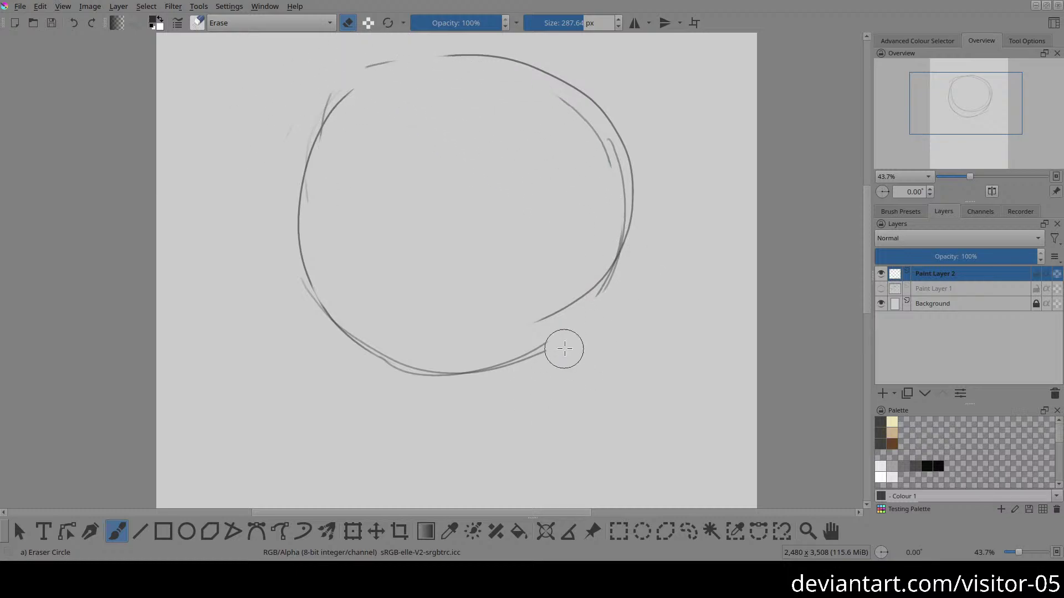
# Step: Return to the Marker Chisel Smooth brush at 60 px and sketch a curved brow-line ellipse around the circle
pyautogui.rightClick(481, 343)
pyautogui.click(488, 417)
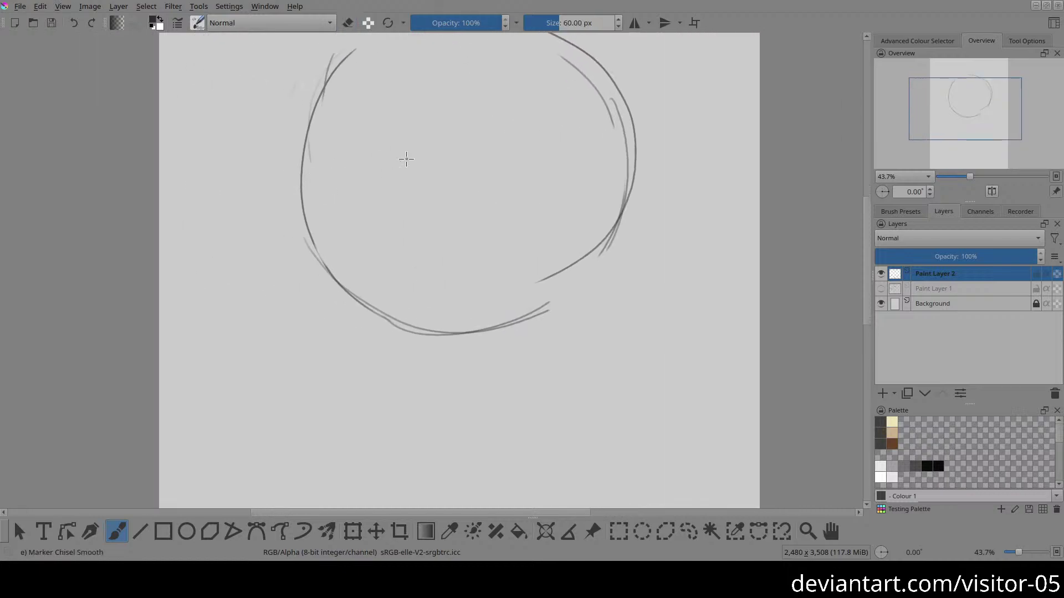
pyautogui.moveTo(306, 169)
pyautogui.mouseDown()
pyautogui.moveTo(334, 187)
pyautogui.moveTo(579, 198)
pyautogui.moveTo(631, 165)
pyautogui.moveTo(617, 152)
pyautogui.moveTo(412, 154)
pyautogui.moveTo(325, 201)
pyautogui.moveTo(569, 214)
pyautogui.moveTo(673, 180)
pyautogui.mouseUp()
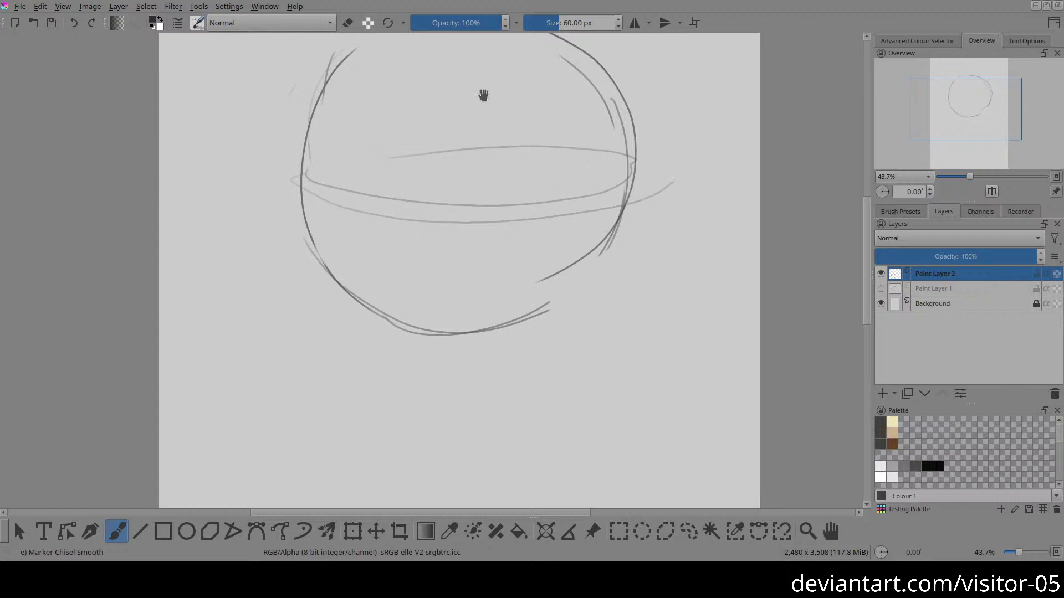
# Step: Sketch an oval on the right half of the circle to mark the side plane of the head
pyautogui.moveTo(557, 137); pyautogui.dragTo(551, 187)
pyautogui.moveTo(441, 282)
pyautogui.mouseDown()
pyautogui.moveTo(648, 255)
pyautogui.moveTo(438, 236)
pyautogui.moveTo(558, 119)
pyautogui.mouseUp()
pyautogui.hotkey('ctrl', 'z')
pyautogui.moveTo(458, 180)
pyautogui.mouseDown()
pyautogui.moveTo(609, 249)
pyautogui.moveTo(491, 157)
pyautogui.mouseUp()
pyautogui.moveTo(585, 111); pyautogui.dragTo(608, 211)
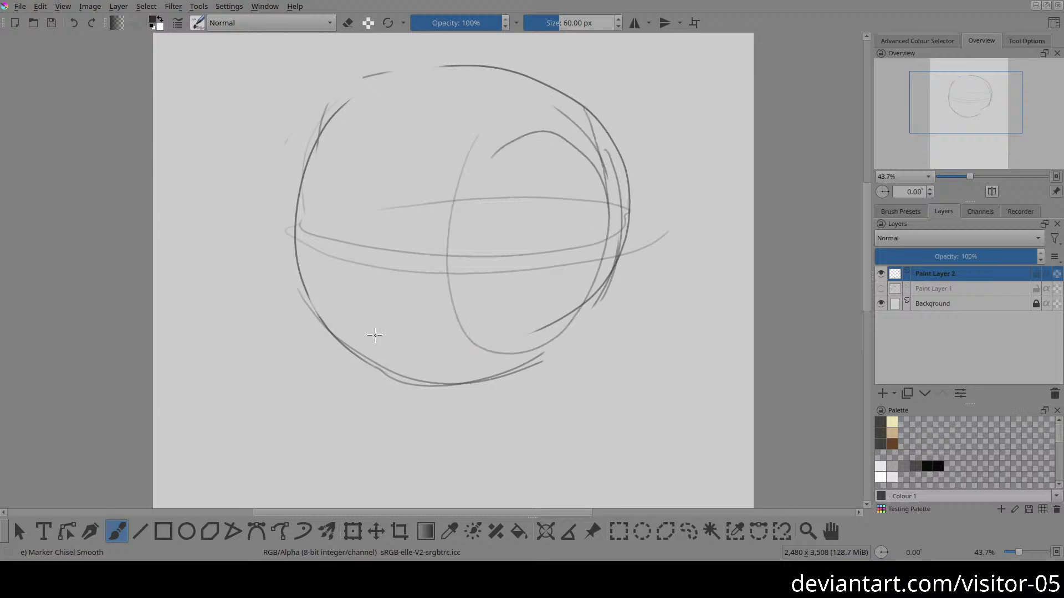
# Step: Draw a long vertical guide down from the brow on the face side and a slanted brow line across the side plane
pyautogui.moveTo(312, 242)
pyautogui.mouseDown()
pyautogui.moveTo(449, 260)
pyautogui.moveTo(316, 221)
pyautogui.moveTo(311, 185)
pyautogui.moveTo(328, 196)
pyautogui.moveTo(332, 310)
pyautogui.mouseUp()
pyautogui.hotkey('ctrl', 'z')
pyautogui.moveTo(324, 171); pyautogui.dragTo(339, 400)
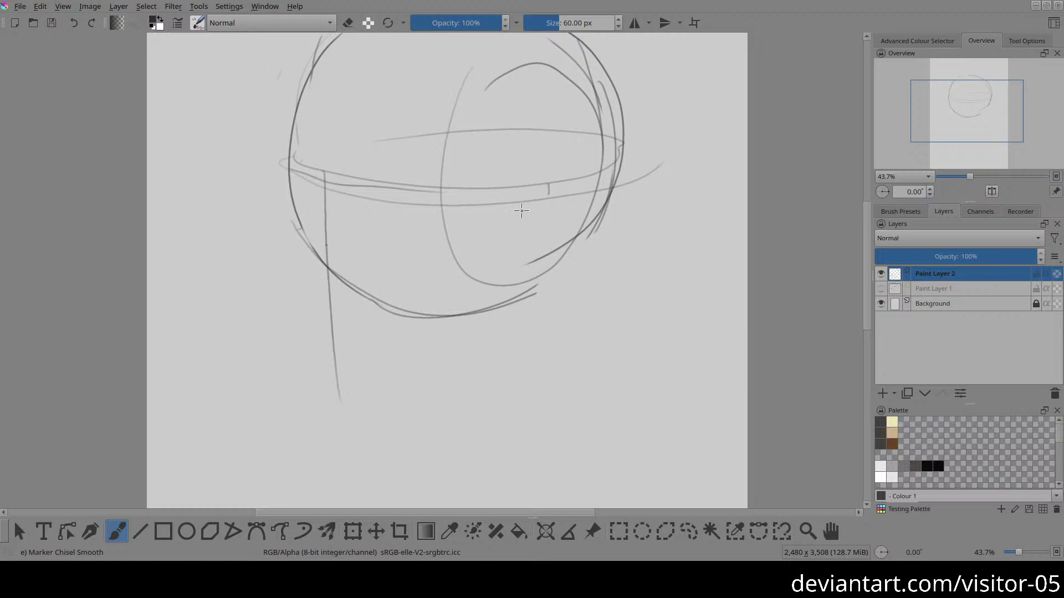
pyautogui.moveTo(430, 204); pyautogui.dragTo(621, 166)
# Step: Erase the lower brow curve beneath the slanted line with the Eraser Circle brush at 50 px
pyautogui.press('e')
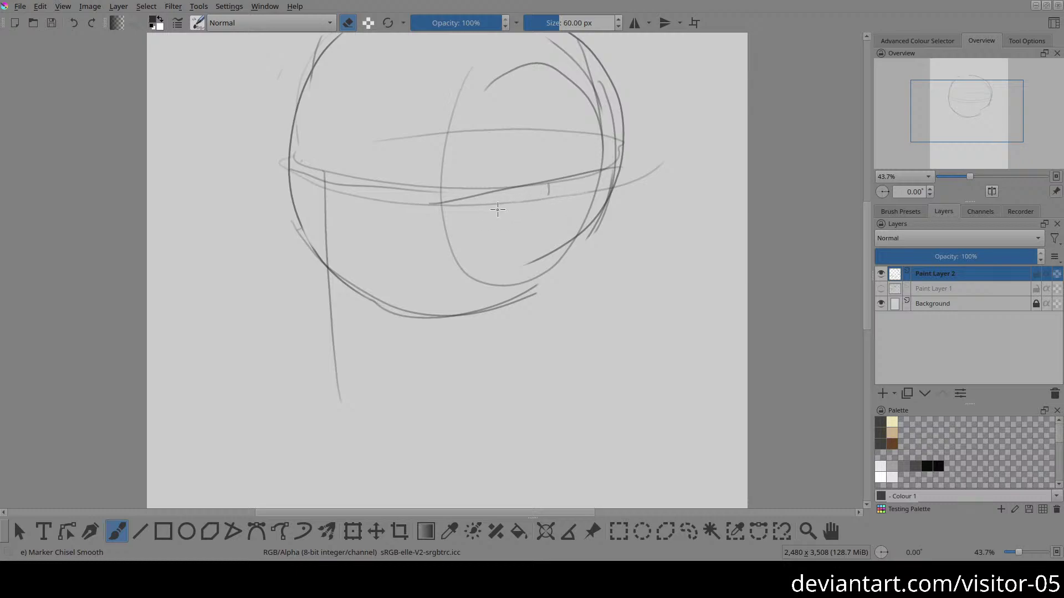
pyautogui.rightClick(558, 179)
pyautogui.click(504, 213)
pyautogui.moveTo(483, 205)
pyautogui.mouseDown()
pyautogui.moveTo(584, 187)
pyautogui.moveTo(532, 203)
pyautogui.mouseUp()
pyautogui.click(482, 204)
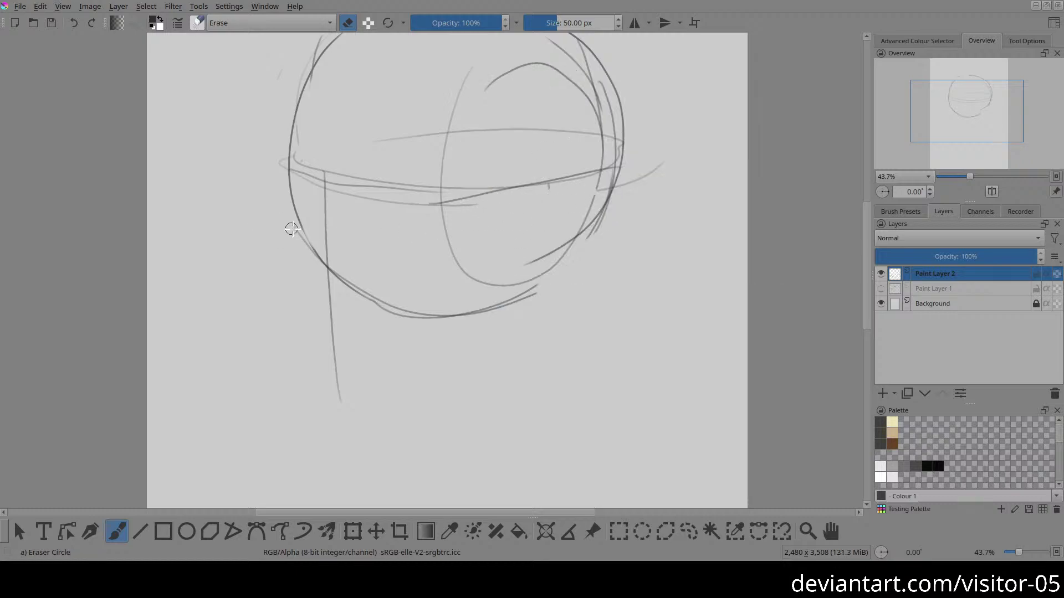
# Step: Restate the vertical face line with the 60 px marker, then add the rear jaw line and the chin and lower jaw edge
pyautogui.rightClick(240, 254)
pyautogui.click(239, 335)
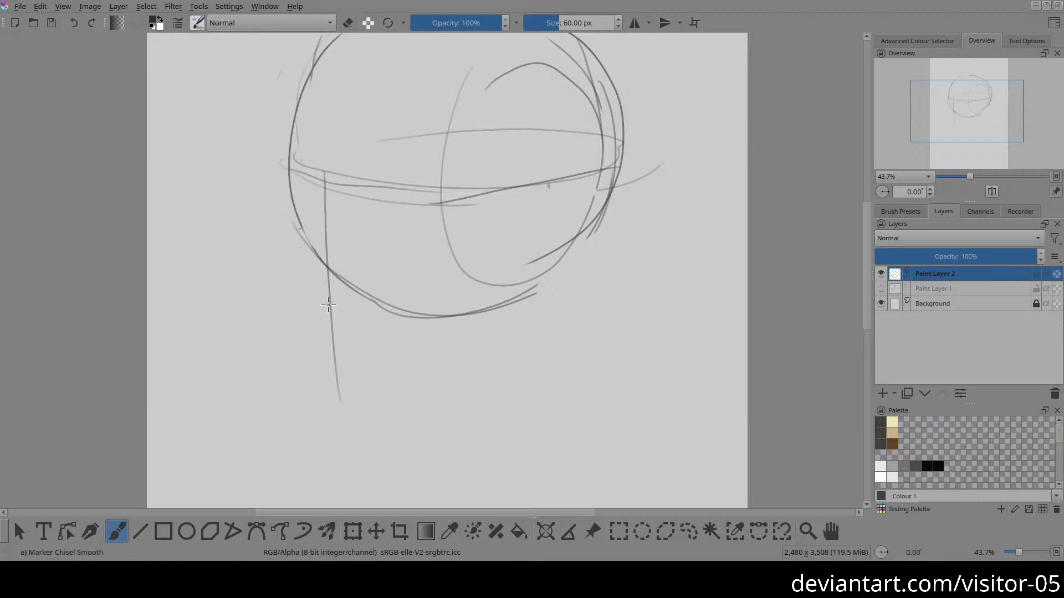
pyautogui.moveTo(325, 172); pyautogui.dragTo(343, 350)
pyautogui.moveTo(324, 172); pyautogui.dragTo(344, 379)
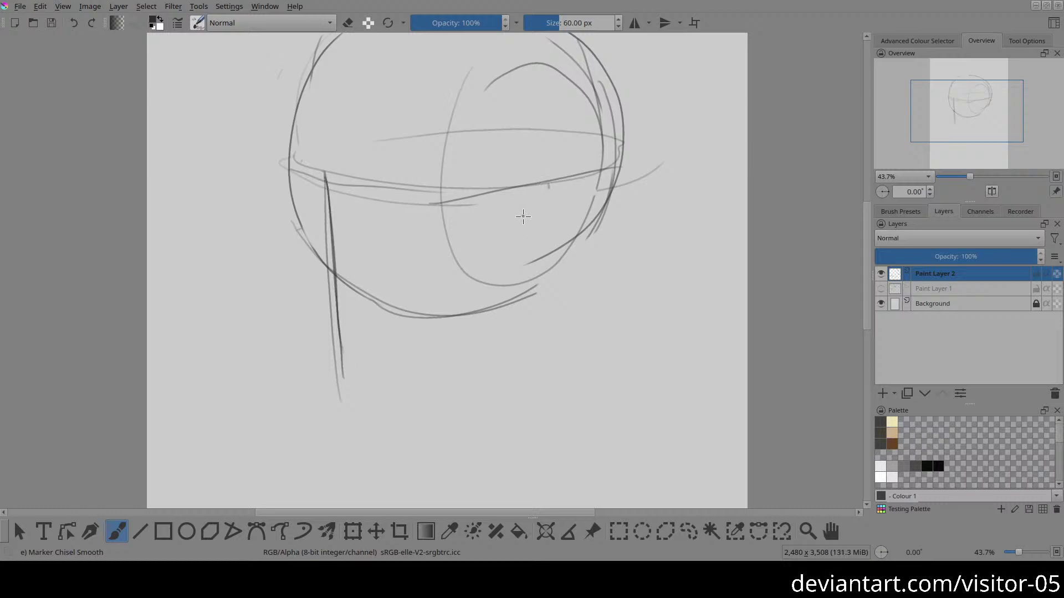
pyautogui.moveTo(544, 187); pyautogui.dragTo(530, 345)
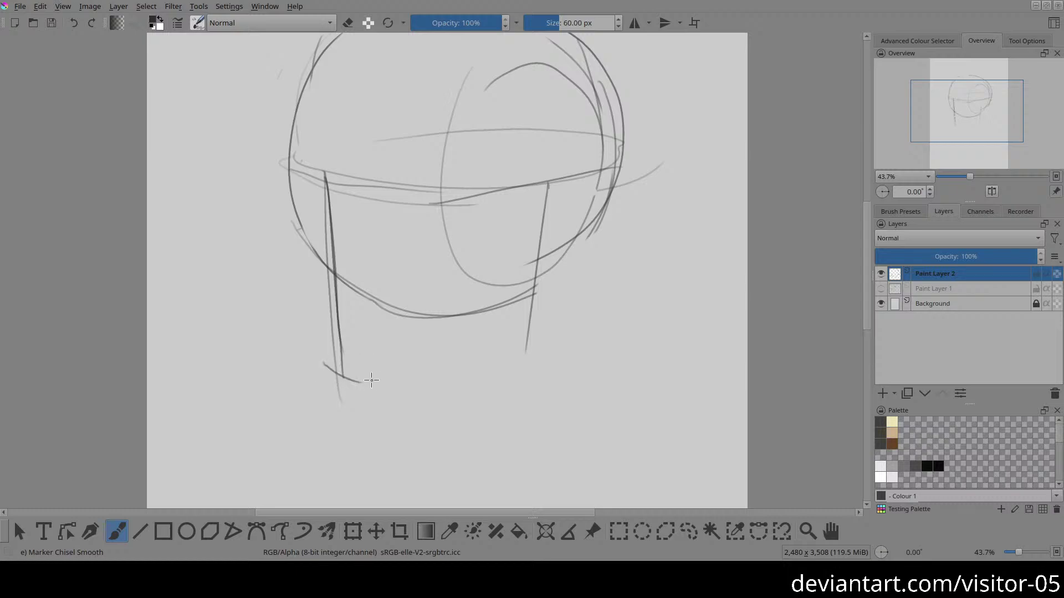
pyautogui.moveTo(325, 365)
pyautogui.mouseDown()
pyautogui.moveTo(371, 379)
pyautogui.moveTo(414, 363)
pyautogui.moveTo(363, 377)
pyautogui.moveTo(553, 285)
pyautogui.mouseUp()
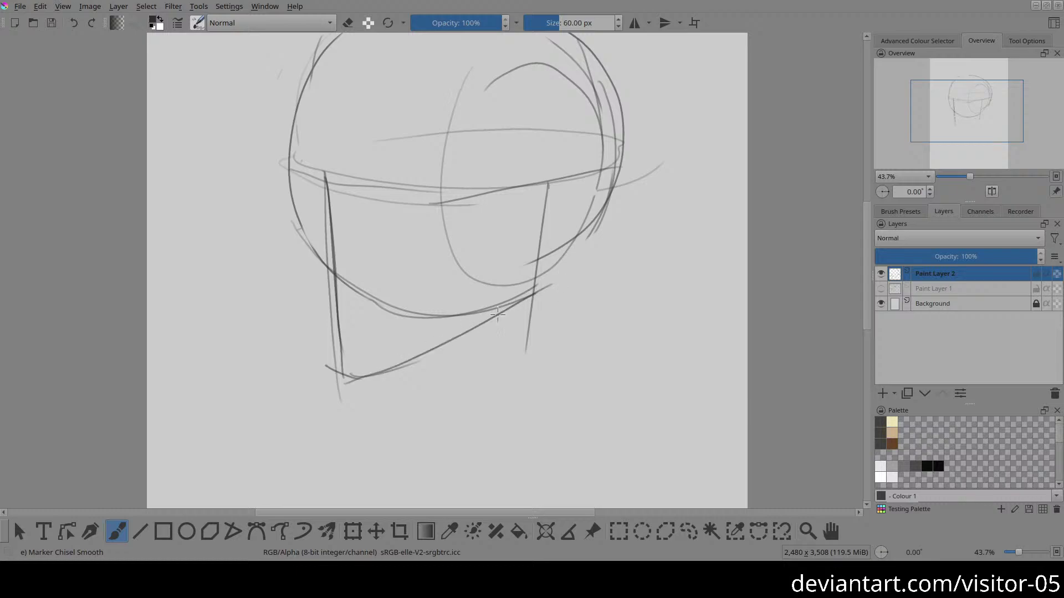
# Step: Draw the far side of the face as a slanted line from the brow to the chin, redoing the first attempt
pyautogui.moveTo(290, 164); pyautogui.dragTo(333, 363)
pyautogui.hotkey('ctrl', 'z')
pyautogui.moveTo(290, 164); pyautogui.dragTo(333, 377)
# Step: Erase the rear jaw line's overshoot below the jaw corner with the Eraser Circle brush
pyautogui.press('e')
pyautogui.rightClick(552, 282)
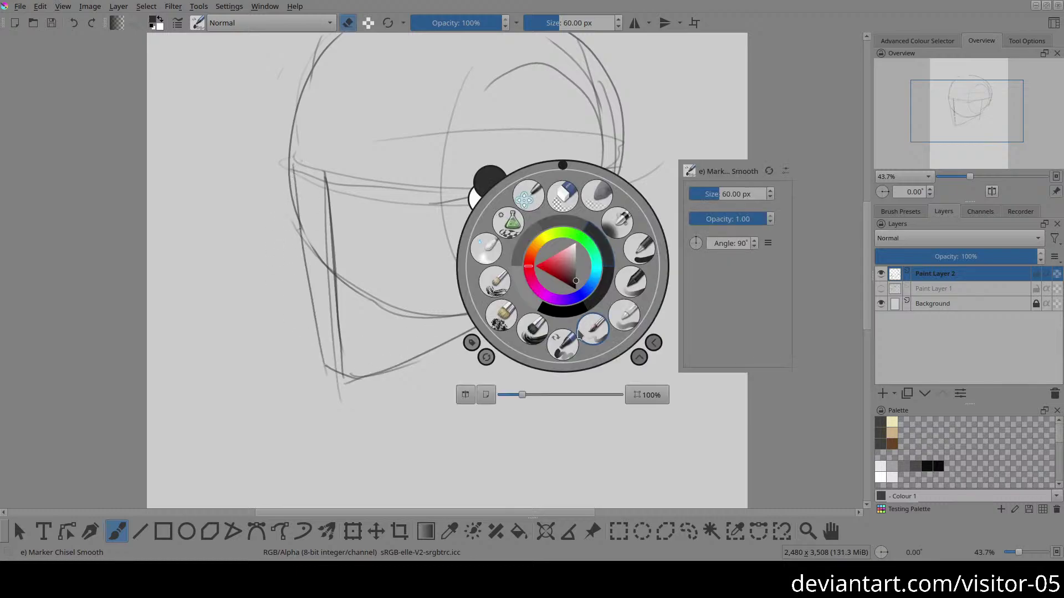
pyautogui.click(560, 185)
pyautogui.moveTo(504, 373); pyautogui.dragTo(543, 285)
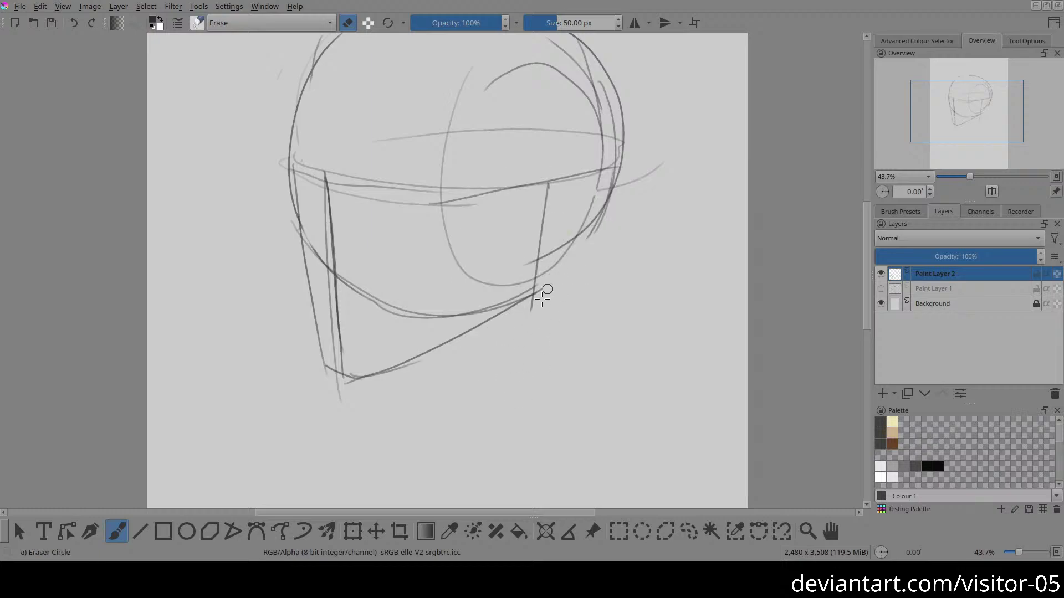
# Step: Sketch curved eye-line guides across the face just below the brow with the 60 px marker
pyautogui.moveTo(550, 242); pyautogui.dragTo(565, 281)
pyautogui.rightClick(349, 216)
pyautogui.click(357, 277)
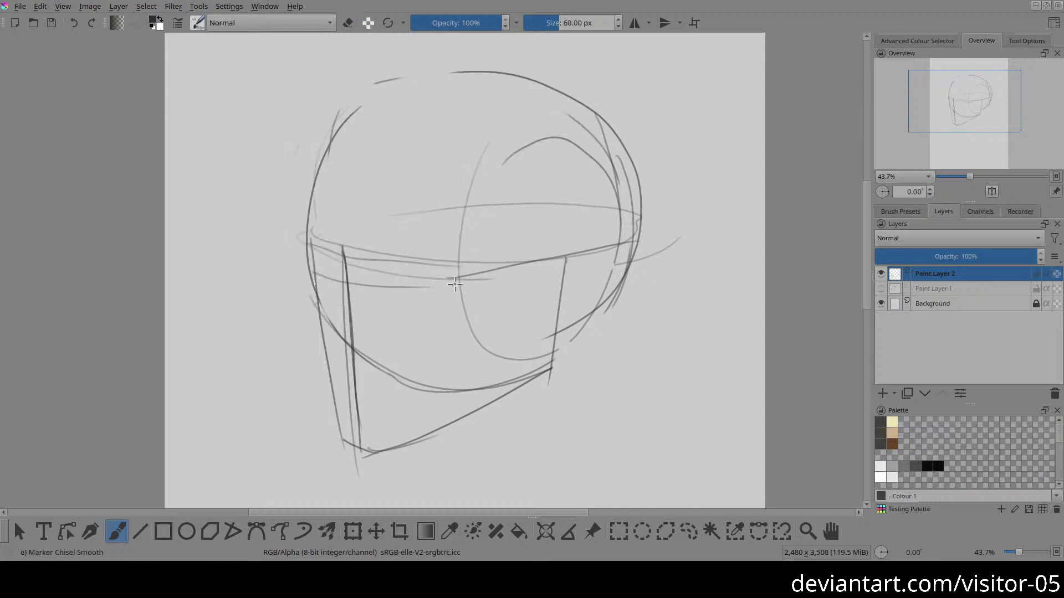
pyautogui.moveTo(302, 272)
pyautogui.mouseDown()
pyautogui.moveTo(383, 294)
pyautogui.moveTo(450, 286)
pyautogui.mouseUp()
pyautogui.moveTo(338, 290); pyautogui.dragTo(489, 294)
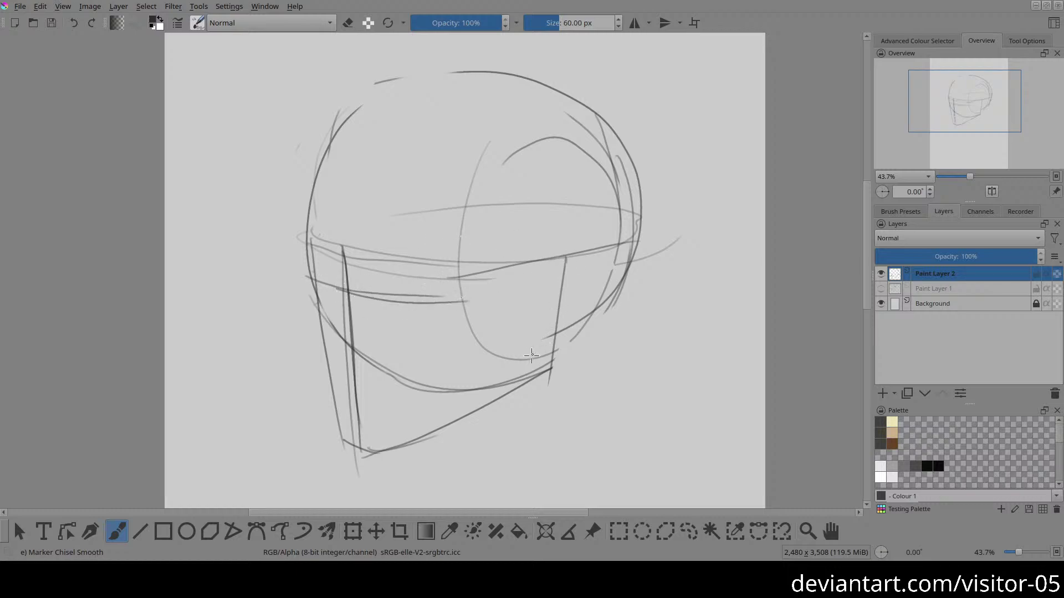
# Step: Redraw the rear jaw line slightly closer to the face, slanting from the brow to the jaw corner
pyautogui.moveTo(541, 258); pyautogui.dragTo(530, 404)
pyautogui.hotkey('ctrl', 'z')
pyautogui.moveTo(545, 255); pyautogui.dragTo(526, 406)
pyautogui.hotkey('ctrl', 'z')
pyautogui.moveTo(554, 257); pyautogui.dragTo(525, 398)
# Step: Erase the old rear jaw line and the leftover strokes around the jaw corner
pyautogui.press('e')
pyautogui.moveTo(564, 260); pyautogui.dragTo(543, 373)
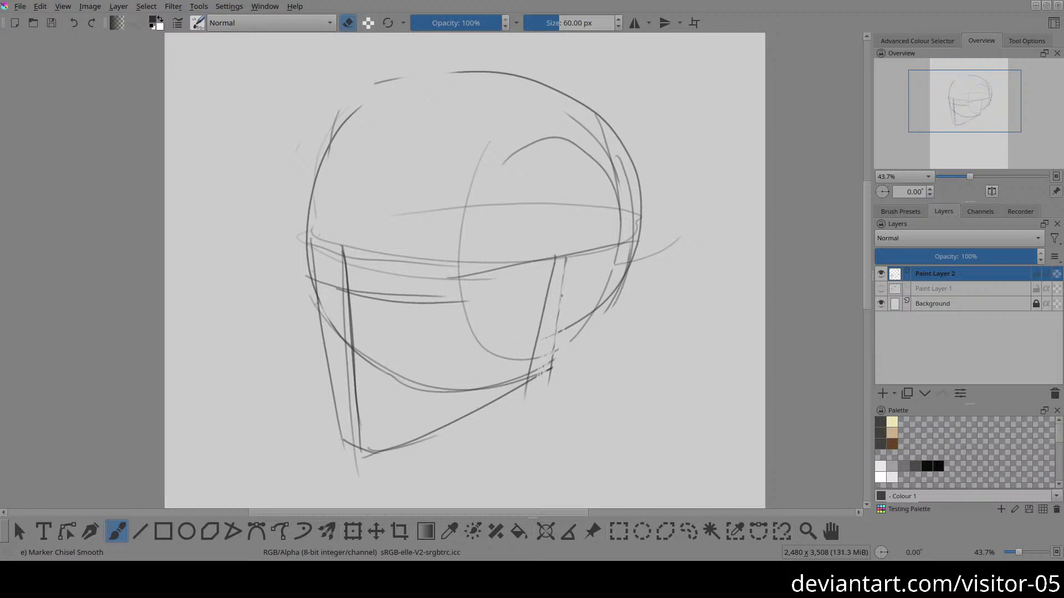
pyautogui.rightClick(561, 274)
pyautogui.click(569, 213)
# Step: Restate the lower back curve of the skull and the side plane's rear edge with the 60 px marker
pyautogui.rightClick(565, 319)
pyautogui.click(573, 388)
pyautogui.moveTo(587, 299); pyautogui.dragTo(627, 257)
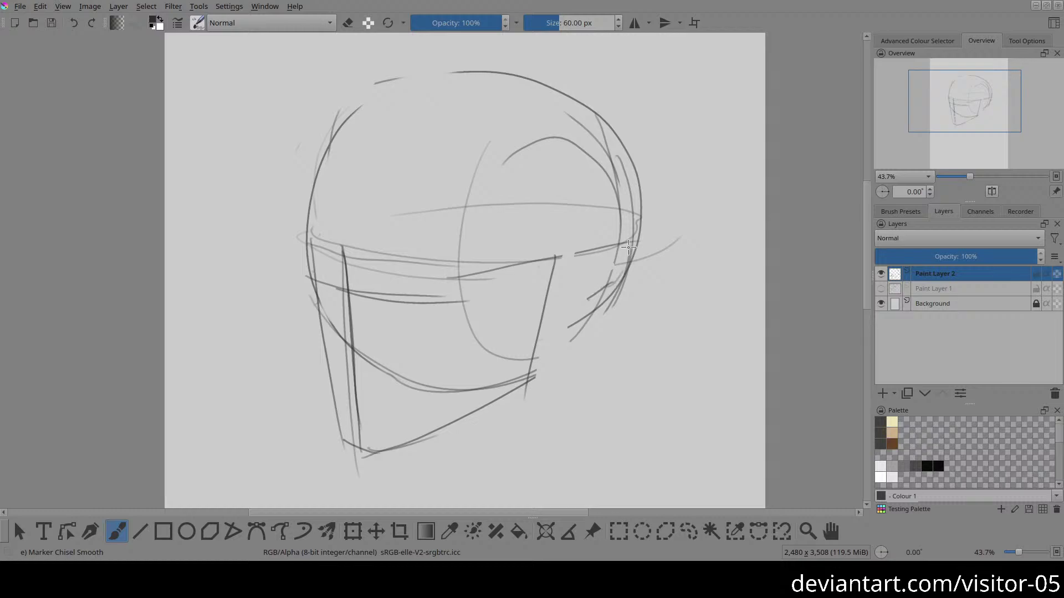
pyautogui.moveTo(605, 109); pyautogui.dragTo(609, 291)
pyautogui.hotkey('ctrl', 'z')
pyautogui.moveTo(548, 319)
pyautogui.mouseDown()
pyautogui.moveTo(603, 295)
pyautogui.moveTo(619, 268)
pyautogui.moveTo(619, 175)
pyautogui.mouseUp()
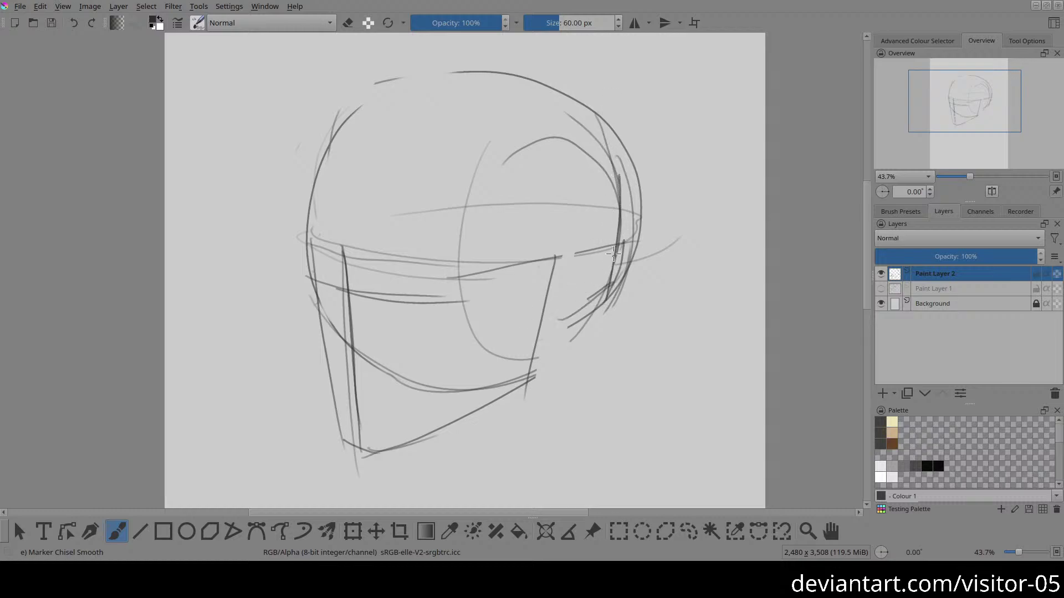
# Step: Sketch a flatter contour across the crown from the forehead to the back, and a stroke down the rear of the skull
pyautogui.moveTo(570, 96)
pyautogui.mouseDown()
pyautogui.moveTo(606, 168)
pyautogui.moveTo(609, 219)
pyautogui.mouseUp()
pyautogui.moveTo(340, 124); pyautogui.dragTo(513, 79)
pyautogui.hotkey('ctrl', 'z')
pyautogui.moveTo(339, 112); pyautogui.dragTo(567, 103)
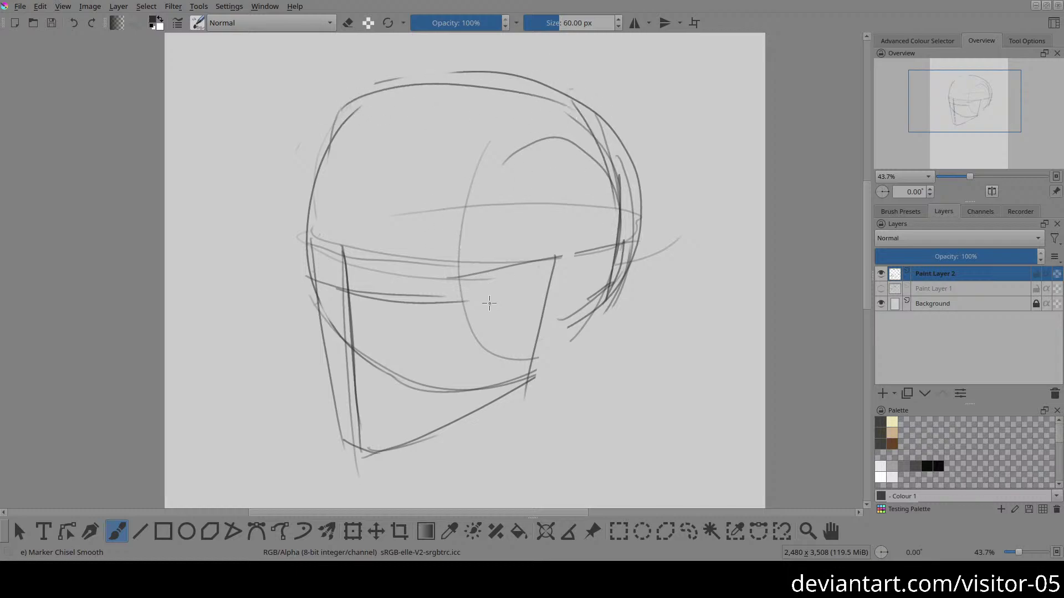
# Step: Draw the ear behind the rear jaw line and erase the guide strokes just behind it
pyautogui.scroll(-2, 486, 302)
pyautogui.moveTo(556, 223); pyautogui.dragTo(595, 221)
pyautogui.moveTo(540, 292)
pyautogui.mouseDown()
pyautogui.moveTo(567, 284)
pyautogui.moveTo(585, 218)
pyautogui.moveTo(571, 289)
pyautogui.mouseUp()
pyautogui.press('e')
pyautogui.moveTo(602, 251); pyautogui.dragTo(568, 296)
pyautogui.press('e')
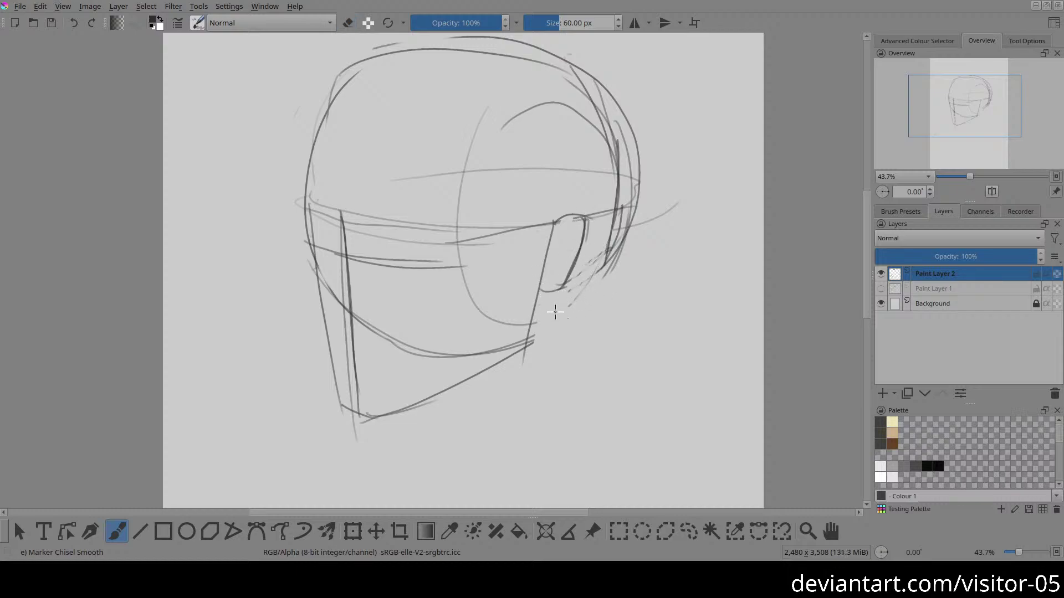
# Step: Sketch a wide oval over the forehead, resting on the brow line, with the 60 px marker
pyautogui.moveTo(307, 239)
pyautogui.mouseDown()
pyautogui.moveTo(413, 222)
pyautogui.moveTo(611, 223)
pyautogui.mouseUp()
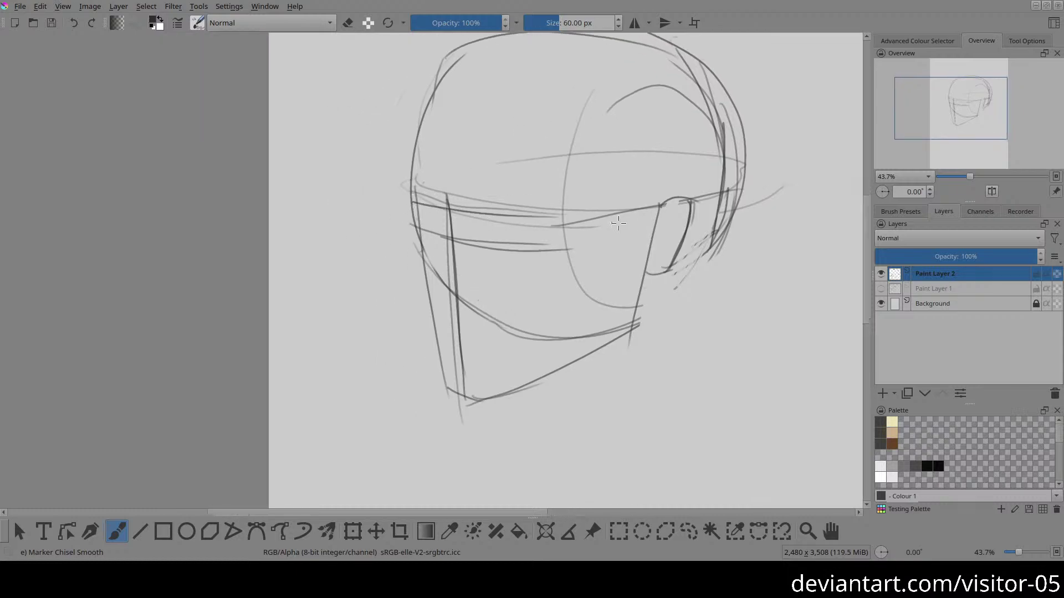
pyautogui.moveTo(433, 112)
pyautogui.mouseDown()
pyautogui.moveTo(496, 203)
pyautogui.moveTo(544, 133)
pyautogui.moveTo(400, 136)
pyautogui.moveTo(503, 204)
pyautogui.mouseUp()
pyautogui.hotkey('ctrl', 'z')
pyautogui.moveTo(501, 103)
pyautogui.mouseDown()
pyautogui.moveTo(442, 127)
pyautogui.moveTo(492, 213)
pyautogui.moveTo(546, 130)
pyautogui.moveTo(395, 138)
pyautogui.mouseUp()
pyautogui.hotkey('ctrl', 'z')
pyautogui.moveTo(449, 100)
pyautogui.mouseDown()
pyautogui.moveTo(593, 173)
pyautogui.moveTo(438, 120)
pyautogui.moveTo(420, 129)
pyautogui.moveTo(427, 163)
pyautogui.moveTo(456, 189)
pyautogui.moveTo(422, 128)
pyautogui.moveTo(430, 189)
pyautogui.moveTo(476, 200)
pyautogui.moveTo(450, 207)
pyautogui.moveTo(538, 183)
pyautogui.moveTo(470, 206)
pyautogui.moveTo(556, 165)
pyautogui.moveTo(532, 126)
pyautogui.mouseUp()
pyautogui.hotkey('ctrl', 'z')
pyautogui.hotkey('ctrl', 'z')
pyautogui.moveTo(417, 138)
pyautogui.mouseDown()
pyautogui.moveTo(474, 117)
pyautogui.moveTo(544, 140)
pyautogui.moveTo(550, 165)
pyautogui.moveTo(554, 142)
pyautogui.moveTo(521, 210)
pyautogui.moveTo(448, 214)
pyautogui.moveTo(424, 190)
pyautogui.moveTo(475, 209)
pyautogui.moveTo(562, 155)
pyautogui.moveTo(463, 115)
pyautogui.moveTo(418, 177)
pyautogui.moveTo(504, 208)
pyautogui.mouseUp()
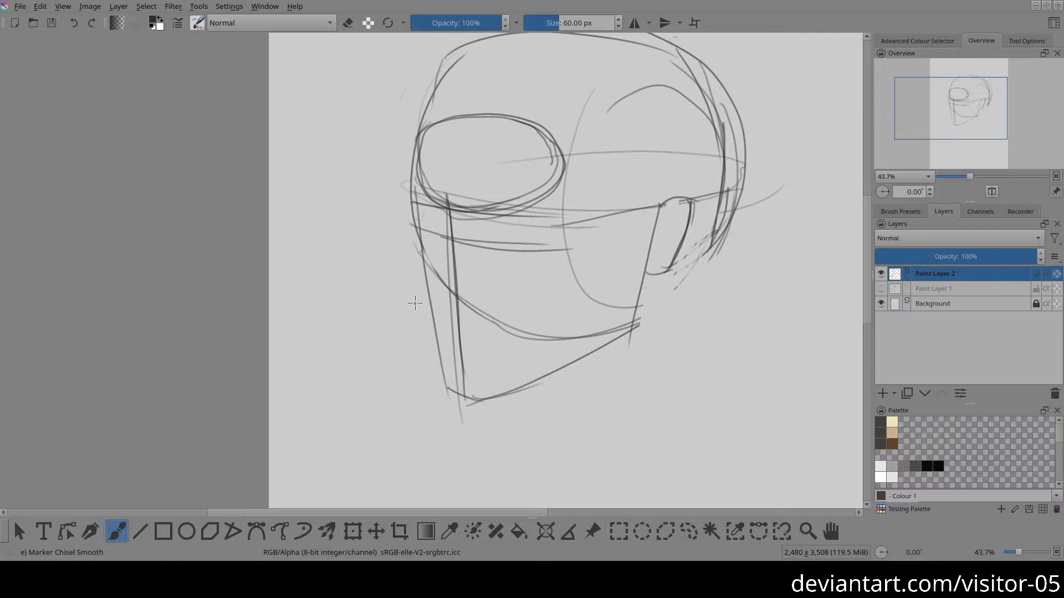
# Step: Add the nose base guide, a ball for the nose tip, and the nose bridge and inner eye-socket lines
pyautogui.moveTo(651, 274)
pyautogui.mouseDown()
pyautogui.moveTo(484, 299)
pyautogui.moveTo(448, 296)
pyautogui.moveTo(447, 259)
pyautogui.moveTo(452, 300)
pyautogui.moveTo(461, 251)
pyautogui.mouseUp()
pyautogui.moveTo(444, 206)
pyautogui.mouseDown()
pyautogui.moveTo(428, 221)
pyautogui.moveTo(427, 200)
pyautogui.moveTo(444, 237)
pyautogui.moveTo(488, 211)
pyautogui.moveTo(459, 236)
pyautogui.mouseUp()
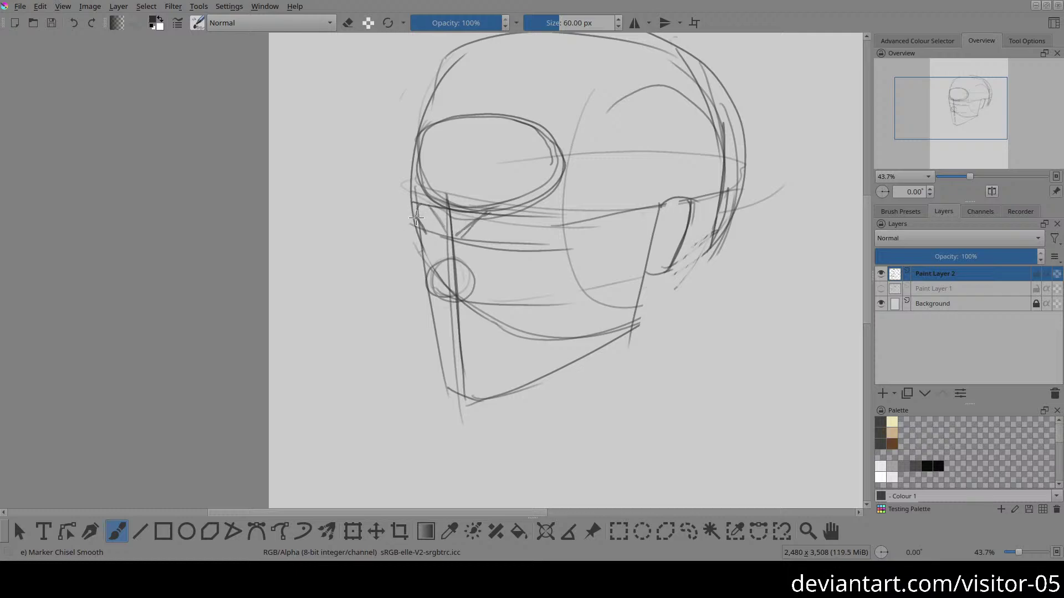
pyautogui.moveTo(416, 216)
pyautogui.mouseDown()
pyautogui.moveTo(409, 149)
pyautogui.moveTo(426, 258)
pyautogui.moveTo(416, 266)
pyautogui.moveTo(444, 244)
pyautogui.moveTo(429, 281)
pyautogui.moveTo(454, 294)
pyautogui.moveTo(443, 299)
pyautogui.moveTo(427, 277)
pyautogui.moveTo(444, 278)
pyautogui.mouseUp()
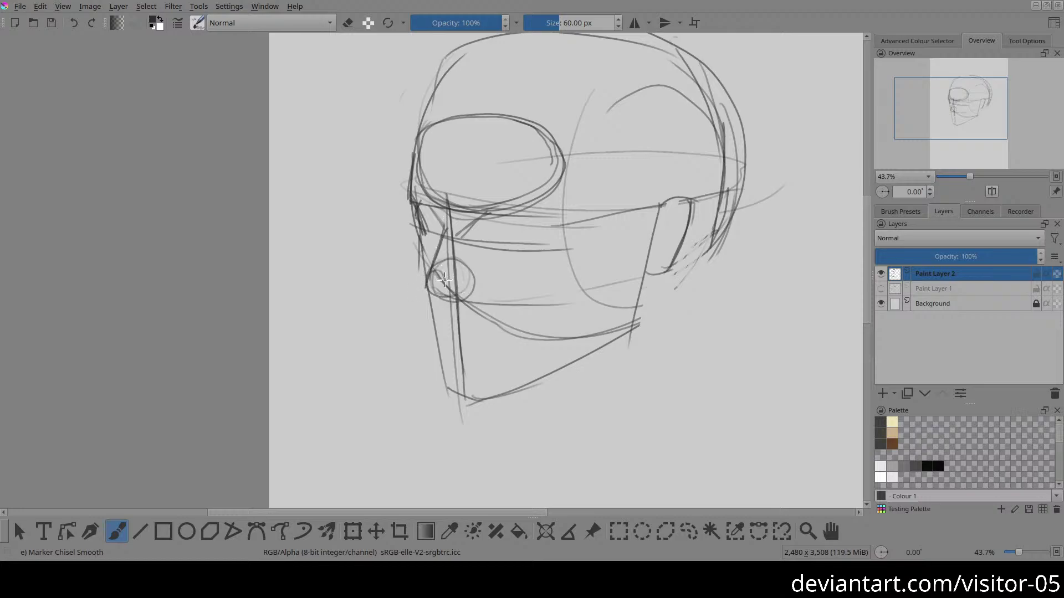
pyautogui.moveTo(433, 294)
pyautogui.mouseDown()
pyautogui.moveTo(453, 286)
pyautogui.moveTo(470, 297)
pyautogui.mouseUp()
pyautogui.moveTo(678, 121); pyautogui.dragTo(560, 162)
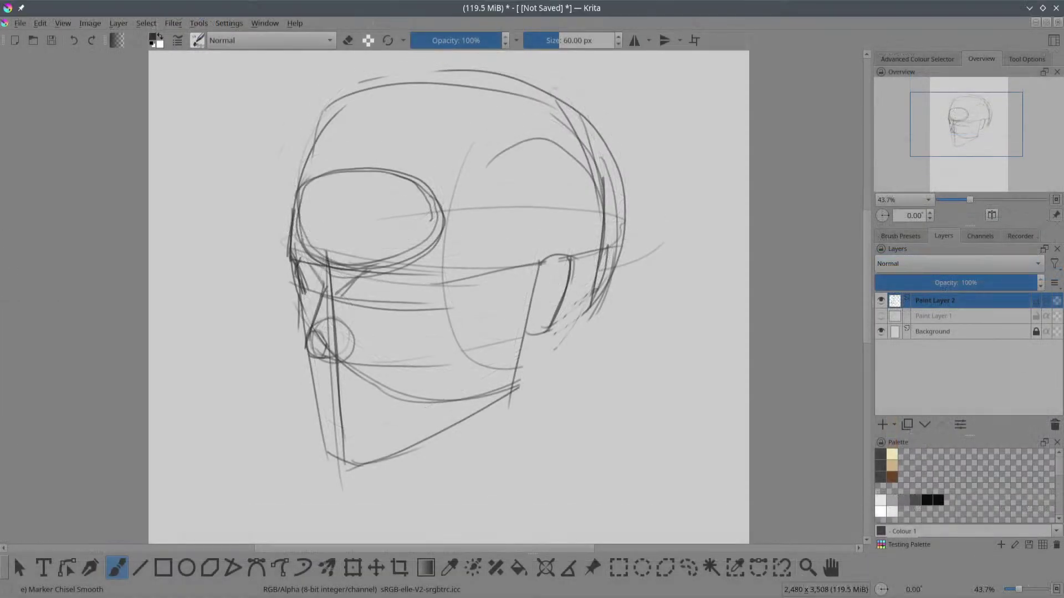
# Step: Switch the window layout to the Animation workspace
pyautogui.click(1055, 41)
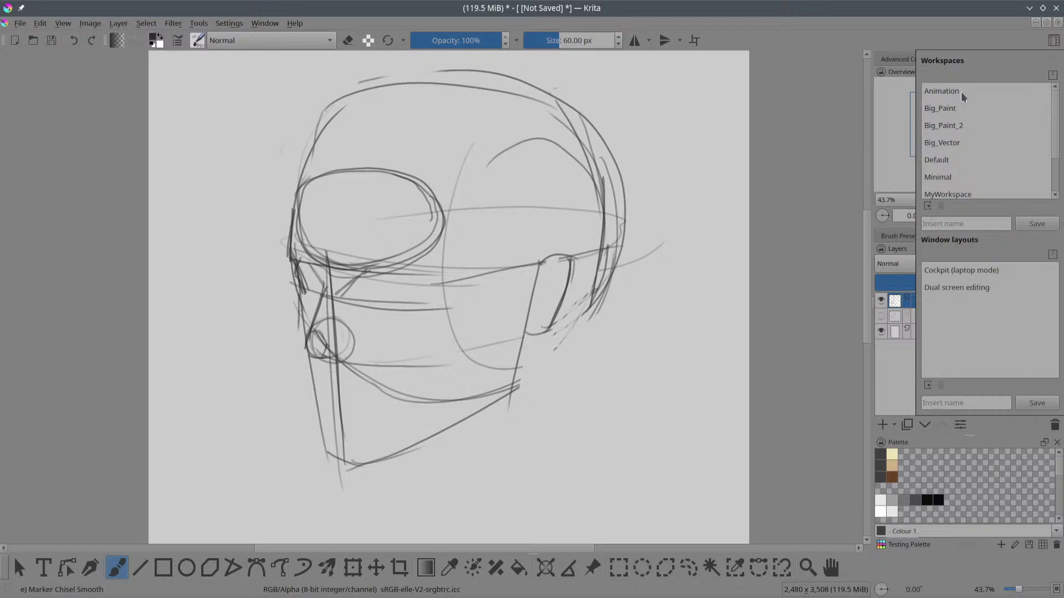
pyautogui.moveTo(951, 93)
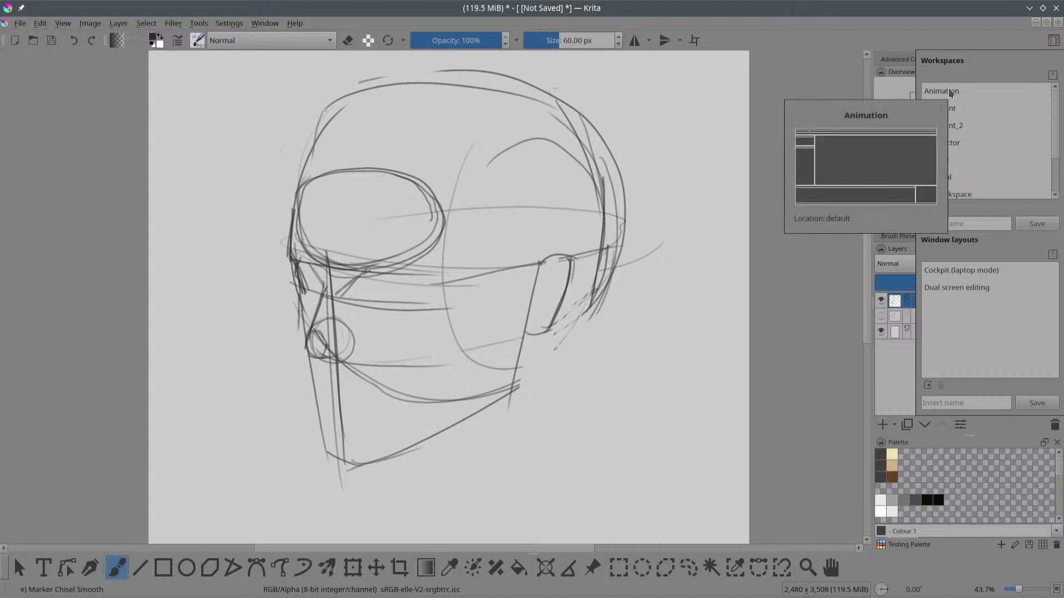
pyautogui.click(724, 86)
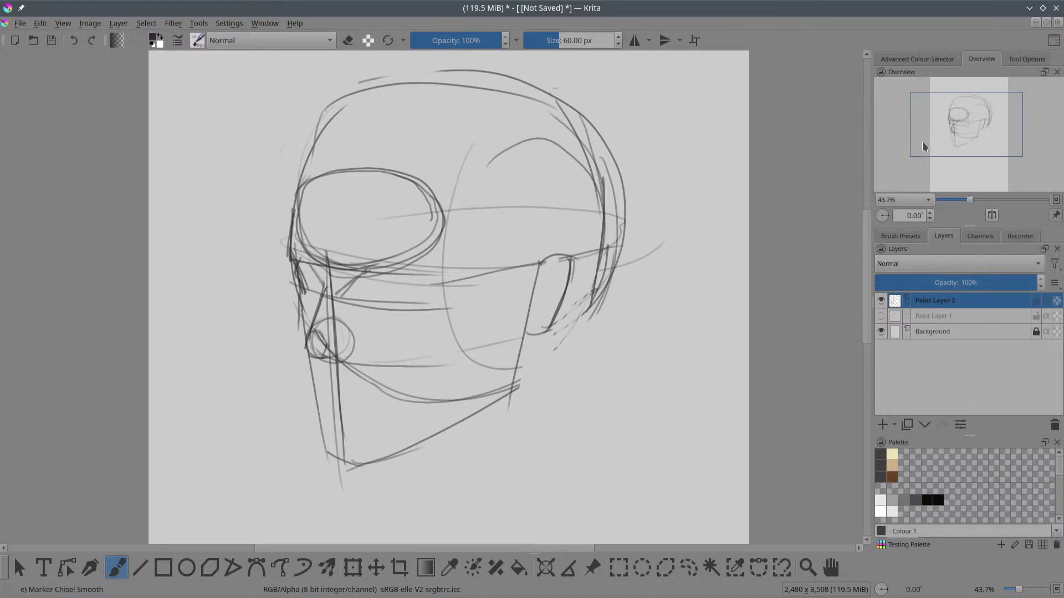
pyautogui.click(1054, 40)
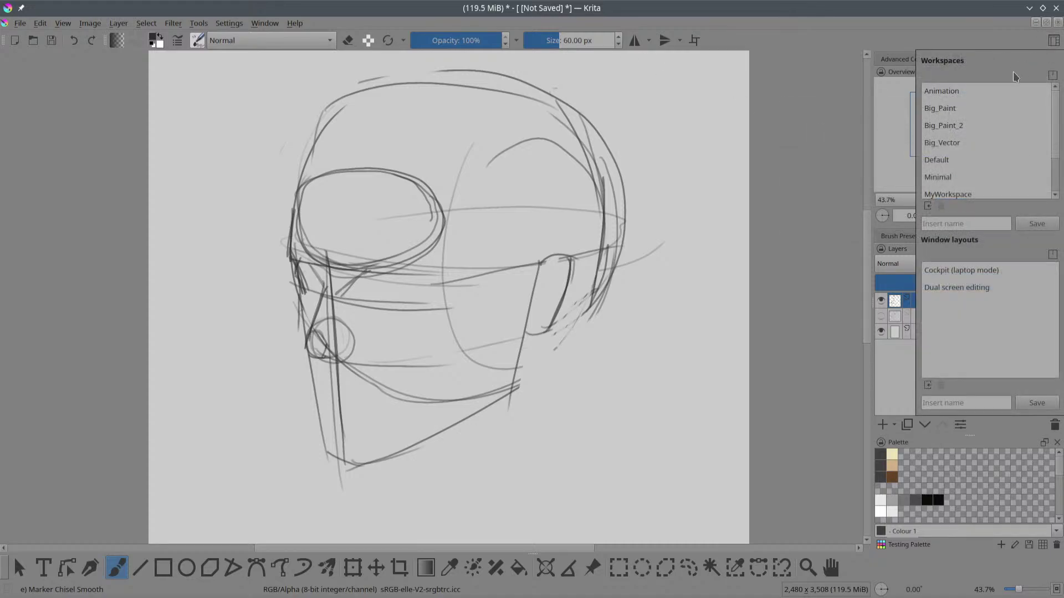
pyautogui.click(977, 90)
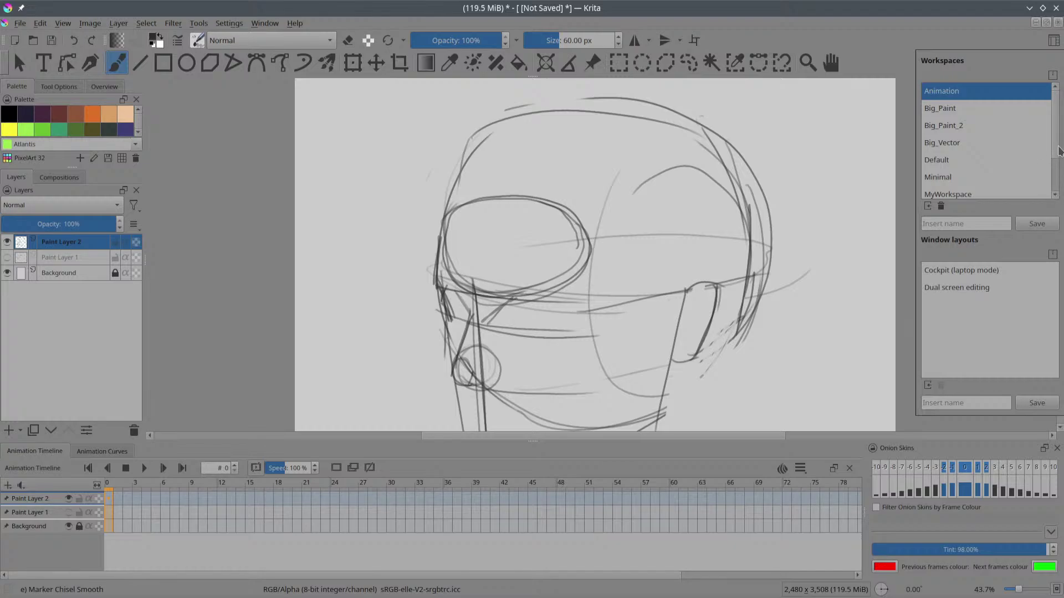
# Step: Browse the available workspaces, load MyWorkspace, and show the canvas overview
pyautogui.scroll(-2, 1057, 154)
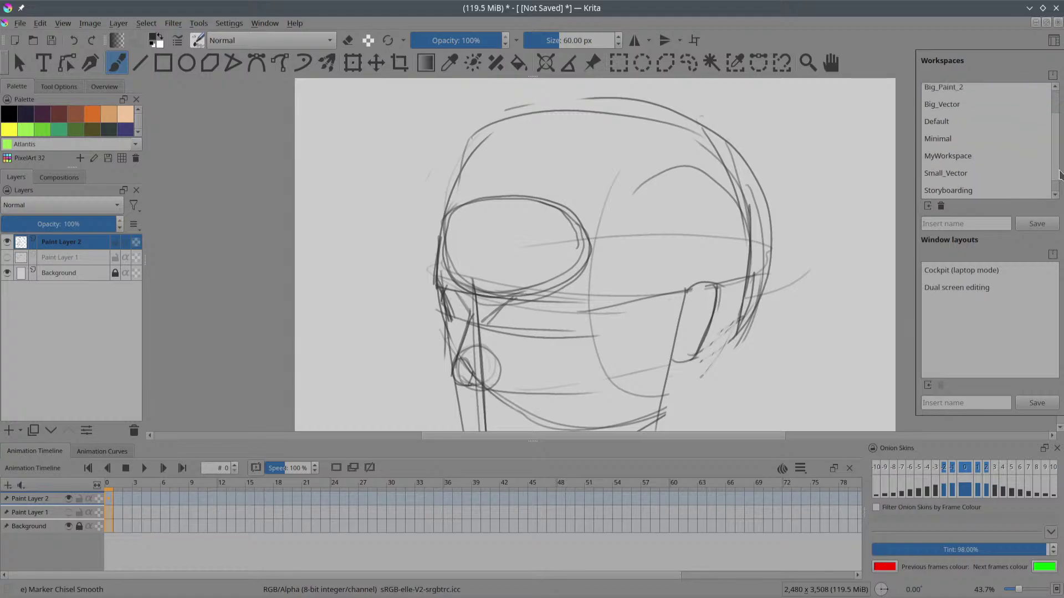
pyautogui.moveTo(1051, 140)
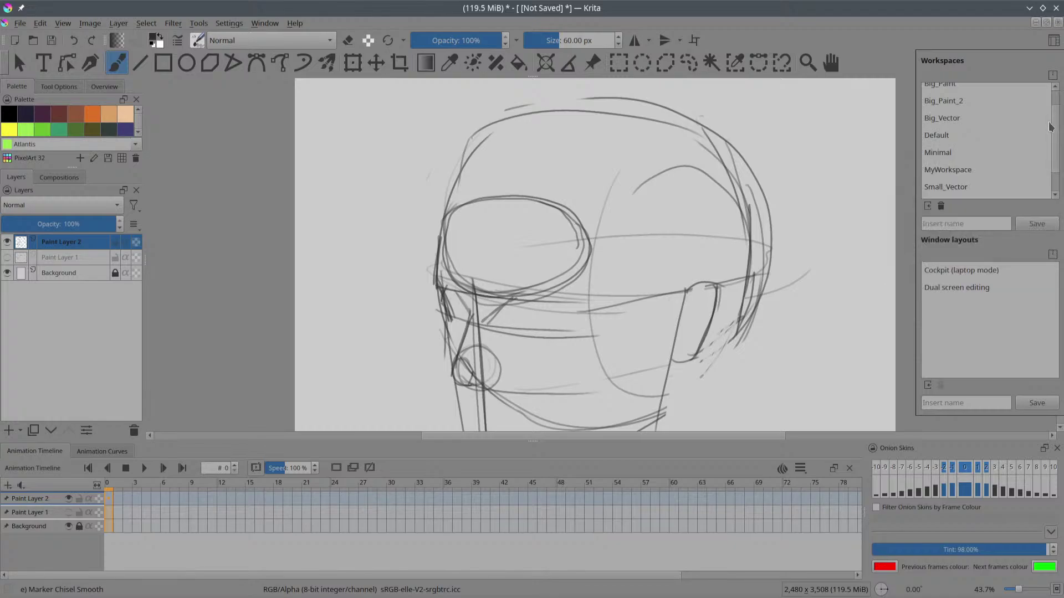
pyautogui.scroll(-2, 1057, 155)
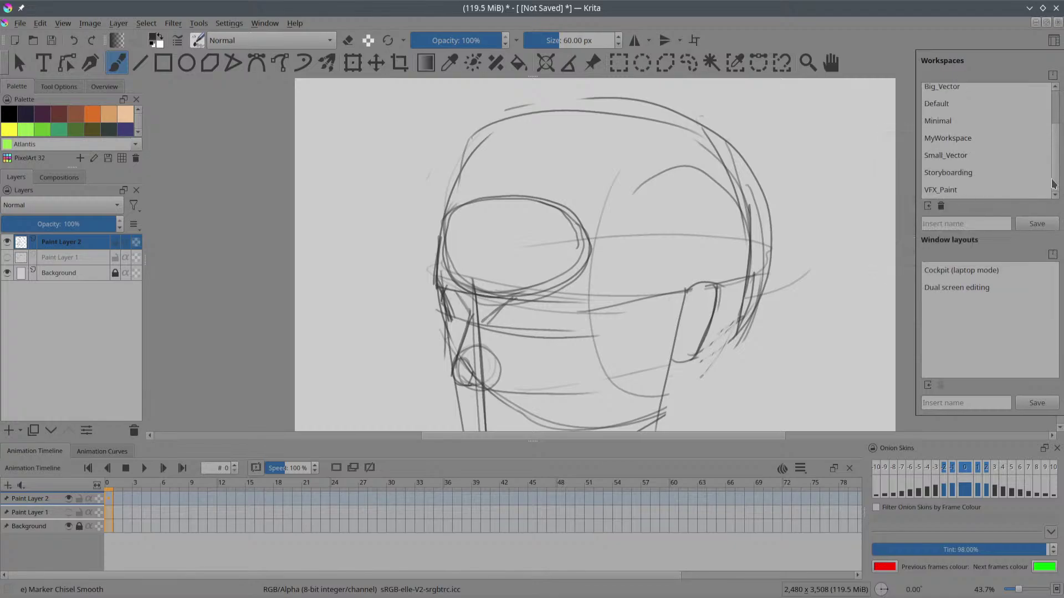
pyautogui.scroll(2, 975, 173)
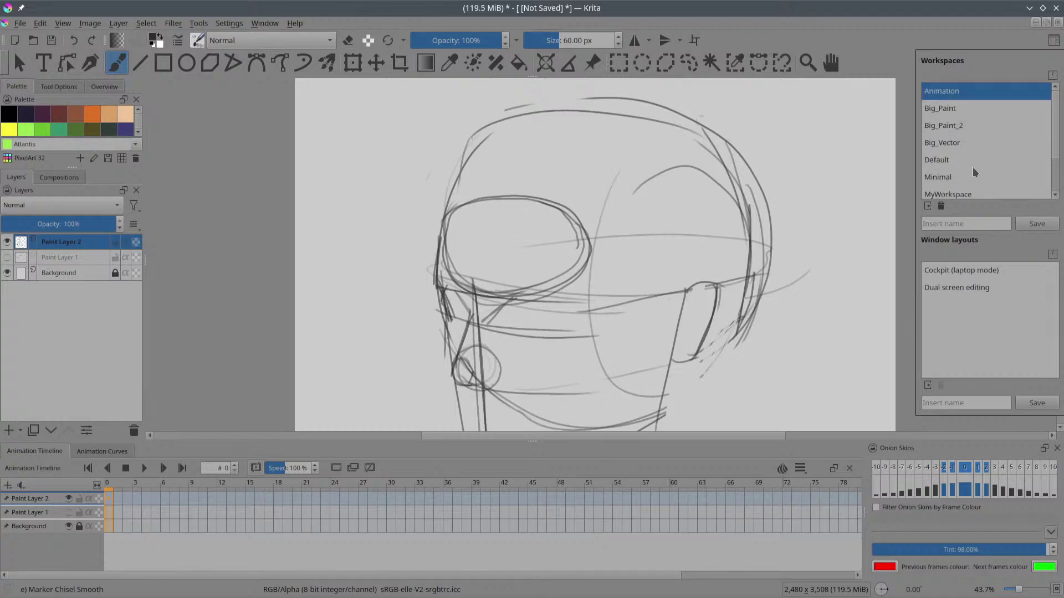
pyautogui.scroll(-3, 975, 172)
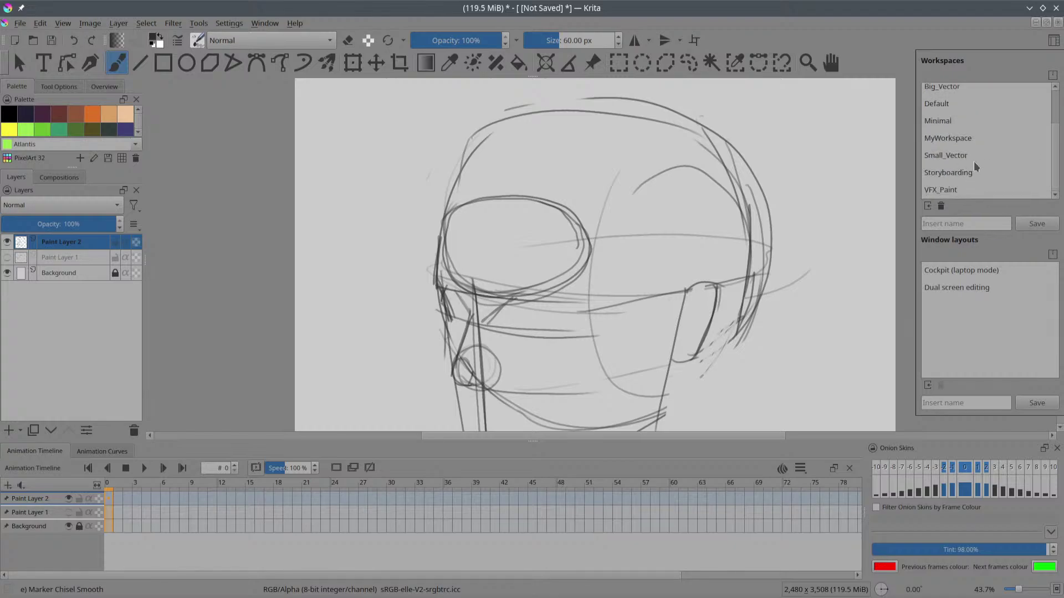
pyautogui.moveTo(984, 160)
pyautogui.scroll(3, 984, 160)
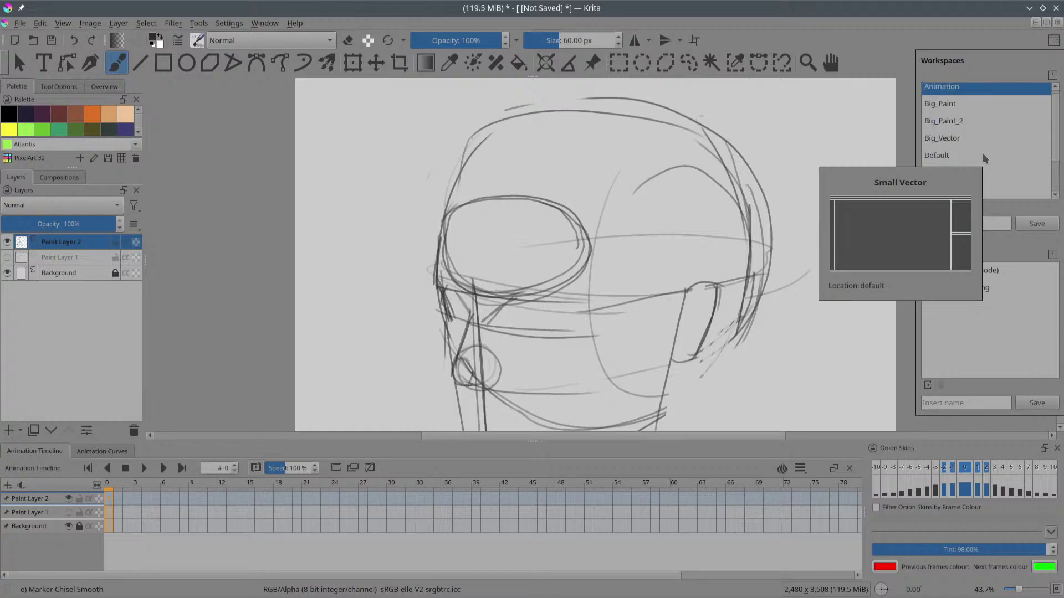
pyautogui.scroll(-3, 1034, 160)
pyautogui.click(979, 138)
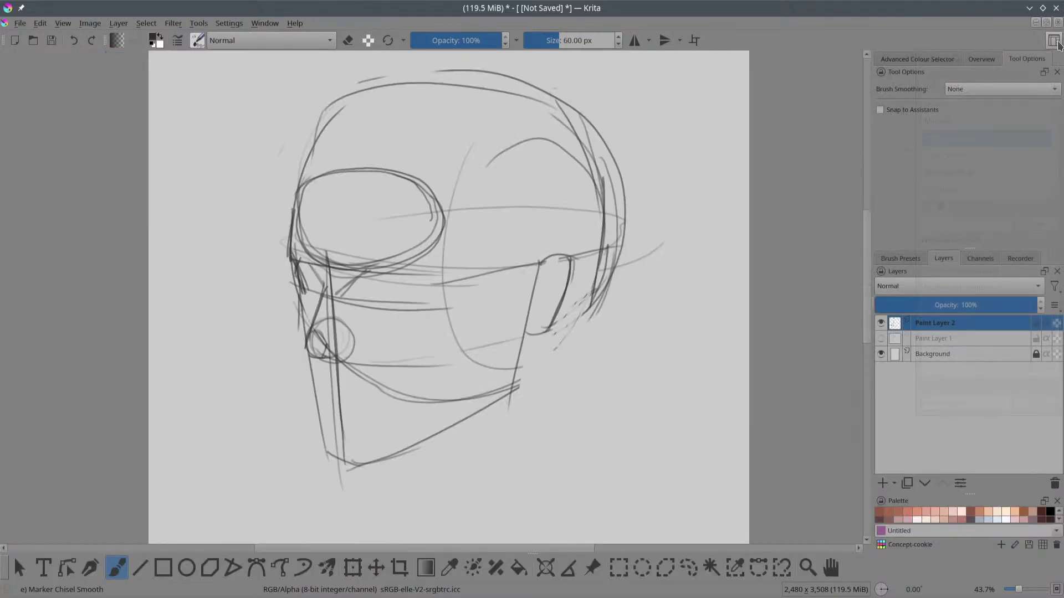
pyautogui.click(981, 62)
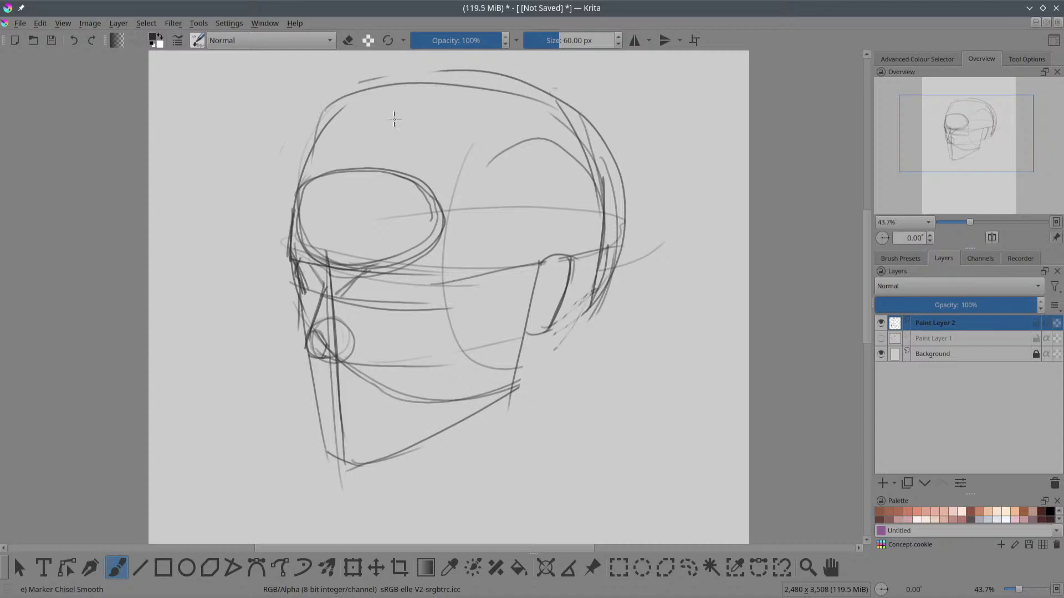
# Step: Draw the near nostril wing, the angular outer corner of the eye socket and the front edge of the nose
pyautogui.moveTo(344, 366); pyautogui.dragTo(338, 312)
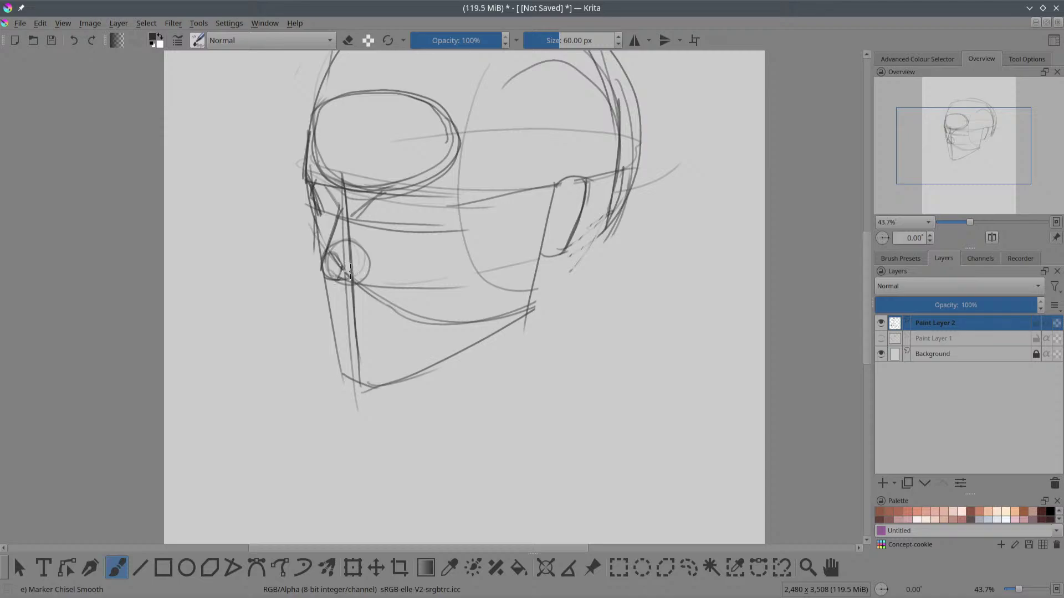
pyautogui.moveTo(370, 260); pyautogui.dragTo(367, 277)
pyautogui.moveTo(385, 198)
pyautogui.mouseDown()
pyautogui.moveTo(425, 195)
pyautogui.moveTo(390, 200)
pyautogui.moveTo(426, 202)
pyautogui.moveTo(418, 199)
pyautogui.moveTo(420, 236)
pyautogui.mouseUp()
pyautogui.moveTo(320, 253)
pyautogui.mouseDown()
pyautogui.moveTo(320, 213)
pyautogui.moveTo(310, 236)
pyautogui.moveTo(323, 280)
pyautogui.mouseUp()
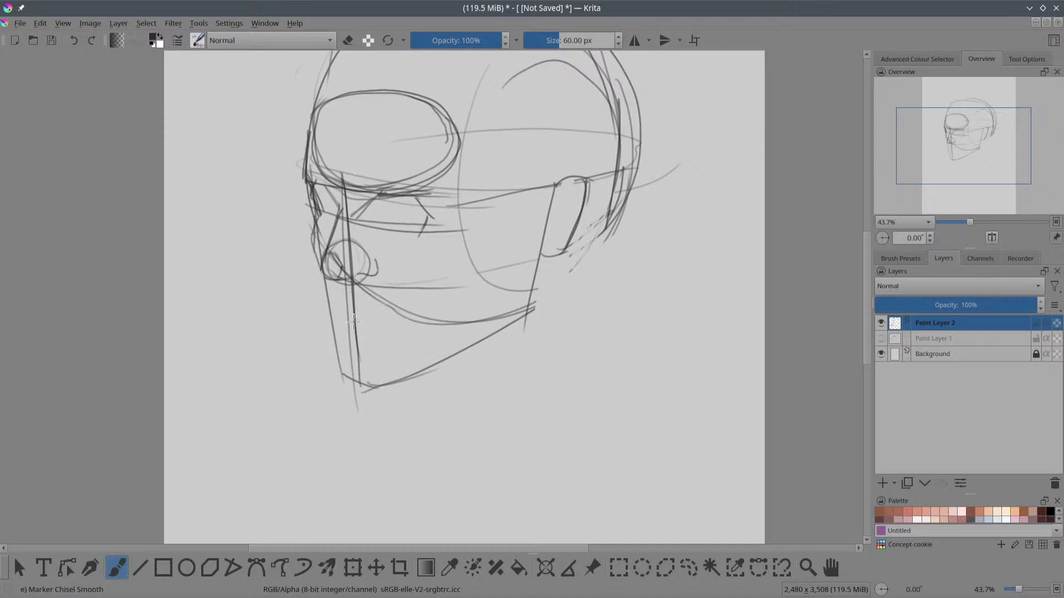
# Step: Sketch the curved sides of the muzzle from nose to chin and a small circle for the chin
pyautogui.moveTo(383, 275); pyautogui.dragTo(394, 358)
pyautogui.moveTo(347, 214)
pyautogui.mouseDown()
pyautogui.moveTo(388, 378)
pyautogui.moveTo(318, 300)
pyautogui.moveTo(335, 375)
pyautogui.mouseUp()
pyautogui.moveTo(350, 337)
pyautogui.mouseDown()
pyautogui.moveTo(343, 374)
pyautogui.moveTo(376, 388)
pyautogui.moveTo(374, 354)
pyautogui.moveTo(354, 340)
pyautogui.moveTo(336, 362)
pyautogui.moveTo(347, 385)
pyautogui.moveTo(379, 385)
pyautogui.moveTo(352, 339)
pyautogui.moveTo(340, 373)
pyautogui.moveTo(378, 388)
pyautogui.moveTo(356, 342)
pyautogui.mouseUp()
pyautogui.hotkey('ctrl', 'z')
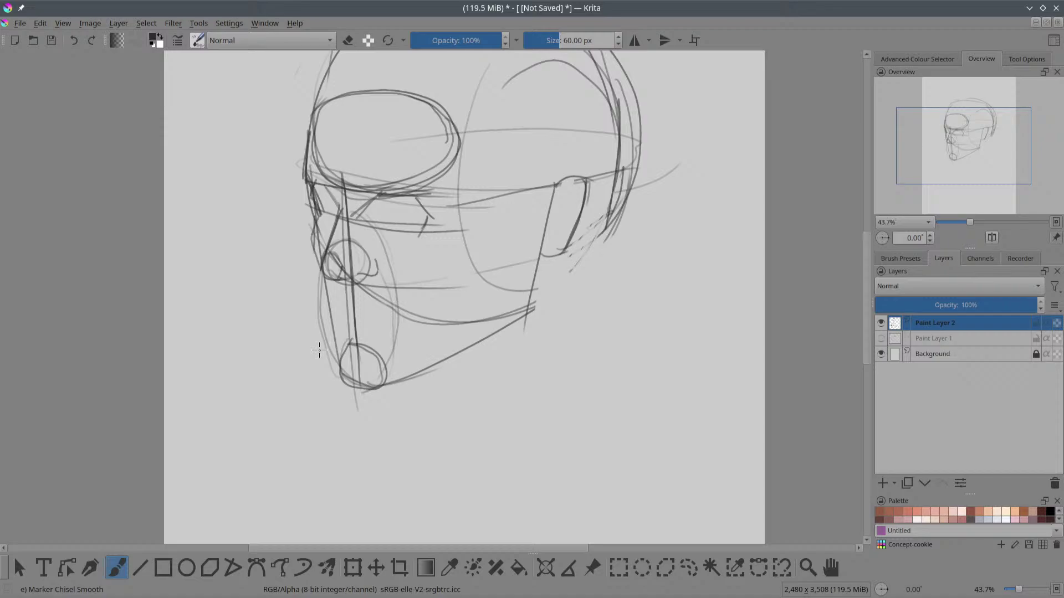
# Step: Draw a slightly curved mouth line across the muzzle between the nose and chin
pyautogui.moveTo(327, 309)
pyautogui.mouseDown()
pyautogui.moveTo(363, 315)
pyautogui.moveTo(359, 322)
pyautogui.moveTo(408, 319)
pyautogui.mouseUp()
pyautogui.hotkey('ctrl', 'z')
pyautogui.hotkey('ctrl', 'z')
pyautogui.hotkey('ctrl', 'z')
pyautogui.moveTo(331, 309); pyautogui.dragTo(392, 312)
# Step: Sketch two curved cheek-plane lines rising from the chin to the side of the brow
pyautogui.moveTo(380, 383)
pyautogui.mouseDown()
pyautogui.moveTo(418, 338)
pyautogui.moveTo(461, 189)
pyautogui.mouseUp()
pyautogui.moveTo(374, 393)
pyautogui.mouseDown()
pyautogui.moveTo(369, 371)
pyautogui.moveTo(461, 206)
pyautogui.mouseUp()
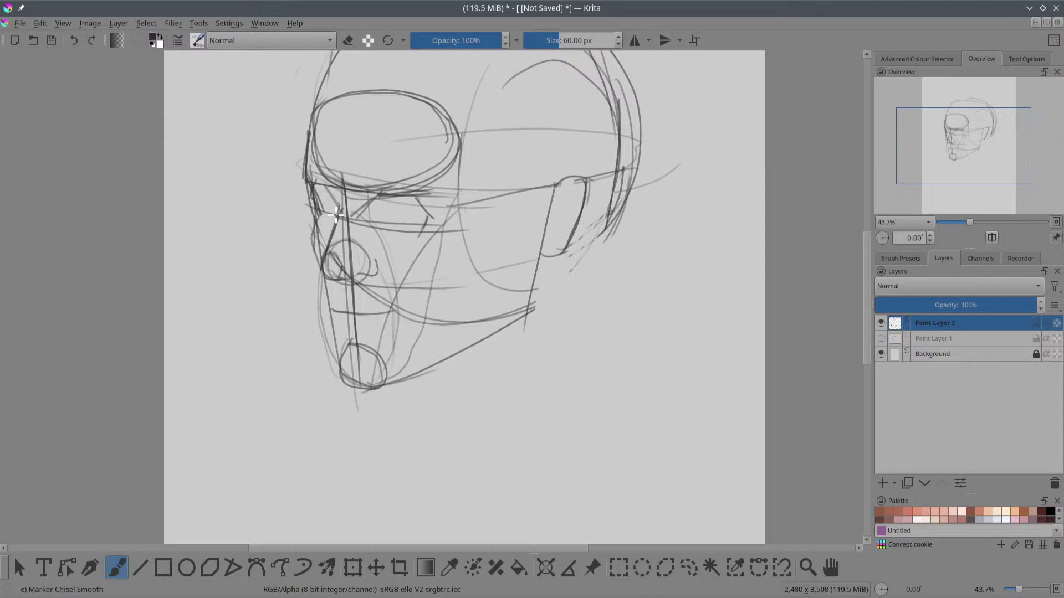
pyautogui.press('e')
pyautogui.press('e')
# Step: Strengthen the front facial contour from the eye socket past the mouth to the chin
pyautogui.moveTo(308, 198); pyautogui.dragTo(397, 306)
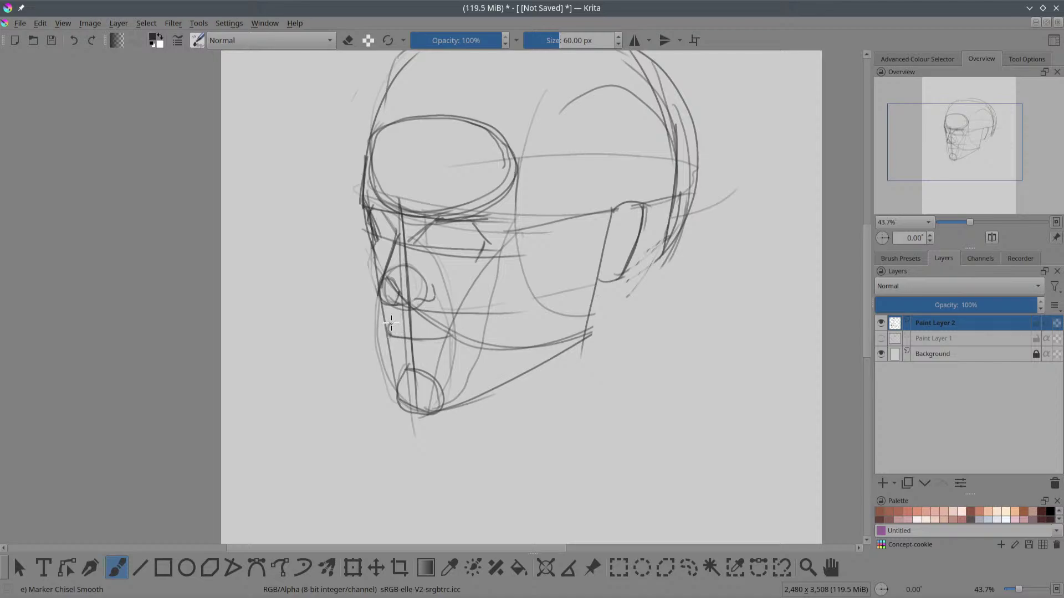
pyautogui.moveTo(379, 294); pyautogui.dragTo(396, 388)
pyautogui.moveTo(382, 342); pyautogui.dragTo(400, 394)
pyautogui.moveTo(371, 248); pyautogui.dragTo(383, 300)
# Step: Erase the old angular forehead contour above the brow oval with an enlarged eraser
pyautogui.scroll(-3, 360, 269)
pyautogui.scroll(4, 485, 298)
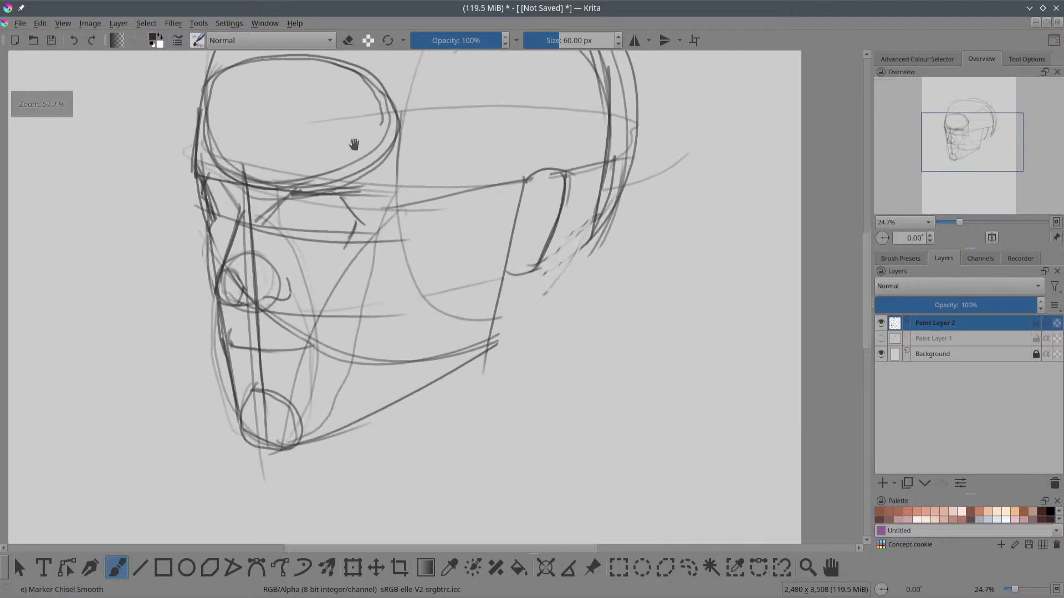
pyautogui.press('e')
pyautogui.press(']')
pyautogui.moveTo(321, 119)
pyautogui.mouseDown()
pyautogui.moveTo(319, 151)
pyautogui.moveTo(258, 211)
pyautogui.mouseUp()
pyautogui.moveTo(318, 147); pyautogui.dragTo(265, 200)
pyautogui.moveTo(341, 150); pyautogui.dragTo(260, 233)
pyautogui.moveTo(388, 136); pyautogui.dragTo(332, 165)
# Step: Redraw the forehead as a rounder curve sweeping up into the crown with the 60 px marker
pyautogui.press('e')
pyautogui.moveTo(246, 256); pyautogui.dragTo(412, 131)
pyautogui.moveTo(360, 153)
pyautogui.mouseDown()
pyautogui.moveTo(399, 138)
pyautogui.moveTo(587, 155)
pyautogui.mouseUp()
pyautogui.scroll(-3, 581, 212)
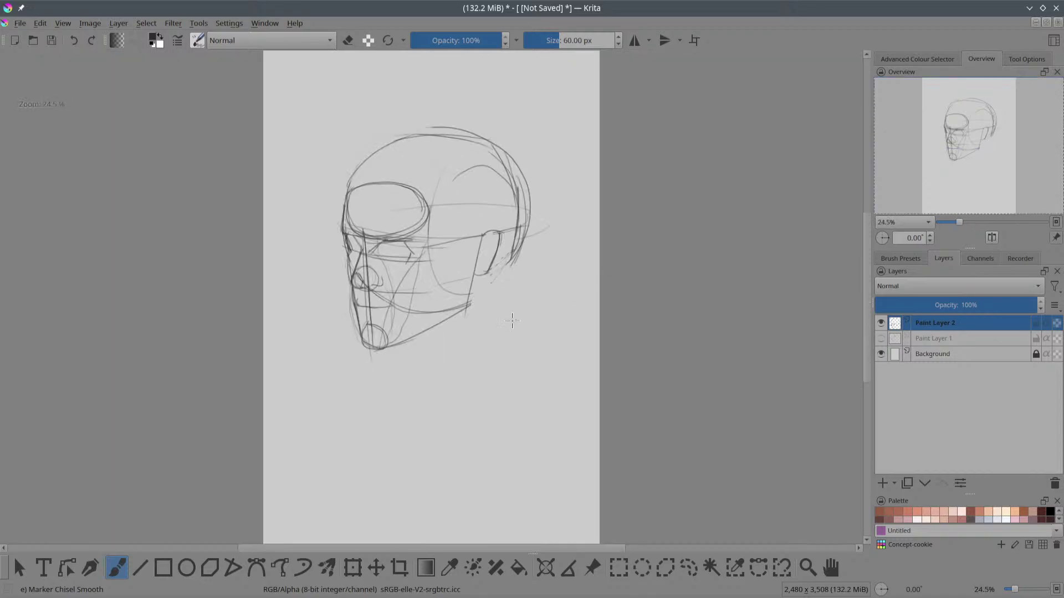
pyautogui.scroll(3, 399, 281)
pyautogui.scroll(-3, 404, 347)
pyautogui.scroll(2, 404, 347)
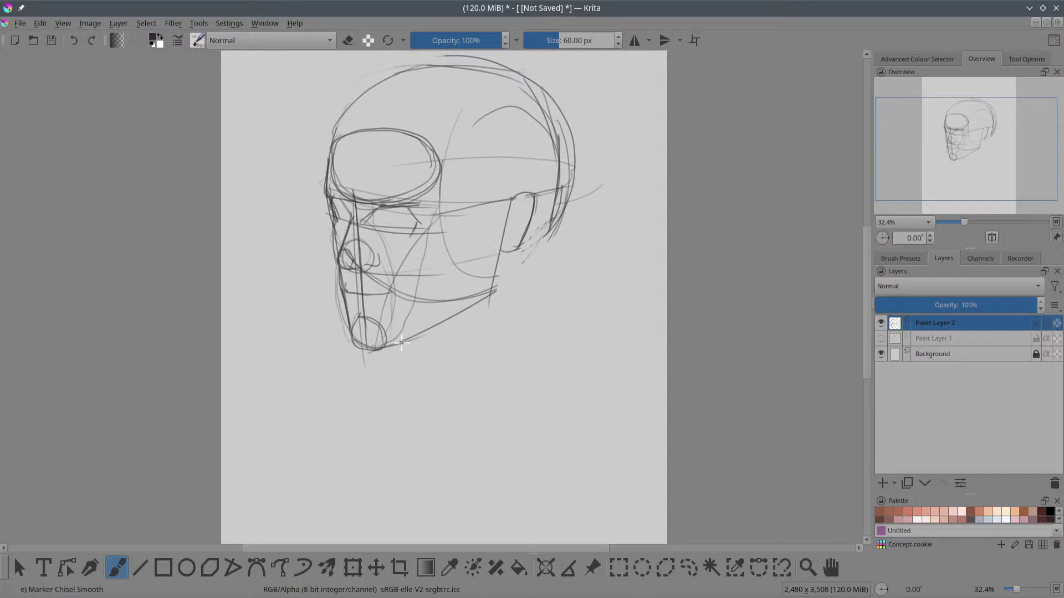
pyautogui.moveTo(345, 292); pyautogui.dragTo(389, 295)
pyautogui.hotkey('ctrl', 'z')
# Step: Delete Paint Layer 2 with the head sketch and show the mushroom studies on Paint Layer 1
pyautogui.scroll(-1, 394, 332)
pyautogui.click(1055, 483)
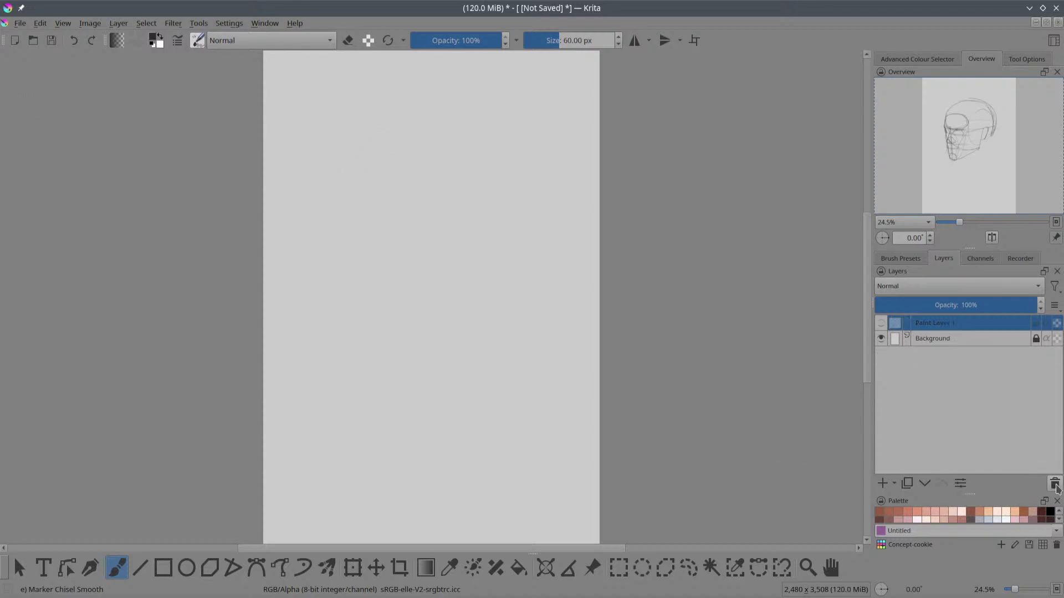
pyautogui.click(881, 322)
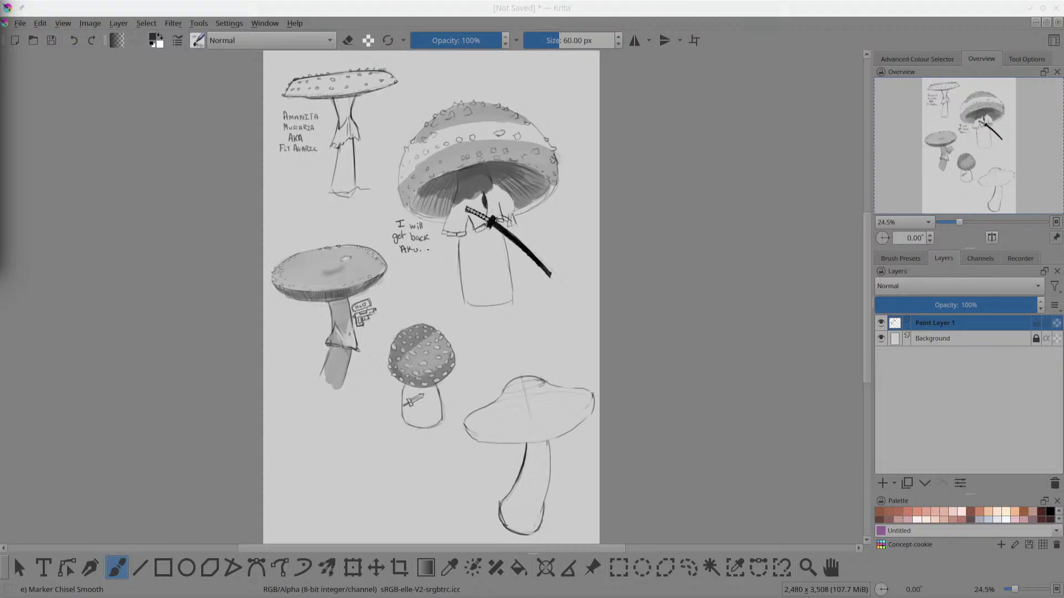
# Step: Select the unfinished wide-brimmed mushroom with a freehand outline, move it to the page's lower left corner, and clear the selection
pyautogui.moveTo(497, 231); pyautogui.dragTo(526, 207)
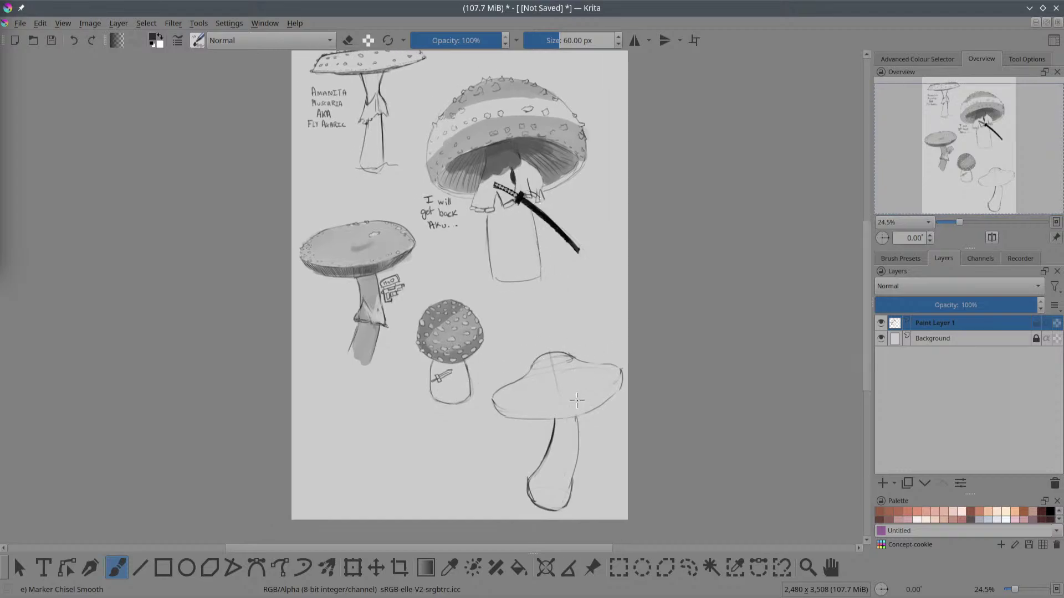
pyautogui.press('l')
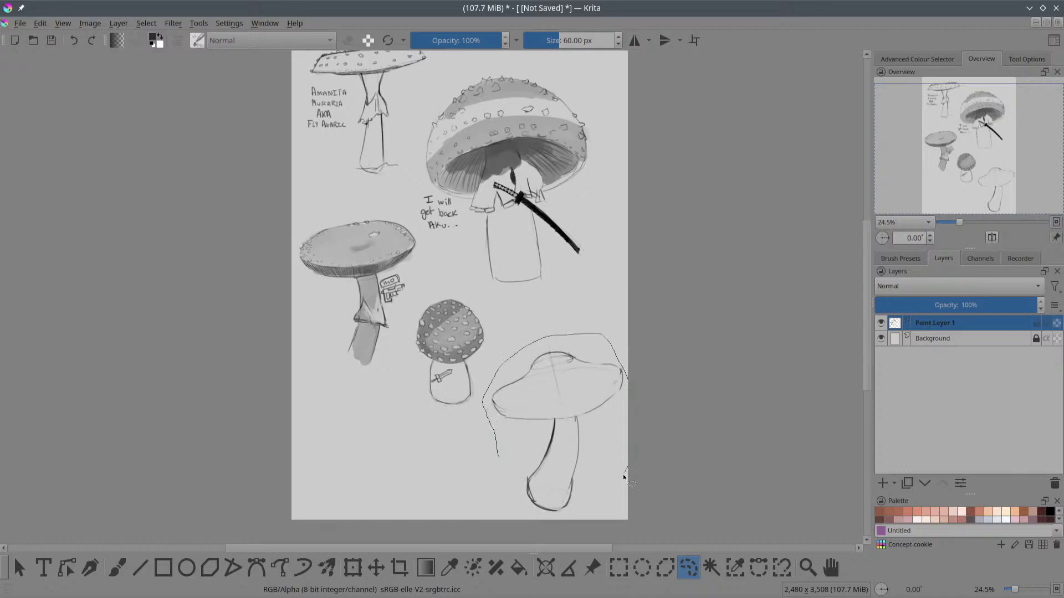
pyautogui.moveTo(488, 521); pyautogui.dragTo(496, 464)
pyautogui.press('t')
pyautogui.moveTo(582, 420)
pyautogui.mouseDown()
pyautogui.moveTo(393, 456)
pyautogui.moveTo(384, 431)
pyautogui.moveTo(381, 440)
pyautogui.mouseUp()
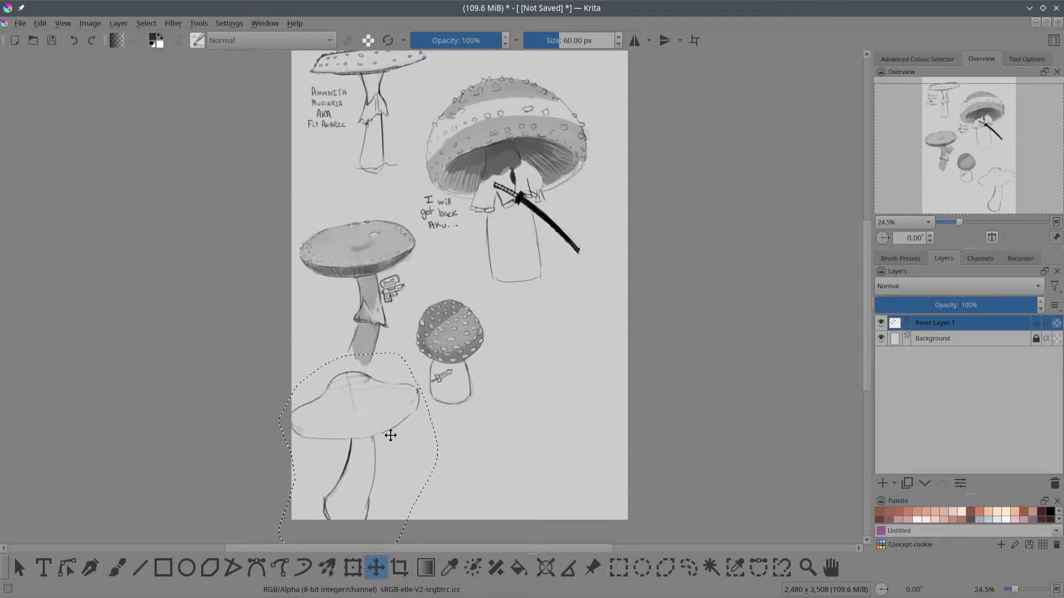
pyautogui.hotkey('ctrl', 'shift', 'a')
# Step: Sketch the curved lower rim of a tilted mushroom cap to the right of the small spotted mushroom with the 60 px marker
pyautogui.press('b')
pyautogui.moveTo(627, 344); pyautogui.dragTo(571, 293)
pyautogui.moveTo(484, 330); pyautogui.dragTo(447, 281)
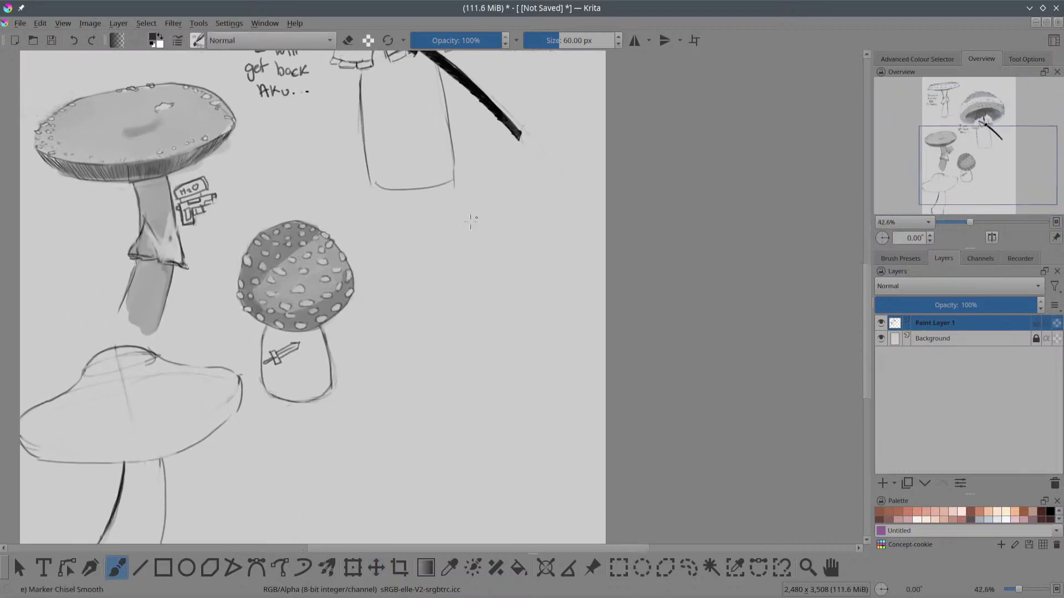
pyautogui.moveTo(434, 229)
pyautogui.mouseDown()
pyautogui.moveTo(395, 288)
pyautogui.moveTo(386, 339)
pyautogui.moveTo(545, 245)
pyautogui.mouseUp()
pyautogui.hotkey('ctrl', 'z')
pyautogui.hotkey('ctrl', 'z')
pyautogui.hotkey('ctrl', 'z')
pyautogui.moveTo(390, 365)
pyautogui.mouseDown()
pyautogui.moveTo(573, 269)
pyautogui.moveTo(579, 244)
pyautogui.moveTo(526, 306)
pyautogui.moveTo(489, 327)
pyautogui.moveTo(535, 300)
pyautogui.mouseUp()
pyautogui.hotkey('ctrl', 'z')
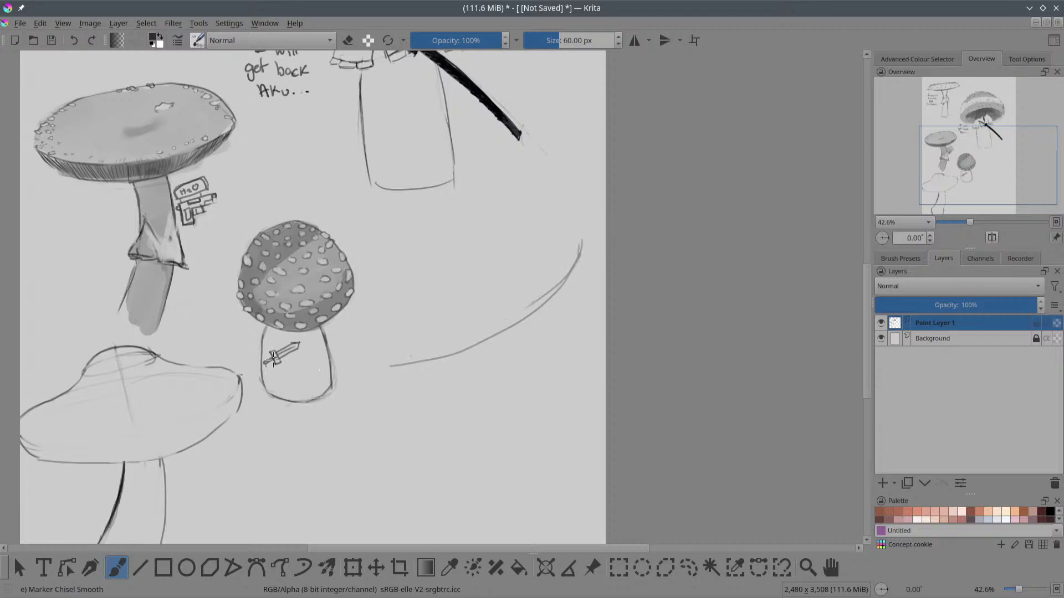
# Step: Close the tilted cap with curved upper and left edges, and erase the overshooting lines at its upper right corner
pyautogui.moveTo(465, 238)
pyautogui.mouseDown()
pyautogui.moveTo(517, 224)
pyautogui.moveTo(472, 234)
pyautogui.moveTo(542, 228)
pyautogui.moveTo(579, 238)
pyautogui.mouseUp()
pyautogui.moveTo(387, 368)
pyautogui.mouseDown()
pyautogui.moveTo(378, 347)
pyautogui.moveTo(419, 266)
pyautogui.moveTo(485, 218)
pyautogui.moveTo(466, 223)
pyautogui.moveTo(529, 221)
pyautogui.moveTo(469, 226)
pyautogui.mouseUp()
pyautogui.press('e')
pyautogui.moveTo(568, 228)
pyautogui.mouseDown()
pyautogui.moveTo(590, 238)
pyautogui.moveTo(506, 224)
pyautogui.mouseUp()
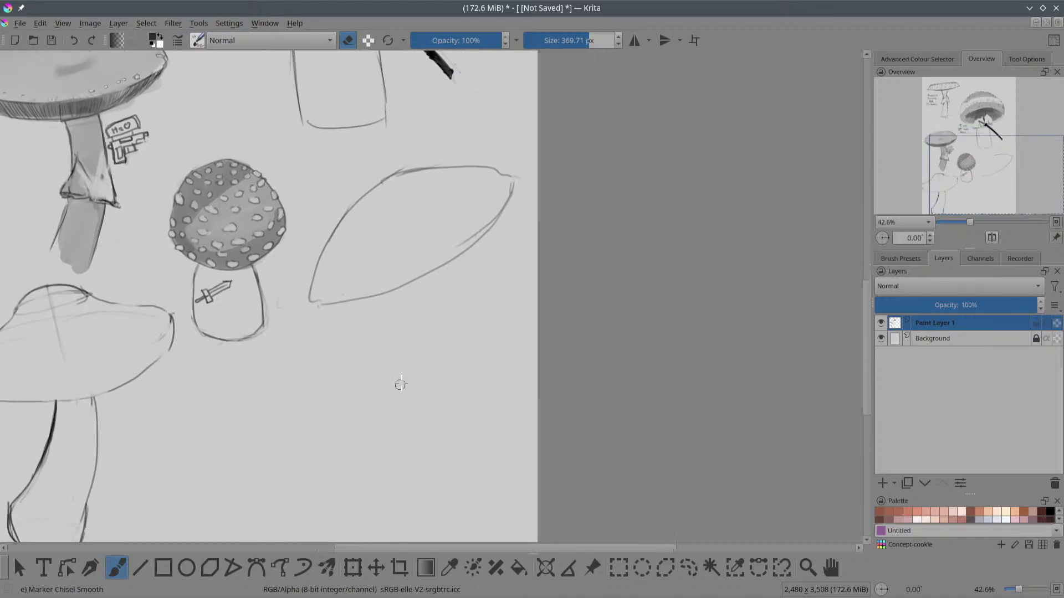
pyautogui.moveTo(449, 369); pyautogui.dragTo(417, 311)
pyautogui.press('e')
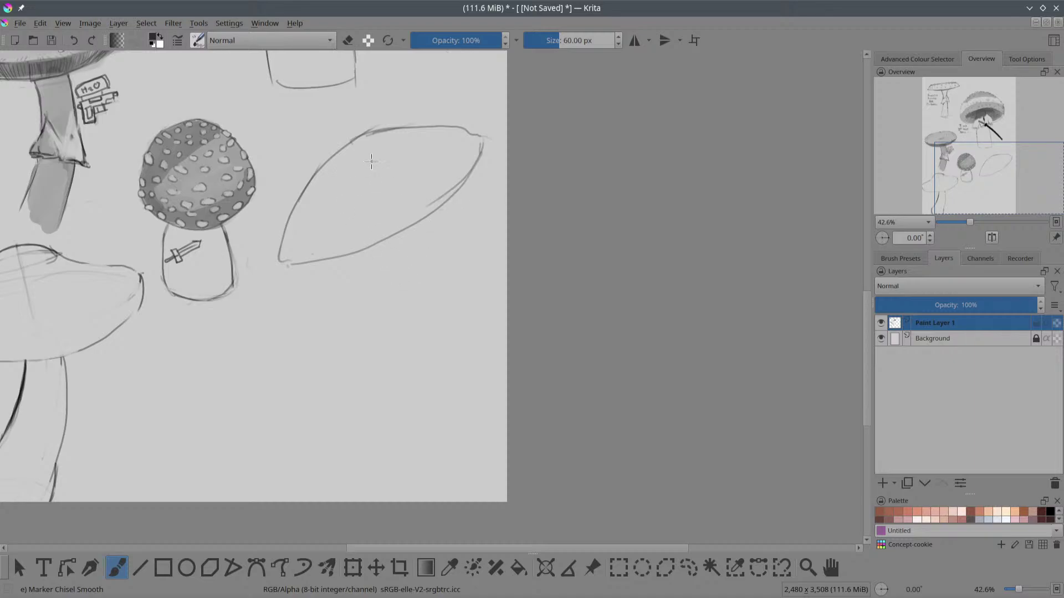
# Step: Draw a curved stem guide line from inside the tilted cap, bowing right and ending near the page's lower edge
pyautogui.moveTo(404, 200); pyautogui.dragTo(421, 259)
pyautogui.moveTo(355, 192)
pyautogui.mouseDown()
pyautogui.moveTo(357, 181)
pyautogui.moveTo(401, 275)
pyautogui.mouseUp()
pyautogui.hotkey('ctrl', 'z')
pyautogui.moveTo(365, 178)
pyautogui.mouseDown()
pyautogui.moveTo(392, 384)
pyautogui.moveTo(349, 427)
pyautogui.mouseUp()
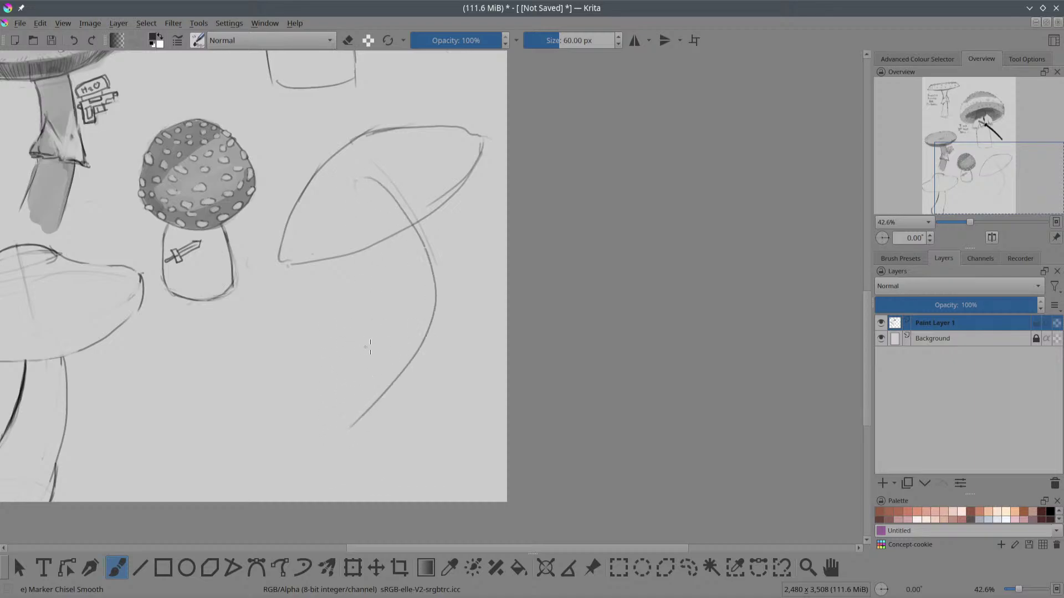
# Step: Sketch an angular bulb at the lower end of the stem guide and lighten the stray lines on its left side
pyautogui.moveTo(427, 303); pyautogui.dragTo(364, 261)
pyautogui.moveTo(361, 301)
pyautogui.mouseDown()
pyautogui.moveTo(327, 353)
pyautogui.moveTo(338, 390)
pyautogui.mouseUp()
pyautogui.hotkey('ctrl', 'z')
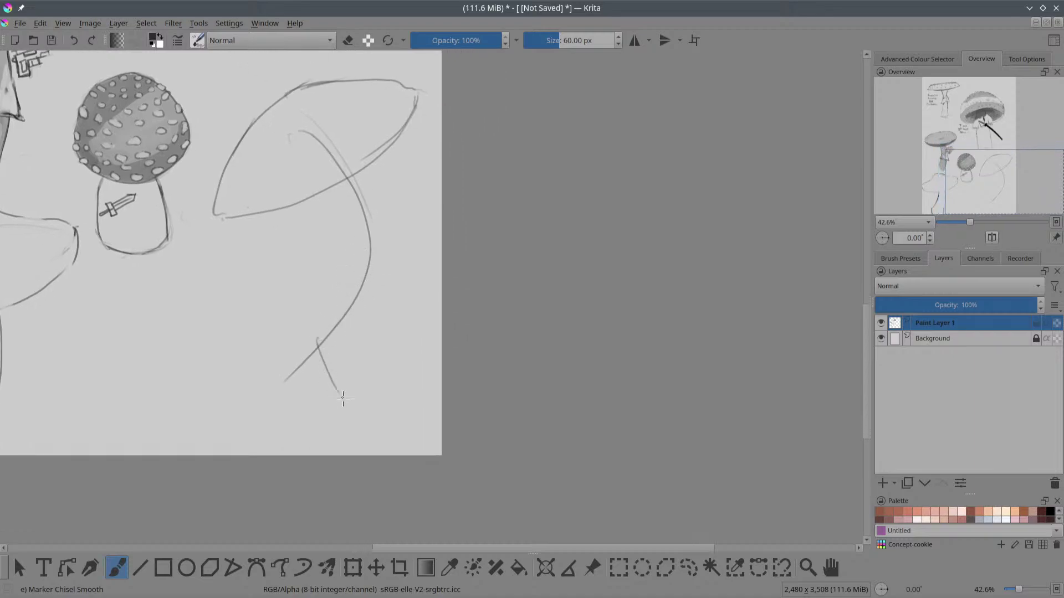
pyautogui.moveTo(321, 337)
pyautogui.mouseDown()
pyautogui.moveTo(354, 403)
pyautogui.moveTo(355, 388)
pyautogui.moveTo(314, 360)
pyautogui.moveTo(346, 394)
pyautogui.moveTo(357, 378)
pyautogui.moveTo(328, 381)
pyautogui.moveTo(317, 360)
pyautogui.moveTo(352, 397)
pyautogui.moveTo(348, 409)
pyautogui.moveTo(374, 400)
pyautogui.moveTo(356, 410)
pyautogui.moveTo(394, 372)
pyautogui.moveTo(384, 388)
pyautogui.moveTo(392, 370)
pyautogui.moveTo(356, 326)
pyautogui.moveTo(394, 370)
pyautogui.mouseUp()
pyautogui.moveTo(350, 409)
pyautogui.mouseDown()
pyautogui.moveTo(370, 410)
pyautogui.moveTo(403, 383)
pyautogui.moveTo(391, 413)
pyautogui.mouseUp()
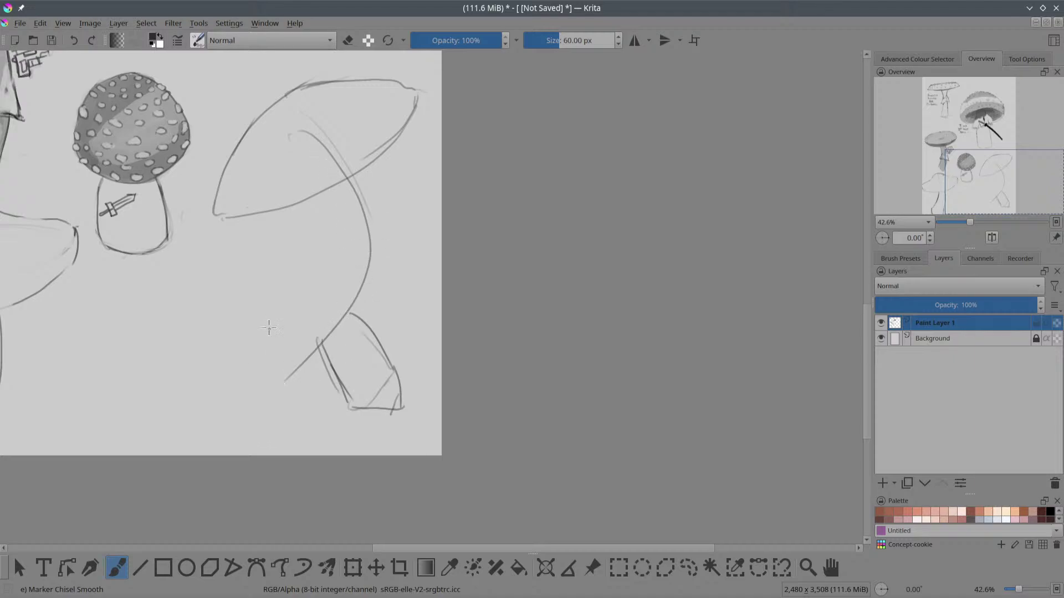
pyautogui.press('e')
pyautogui.moveTo(309, 361)
pyautogui.mouseDown()
pyautogui.moveTo(297, 357)
pyautogui.moveTo(304, 373)
pyautogui.moveTo(313, 337)
pyautogui.moveTo(310, 363)
pyautogui.moveTo(328, 380)
pyautogui.moveTo(348, 367)
pyautogui.mouseUp()
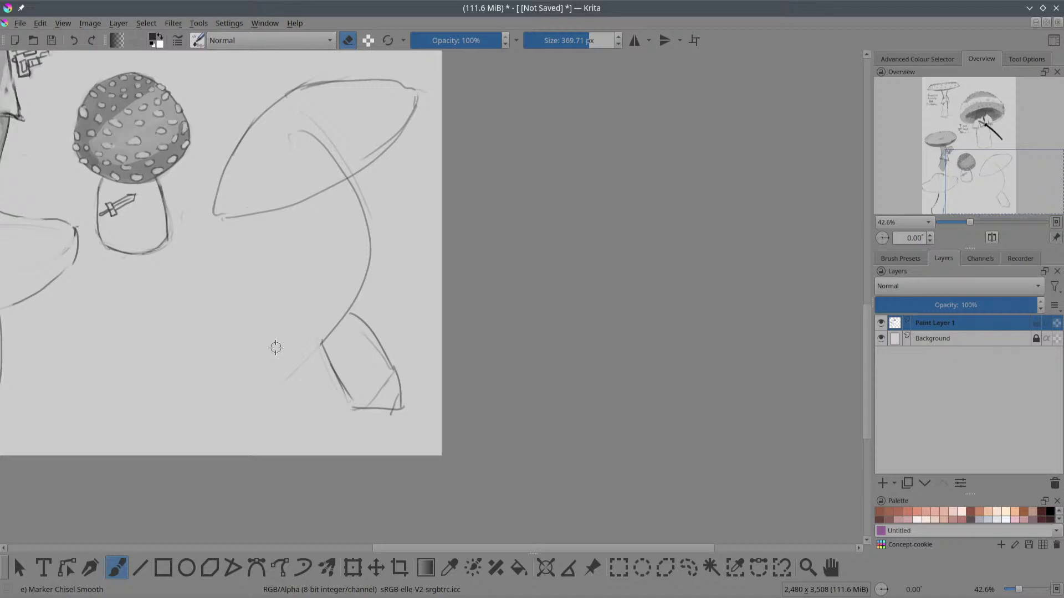
pyautogui.moveTo(409, 423); pyautogui.dragTo(506, 399)
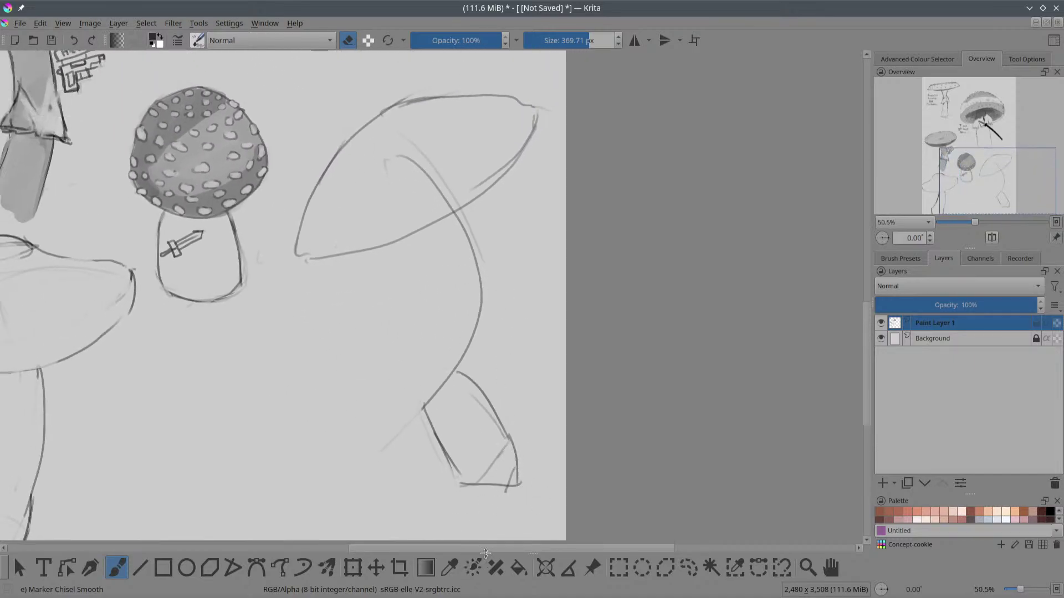
pyautogui.press('l')
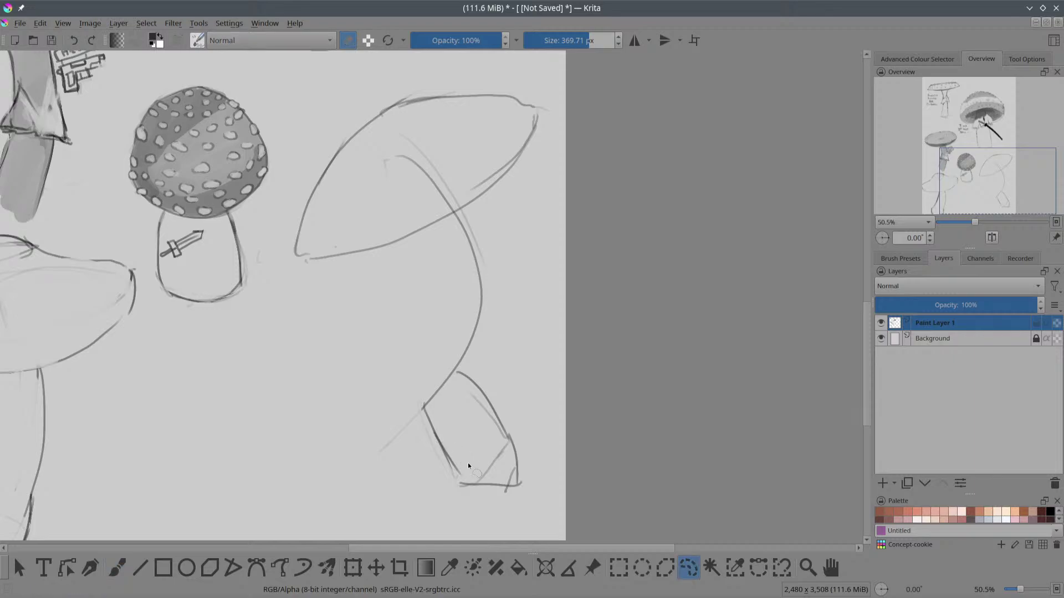
pyautogui.moveTo(548, 425)
pyautogui.mouseDown()
pyautogui.moveTo(417, 526)
pyautogui.moveTo(395, 493)
pyautogui.moveTo(407, 427)
pyautogui.mouseUp()
pyautogui.hotkey('ctrl', 't')
pyautogui.moveTo(553, 519); pyautogui.dragTo(522, 462)
pyautogui.hotkey('ctrl', 'z')
pyautogui.hotkey('ctrl', 'z')
pyautogui.hotkey('ctrl', 'z')
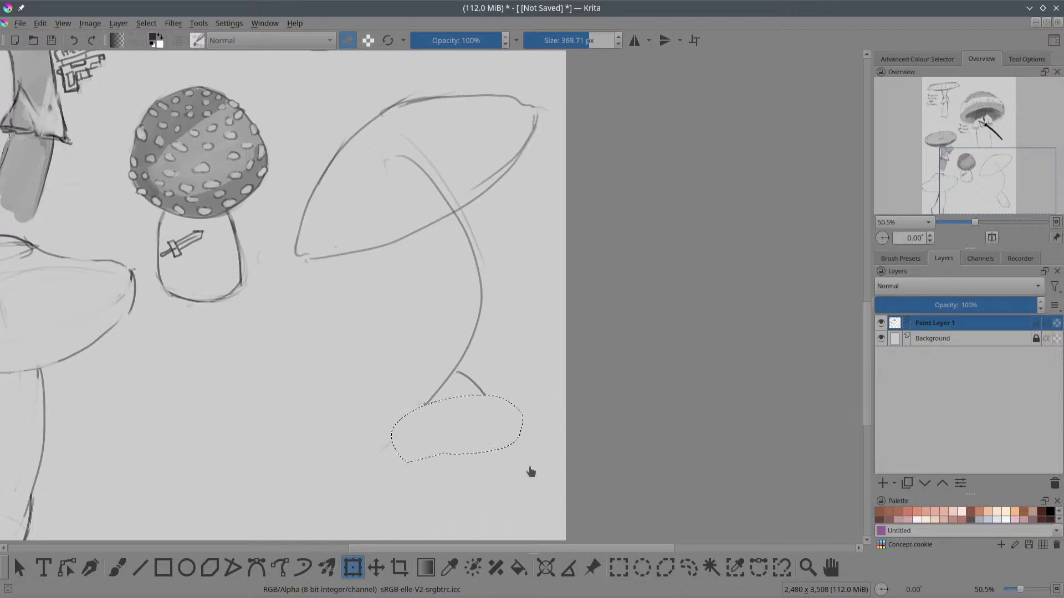
pyautogui.hotkey('ctrl', 'shift', 'z')
pyautogui.hotkey('ctrl', 'shift', 'z')
pyautogui.hotkey('ctrl', 'shift', 'z')
pyautogui.hotkey('ctrl', 'shift', 'z')
pyautogui.hotkey('ctrl', 'shift', 'a')
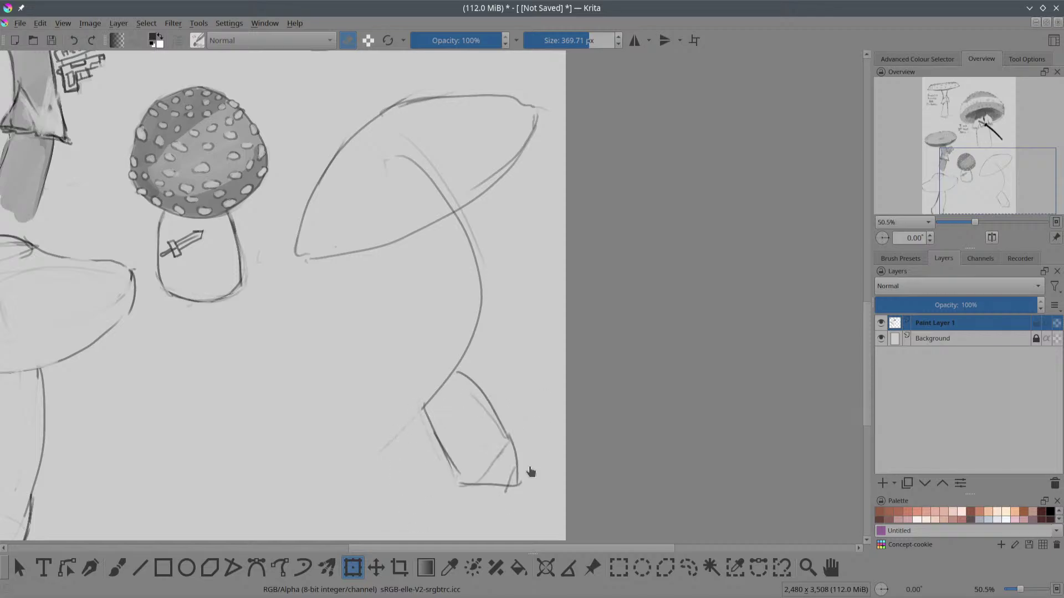
# Step: Draw the stem's left edge curving from the cap's underside to the bulb, and mark where the stem meets it
pyautogui.press('b')
pyautogui.press('e')
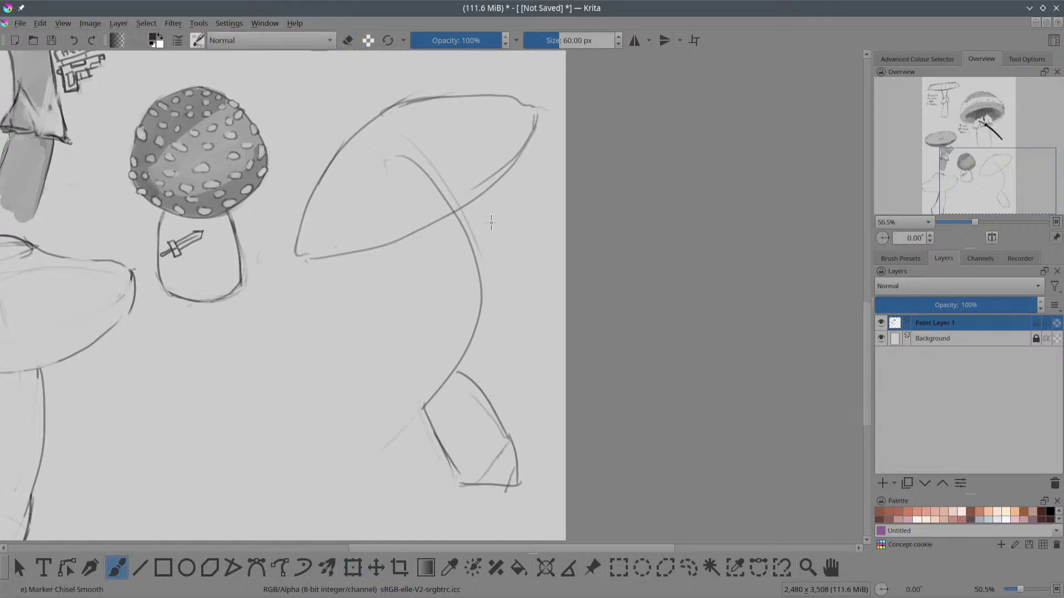
pyautogui.moveTo(423, 229); pyautogui.dragTo(449, 272)
pyautogui.hotkey('ctrl', 'z')
pyautogui.moveTo(425, 228); pyautogui.dragTo(449, 363)
pyautogui.moveTo(425, 229)
pyautogui.mouseDown()
pyautogui.moveTo(450, 293)
pyautogui.moveTo(424, 408)
pyautogui.mouseUp()
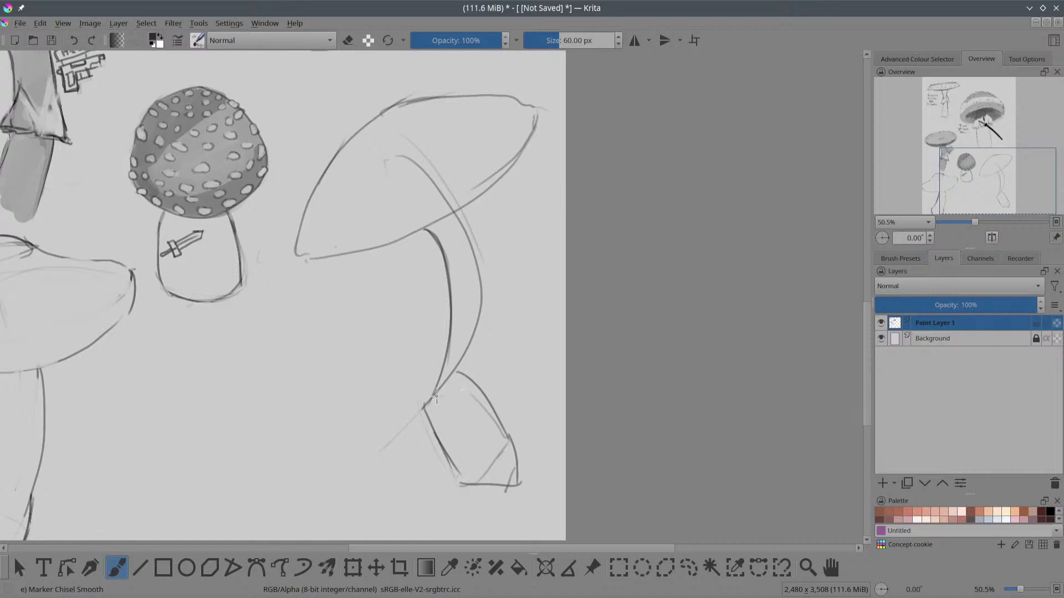
pyautogui.moveTo(434, 392)
pyautogui.mouseDown()
pyautogui.moveTo(459, 432)
pyautogui.moveTo(456, 410)
pyautogui.moveTo(493, 362)
pyautogui.mouseUp()
# Step: Sketch the stem's right edge curving from the cap's lower rim down to the bulb
pyautogui.moveTo(462, 210); pyautogui.dragTo(496, 339)
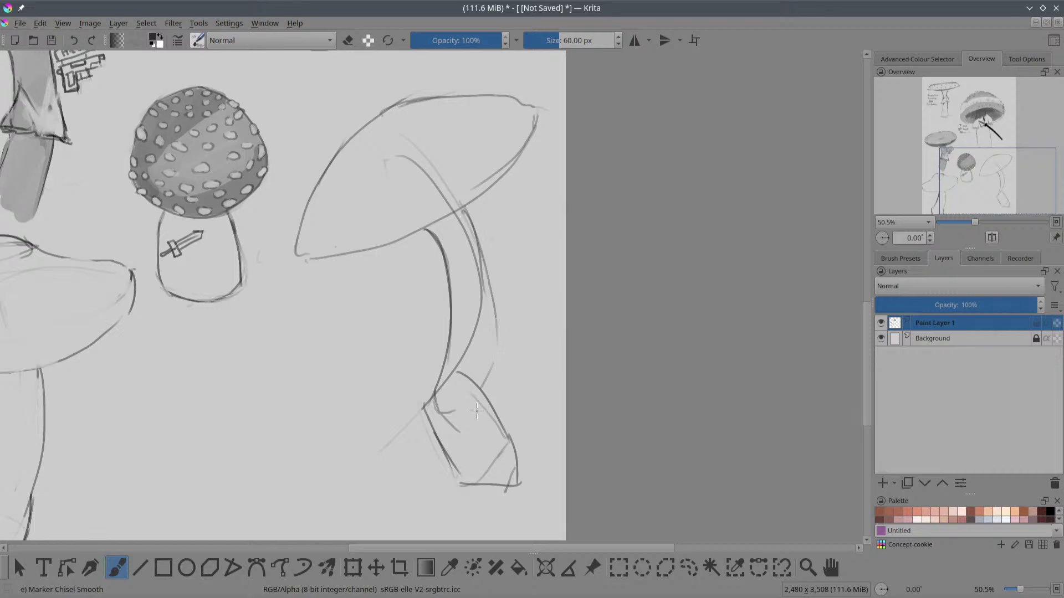
pyautogui.moveTo(480, 244)
pyautogui.mouseDown()
pyautogui.moveTo(489, 355)
pyautogui.moveTo(466, 409)
pyautogui.moveTo(492, 305)
pyautogui.mouseUp()
pyautogui.moveTo(465, 213); pyautogui.dragTo(496, 319)
# Step: Erase the guide line inside the cap and stem, clean the cap's rim, and redraw the stem's right edge more firmly
pyautogui.press('e')
pyautogui.moveTo(454, 217)
pyautogui.mouseDown()
pyautogui.moveTo(395, 146)
pyautogui.moveTo(420, 145)
pyautogui.moveTo(396, 169)
pyautogui.moveTo(446, 164)
pyautogui.moveTo(433, 211)
pyautogui.moveTo(451, 202)
pyautogui.moveTo(437, 207)
pyautogui.moveTo(436, 194)
pyautogui.moveTo(392, 165)
pyautogui.moveTo(467, 182)
pyautogui.moveTo(434, 213)
pyautogui.mouseUp()
pyautogui.moveTo(481, 184); pyautogui.dragTo(526, 137)
pyautogui.moveTo(460, 226); pyautogui.dragTo(484, 302)
pyautogui.moveTo(453, 218)
pyautogui.mouseDown()
pyautogui.moveTo(481, 282)
pyautogui.moveTo(471, 254)
pyautogui.moveTo(483, 356)
pyautogui.moveTo(477, 301)
pyautogui.moveTo(453, 382)
pyautogui.moveTo(466, 331)
pyautogui.mouseUp()
pyautogui.press('e')
pyautogui.moveTo(463, 211)
pyautogui.mouseDown()
pyautogui.moveTo(496, 302)
pyautogui.moveTo(470, 213)
pyautogui.moveTo(487, 384)
pyautogui.mouseUp()
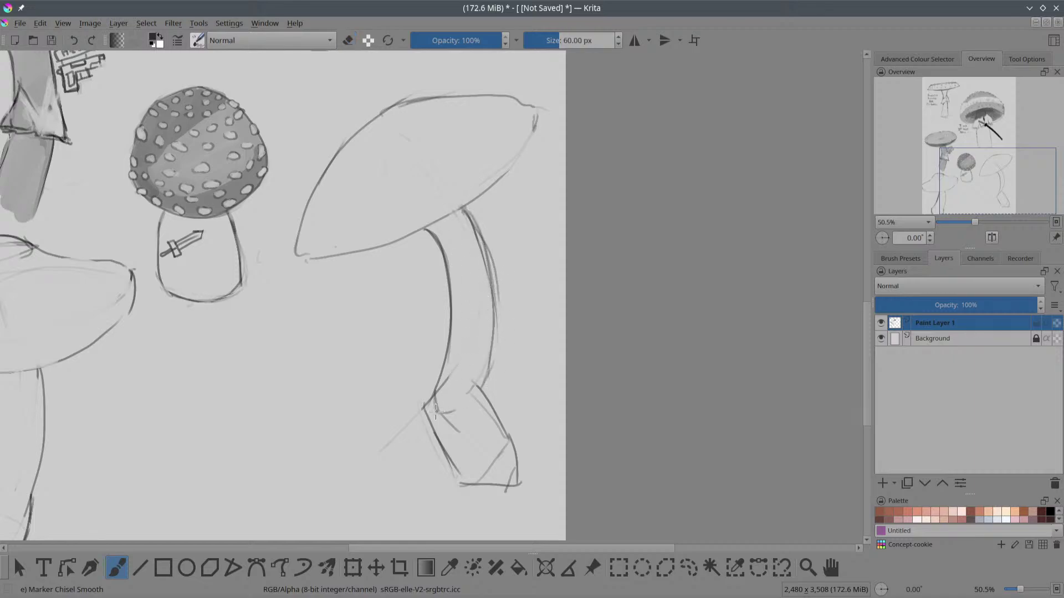
# Step: Fade the angular bulb with the eraser and redraw it as a shorter, rounder stem base
pyautogui.press('e')
pyautogui.moveTo(438, 413)
pyautogui.mouseDown()
pyautogui.moveTo(448, 482)
pyautogui.moveTo(426, 404)
pyautogui.moveTo(460, 468)
pyautogui.moveTo(501, 474)
pyautogui.moveTo(493, 498)
pyautogui.moveTo(496, 480)
pyautogui.moveTo(482, 478)
pyautogui.moveTo(509, 467)
pyautogui.moveTo(479, 426)
pyautogui.moveTo(489, 382)
pyautogui.moveTo(491, 447)
pyautogui.moveTo(535, 431)
pyautogui.moveTo(506, 450)
pyautogui.moveTo(505, 472)
pyautogui.mouseUp()
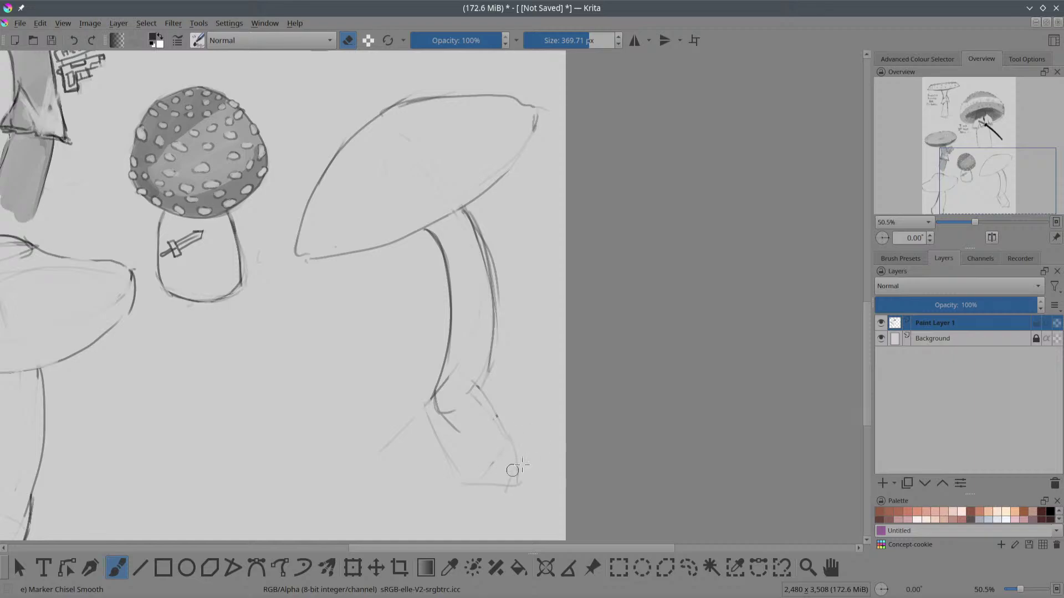
pyautogui.press('e')
pyautogui.moveTo(489, 371); pyautogui.dragTo(507, 422)
pyautogui.moveTo(430, 389)
pyautogui.mouseDown()
pyautogui.moveTo(448, 409)
pyautogui.moveTo(435, 412)
pyautogui.moveTo(437, 431)
pyautogui.moveTo(460, 446)
pyautogui.moveTo(429, 407)
pyautogui.moveTo(452, 451)
pyautogui.moveTo(510, 470)
pyautogui.moveTo(462, 455)
pyautogui.moveTo(495, 455)
pyautogui.mouseUp()
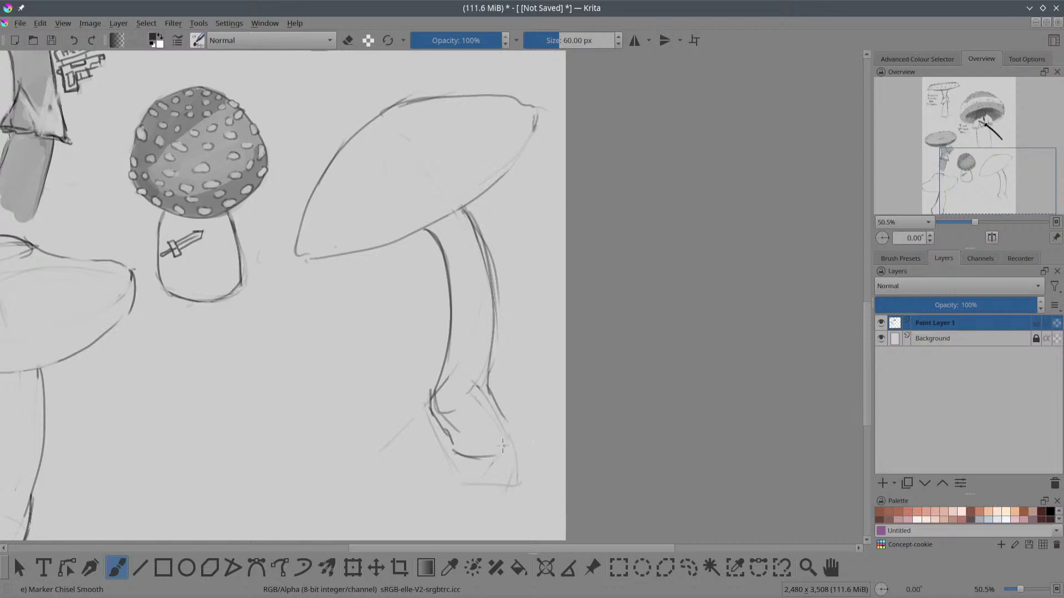
pyautogui.moveTo(491, 457); pyautogui.dragTo(520, 463)
pyautogui.moveTo(502, 415)
pyautogui.mouseDown()
pyautogui.moveTo(516, 467)
pyautogui.moveTo(494, 469)
pyautogui.moveTo(507, 439)
pyautogui.moveTo(502, 482)
pyautogui.moveTo(529, 446)
pyautogui.moveTo(507, 464)
pyautogui.moveTo(453, 445)
pyautogui.mouseUp()
pyautogui.press('e')
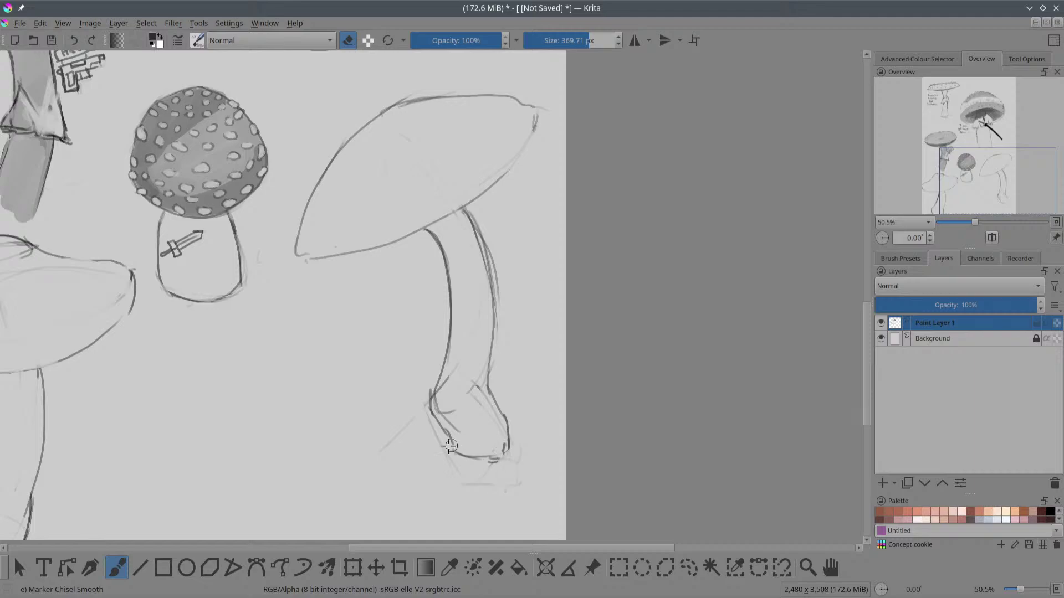
pyautogui.press('e')
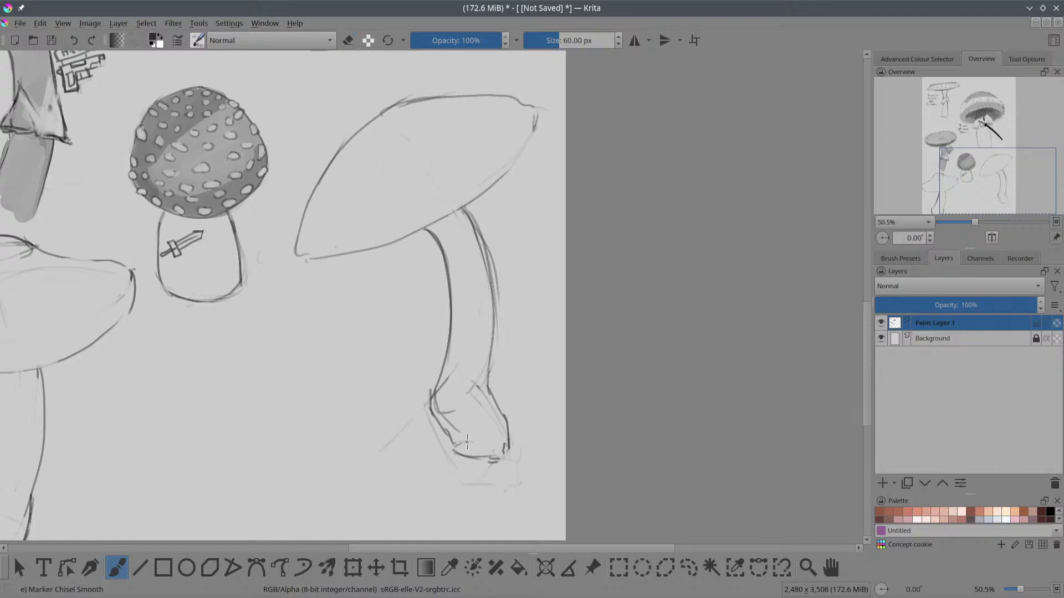
# Step: Shade the bottom of the stem base with dense dark hatching, rising toward its right side
pyautogui.moveTo(489, 432); pyautogui.dragTo(502, 421)
pyautogui.moveTo(497, 433)
pyautogui.mouseDown()
pyautogui.moveTo(457, 446)
pyautogui.moveTo(493, 447)
pyautogui.mouseUp()
pyautogui.moveTo(489, 455)
pyautogui.mouseDown()
pyautogui.moveTo(460, 455)
pyautogui.moveTo(460, 445)
pyautogui.moveTo(486, 435)
pyautogui.mouseUp()
pyautogui.moveTo(498, 455)
pyautogui.mouseDown()
pyautogui.moveTo(504, 435)
pyautogui.moveTo(500, 458)
pyautogui.moveTo(482, 458)
pyautogui.moveTo(505, 444)
pyautogui.moveTo(476, 458)
pyautogui.moveTo(476, 440)
pyautogui.mouseUp()
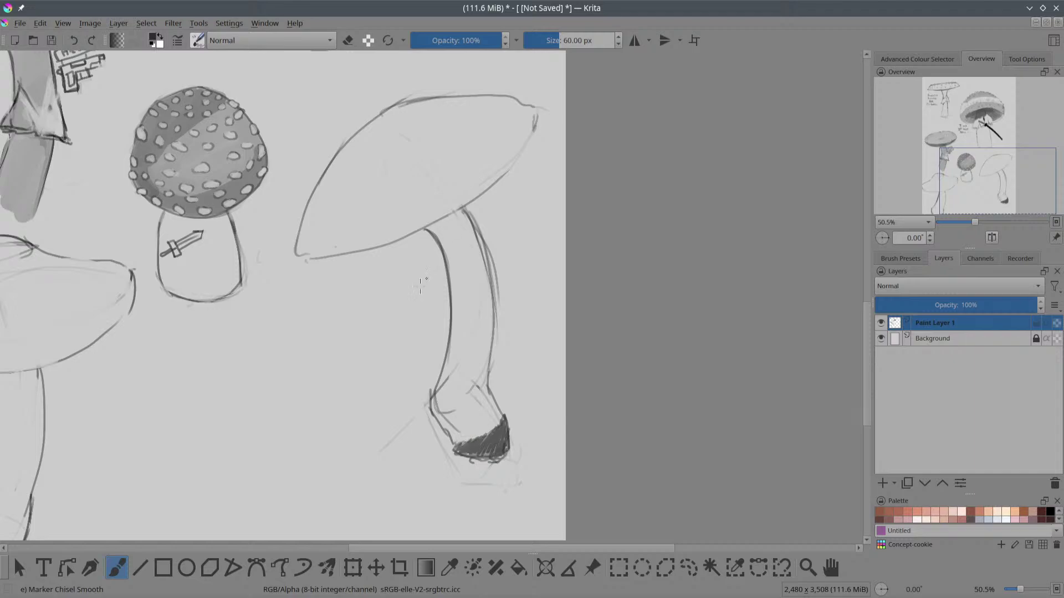
# Step: Erase the construction marks inside the stem base, round its lower left contour, and extend the dark shading to it
pyautogui.press('e')
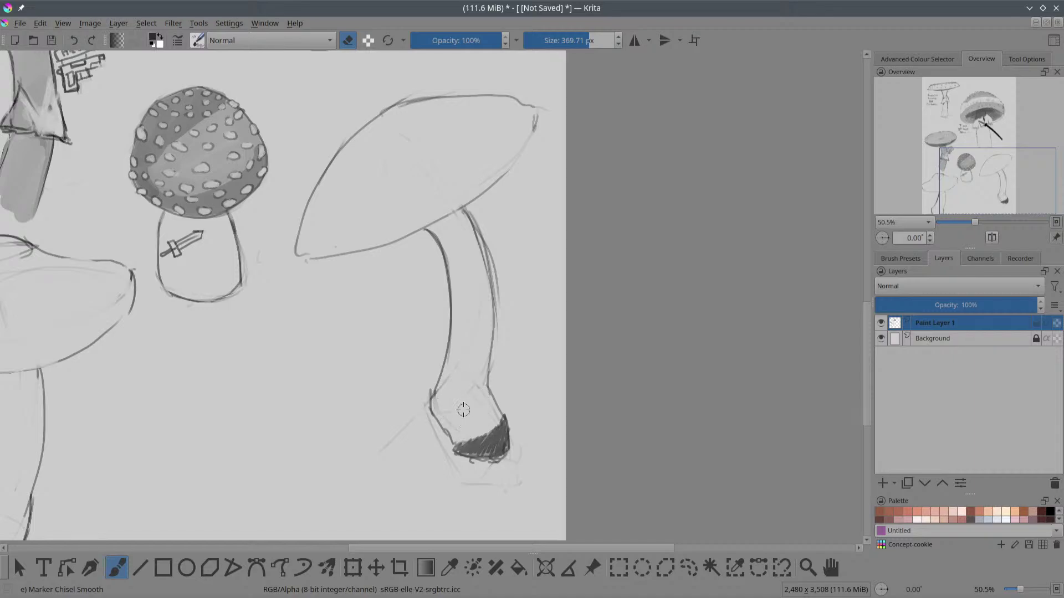
pyautogui.press('e')
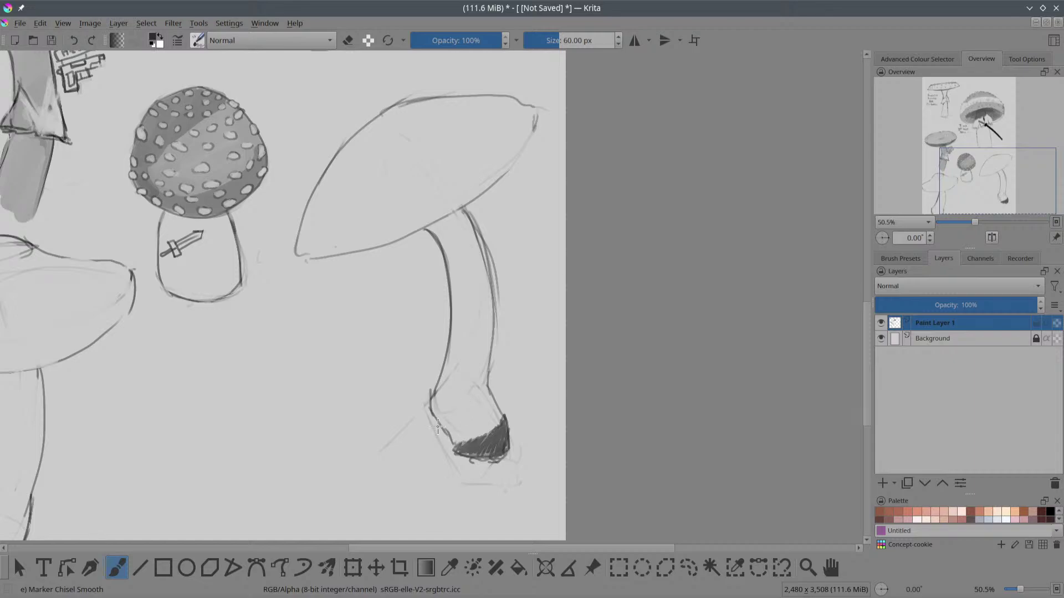
pyautogui.moveTo(440, 431)
pyautogui.mouseDown()
pyautogui.moveTo(453, 451)
pyautogui.moveTo(438, 424)
pyautogui.mouseUp()
pyautogui.press('e')
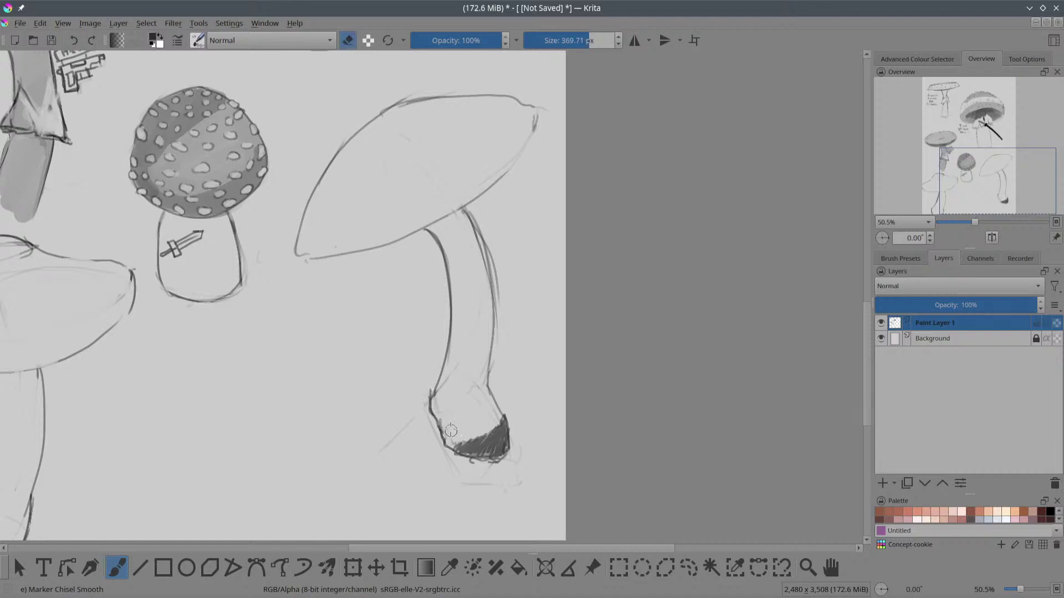
pyautogui.press('e')
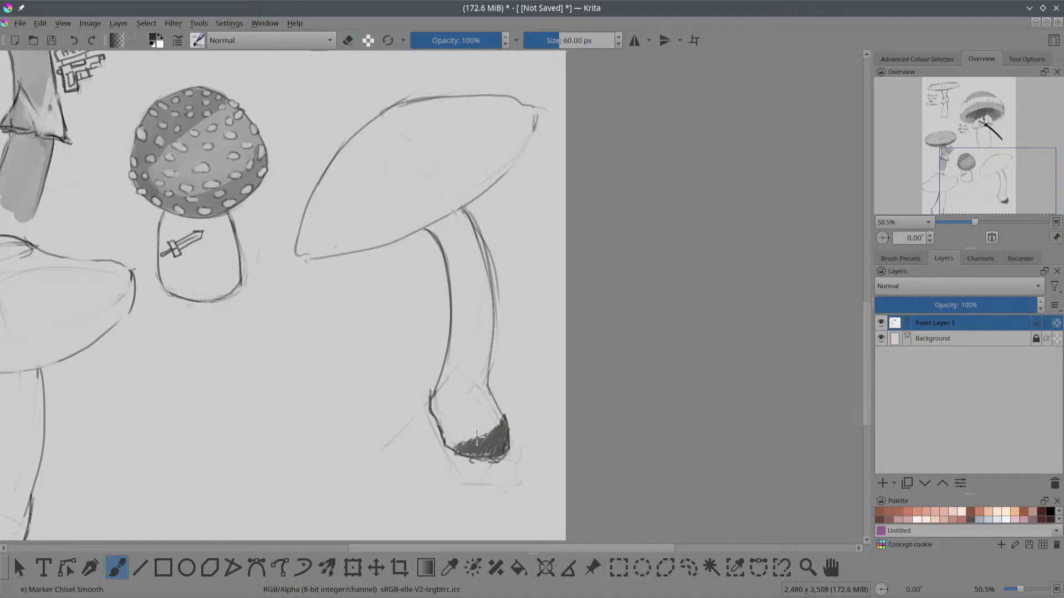
pyautogui.moveTo(447, 445); pyautogui.dragTo(463, 435)
# Step: Erase the doubled lines along the stem's right edge and redraw it as one clean curve
pyautogui.press('e')
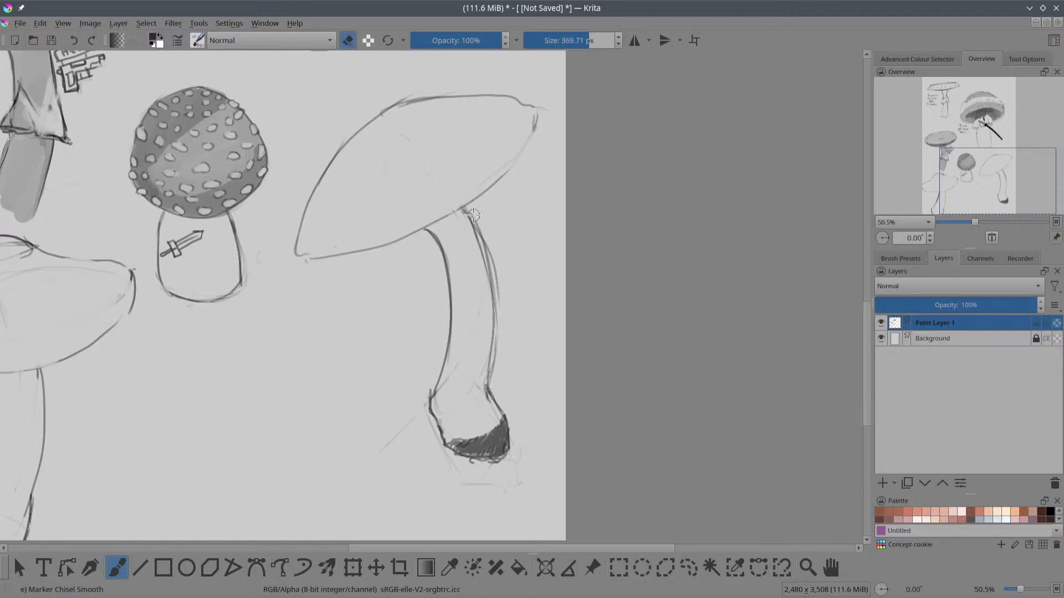
pyautogui.press('e')
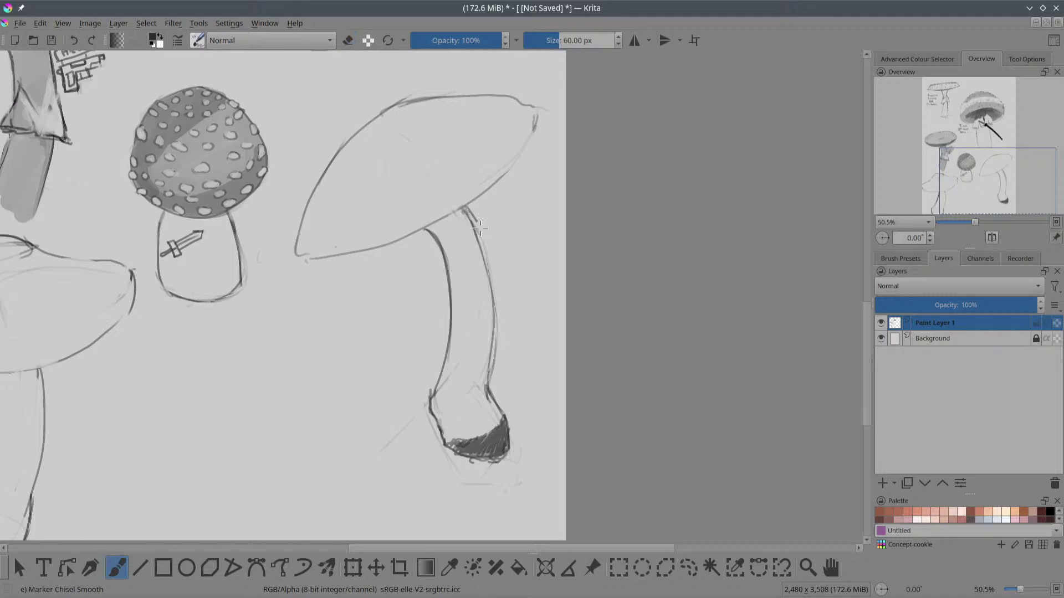
pyautogui.moveTo(465, 207)
pyautogui.mouseDown()
pyautogui.moveTo(489, 282)
pyautogui.moveTo(491, 383)
pyautogui.mouseUp()
pyautogui.press('e')
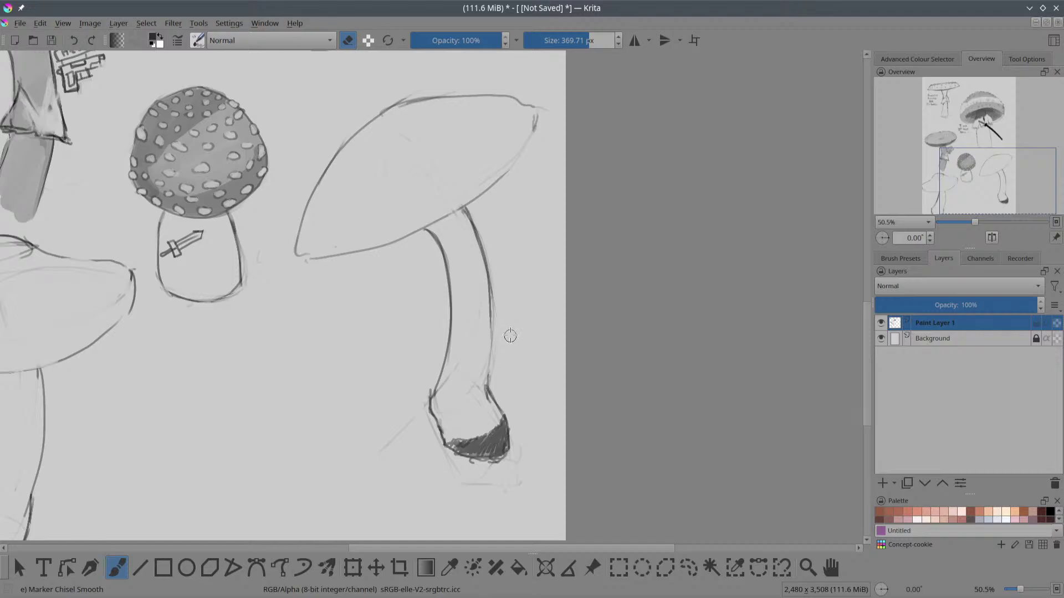
pyautogui.press('e')
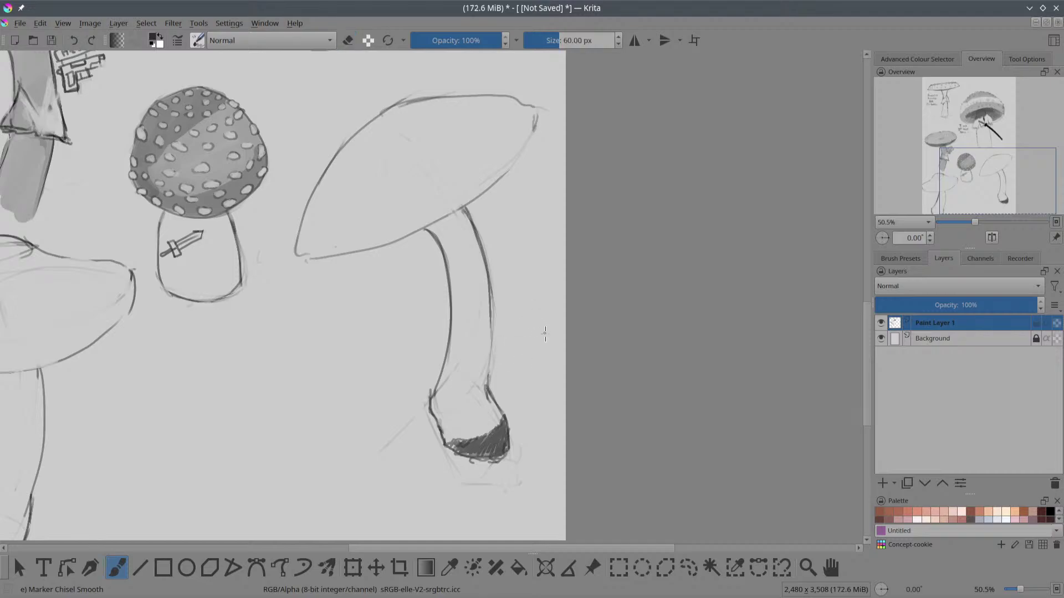
# Step: Select the lower stem and base with a freehand outline, rotate them clockwise beneath the upper stem, apply the transform, and clear the selection
pyautogui.press('l')
pyautogui.moveTo(423, 314)
pyautogui.mouseDown()
pyautogui.moveTo(520, 489)
pyautogui.moveTo(480, 304)
pyautogui.mouseUp()
pyautogui.hotkey('ctrl', 't')
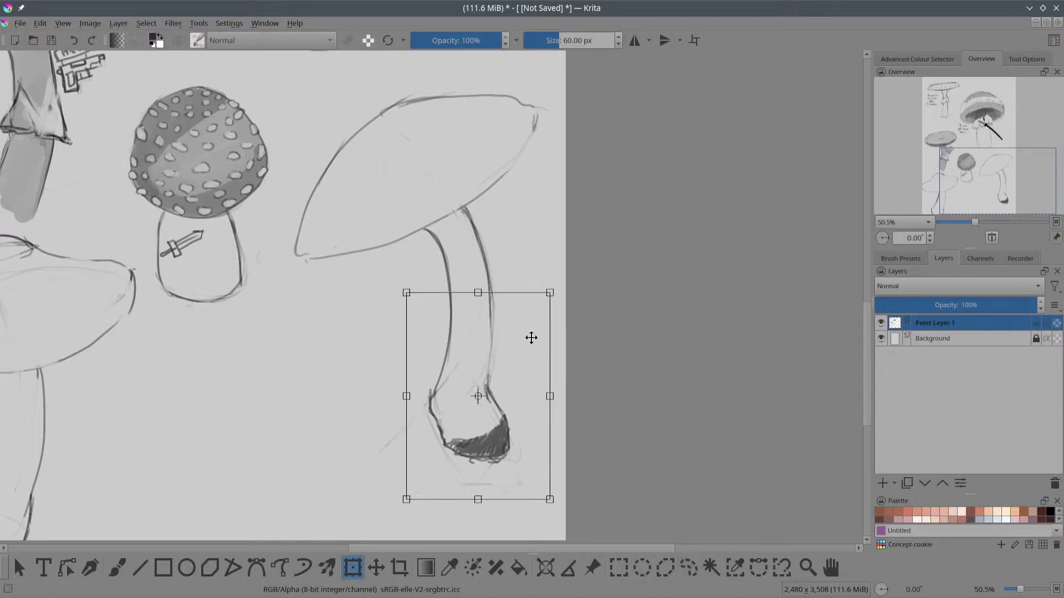
pyautogui.moveTo(532, 338); pyautogui.dragTo(551, 327)
pyautogui.moveTo(482, 382); pyautogui.dragTo(522, 328)
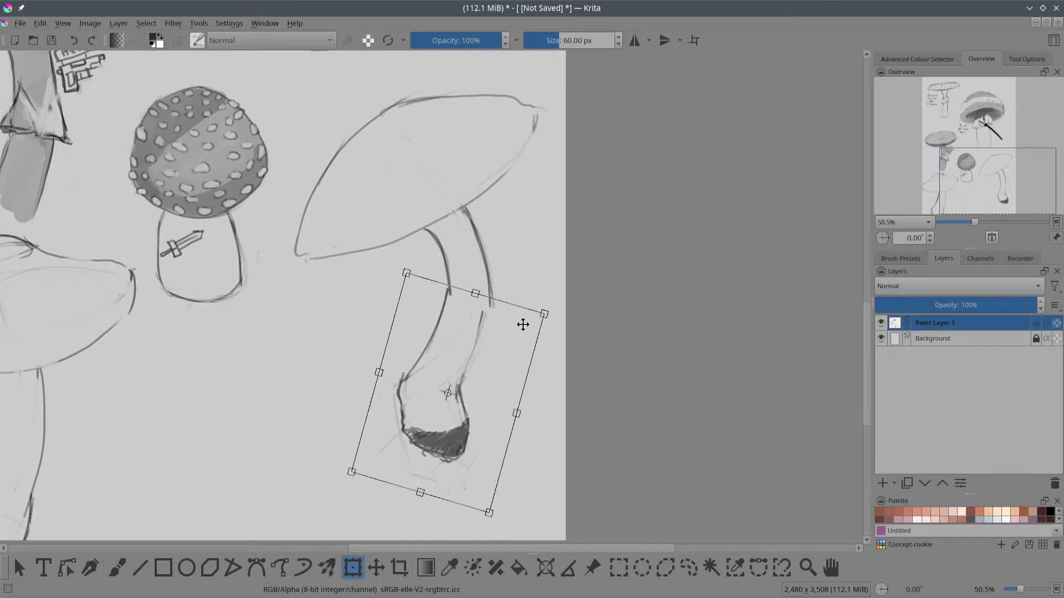
pyautogui.moveTo(560, 299); pyautogui.dragTo(488, 367)
pyautogui.press('Return')
pyautogui.hotkey('ctrl', 'shift', 'a')
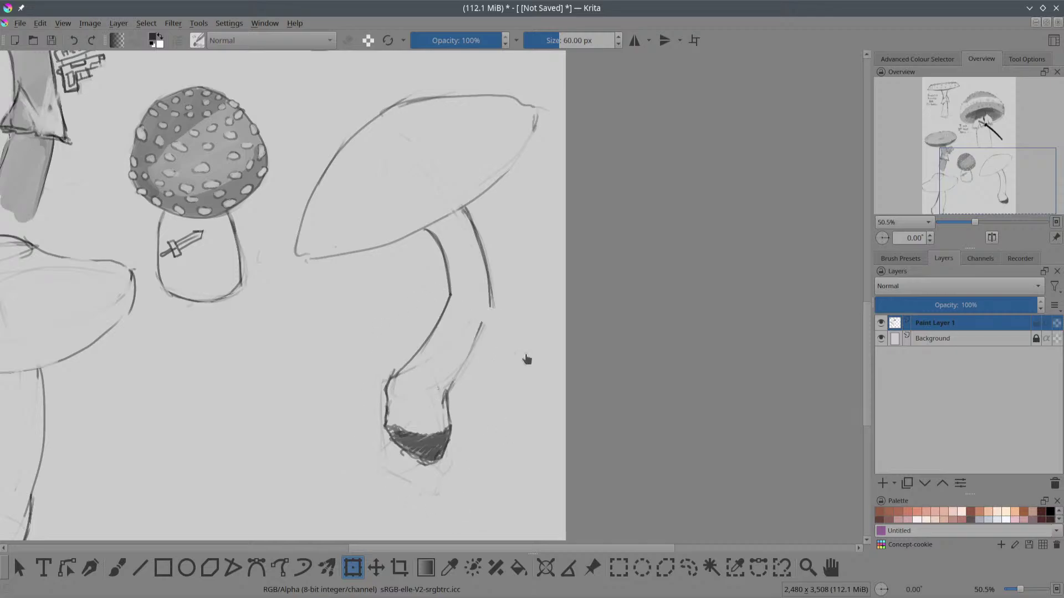
# Step: Join the gap in the stem's right edge with a smooth curve and erase the leftover line end beside the bend
pyautogui.press('b')
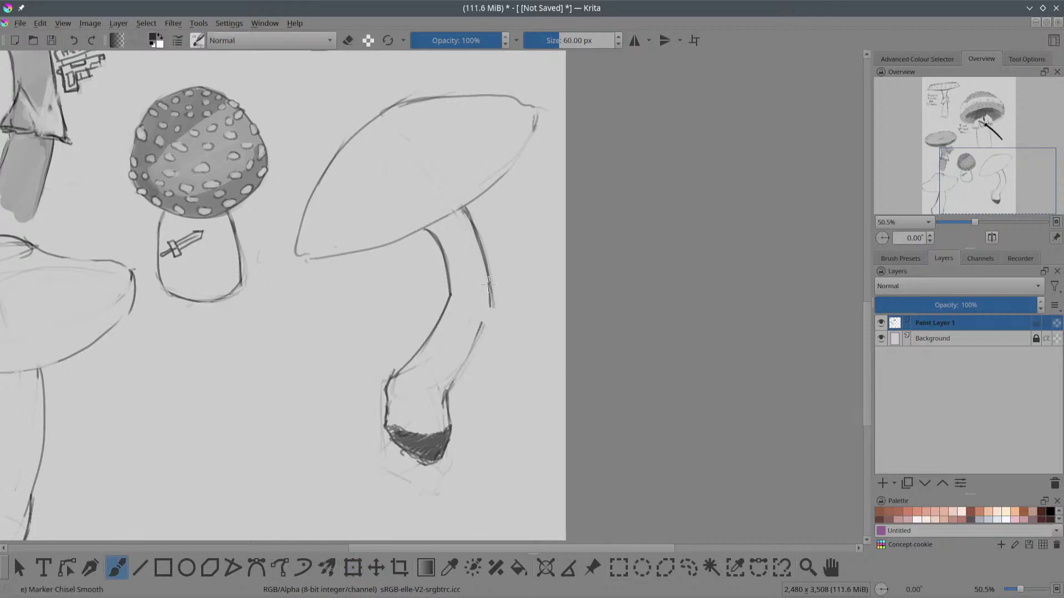
pyautogui.moveTo(490, 291); pyautogui.dragTo(478, 335)
pyautogui.press('f')
pyautogui.press('e')
pyautogui.press('e')
pyautogui.press('b')
pyautogui.press('e')
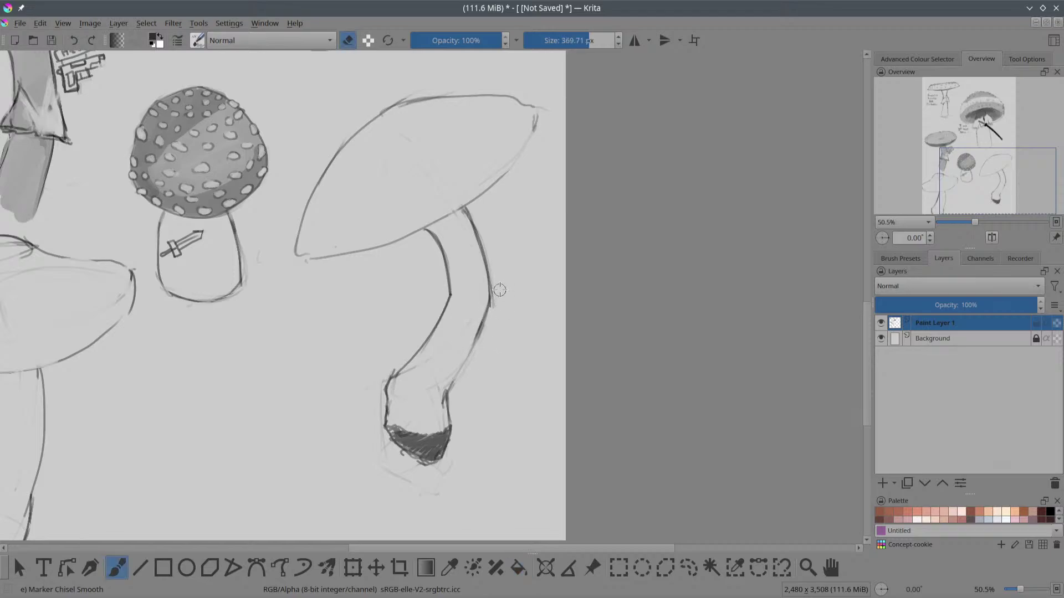
pyautogui.moveTo(497, 286); pyautogui.dragTo(494, 328)
pyautogui.press('e')
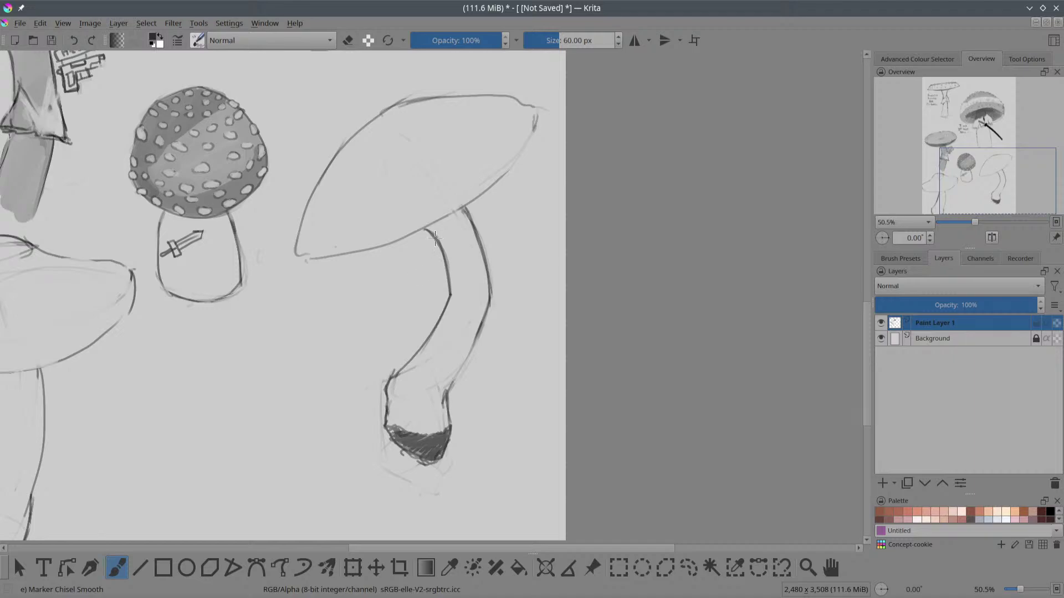
# Step: Draw a ragged hanging ring with a curled end on each side around the bent stem, just beneath the tilted cap
pyautogui.moveTo(463, 217)
pyautogui.mouseDown()
pyautogui.moveTo(473, 245)
pyautogui.moveTo(493, 241)
pyautogui.moveTo(487, 224)
pyautogui.moveTo(495, 238)
pyautogui.moveTo(482, 246)
pyautogui.moveTo(486, 220)
pyautogui.moveTo(494, 229)
pyautogui.moveTo(476, 221)
pyautogui.moveTo(486, 221)
pyautogui.moveTo(477, 234)
pyautogui.moveTo(479, 246)
pyautogui.mouseUp()
pyautogui.press('e')
pyautogui.press('e')
pyautogui.moveTo(466, 242)
pyautogui.mouseDown()
pyautogui.moveTo(464, 252)
pyautogui.moveTo(426, 242)
pyautogui.moveTo(427, 258)
pyautogui.mouseUp()
pyautogui.moveTo(464, 242)
pyautogui.mouseDown()
pyautogui.moveTo(442, 245)
pyautogui.moveTo(459, 269)
pyautogui.moveTo(466, 259)
pyautogui.moveTo(443, 251)
pyautogui.moveTo(461, 268)
pyautogui.moveTo(466, 252)
pyautogui.moveTo(425, 244)
pyautogui.mouseUp()
pyautogui.press('e')
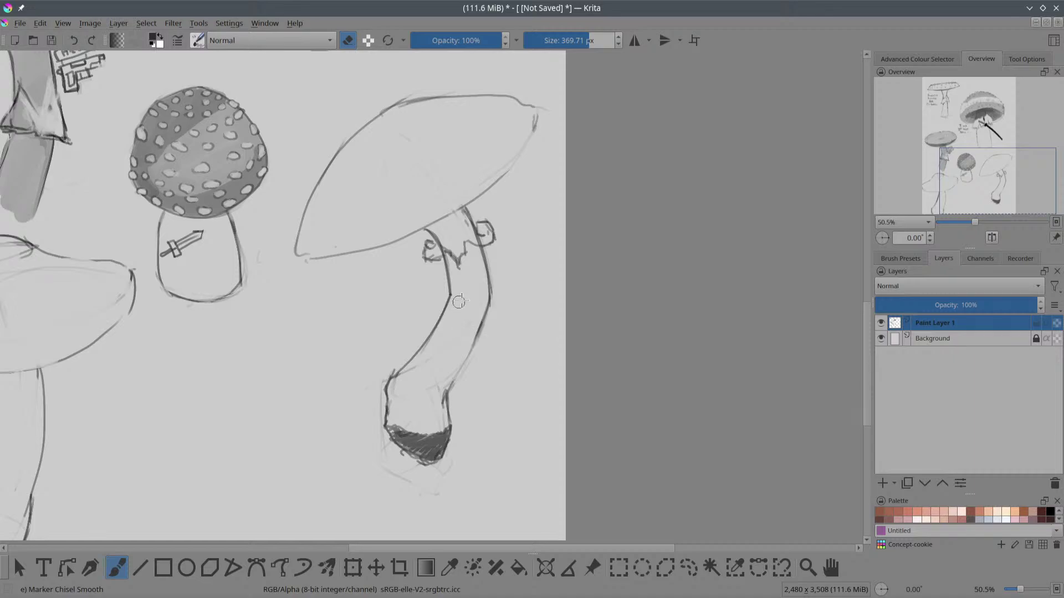
# Step: Redraw the tilted cap's upper left contour with darker strokes from the top edge down to the lower left tip
pyautogui.scroll(3, 501, 273)
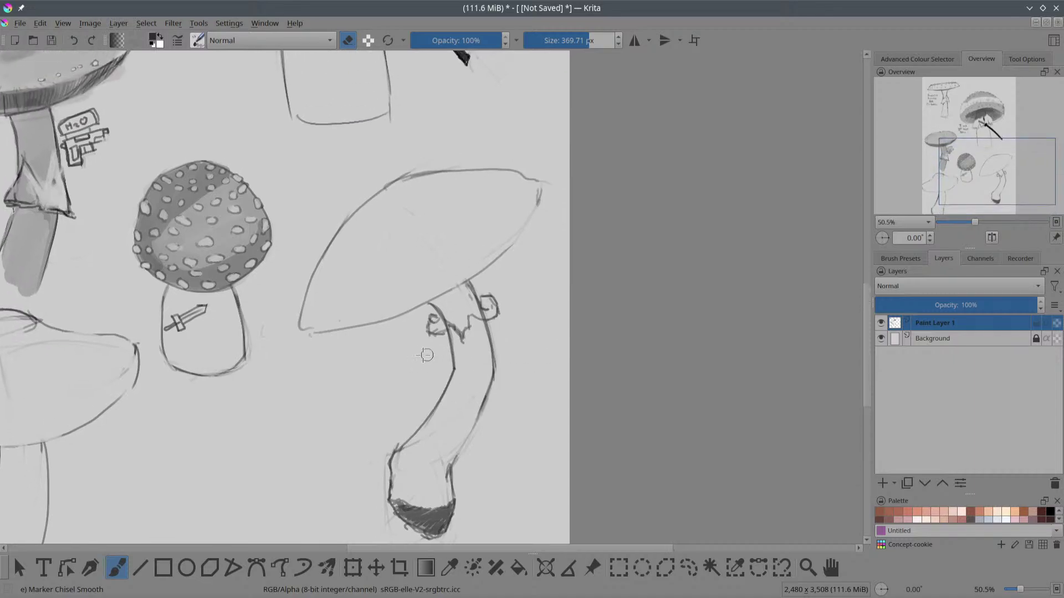
pyautogui.press('e')
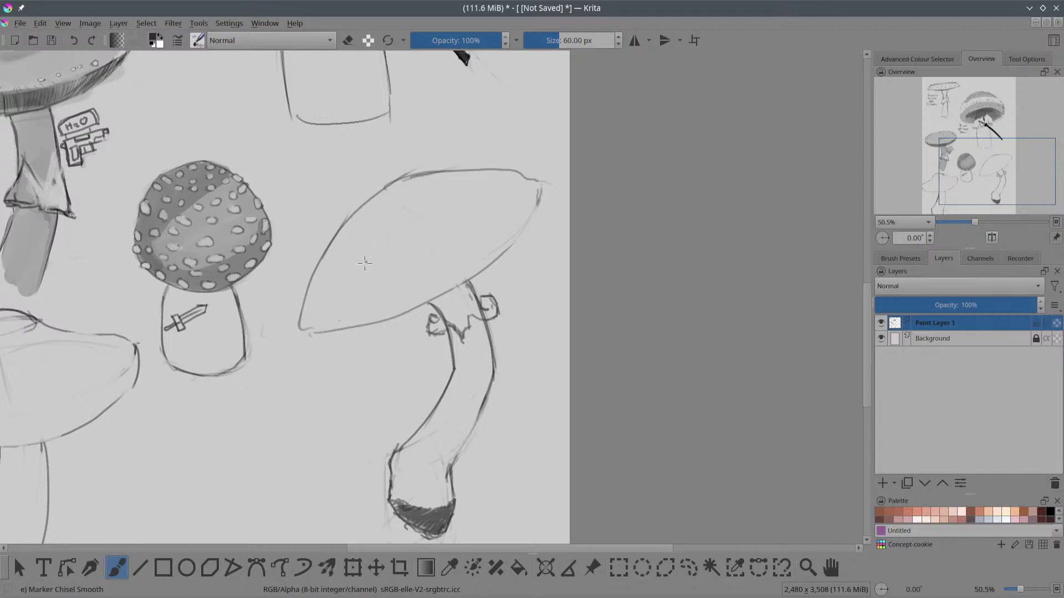
pyautogui.press('e')
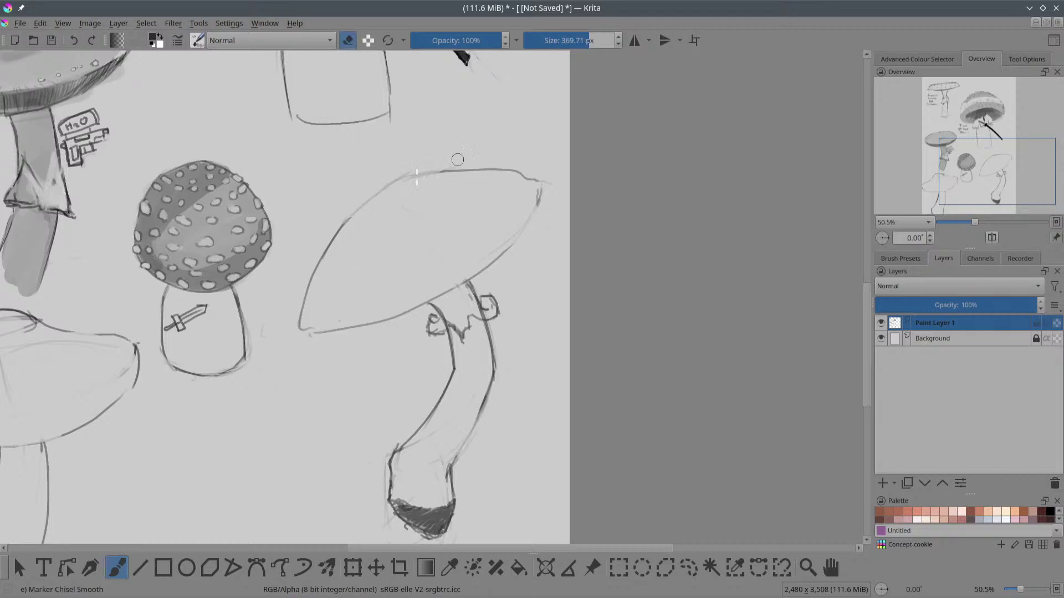
pyautogui.press('e')
pyautogui.moveTo(384, 191)
pyautogui.mouseDown()
pyautogui.moveTo(504, 156)
pyautogui.moveTo(431, 175)
pyautogui.moveTo(484, 167)
pyautogui.mouseUp()
pyautogui.moveTo(337, 228)
pyautogui.mouseDown()
pyautogui.moveTo(392, 187)
pyautogui.moveTo(329, 233)
pyautogui.moveTo(338, 226)
pyautogui.moveTo(320, 256)
pyautogui.mouseUp()
pyautogui.press('e')
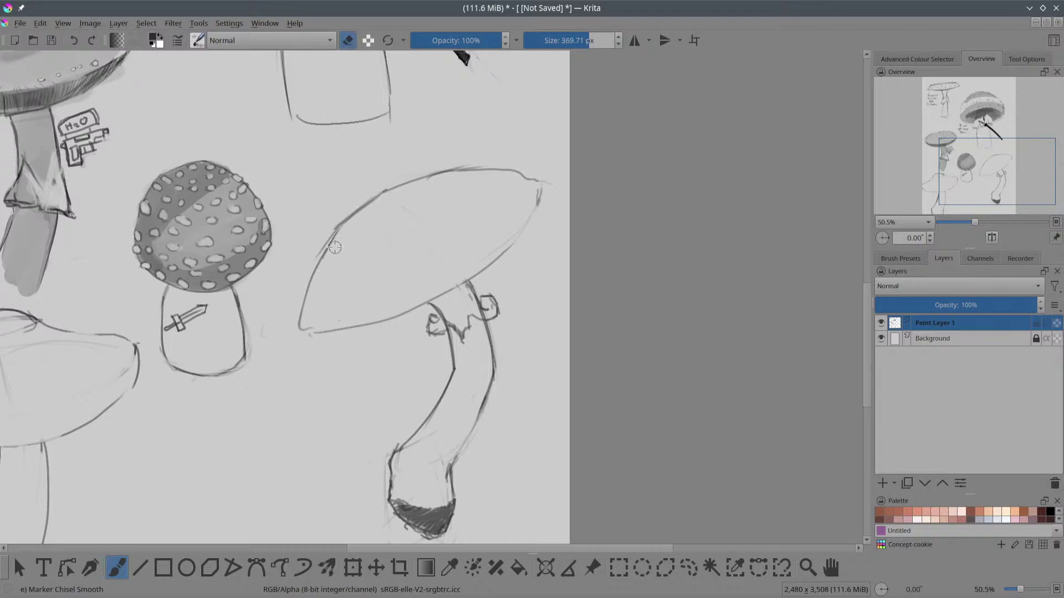
pyautogui.press('e')
pyautogui.moveTo(335, 225); pyautogui.dragTo(303, 303)
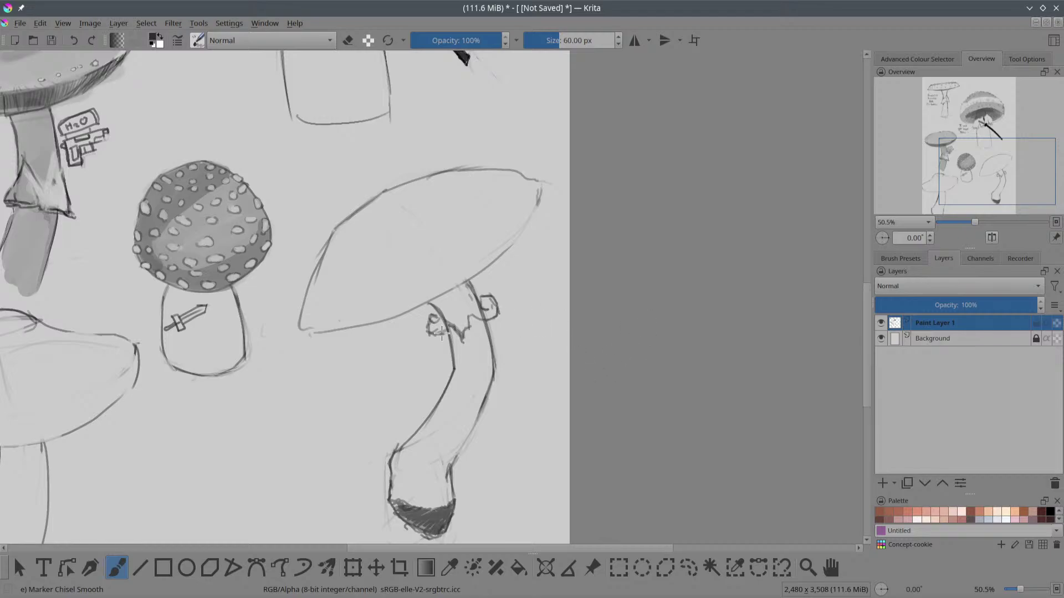
# Step: Erase the ring's left curl and redraw that side as a short ragged edge close to the stem
pyautogui.press('e')
pyautogui.moveTo(432, 364); pyautogui.dragTo(433, 328)
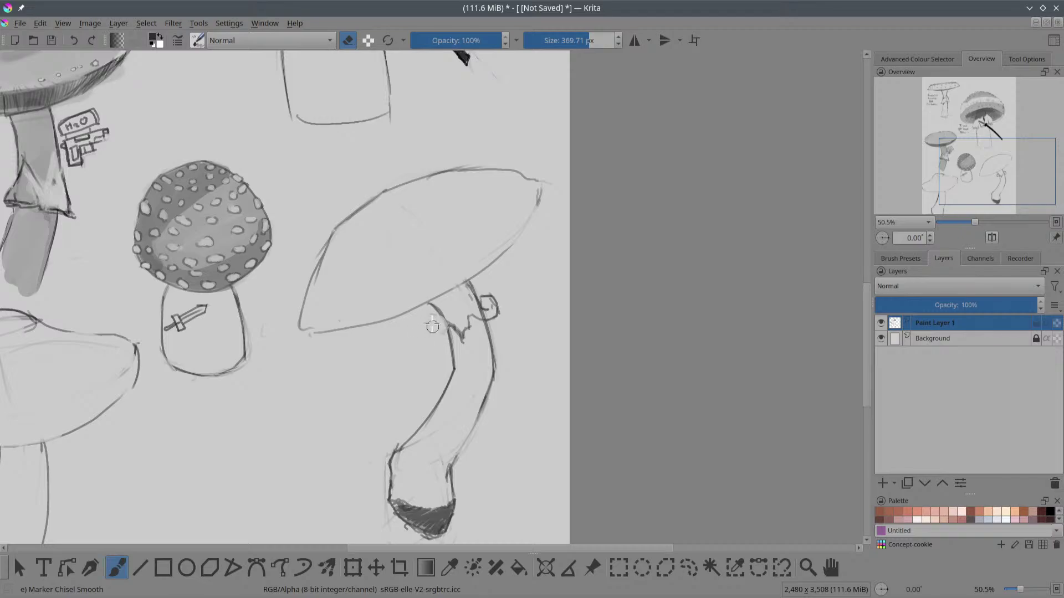
pyautogui.press('e')
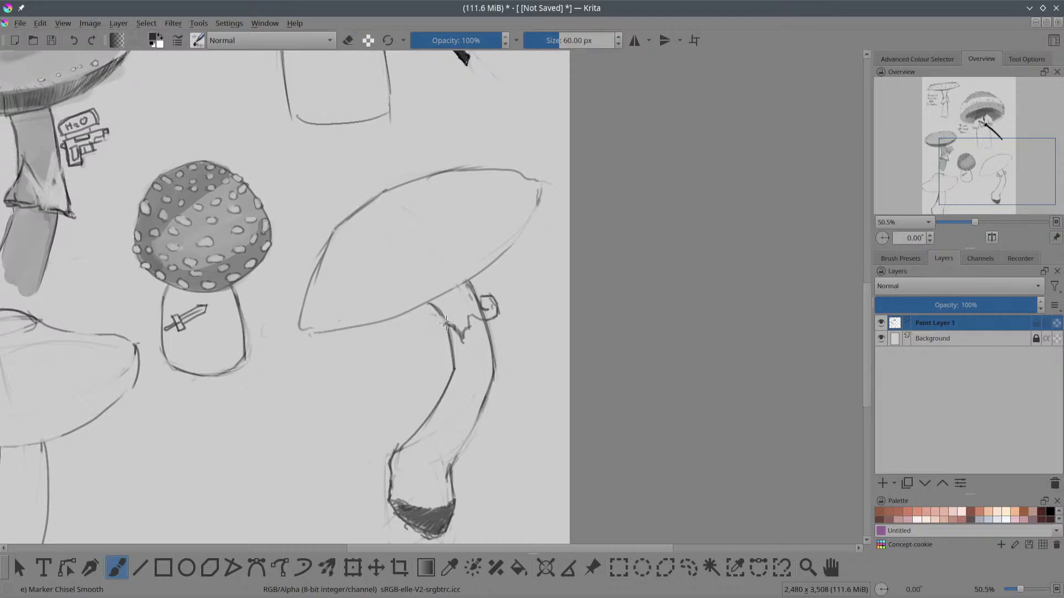
pyautogui.moveTo(438, 317)
pyautogui.mouseDown()
pyautogui.moveTo(428, 304)
pyautogui.moveTo(452, 327)
pyautogui.mouseUp()
# Step: Fill the tilted cap with mid grey using a brush of about 795 px and add a darker patch at its lower left end
pyautogui.press('2')
pyautogui.scroll(5, 425, 280)
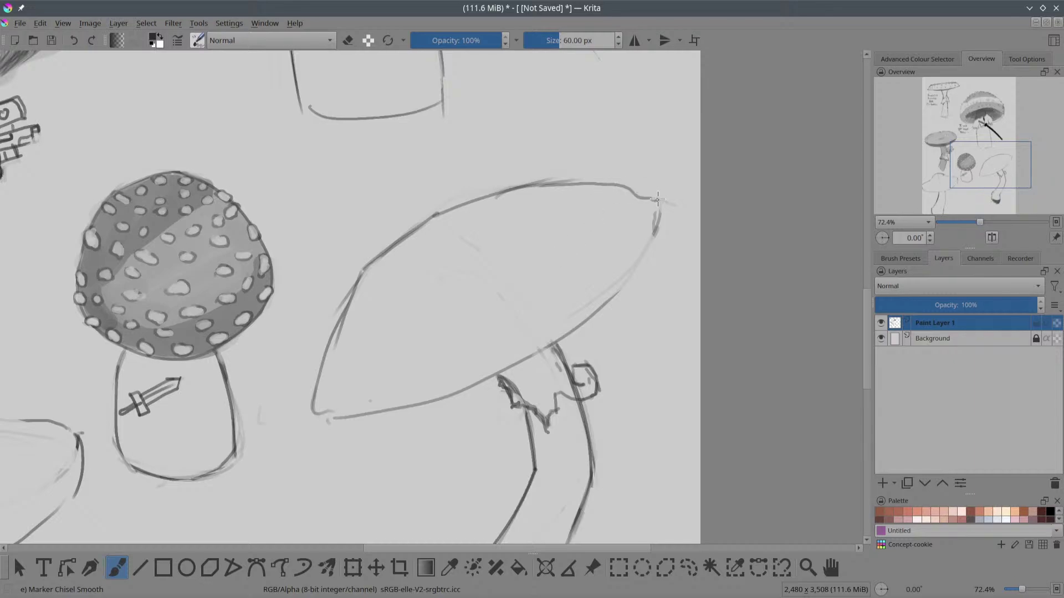
pyautogui.press('2')
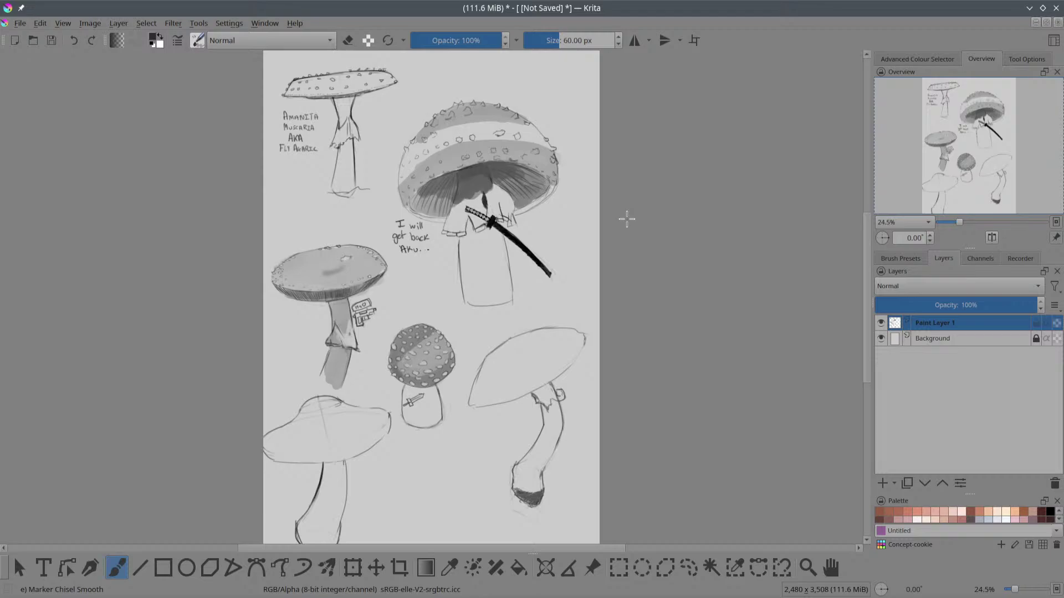
pyautogui.scroll(5, 627, 219)
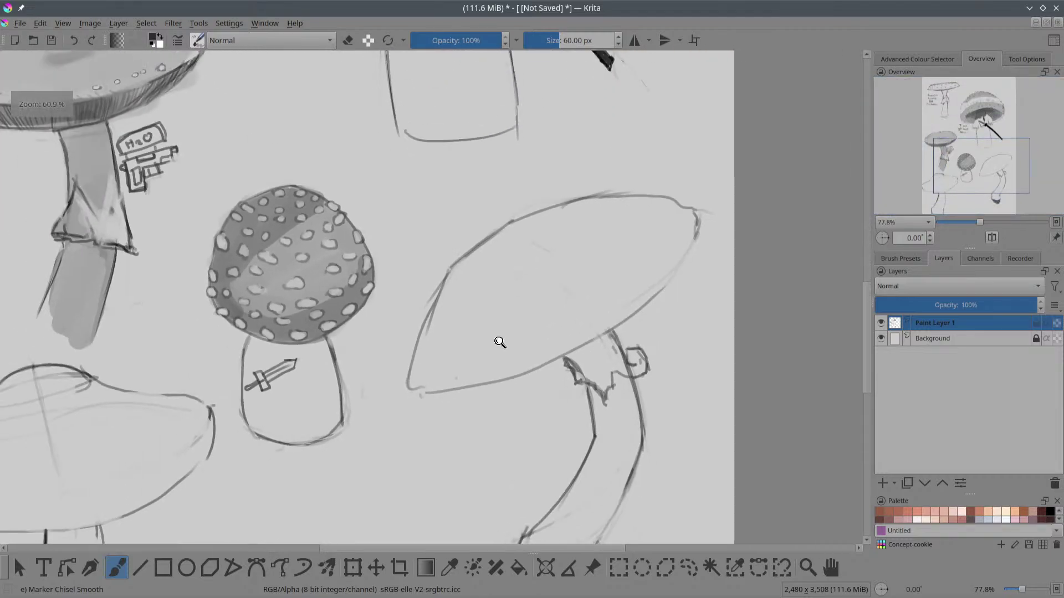
pyautogui.moveTo(475, 392); pyautogui.dragTo(449, 393)
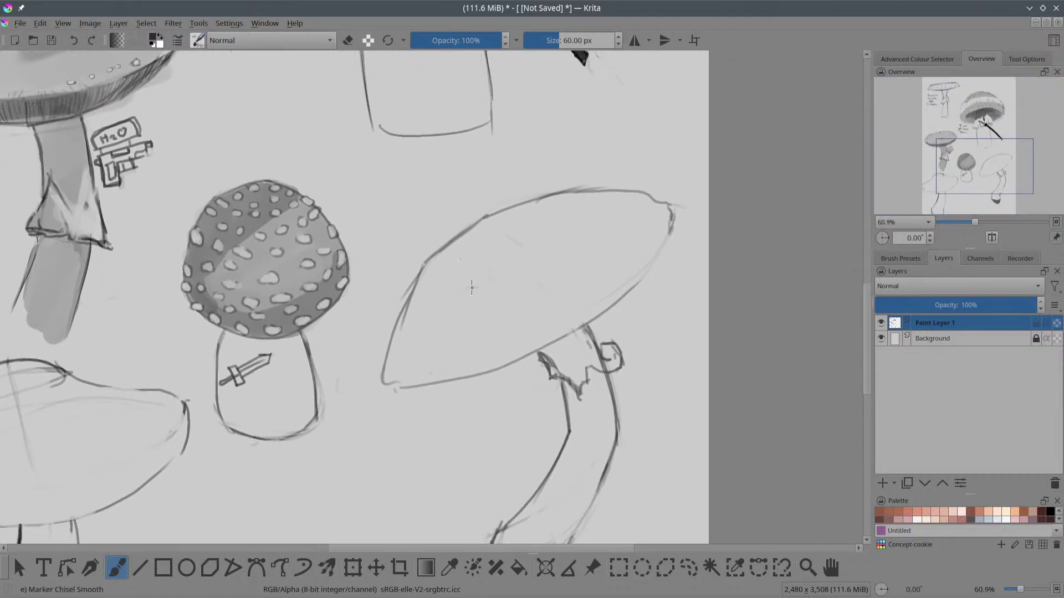
pyautogui.press(']')
pyautogui.press(']')
pyautogui.press(']')
pyautogui.press(']')
pyautogui.press(']')
pyautogui.press(']')
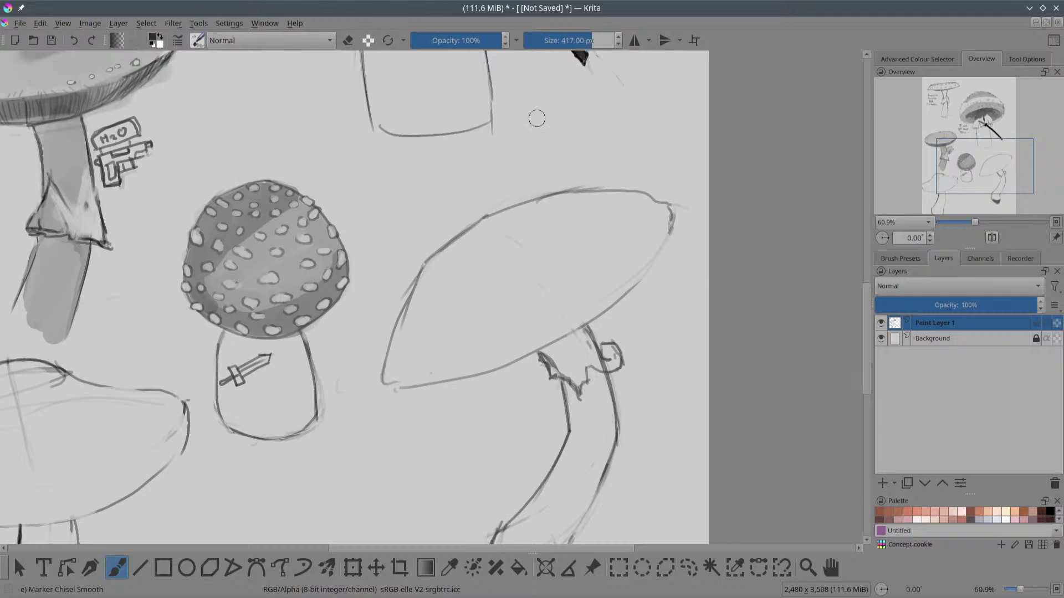
pyautogui.moveTo(427, 301)
pyautogui.mouseDown()
pyautogui.moveTo(443, 265)
pyautogui.moveTo(474, 238)
pyautogui.moveTo(576, 208)
pyautogui.moveTo(476, 261)
pyautogui.moveTo(548, 211)
pyautogui.moveTo(485, 281)
pyautogui.moveTo(499, 289)
pyautogui.moveTo(652, 216)
pyautogui.moveTo(628, 259)
pyautogui.moveTo(502, 341)
pyautogui.moveTo(600, 294)
pyautogui.moveTo(478, 359)
pyautogui.moveTo(510, 313)
pyautogui.moveTo(429, 313)
pyautogui.moveTo(460, 258)
pyautogui.mouseUp()
pyautogui.moveTo(445, 295)
pyautogui.mouseDown()
pyautogui.moveTo(418, 314)
pyautogui.moveTo(398, 370)
pyautogui.moveTo(458, 350)
pyautogui.moveTo(411, 368)
pyautogui.moveTo(467, 361)
pyautogui.mouseUp()
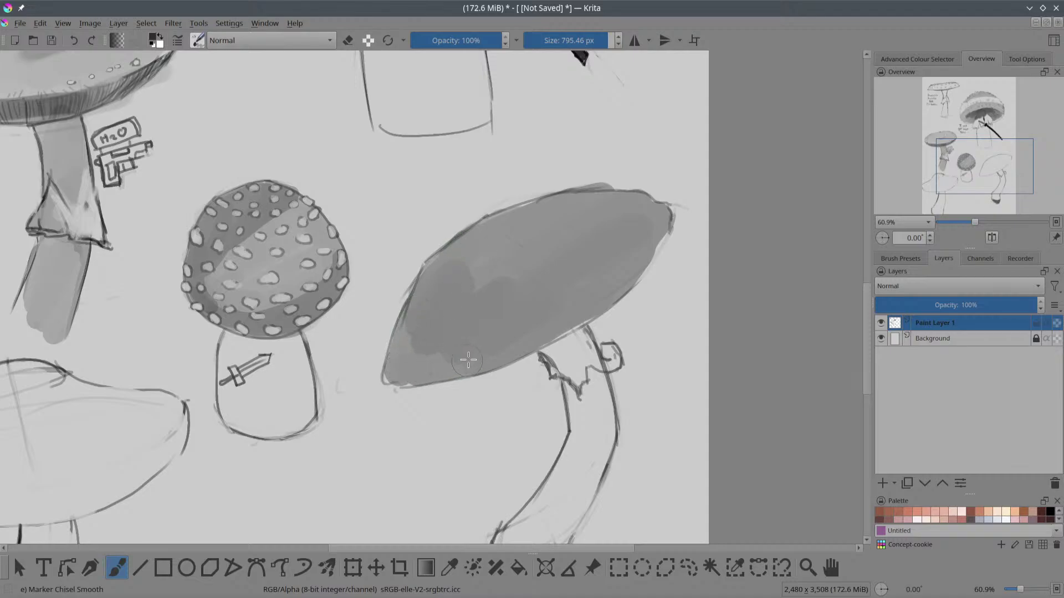
pyautogui.moveTo(432, 311)
pyautogui.mouseDown()
pyautogui.moveTo(487, 245)
pyautogui.moveTo(555, 220)
pyautogui.moveTo(578, 228)
pyautogui.moveTo(643, 213)
pyautogui.moveTo(619, 267)
pyautogui.mouseUp()
pyautogui.moveTo(547, 224); pyautogui.dragTo(549, 226)
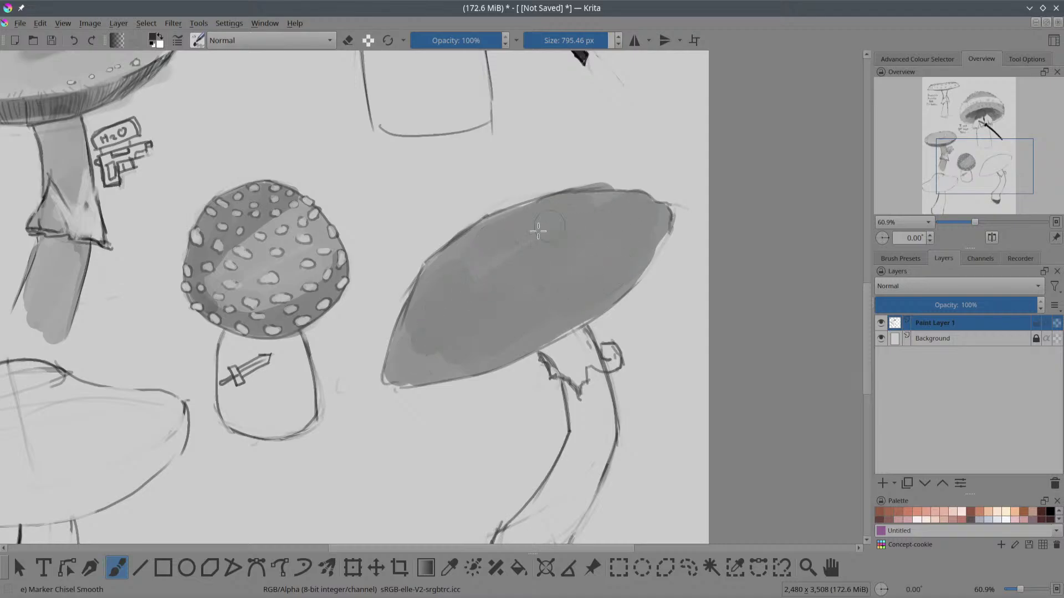
pyautogui.moveTo(407, 335)
pyautogui.mouseDown()
pyautogui.moveTo(398, 368)
pyautogui.moveTo(459, 363)
pyautogui.mouseUp()
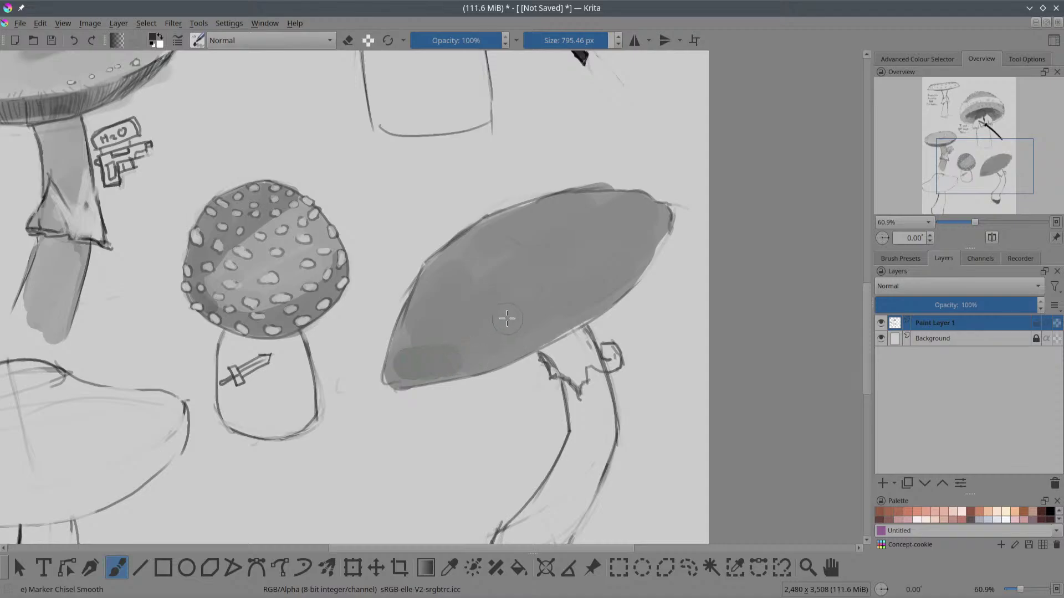
# Step: Erase the grey spilling over the cap's top edge and lift out a curved highlight band from its lower left to its upper right
pyautogui.press('e')
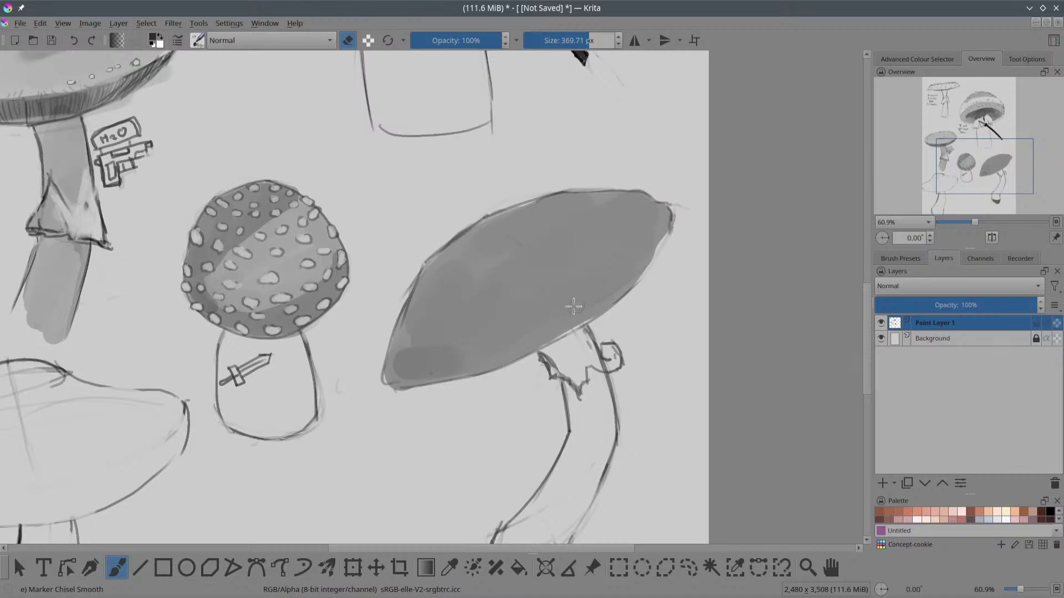
pyautogui.moveTo(529, 285); pyautogui.dragTo(559, 285)
pyautogui.moveTo(412, 356); pyautogui.dragTo(507, 308)
pyautogui.hotkey('ctrl', 'z')
pyautogui.moveTo(421, 341)
pyautogui.mouseDown()
pyautogui.moveTo(523, 311)
pyautogui.moveTo(601, 213)
pyautogui.mouseUp()
pyautogui.hotkey('ctrl', 'z')
pyautogui.moveTo(414, 347)
pyautogui.mouseDown()
pyautogui.moveTo(582, 269)
pyautogui.moveTo(641, 197)
pyautogui.moveTo(549, 291)
pyautogui.moveTo(633, 202)
pyautogui.moveTo(621, 221)
pyautogui.moveTo(450, 333)
pyautogui.moveTo(597, 247)
pyautogui.moveTo(485, 311)
pyautogui.moveTo(410, 336)
pyautogui.moveTo(576, 269)
pyautogui.moveTo(655, 193)
pyautogui.mouseUp()
pyautogui.moveTo(601, 248)
pyautogui.mouseDown()
pyautogui.moveTo(422, 351)
pyautogui.moveTo(475, 336)
pyautogui.moveTo(685, 199)
pyautogui.mouseUp()
pyautogui.press('e')
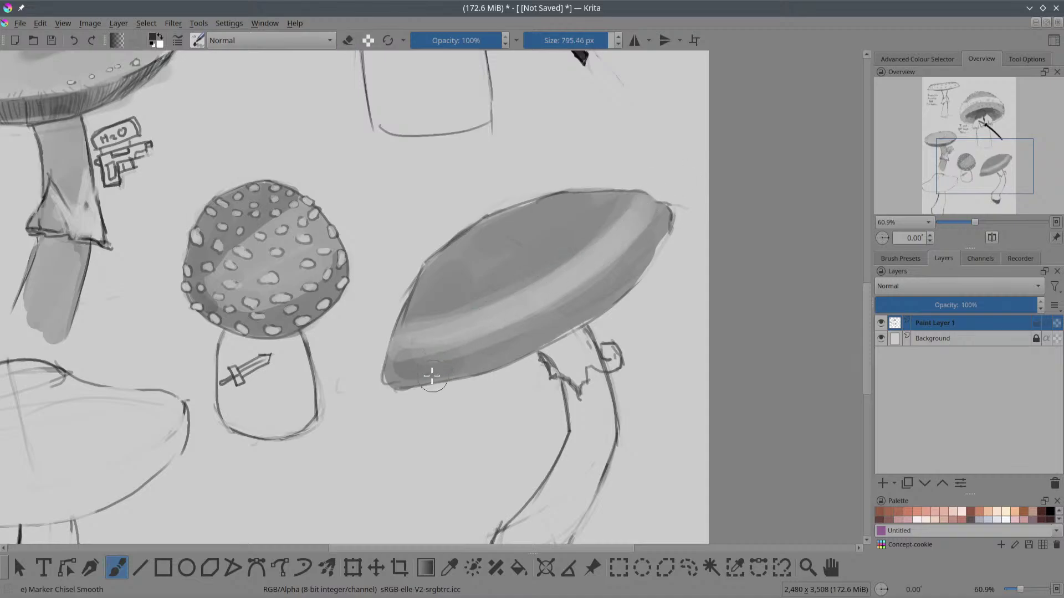
# Step: Darken the cap's lower rim with a brush of about 512 px and erase the overspill beyond its right tip
pyautogui.press(']')
pyautogui.moveTo(576, 45); pyautogui.dragTo(571, 45)
pyautogui.moveTo(388, 378); pyautogui.dragTo(460, 362)
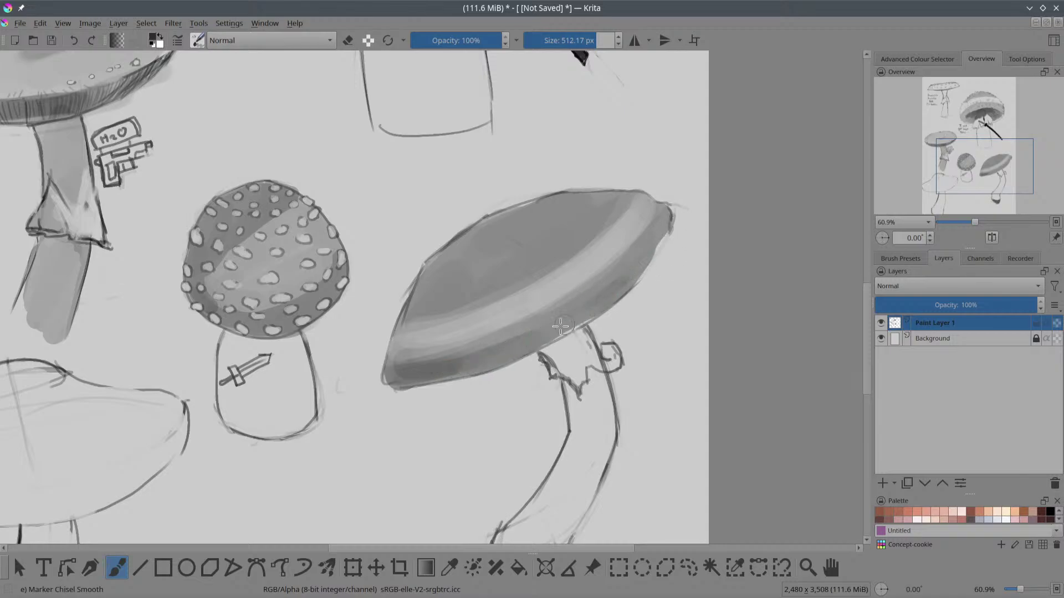
pyautogui.moveTo(594, 308); pyautogui.dragTo(675, 199)
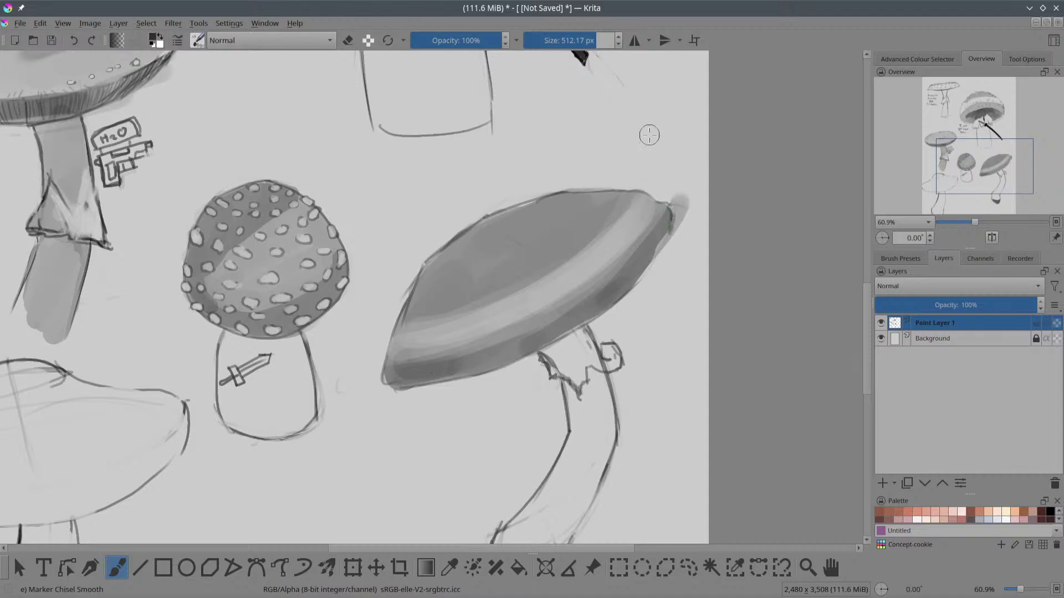
pyautogui.press('e')
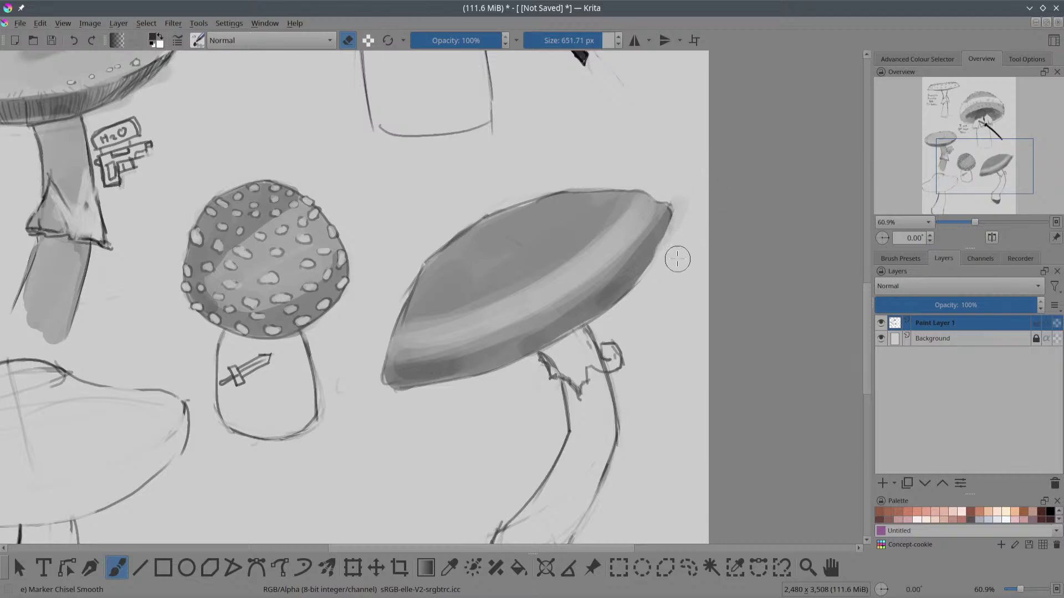
pyautogui.press('e')
# Step: Shade the cap's upper part dark grey, trim the overspill, and blend it towards the highlight band with a sampled mid grey
pyautogui.moveTo(482, 239)
pyautogui.mouseDown()
pyautogui.moveTo(451, 251)
pyautogui.moveTo(468, 244)
pyautogui.moveTo(471, 259)
pyautogui.moveTo(536, 211)
pyautogui.moveTo(477, 240)
pyautogui.mouseUp()
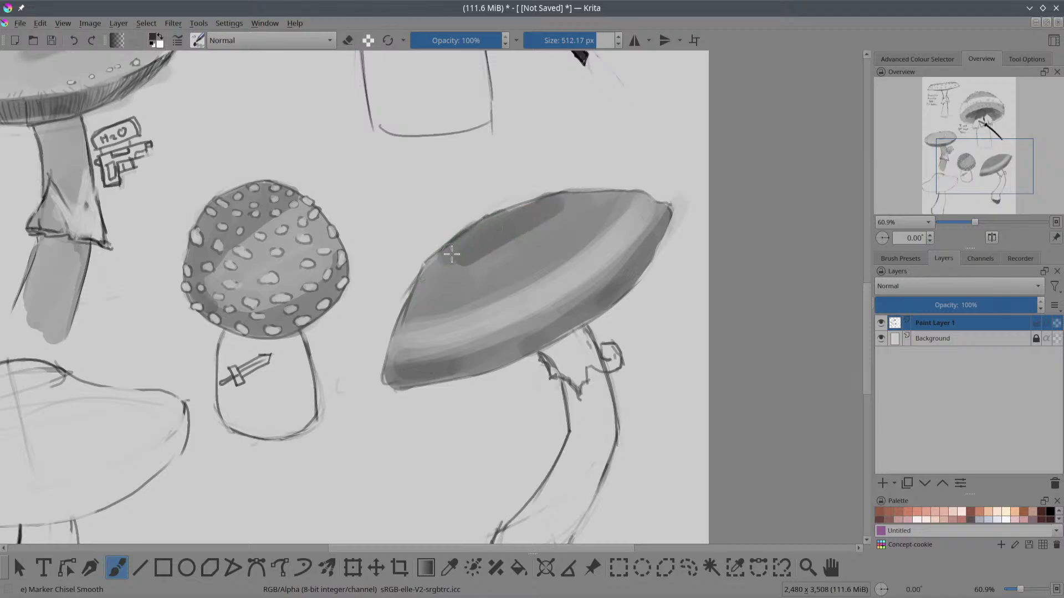
pyautogui.keyDown('ctrl'); pyautogui.click(491, 236); pyautogui.keyUp('ctrl')
pyautogui.moveTo(463, 241)
pyautogui.mouseDown()
pyautogui.moveTo(435, 272)
pyautogui.moveTo(525, 225)
pyautogui.moveTo(506, 247)
pyautogui.moveTo(541, 225)
pyautogui.moveTo(534, 213)
pyautogui.moveTo(585, 201)
pyautogui.moveTo(495, 265)
pyautogui.moveTo(502, 248)
pyautogui.moveTo(444, 262)
pyautogui.moveTo(429, 280)
pyautogui.mouseUp()
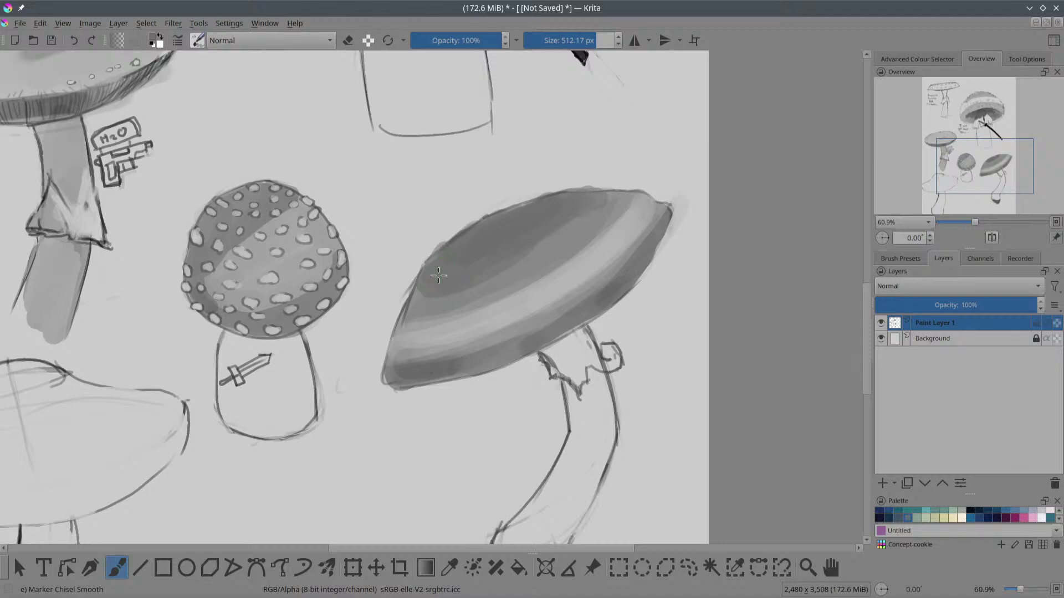
pyautogui.moveTo(531, 239)
pyautogui.mouseDown()
pyautogui.moveTo(605, 198)
pyautogui.moveTo(586, 201)
pyautogui.moveTo(635, 161)
pyautogui.moveTo(592, 172)
pyautogui.mouseUp()
pyautogui.press('e')
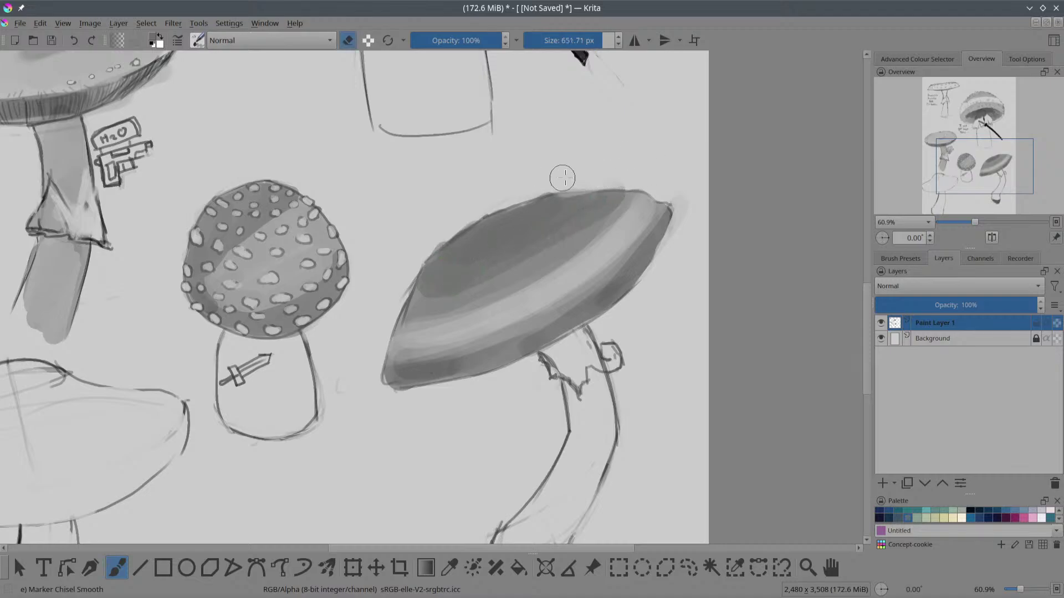
pyautogui.press('e')
pyautogui.keyDown('ctrl'); pyautogui.click(524, 266); pyautogui.keyUp('ctrl')
pyautogui.moveTo(605, 198)
pyautogui.mouseDown()
pyautogui.moveTo(596, 228)
pyautogui.moveTo(629, 198)
pyautogui.moveTo(591, 244)
pyautogui.moveTo(597, 234)
pyautogui.moveTo(487, 309)
pyautogui.mouseUp()
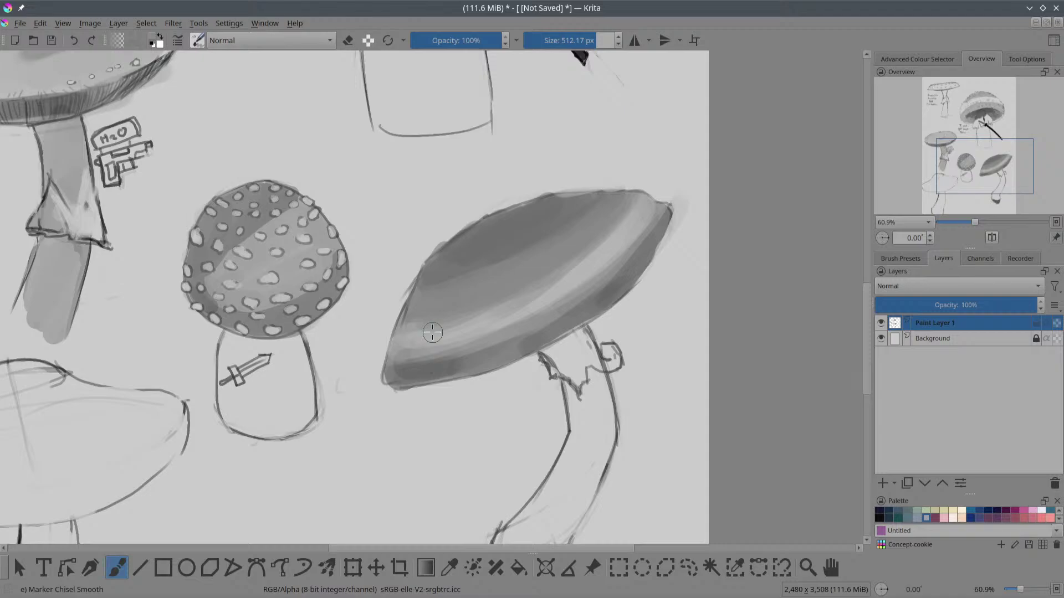
# Step: Add a lighter grey streak to the cap's highlight band and remove the test dabs above the cap
pyautogui.rightClick(617, 258)
pyautogui.rightClick(616, 261)
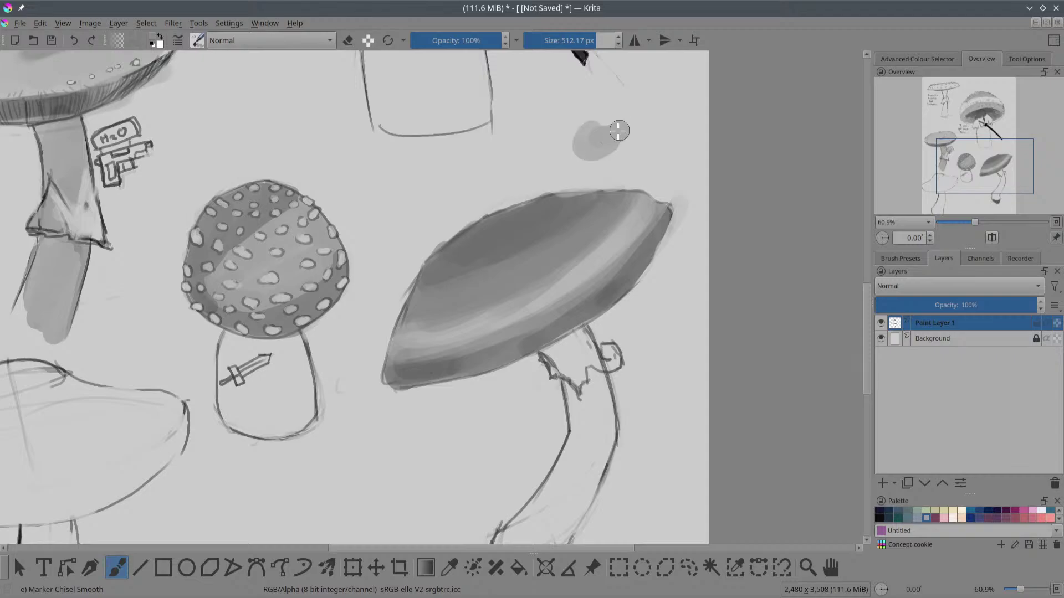
pyautogui.rightClick(610, 148)
pyautogui.click(606, 254)
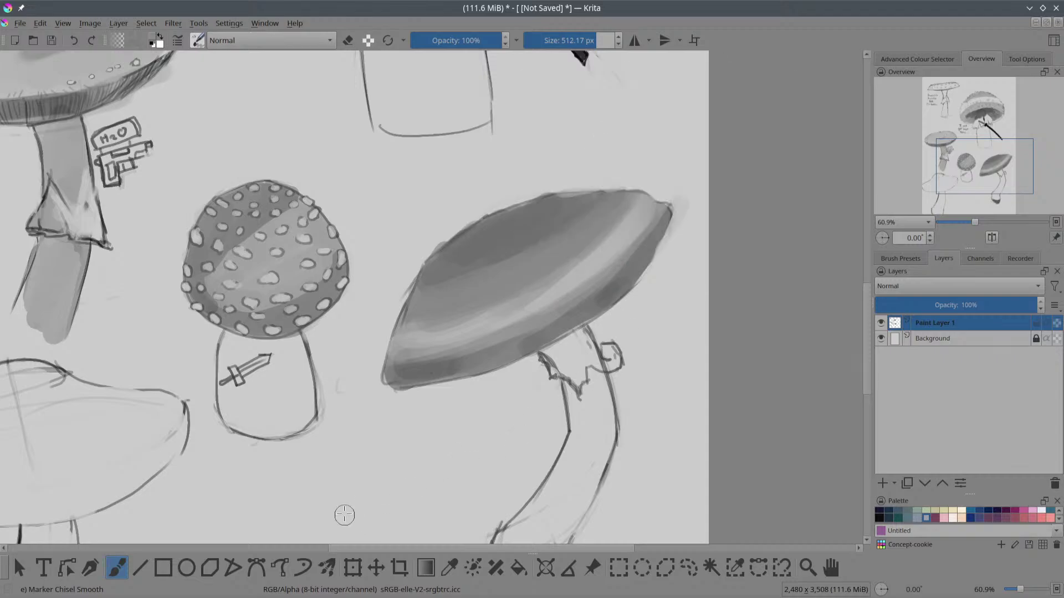
# Step: Outline a four-sided wart in black on the cap's lower rim above the stem, using a 60 px brush
pyautogui.rightClick(426, 305)
pyautogui.click(450, 246)
pyautogui.rightClick(399, 178)
pyautogui.click(544, 298)
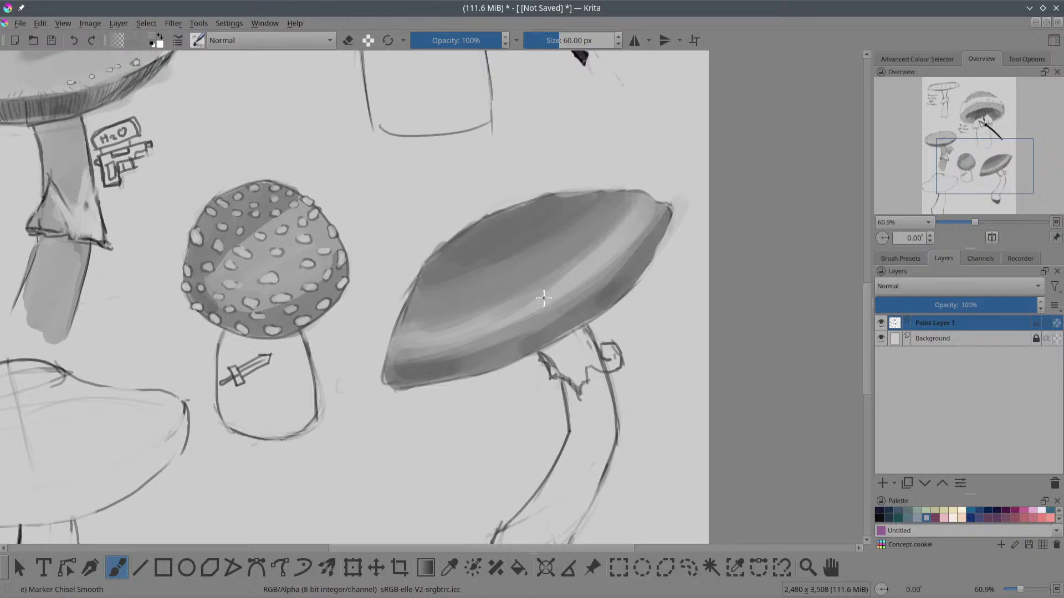
pyautogui.scroll(1, 641, 333)
pyautogui.scroll(1, 506, 295)
pyautogui.scroll(1, 553, 302)
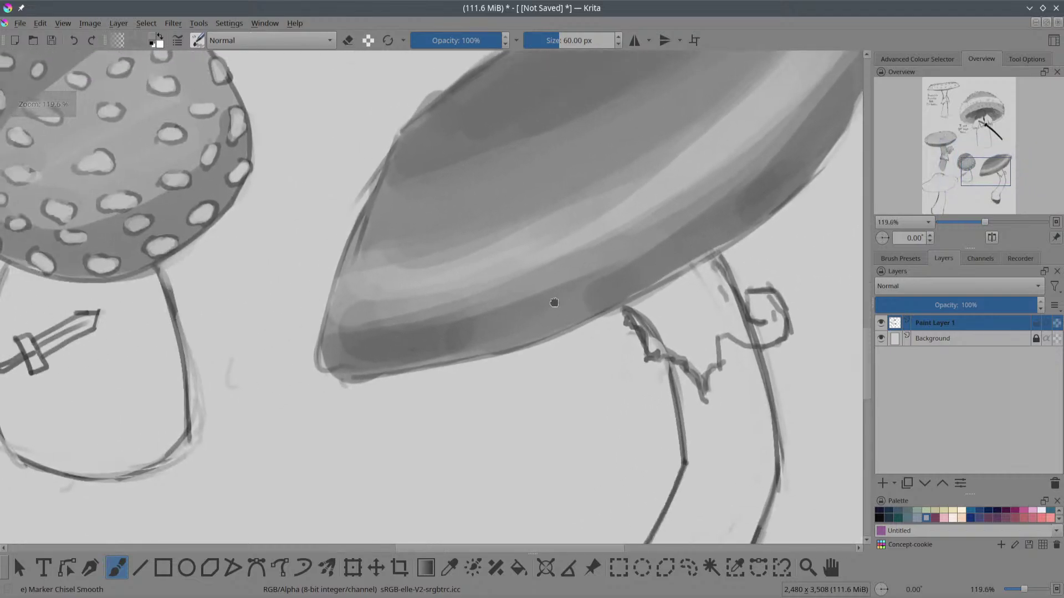
pyautogui.scroll(1, 529, 300)
pyautogui.moveTo(678, 204); pyautogui.dragTo(584, 266)
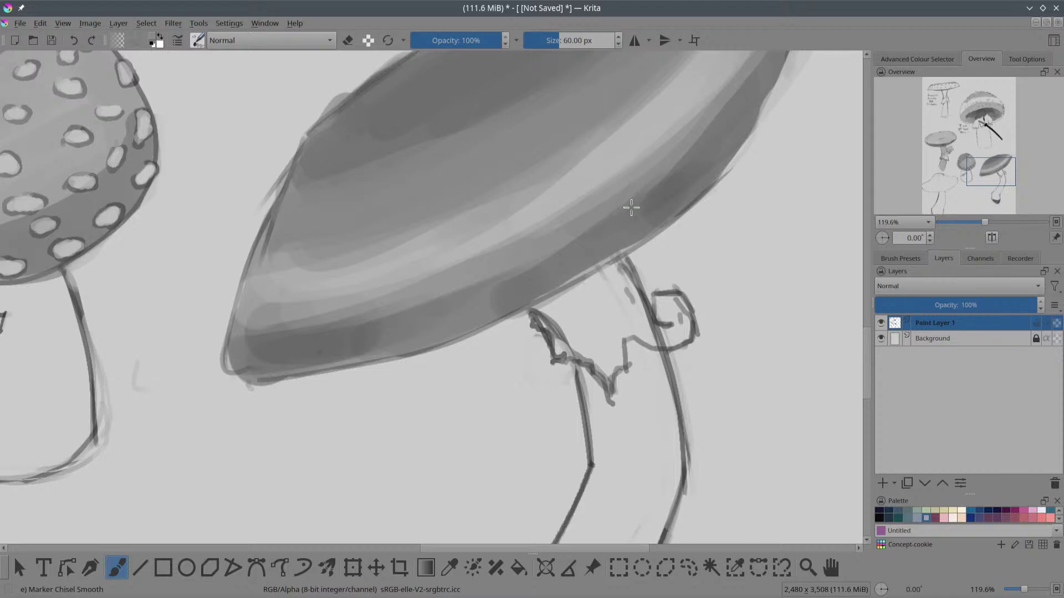
pyautogui.press('d')
pyautogui.moveTo(606, 220)
pyautogui.mouseDown()
pyautogui.moveTo(637, 188)
pyautogui.moveTo(637, 211)
pyautogui.moveTo(641, 186)
pyautogui.moveTo(615, 194)
pyautogui.moveTo(604, 223)
pyautogui.moveTo(641, 206)
pyautogui.moveTo(643, 184)
pyautogui.moveTo(492, 287)
pyautogui.mouseUp()
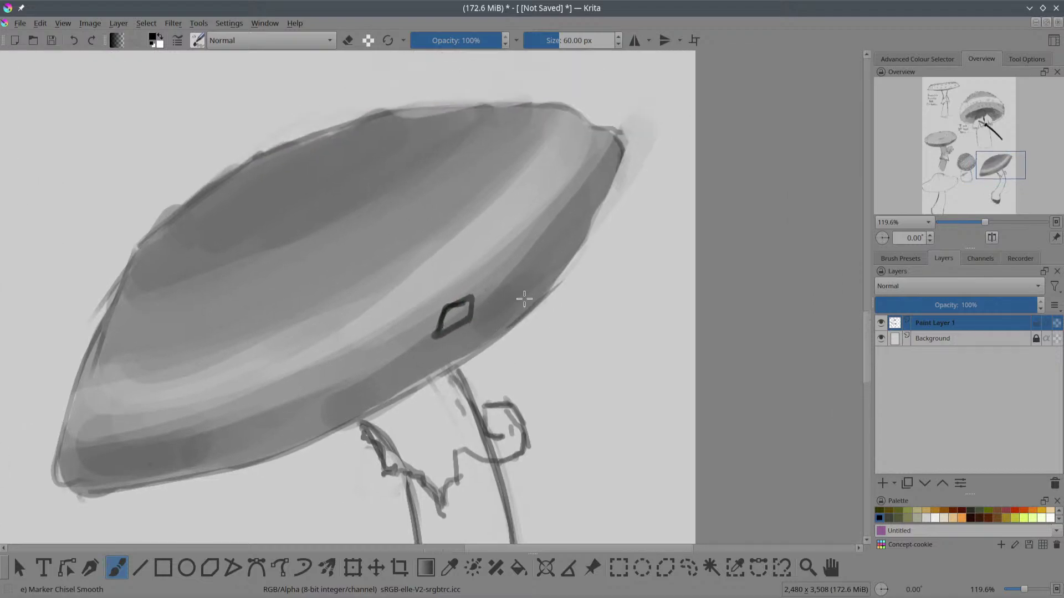
# Step: Outline three small warts at the cap's lower left end and one towards its right, and darken the right rim's contour
pyautogui.moveTo(190, 459); pyautogui.dragTo(295, 402)
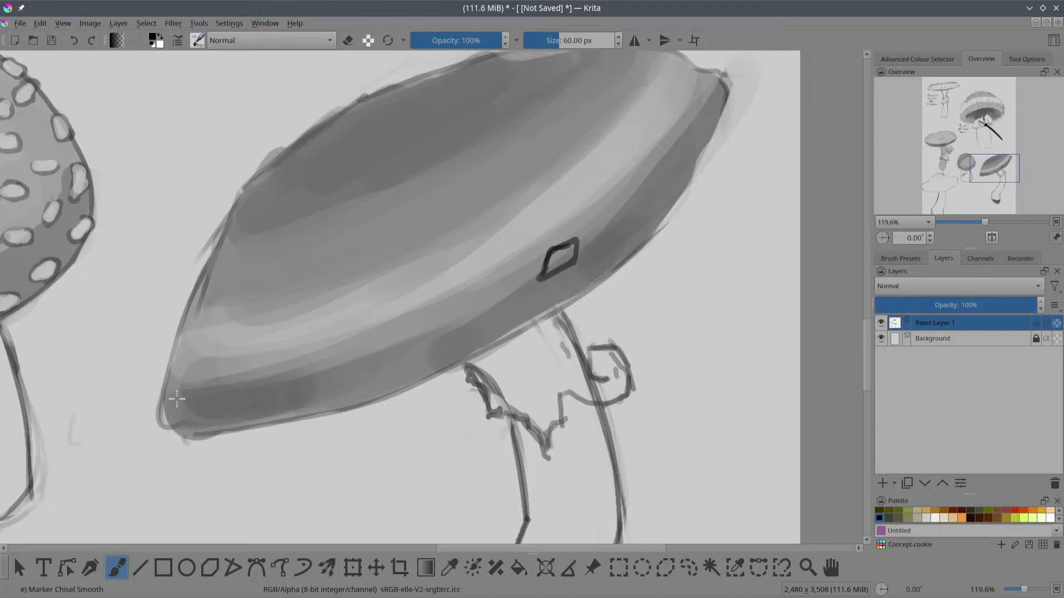
pyautogui.moveTo(175, 400)
pyautogui.mouseDown()
pyautogui.moveTo(206, 410)
pyautogui.moveTo(197, 409)
pyautogui.moveTo(241, 394)
pyautogui.mouseUp()
pyautogui.moveTo(628, 207)
pyautogui.mouseDown()
pyautogui.moveTo(627, 272)
pyautogui.moveTo(534, 322)
pyautogui.moveTo(522, 279)
pyautogui.moveTo(538, 265)
pyautogui.moveTo(519, 277)
pyautogui.mouseUp()
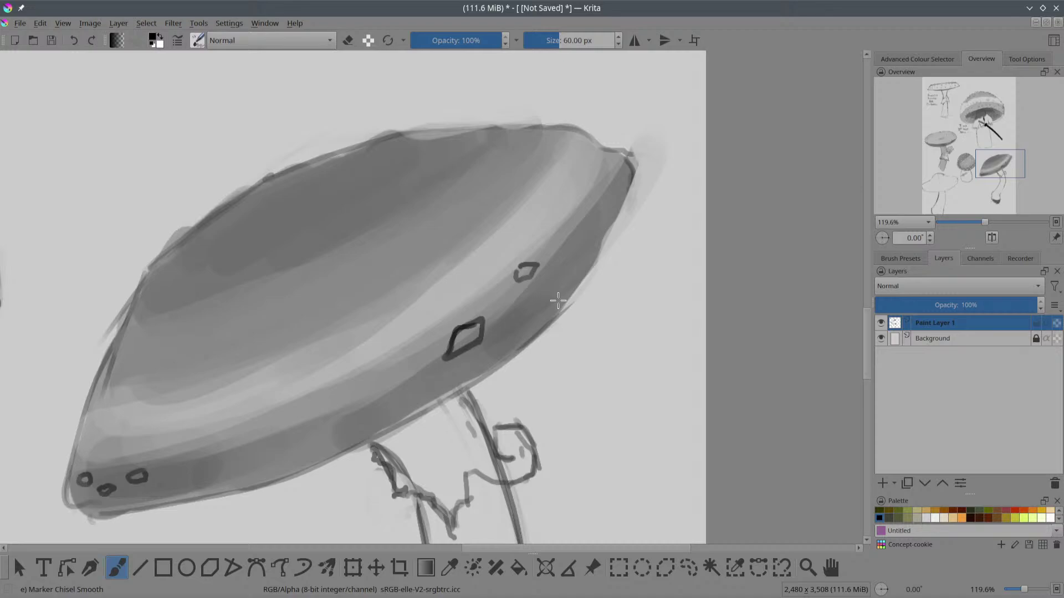
pyautogui.moveTo(514, 352); pyautogui.dragTo(633, 227)
pyautogui.moveTo(542, 320)
pyautogui.mouseDown()
pyautogui.moveTo(610, 256)
pyautogui.moveTo(609, 229)
pyautogui.moveTo(631, 160)
pyautogui.mouseUp()
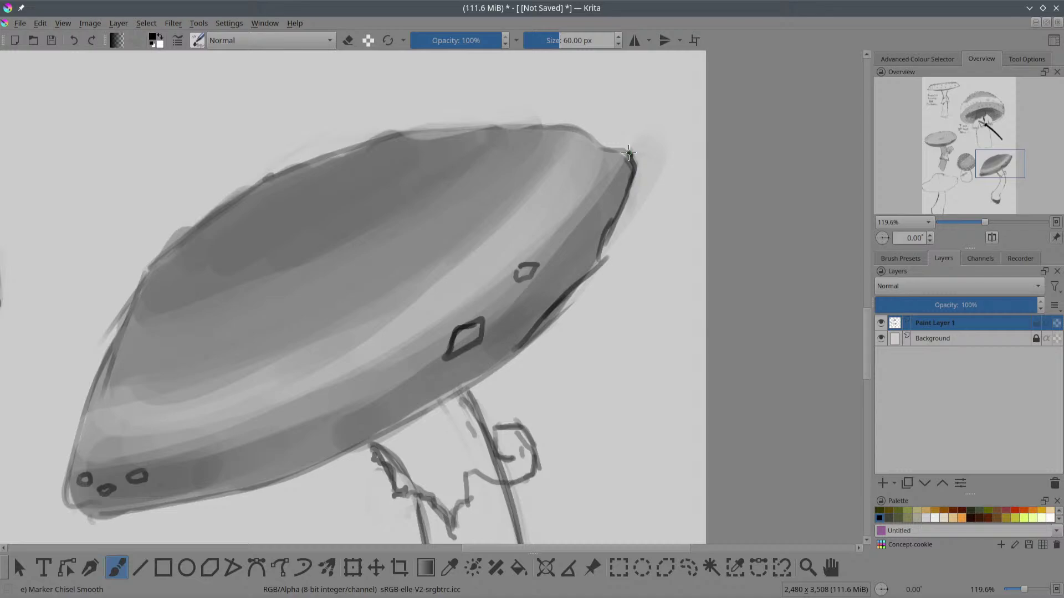
# Step: Erase the grey inside the two outlined warts on the right half of the cap to make them light
pyautogui.press('e')
pyautogui.moveTo(460, 345)
pyautogui.mouseDown()
pyautogui.moveTo(469, 331)
pyautogui.moveTo(467, 343)
pyautogui.moveTo(452, 339)
pyautogui.mouseUp()
pyautogui.moveTo(469, 341)
pyautogui.mouseDown()
pyautogui.moveTo(457, 336)
pyautogui.moveTo(457, 350)
pyautogui.moveTo(478, 324)
pyautogui.moveTo(467, 332)
pyautogui.mouseUp()
pyautogui.moveTo(520, 270); pyautogui.dragTo(531, 266)
pyautogui.press('e')
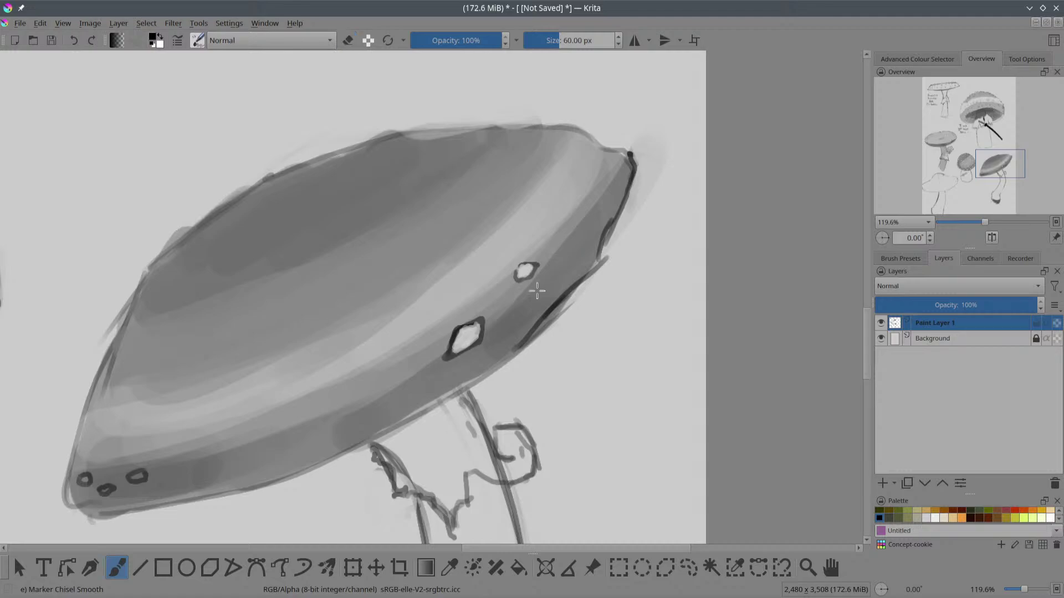
# Step: Outline three small warts on the right half of the cap and erase the grey inside them to make them light
pyautogui.moveTo(505, 304)
pyautogui.mouseDown()
pyautogui.moveTo(498, 313)
pyautogui.moveTo(511, 310)
pyautogui.mouseUp()
pyautogui.press('e')
pyautogui.press('e')
pyautogui.moveTo(554, 244); pyautogui.dragTo(555, 241)
pyautogui.press('e')
pyautogui.press('e')
pyautogui.moveTo(540, 300); pyautogui.dragTo(545, 294)
pyautogui.press('e')
pyautogui.press('e')
pyautogui.press('e')
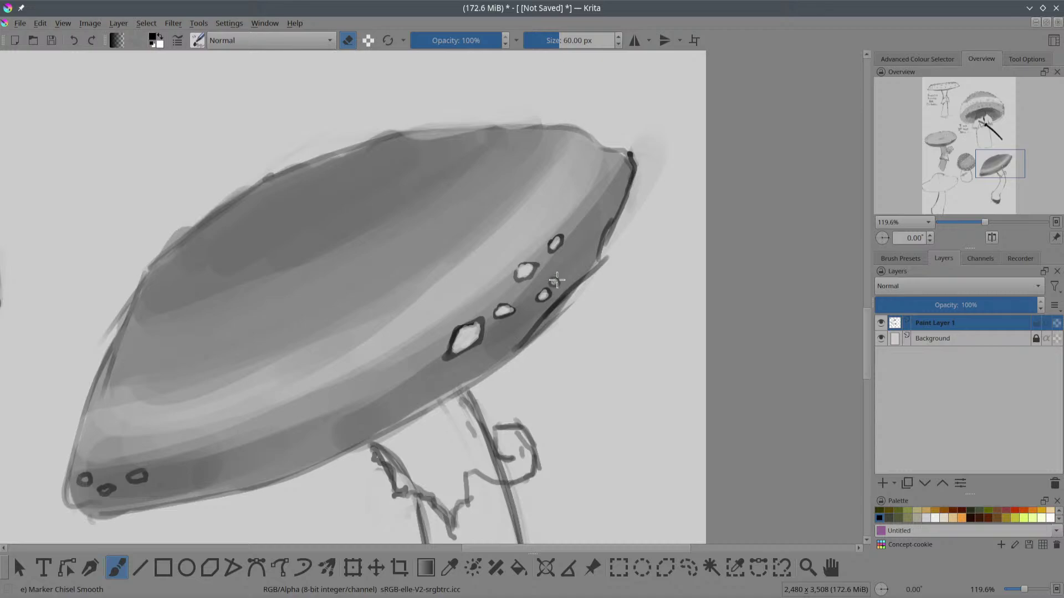
# Step: Add two tiny light warts with dark outlines among the warts near the cap's right rim
pyautogui.press('e')
pyautogui.click(554, 282)
pyautogui.moveTo(561, 269); pyautogui.dragTo(563, 270)
pyautogui.press('e')
pyautogui.press('e')
# Step: Smooth the cap's upper contour from the left corner to the top by erasing its bumpy edge with an eraser about 276 px wide
pyautogui.moveTo(454, 228); pyautogui.dragTo(540, 222)
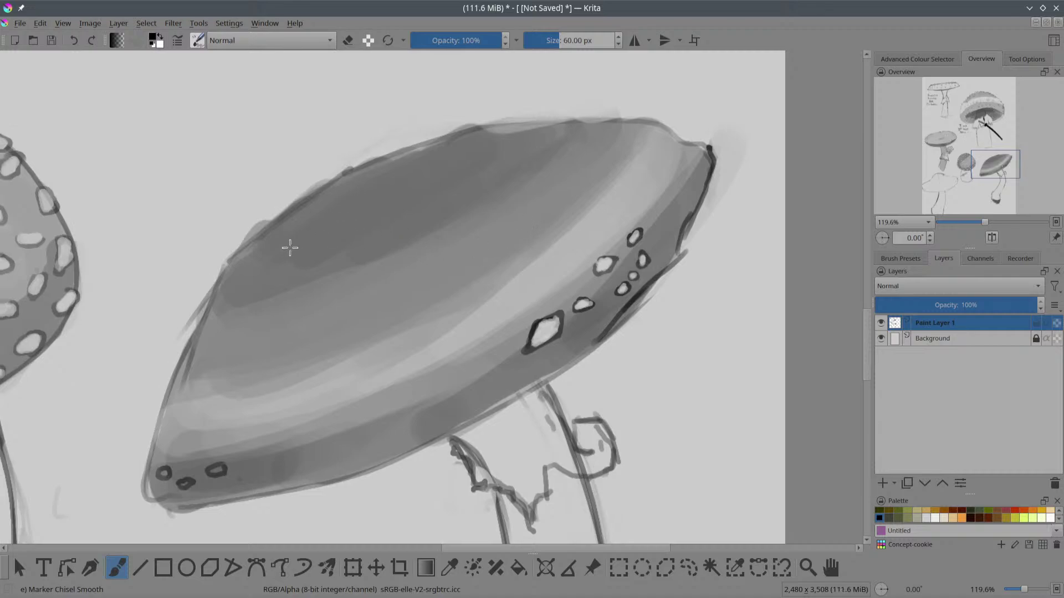
pyautogui.press('e')
pyautogui.press(']')
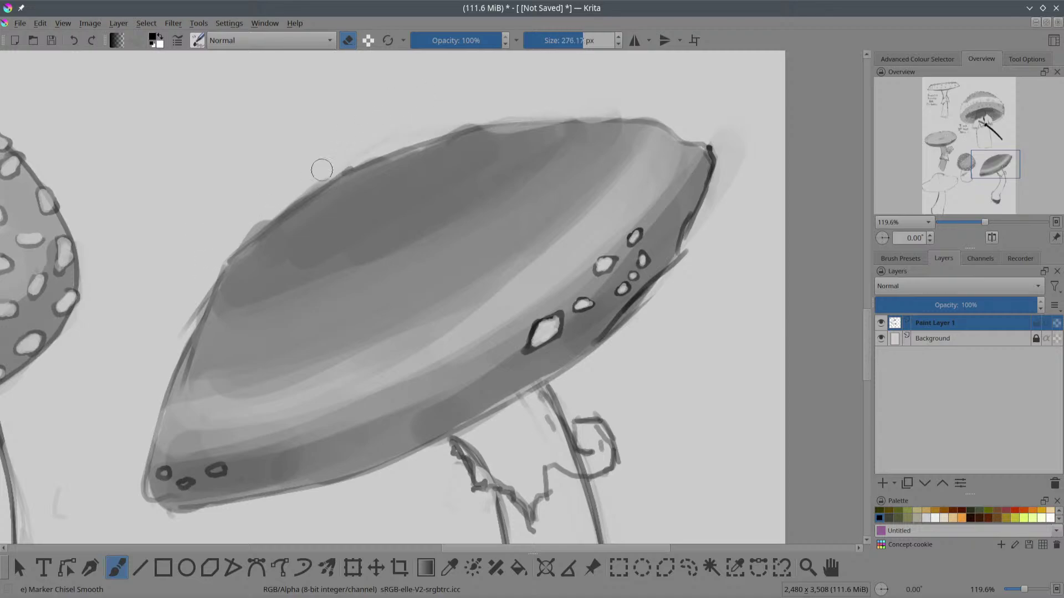
pyautogui.moveTo(360, 162)
pyautogui.mouseDown()
pyautogui.moveTo(219, 251)
pyautogui.moveTo(404, 150)
pyautogui.mouseUp()
pyautogui.moveTo(257, 232); pyautogui.dragTo(316, 192)
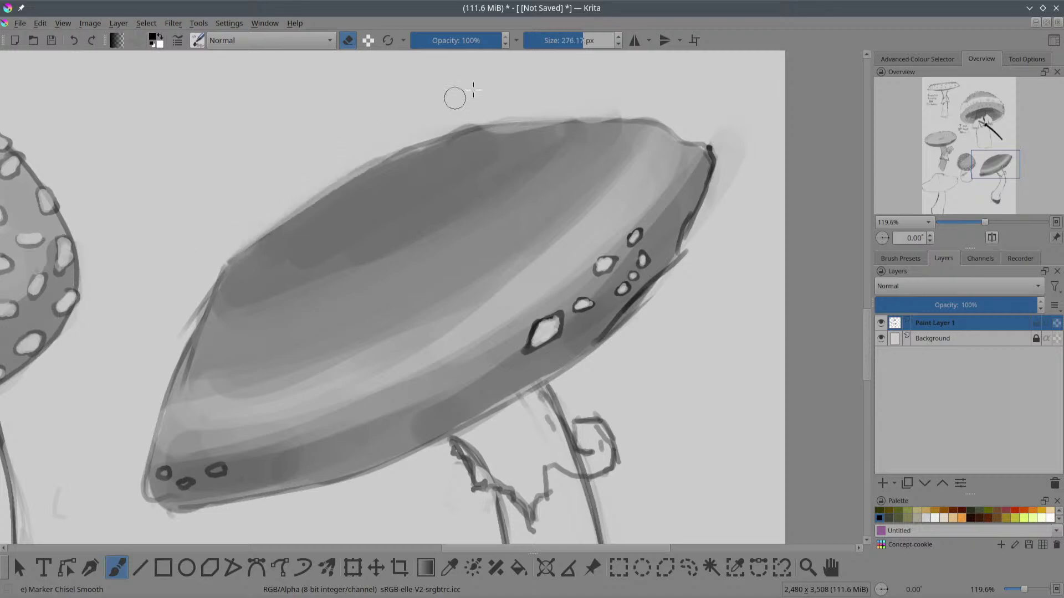
pyautogui.moveTo(194, 276); pyautogui.dragTo(381, 157)
pyautogui.moveTo(297, 183)
pyautogui.mouseDown()
pyautogui.moveTo(412, 147)
pyautogui.moveTo(609, 121)
pyautogui.mouseUp()
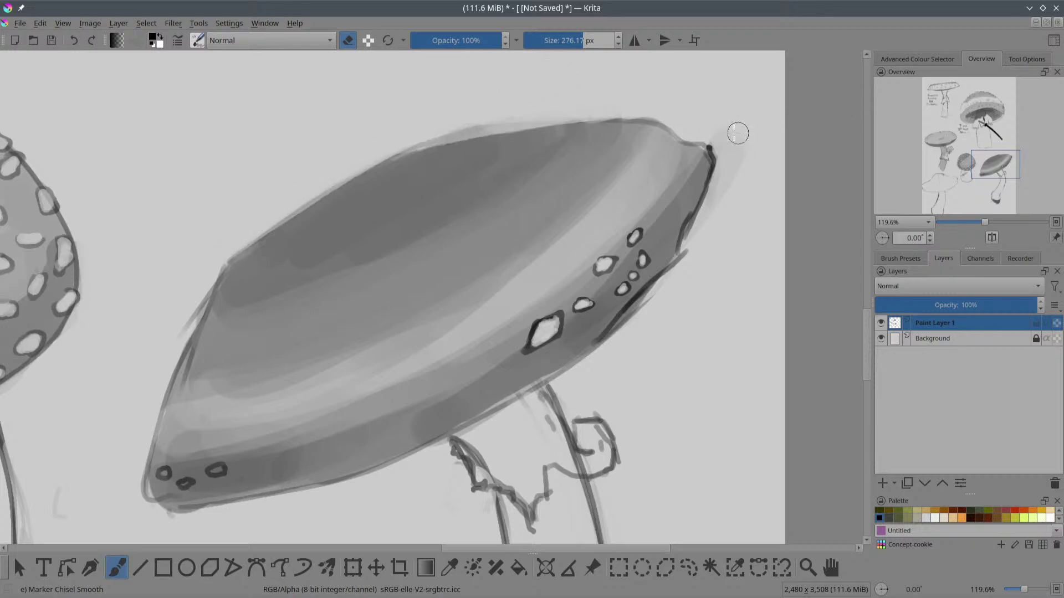
pyautogui.moveTo(408, 142); pyautogui.dragTo(527, 109)
pyautogui.hotkey('ctrl', 'z')
pyautogui.moveTo(397, 142); pyautogui.dragTo(521, 113)
pyautogui.hotkey('ctrl', 'z')
pyautogui.moveTo(399, 142); pyautogui.dragTo(509, 121)
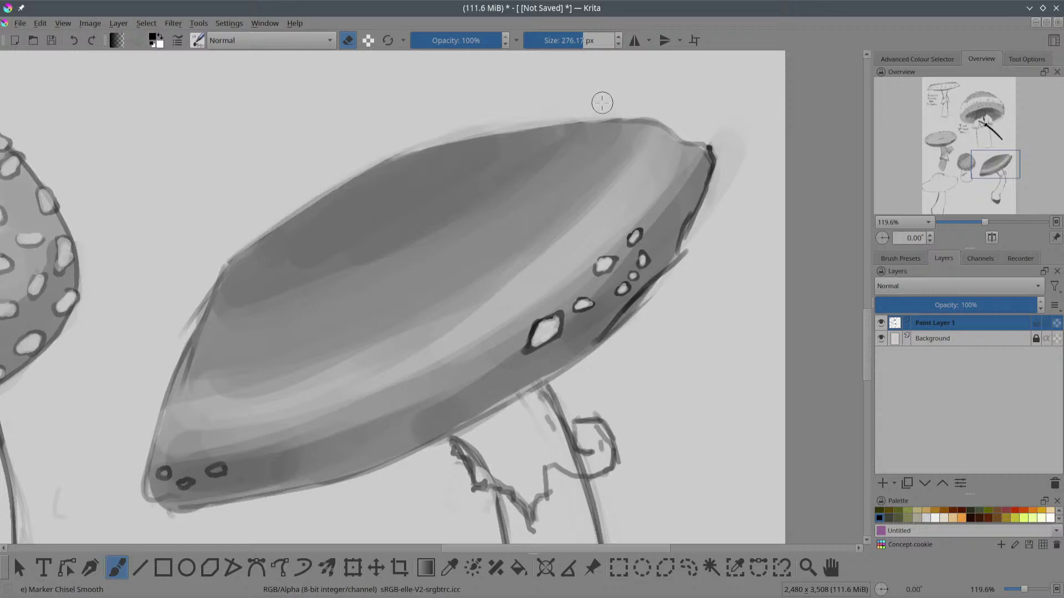
# Step: Erase the grey inside the rightmost of the three warts at the cap's lower left end, using an eraser of about 81 px
pyautogui.moveTo(513, 219)
pyautogui.mouseDown()
pyautogui.moveTo(527, 247)
pyautogui.moveTo(575, 218)
pyautogui.mouseUp()
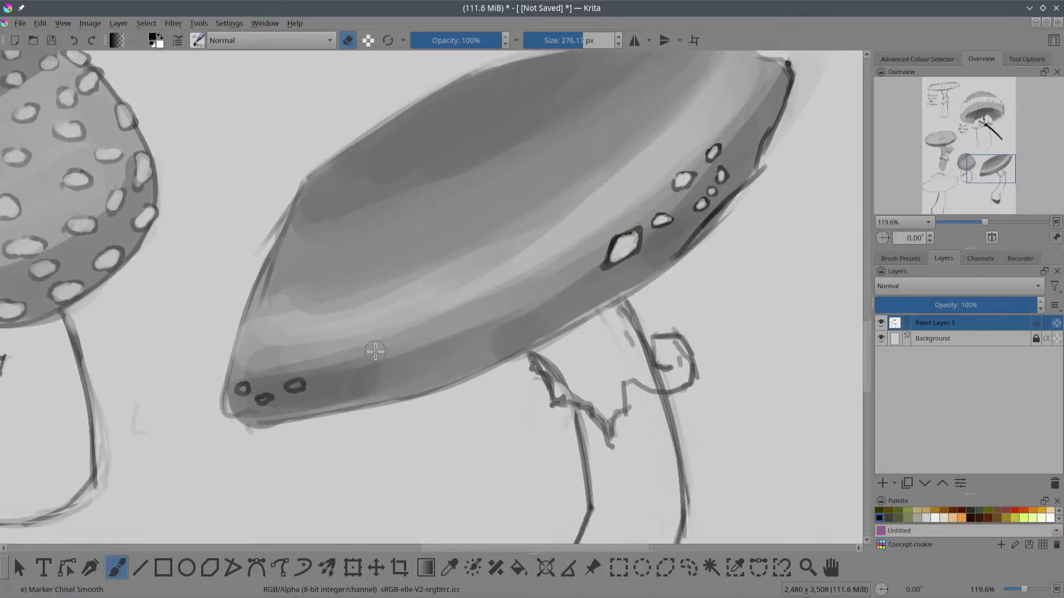
pyautogui.press('e')
pyautogui.scroll(3, 299, 419)
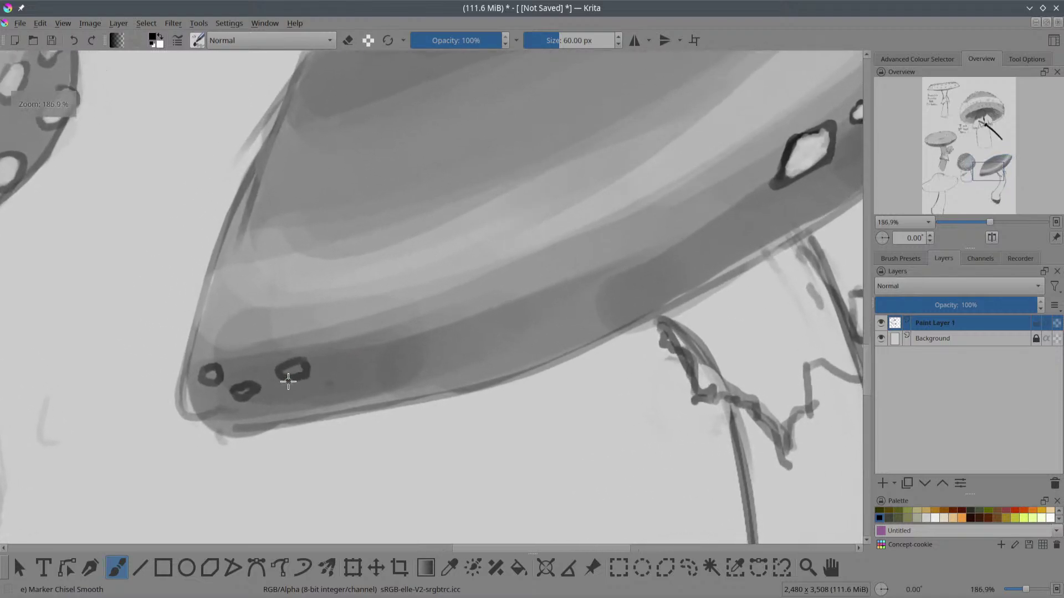
pyautogui.moveTo(292, 371); pyautogui.dragTo(309, 372)
pyautogui.press('e')
pyautogui.press('[')
pyautogui.press('[')
pyautogui.press('[')
pyautogui.press('[')
pyautogui.press('[')
pyautogui.press('[')
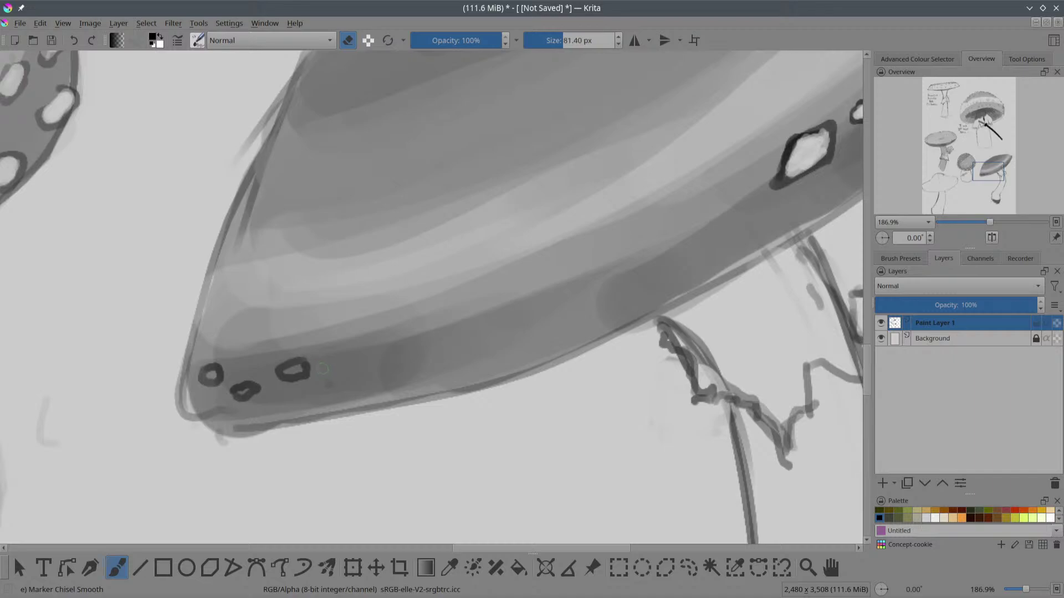
pyautogui.moveTo(311, 370)
pyautogui.mouseDown()
pyautogui.moveTo(285, 368)
pyautogui.moveTo(293, 368)
pyautogui.mouseUp()
# Step: Lighten the other two warts at the cap's lower left end with the eraser reduced to 47.64 px
pyautogui.press('[')
pyautogui.press('[')
pyautogui.press('[')
pyautogui.moveTo(243, 392)
pyautogui.mouseDown()
pyautogui.moveTo(205, 377)
pyautogui.moveTo(215, 373)
pyautogui.mouseUp()
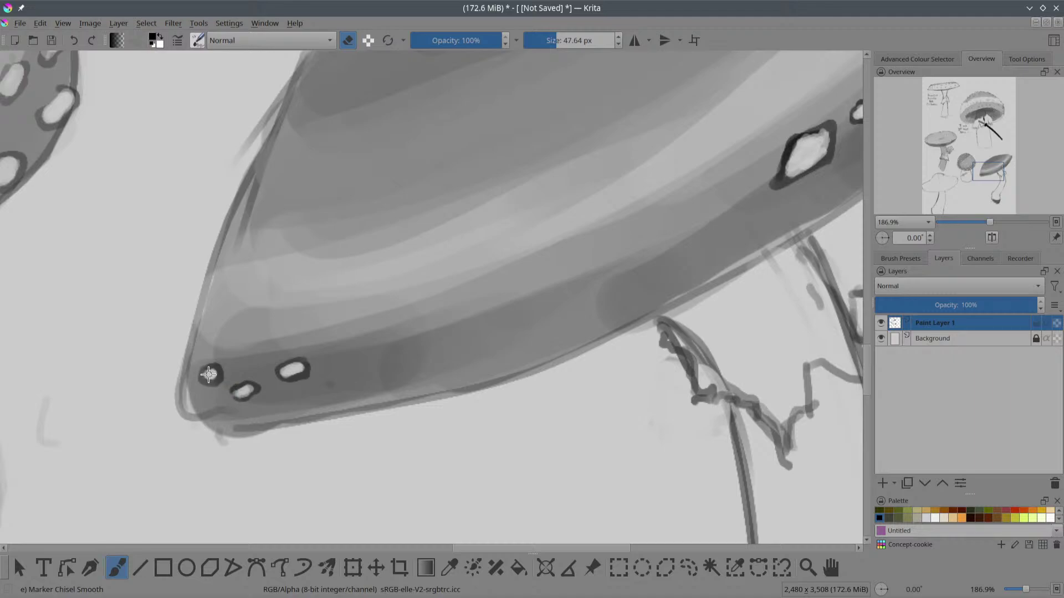
# Step: Outline a cluster of four small warts on the dark upper part of the tilted cap with the 60 px brush
pyautogui.press('2')
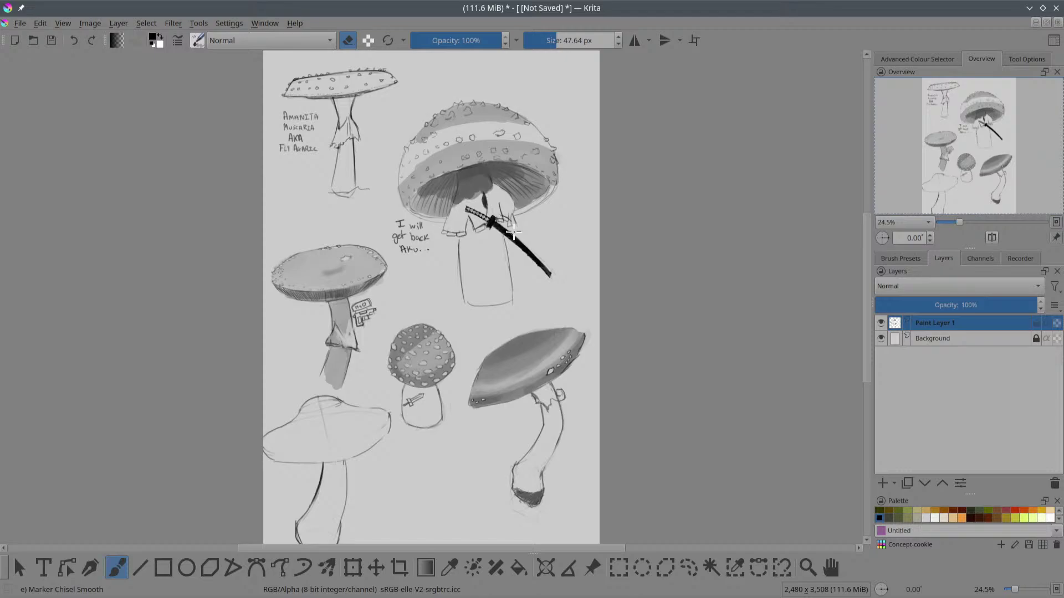
pyautogui.scroll(5, 437, 287)
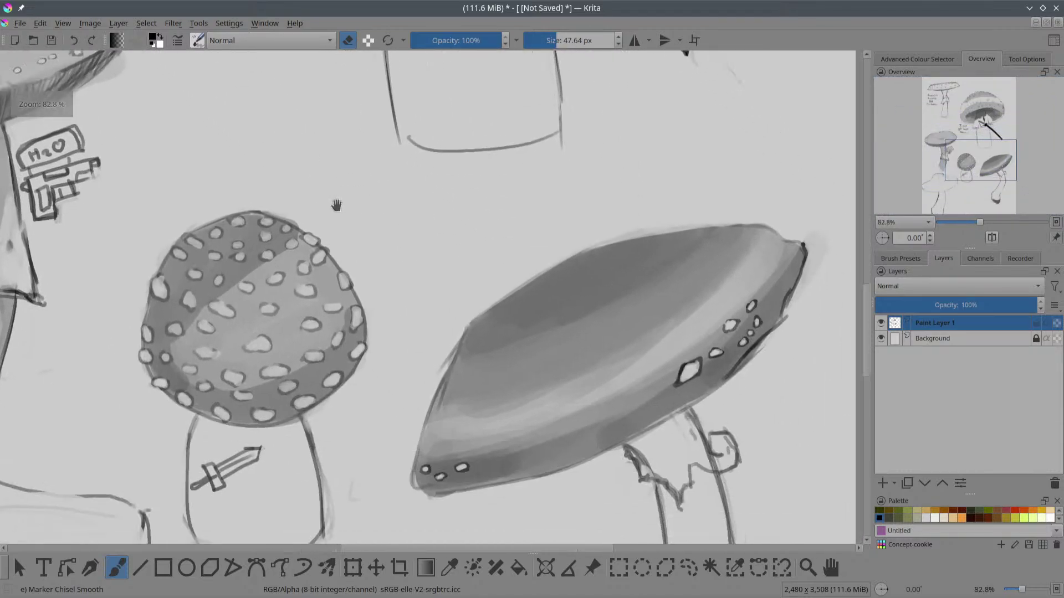
pyautogui.moveTo(389, 367); pyautogui.dragTo(316, 294)
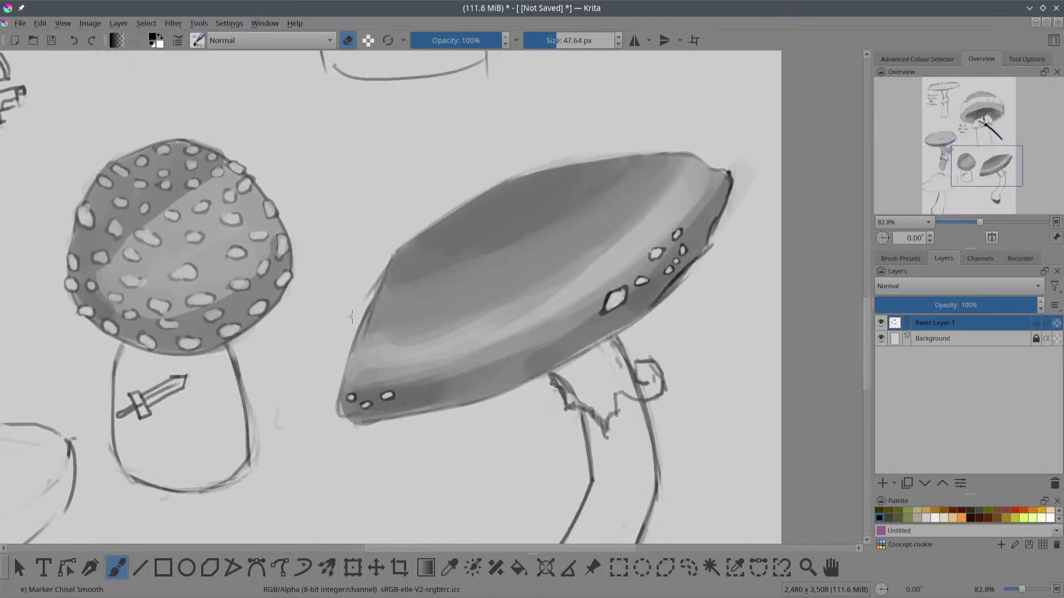
pyautogui.press('e')
pyautogui.moveTo(500, 234)
pyautogui.mouseDown()
pyautogui.moveTo(472, 234)
pyautogui.moveTo(522, 214)
pyautogui.moveTo(485, 237)
pyautogui.moveTo(469, 233)
pyautogui.moveTo(512, 235)
pyautogui.mouseUp()
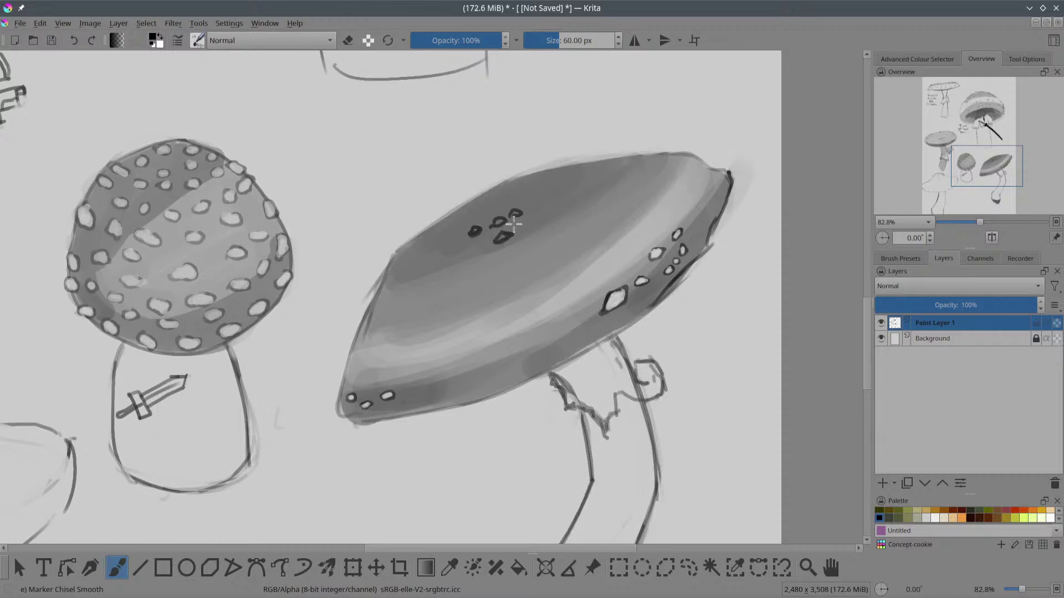
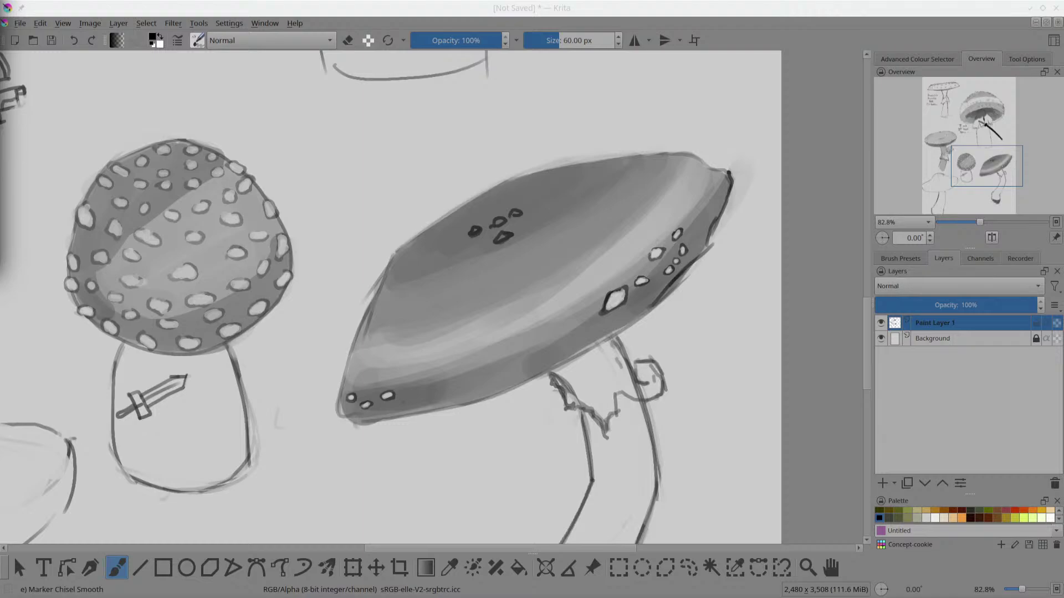
# Step: Outline six scattered warts across the middle of the cap, from its left side to the upper right end
pyautogui.click(831, 102)
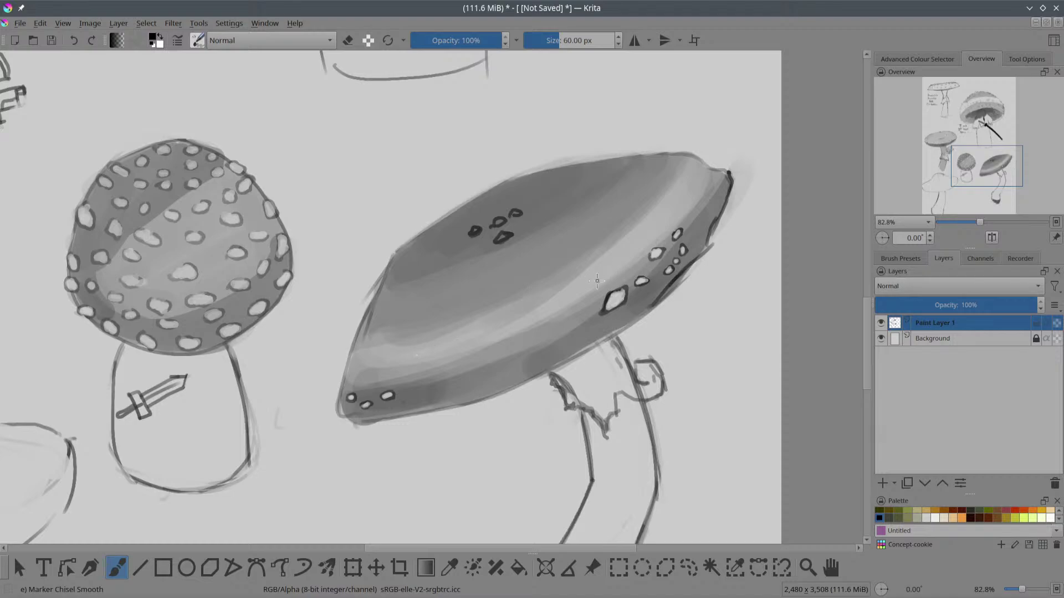
pyautogui.moveTo(390, 329)
pyautogui.mouseDown()
pyautogui.moveTo(396, 311)
pyautogui.moveTo(403, 320)
pyautogui.moveTo(398, 312)
pyautogui.moveTo(471, 313)
pyautogui.moveTo(451, 320)
pyautogui.mouseUp()
pyautogui.moveTo(571, 261)
pyautogui.mouseDown()
pyautogui.moveTo(573, 239)
pyautogui.moveTo(574, 257)
pyautogui.mouseUp()
pyautogui.moveTo(618, 209)
pyautogui.mouseDown()
pyautogui.moveTo(612, 222)
pyautogui.moveTo(619, 210)
pyautogui.mouseUp()
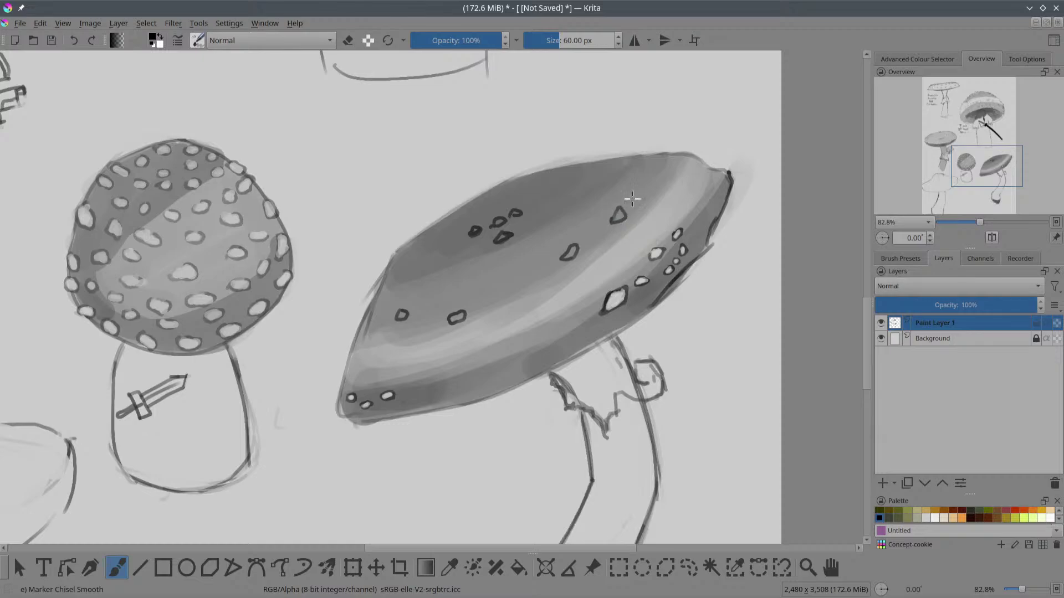
pyautogui.moveTo(624, 256); pyautogui.dragTo(636, 248)
pyautogui.moveTo(656, 183)
pyautogui.mouseDown()
pyautogui.moveTo(640, 185)
pyautogui.moveTo(657, 180)
pyautogui.mouseUp()
# Step: Enlarge the wart cluster on the cap's dark upper part with several more small outlined warts around it
pyautogui.press('e')
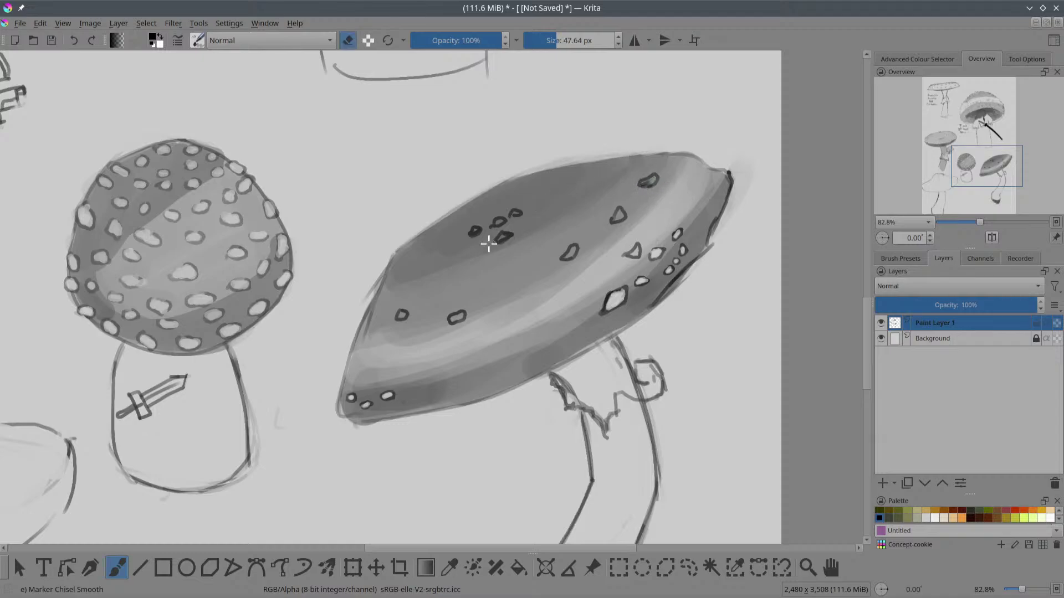
pyautogui.moveTo(490, 236); pyautogui.dragTo(525, 202)
pyautogui.press('e')
pyautogui.moveTo(458, 231)
pyautogui.mouseDown()
pyautogui.moveTo(479, 250)
pyautogui.moveTo(450, 247)
pyautogui.moveTo(477, 251)
pyautogui.moveTo(516, 223)
pyautogui.mouseUp()
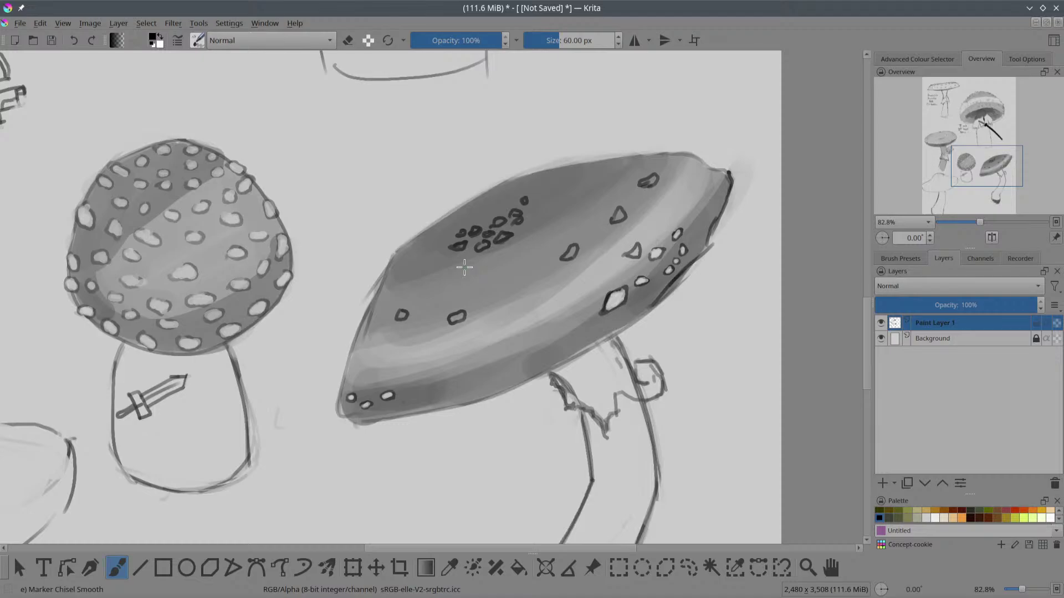
# Step: Round off the angular corner on the cap's upper left edge with an enlarged eraser
pyautogui.press('e')
pyautogui.moveTo(377, 276)
pyautogui.keyDown('shift'); pyautogui.mouseDown()
pyautogui.moveTo(432, 266)
pyautogui.moveTo(359, 305)
pyautogui.mouseUp(); pyautogui.keyUp('shift')
pyautogui.moveTo(402, 234)
pyautogui.mouseDown()
pyautogui.moveTo(391, 252)
pyautogui.moveTo(411, 228)
pyautogui.moveTo(366, 306)
pyautogui.moveTo(415, 227)
pyautogui.moveTo(358, 309)
pyautogui.moveTo(350, 344)
pyautogui.mouseUp()
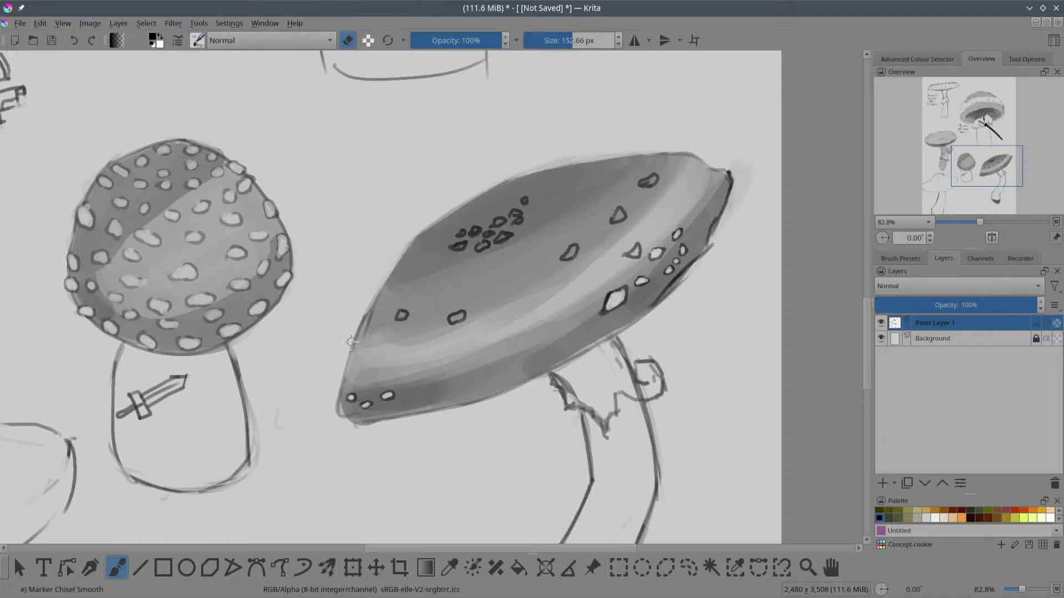
pyautogui.press('e')
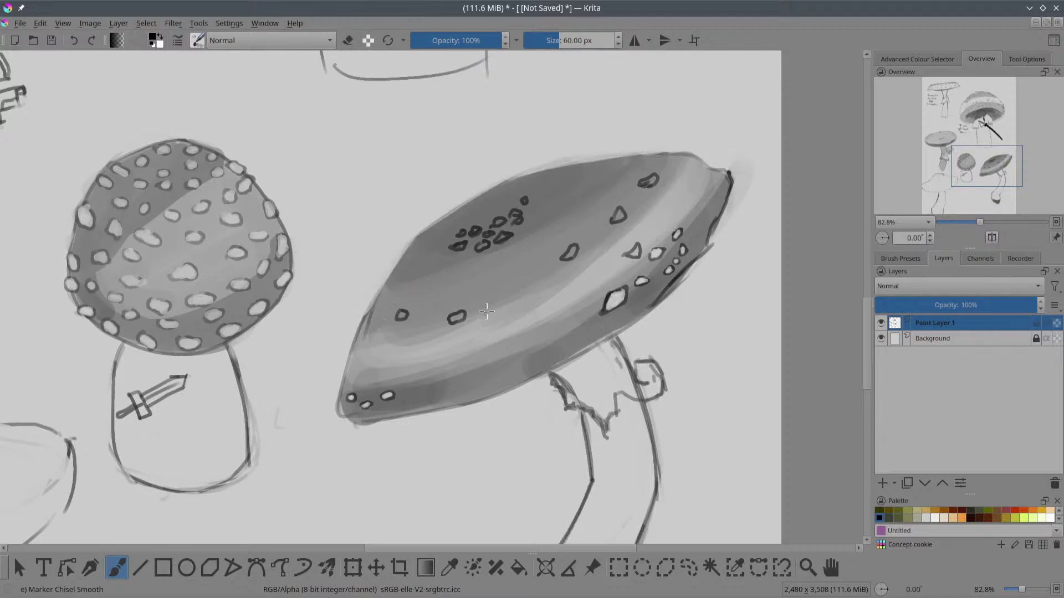
# Step: Outline one more wart at the upper edge of the cluster with the 60 px brush
pyautogui.press('e')
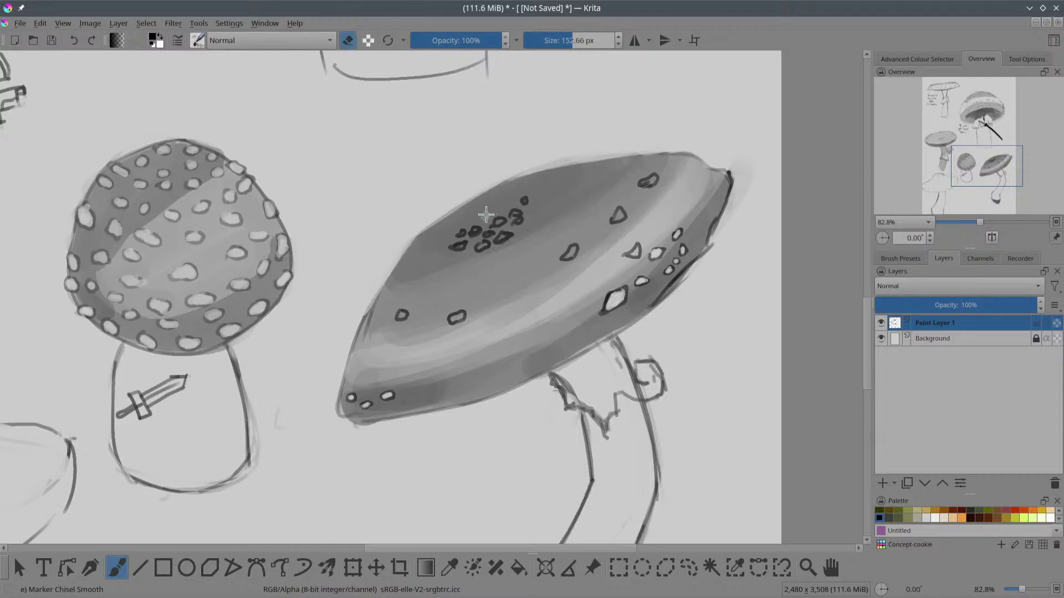
pyautogui.press('e')
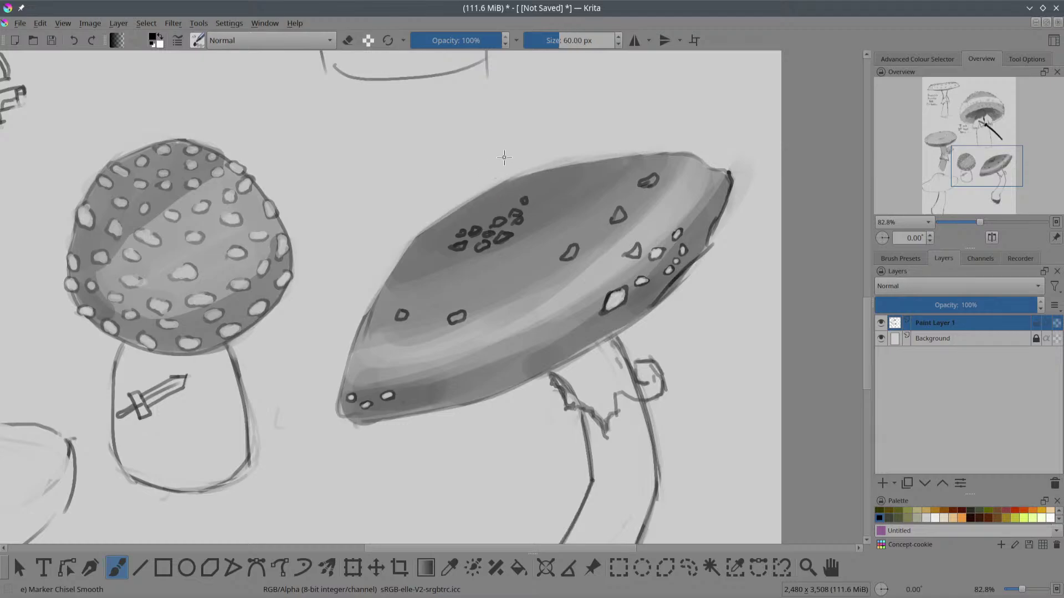
pyautogui.moveTo(479, 217); pyautogui.dragTo(487, 214)
# Step: Erase the grey inside the six scattered warts across the middle of the cap to make them light
pyautogui.press('e')
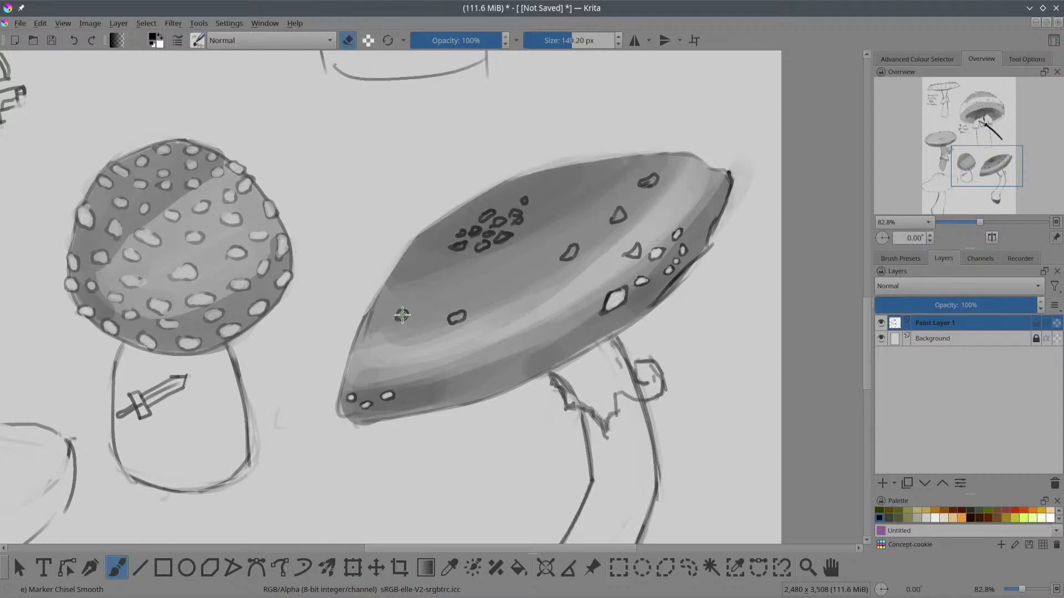
pyautogui.moveTo(402, 315); pyautogui.dragTo(398, 315)
pyautogui.moveTo(463, 317); pyautogui.dragTo(460, 314)
pyautogui.moveTo(588, 252); pyautogui.dragTo(571, 252)
pyautogui.moveTo(635, 252); pyautogui.dragTo(634, 254)
pyautogui.moveTo(619, 215); pyautogui.dragTo(617, 216)
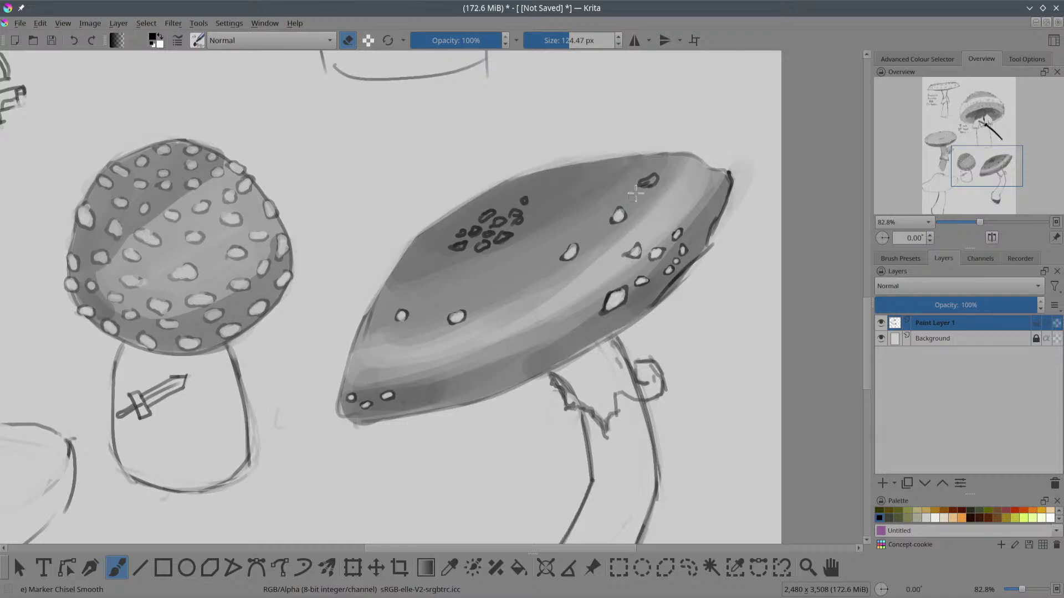
pyautogui.moveTo(647, 181); pyautogui.dragTo(649, 182)
# Step: Lighten the small clustered warts on the cap's dark upper part with a smaller eraser
pyautogui.moveTo(494, 239)
pyautogui.mouseDown()
pyautogui.moveTo(478, 241)
pyautogui.moveTo(490, 241)
pyautogui.mouseUp()
pyautogui.press('[')
pyautogui.moveTo(517, 214); pyautogui.dragTo(525, 198)
pyautogui.moveTo(474, 230)
pyautogui.mouseDown()
pyautogui.moveTo(492, 214)
pyautogui.moveTo(460, 245)
pyautogui.moveTo(498, 226)
pyautogui.mouseUp()
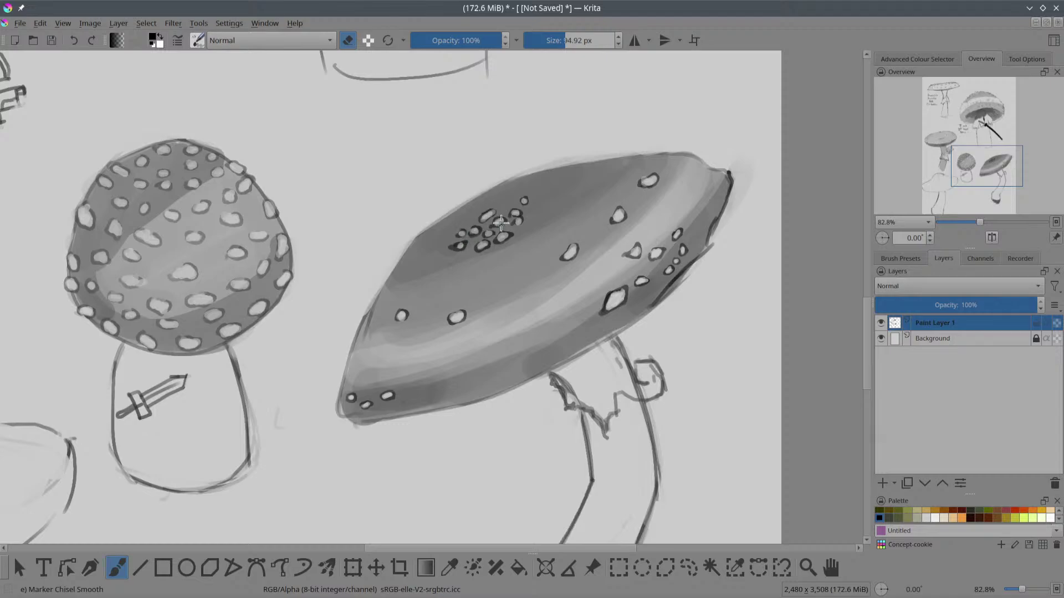
# Step: Redraw the outer and inner outline of the ring's curled flap at the stem's right side in darker black
pyautogui.press('2')
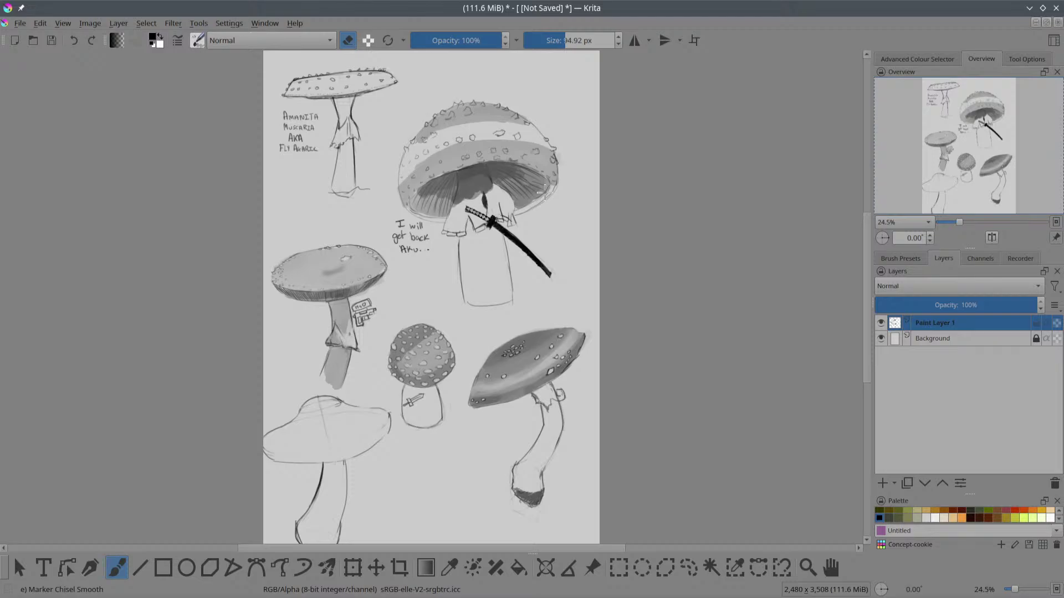
pyautogui.moveTo(613, 418); pyautogui.dragTo(553, 349)
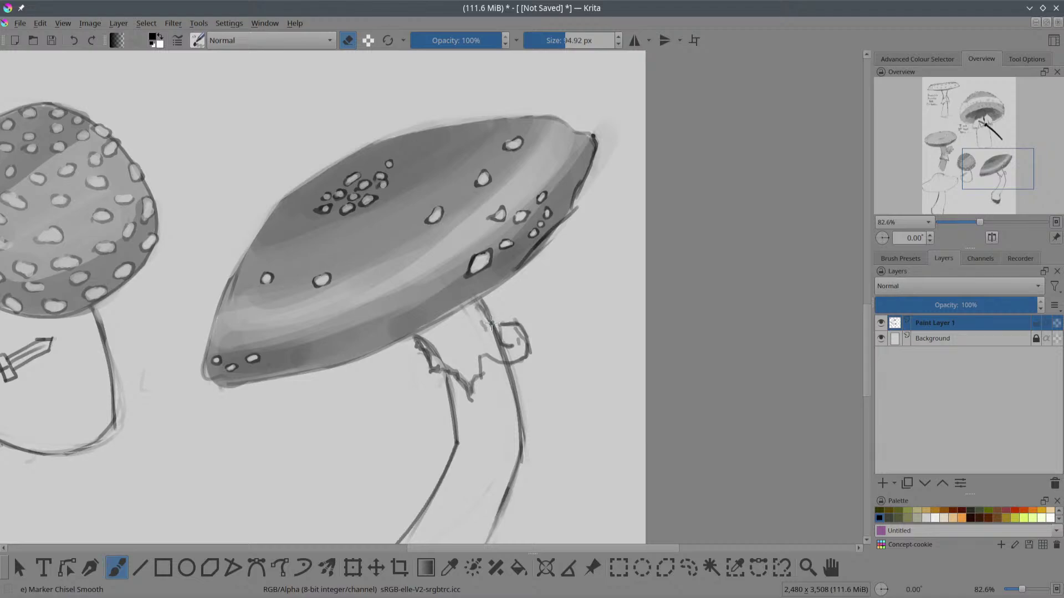
pyautogui.press('e')
pyautogui.moveTo(513, 345)
pyautogui.mouseDown()
pyautogui.moveTo(501, 324)
pyautogui.moveTo(522, 327)
pyautogui.moveTo(532, 353)
pyautogui.mouseUp()
pyautogui.press('e')
pyautogui.press('e')
pyautogui.press('e')
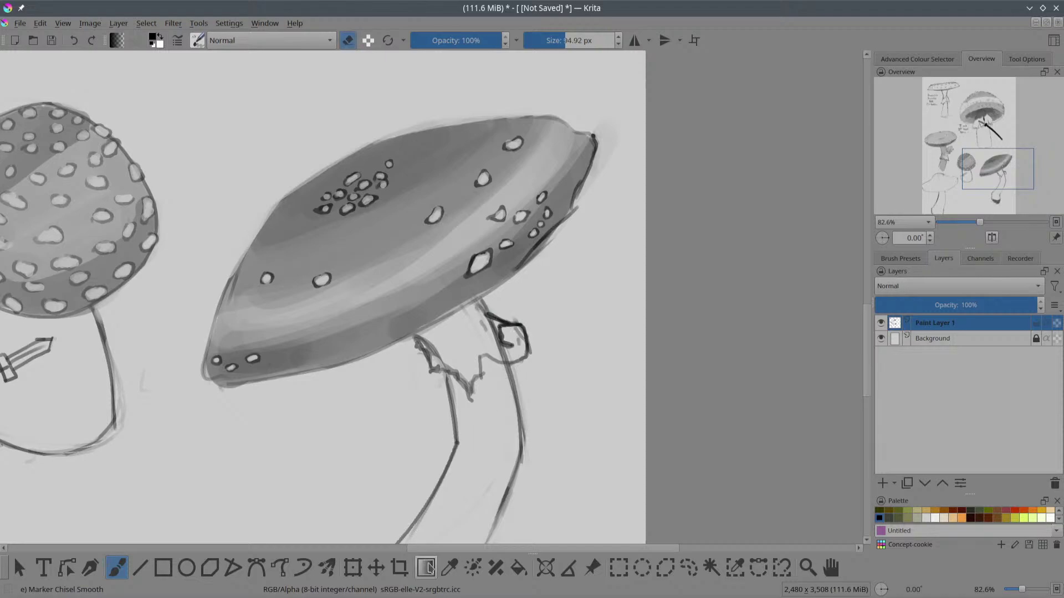
pyautogui.moveTo(502, 493); pyautogui.dragTo(547, 331)
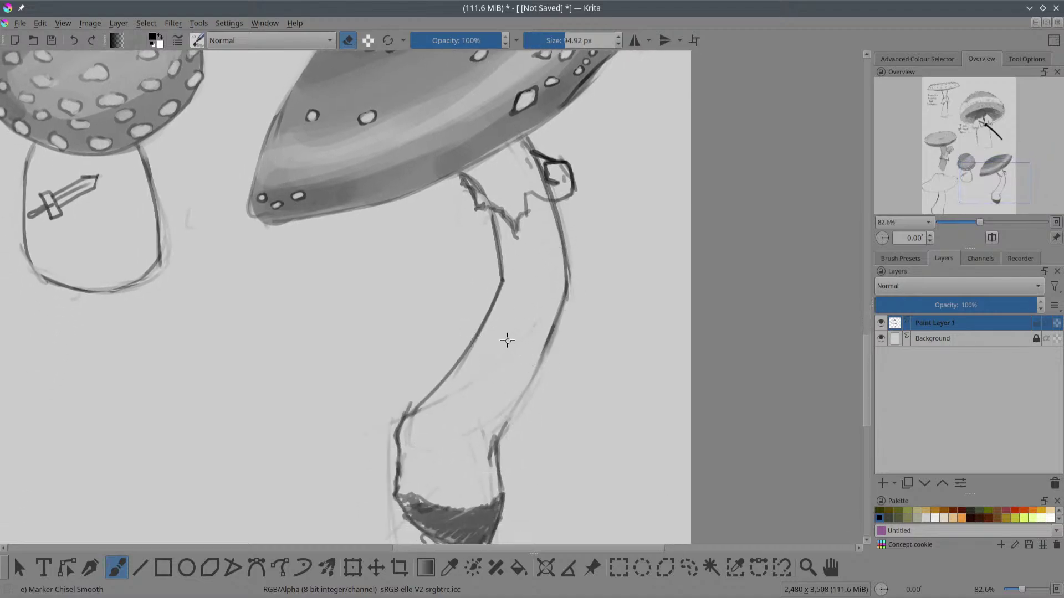
pyautogui.moveTo(499, 400); pyautogui.dragTo(464, 360)
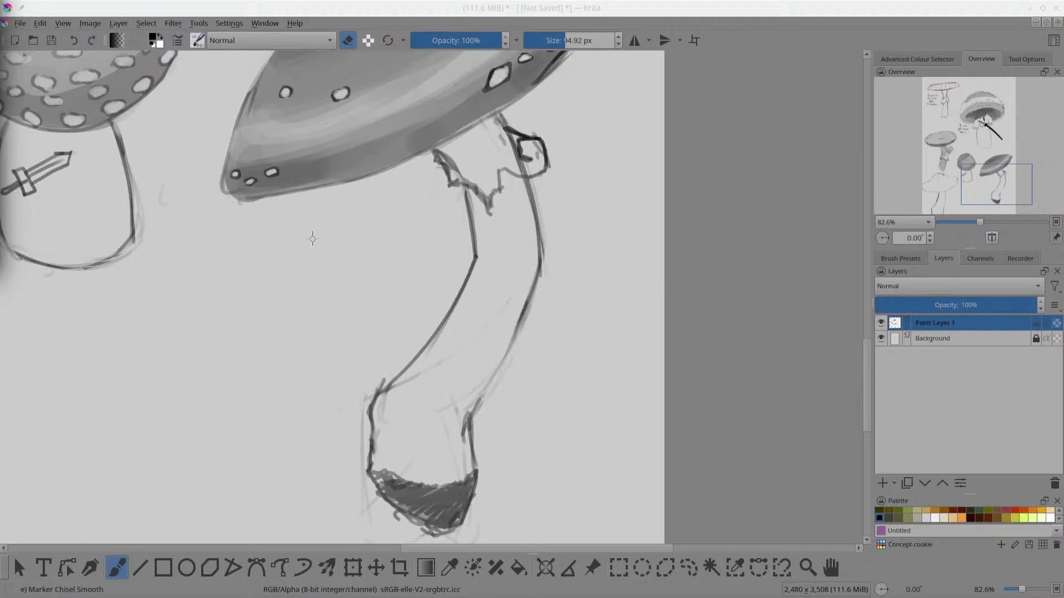
pyautogui.press('e')
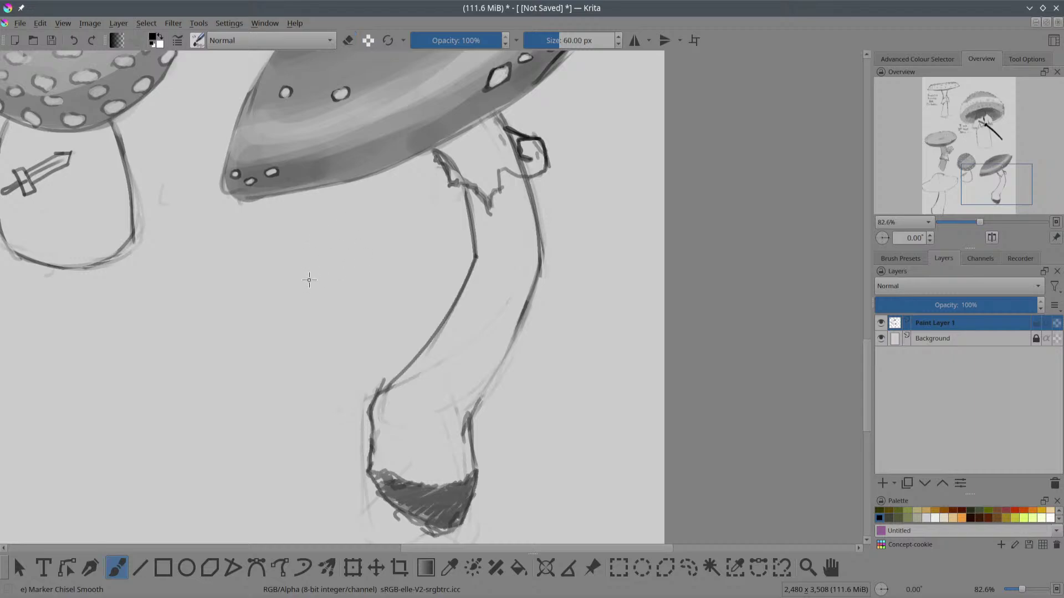
pyautogui.moveTo(305, 252); pyautogui.dragTo(327, 206)
pyautogui.moveTo(305, 254)
pyautogui.mouseDown()
pyautogui.moveTo(335, 199)
pyautogui.moveTo(399, 309)
pyautogui.mouseUp()
pyautogui.moveTo(304, 254)
pyautogui.mouseDown()
pyautogui.moveTo(321, 288)
pyautogui.moveTo(404, 352)
pyautogui.mouseUp()
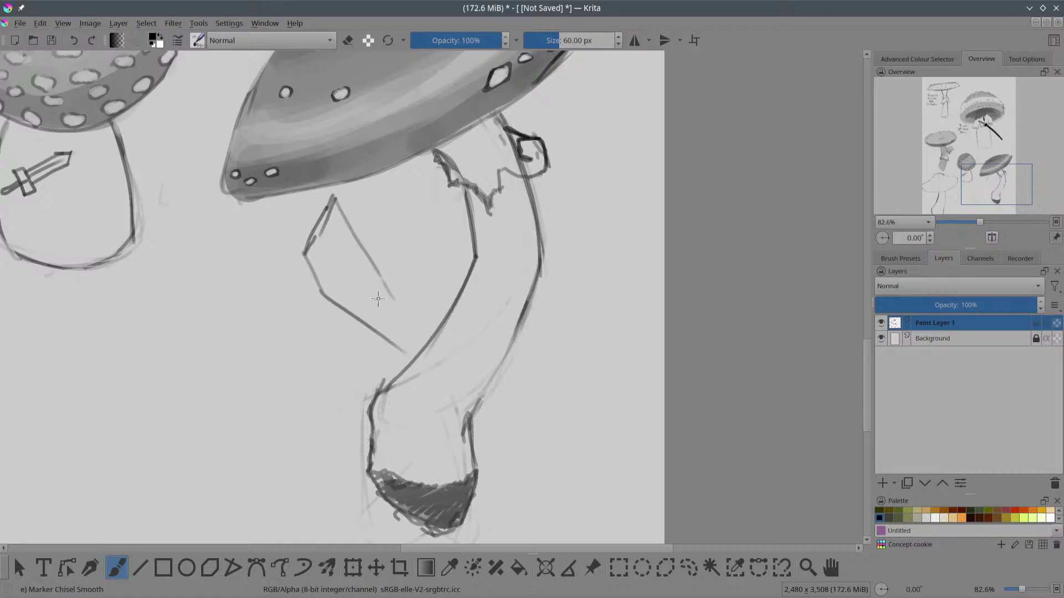
pyautogui.moveTo(323, 236); pyautogui.dragTo(348, 289)
pyautogui.hotkey('ctrl', 'z')
pyautogui.hotkey('ctrl', 'z')
pyautogui.hotkey('ctrl', 'z')
pyautogui.hotkey('ctrl', 'z')
pyautogui.hotkey('ctrl', 'z')
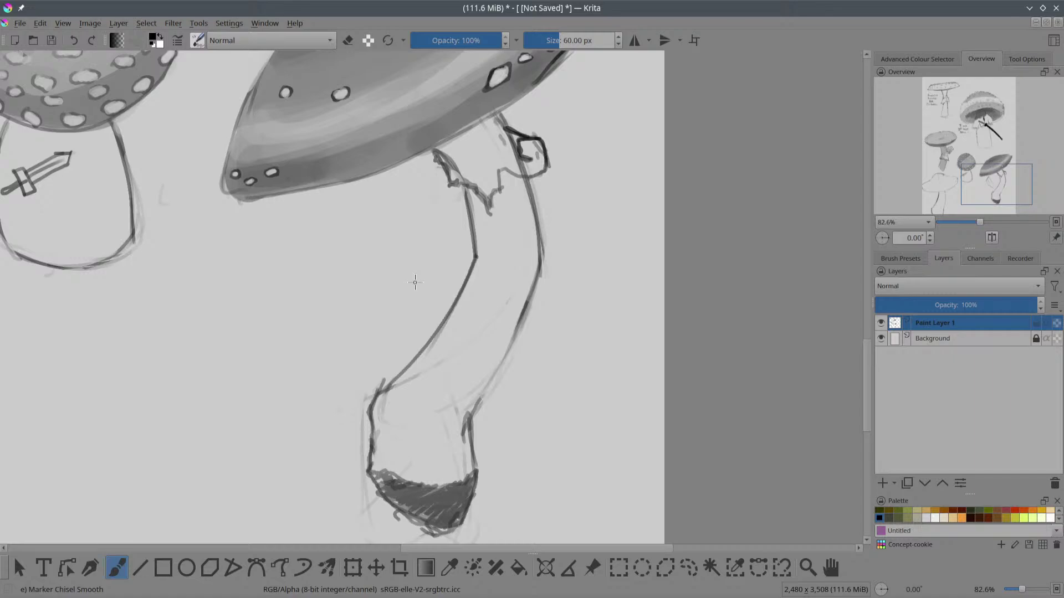
pyautogui.hotkey('alt', 'Tab')
pyautogui.moveTo(359, 239)
pyautogui.mouseDown()
pyautogui.moveTo(354, 269)
pyautogui.moveTo(357, 242)
pyautogui.mouseUp()
pyautogui.hotkey('ctrl', 'z')
pyautogui.moveTo(663, 312); pyautogui.dragTo(649, 225)
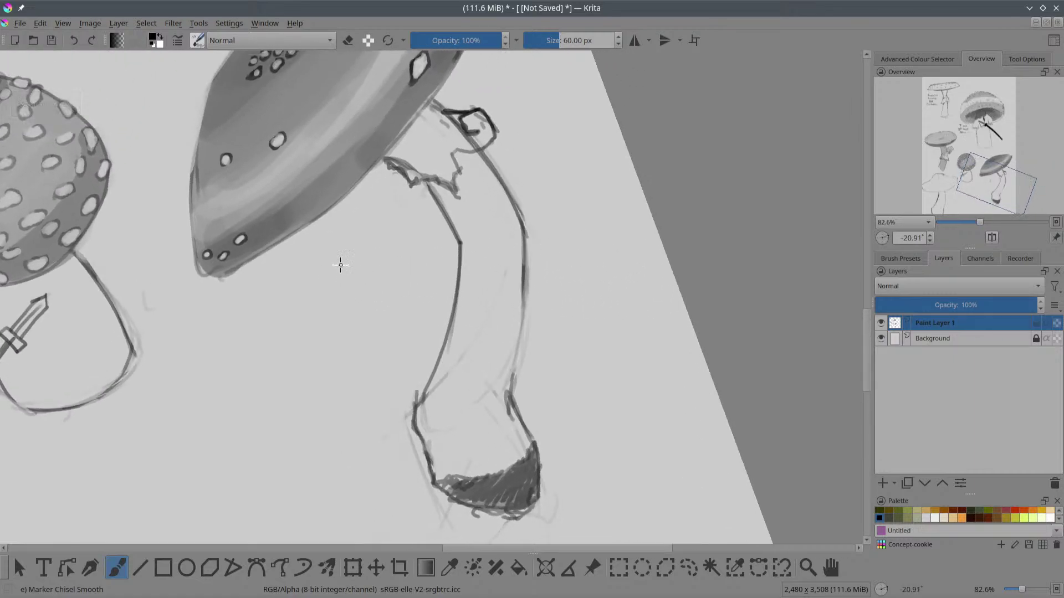
pyautogui.moveTo(618, 280); pyautogui.dragTo(597, 267)
pyautogui.moveTo(347, 284)
pyautogui.mouseDown()
pyautogui.moveTo(503, 301)
pyautogui.moveTo(381, 294)
pyautogui.moveTo(526, 254)
pyautogui.mouseUp()
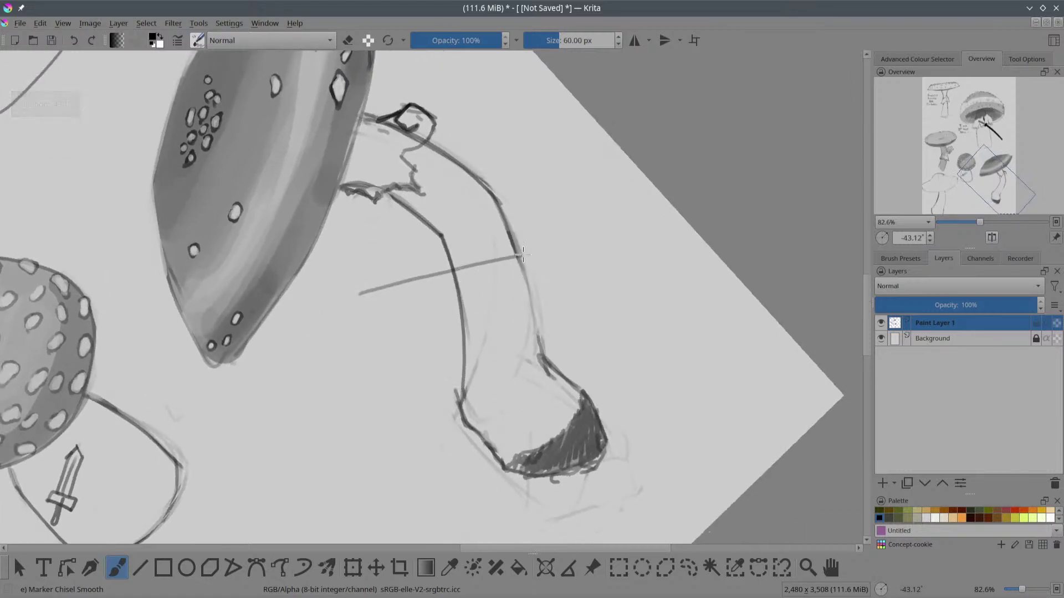
pyautogui.moveTo(370, 319); pyautogui.dragTo(540, 264)
pyautogui.hotkey('ctrl', 'z')
pyautogui.moveTo(366, 316); pyautogui.dragTo(528, 261)
pyautogui.hotkey('ctrl', 'z')
pyautogui.hotkey('ctrl', 'z')
pyautogui.moveTo(696, 190)
pyautogui.mouseDown()
pyautogui.moveTo(686, 333)
pyautogui.moveTo(594, 378)
pyautogui.mouseUp()
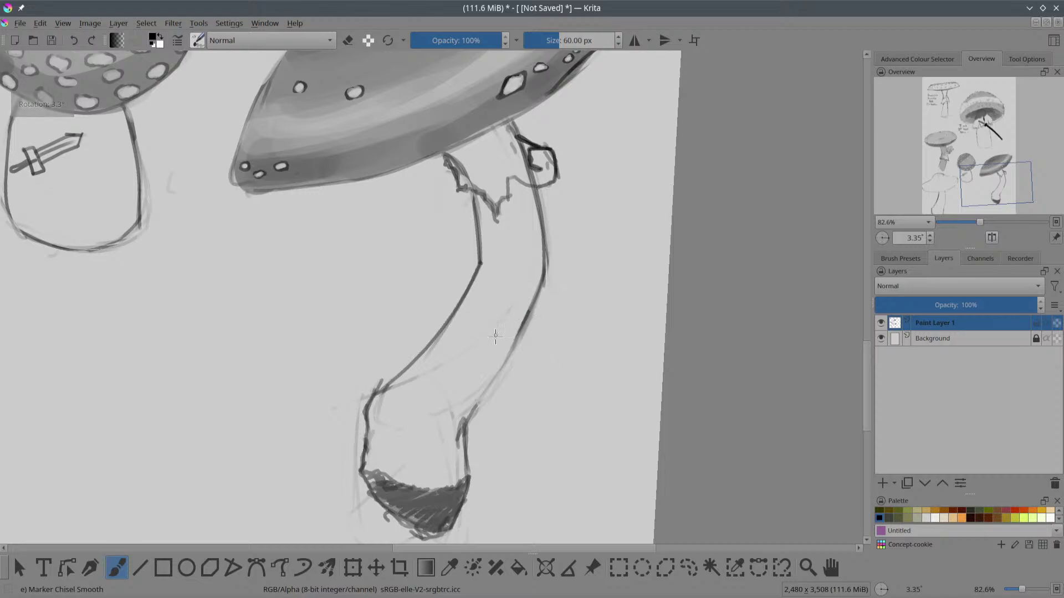
# Step: Draw the small knob and two long sides of a baseball bat leaning across the tilted mushroom's stem with the 60 px brush
pyautogui.moveTo(486, 325); pyautogui.dragTo(492, 341)
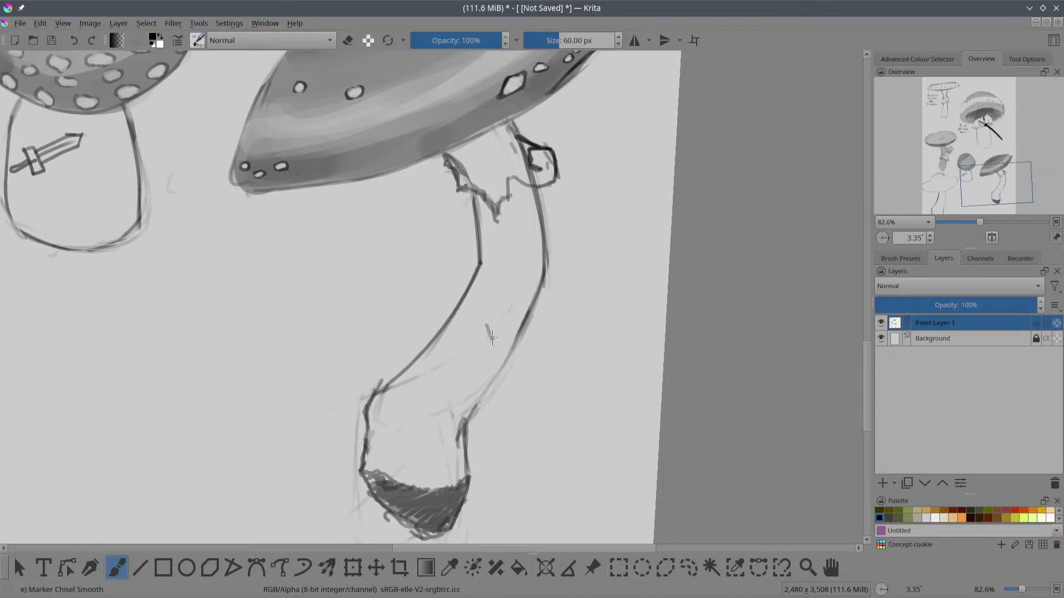
pyautogui.moveTo(480, 322)
pyautogui.mouseDown()
pyautogui.moveTo(487, 332)
pyautogui.moveTo(496, 313)
pyautogui.moveTo(524, 420)
pyautogui.mouseUp()
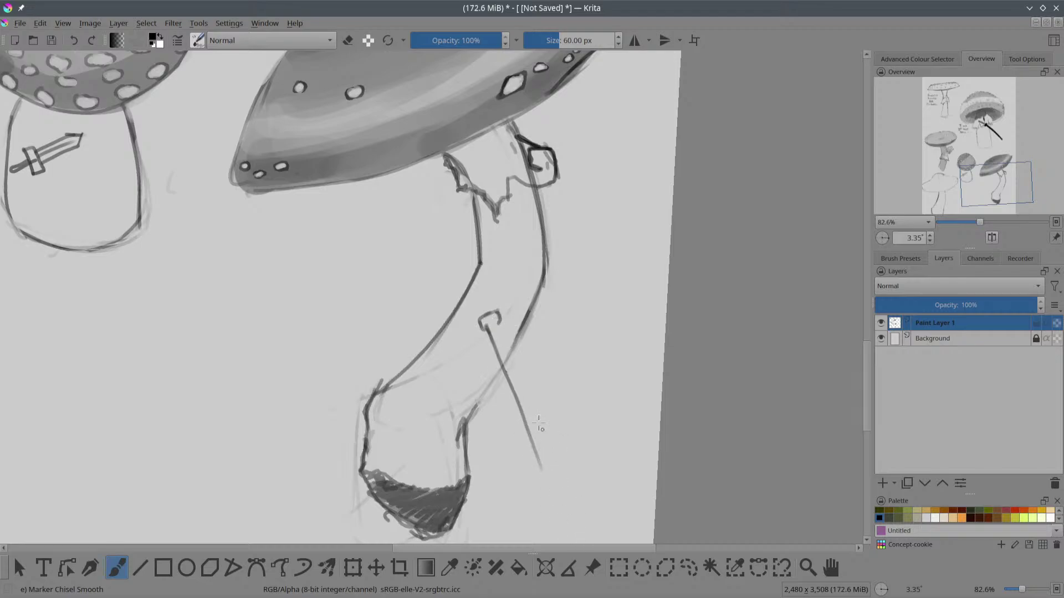
pyautogui.moveTo(431, 486); pyautogui.dragTo(474, 259)
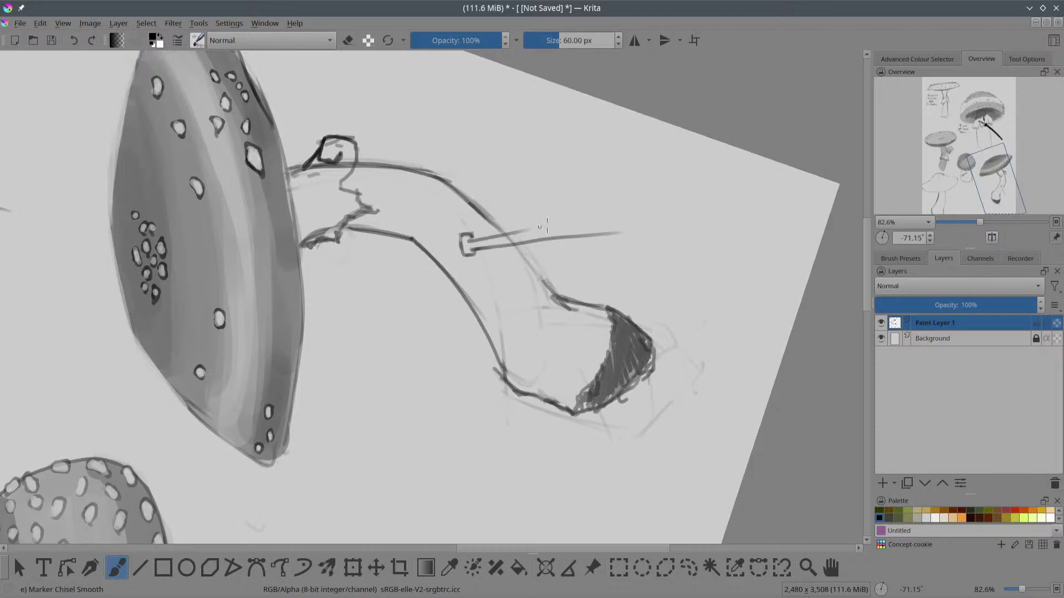
pyautogui.moveTo(468, 240); pyautogui.dragTo(668, 206)
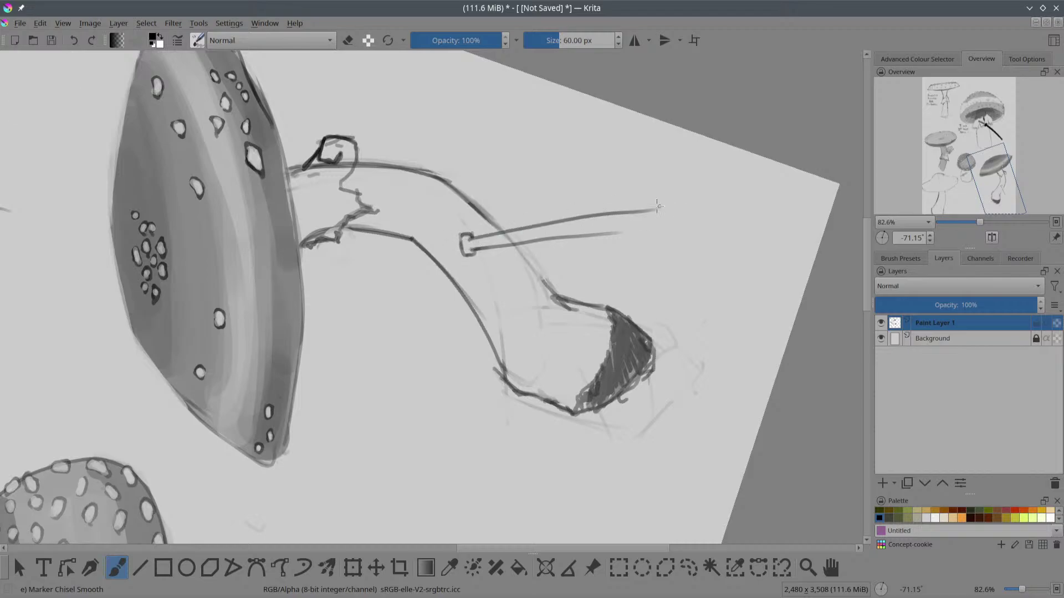
pyautogui.moveTo(472, 237); pyautogui.dragTo(692, 209)
pyautogui.moveTo(470, 247); pyautogui.dragTo(632, 230)
pyautogui.hotkey('ctrl', 'z')
pyautogui.moveTo(470, 247); pyautogui.dragTo(677, 232)
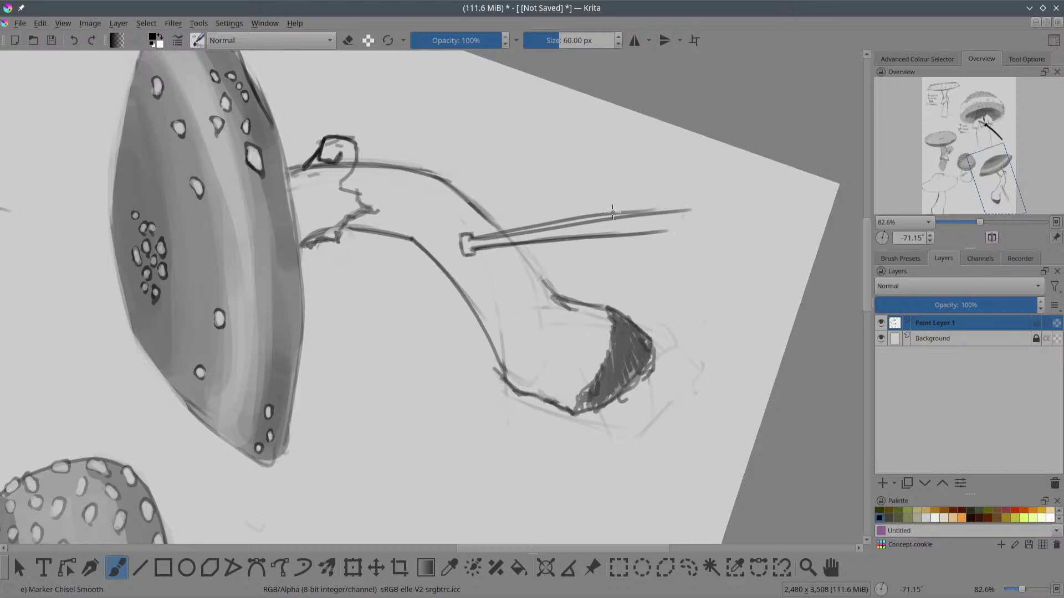
# Step: Widen the bat toward its thick end and close that end with a rounded tip
pyautogui.moveTo(643, 234); pyautogui.dragTo(712, 222)
pyautogui.moveTo(645, 201)
pyautogui.mouseDown()
pyautogui.moveTo(711, 193)
pyautogui.moveTo(673, 199)
pyautogui.moveTo(705, 193)
pyautogui.moveTo(713, 224)
pyautogui.mouseUp()
pyautogui.hotkey('ctrl', 'z')
pyautogui.moveTo(579, 217); pyautogui.dragTo(656, 203)
pyautogui.hotkey('ctrl', 'z')
pyautogui.moveTo(590, 214)
pyautogui.mouseDown()
pyautogui.moveTo(670, 204)
pyautogui.moveTo(595, 227)
pyautogui.moveTo(698, 210)
pyautogui.moveTo(486, 240)
pyautogui.moveTo(564, 224)
pyautogui.mouseUp()
# Step: Erase the surplus line along the bat's upper edge and redraw that edge in one darker contour
pyautogui.press('e')
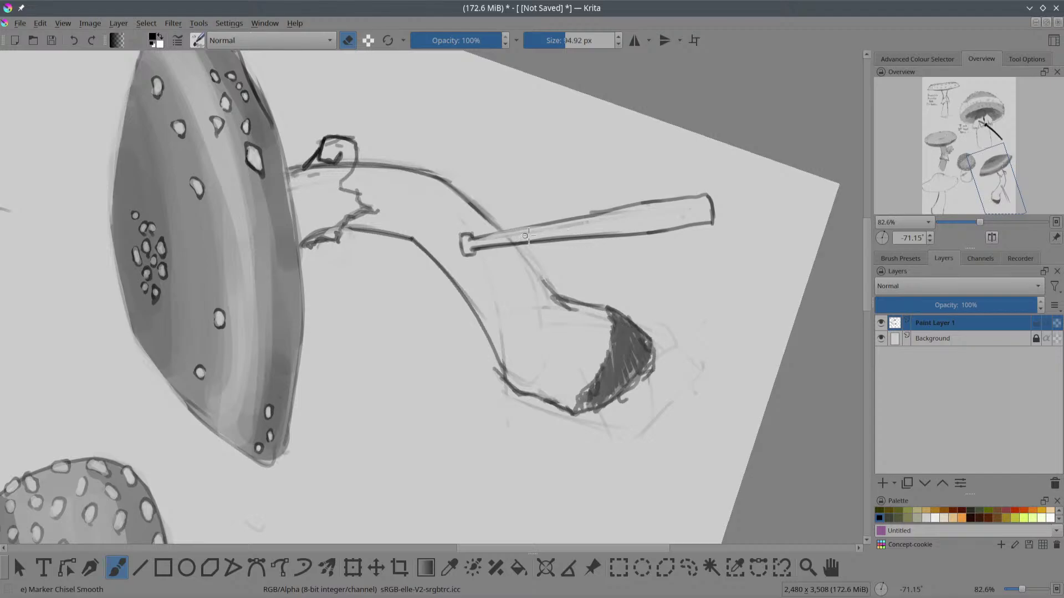
pyautogui.press('e')
pyautogui.moveTo(483, 237); pyautogui.dragTo(594, 216)
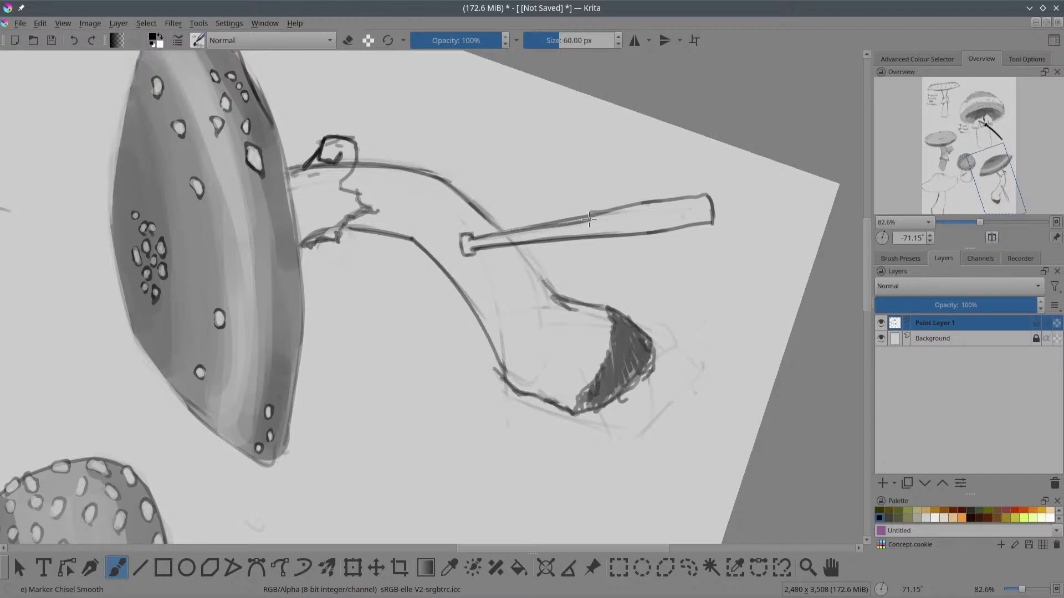
pyautogui.hotkey('ctrl', 'z')
pyautogui.moveTo(509, 233)
pyautogui.mouseDown()
pyautogui.moveTo(708, 195)
pyautogui.moveTo(713, 226)
pyautogui.mouseUp()
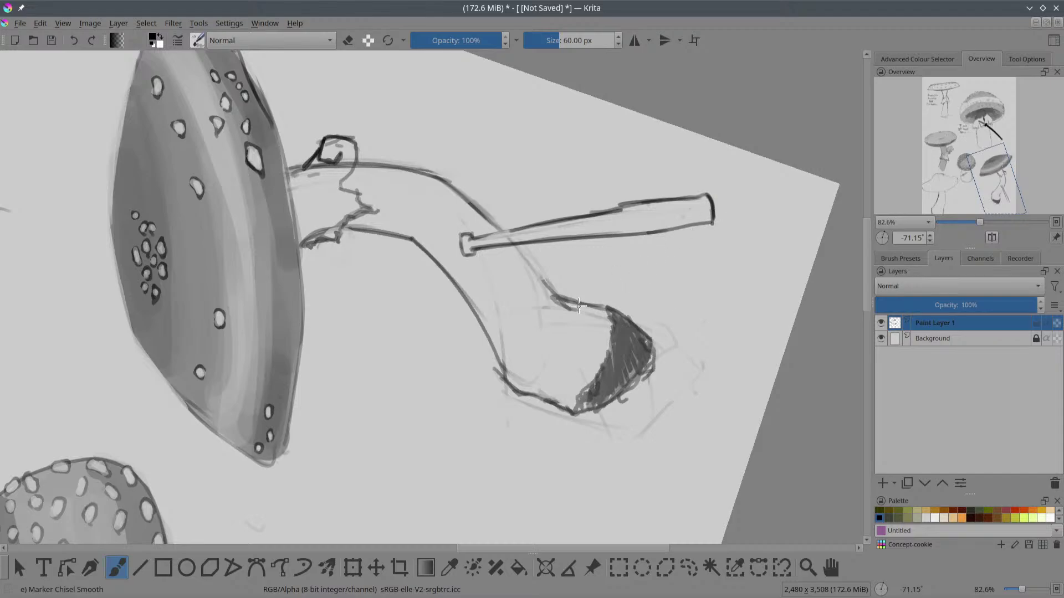
# Step: Add a dark band around the bat's handle and a small letter-like logo near its thick end
pyautogui.moveTo(564, 221); pyautogui.dragTo(567, 232)
pyautogui.moveTo(769, 260)
pyautogui.mouseDown()
pyautogui.moveTo(479, 112)
pyautogui.moveTo(470, 318)
pyautogui.moveTo(480, 261)
pyautogui.moveTo(451, 245)
pyautogui.moveTo(459, 226)
pyautogui.moveTo(442, 251)
pyautogui.moveTo(457, 228)
pyautogui.moveTo(442, 249)
pyautogui.moveTo(451, 245)
pyautogui.mouseUp()
pyautogui.hotkey('ctrl', 'z')
pyautogui.hotkey('ctrl', 'z')
pyautogui.hotkey('ctrl', 'z')
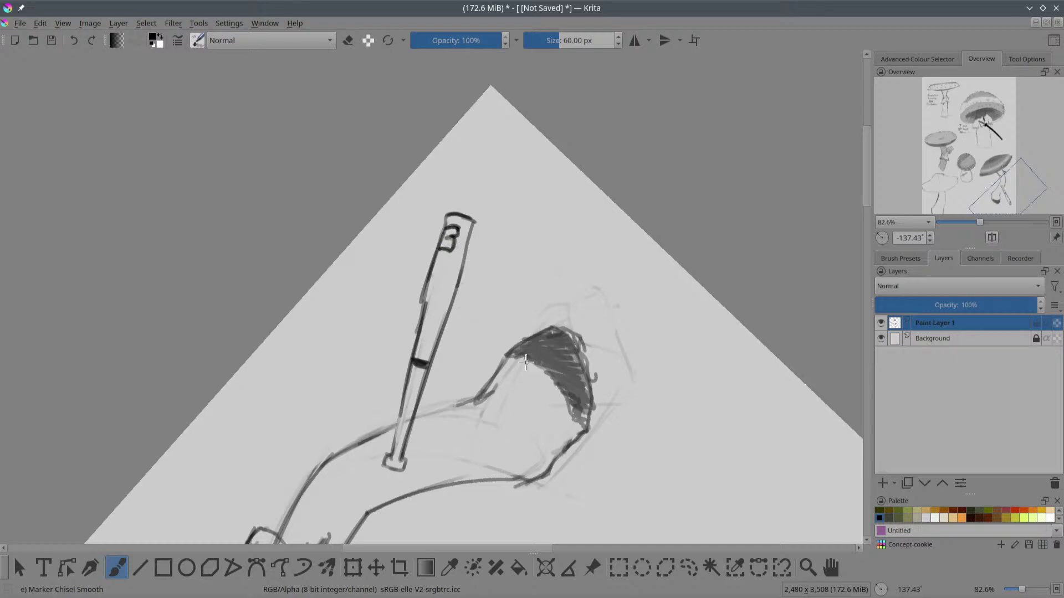
pyautogui.press('6')
pyautogui.press('2')
pyautogui.press('5')
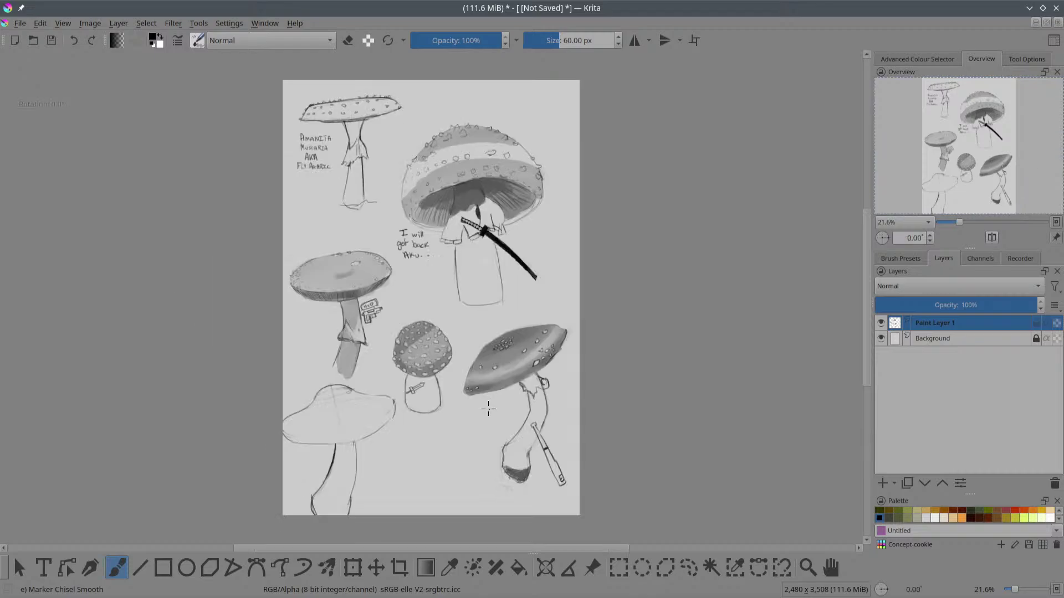
# Step: Clean up the bat's right edge below the band by erasing the uneven line and redrawing it as one smooth contour
pyautogui.moveTo(593, 442); pyautogui.dragTo(390, 338)
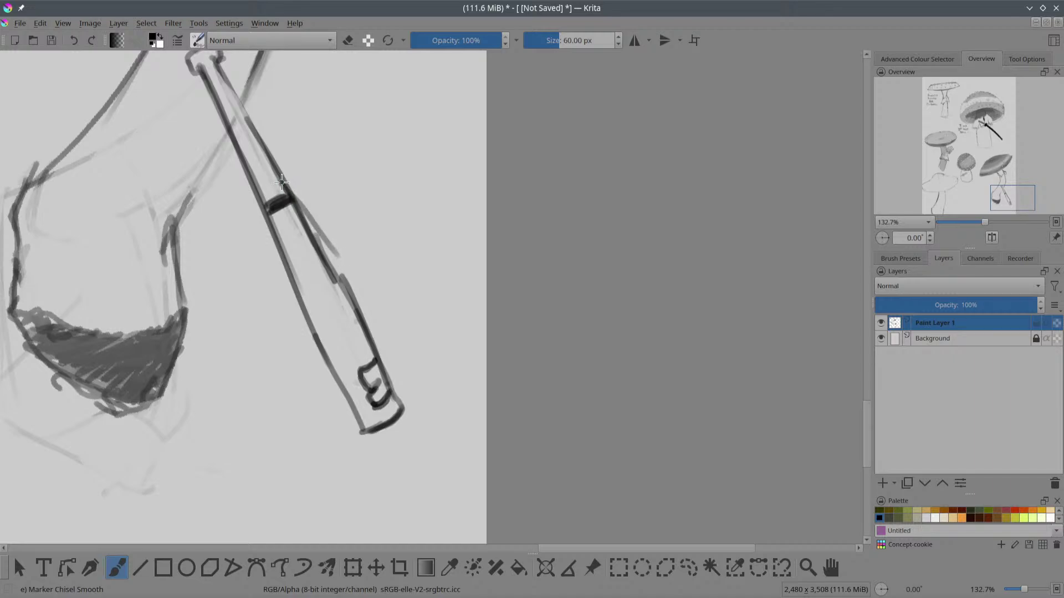
pyautogui.moveTo(288, 190); pyautogui.dragTo(360, 305)
pyautogui.press('e')
pyautogui.moveTo(294, 218); pyautogui.dragTo(363, 330)
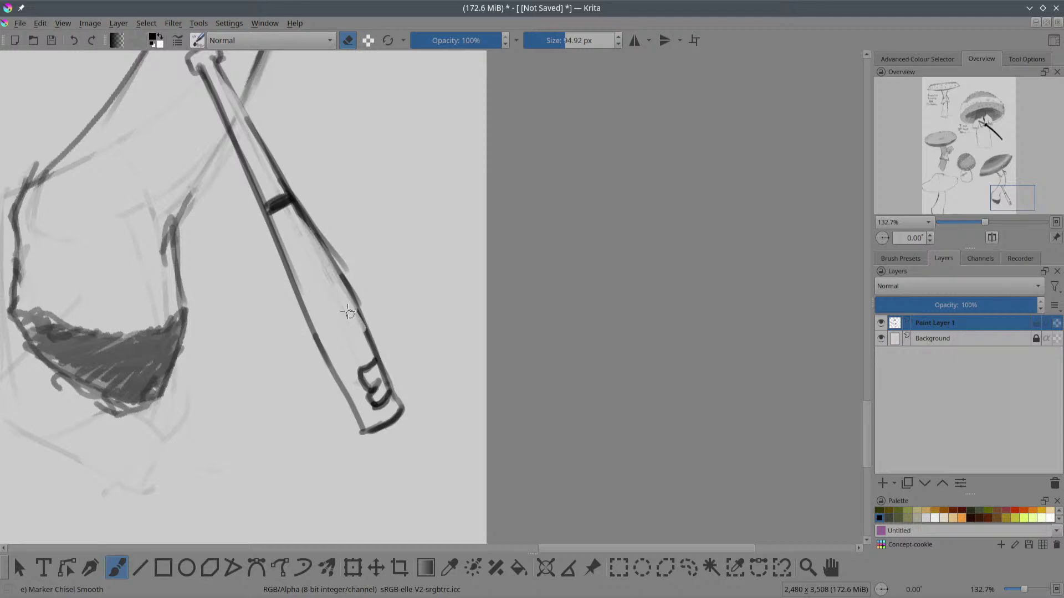
pyautogui.moveTo(306, 216); pyautogui.dragTo(359, 306)
pyautogui.press('e')
pyautogui.moveTo(306, 211); pyautogui.dragTo(375, 337)
pyautogui.hotkey('ctrl', 'z')
pyautogui.moveTo(305, 222); pyautogui.dragTo(379, 349)
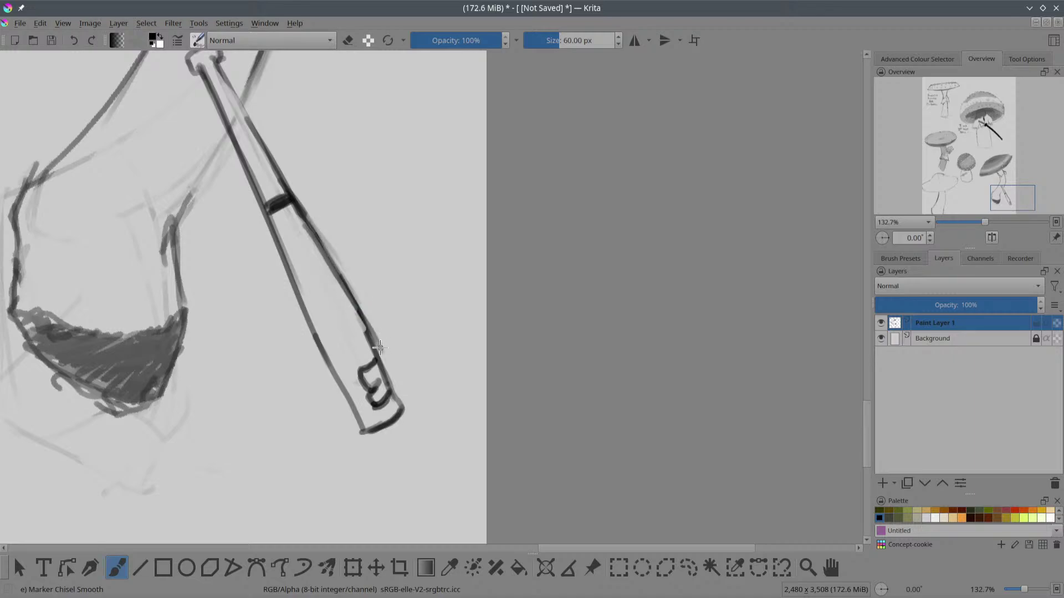
pyautogui.press('2')
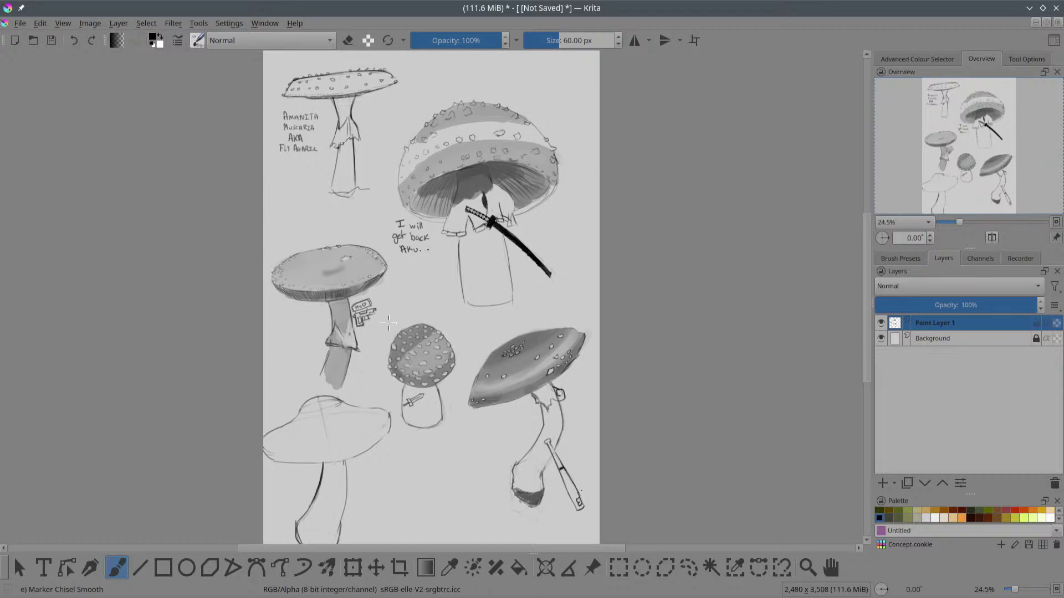
pyautogui.moveTo(549, 227); pyautogui.dragTo(558, 234)
pyautogui.moveTo(383, 311); pyautogui.dragTo(397, 335)
pyautogui.hotkey('ctrl', 'z')
pyautogui.moveTo(384, 302); pyautogui.dragTo(396, 313)
pyautogui.hotkey('ctrl', 'z')
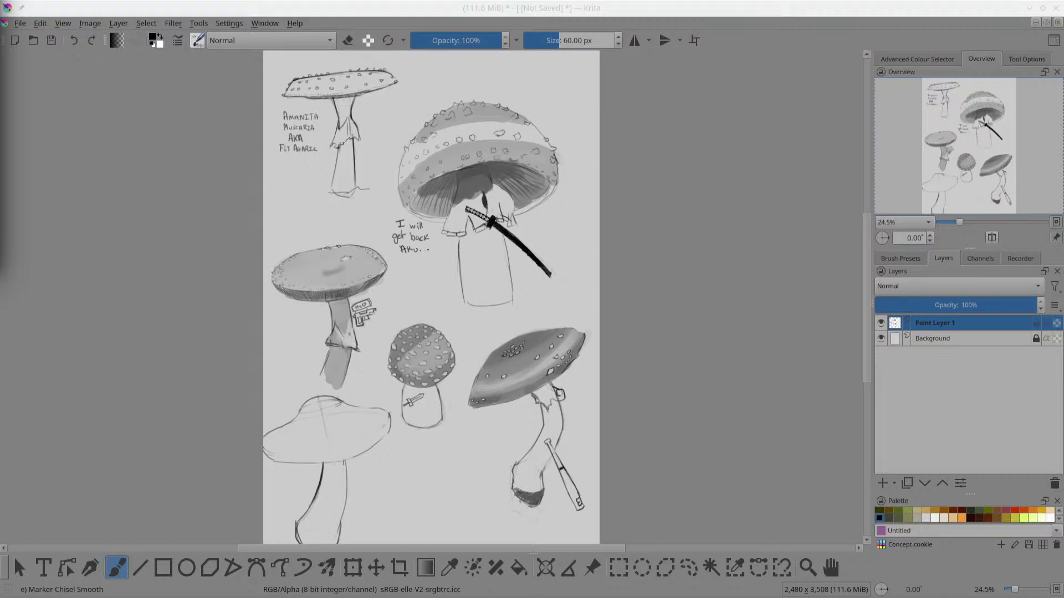
# Step: Erase light patches along the upper edge and inside the dark base of the tilted mushroom's stem
pyautogui.scroll(4, 627, 494)
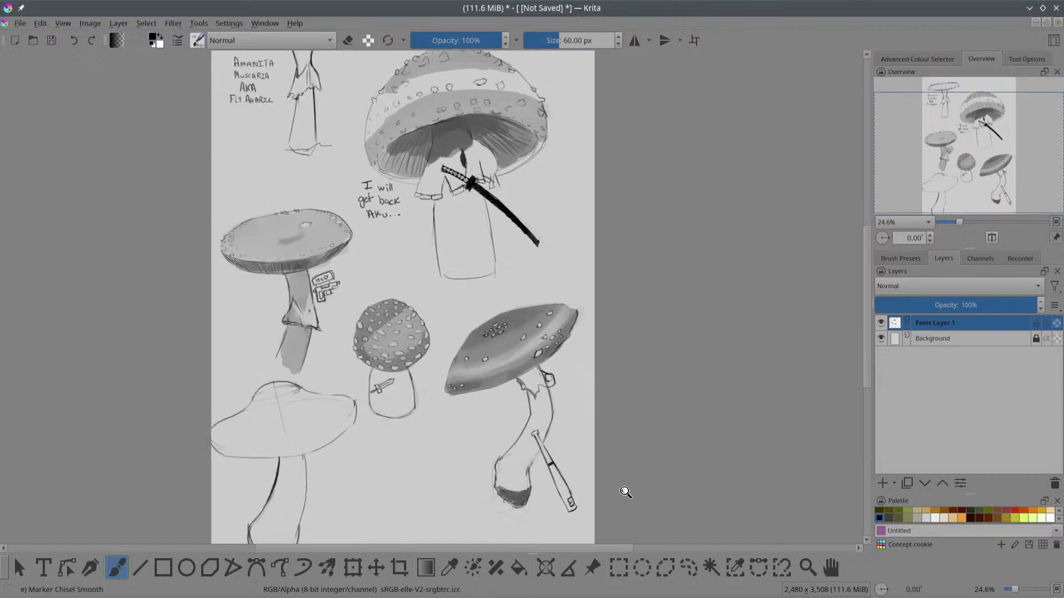
pyautogui.moveTo(199, 466)
pyautogui.mouseDown()
pyautogui.moveTo(214, 414)
pyautogui.moveTo(251, 400)
pyautogui.moveTo(248, 364)
pyautogui.moveTo(292, 371)
pyautogui.moveTo(290, 382)
pyautogui.moveTo(261, 383)
pyautogui.moveTo(248, 371)
pyautogui.moveTo(270, 387)
pyautogui.moveTo(249, 389)
pyautogui.moveTo(208, 380)
pyautogui.moveTo(199, 363)
pyautogui.moveTo(230, 379)
pyautogui.mouseUp()
pyautogui.press('e')
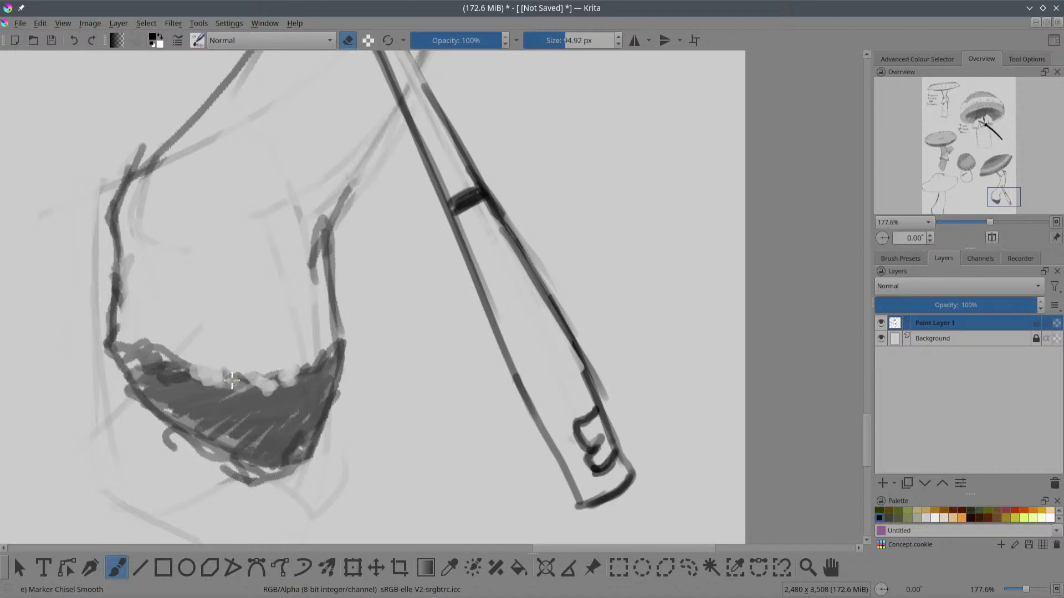
pyautogui.moveTo(264, 439)
pyautogui.mouseDown()
pyautogui.moveTo(284, 434)
pyautogui.moveTo(271, 435)
pyautogui.mouseUp()
pyautogui.moveTo(211, 422); pyautogui.dragTo(214, 421)
pyautogui.press('2')
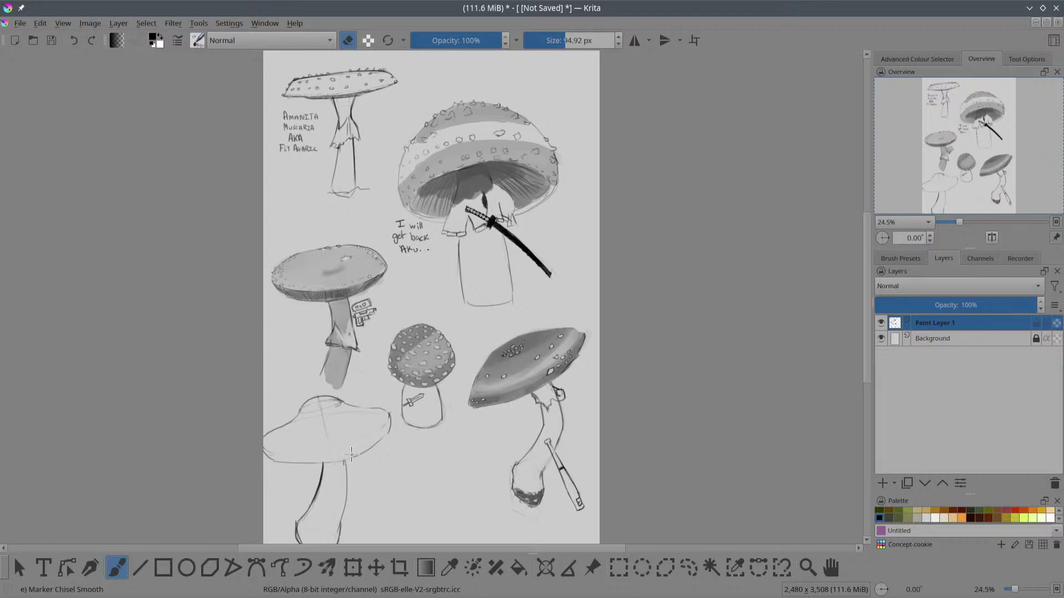
# Step: Roughen the stem's dark base further with more erased specks and small dark brush marks around its lower tip
pyautogui.moveTo(351, 454); pyautogui.dragTo(339, 430)
pyautogui.scroll(5, 284, 178)
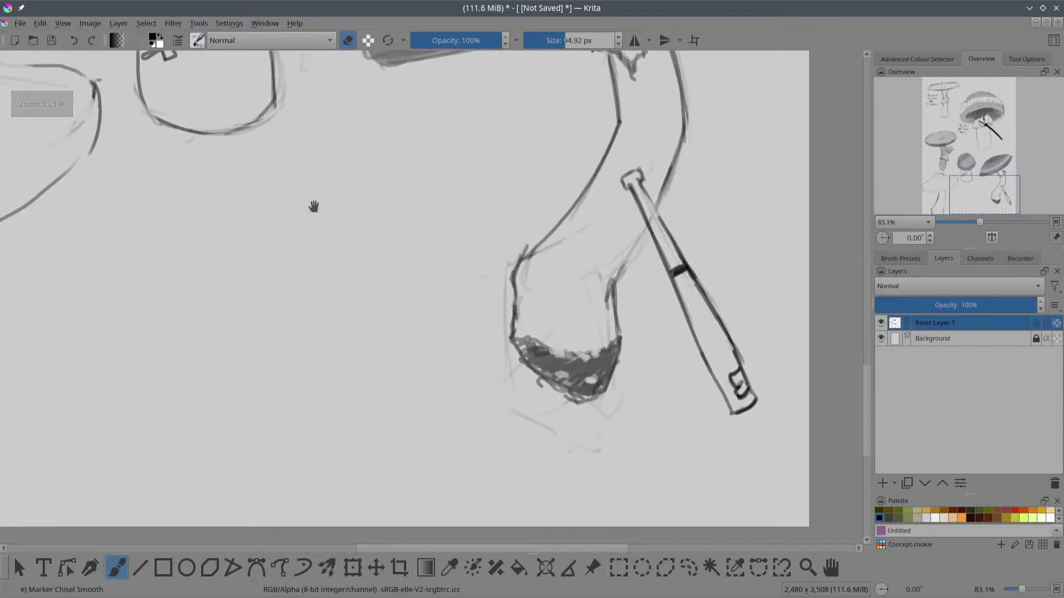
pyautogui.scroll(3, 406, 325)
pyautogui.moveTo(628, 416); pyautogui.dragTo(493, 403)
pyautogui.press('e')
pyautogui.moveTo(461, 370)
pyautogui.mouseDown()
pyautogui.moveTo(514, 420)
pyautogui.moveTo(545, 424)
pyautogui.moveTo(568, 392)
pyautogui.moveTo(522, 428)
pyautogui.moveTo(493, 410)
pyautogui.moveTo(466, 366)
pyautogui.moveTo(496, 405)
pyautogui.moveTo(505, 390)
pyautogui.moveTo(552, 428)
pyautogui.moveTo(556, 396)
pyautogui.moveTo(562, 439)
pyautogui.moveTo(590, 349)
pyautogui.moveTo(538, 417)
pyautogui.moveTo(460, 360)
pyautogui.mouseUp()
pyautogui.press('2')
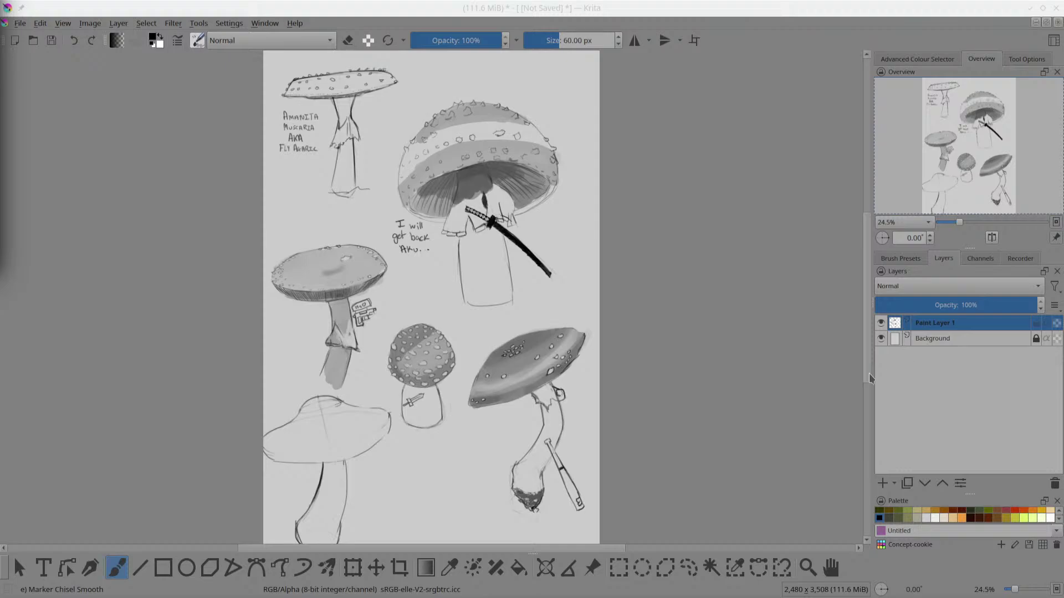
# Step: Hide the layer with the finished mushroom studies and add a new paint layer above it
pyautogui.click(881, 323)
pyautogui.click(882, 483)
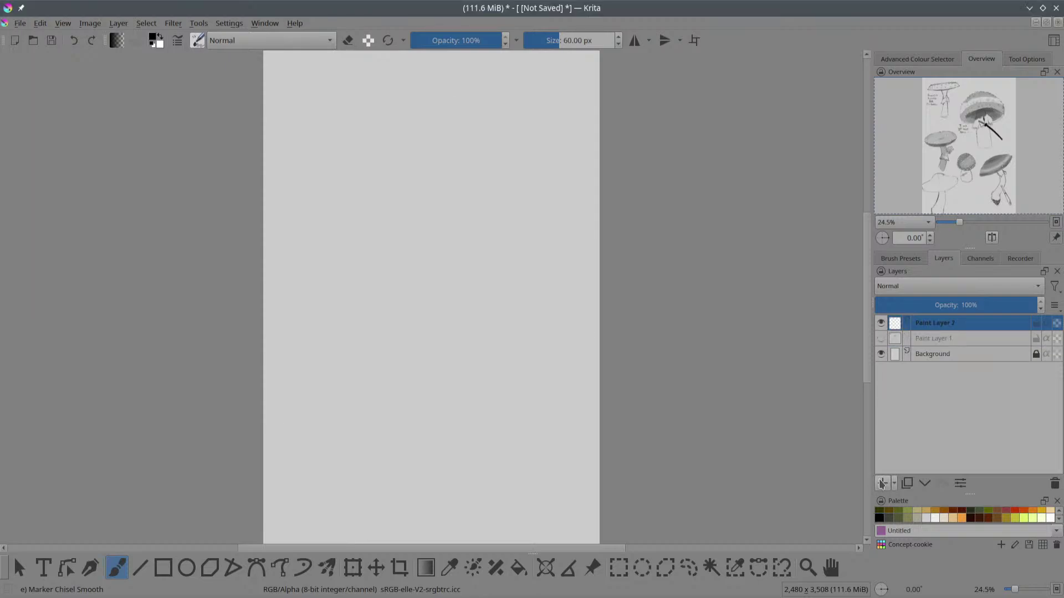
# Step: Hand-letter "MORCHELLA" in the upper left corner of the blank page with the 60 px brush
pyautogui.moveTo(380, 124); pyautogui.dragTo(436, 221)
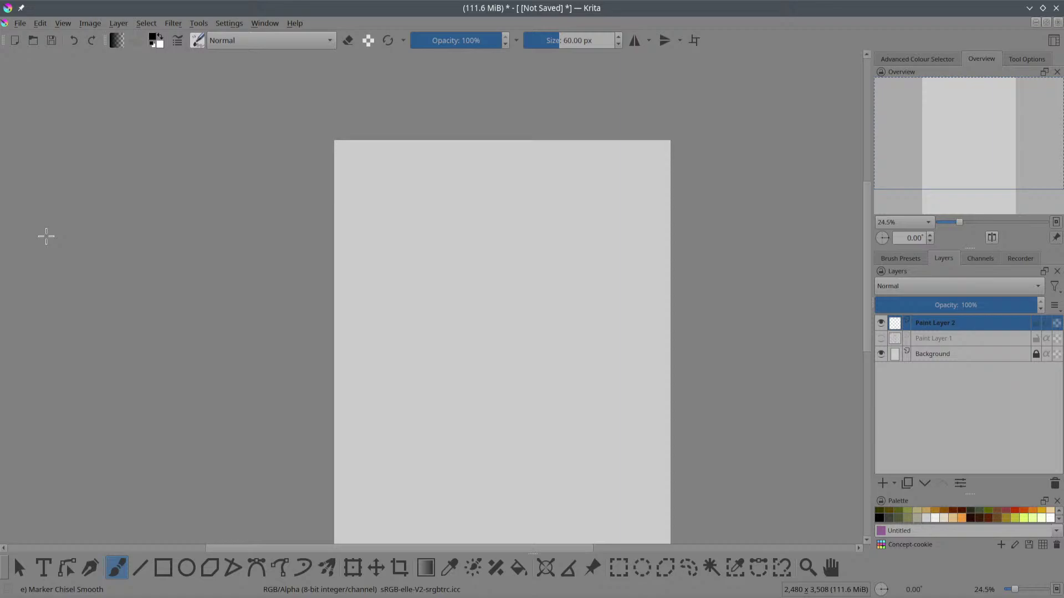
pyautogui.moveTo(430, 237); pyautogui.dragTo(383, 213)
pyautogui.scroll(-1, 264, 166)
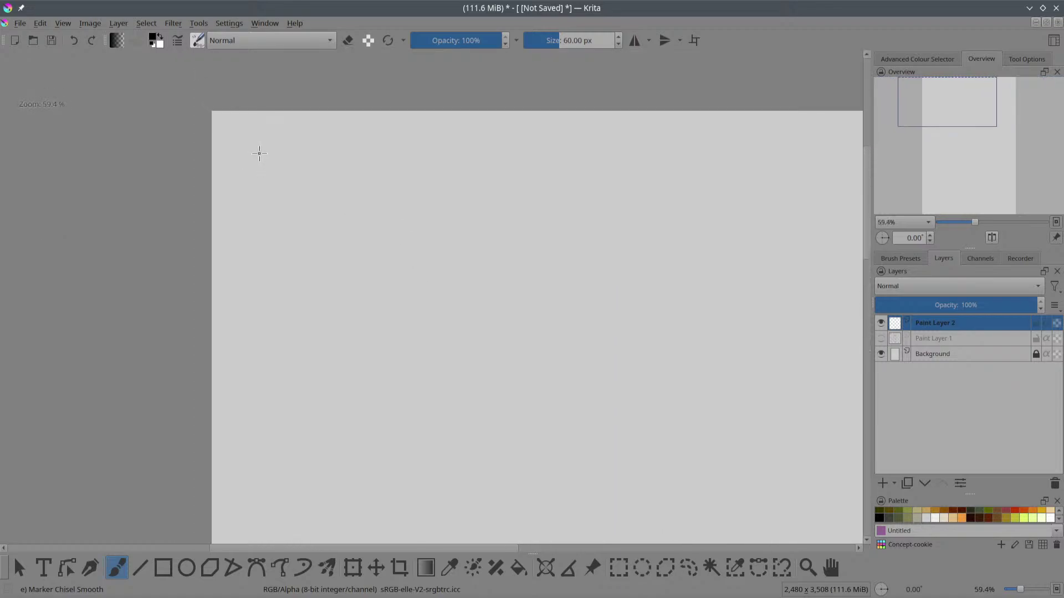
pyautogui.moveTo(258, 157)
pyautogui.mouseDown()
pyautogui.moveTo(259, 170)
pyautogui.moveTo(268, 145)
pyautogui.moveTo(279, 169)
pyautogui.moveTo(311, 157)
pyautogui.moveTo(327, 167)
pyautogui.mouseUp()
pyautogui.moveTo(321, 162); pyautogui.dragTo(338, 167)
pyautogui.moveTo(343, 154)
pyautogui.mouseDown()
pyautogui.moveTo(343, 167)
pyautogui.moveTo(368, 161)
pyautogui.mouseUp()
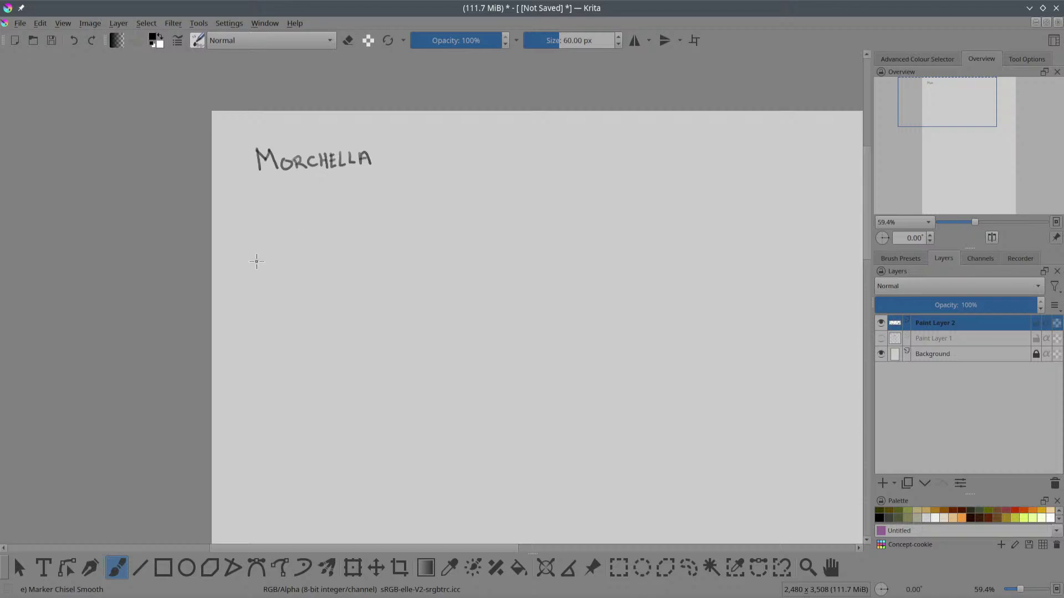
# Step: Hand-letter "ESCULENTA" directly beneath the word "MORCHELLA"
pyautogui.moveTo(263, 179)
pyautogui.mouseDown()
pyautogui.moveTo(263, 196)
pyautogui.moveTo(271, 177)
pyautogui.moveTo(274, 195)
pyautogui.moveTo(303, 184)
pyautogui.moveTo(317, 194)
pyautogui.mouseUp()
pyautogui.hotkey('ctrl', 'z')
pyautogui.moveTo(317, 177); pyautogui.dragTo(325, 186)
pyautogui.moveTo(317, 194)
pyautogui.mouseDown()
pyautogui.moveTo(337, 192)
pyautogui.moveTo(339, 178)
pyautogui.moveTo(340, 195)
pyautogui.mouseUp()
pyautogui.moveTo(335, 179); pyautogui.dragTo(351, 195)
pyautogui.moveTo(343, 188); pyautogui.dragTo(349, 188)
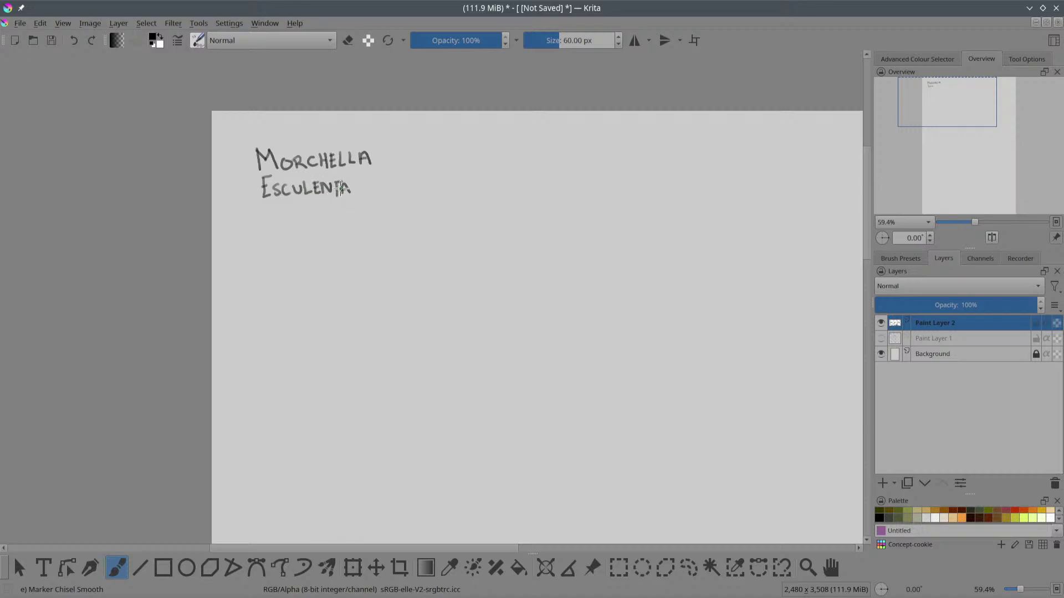
# Step: Hand-letter "AKA" and "Morel" on two further lines to complete the species caption
pyautogui.moveTo(283, 209); pyautogui.dragTo(289, 230)
pyautogui.moveTo(295, 211)
pyautogui.mouseDown()
pyautogui.moveTo(295, 229)
pyautogui.moveTo(298, 220)
pyautogui.mouseUp()
pyautogui.moveTo(298, 221)
pyautogui.mouseDown()
pyautogui.moveTo(308, 229)
pyautogui.moveTo(314, 212)
pyautogui.mouseUp()
pyautogui.moveTo(314, 211)
pyautogui.mouseDown()
pyautogui.moveTo(320, 228)
pyautogui.moveTo(264, 261)
pyautogui.moveTo(283, 250)
pyautogui.mouseUp()
pyautogui.moveTo(291, 248); pyautogui.dragTo(312, 263)
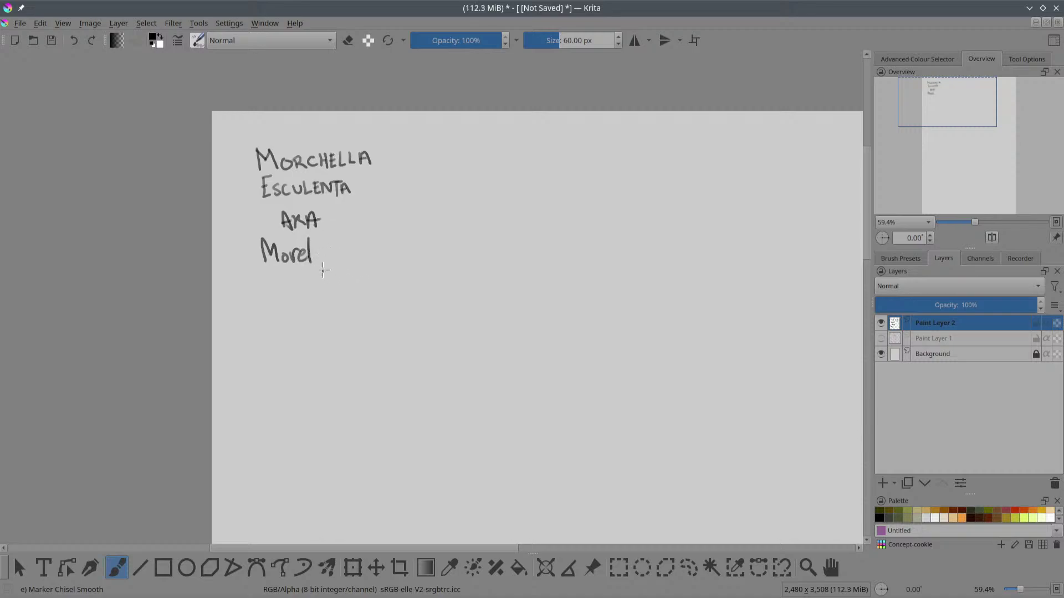
pyautogui.press('2')
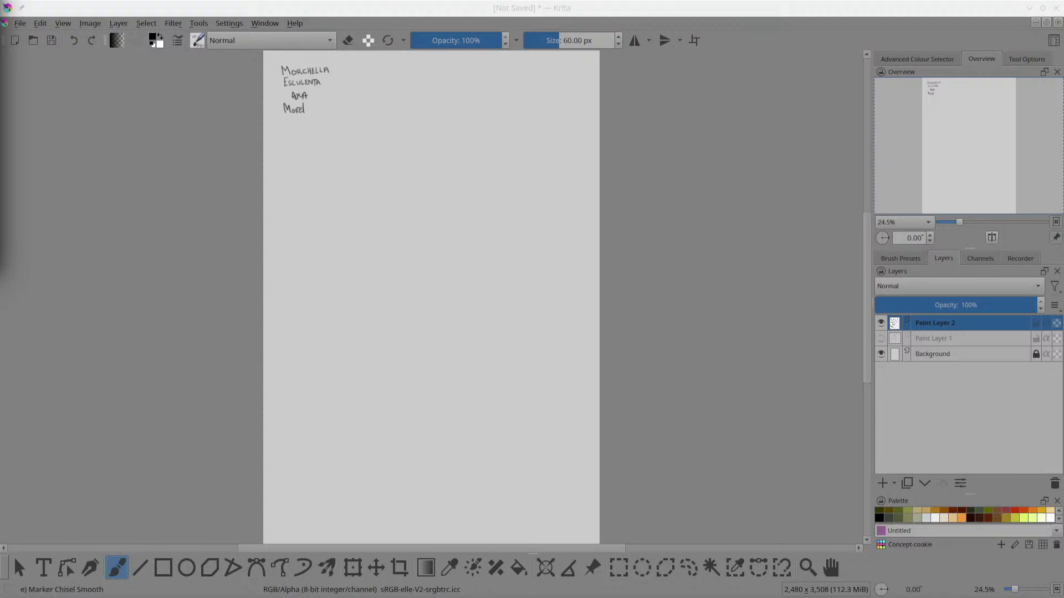
# Step: Sketch the tall, egg-shaped cap outline of a morel beside the caption, trying several lines for its right side
pyautogui.click(703, 176)
pyautogui.moveTo(439, 231); pyautogui.dragTo(396, 290)
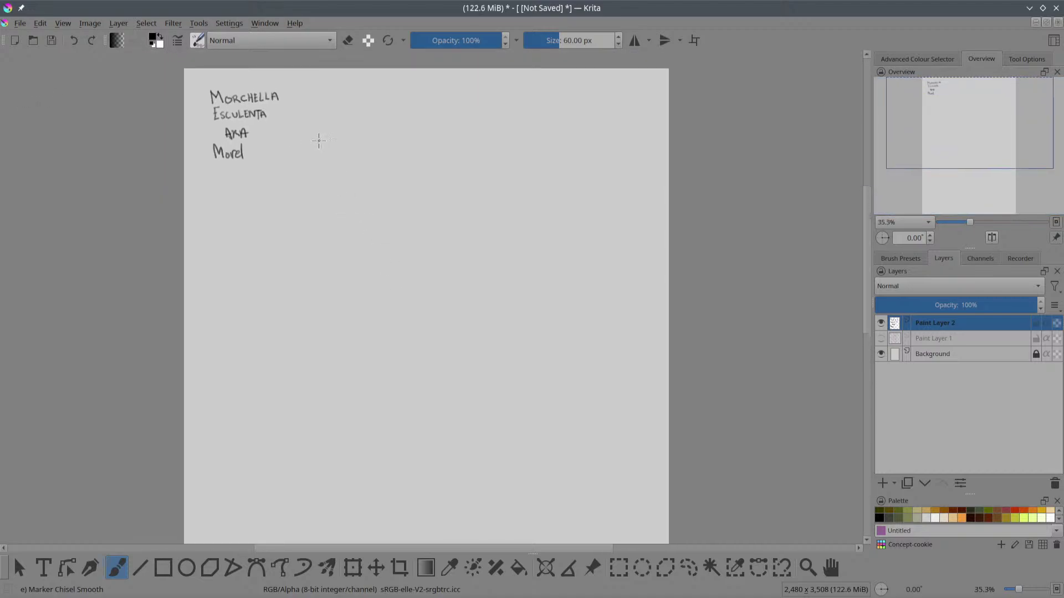
pyautogui.moveTo(364, 103)
pyautogui.mouseDown()
pyautogui.moveTo(338, 196)
pyautogui.moveTo(336, 255)
pyautogui.moveTo(348, 297)
pyautogui.moveTo(400, 325)
pyautogui.moveTo(482, 326)
pyautogui.mouseUp()
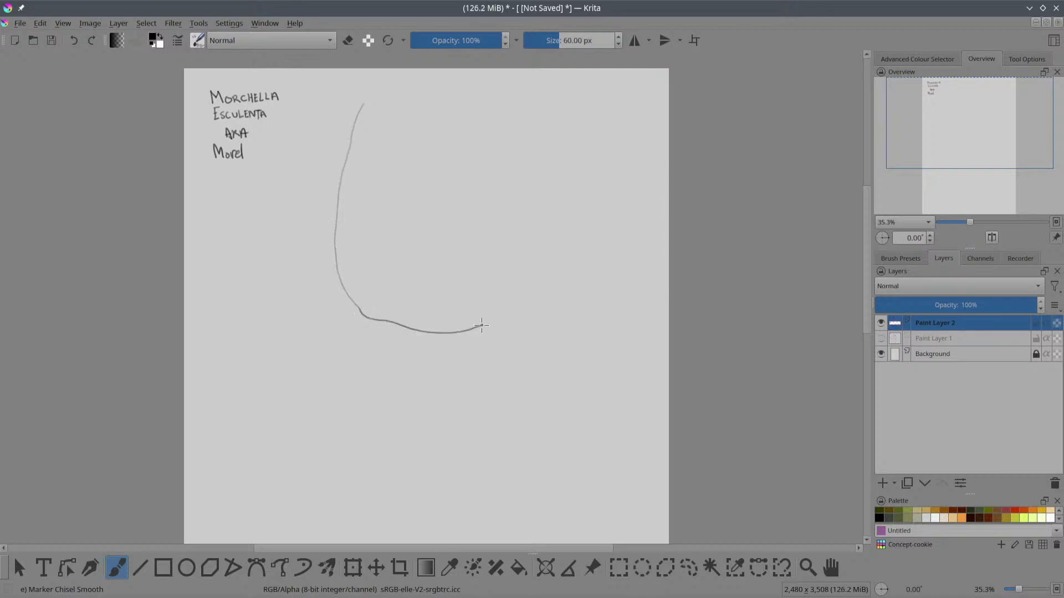
pyautogui.moveTo(339, 219)
pyautogui.mouseDown()
pyautogui.moveTo(344, 162)
pyautogui.moveTo(367, 108)
pyautogui.moveTo(393, 87)
pyautogui.moveTo(422, 97)
pyautogui.moveTo(450, 172)
pyautogui.mouseUp()
pyautogui.moveTo(427, 118)
pyautogui.mouseDown()
pyautogui.moveTo(492, 265)
pyautogui.moveTo(503, 308)
pyautogui.mouseUp()
pyautogui.moveTo(436, 161); pyautogui.dragTo(462, 225)
pyautogui.moveTo(427, 106); pyautogui.dragTo(472, 328)
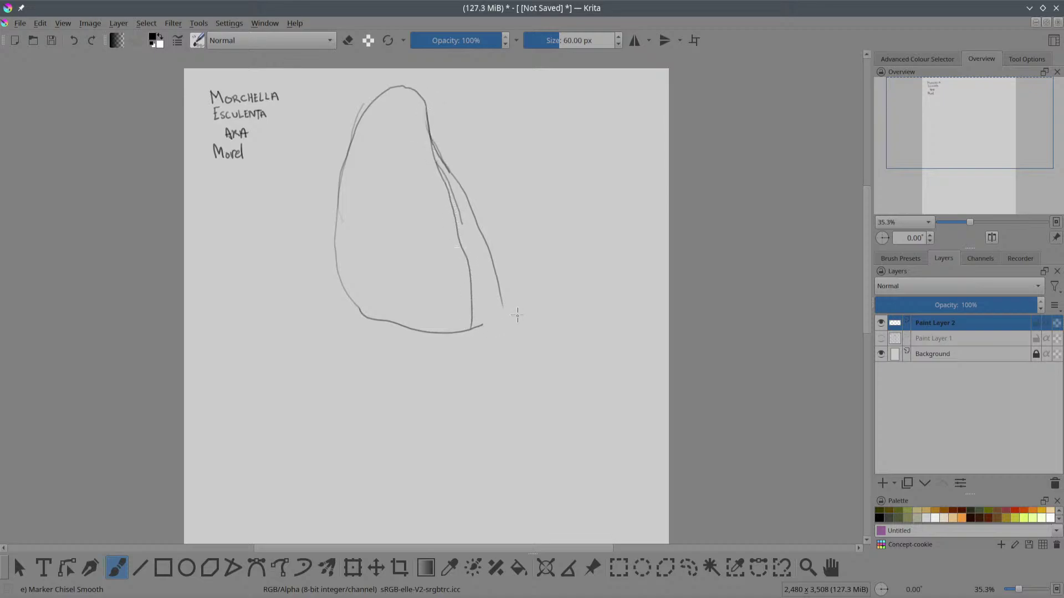
# Step: Erase the extra outer lines on the right side of the morel cap with the 50 px Eraser Circle brush
pyautogui.press('e')
pyautogui.rightClick(501, 224)
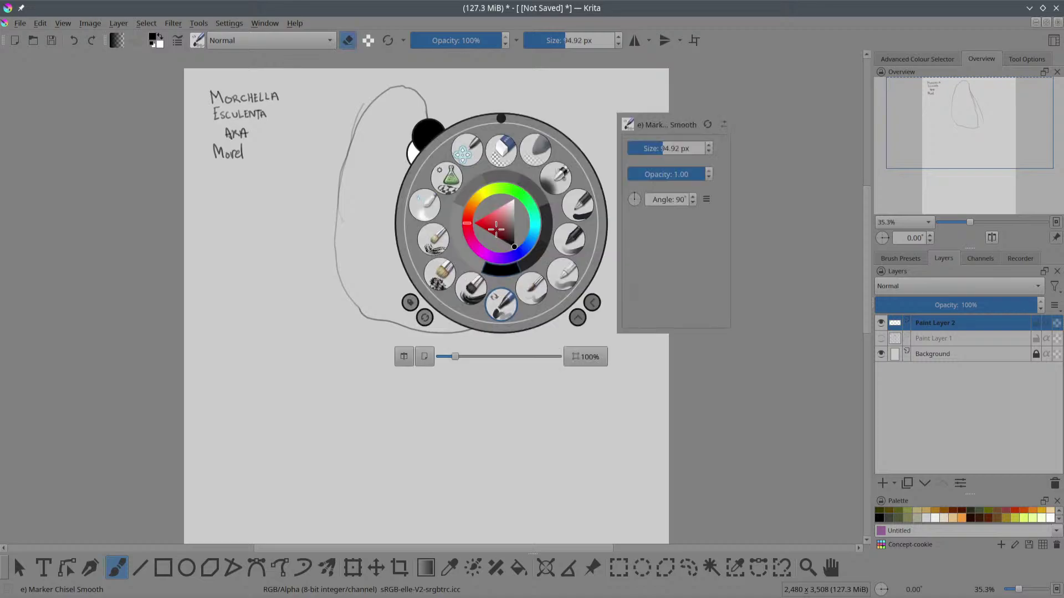
pyautogui.click(501, 149)
pyautogui.moveTo(433, 138)
pyautogui.mouseDown()
pyautogui.moveTo(449, 183)
pyautogui.moveTo(441, 157)
pyautogui.mouseUp()
pyautogui.moveTo(449, 161)
pyautogui.mouseDown()
pyautogui.moveTo(465, 239)
pyautogui.moveTo(458, 171)
pyautogui.moveTo(506, 280)
pyautogui.mouseUp()
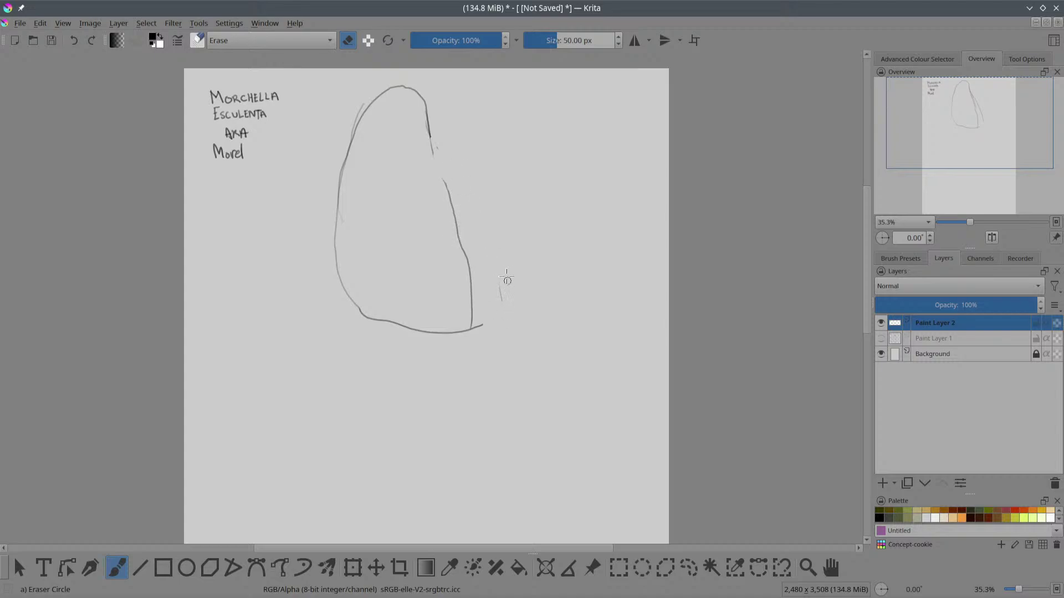
# Step: Redraw the cap's right edge from its lower corner up to the tip with the 60 px Marker Chisel Smooth brush
pyautogui.rightClick(493, 315)
pyautogui.click(493, 397)
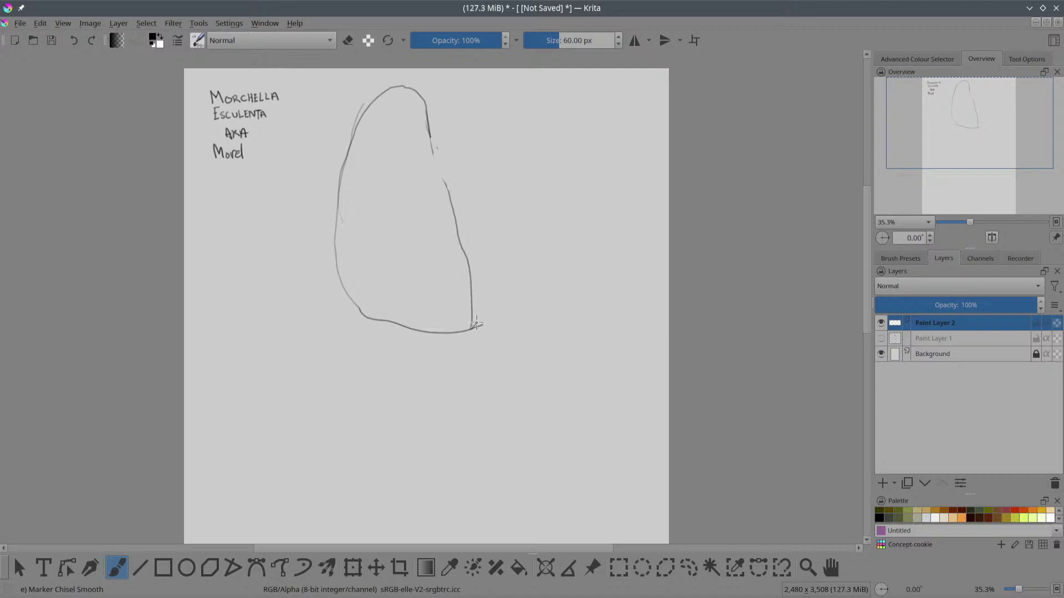
pyautogui.moveTo(473, 297); pyautogui.dragTo(418, 94)
# Step: Erase the overlapping lines at the upper right edge and lower right corner of the cap
pyautogui.press('e')
pyautogui.rightClick(449, 146)
pyautogui.click(450, 104)
pyautogui.moveTo(435, 137)
pyautogui.mouseDown()
pyautogui.moveTo(420, 93)
pyautogui.moveTo(450, 176)
pyautogui.mouseUp()
pyautogui.moveTo(488, 322)
pyautogui.mouseDown()
pyautogui.moveTo(472, 329)
pyautogui.moveTo(470, 302)
pyautogui.mouseUp()
# Step: Outline the first irregular pits around the cap's tip, on both its left and right sides, with the 60 px marker
pyautogui.rightClick(469, 294)
pyautogui.click(388, 310)
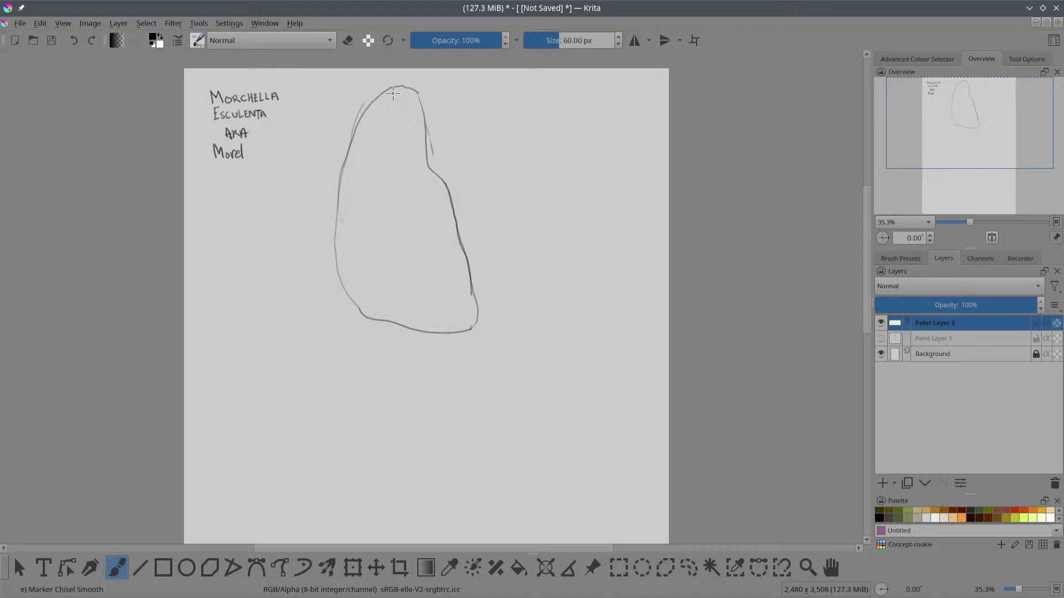
pyautogui.moveTo(375, 102); pyautogui.dragTo(395, 90)
pyautogui.moveTo(392, 109); pyautogui.dragTo(367, 116)
pyautogui.moveTo(379, 97); pyautogui.dragTo(370, 143)
pyautogui.moveTo(369, 142)
pyautogui.mouseDown()
pyautogui.moveTo(401, 127)
pyautogui.moveTo(400, 93)
pyautogui.moveTo(391, 117)
pyautogui.moveTo(399, 140)
pyautogui.moveTo(368, 148)
pyautogui.moveTo(361, 177)
pyautogui.moveTo(347, 162)
pyautogui.moveTo(360, 170)
pyautogui.moveTo(372, 155)
pyautogui.moveTo(371, 186)
pyautogui.moveTo(386, 184)
pyautogui.moveTo(388, 148)
pyautogui.mouseUp()
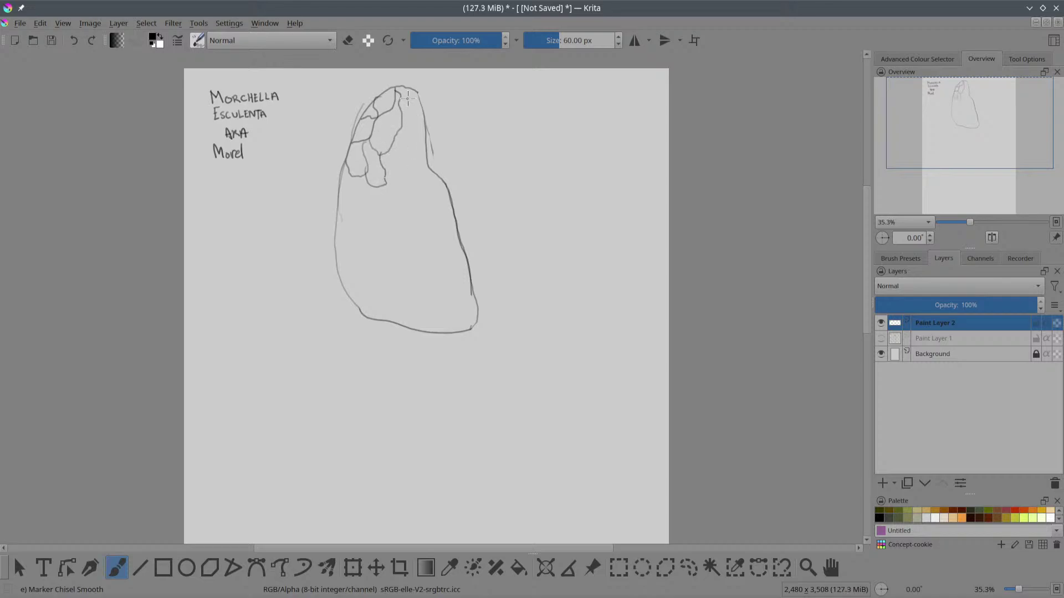
pyautogui.moveTo(399, 92)
pyautogui.mouseDown()
pyautogui.moveTo(411, 124)
pyautogui.moveTo(420, 112)
pyautogui.moveTo(415, 121)
pyautogui.moveTo(407, 111)
pyautogui.moveTo(407, 143)
pyautogui.moveTo(416, 129)
pyautogui.moveTo(400, 105)
pyautogui.moveTo(401, 139)
pyautogui.moveTo(416, 137)
pyautogui.moveTo(401, 108)
pyautogui.moveTo(389, 154)
pyautogui.moveTo(401, 165)
pyautogui.moveTo(403, 133)
pyautogui.mouseUp()
pyautogui.moveTo(419, 113)
pyautogui.mouseDown()
pyautogui.moveTo(399, 87)
pyautogui.moveTo(427, 128)
pyautogui.moveTo(415, 93)
pyautogui.moveTo(425, 150)
pyautogui.moveTo(426, 119)
pyautogui.moveTo(413, 124)
pyautogui.moveTo(426, 146)
pyautogui.moveTo(423, 121)
pyautogui.moveTo(409, 154)
pyautogui.moveTo(415, 136)
pyautogui.moveTo(427, 172)
pyautogui.moveTo(425, 148)
pyautogui.moveTo(424, 159)
pyautogui.moveTo(405, 145)
pyautogui.moveTo(417, 150)
pyautogui.moveTo(413, 173)
pyautogui.moveTo(417, 139)
pyautogui.mouseUp()
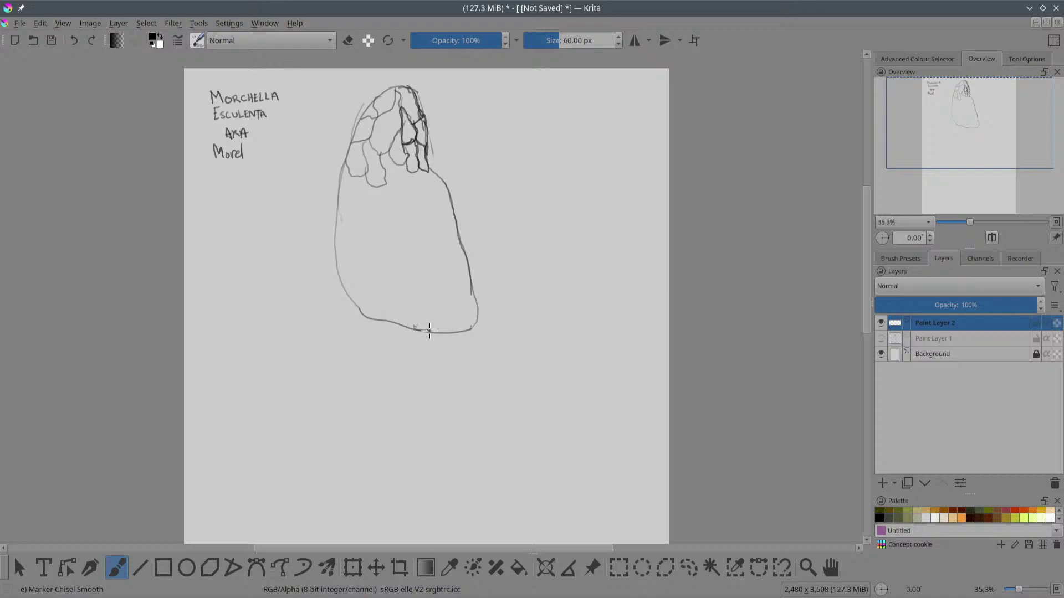
# Step: Draw a row of tall, narrow pits rising from the lower right rim of the cap
pyautogui.moveTo(412, 319)
pyautogui.mouseDown()
pyautogui.moveTo(402, 276)
pyautogui.moveTo(414, 243)
pyautogui.moveTo(436, 304)
pyautogui.moveTo(428, 333)
pyautogui.mouseUp()
pyautogui.moveTo(439, 271); pyautogui.dragTo(449, 272)
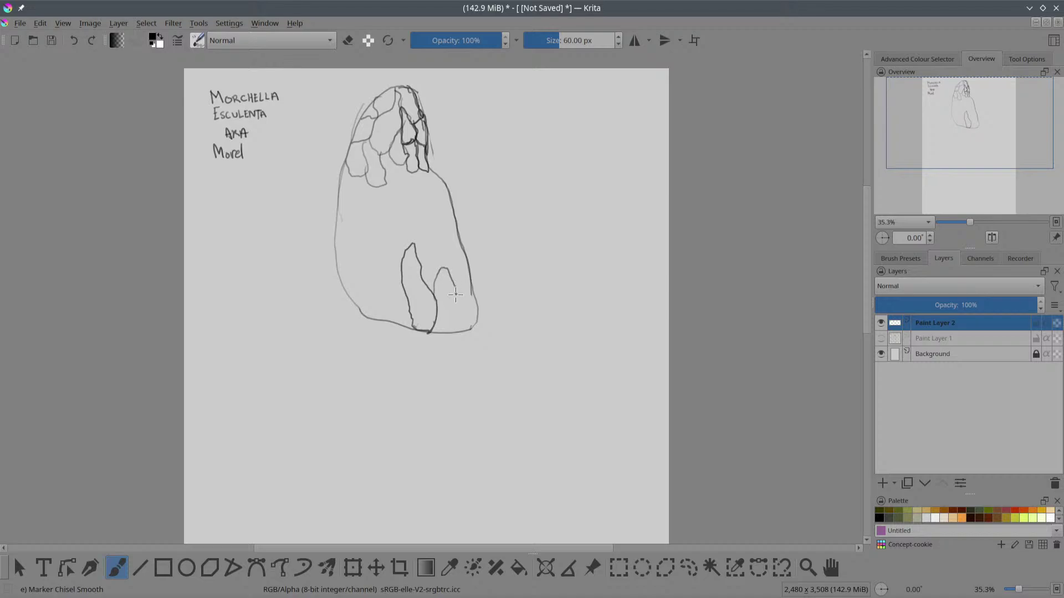
pyautogui.moveTo(455, 315)
pyautogui.mouseDown()
pyautogui.moveTo(430, 331)
pyautogui.moveTo(455, 328)
pyautogui.moveTo(429, 331)
pyautogui.moveTo(434, 297)
pyautogui.moveTo(443, 344)
pyautogui.mouseUp()
pyautogui.moveTo(454, 290)
pyautogui.mouseDown()
pyautogui.moveTo(450, 228)
pyautogui.moveTo(463, 258)
pyautogui.moveTo(458, 294)
pyautogui.moveTo(461, 246)
pyautogui.moveTo(451, 233)
pyautogui.moveTo(443, 272)
pyautogui.moveTo(450, 243)
pyautogui.moveTo(464, 246)
pyautogui.moveTo(473, 306)
pyautogui.mouseUp()
pyautogui.moveTo(464, 253); pyautogui.dragTo(461, 331)
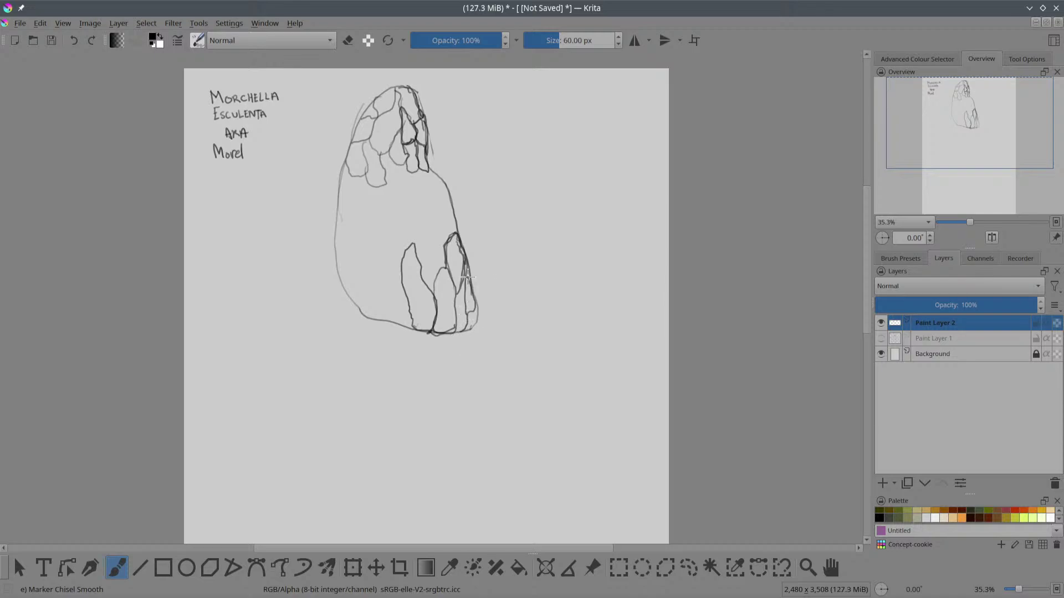
# Step: Erase the old outline around the cap's lower right corner with the 50 px Eraser Circle brush
pyautogui.press('e')
pyautogui.rightClick(490, 315)
pyautogui.click(493, 249)
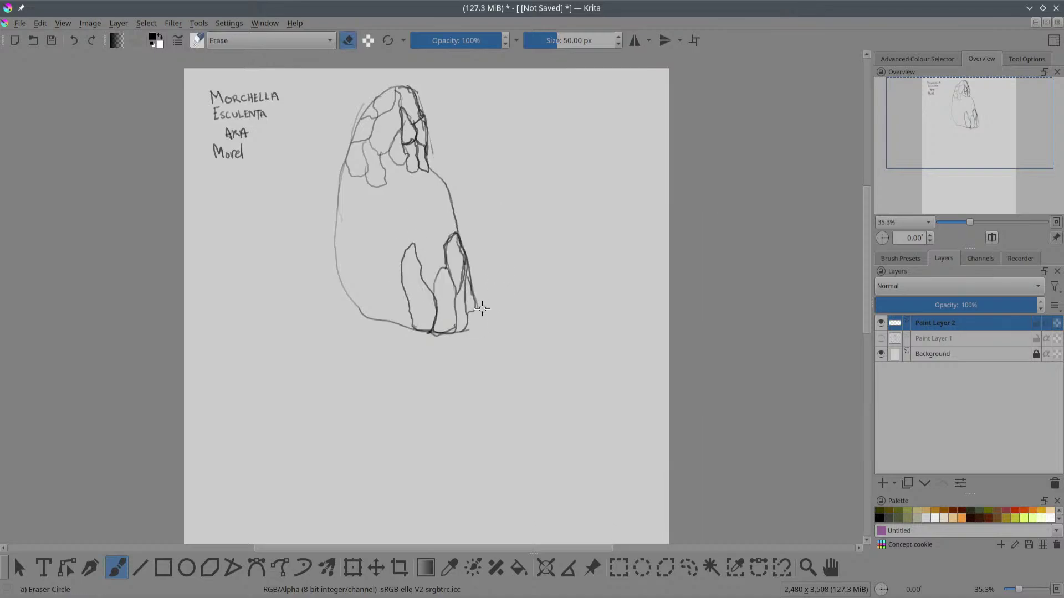
pyautogui.moveTo(455, 242); pyautogui.dragTo(460, 254)
# Step: Draw a long pit along the cap's left edge, just below the upper pits, with the 60 px marker
pyautogui.rightClick(460, 255)
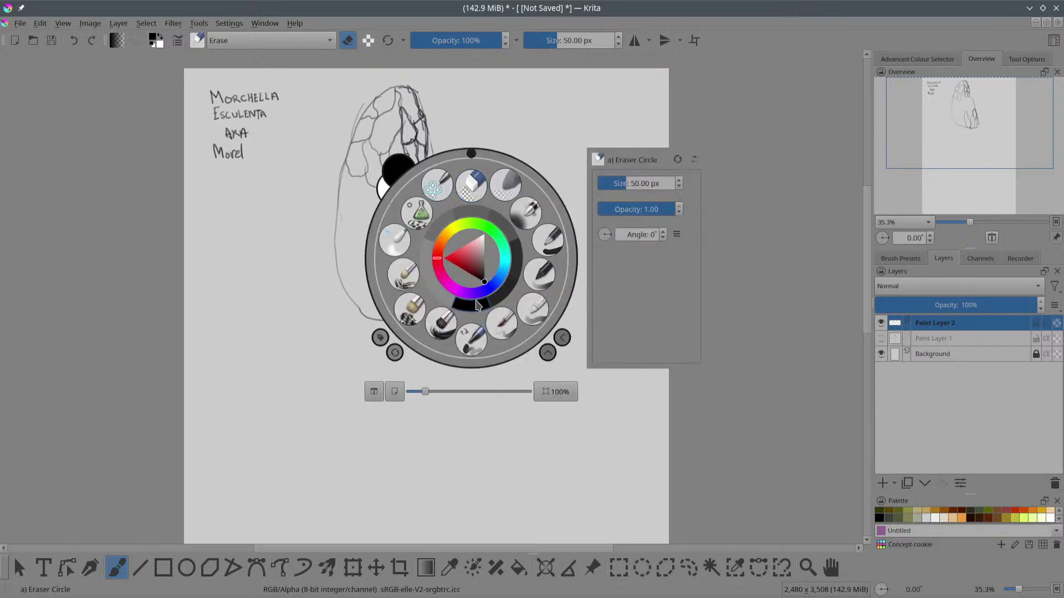
pyautogui.click(478, 339)
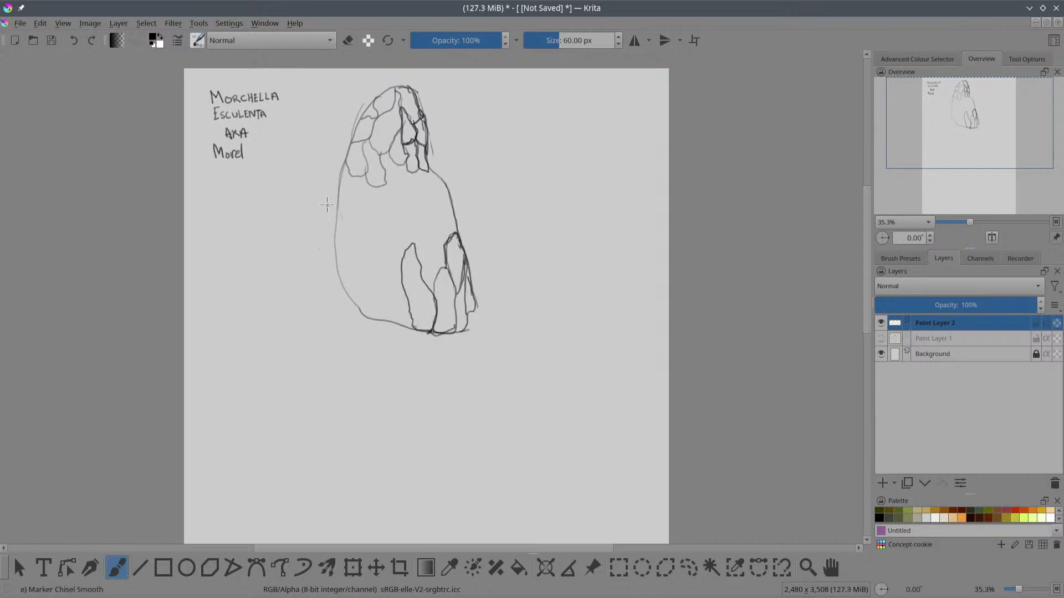
pyautogui.moveTo(355, 176)
pyautogui.mouseDown()
pyautogui.moveTo(347, 244)
pyautogui.moveTo(345, 223)
pyautogui.mouseUp()
pyautogui.moveTo(340, 175); pyautogui.dragTo(340, 193)
pyautogui.press('e')
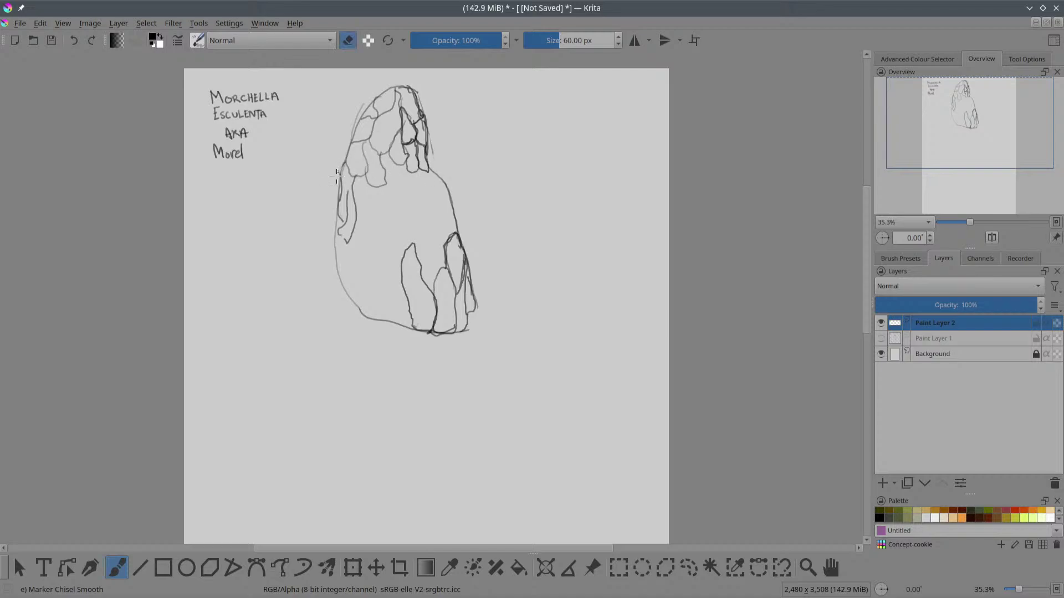
pyautogui.press('e')
pyautogui.press('e')
pyautogui.press('e')
# Step: Add a second long pit beneath the first one on the cap's left edge and strengthen the outline there
pyautogui.moveTo(334, 239)
pyautogui.mouseDown()
pyautogui.moveTo(343, 222)
pyautogui.moveTo(346, 244)
pyautogui.moveTo(356, 220)
pyautogui.mouseUp()
pyautogui.moveTo(354, 238); pyautogui.dragTo(357, 284)
pyautogui.moveTo(340, 244); pyautogui.dragTo(353, 287)
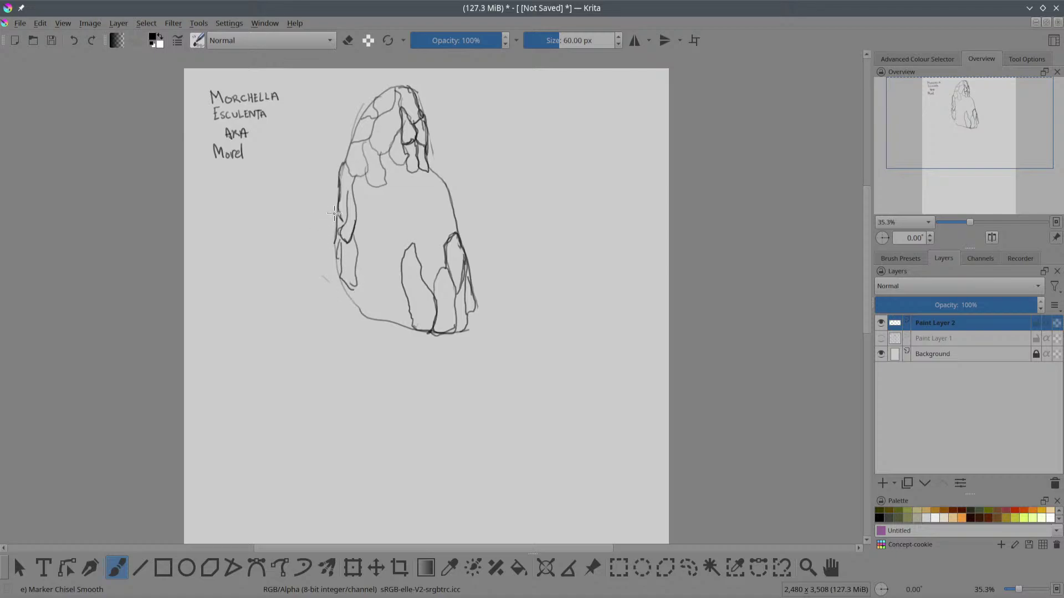
pyautogui.moveTo(335, 226); pyautogui.dragTo(340, 264)
# Step: Erase stray outline marks along the middle and upper left edge of the cap
pyautogui.press('e')
pyautogui.moveTo(335, 242); pyautogui.dragTo(329, 252)
pyautogui.press('e')
pyautogui.press('e')
pyautogui.moveTo(357, 116); pyautogui.dragTo(361, 143)
pyautogui.press('e')
# Step: Rework the cap's lower left corner with ridge lines closing the bottom of the left-edge pit
pyautogui.moveTo(338, 276)
pyautogui.mouseDown()
pyautogui.moveTo(353, 306)
pyautogui.moveTo(353, 290)
pyautogui.moveTo(367, 325)
pyautogui.moveTo(377, 307)
pyautogui.mouseUp()
pyautogui.hotkey('ctrl', 'z')
pyautogui.moveTo(350, 289); pyautogui.dragTo(357, 304)
pyautogui.moveTo(356, 258)
pyautogui.mouseDown()
pyautogui.moveTo(356, 307)
pyautogui.moveTo(363, 297)
pyautogui.mouseUp()
pyautogui.moveTo(358, 256); pyautogui.dragTo(356, 233)
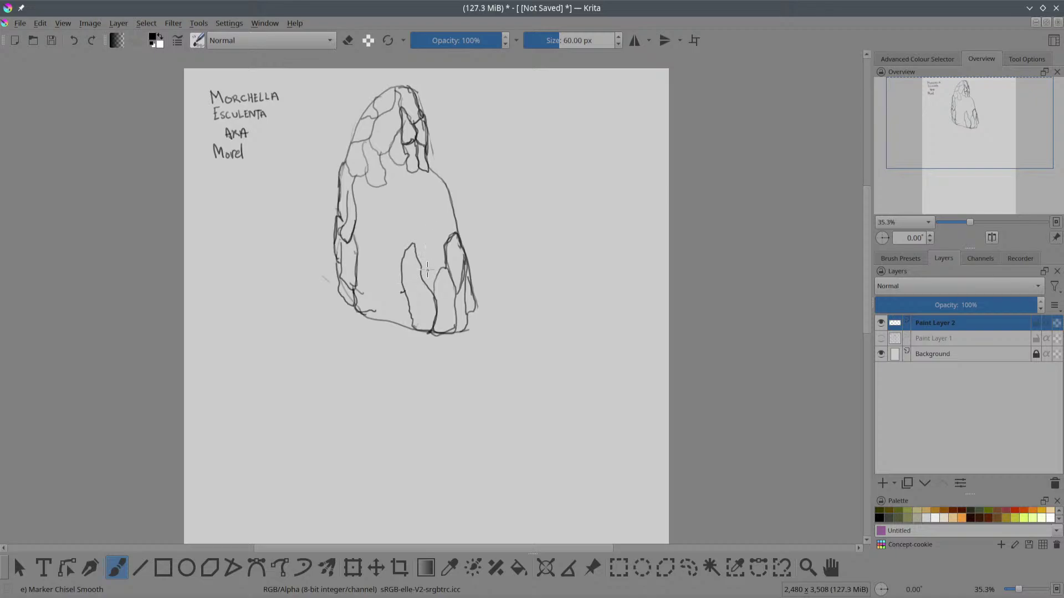
# Step: Add narrow pits between the tall pits in the lower right part of the cap
pyautogui.moveTo(425, 274)
pyautogui.mouseDown()
pyautogui.moveTo(431, 239)
pyautogui.moveTo(431, 293)
pyautogui.moveTo(437, 251)
pyautogui.moveTo(423, 238)
pyautogui.moveTo(434, 248)
pyautogui.moveTo(425, 239)
pyautogui.moveTo(436, 283)
pyautogui.mouseUp()
pyautogui.moveTo(442, 244)
pyautogui.mouseDown()
pyautogui.moveTo(435, 277)
pyautogui.moveTo(431, 249)
pyautogui.mouseUp()
pyautogui.press('e')
pyautogui.press('e')
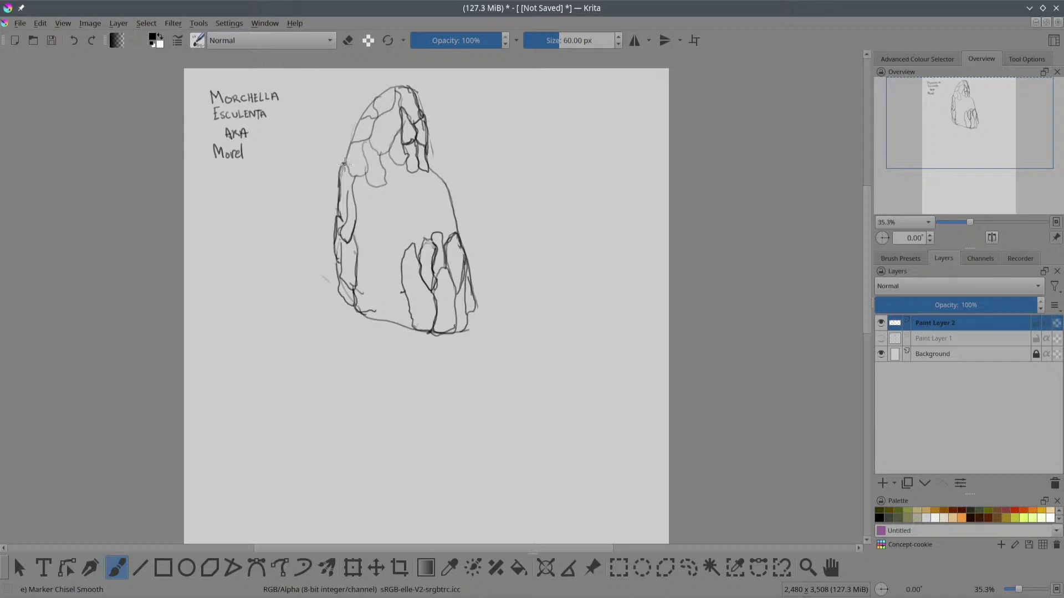
# Step: Darken the cap's upper left contour and the small ridge corner near the tip
pyautogui.moveTo(350, 143)
pyautogui.mouseDown()
pyautogui.moveTo(341, 166)
pyautogui.moveTo(360, 119)
pyautogui.mouseUp()
pyautogui.press('e')
pyautogui.press('e')
pyautogui.moveTo(348, 146)
pyautogui.mouseDown()
pyautogui.moveTo(340, 196)
pyautogui.moveTo(338, 166)
pyautogui.moveTo(343, 190)
pyautogui.mouseUp()
pyautogui.press('e')
pyautogui.press('e')
pyautogui.moveTo(368, 117)
pyautogui.mouseDown()
pyautogui.moveTo(360, 118)
pyautogui.moveTo(375, 100)
pyautogui.moveTo(376, 113)
pyautogui.moveTo(379, 94)
pyautogui.moveTo(371, 120)
pyautogui.moveTo(376, 94)
pyautogui.moveTo(363, 115)
pyautogui.mouseUp()
pyautogui.press('e')
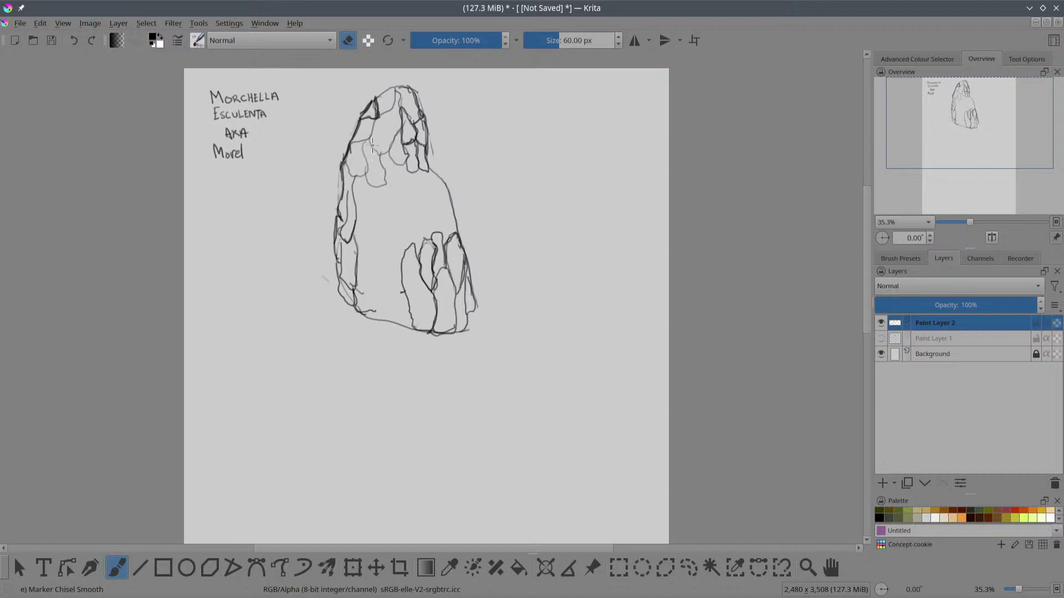
pyautogui.press('e')
# Step: Reinforce the ridges of the upper left pits and extend them into the left centre of the cap
pyautogui.moveTo(360, 145)
pyautogui.mouseDown()
pyautogui.moveTo(365, 183)
pyautogui.moveTo(368, 140)
pyautogui.moveTo(382, 160)
pyautogui.moveTo(378, 184)
pyautogui.moveTo(393, 143)
pyautogui.moveTo(381, 156)
pyautogui.moveTo(396, 195)
pyautogui.moveTo(409, 164)
pyautogui.mouseUp()
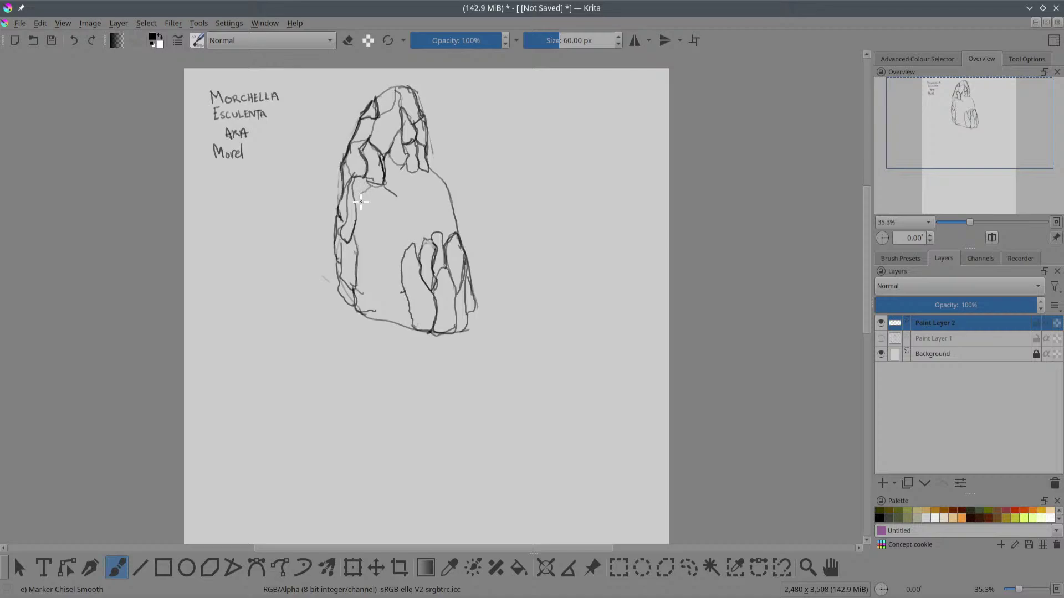
pyautogui.moveTo(357, 225)
pyautogui.mouseDown()
pyautogui.moveTo(374, 190)
pyautogui.moveTo(367, 178)
pyautogui.mouseUp()
pyautogui.moveTo(356, 181)
pyautogui.mouseDown()
pyautogui.moveTo(376, 187)
pyautogui.moveTo(368, 220)
pyautogui.mouseUp()
# Step: Draw further pits along the lower left rim of the cap and darken the rim line
pyautogui.moveTo(407, 247)
pyautogui.mouseDown()
pyautogui.moveTo(387, 263)
pyautogui.moveTo(380, 321)
pyautogui.mouseUp()
pyautogui.moveTo(401, 283)
pyautogui.mouseDown()
pyautogui.moveTo(404, 299)
pyautogui.moveTo(382, 322)
pyautogui.mouseUp()
pyautogui.moveTo(407, 286)
pyautogui.mouseDown()
pyautogui.moveTo(395, 311)
pyautogui.moveTo(403, 293)
pyautogui.moveTo(411, 331)
pyautogui.moveTo(396, 319)
pyautogui.moveTo(415, 330)
pyautogui.moveTo(399, 316)
pyautogui.moveTo(364, 313)
pyautogui.mouseUp()
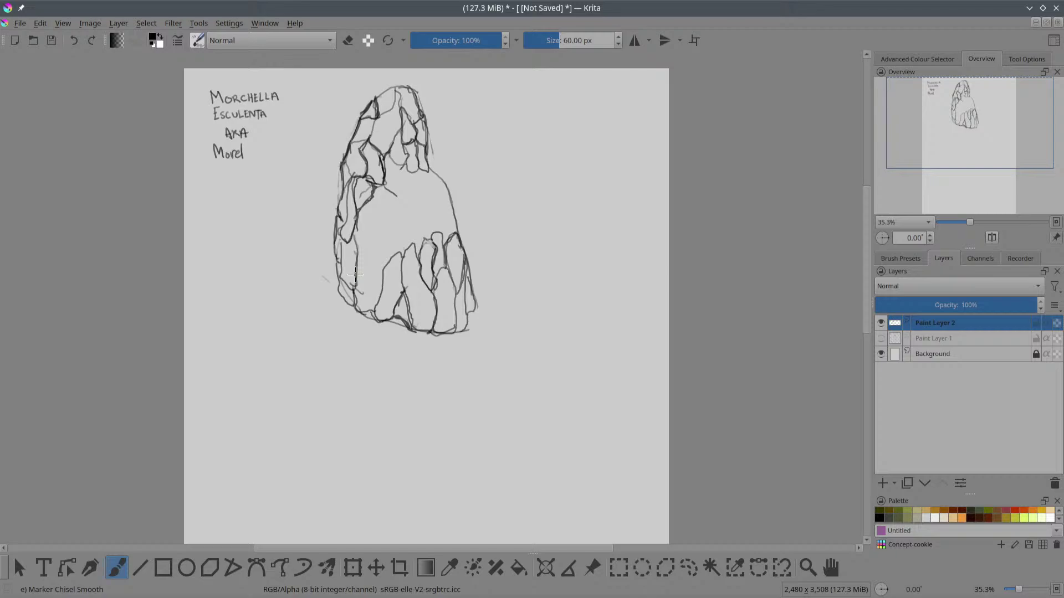
# Step: Strengthen the cap's upper right edge and tip, and outline a slanted pit in the left centre
pyautogui.moveTo(426, 135)
pyautogui.mouseDown()
pyautogui.moveTo(428, 170)
pyautogui.moveTo(445, 188)
pyautogui.mouseUp()
pyautogui.moveTo(427, 148); pyautogui.dragTo(441, 210)
pyautogui.moveTo(355, 215); pyautogui.dragTo(356, 245)
pyautogui.moveTo(357, 239); pyautogui.dragTo(389, 204)
pyautogui.moveTo(355, 244)
pyautogui.mouseDown()
pyautogui.moveTo(381, 221)
pyautogui.moveTo(386, 187)
pyautogui.moveTo(372, 194)
pyautogui.moveTo(366, 201)
pyautogui.moveTo(385, 183)
pyautogui.moveTo(383, 197)
pyautogui.moveTo(396, 192)
pyautogui.moveTo(405, 173)
pyautogui.moveTo(387, 183)
pyautogui.moveTo(408, 172)
pyautogui.moveTo(394, 202)
pyautogui.moveTo(401, 131)
pyautogui.moveTo(405, 161)
pyautogui.moveTo(372, 126)
pyautogui.moveTo(369, 143)
pyautogui.moveTo(394, 83)
pyautogui.moveTo(414, 87)
pyautogui.moveTo(399, 80)
pyautogui.moveTo(381, 93)
pyautogui.moveTo(412, 86)
pyautogui.moveTo(380, 92)
pyautogui.mouseUp()
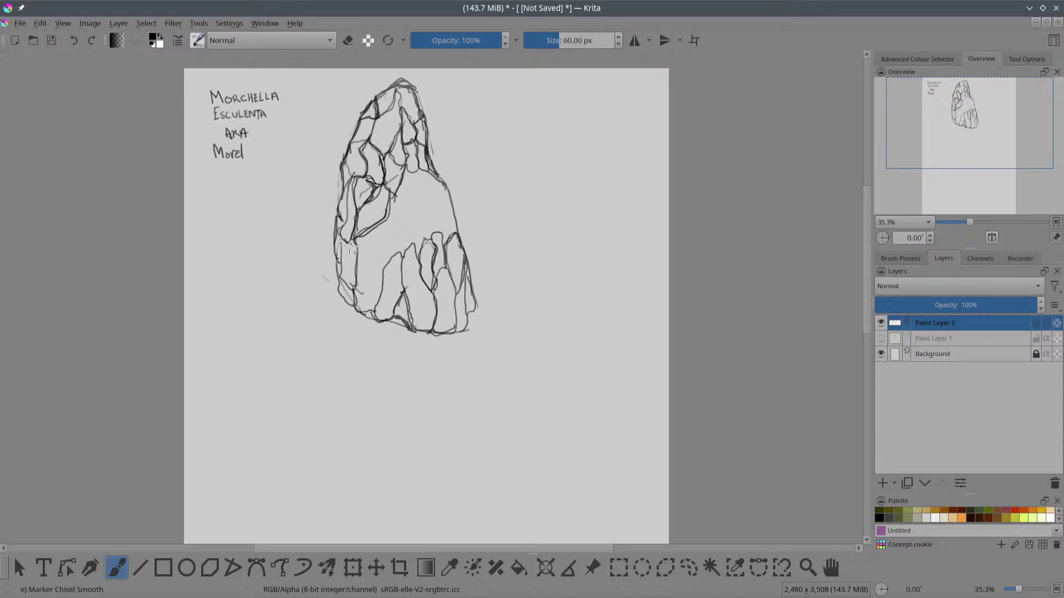
# Step: Mark the flared top of the stem with short slanted strokes on both sides beneath the cap
pyautogui.moveTo(434, 418); pyautogui.dragTo(397, 364)
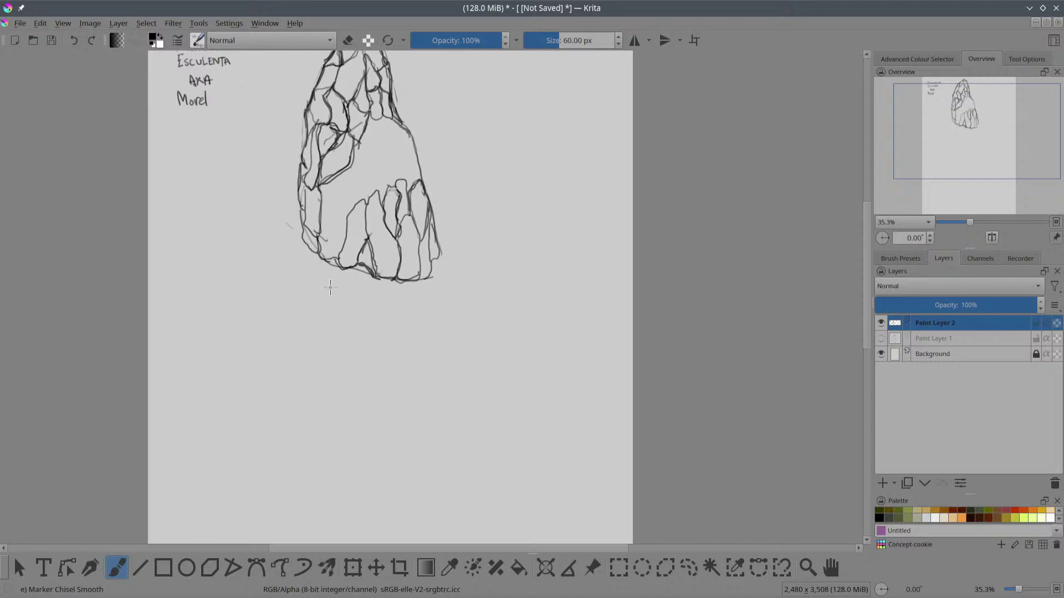
pyautogui.moveTo(332, 270); pyautogui.dragTo(354, 296)
pyautogui.moveTo(415, 279); pyautogui.dragTo(405, 298)
pyautogui.moveTo(334, 262); pyautogui.dragTo(345, 300)
pyautogui.moveTo(335, 282); pyautogui.dragTo(352, 304)
pyautogui.moveTo(415, 281); pyautogui.dragTo(397, 310)
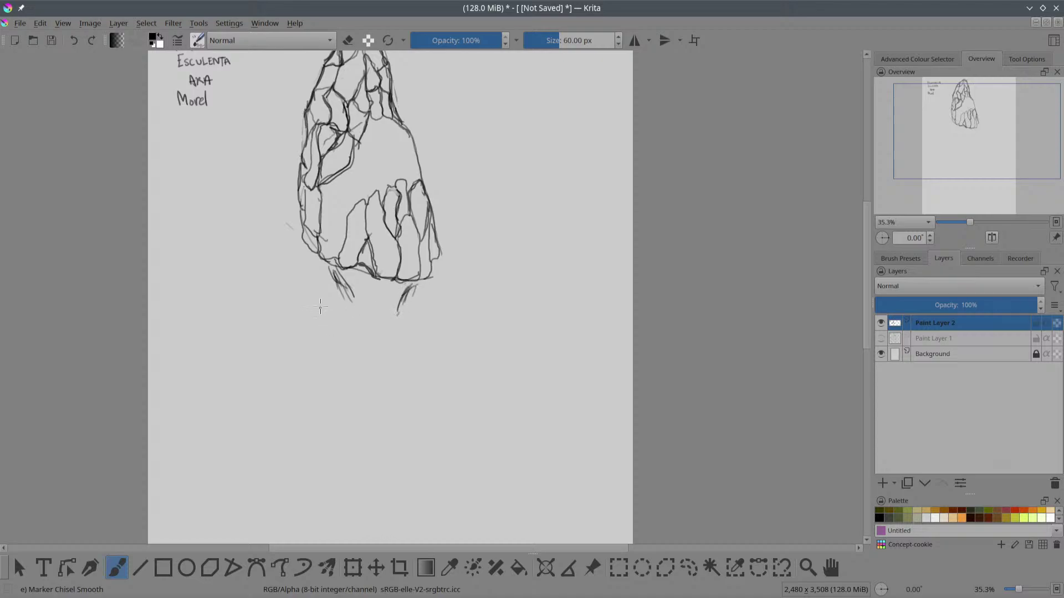
# Step: Draw the long left and right edges of the stem downward from the flared strokes
pyautogui.moveTo(335, 269); pyautogui.dragTo(357, 333)
pyautogui.moveTo(335, 272); pyautogui.dragTo(359, 388)
pyautogui.moveTo(339, 302); pyautogui.dragTo(355, 433)
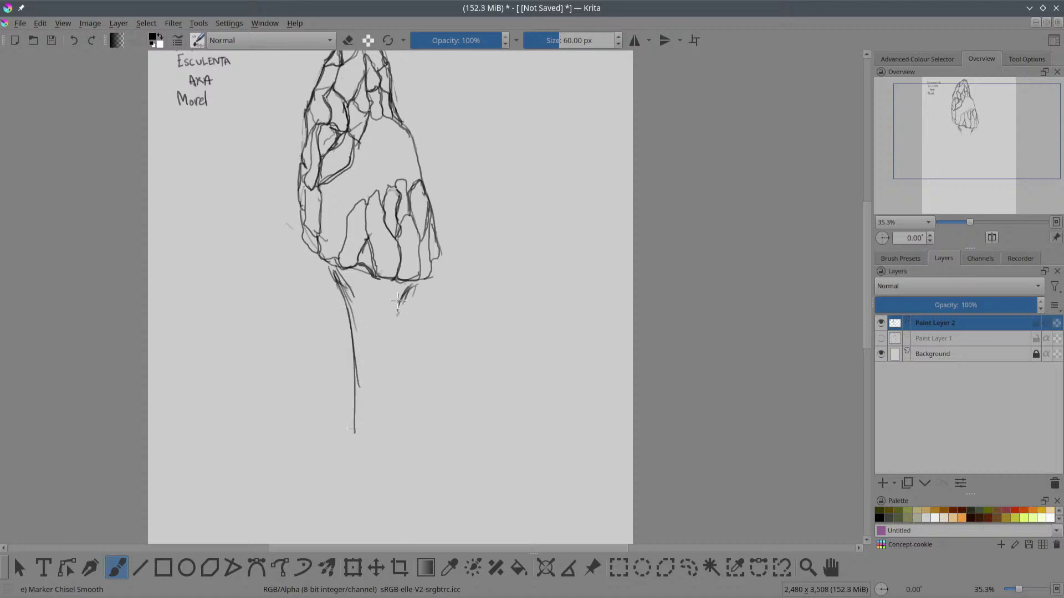
pyautogui.moveTo(414, 285)
pyautogui.mouseDown()
pyautogui.moveTo(405, 352)
pyautogui.moveTo(401, 350)
pyautogui.mouseUp()
pyautogui.moveTo(402, 295); pyautogui.dragTo(411, 382)
# Step: Fill the empty middle of the cap with pit outlines and erase the rounded top of the right-hand one
pyautogui.scroll(5, 391, 357)
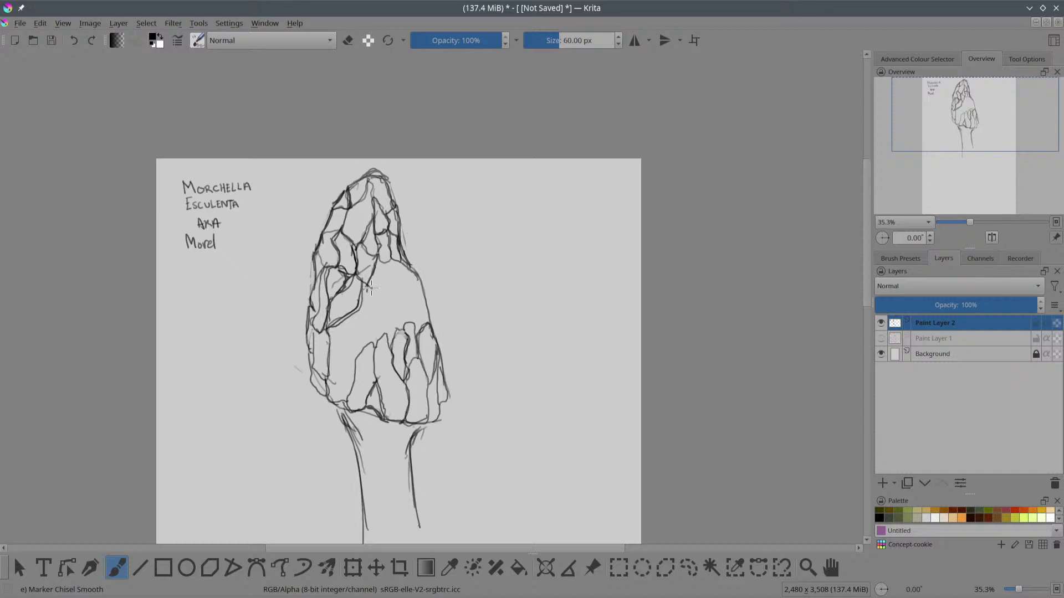
pyautogui.moveTo(365, 279)
pyautogui.mouseDown()
pyautogui.moveTo(384, 312)
pyautogui.moveTo(368, 324)
pyautogui.moveTo(362, 286)
pyautogui.moveTo(377, 290)
pyautogui.moveTo(379, 314)
pyautogui.moveTo(360, 320)
pyautogui.moveTo(346, 356)
pyautogui.moveTo(331, 360)
pyautogui.moveTo(360, 318)
pyautogui.moveTo(363, 347)
pyautogui.moveTo(358, 322)
pyautogui.moveTo(363, 344)
pyautogui.moveTo(369, 317)
pyautogui.moveTo(356, 314)
pyautogui.moveTo(381, 309)
pyautogui.moveTo(370, 289)
pyautogui.moveTo(391, 292)
pyautogui.moveTo(384, 264)
pyautogui.moveTo(396, 289)
pyautogui.moveTo(381, 294)
pyautogui.moveTo(394, 275)
pyautogui.moveTo(414, 275)
pyautogui.moveTo(398, 304)
pyautogui.moveTo(409, 284)
pyautogui.moveTo(410, 303)
pyautogui.moveTo(389, 297)
pyautogui.moveTo(401, 286)
pyautogui.moveTo(422, 296)
pyautogui.moveTo(416, 309)
pyautogui.moveTo(396, 294)
pyautogui.mouseUp()
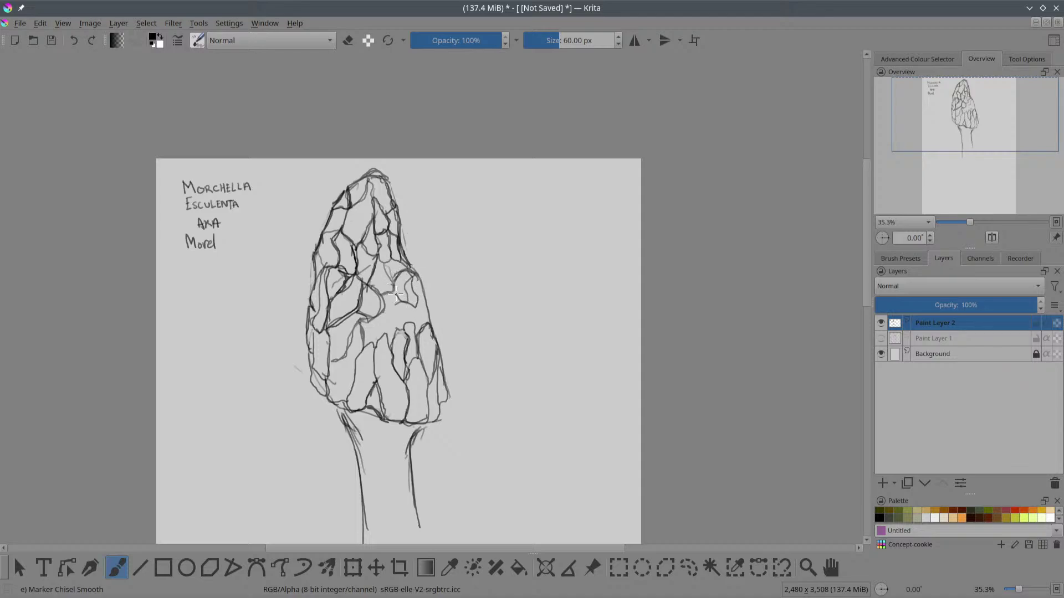
pyautogui.press('e')
pyautogui.moveTo(402, 279); pyautogui.dragTo(398, 280)
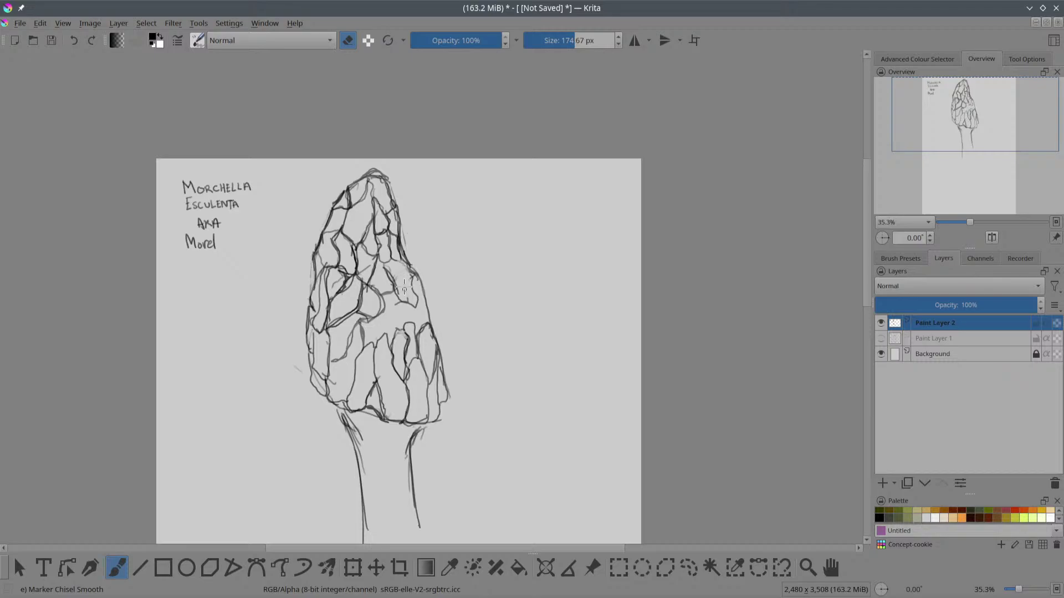
pyautogui.press('e')
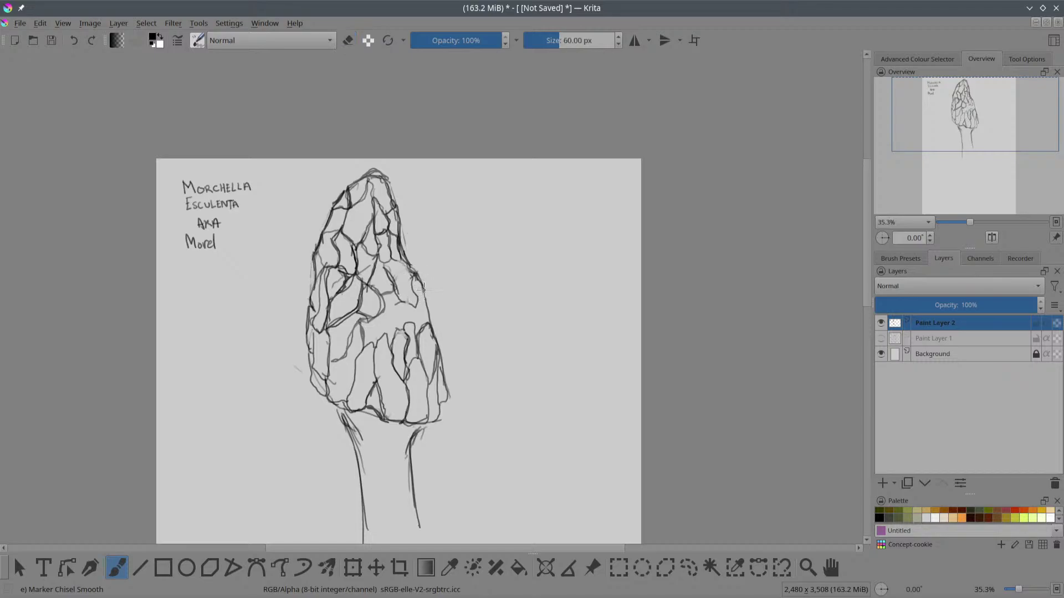
# Step: Redraw the cap's right contour beside the erased pit and close that pit's lower edge
pyautogui.moveTo(418, 284); pyautogui.dragTo(428, 308)
pyautogui.press('e')
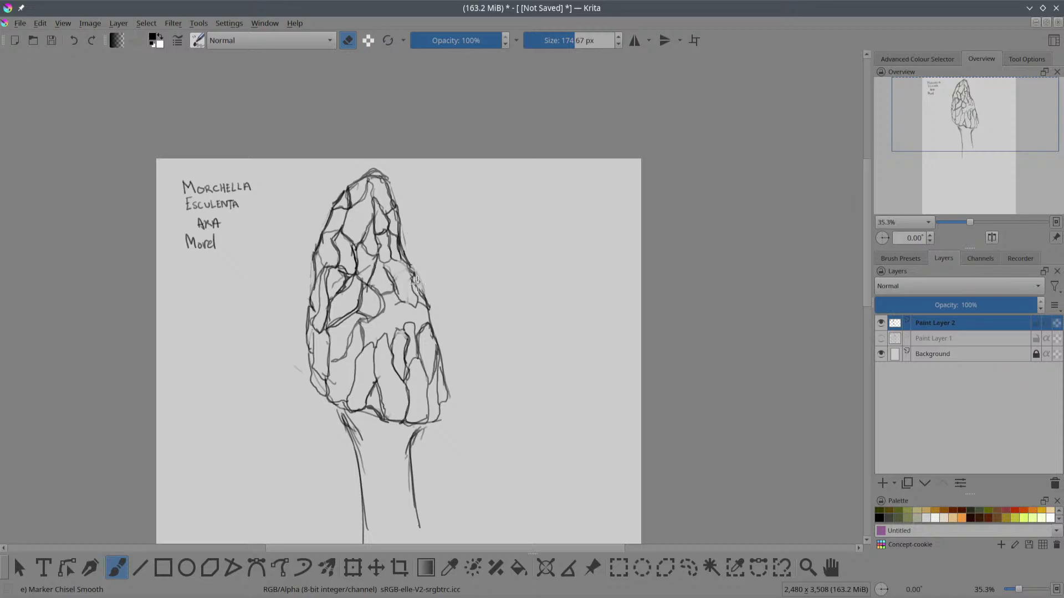
pyautogui.press('e')
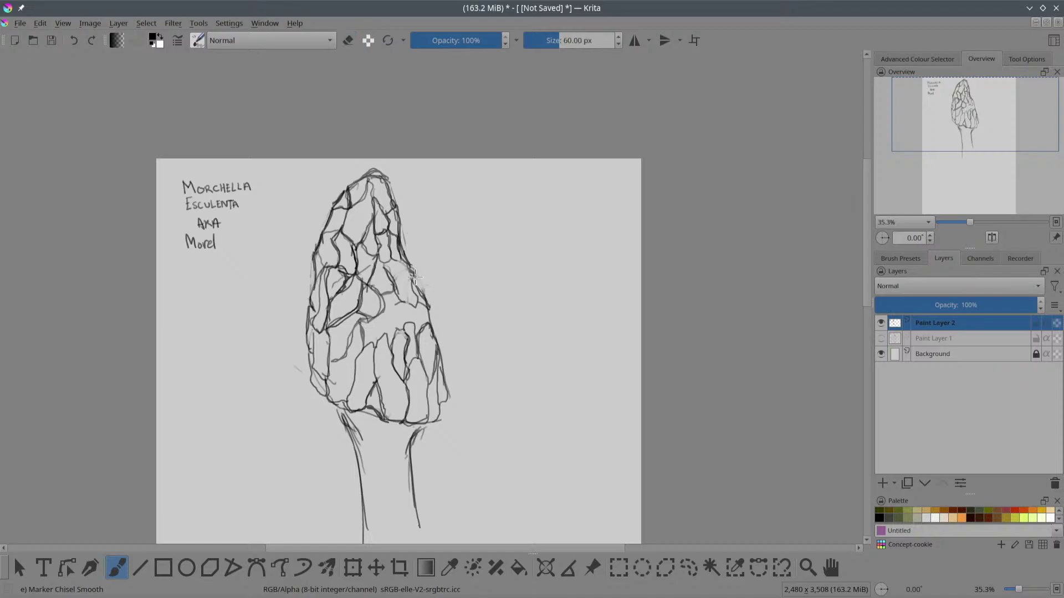
pyautogui.moveTo(404, 260); pyautogui.dragTo(427, 314)
pyautogui.moveTo(391, 310)
pyautogui.mouseDown()
pyautogui.moveTo(391, 339)
pyautogui.moveTo(419, 321)
pyautogui.moveTo(402, 310)
pyautogui.moveTo(413, 305)
pyautogui.moveTo(388, 333)
pyautogui.moveTo(410, 303)
pyautogui.mouseUp()
# Step: Darken the outline of the tall pit at the lower left of the cap with the 60 px marker
pyautogui.scroll(3, 388, 327)
pyautogui.scroll(1, 387, 284)
pyautogui.scroll(1, 339, 388)
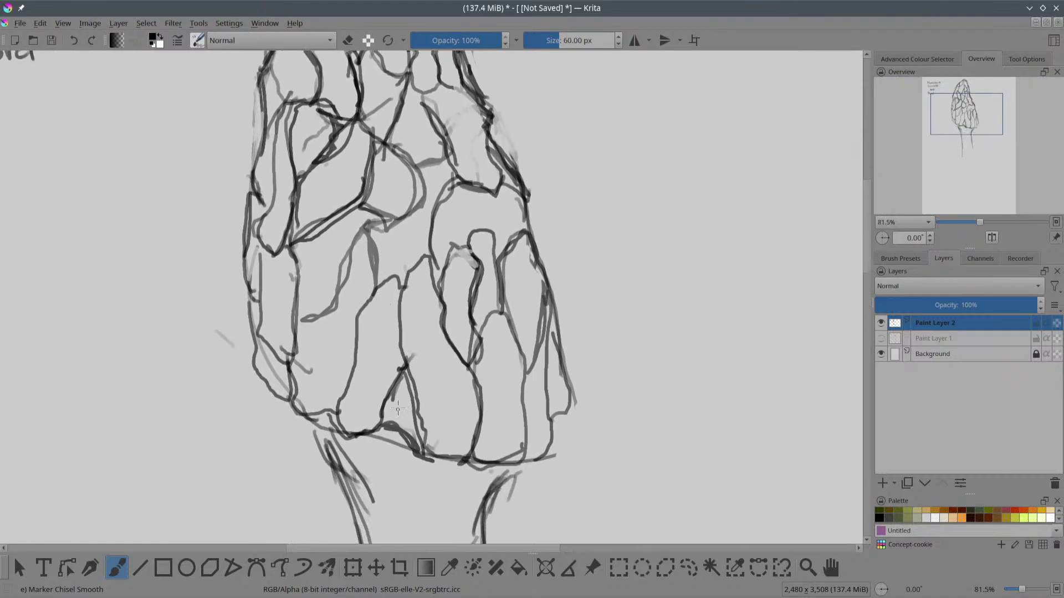
pyautogui.scroll(-2, 357, 277)
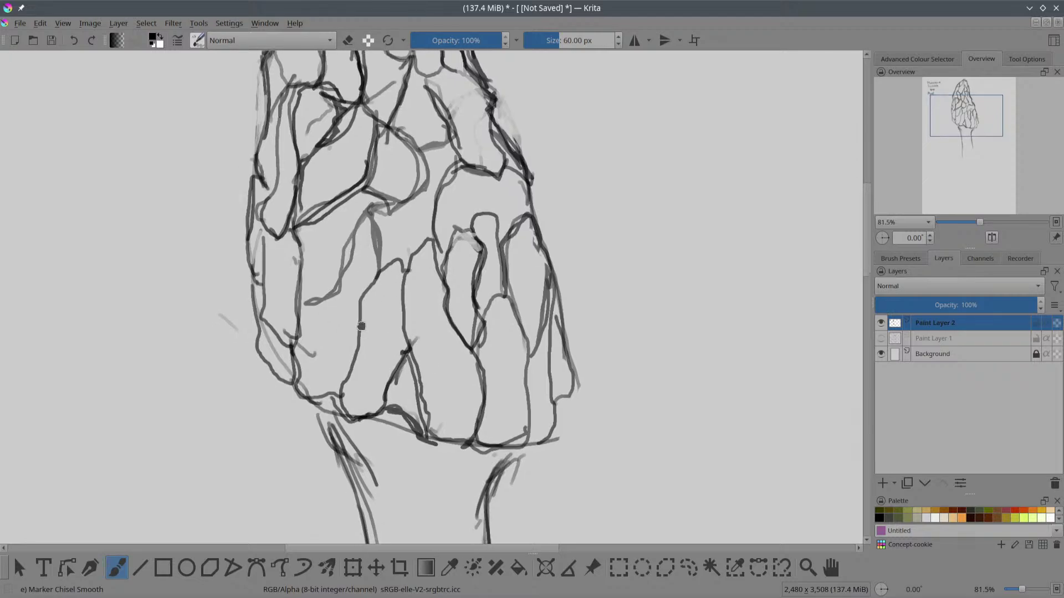
pyautogui.moveTo(362, 302)
pyautogui.mouseDown()
pyautogui.moveTo(365, 328)
pyautogui.moveTo(365, 295)
pyautogui.moveTo(383, 280)
pyautogui.mouseUp()
pyautogui.moveTo(382, 277)
pyautogui.mouseDown()
pyautogui.moveTo(342, 411)
pyautogui.moveTo(385, 411)
pyautogui.moveTo(373, 416)
pyautogui.moveTo(410, 344)
pyautogui.moveTo(405, 283)
pyautogui.moveTo(399, 327)
pyautogui.moveTo(413, 344)
pyautogui.moveTo(391, 265)
pyautogui.moveTo(374, 280)
pyautogui.moveTo(399, 257)
pyautogui.mouseUp()
pyautogui.press('e')
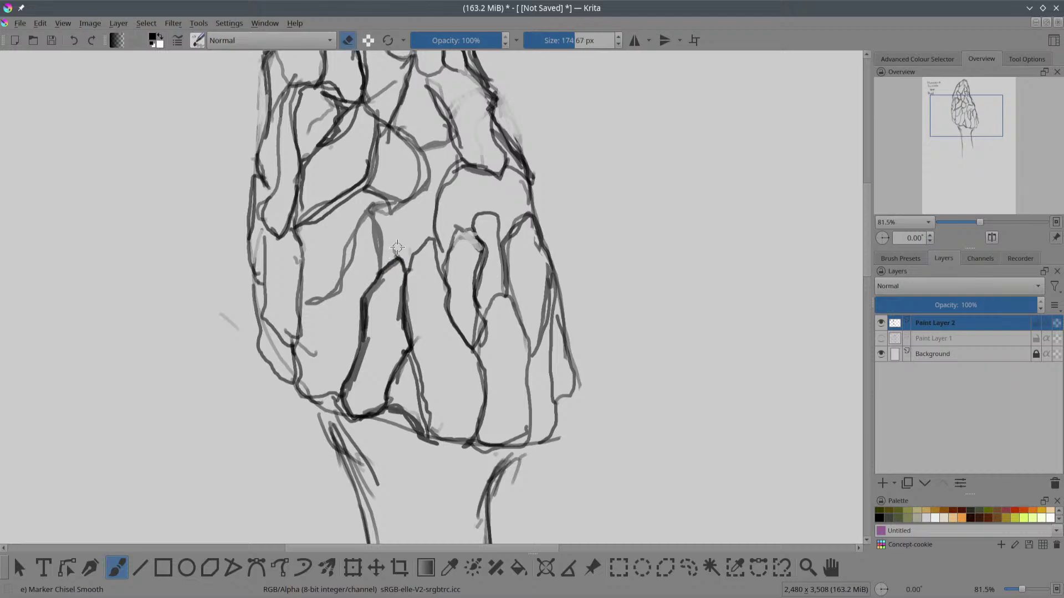
pyautogui.press('2')
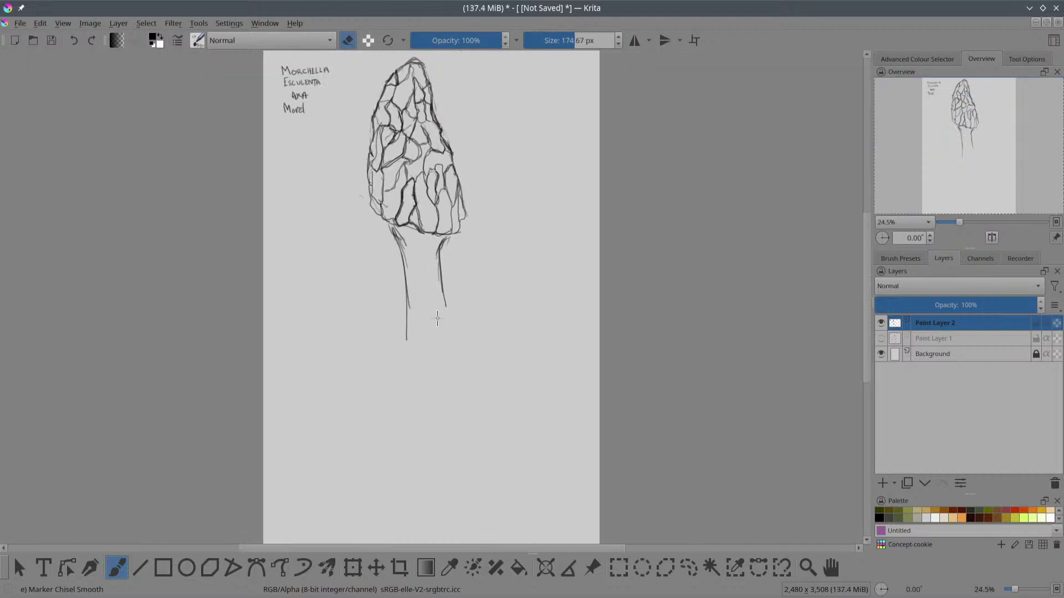